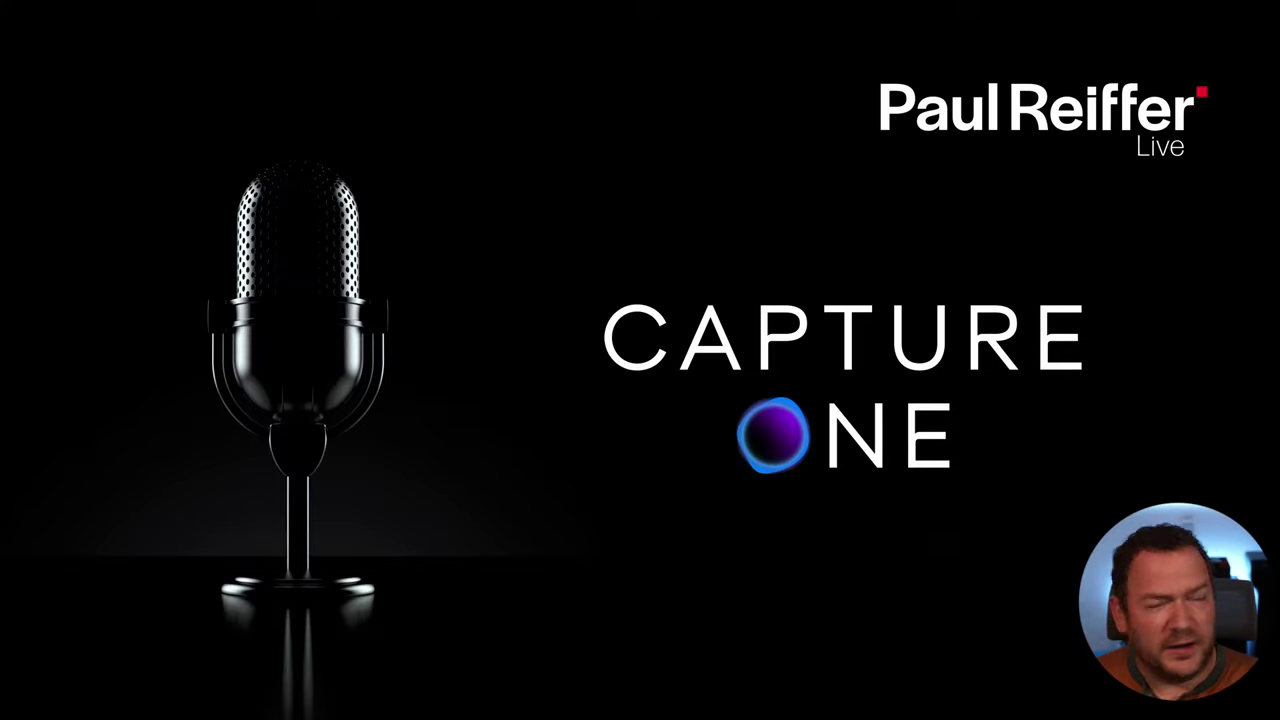
# - Advance from the intro slides to the Capture One release info slide
pyautogui.press('Right')
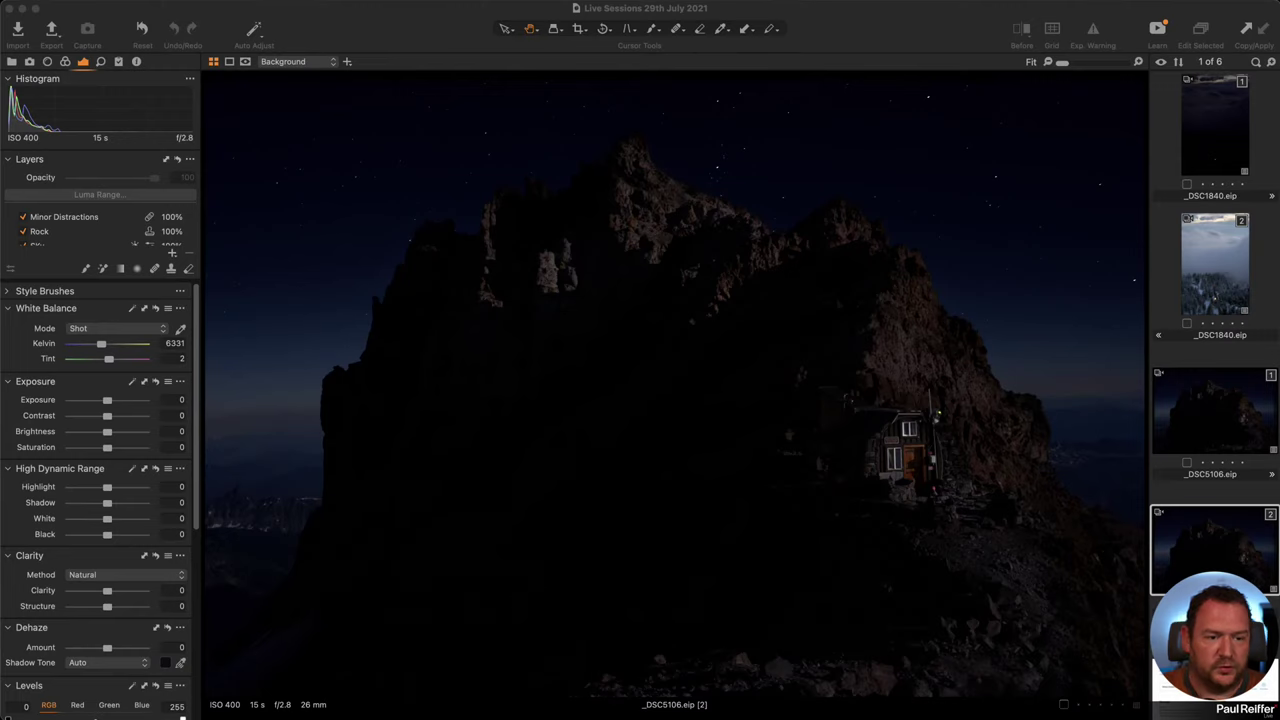
# - Show _DSC5106 variants 1 and 2 side by side and open the Export Images window
pyautogui.click(1205, 425)
pyautogui.keyDown('super'); pyautogui.click(1180, 512); pyautogui.keyUp('super')
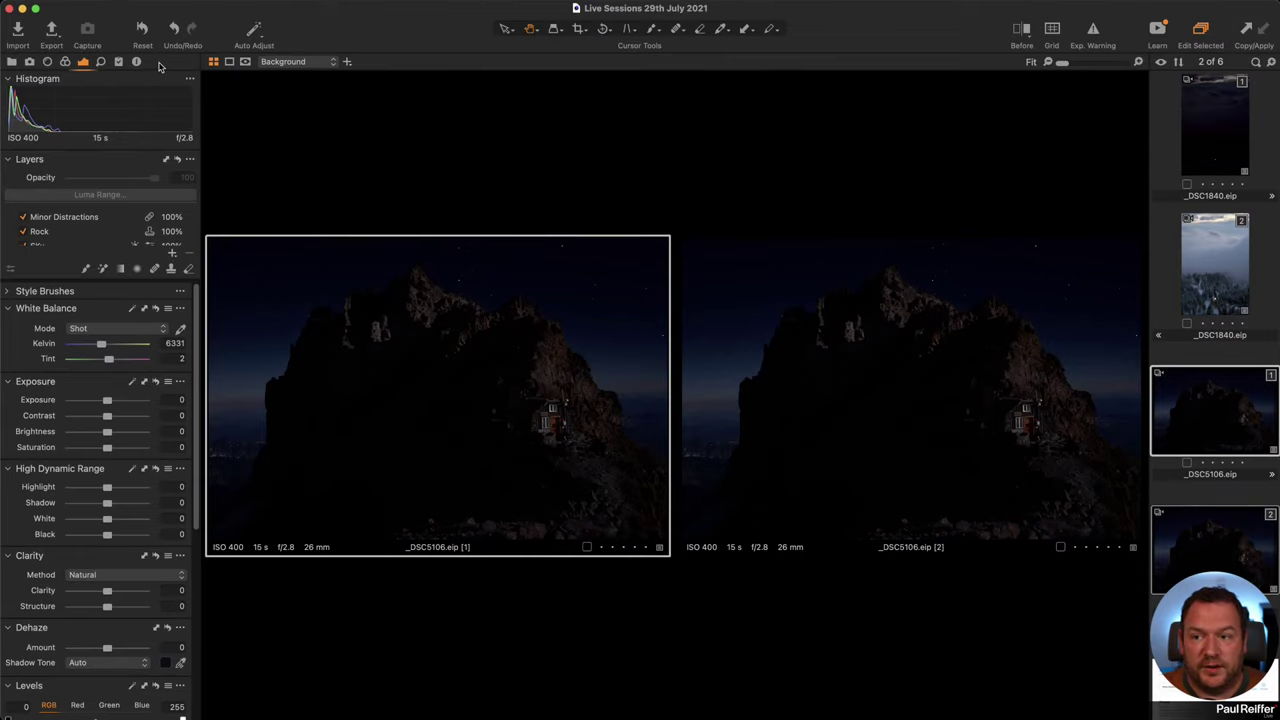
pyautogui.click(50, 31)
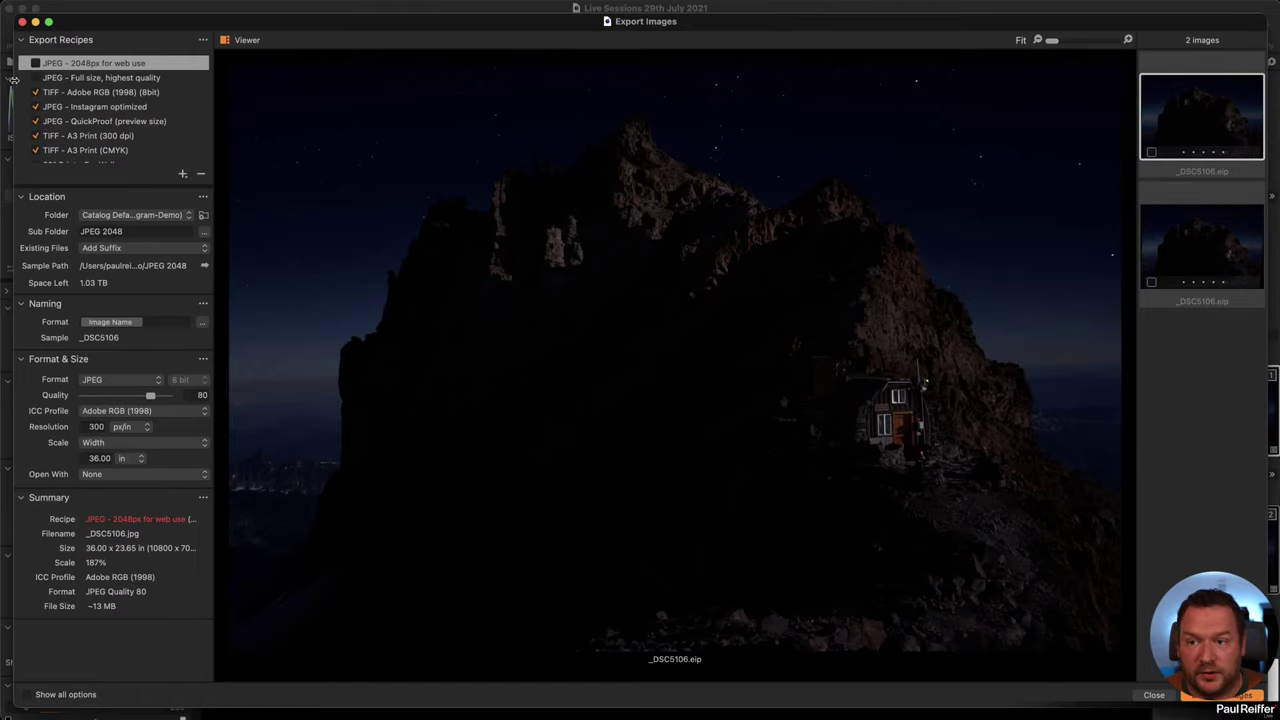
# - Review the TIFF Adobe RGB, Instagram optimized and other export recipes, then close the window
pyautogui.click(82, 93)
pyautogui.click(95, 118)
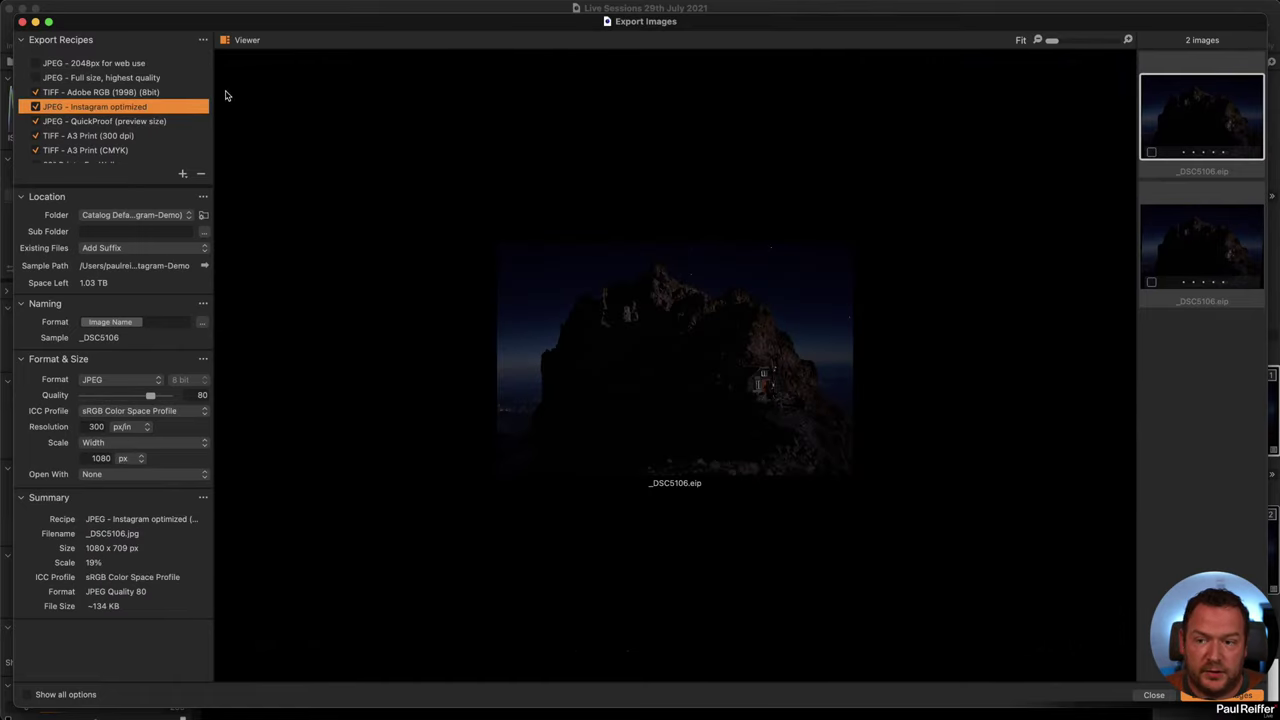
pyautogui.click(131, 95)
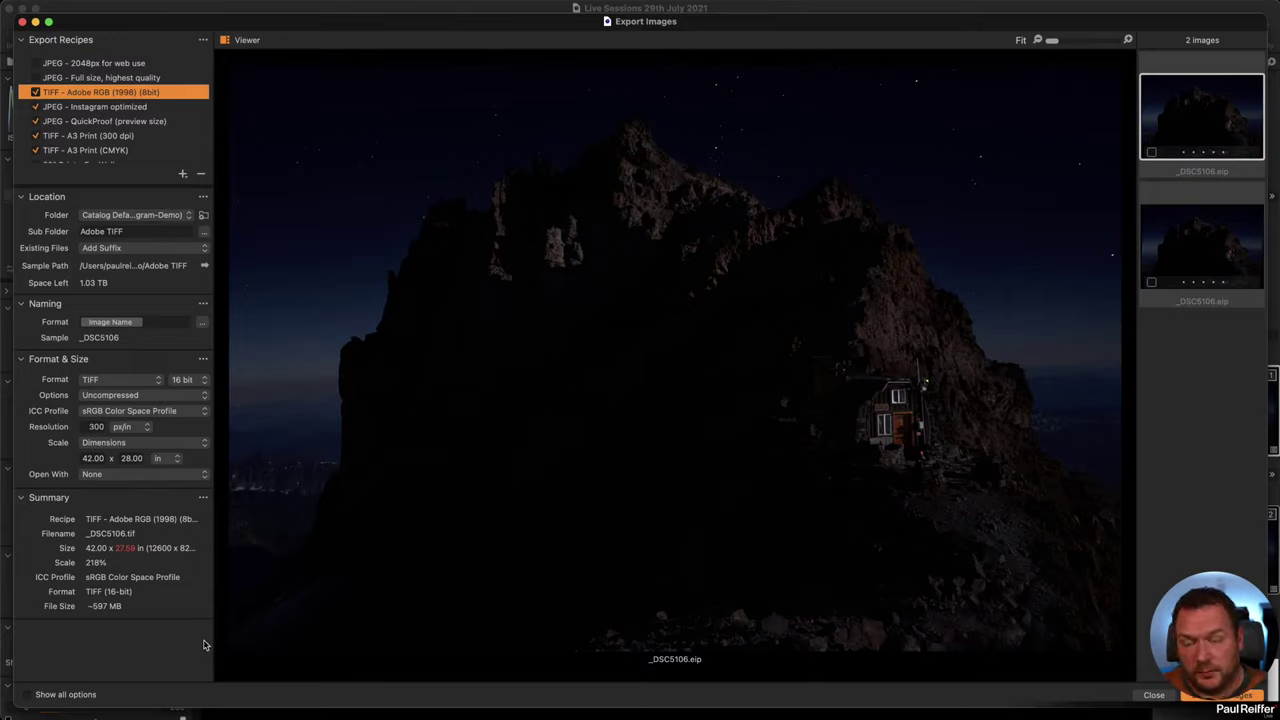
pyautogui.click(1154, 694)
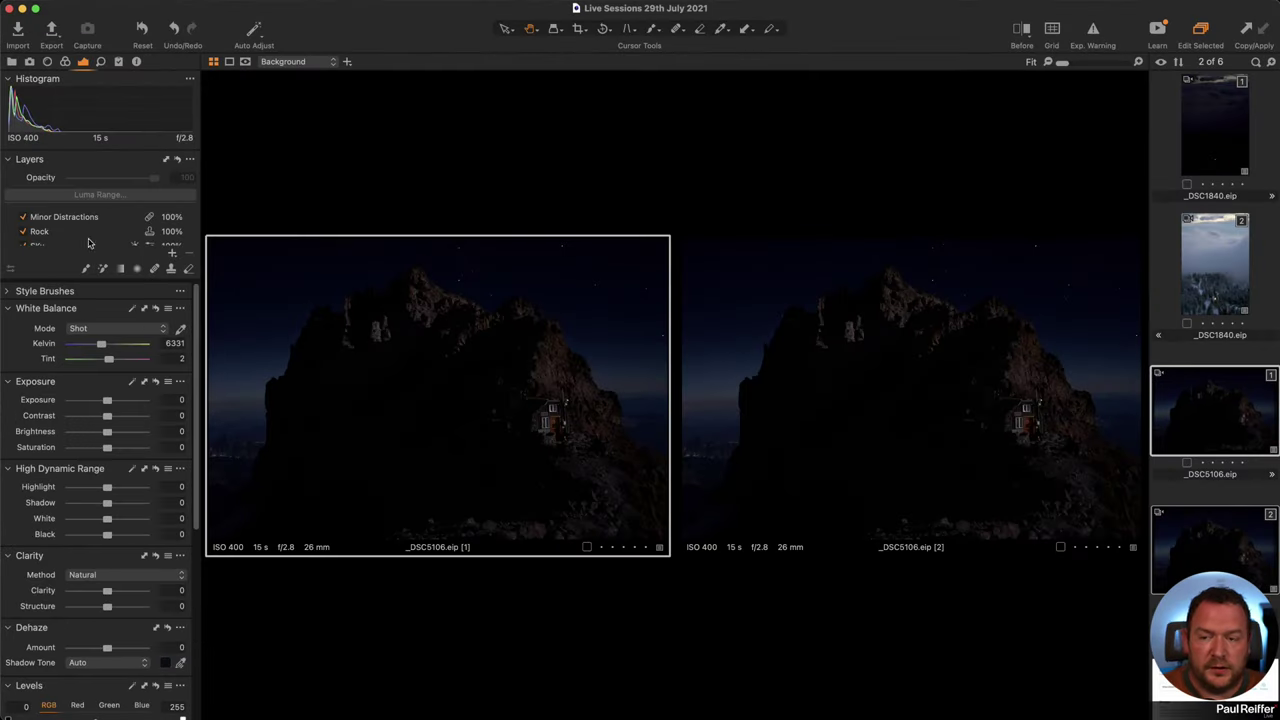
# - Look through the Metadata and Styles and Presets tabs, ending back on the photo's metadata
pyautogui.click(136, 62)
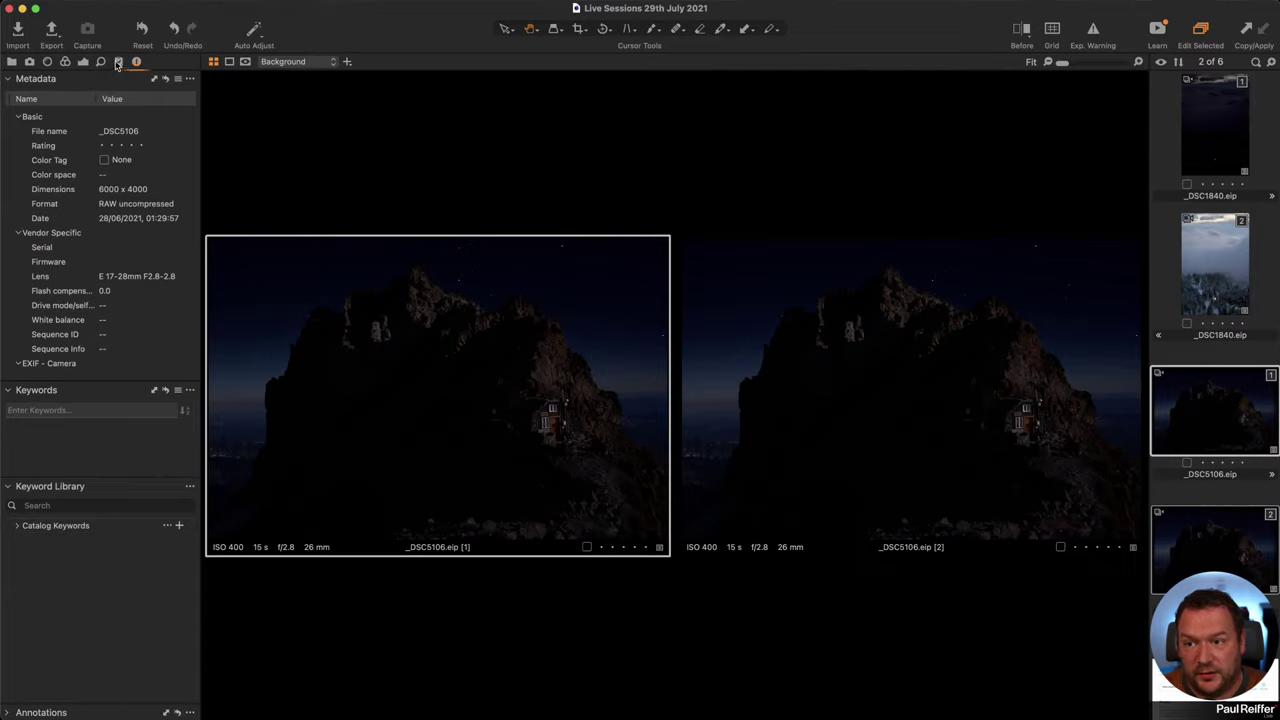
pyautogui.click(119, 62)
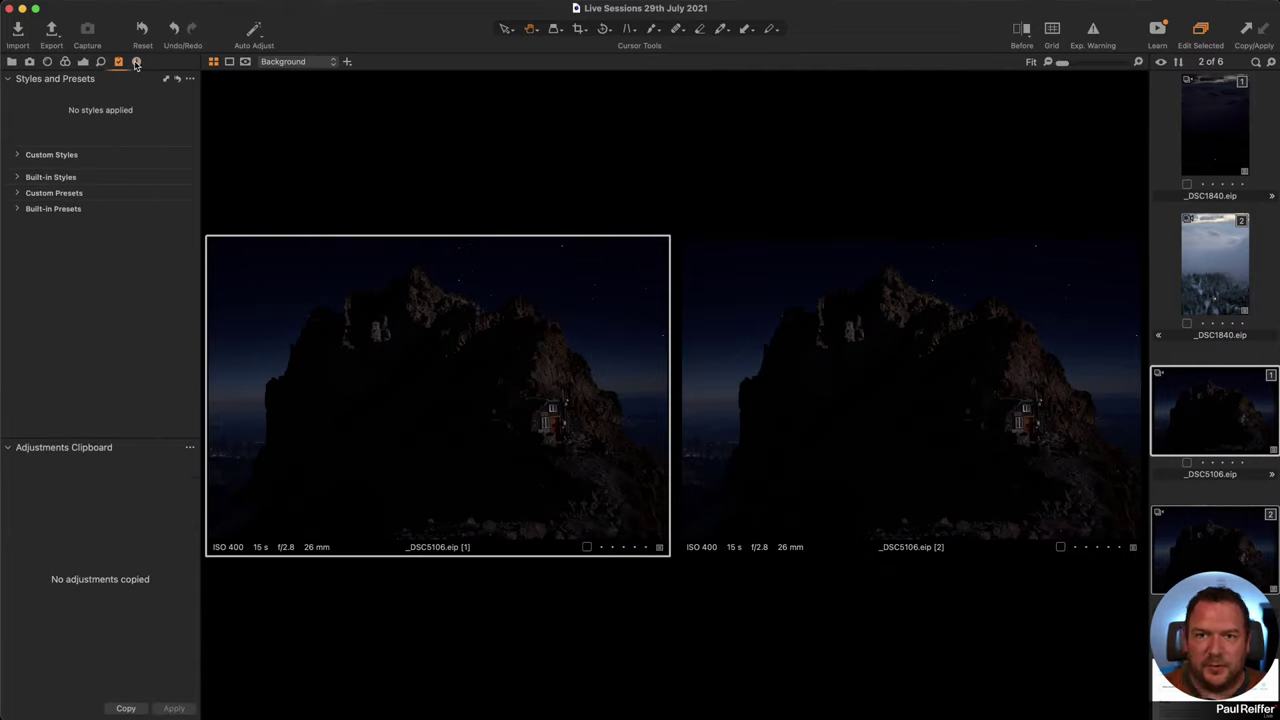
pyautogui.click(136, 62)
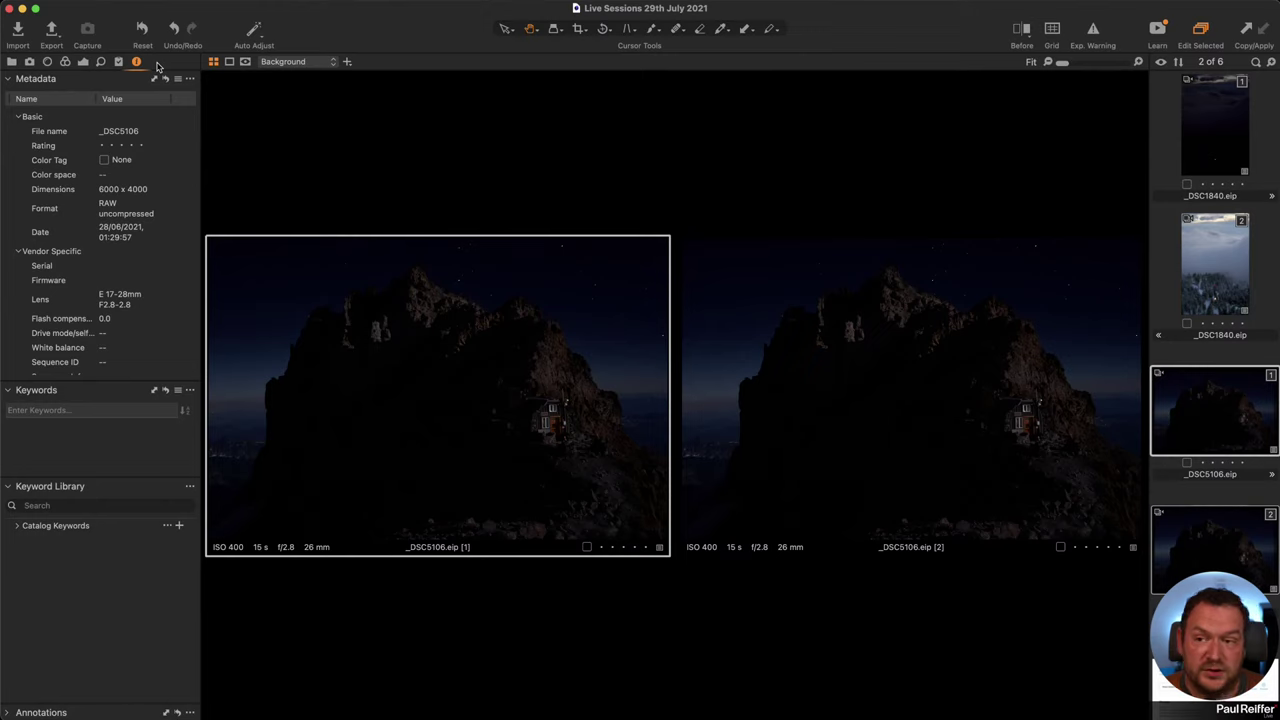
# - Reopen the Export Images window, then close it again
pyautogui.click(52, 28)
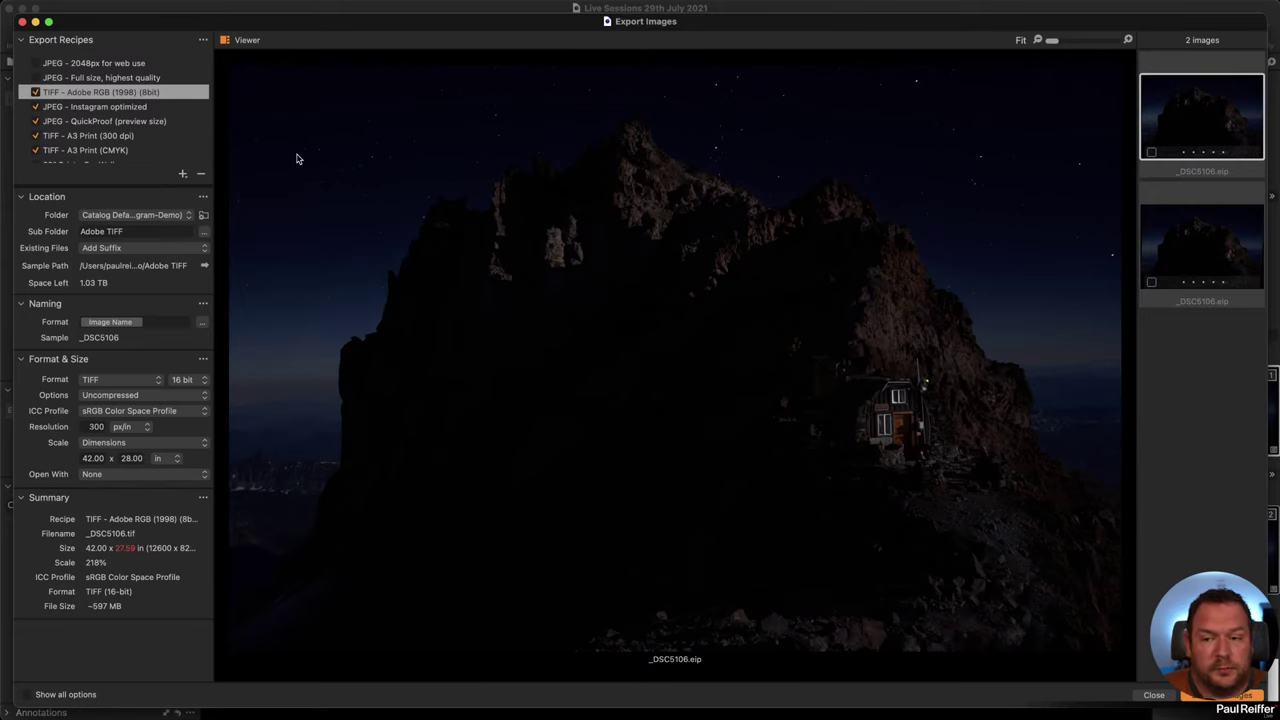
pyautogui.click(1153, 694)
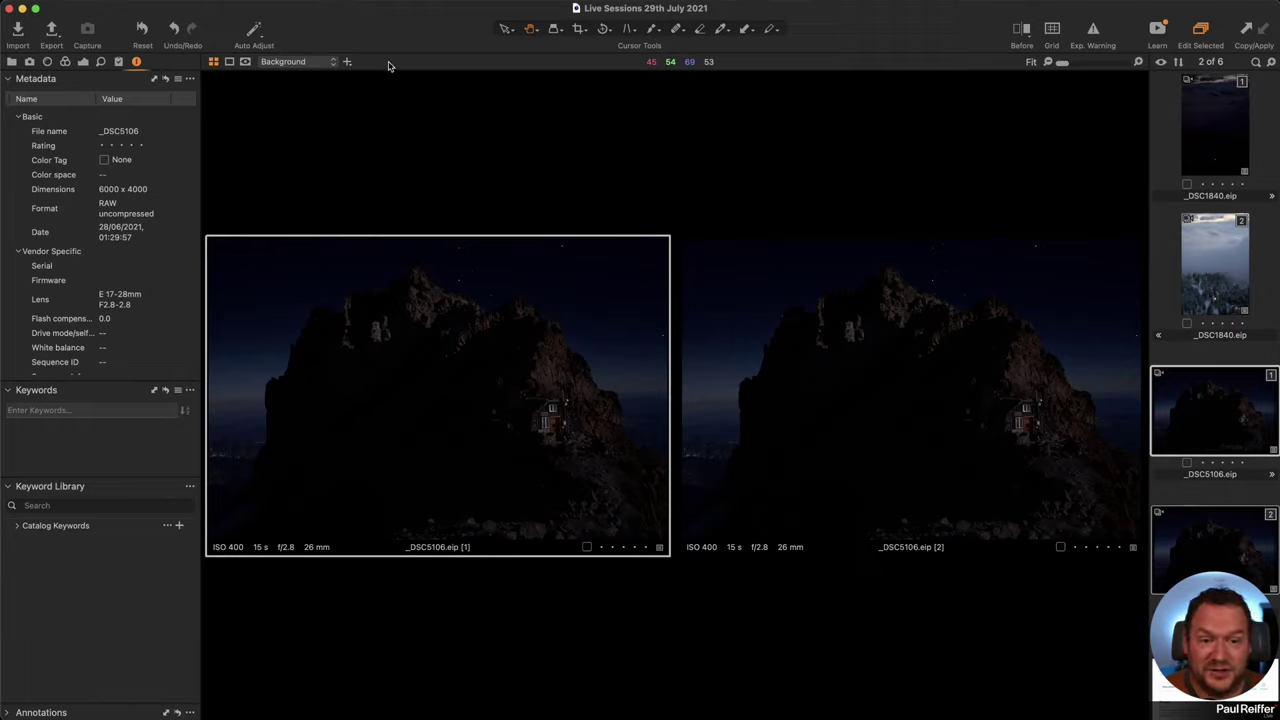
# - Deselect all images in the browser
pyautogui.press('super+d')
# - Select the first _DSC5106 variant so it alone fills the viewer
pyautogui.click(1212, 401)
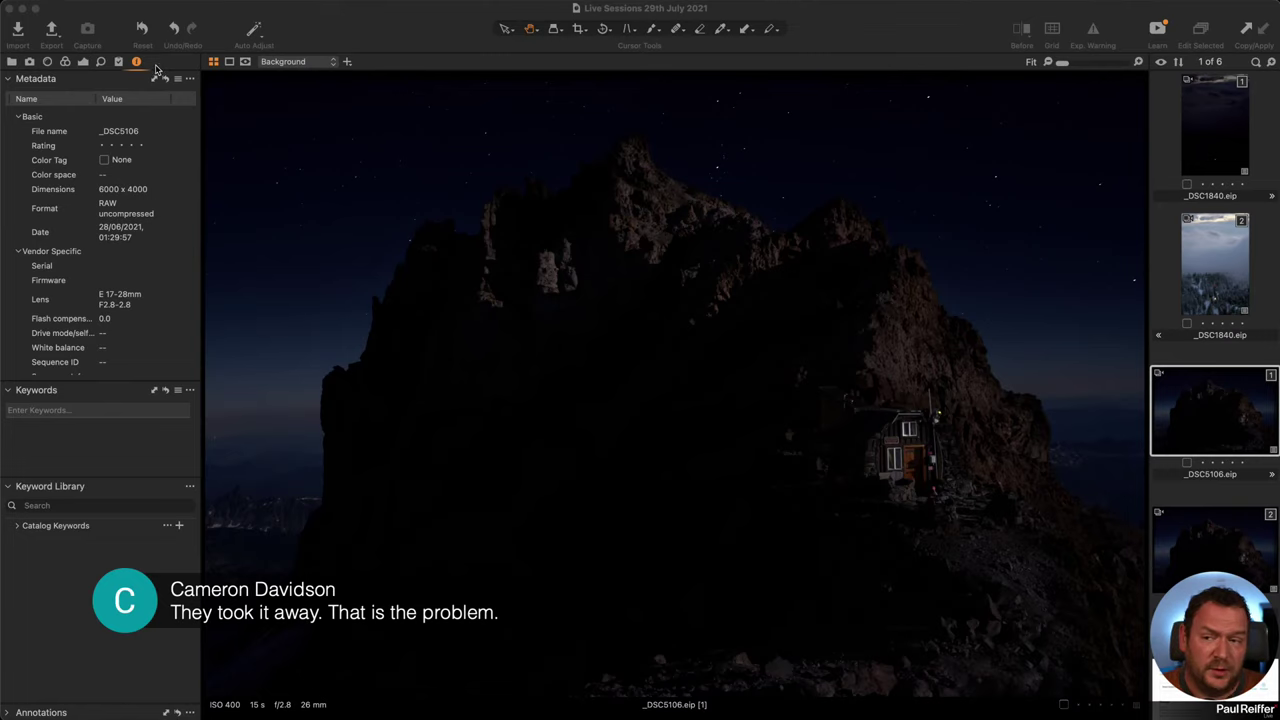
pyautogui.click(52, 30)
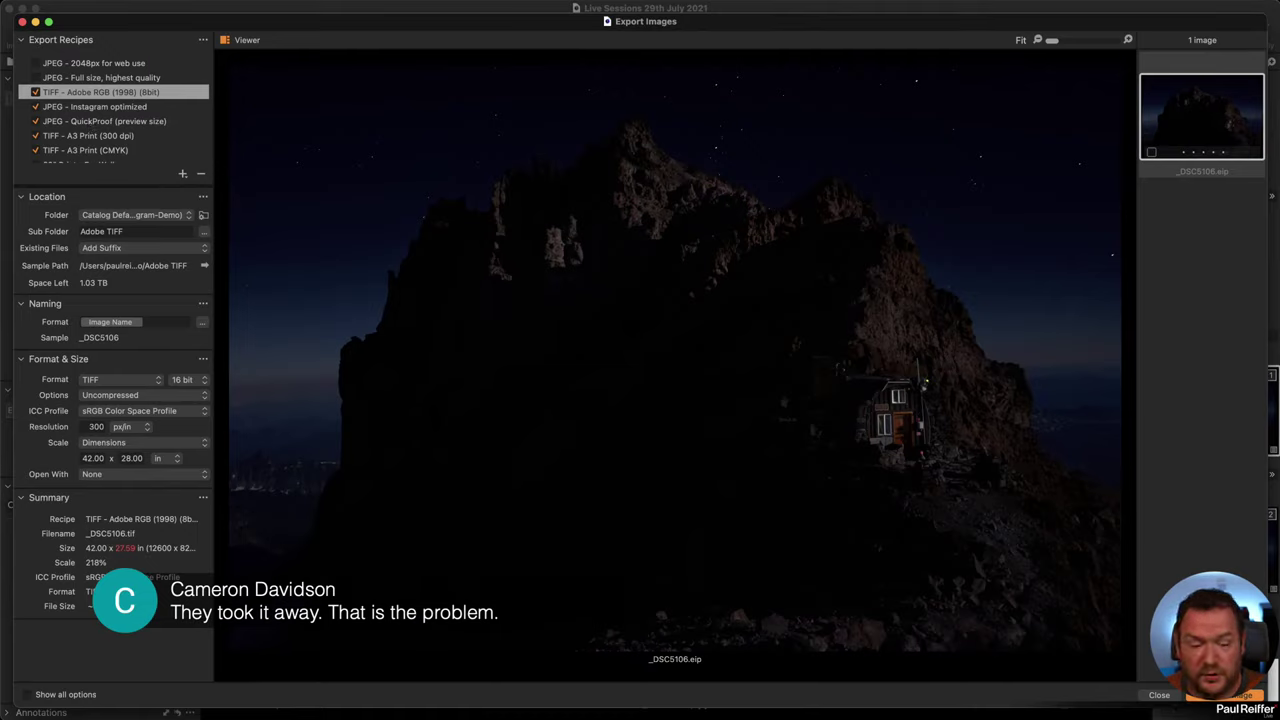
pyautogui.click(1159, 695)
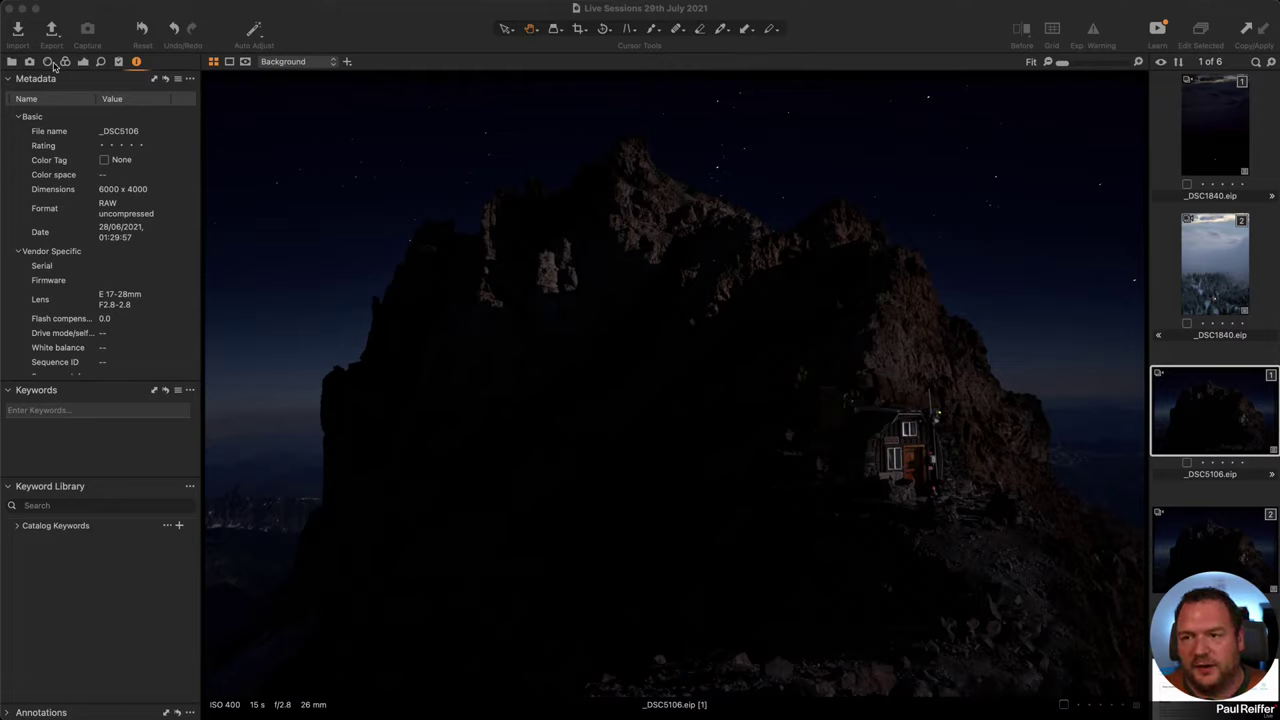
# - Show the Exposure tools, load _DSC5106 variant 2 with the filmstrip hidden, and open mask display options
pyautogui.click(84, 63)
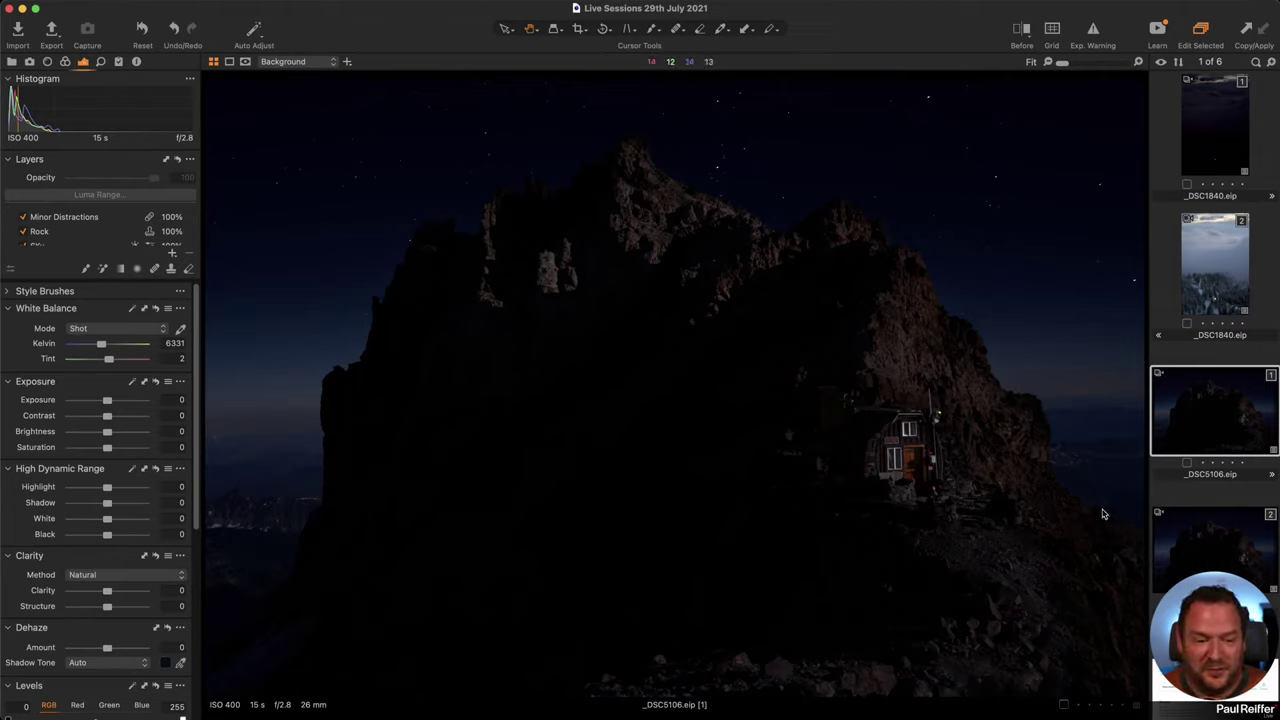
pyautogui.click(1199, 543)
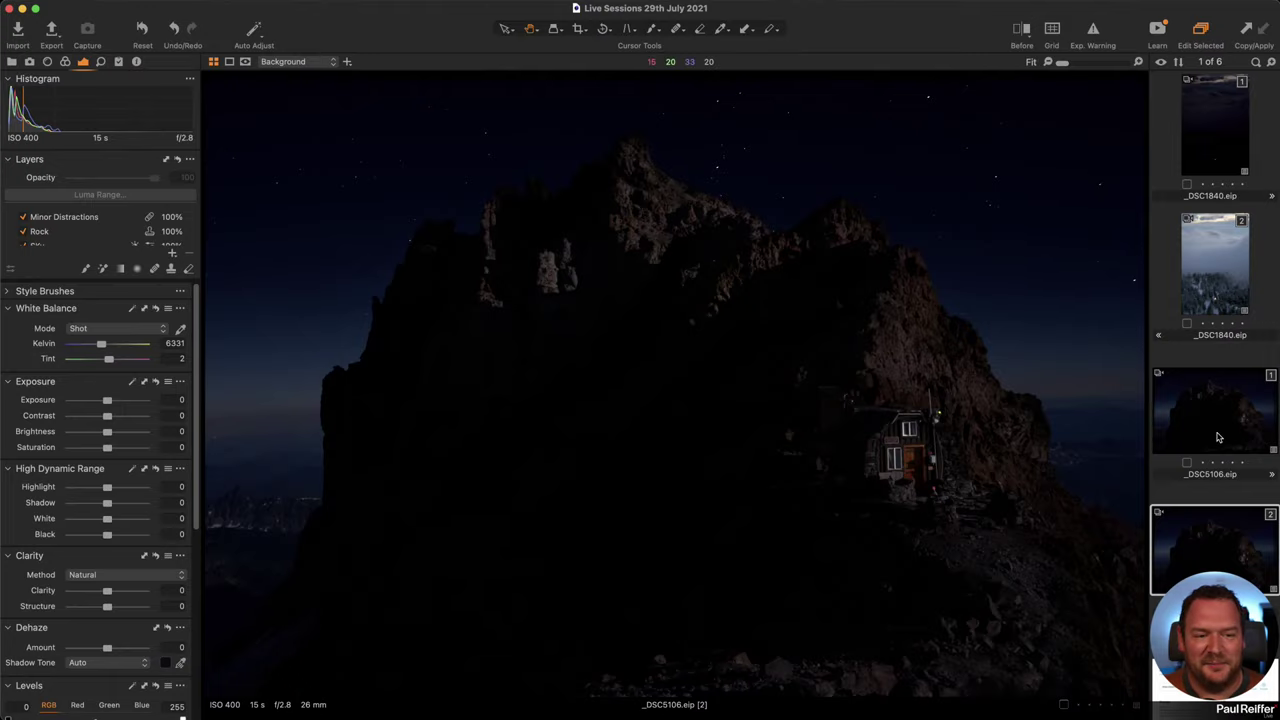
pyautogui.press('super+b')
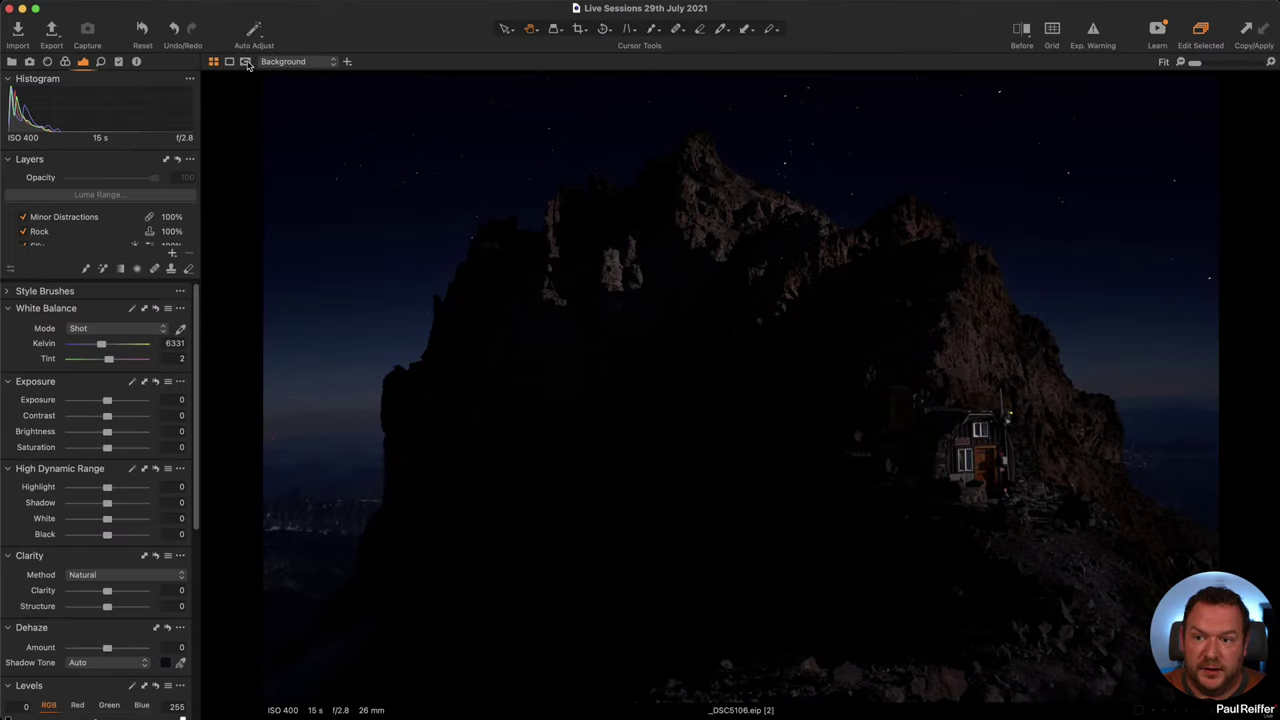
pyautogui.click(246, 63)
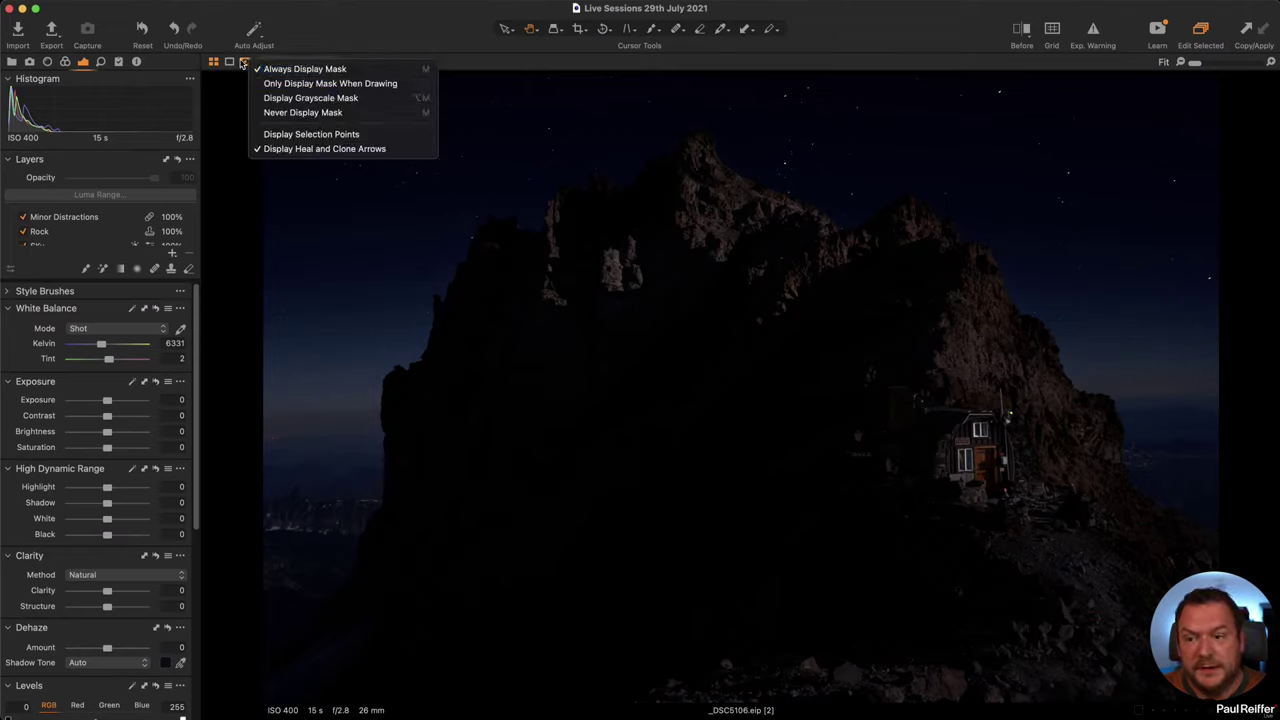
# - Close the mask display options, choose the Magic Brush, and add a new Adjustment Layer 1
pyautogui.click(206, 263)
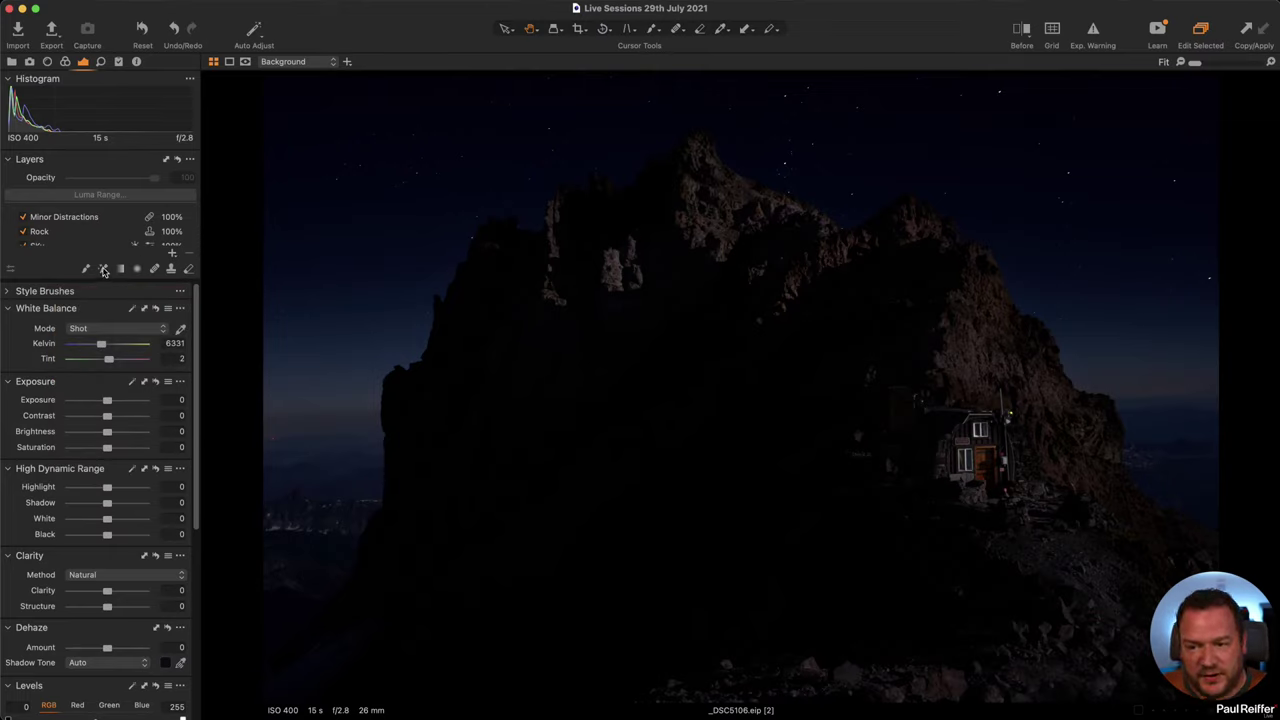
pyautogui.click(103, 269)
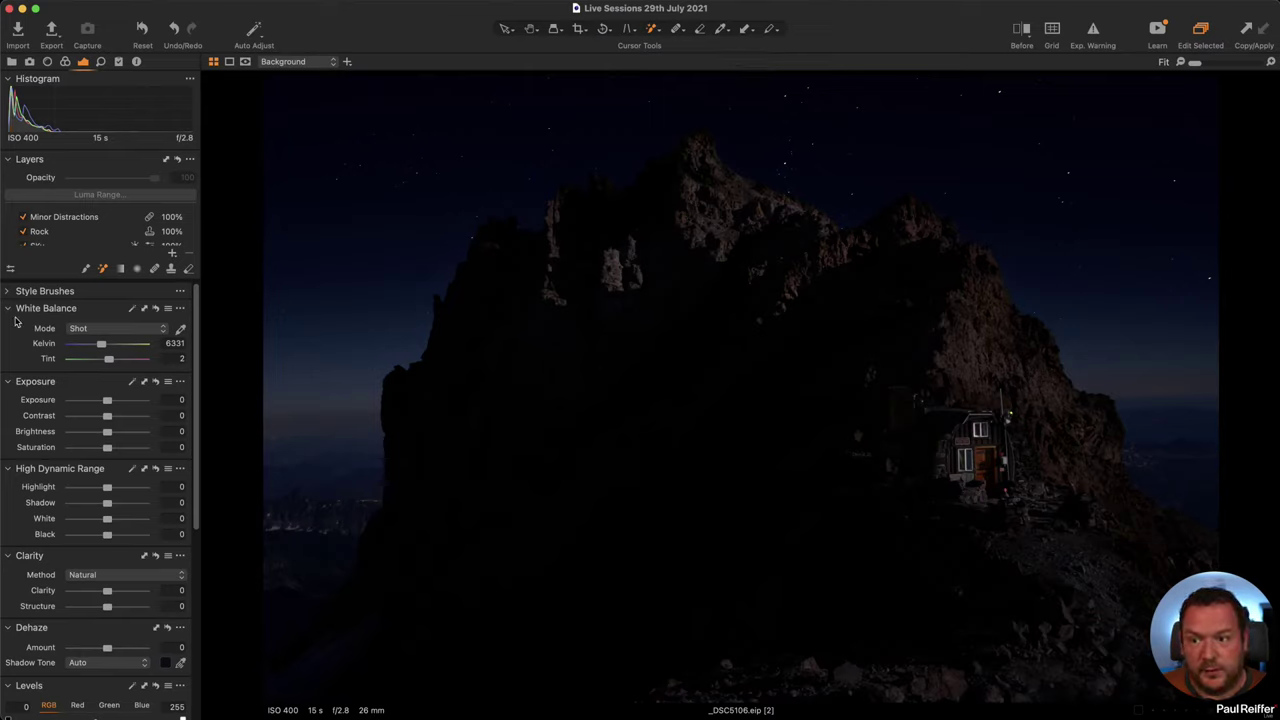
pyautogui.click(172, 256)
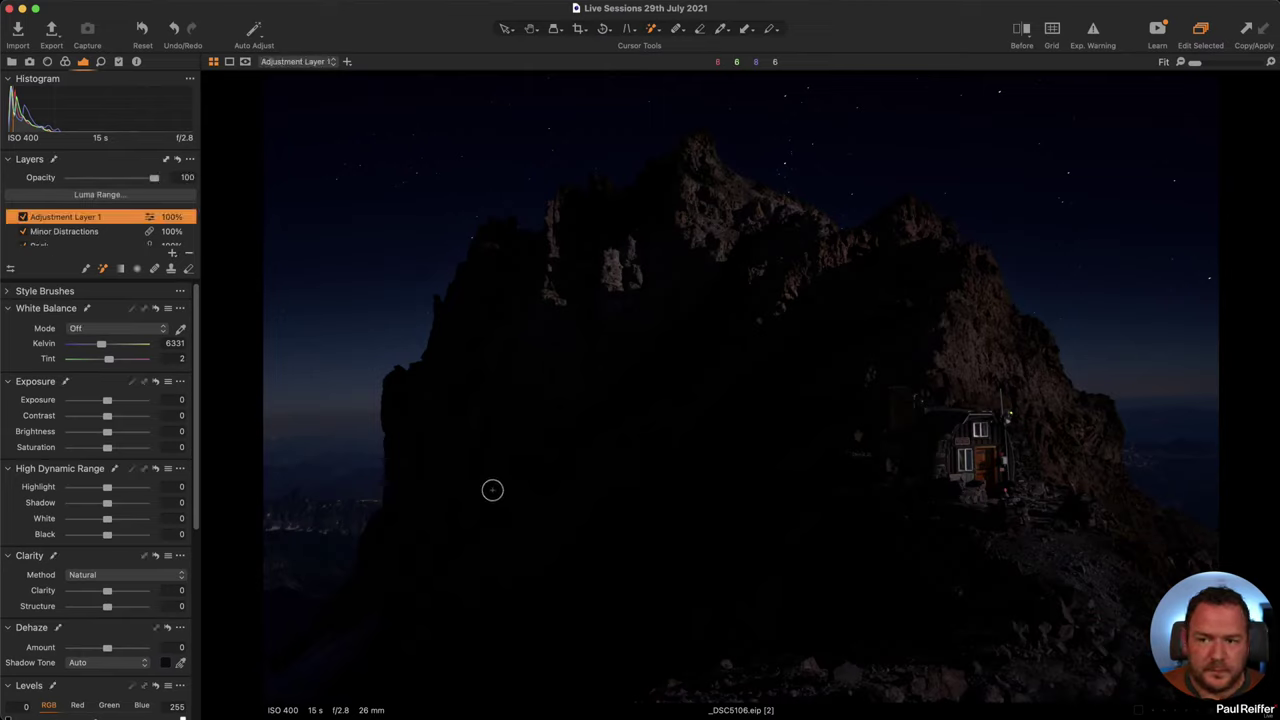
# - Magic-brush the mask over the rock face, slope and peak, adjusting brush size and tolerance
pyautogui.moveTo(441, 528)
pyautogui.mouseDown()
pyautogui.moveTo(509, 380)
pyautogui.moveTo(655, 365)
pyautogui.mouseUp()
pyautogui.moveTo(656, 426); pyautogui.dragTo(860, 557)
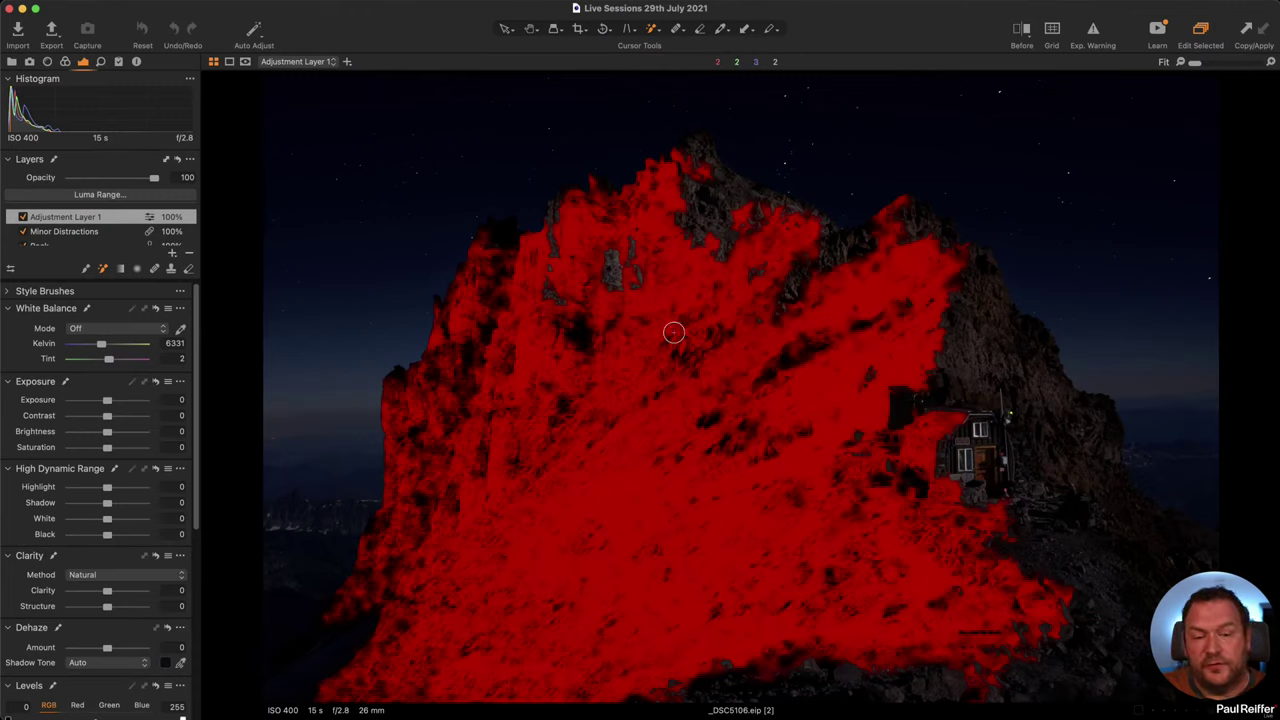
pyautogui.moveTo(609, 310)
pyautogui.mouseDown()
pyautogui.moveTo(531, 354)
pyautogui.moveTo(719, 277)
pyautogui.moveTo(669, 343)
pyautogui.mouseUp()
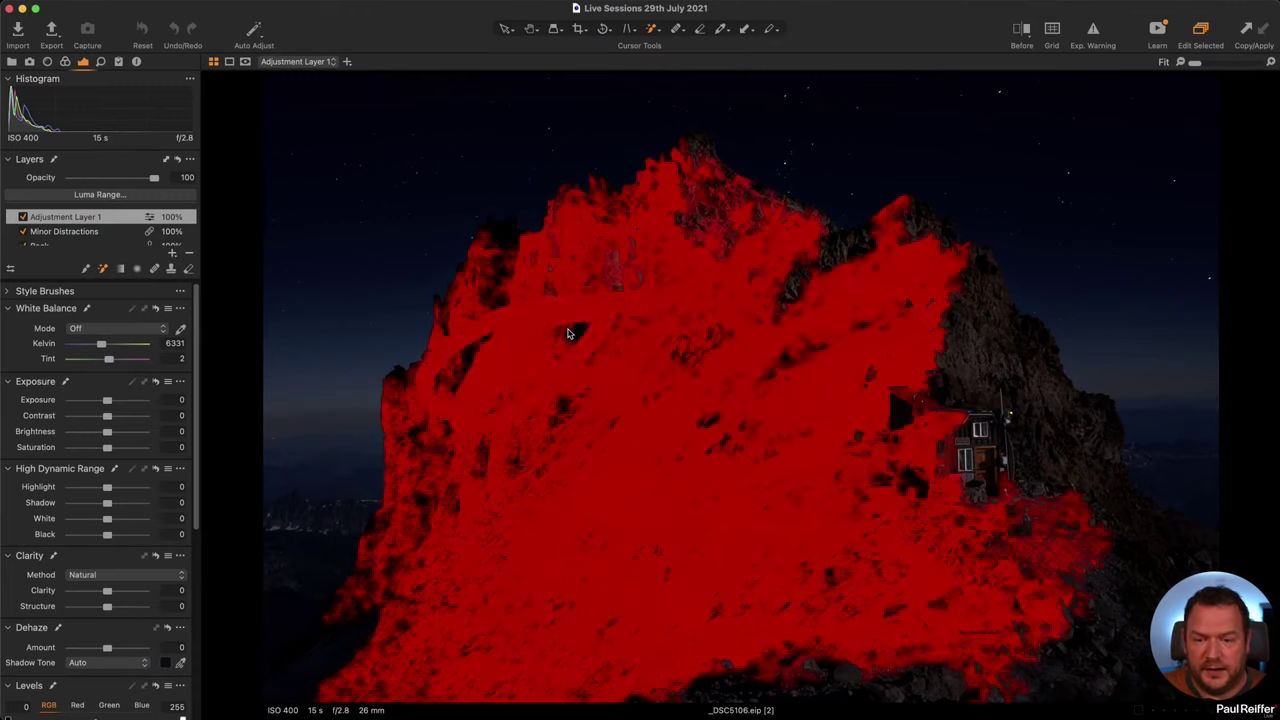
pyautogui.rightClick(541, 371)
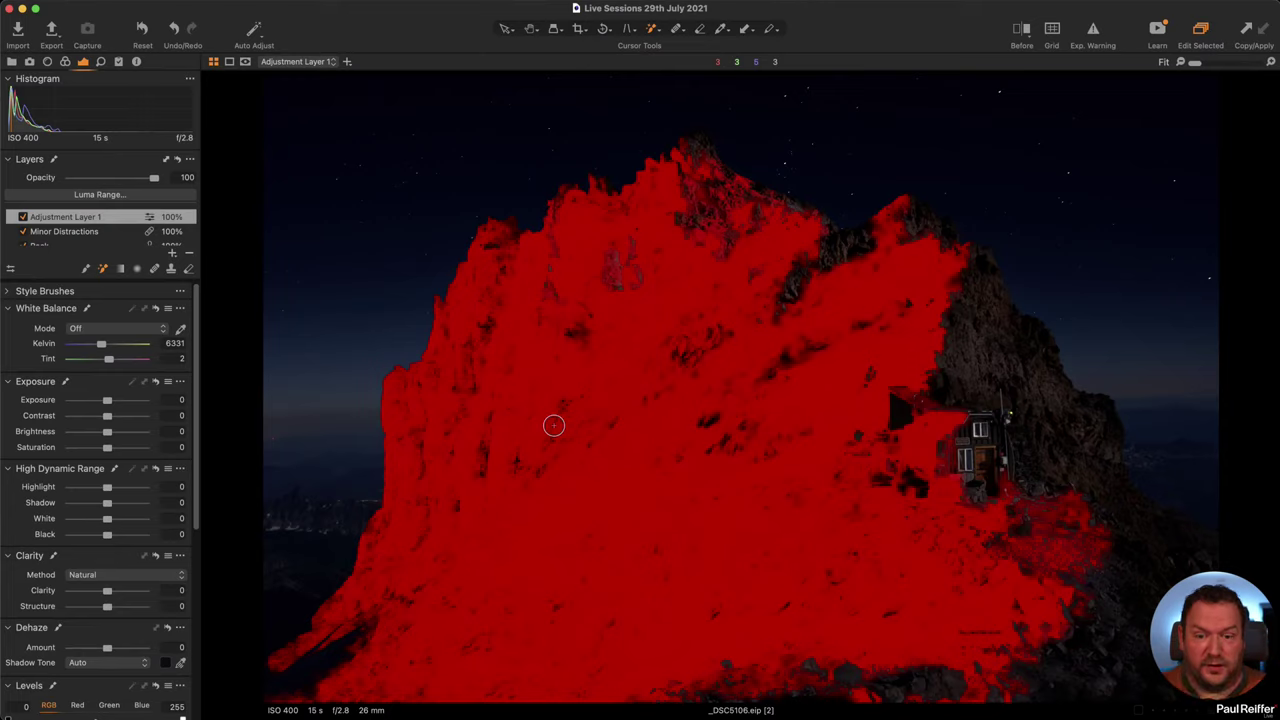
pyautogui.moveTo(697, 409); pyautogui.dragTo(643, 266)
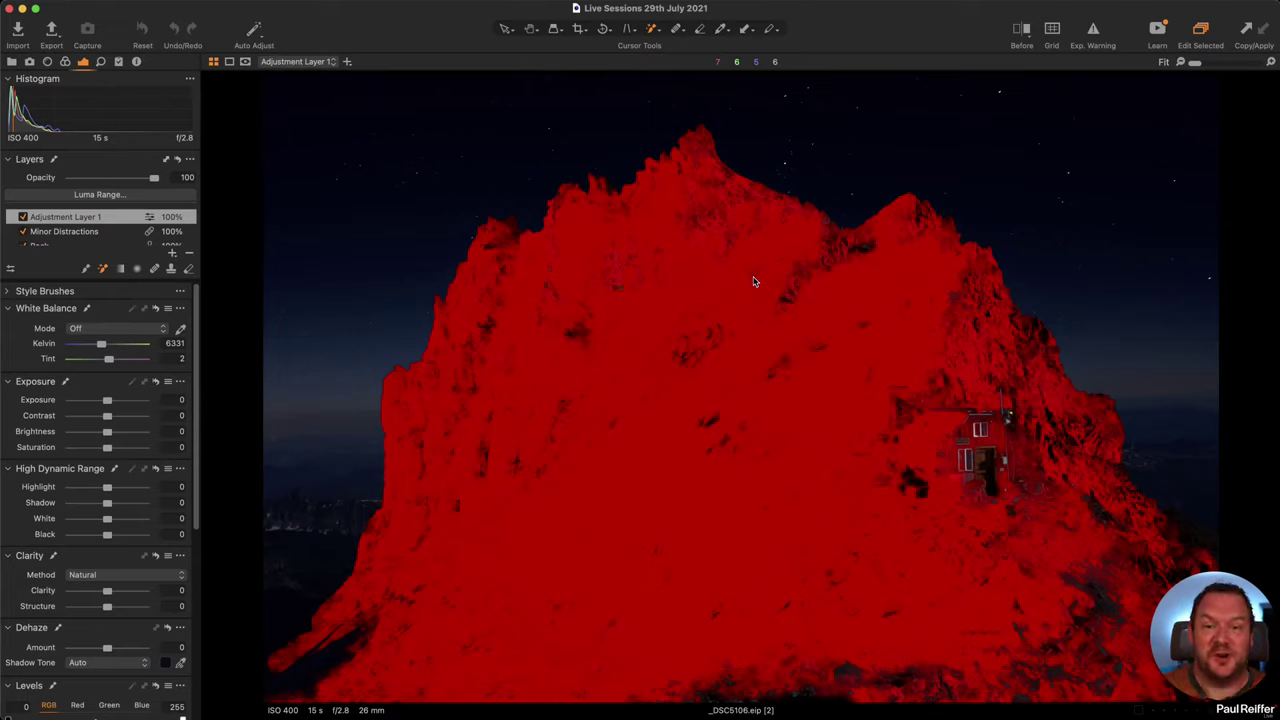
# - Erase an oval of Adjustment Layer 1's mountain mask around the hut
pyautogui.click(190, 269)
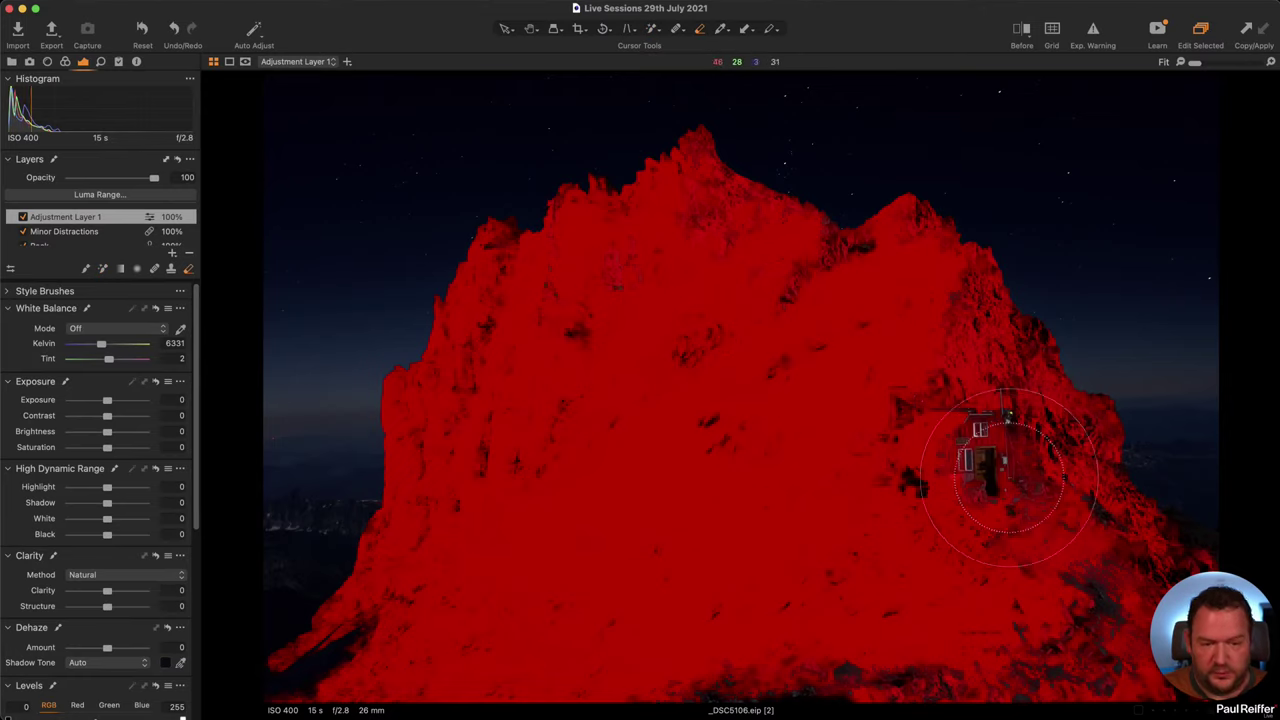
pyautogui.moveTo(958, 445)
pyautogui.mouseDown()
pyautogui.moveTo(919, 434)
pyautogui.moveTo(985, 443)
pyautogui.mouseUp()
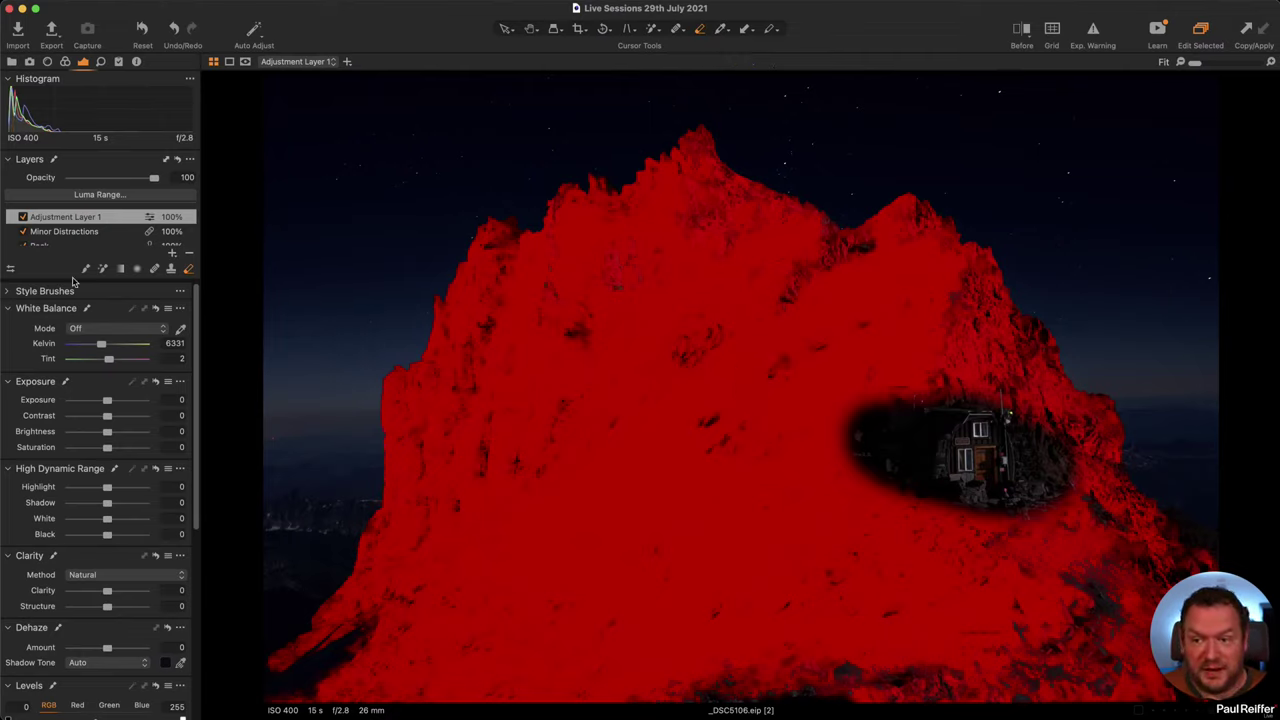
# - Invert Adjustment Layer 1's mask from its layer context menu
pyautogui.rightClick(99, 216)
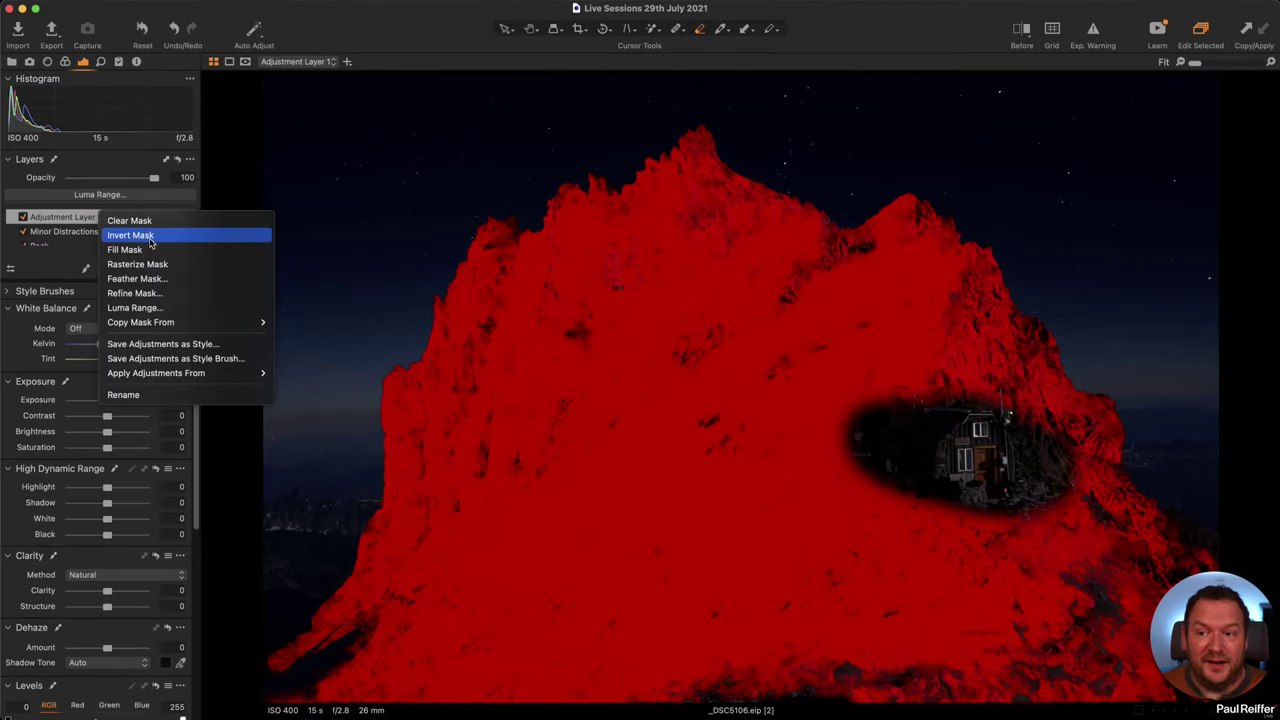
pyautogui.click(128, 220)
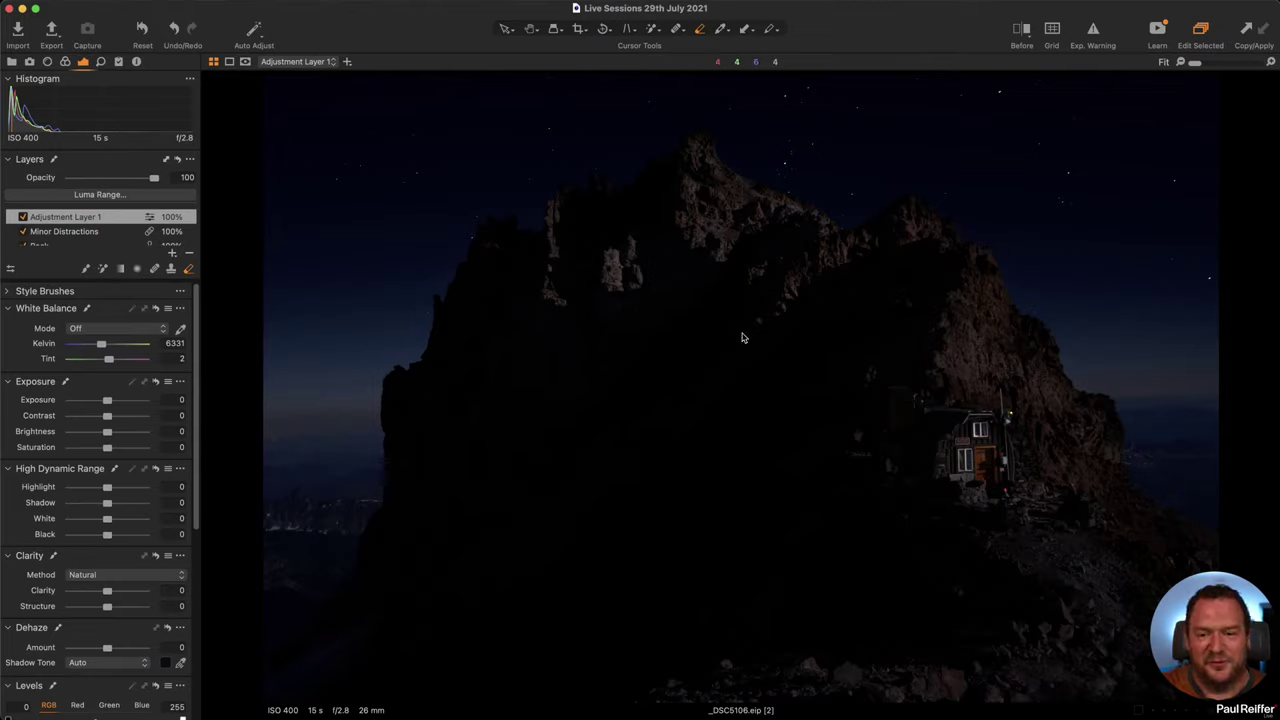
# - Compare before/after by sweeping the split divider across mountain and hut, leaving it at the left edge
pyautogui.press('y')
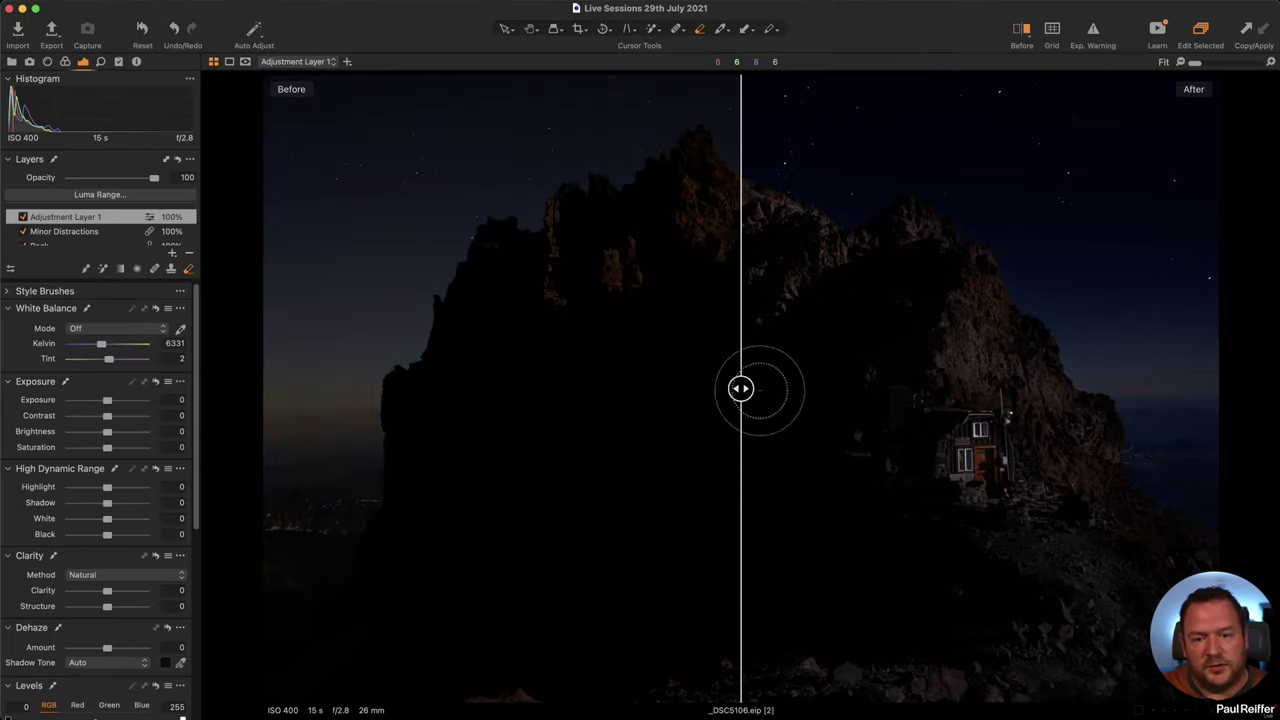
pyautogui.moveTo(740, 388)
pyautogui.mouseDown()
pyautogui.moveTo(1146, 388)
pyautogui.moveTo(408, 523)
pyautogui.moveTo(680, 520)
pyautogui.moveTo(586, 526)
pyautogui.moveTo(660, 534)
pyautogui.moveTo(420, 537)
pyautogui.mouseUp()
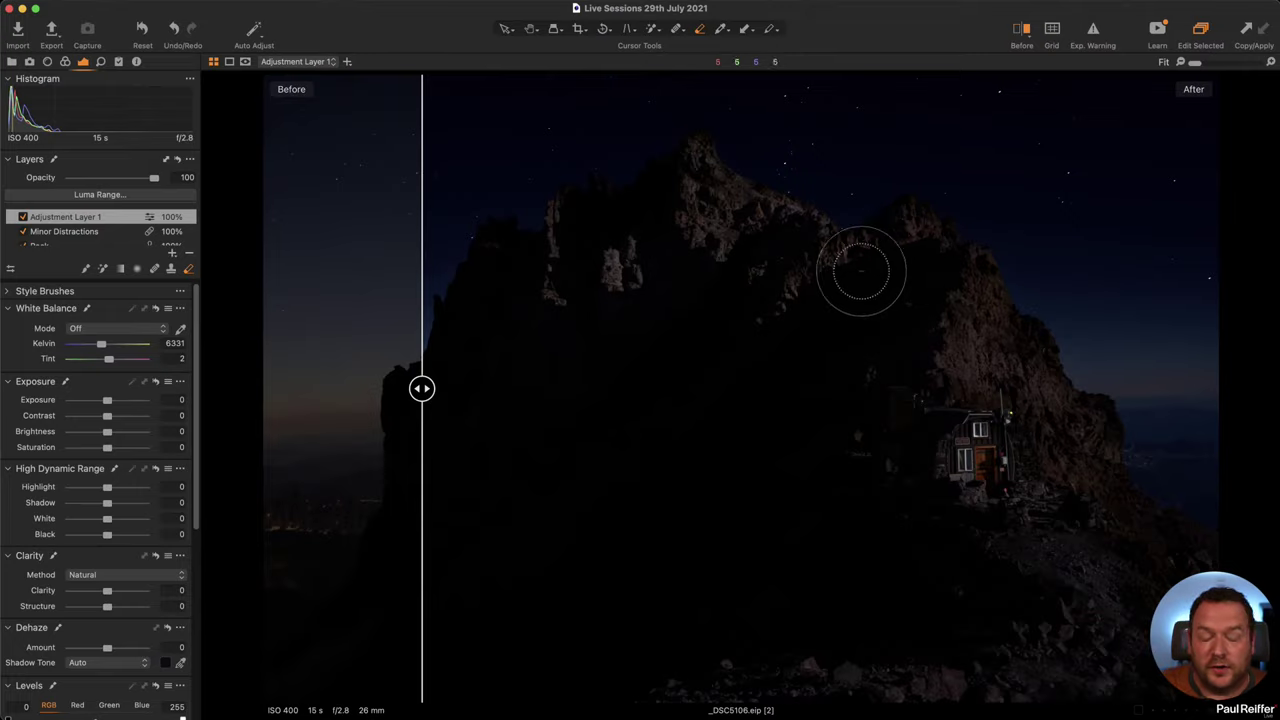
pyautogui.moveTo(421, 388); pyautogui.dragTo(1061, 458)
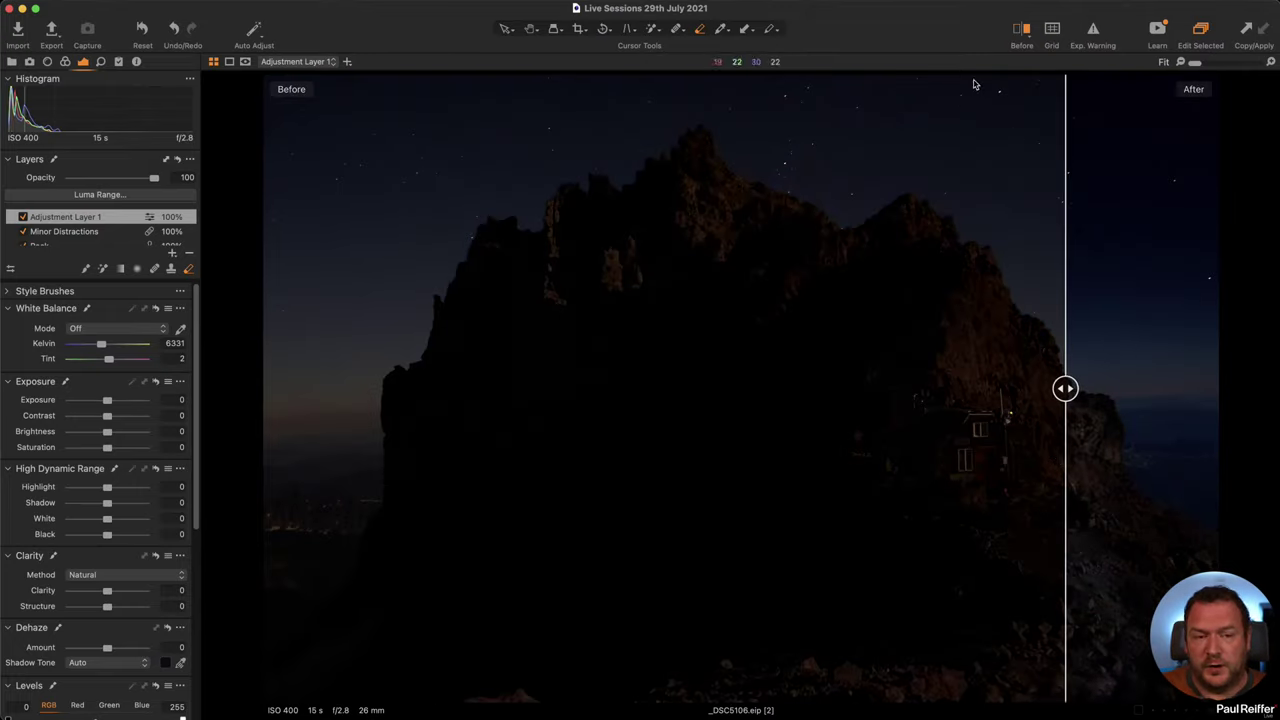
pyautogui.press('y')
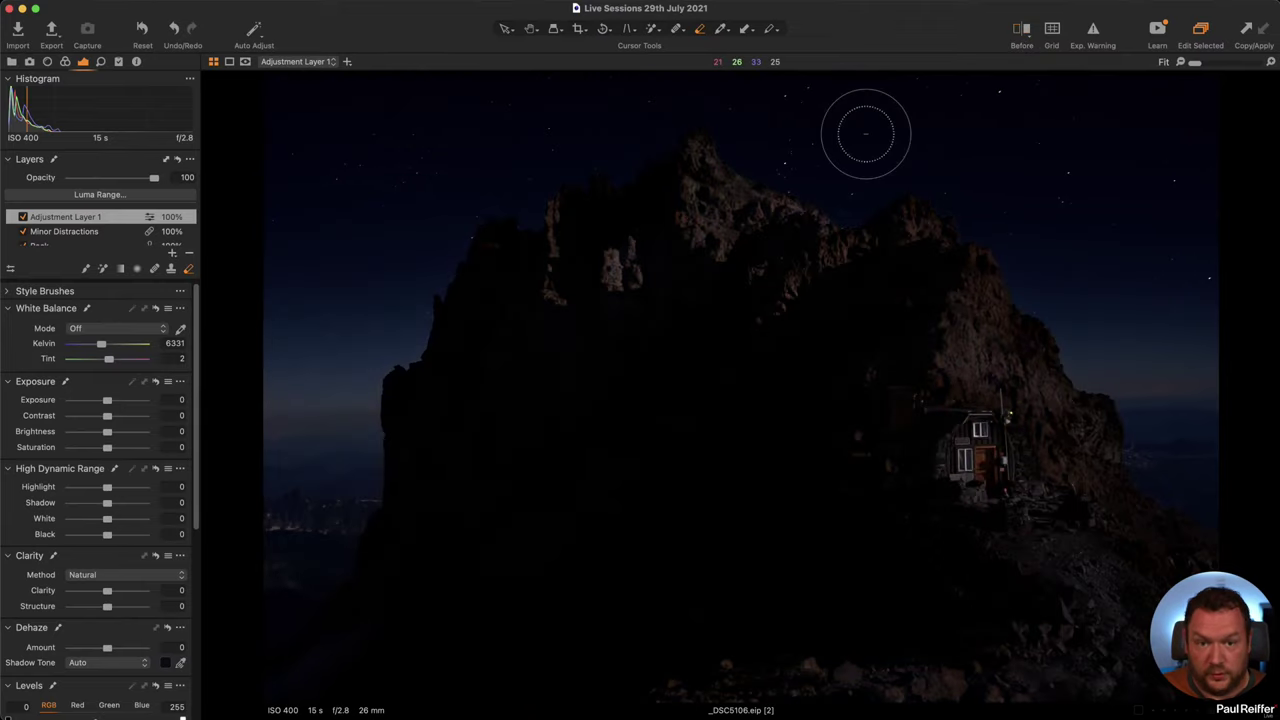
pyautogui.press('y')
pyautogui.moveTo(741, 390); pyautogui.dragTo(1044, 484)
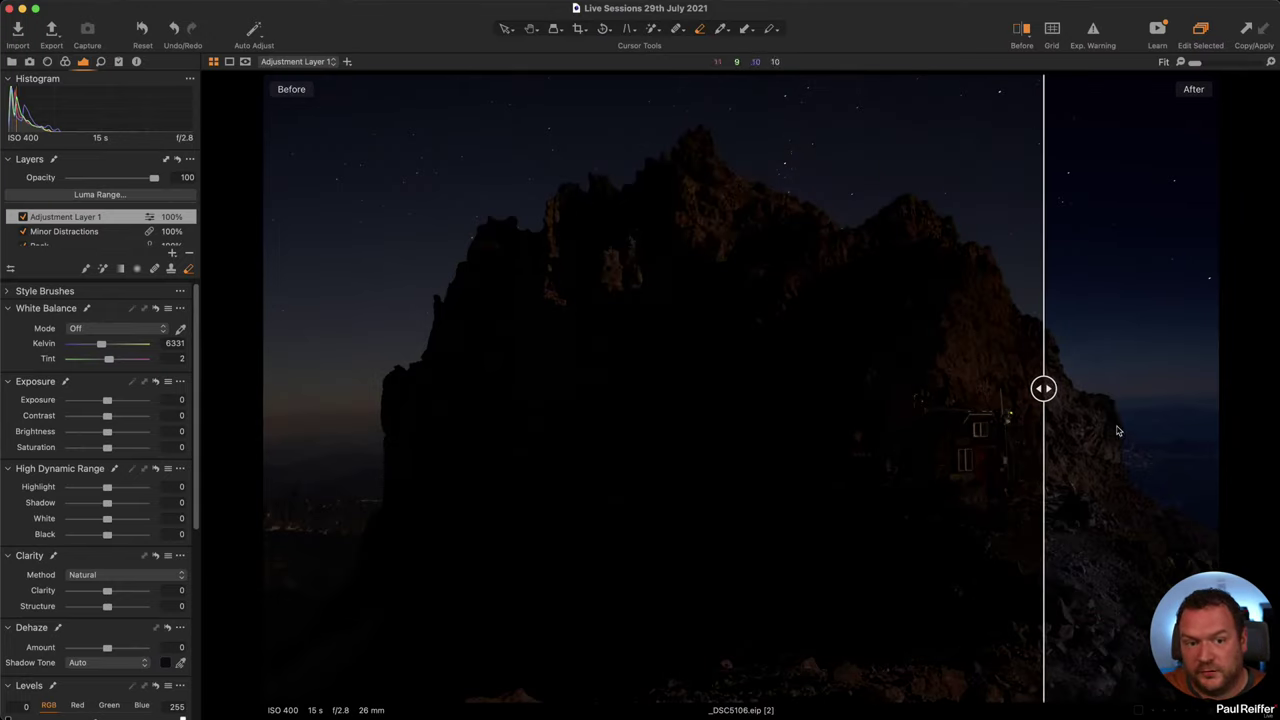
pyautogui.moveTo(1043, 388); pyautogui.dragTo(200, 414)
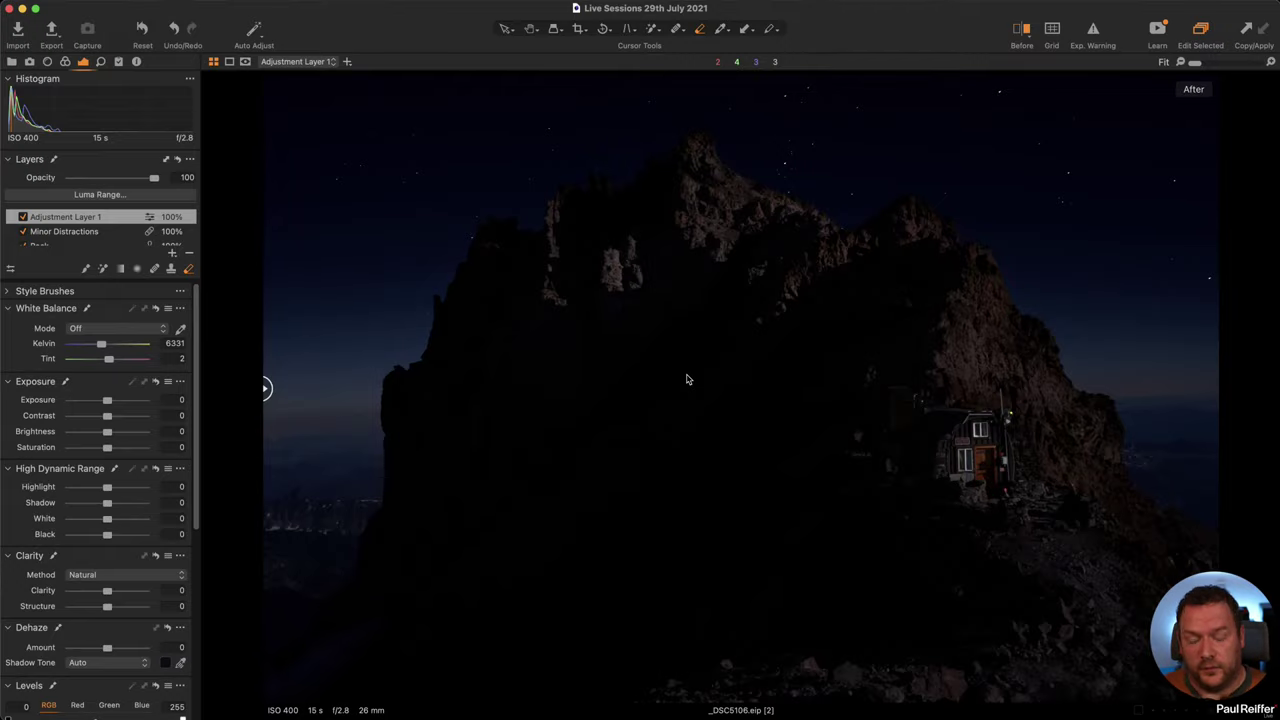
pyautogui.click(708, 403)
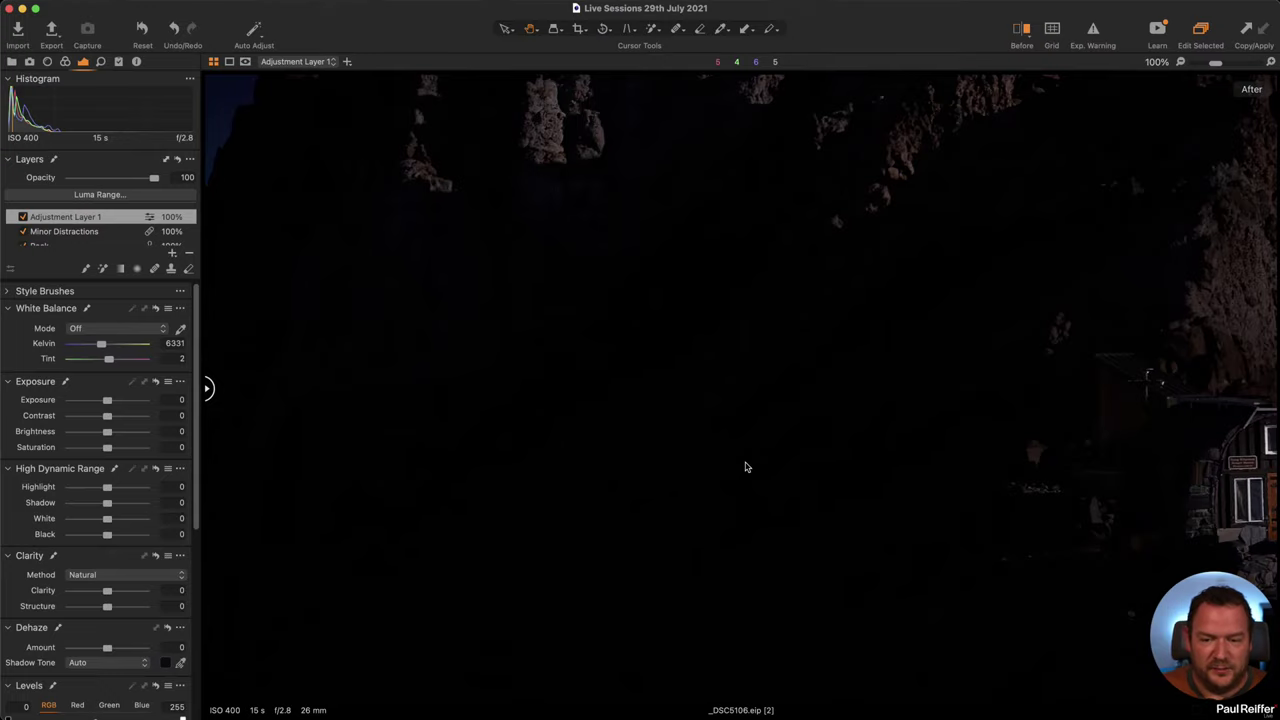
pyautogui.click(697, 415)
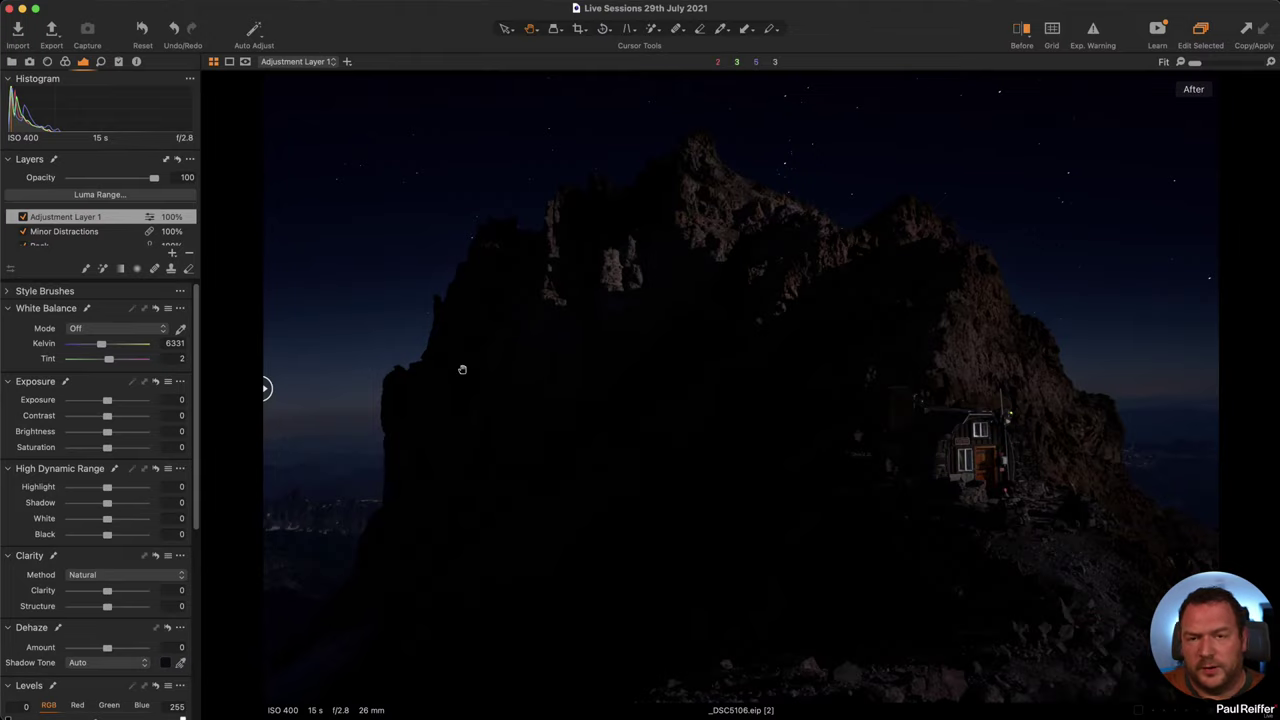
pyautogui.scroll(3, 112, 247)
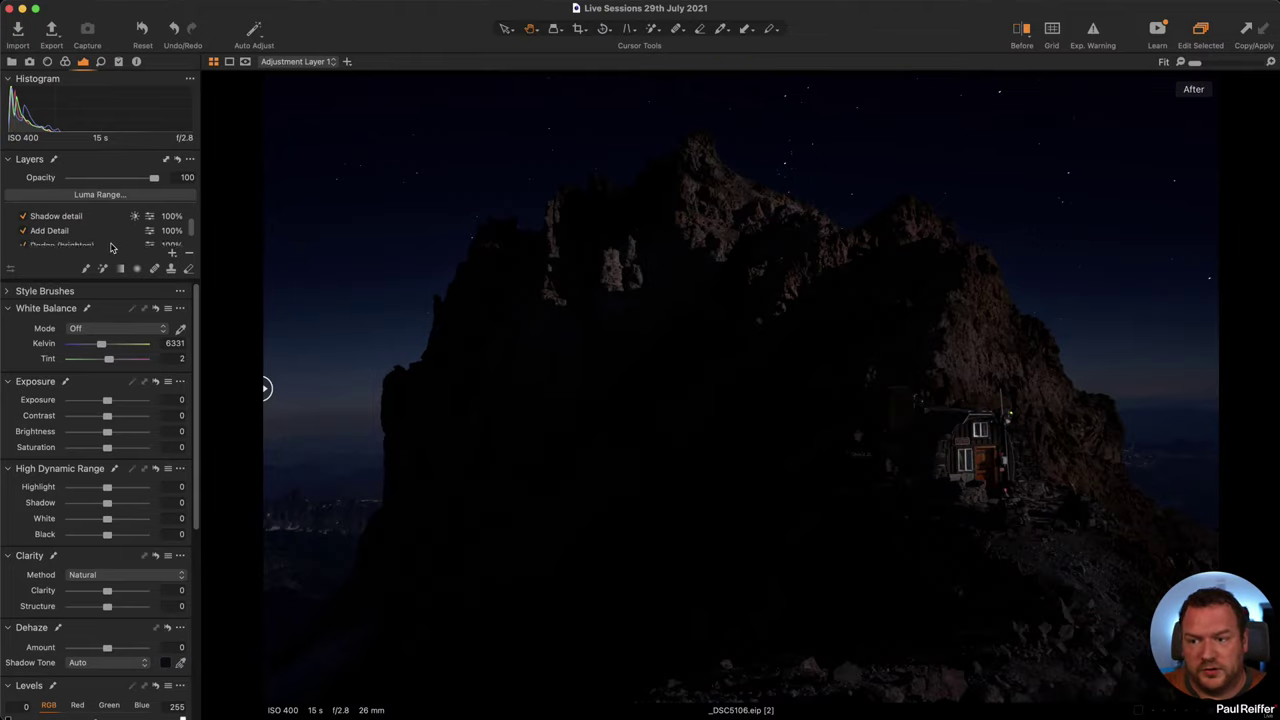
pyautogui.scroll(-5, 112, 247)
pyautogui.click(110, 232)
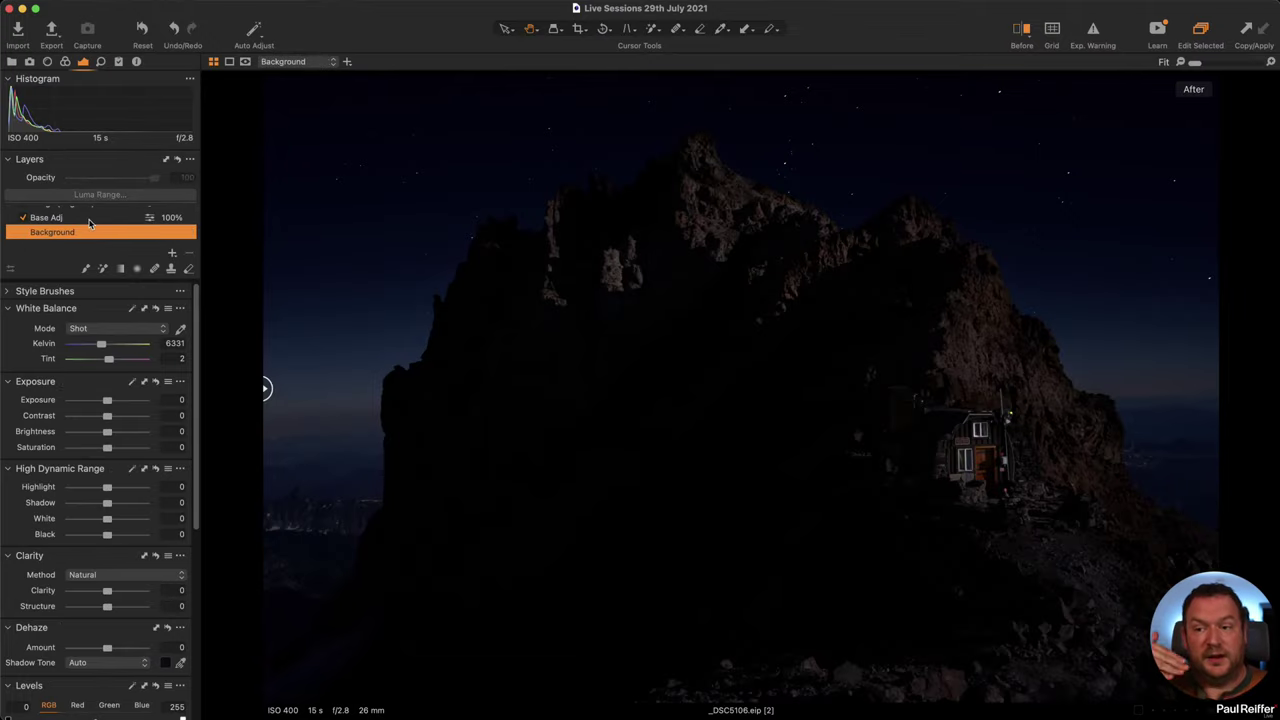
pyautogui.click(88, 218)
pyautogui.moveTo(155, 178)
pyautogui.mouseDown()
pyautogui.moveTo(72, 180)
pyautogui.moveTo(160, 181)
pyautogui.mouseUp()
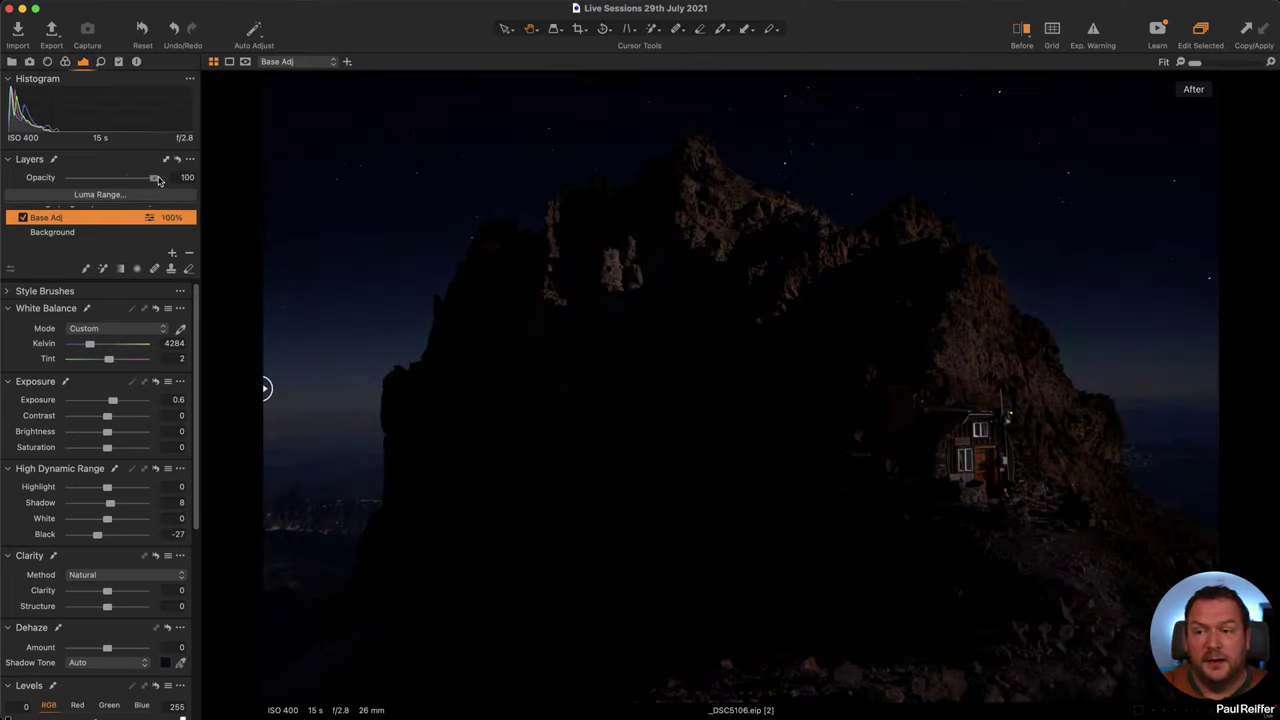
pyautogui.click(78, 233)
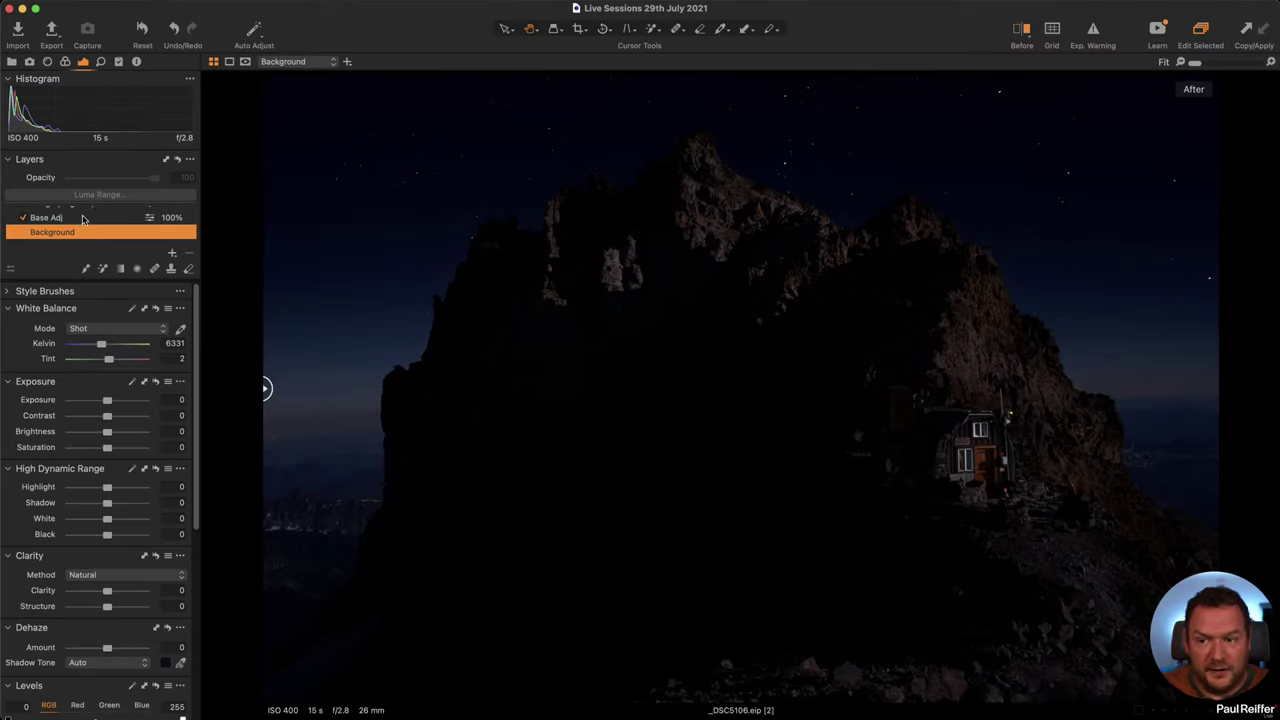
pyautogui.click(85, 219)
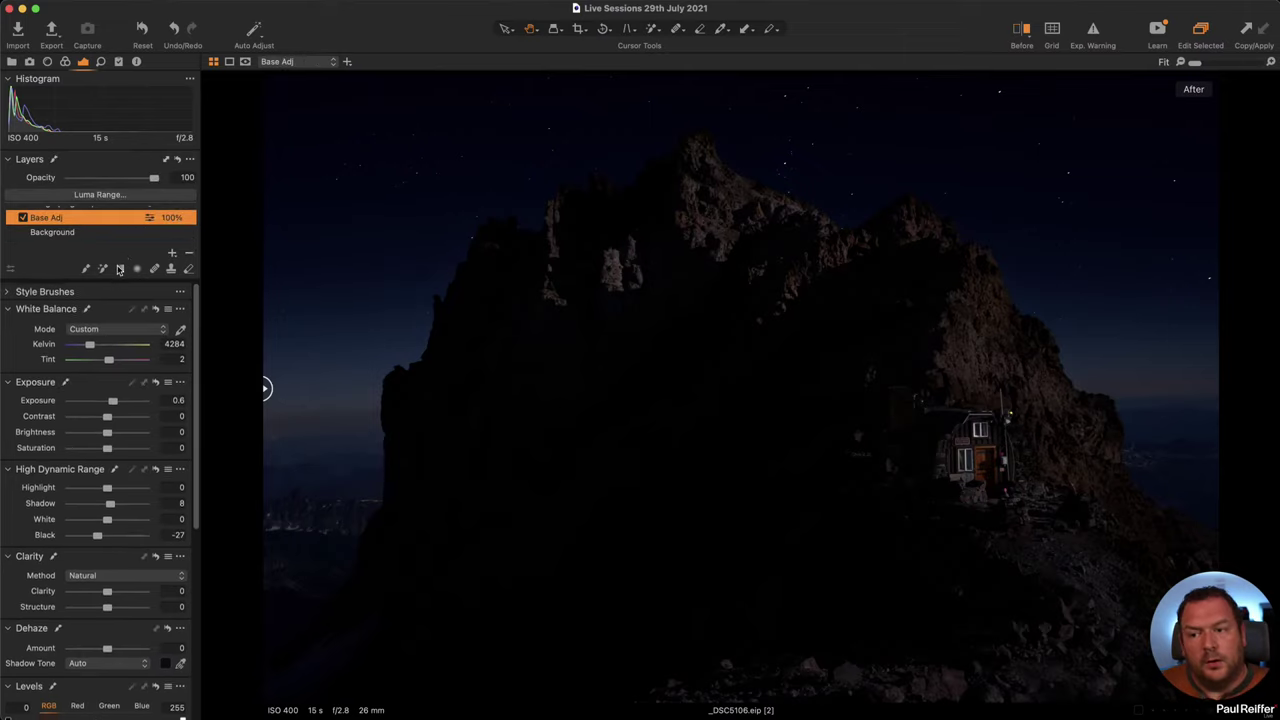
pyautogui.scroll(2, 99, 249)
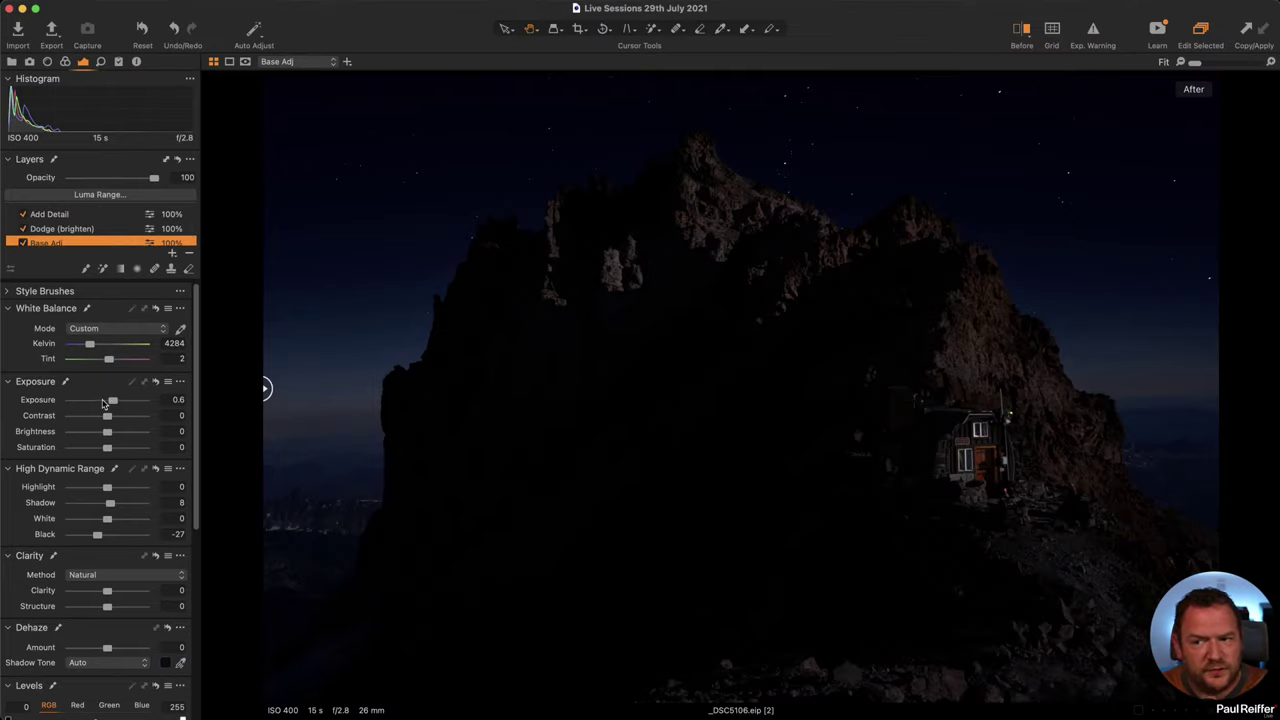
pyautogui.press('m')
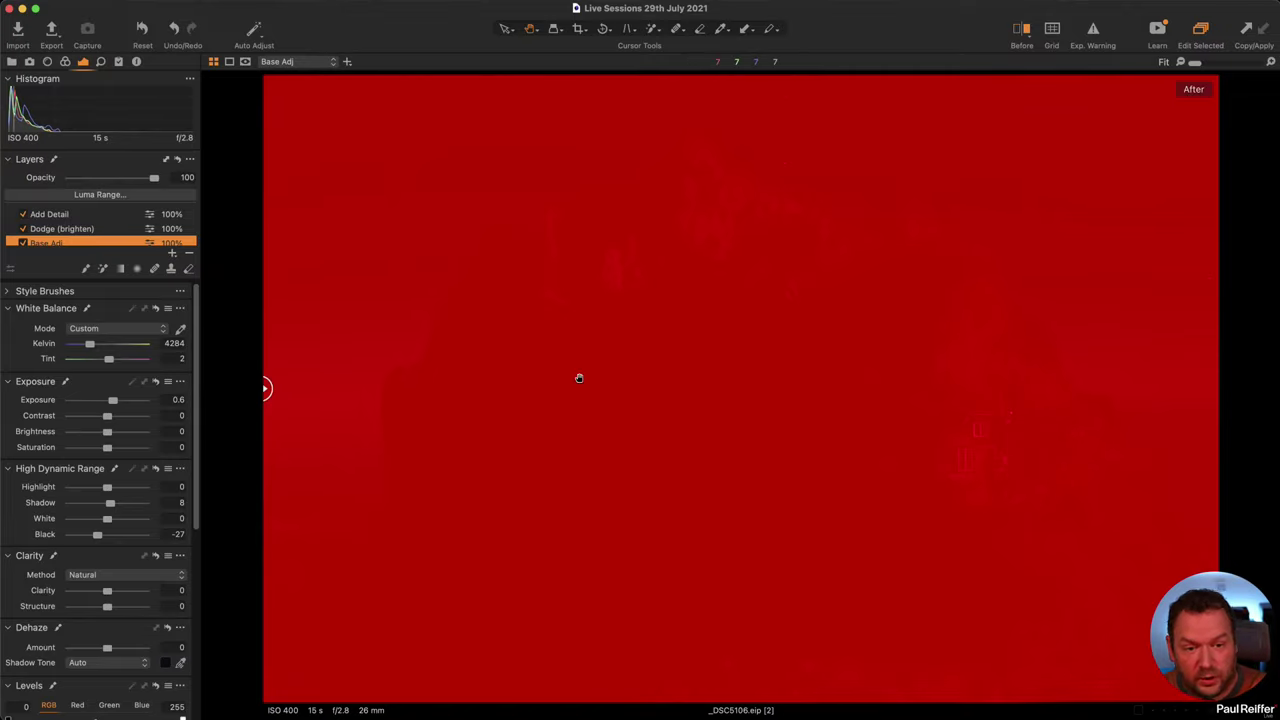
pyautogui.press('m')
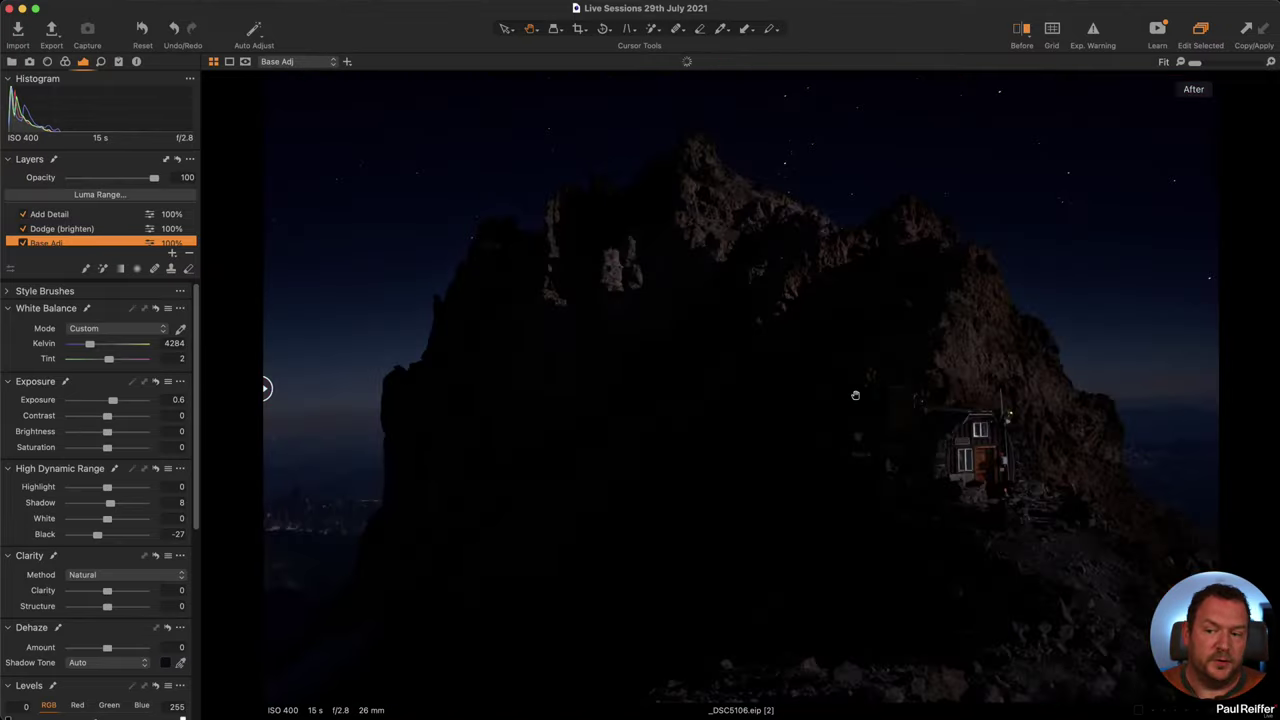
# - Inspect the Dodge (brighten) and Sky layers, toggling their mask display
pyautogui.click(87, 232)
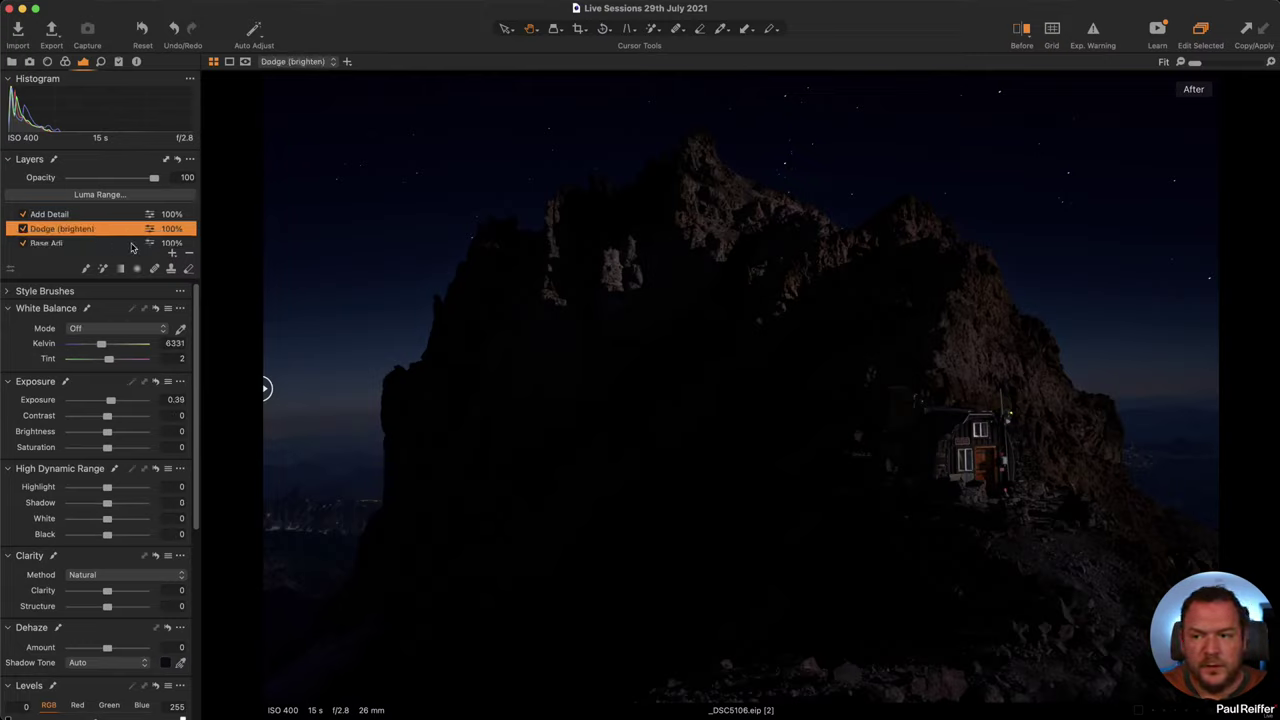
pyautogui.press('m')
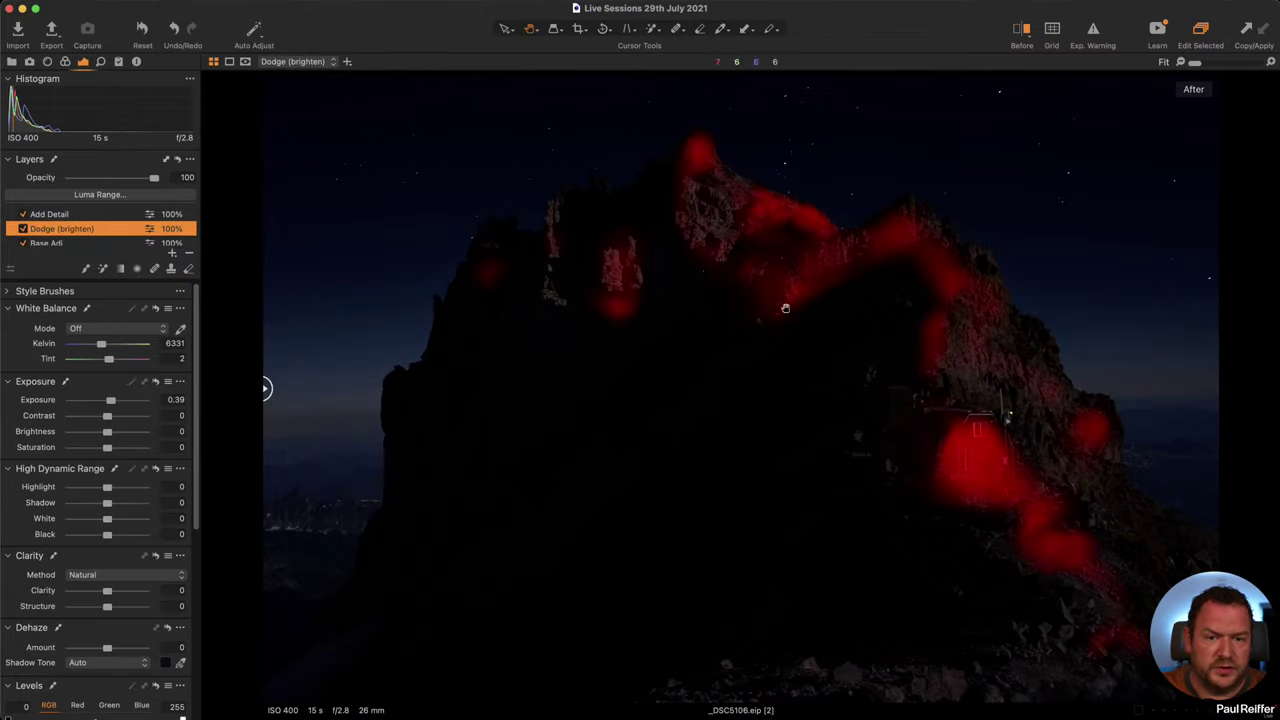
pyautogui.press('m')
pyautogui.scroll(3, 83, 234)
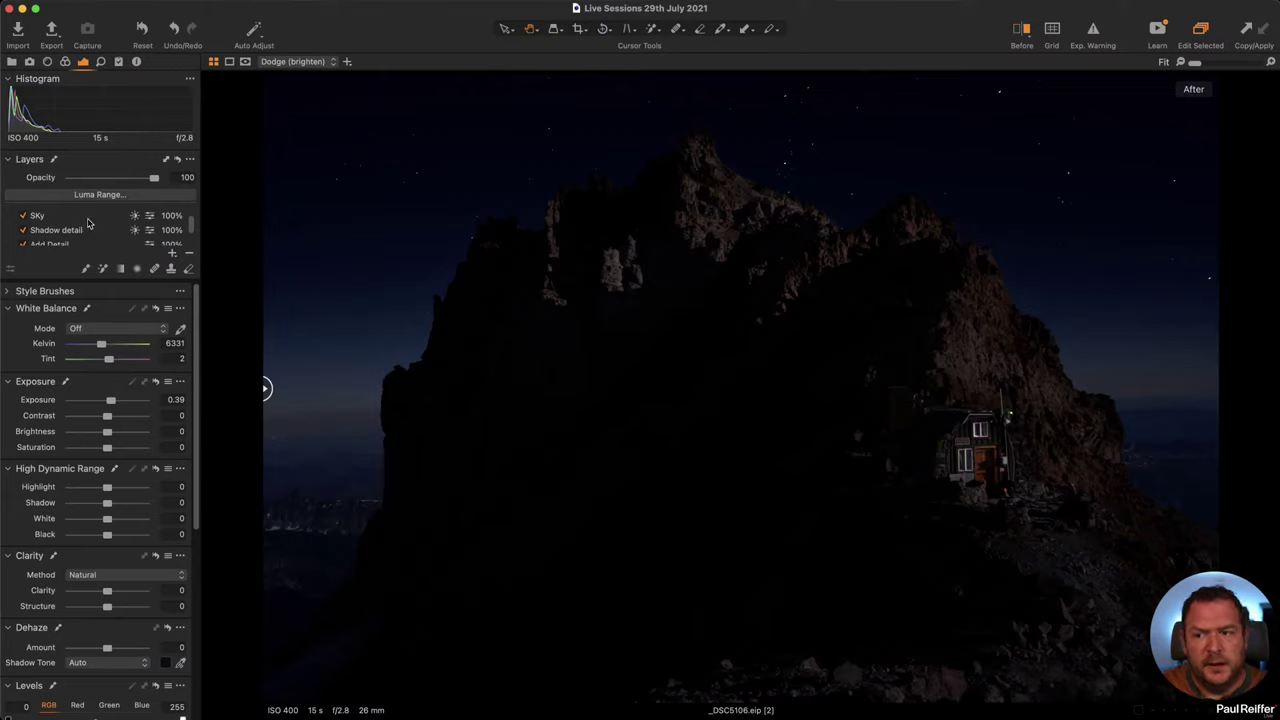
pyautogui.click(93, 218)
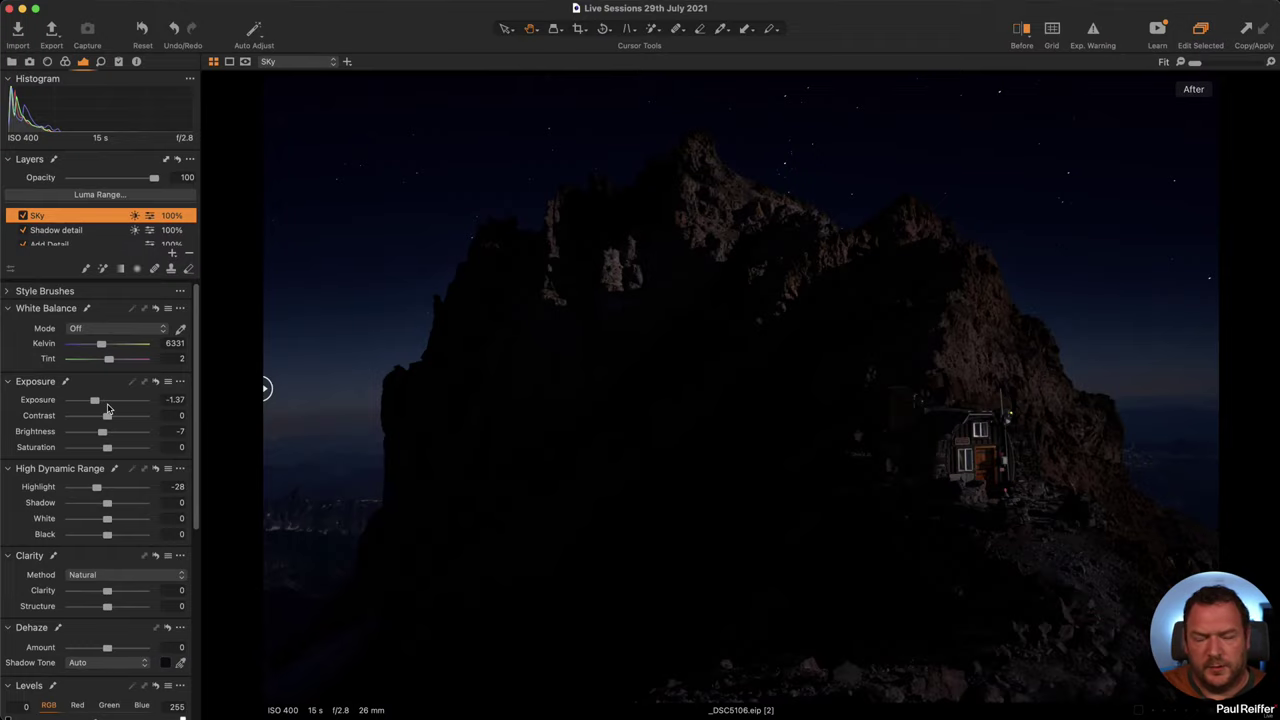
pyautogui.press('m')
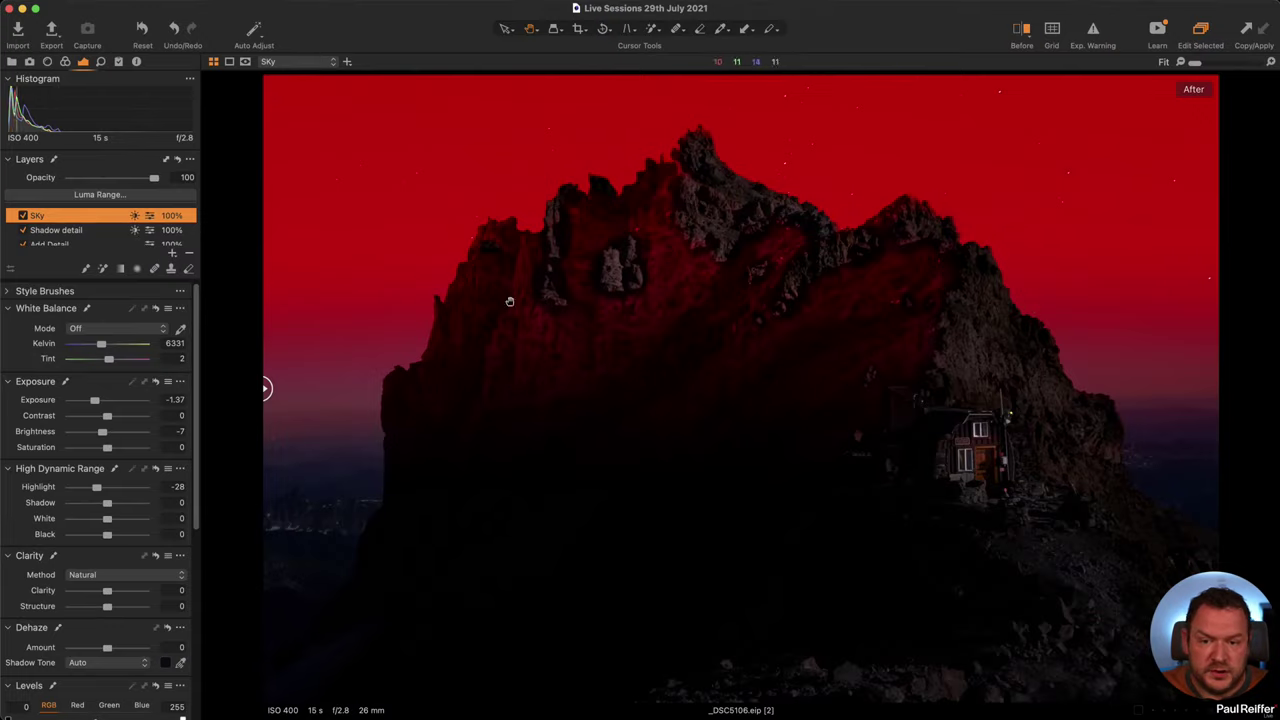
# - Add an empty adjustment layer named Rock, then review the Shadow detail, Sky and Rock layers
pyautogui.press('super+shift+l')
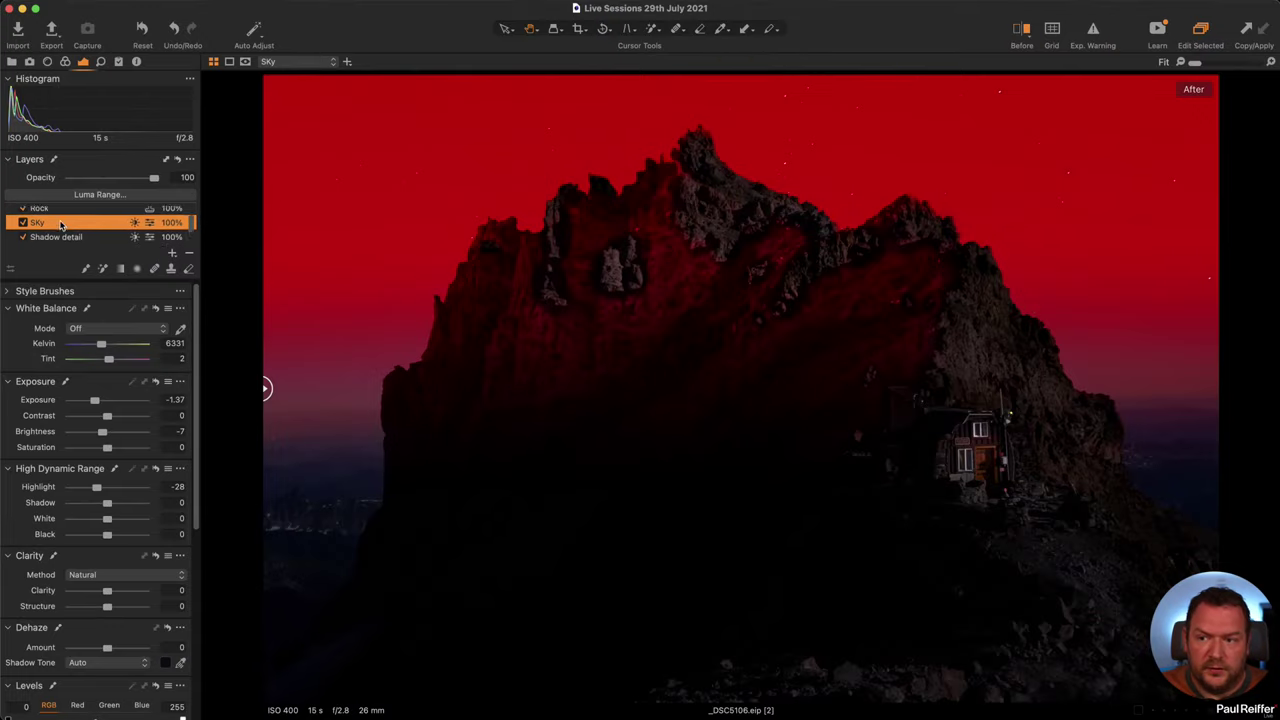
pyautogui.write('Rock')
pyautogui.press('Return')
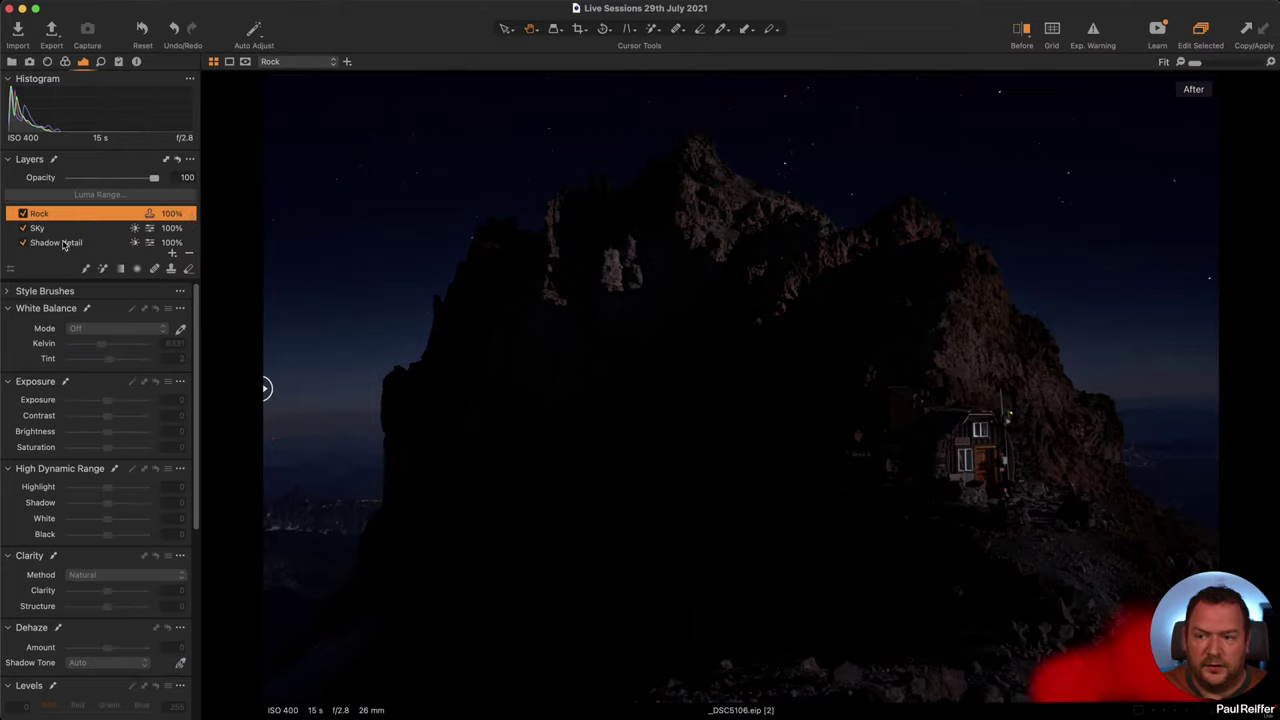
pyautogui.click(69, 243)
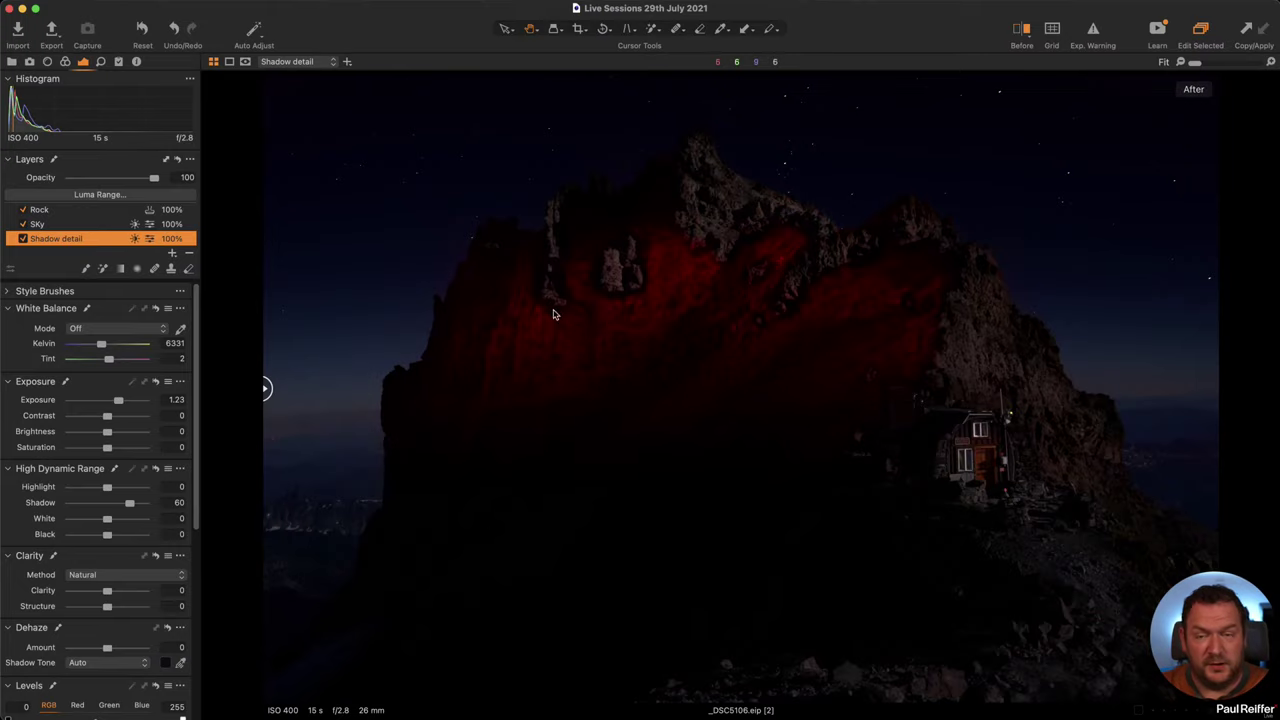
pyautogui.click(85, 226)
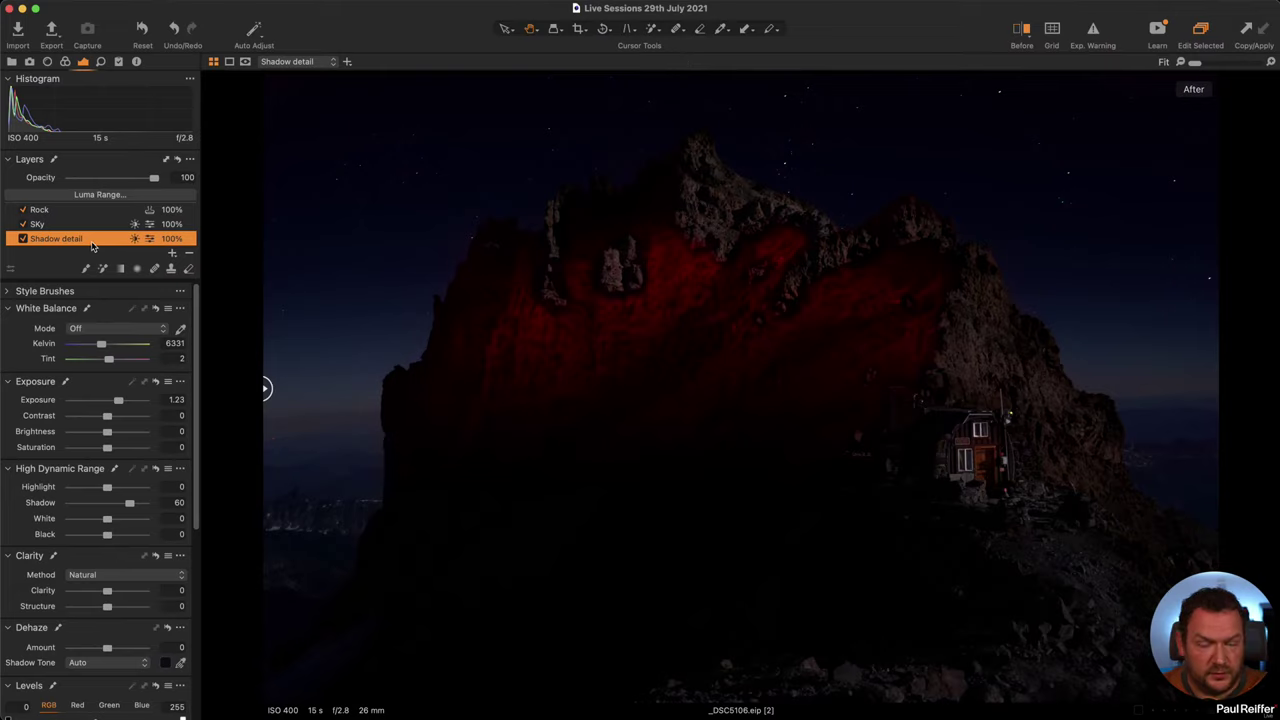
pyautogui.click(83, 226)
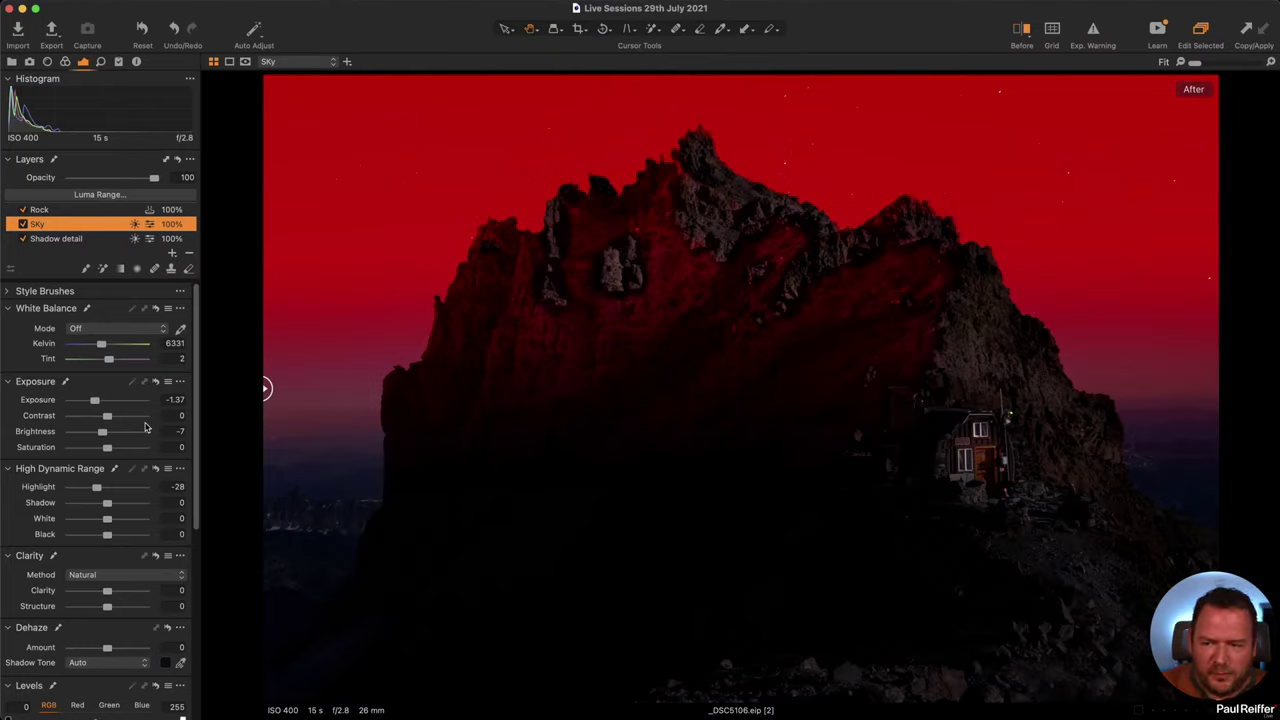
pyautogui.click(105, 240)
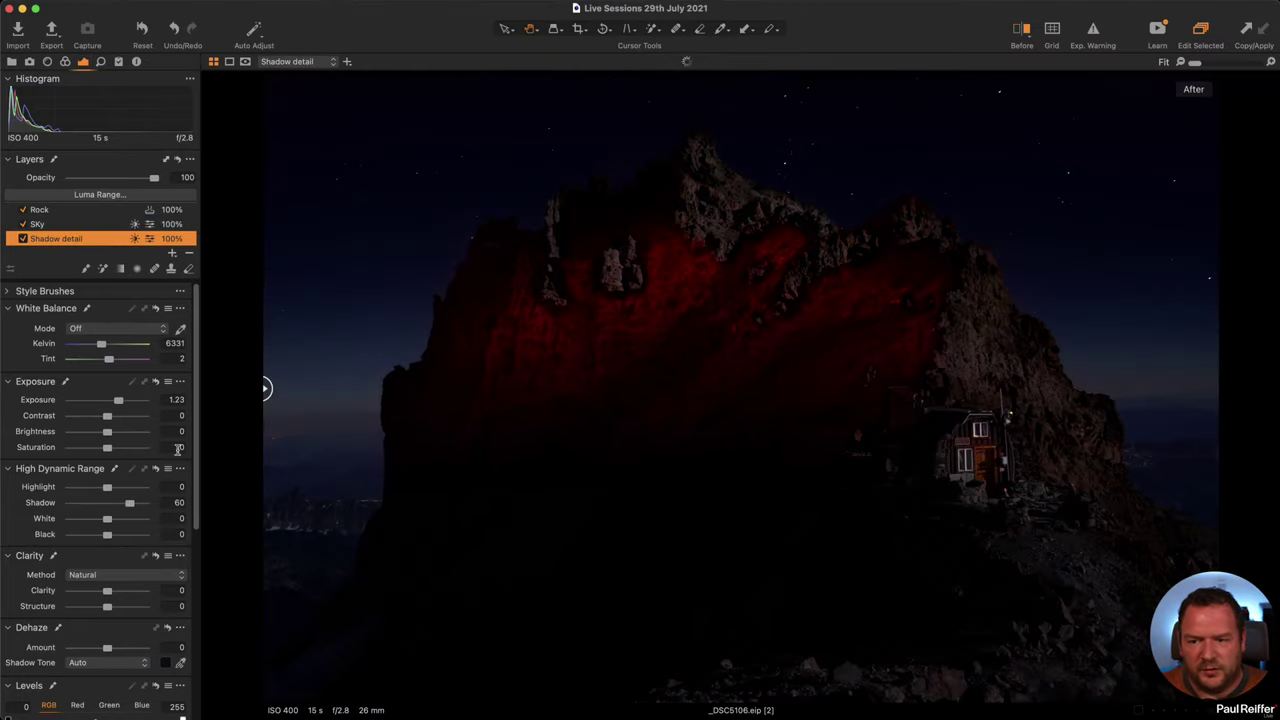
pyautogui.click(55, 212)
pyautogui.scroll(2, 67, 240)
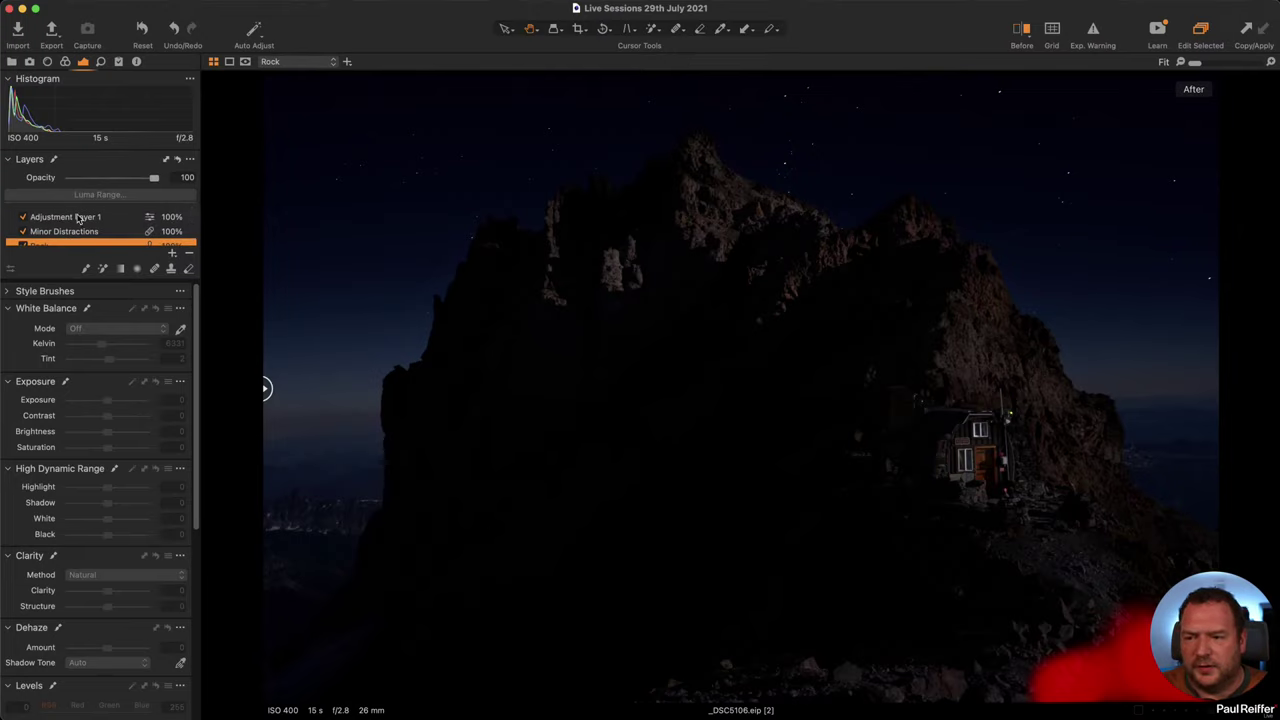
pyautogui.scroll(-3, 80, 222)
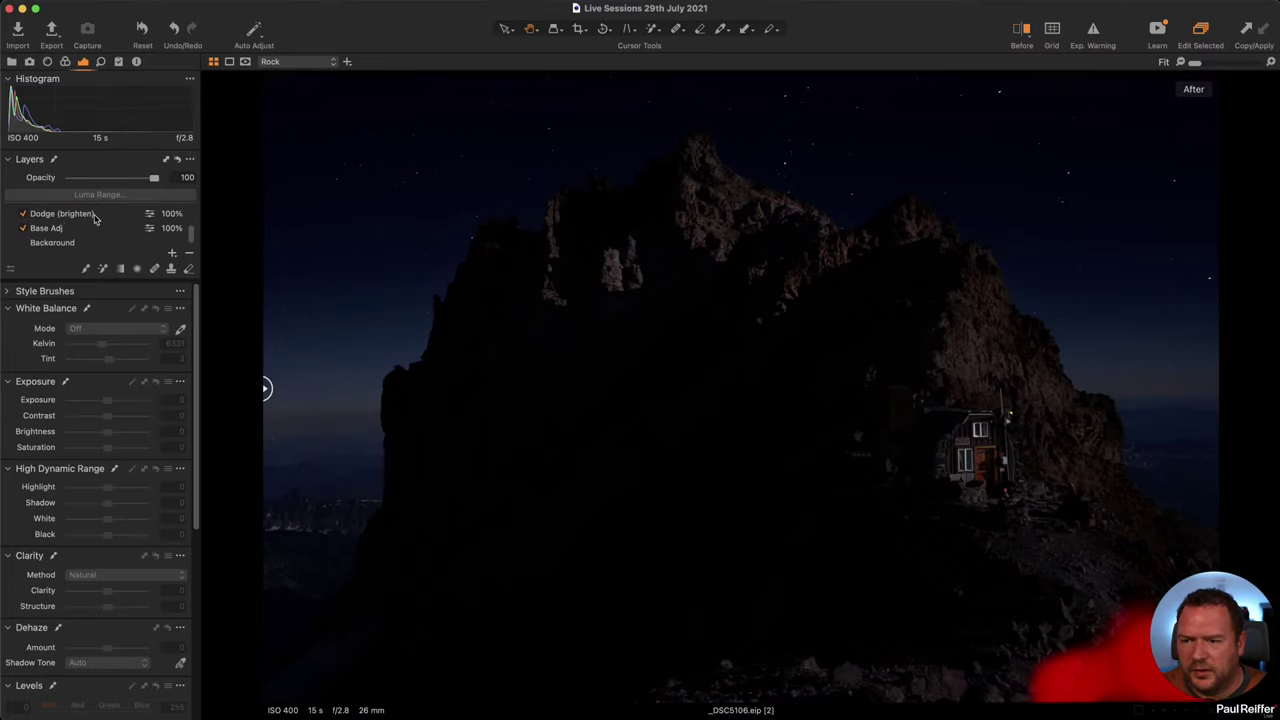
# - Select Dodge (brighten), switch to Draw Mask with an enlarged brush, and show the Browser
pyautogui.click(93, 219)
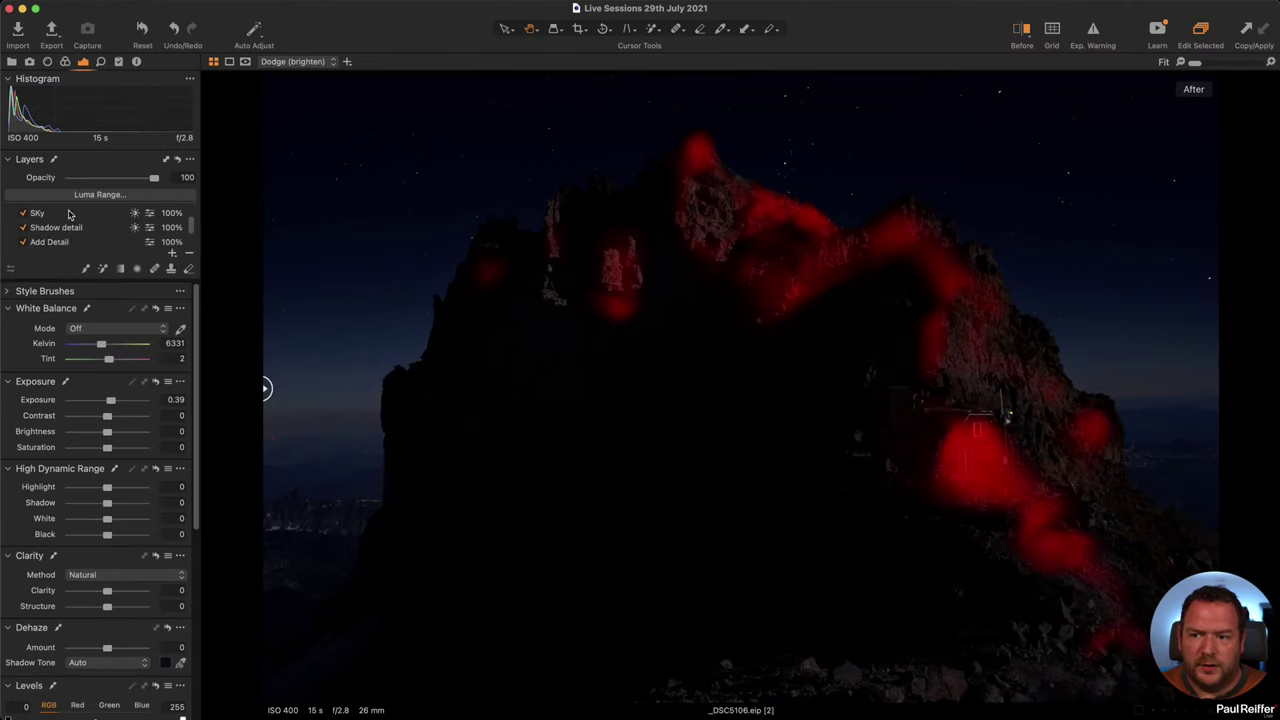
pyautogui.press('b')
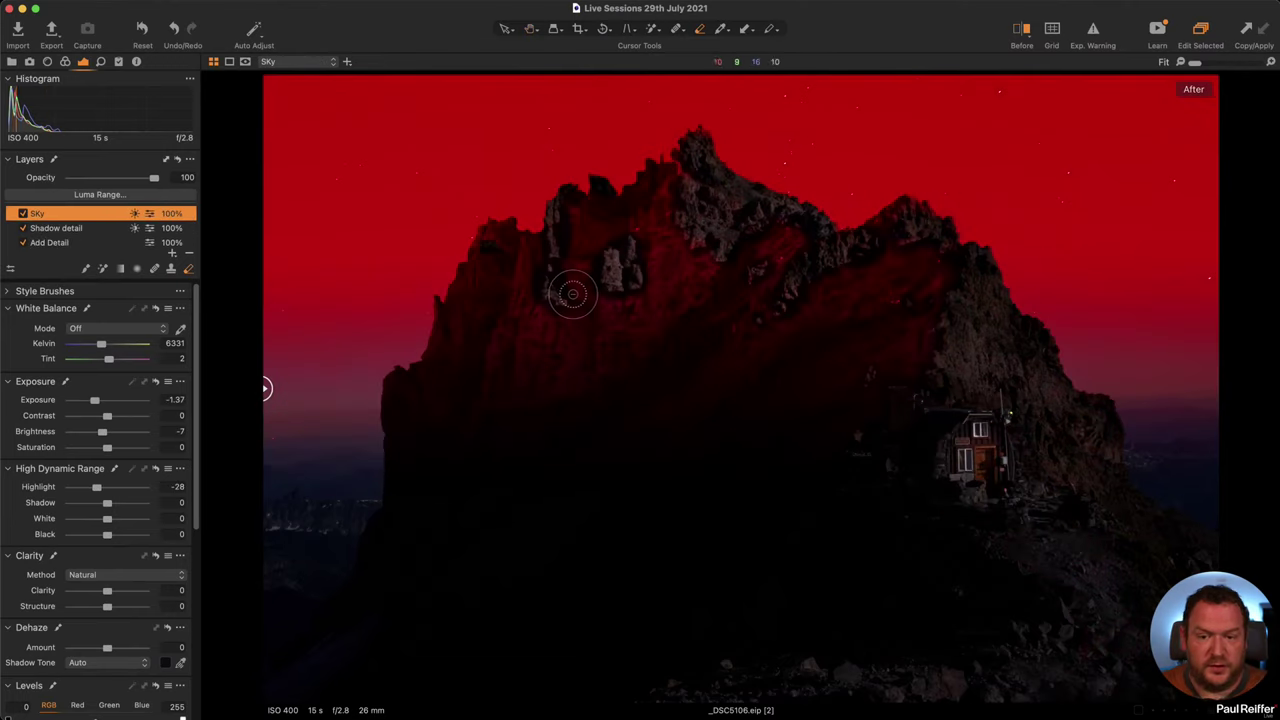
pyautogui.press(']')
pyautogui.press(']')
pyautogui.press(']')
pyautogui.press(']')
pyautogui.press(']')
pyautogui.press(']')
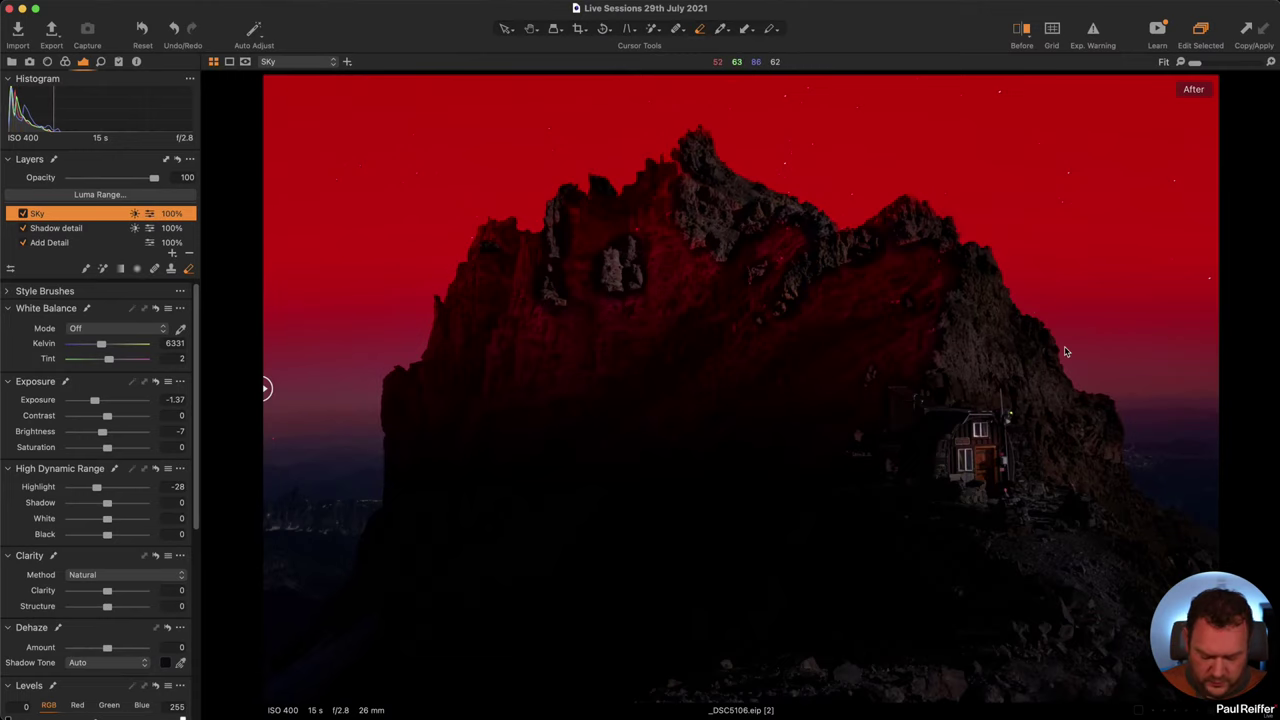
pyautogui.press('super+b')
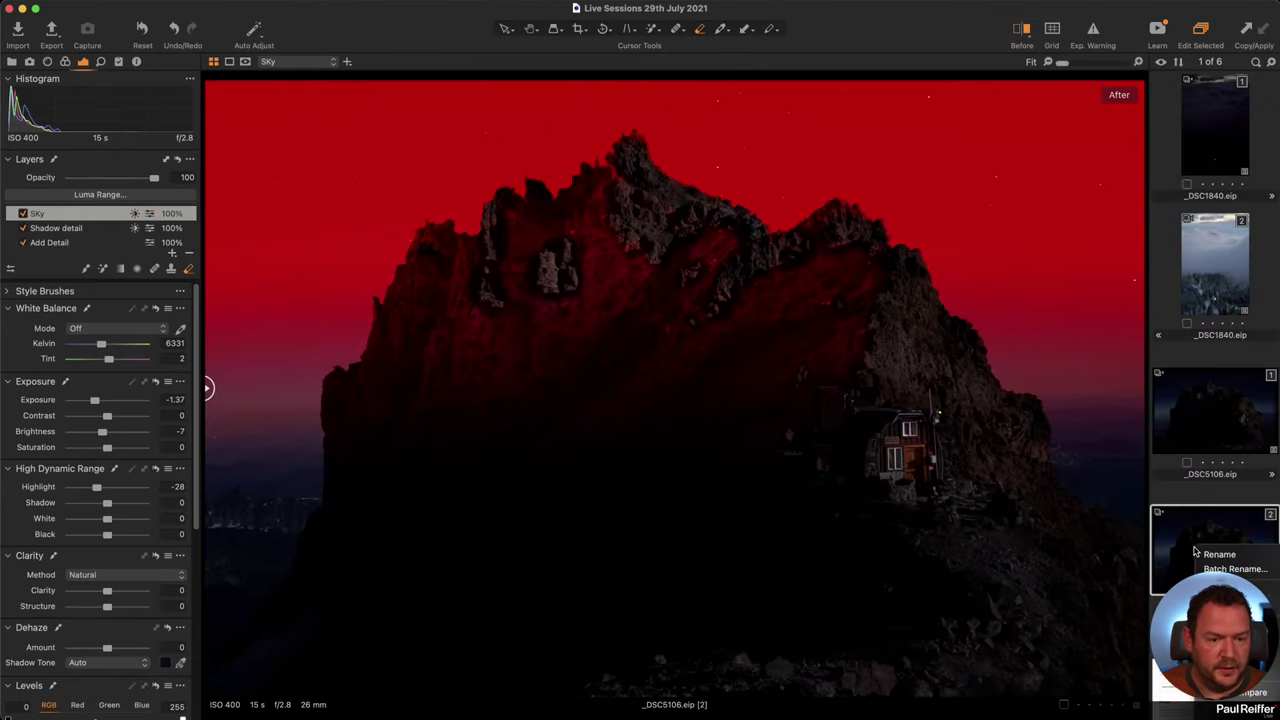
# - Create a third variant, _DSC5106 [3], and scroll the browser to locate it
pyautogui.press('F3')
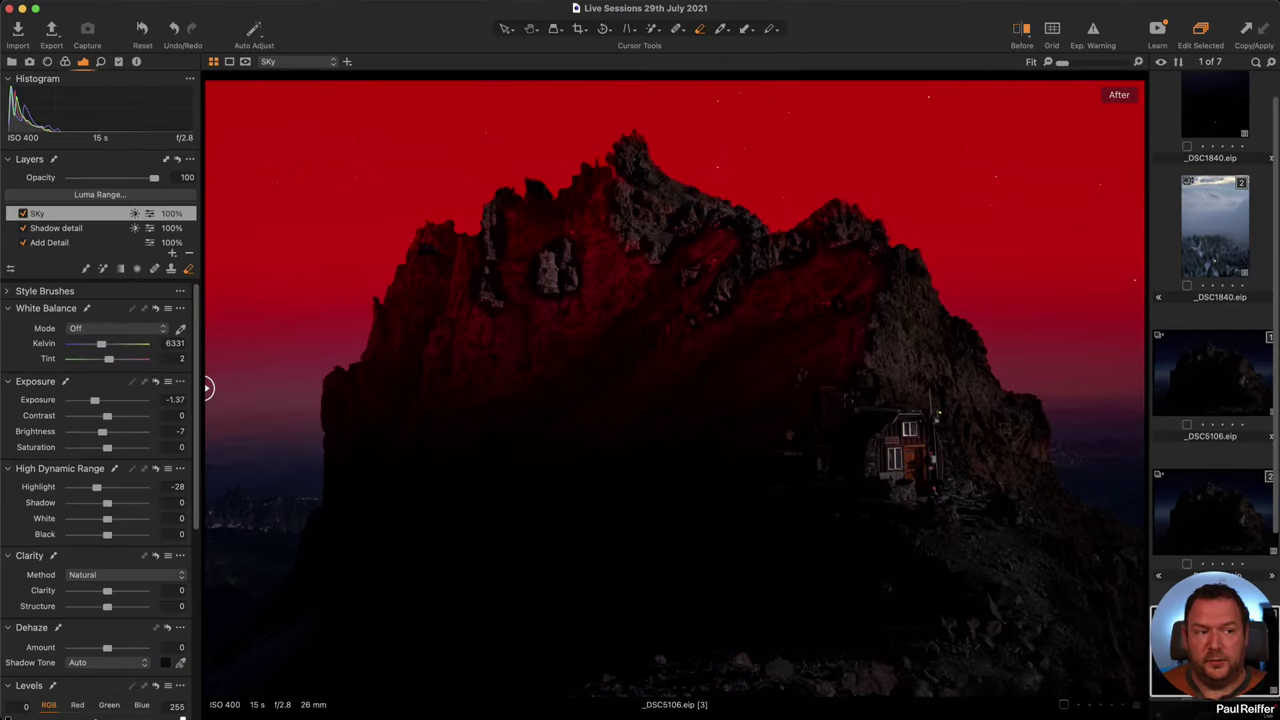
pyautogui.scroll(-1, 1240, 553)
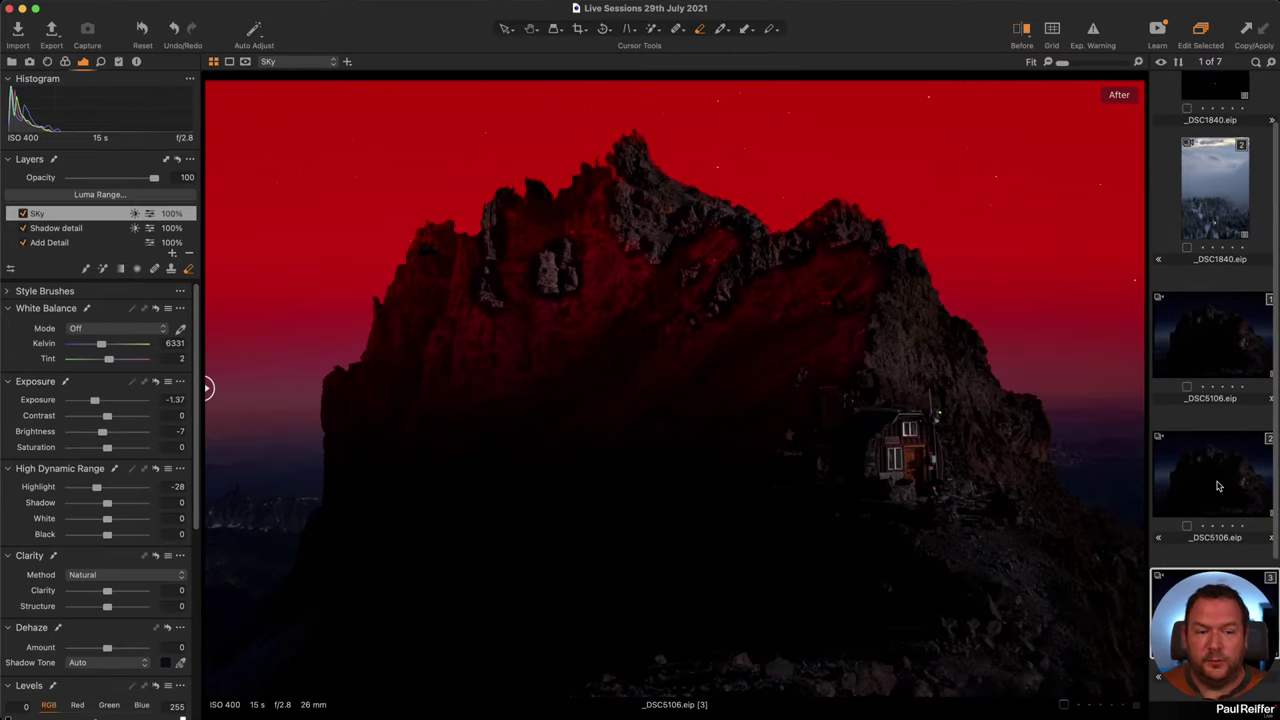
pyautogui.scroll(2, 1218, 486)
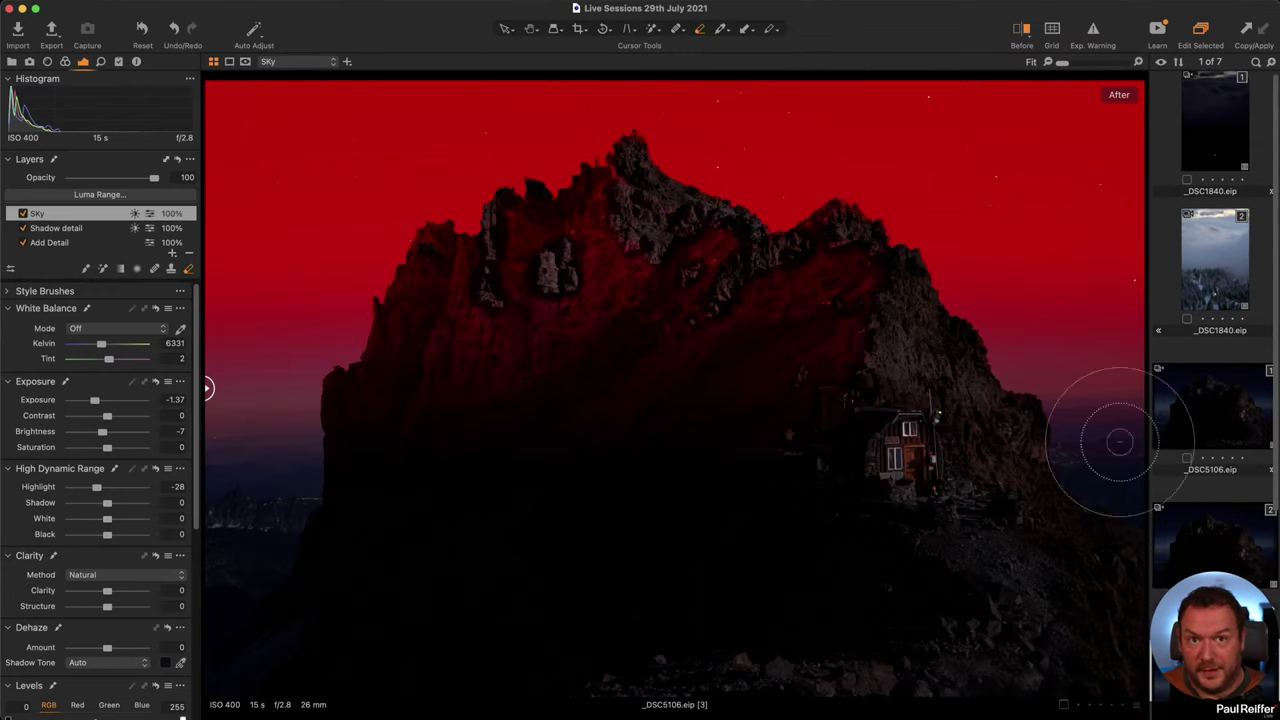
# - Set the eraser to opacity 100, flow 100 and hardness 1
pyautogui.rightClick(576, 331)
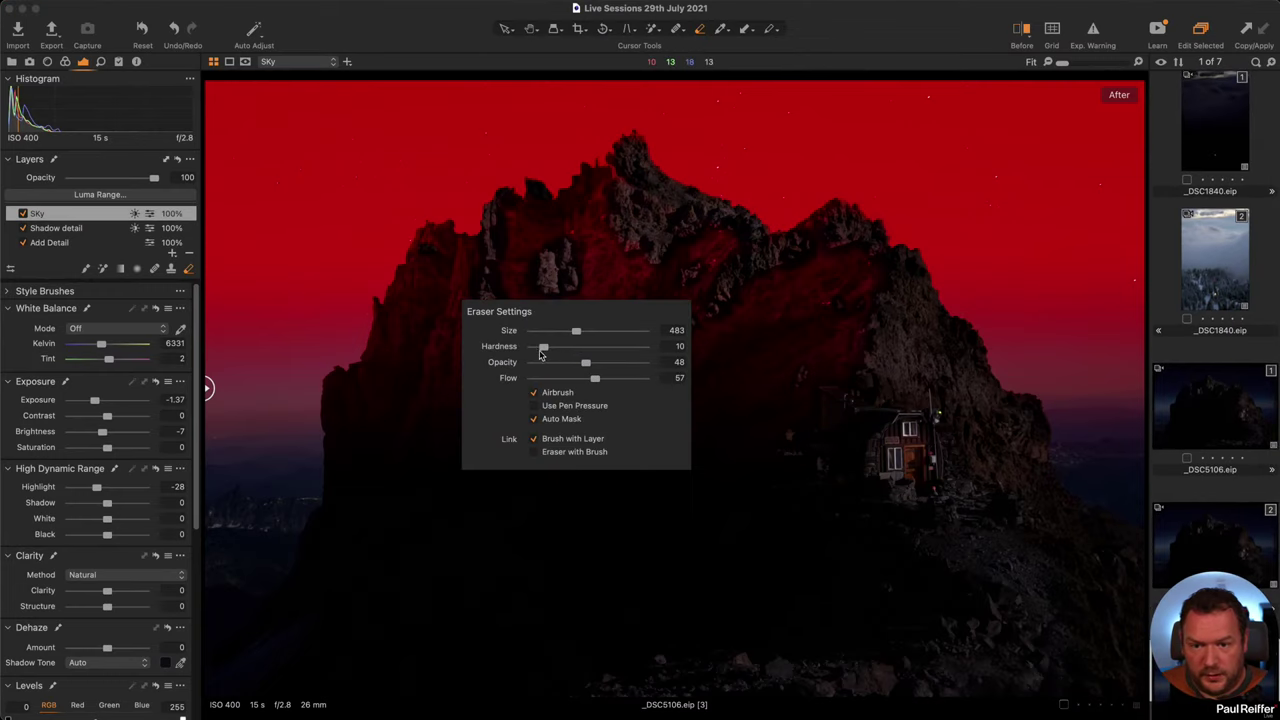
pyautogui.moveTo(585, 362); pyautogui.dragTo(684, 366)
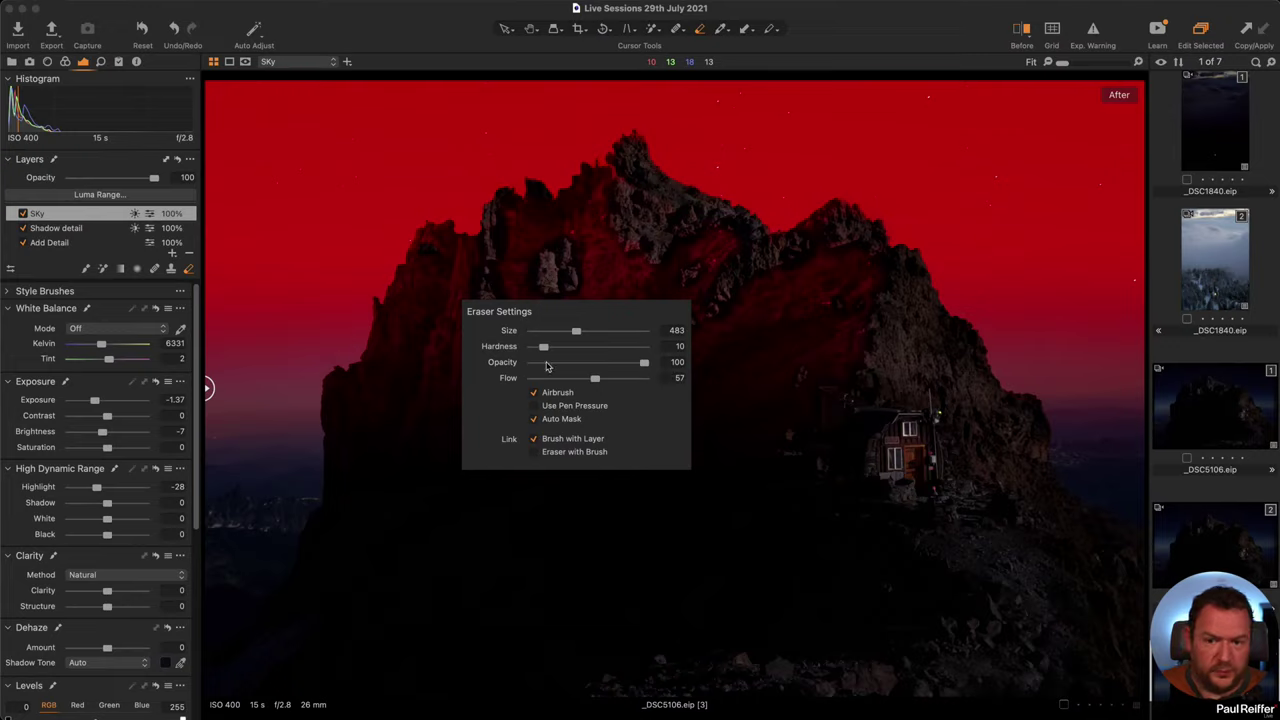
pyautogui.moveTo(594, 380); pyautogui.dragTo(644, 378)
pyautogui.moveTo(544, 346)
pyautogui.mouseDown()
pyautogui.moveTo(533, 346)
pyautogui.moveTo(565, 330)
pyautogui.mouseUp()
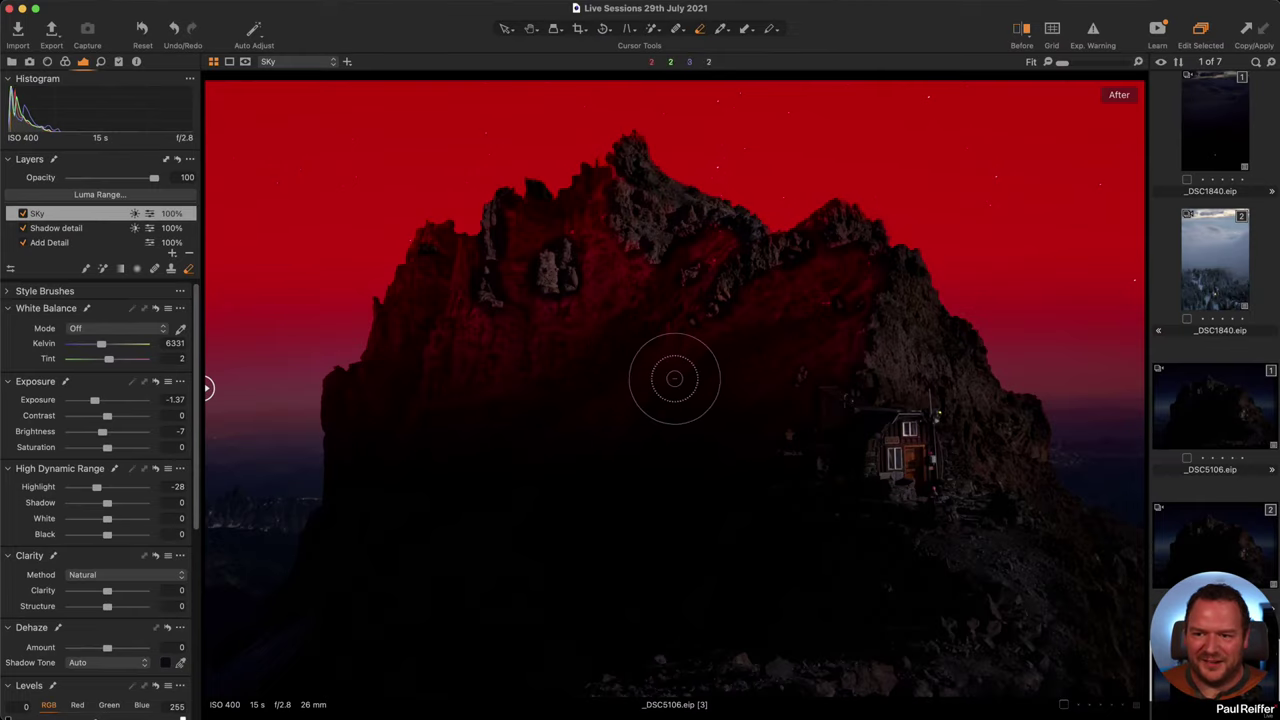
# - Erase a small spot of the Sky mask on the mountain
pyautogui.rightClick(652, 410)
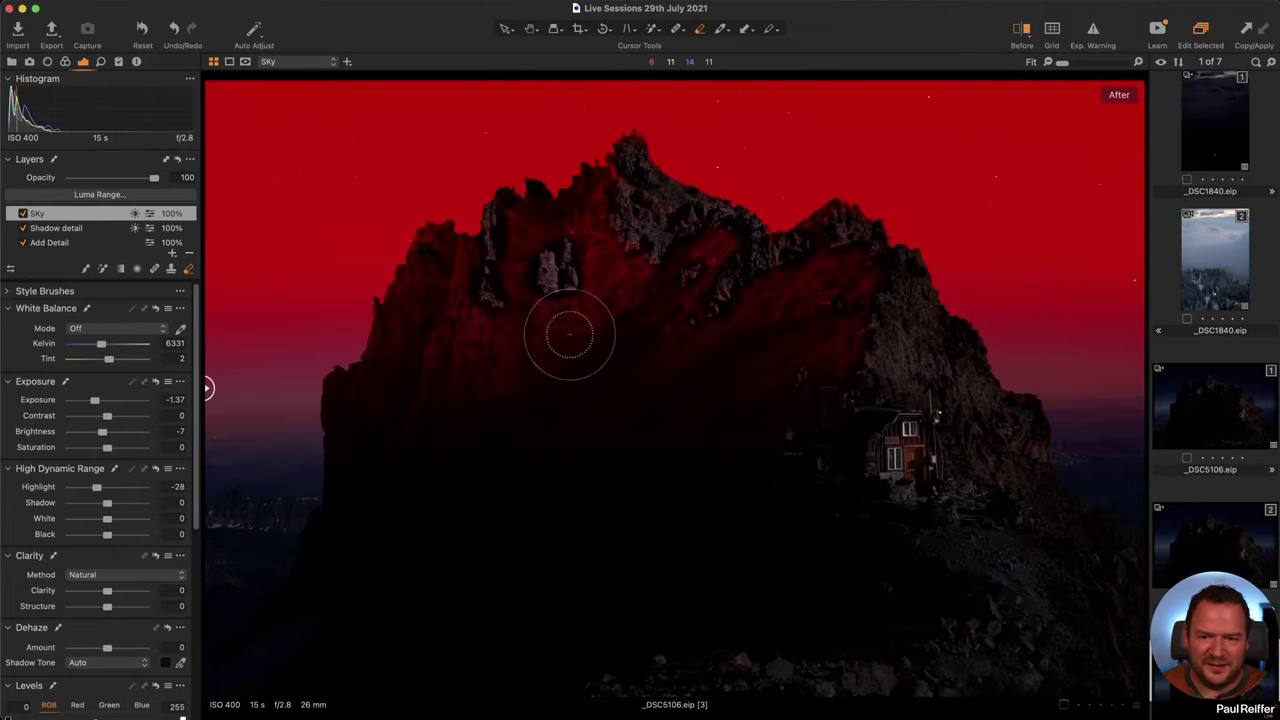
pyautogui.rightClick(570, 340)
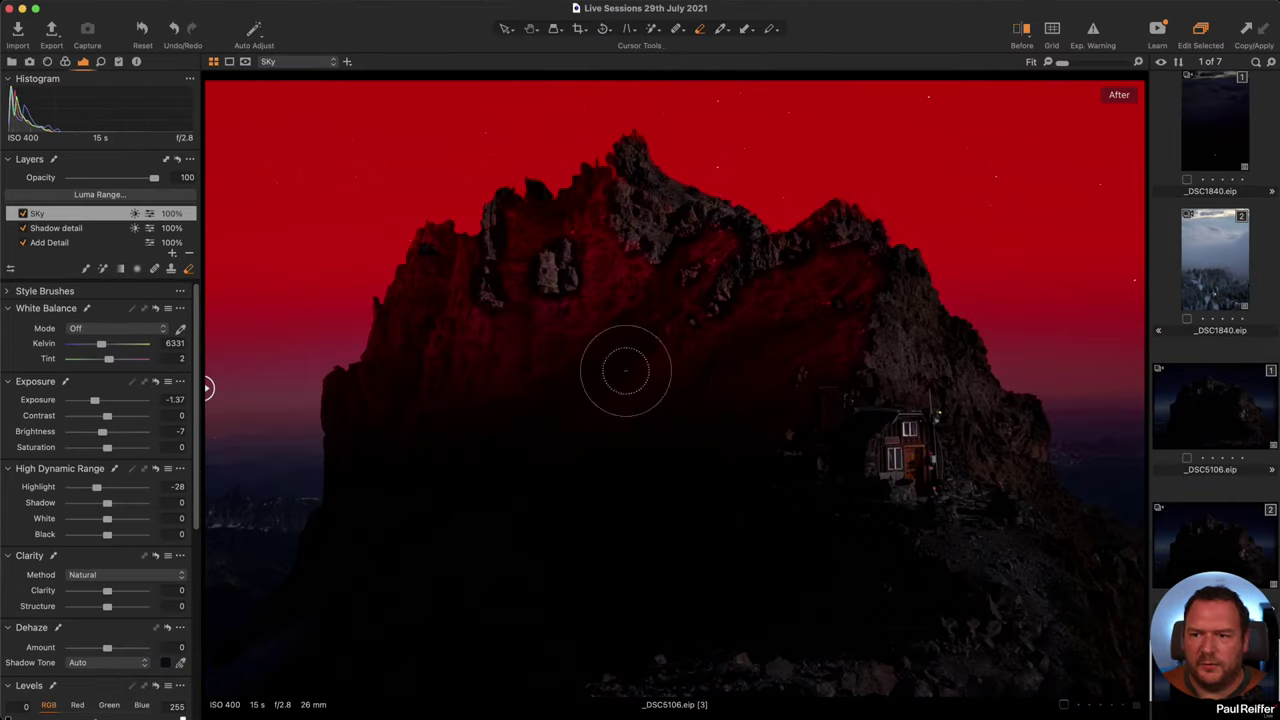
pyautogui.click(626, 371)
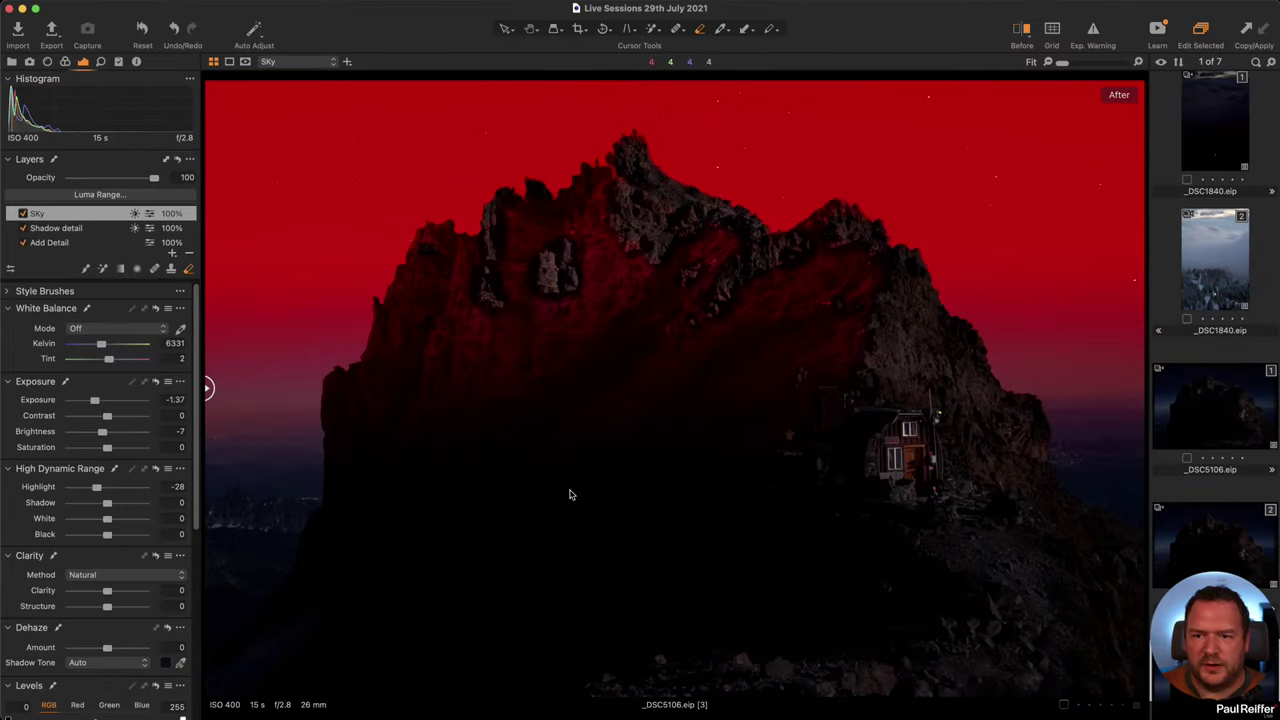
# - Clear the Sky layer's mask and repaint it with one auto-masked stroke across the sky
pyautogui.rightClick(51, 216)
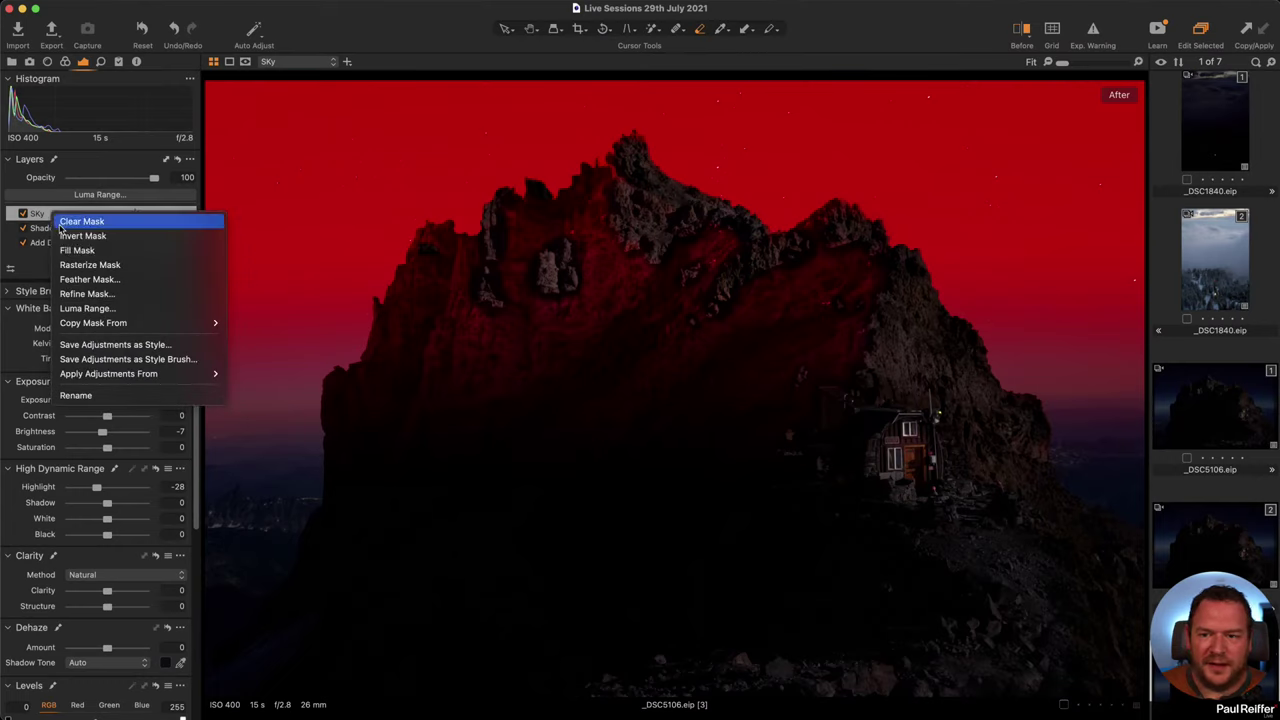
pyautogui.click(150, 221)
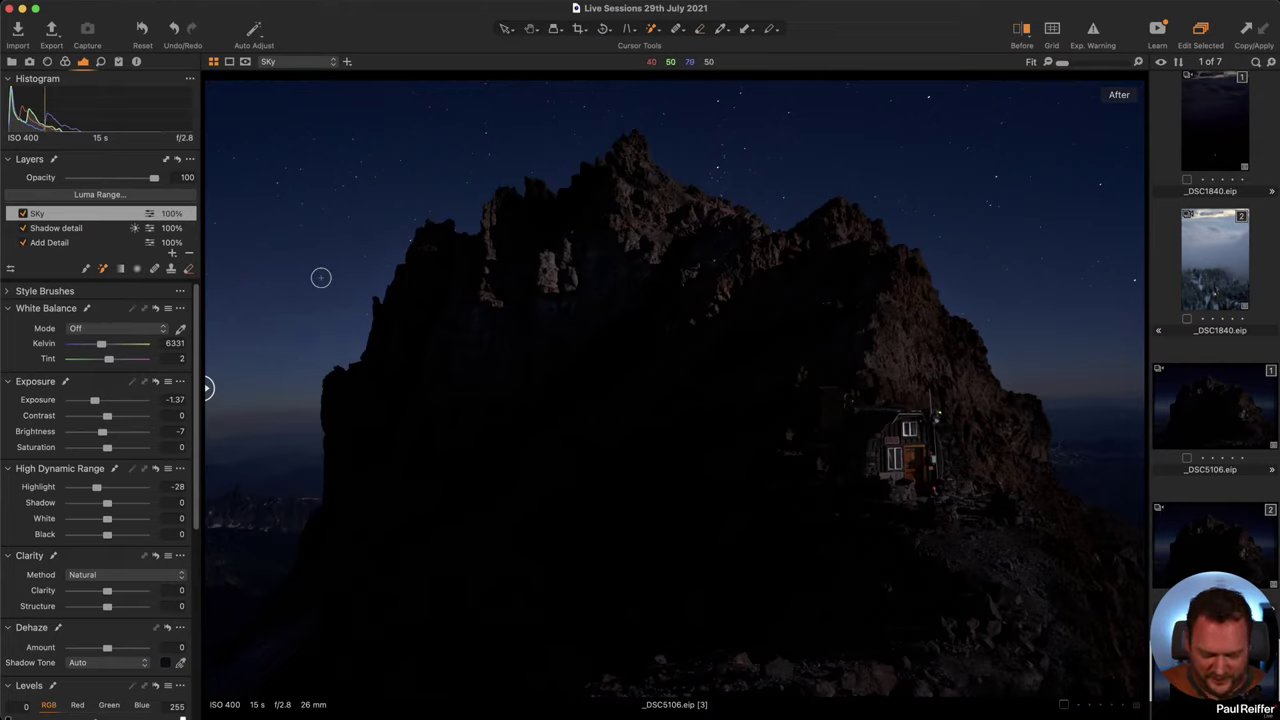
pyautogui.moveTo(260, 368)
pyautogui.mouseDown()
pyautogui.moveTo(287, 263)
pyautogui.moveTo(414, 151)
pyautogui.moveTo(602, 96)
pyautogui.moveTo(731, 103)
pyautogui.moveTo(1024, 226)
pyautogui.moveTo(1104, 376)
pyautogui.mouseUp()
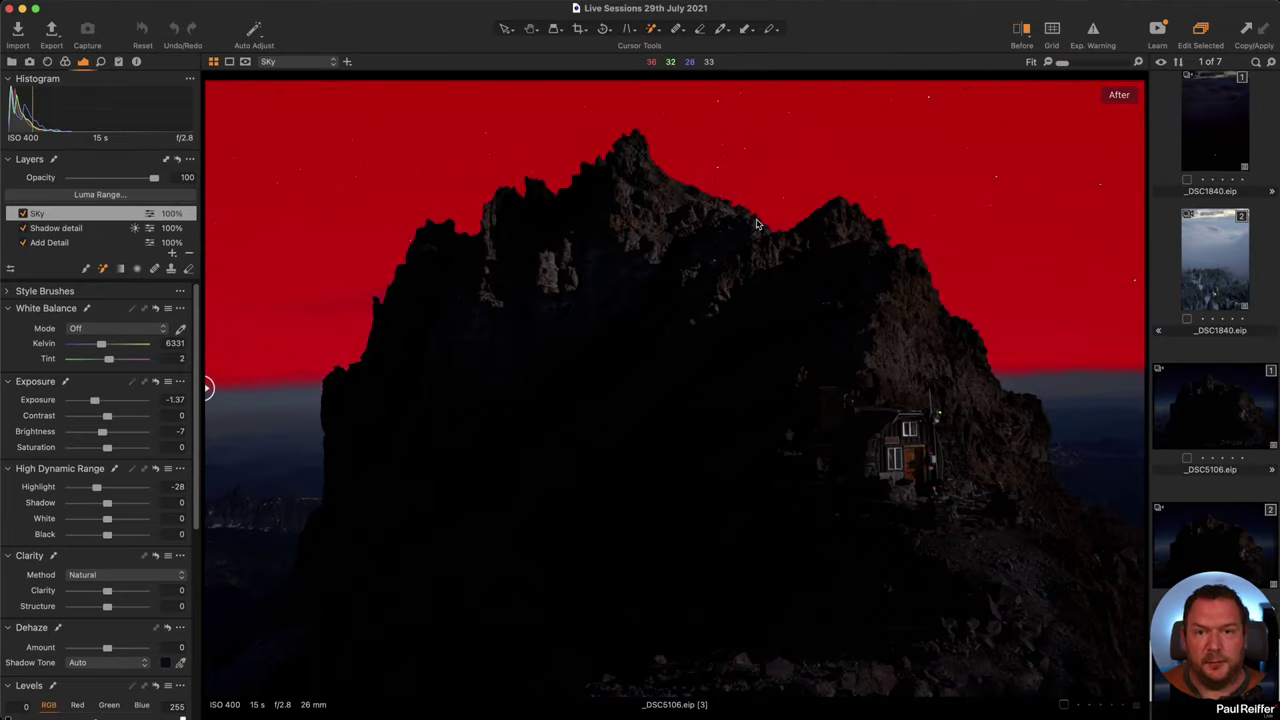
# - Zoom to 251% on the sky mask's ridge edge, then back to Fit
pyautogui.press('z')
pyautogui.moveTo(608, 150); pyautogui.dragTo(790, 248)
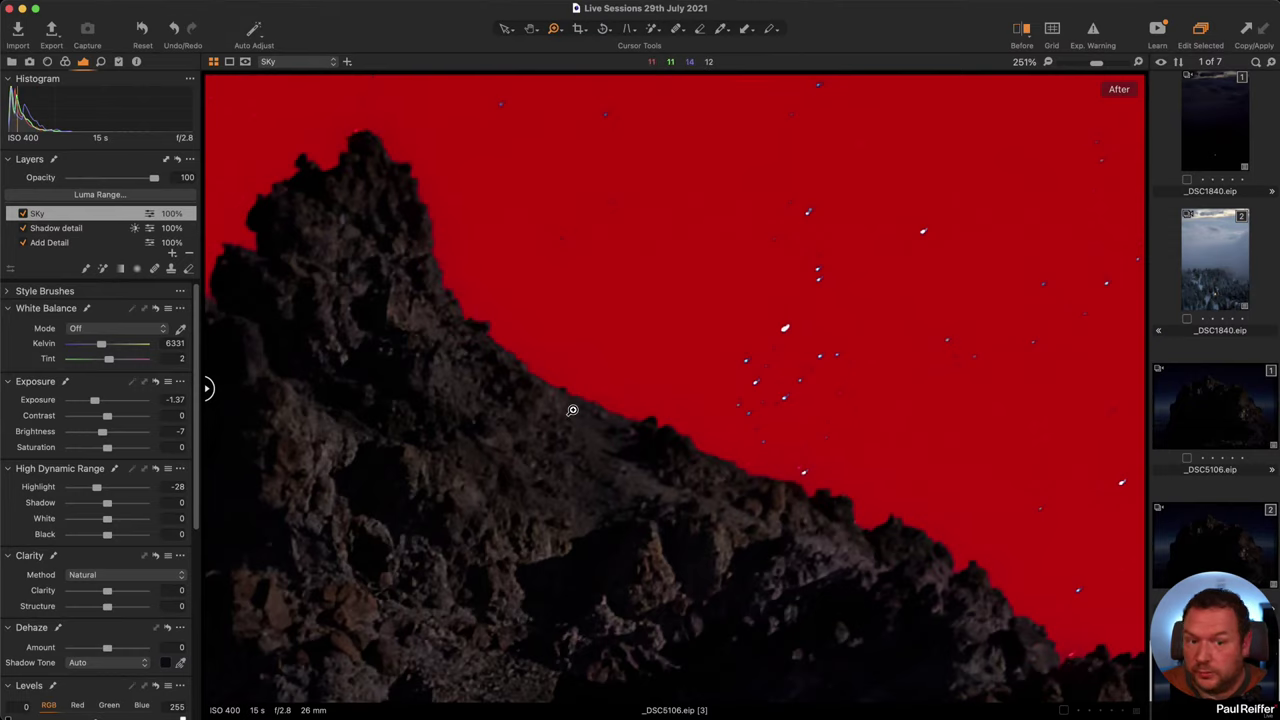
pyautogui.press('super+0')
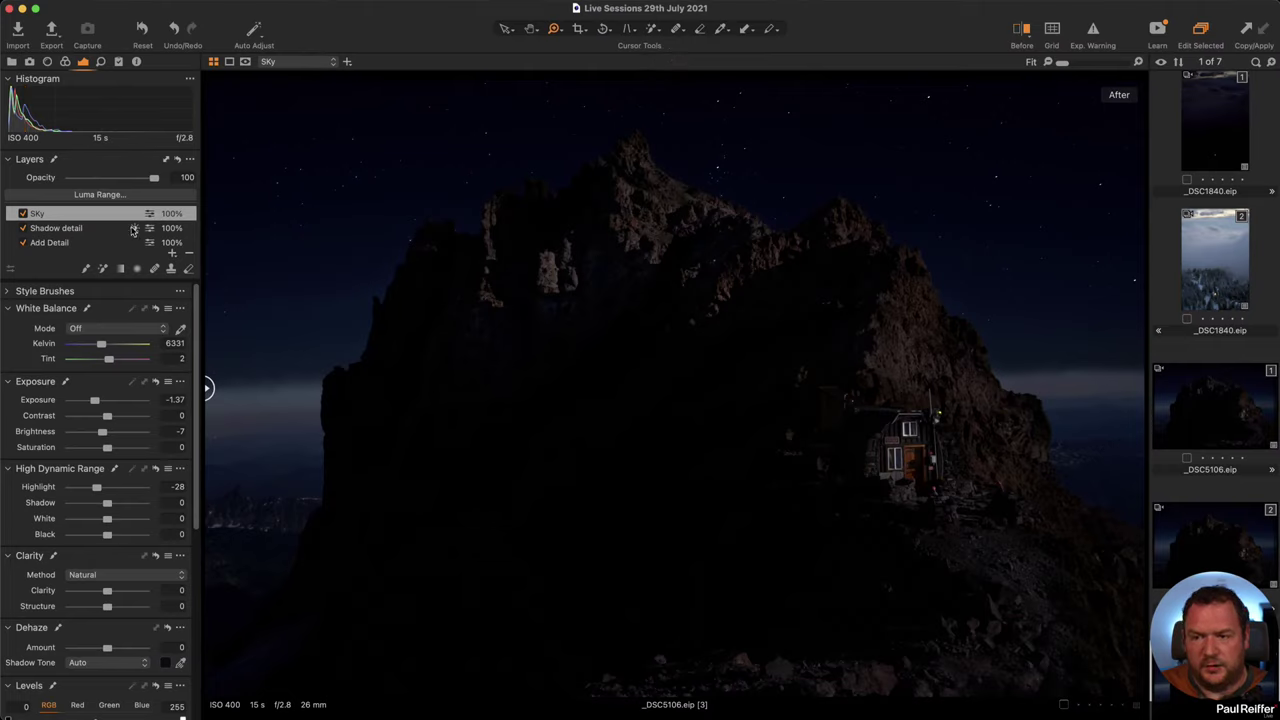
# - Paint extra Sky mask on the right and left sky, then lower Sky opacity to 70%
pyautogui.click(102, 268)
pyautogui.moveTo(1066, 364); pyautogui.dragTo(1119, 418)
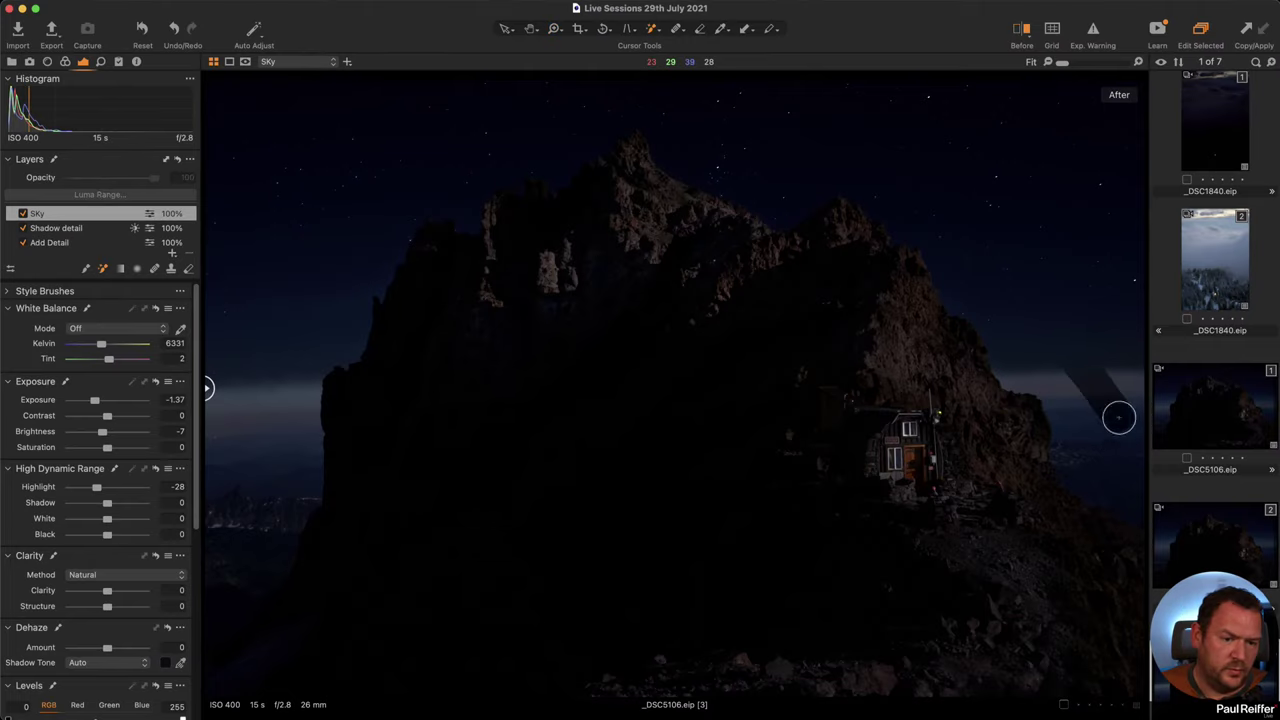
pyautogui.moveTo(266, 423); pyautogui.dragTo(298, 386)
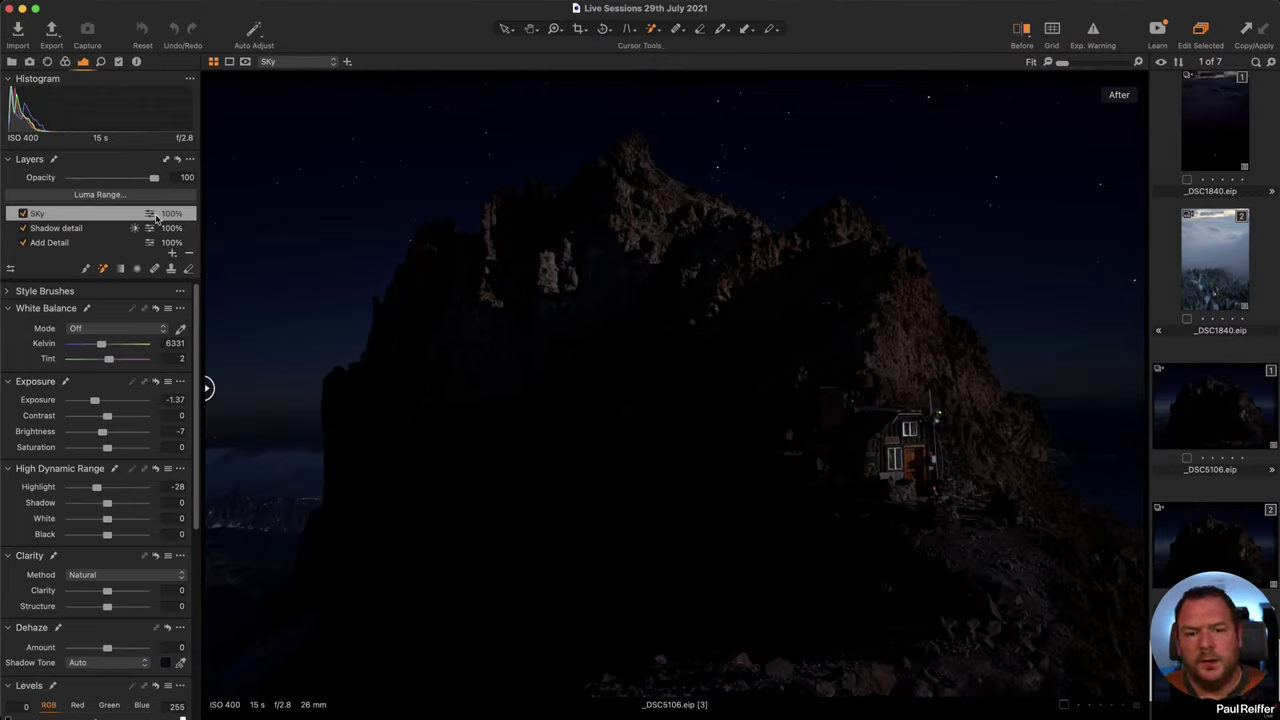
pyautogui.moveTo(158, 180); pyautogui.dragTo(133, 181)
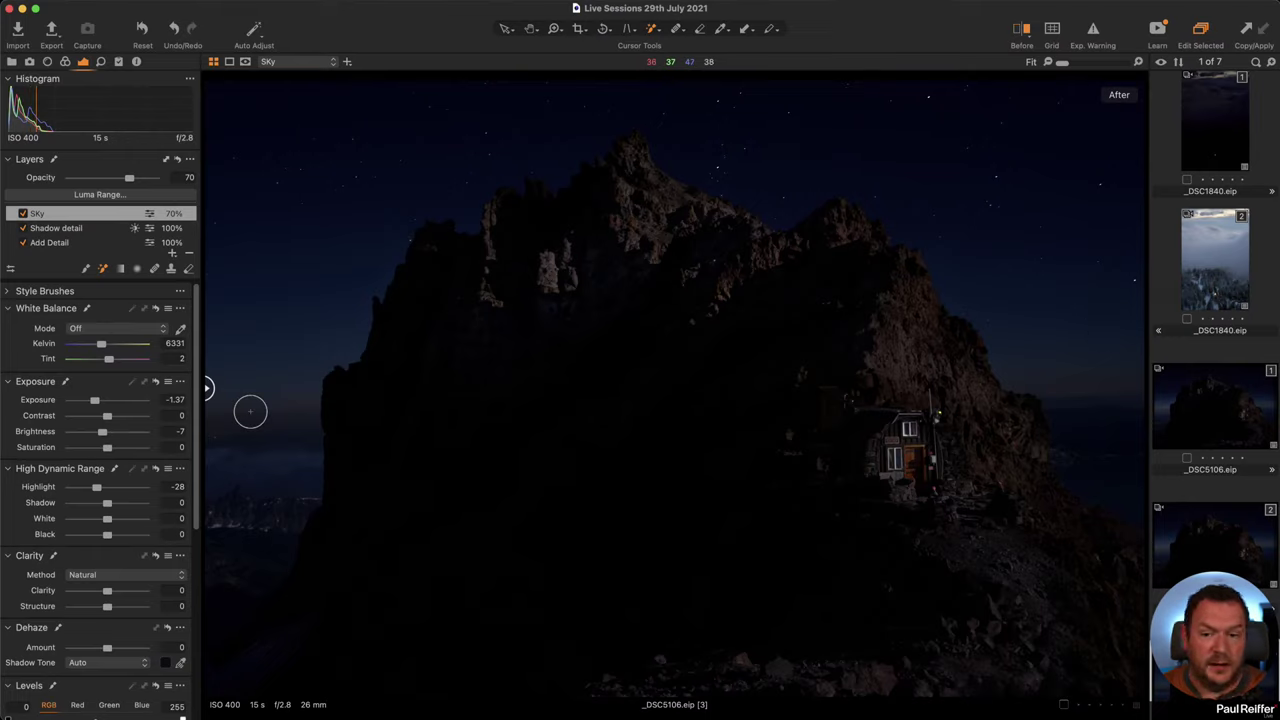
# - Show the Sky layer's mask as a grayscale image and zoom in to check the peak's edge
pyautogui.click(249, 62)
pyautogui.click(300, 94)
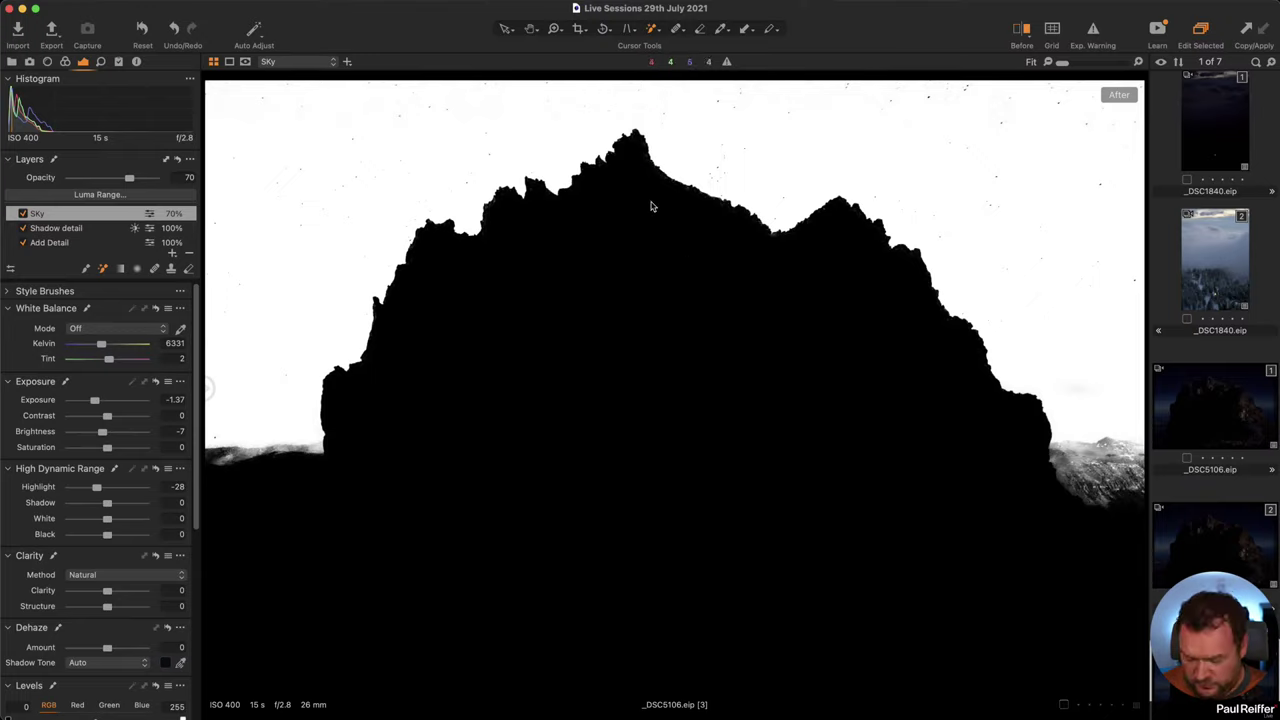
pyautogui.press('z')
pyautogui.moveTo(537, 121); pyautogui.dragTo(677, 209)
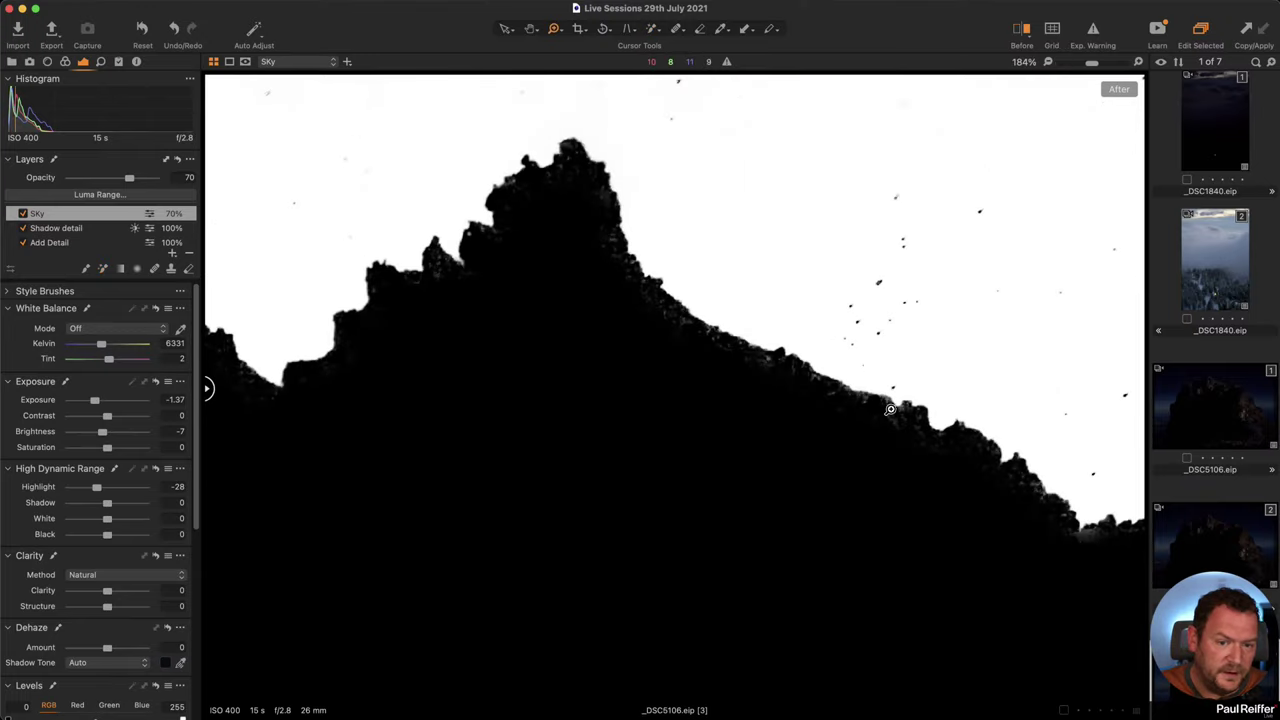
pyautogui.scroll(-5, 330, 380)
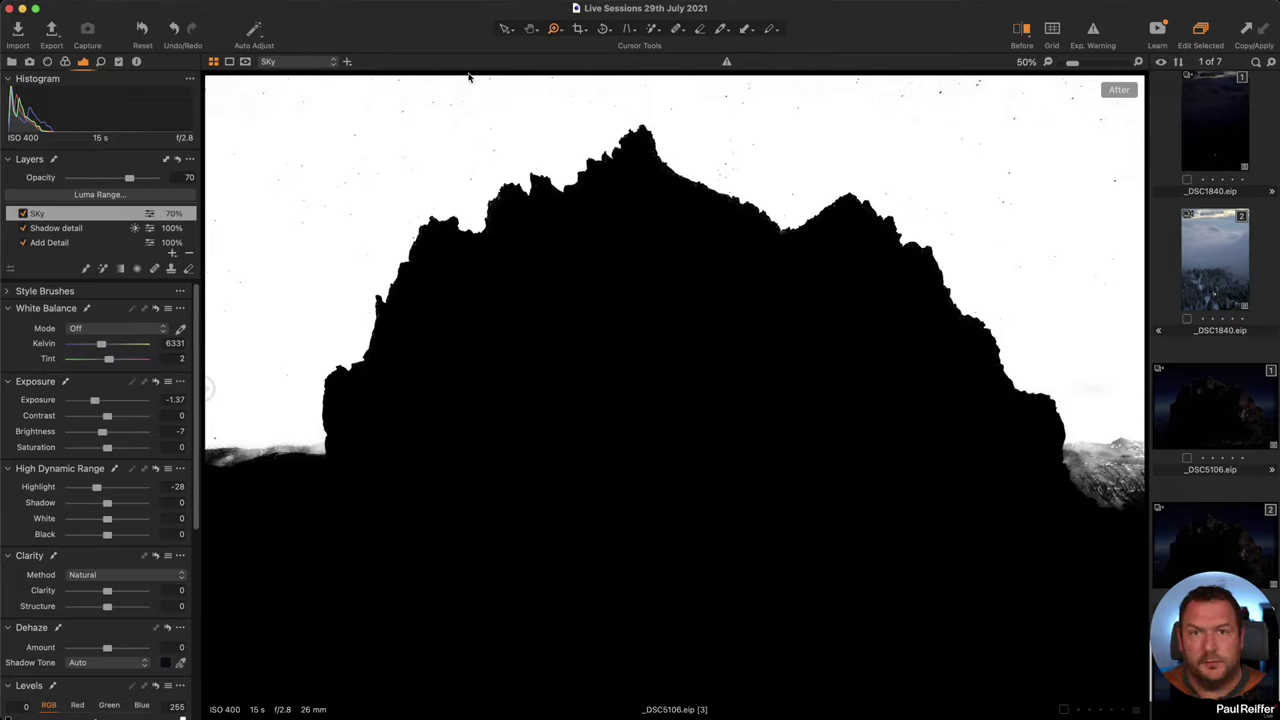
# - Set the mask display to Always Display Mask and hide the red overlay
pyautogui.click(247, 63)
pyautogui.click(280, 66)
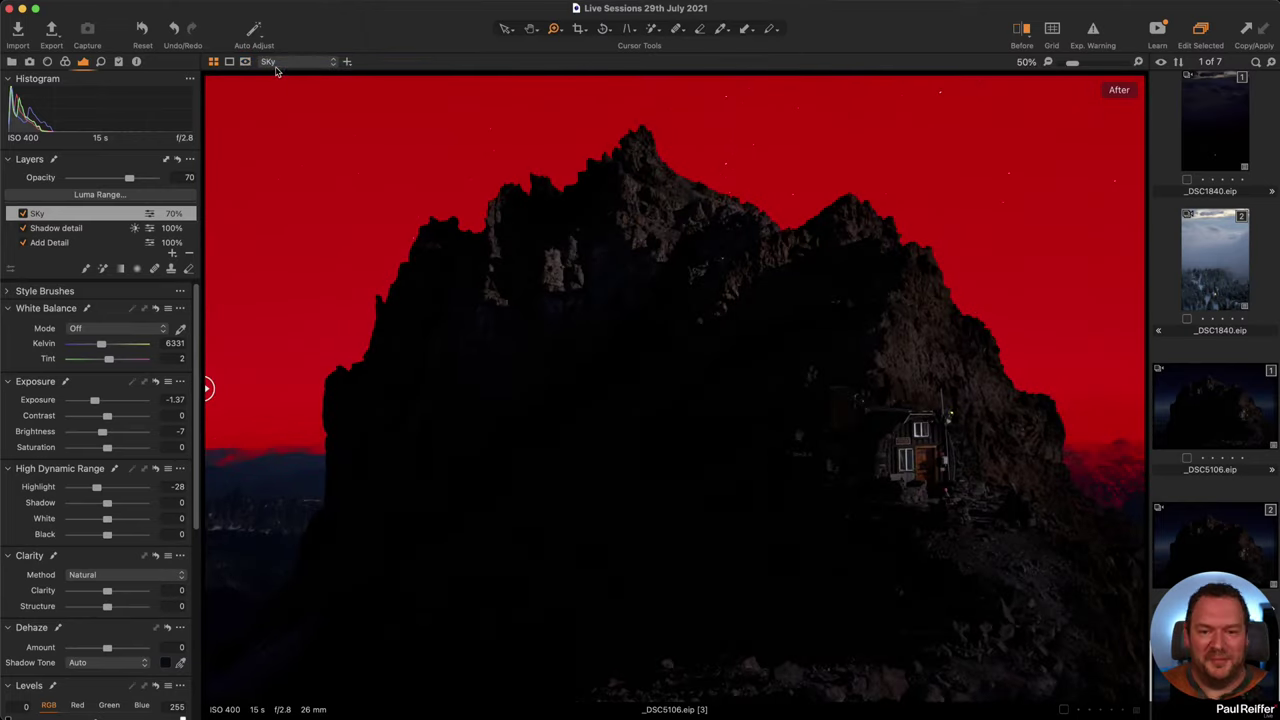
pyautogui.press('m')
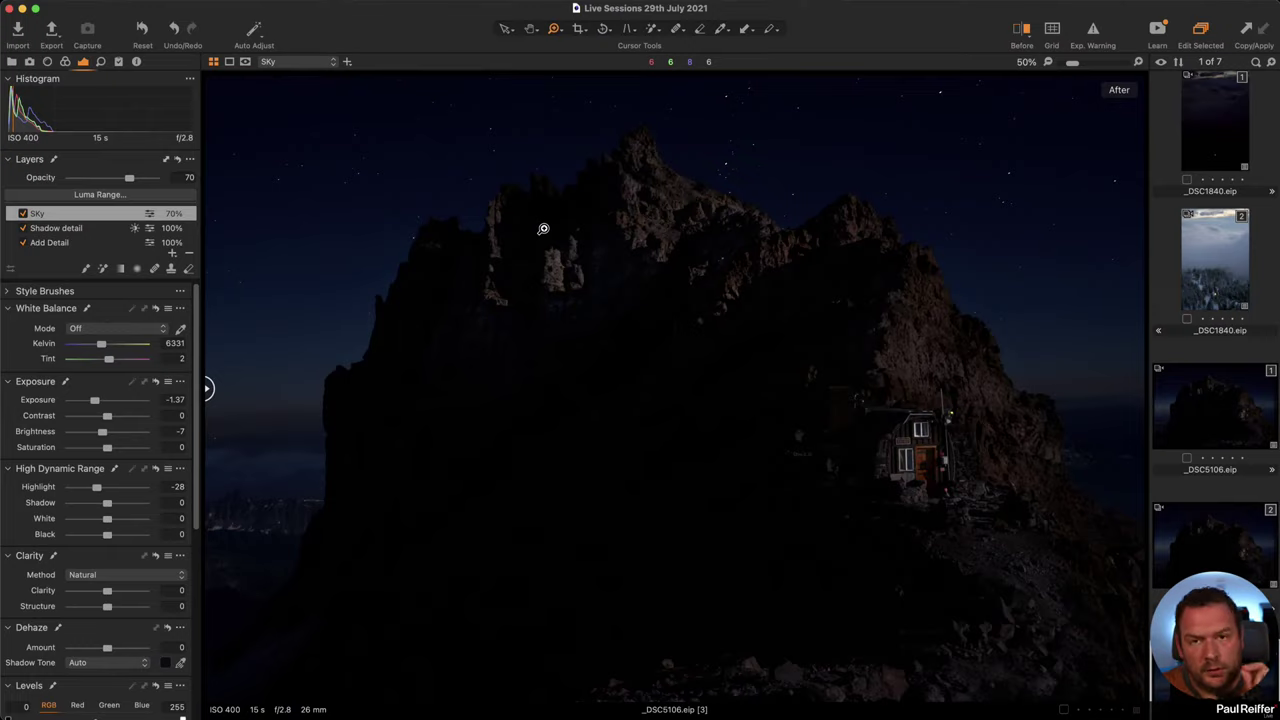
# - Compare variant 2 of the photo, then return to variant 3
pyautogui.click(1210, 548)
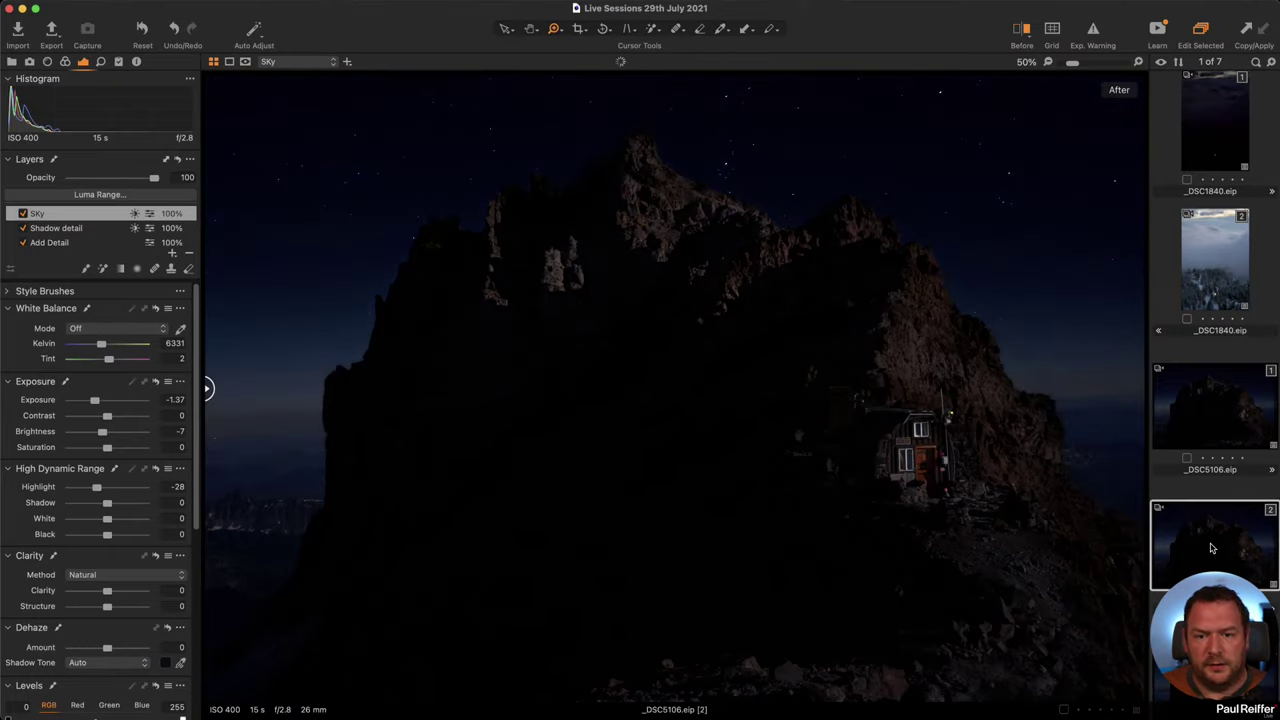
pyautogui.scroll(-1, 1203, 523)
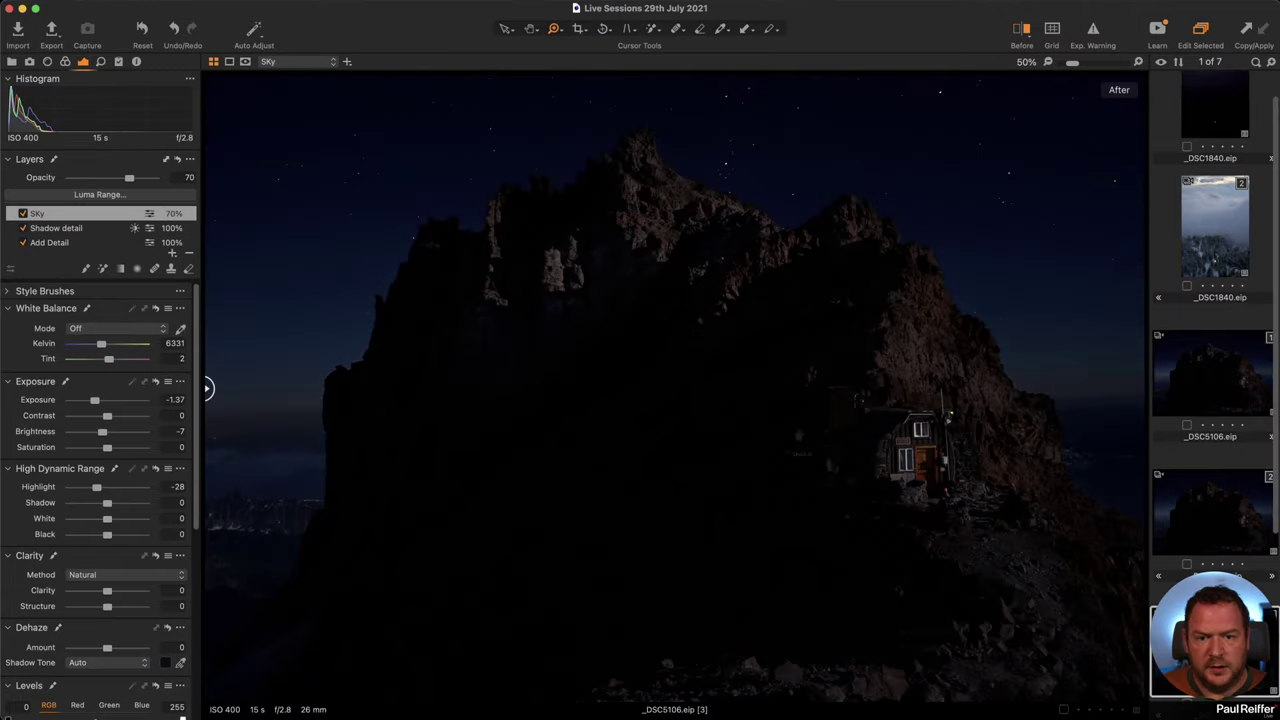
pyautogui.press('Down')
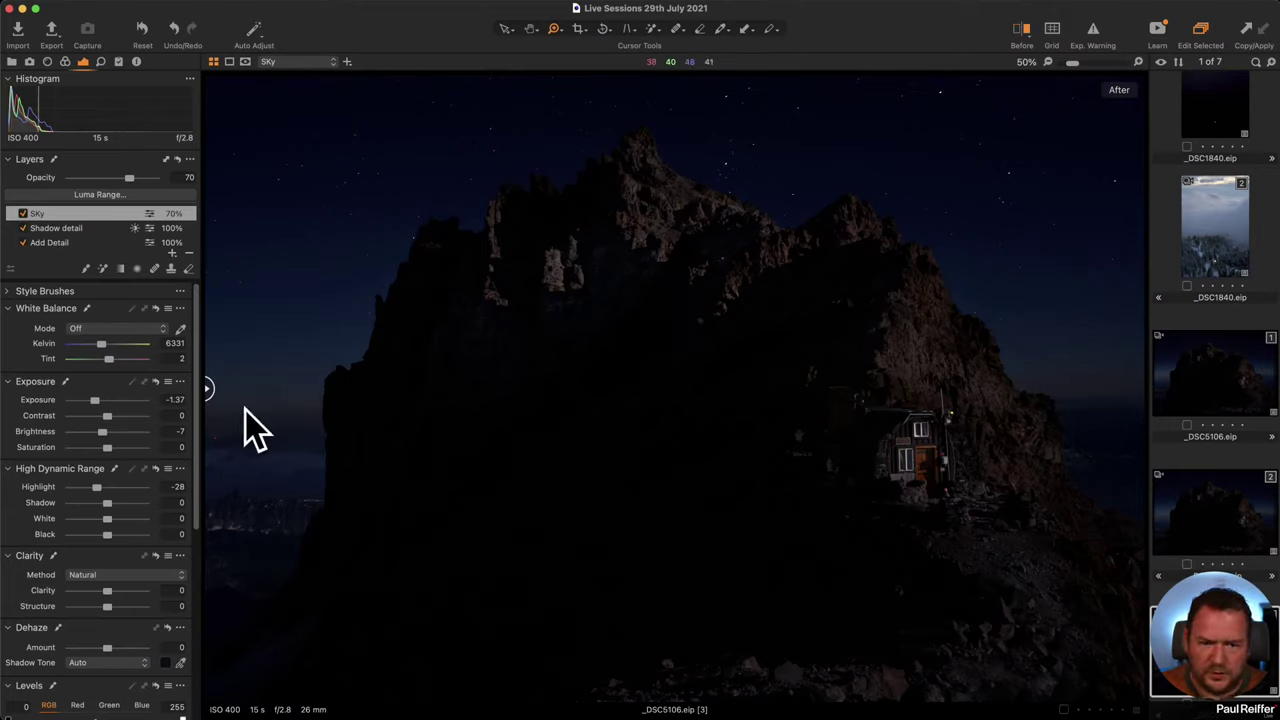
# - In Draw Mask mode, set the eraser size to 845 and flow to about 9
pyautogui.press('b')
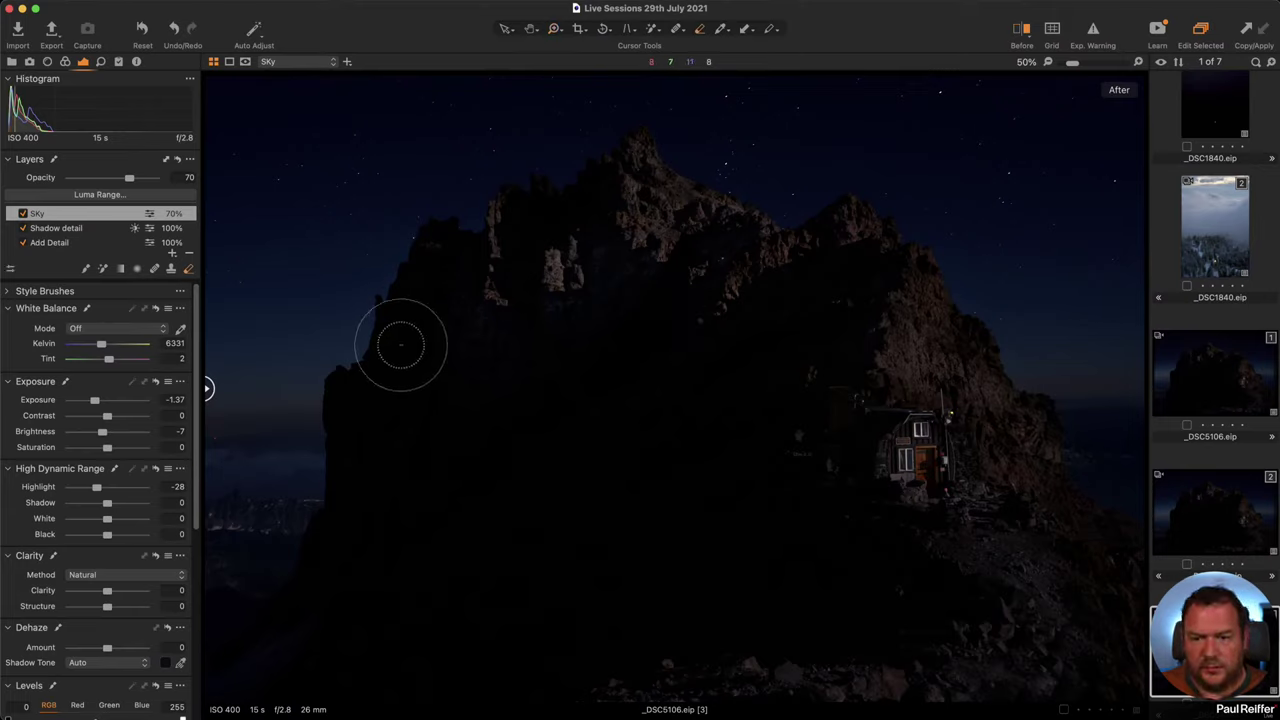
pyautogui.press('m')
pyautogui.rightClick(426, 346)
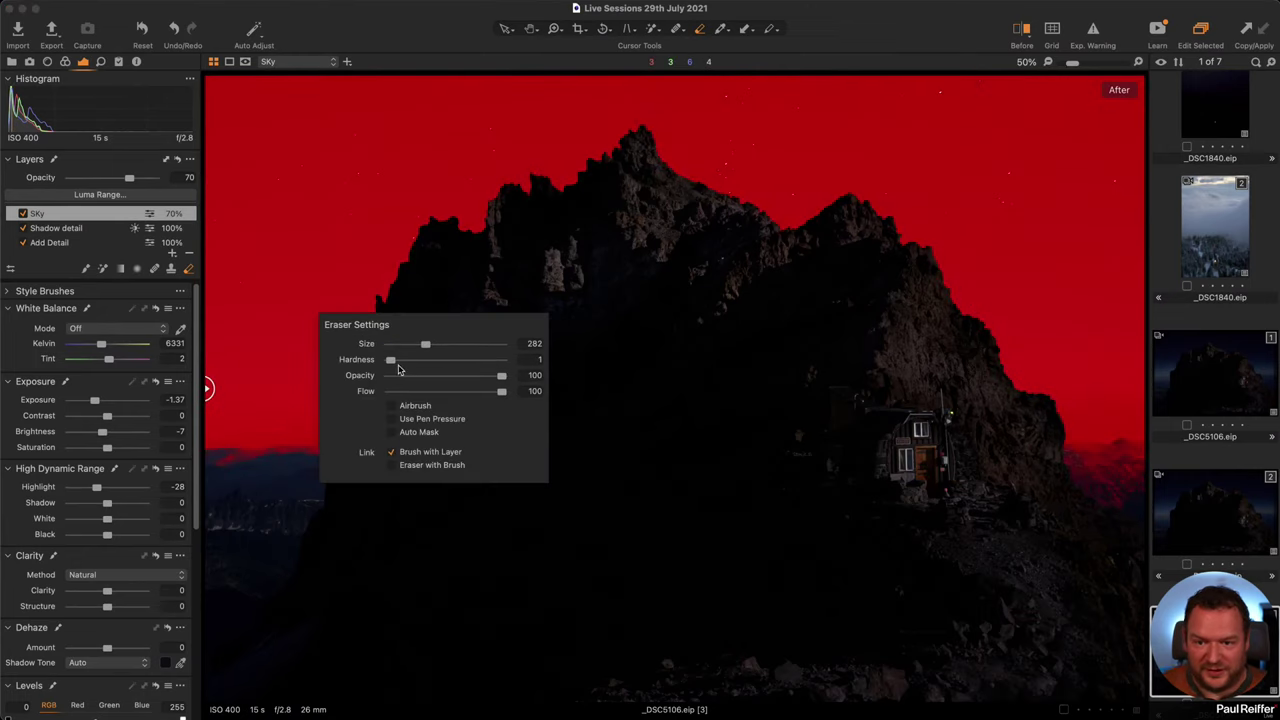
pyautogui.moveTo(415, 345); pyautogui.dragTo(433, 345)
pyautogui.moveTo(418, 391); pyautogui.dragTo(398, 392)
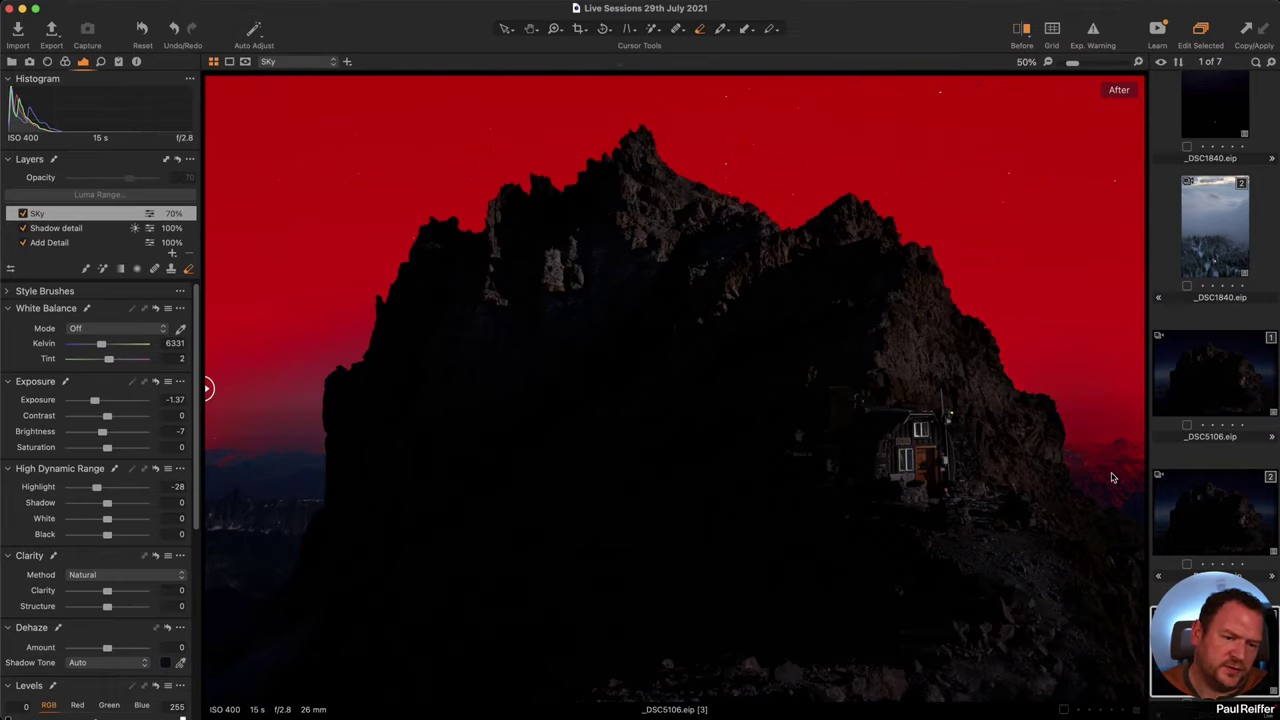
pyautogui.press('m')
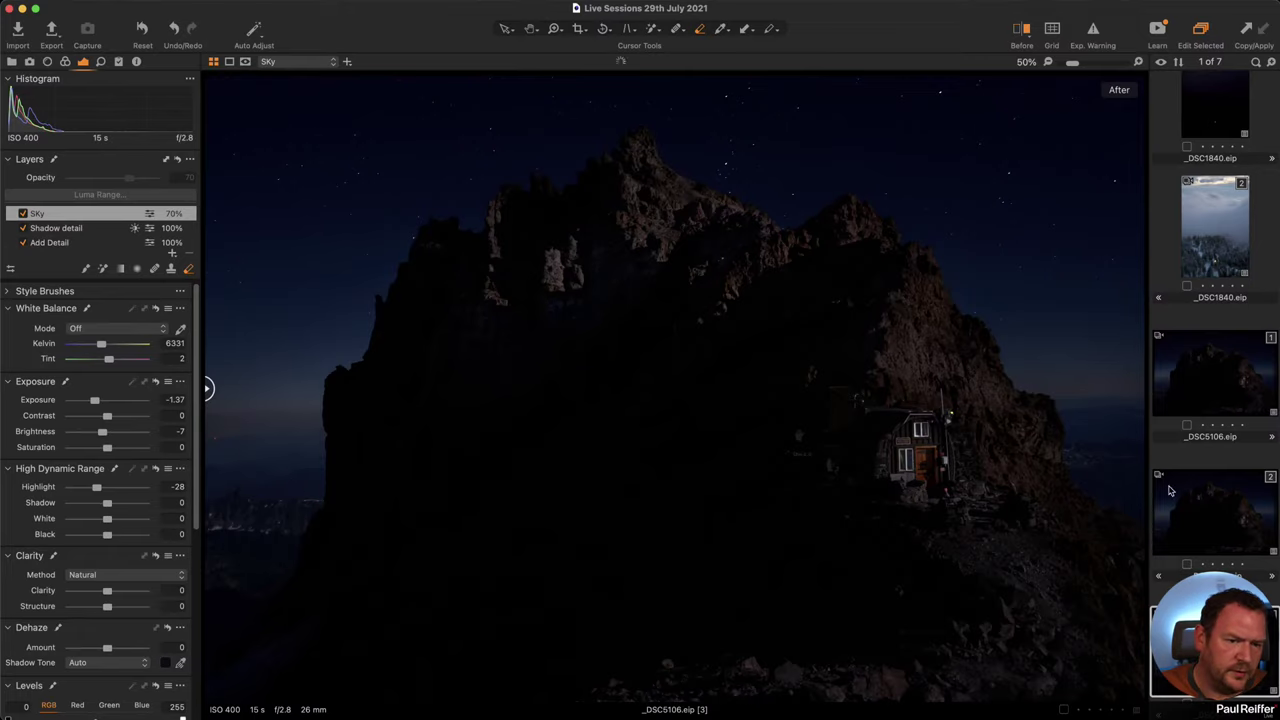
# - Compare variants 2 and 3, then select the Shadow detail layer (Exposure 1.23, Shadow 60)
pyautogui.click(1228, 514)
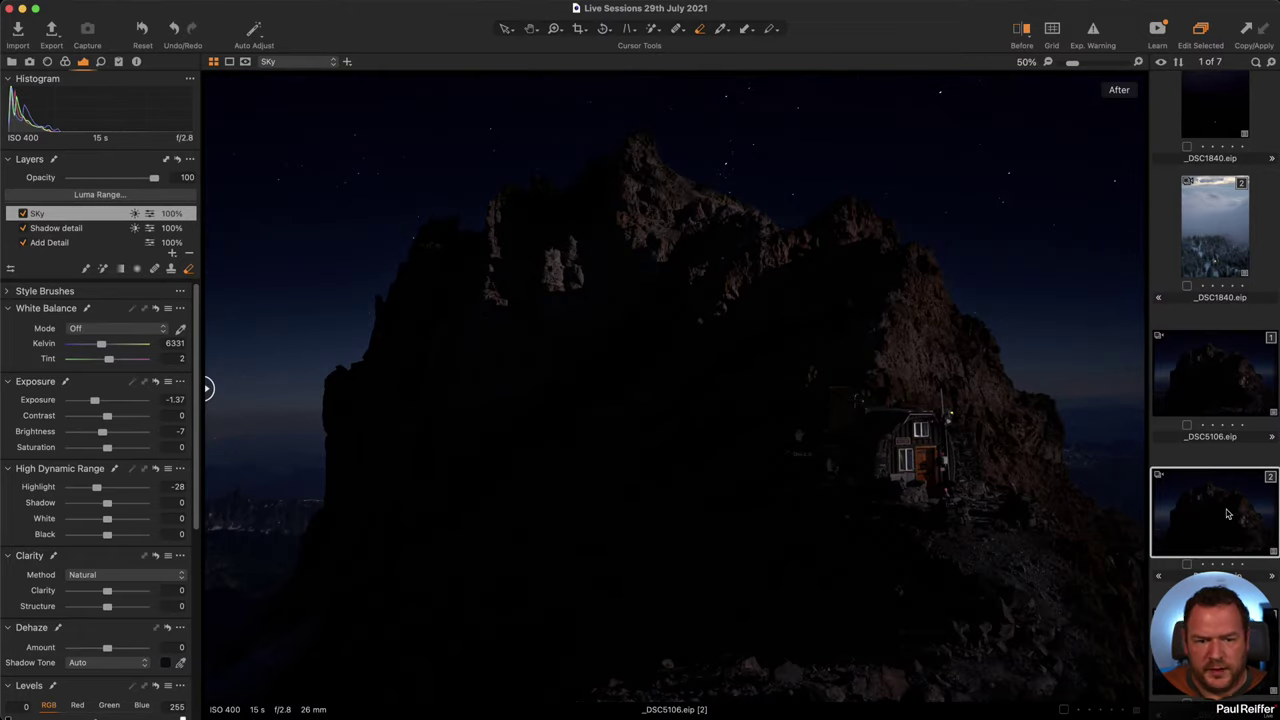
pyautogui.press('Down')
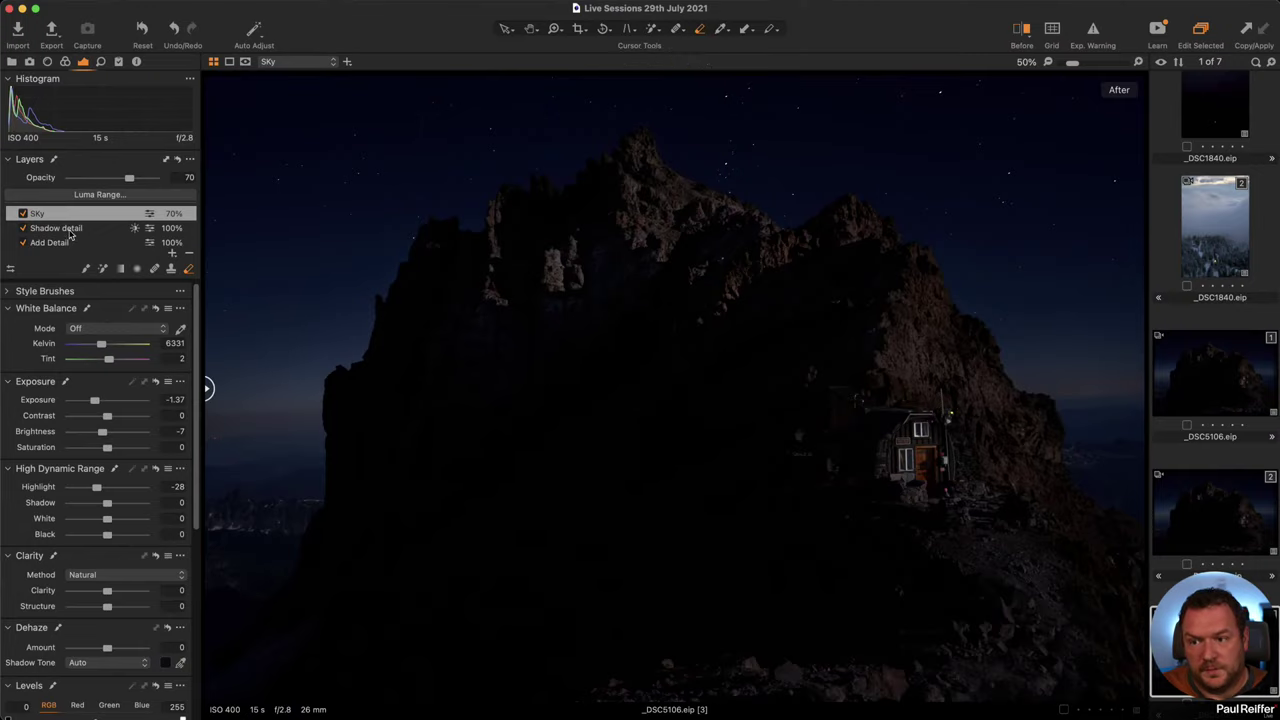
pyautogui.click(70, 230)
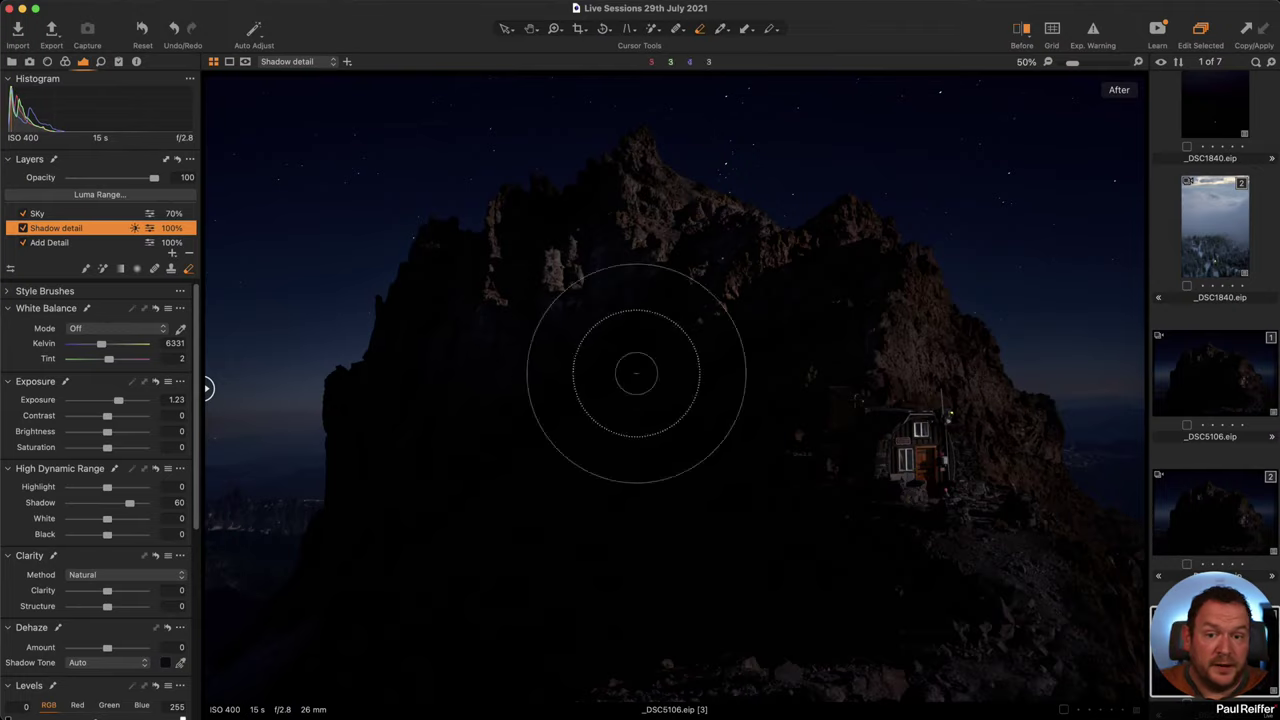
pyautogui.click(49, 214)
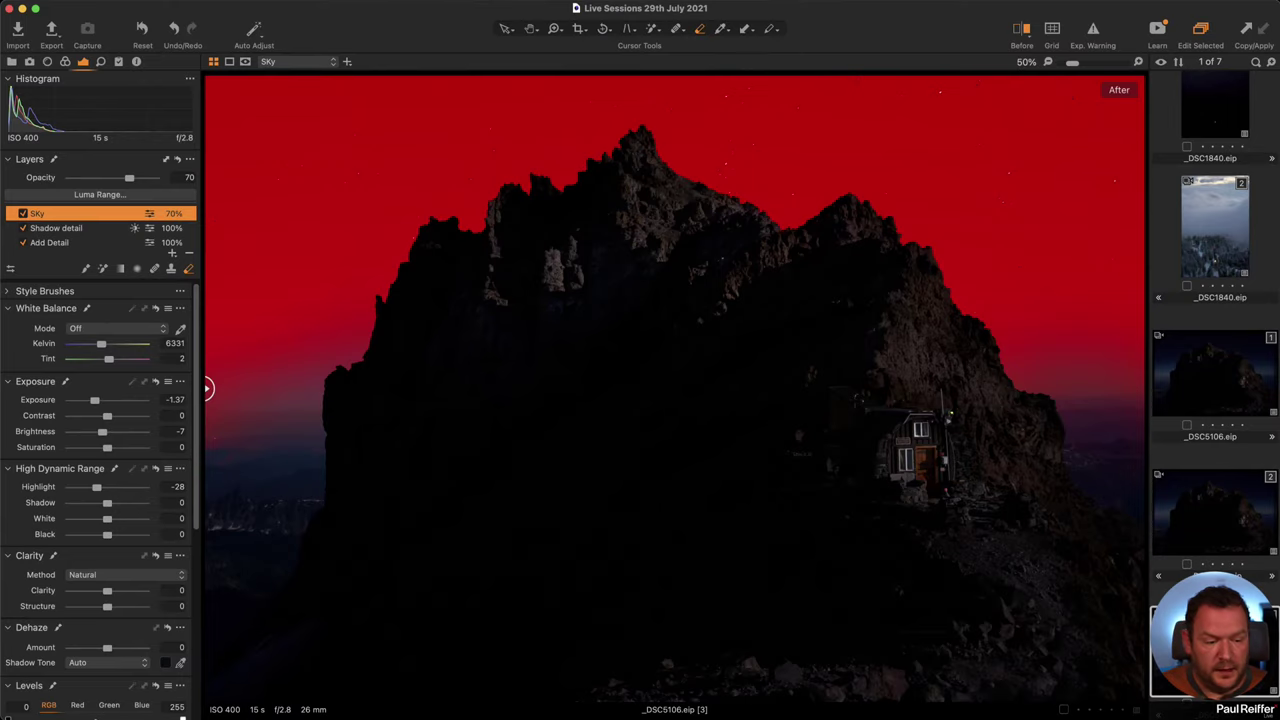
pyautogui.press('m')
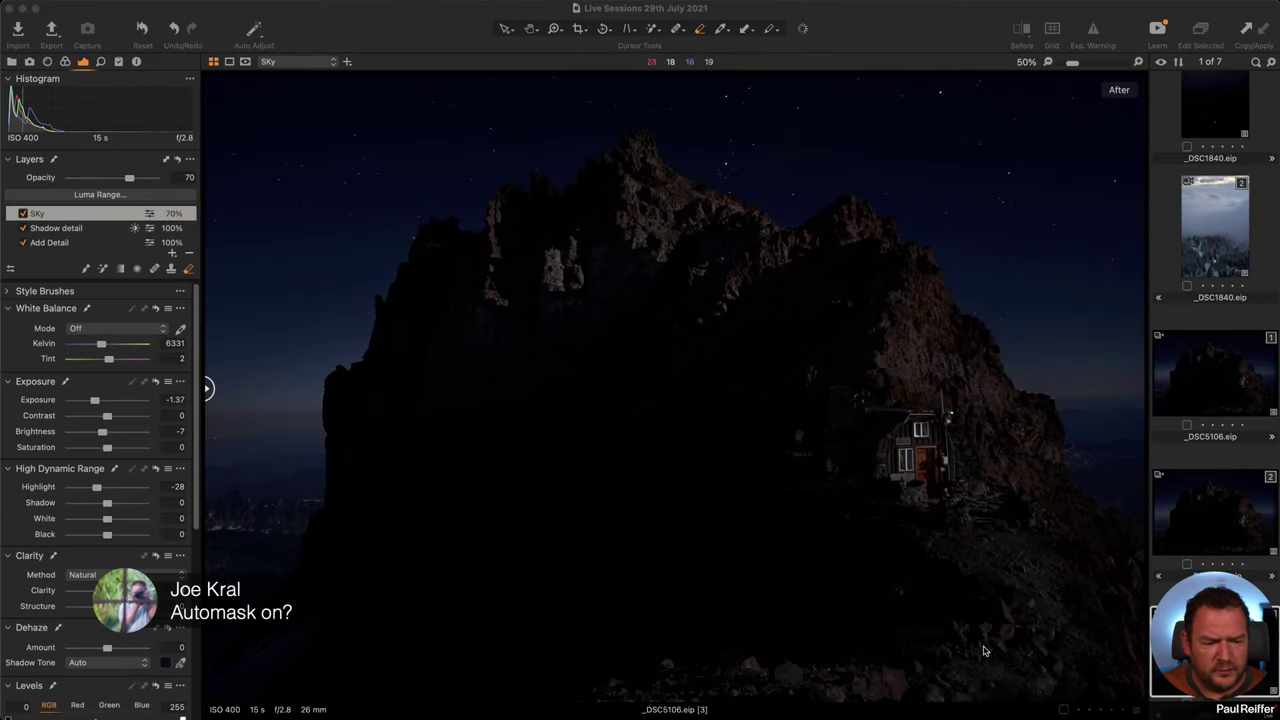
pyautogui.click(83, 229)
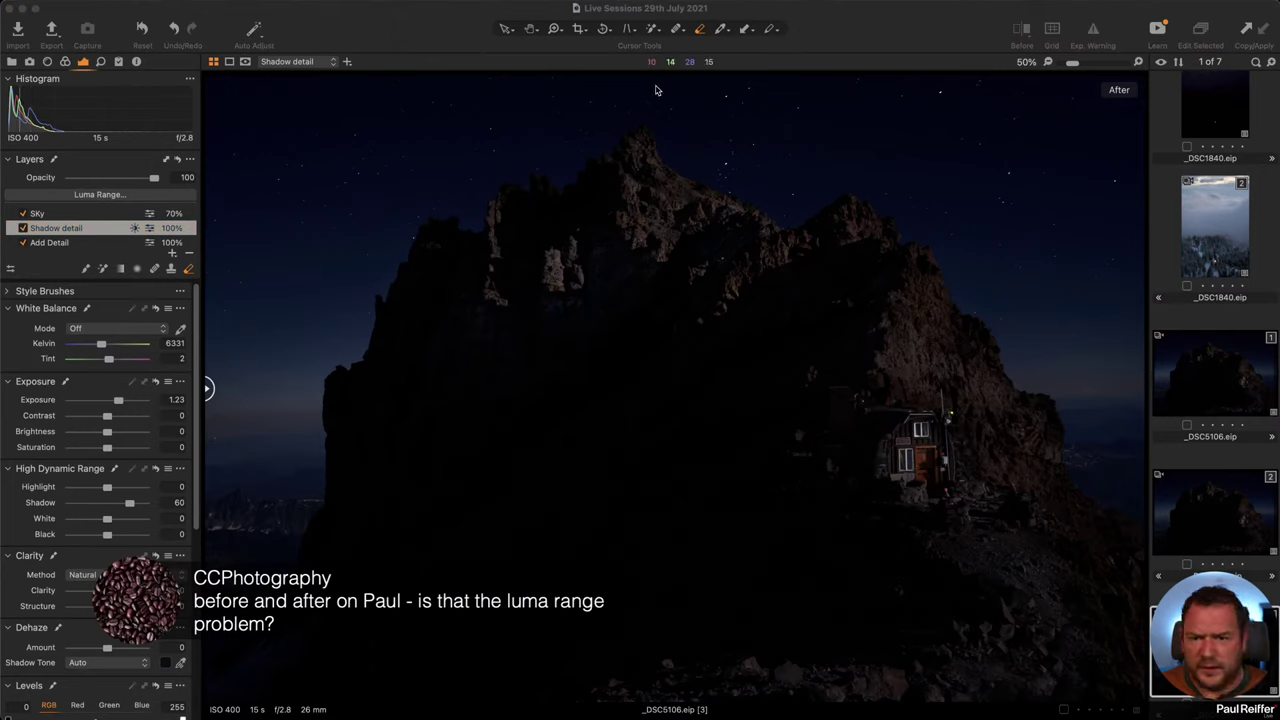
pyautogui.click(461, 373)
pyautogui.press('y')
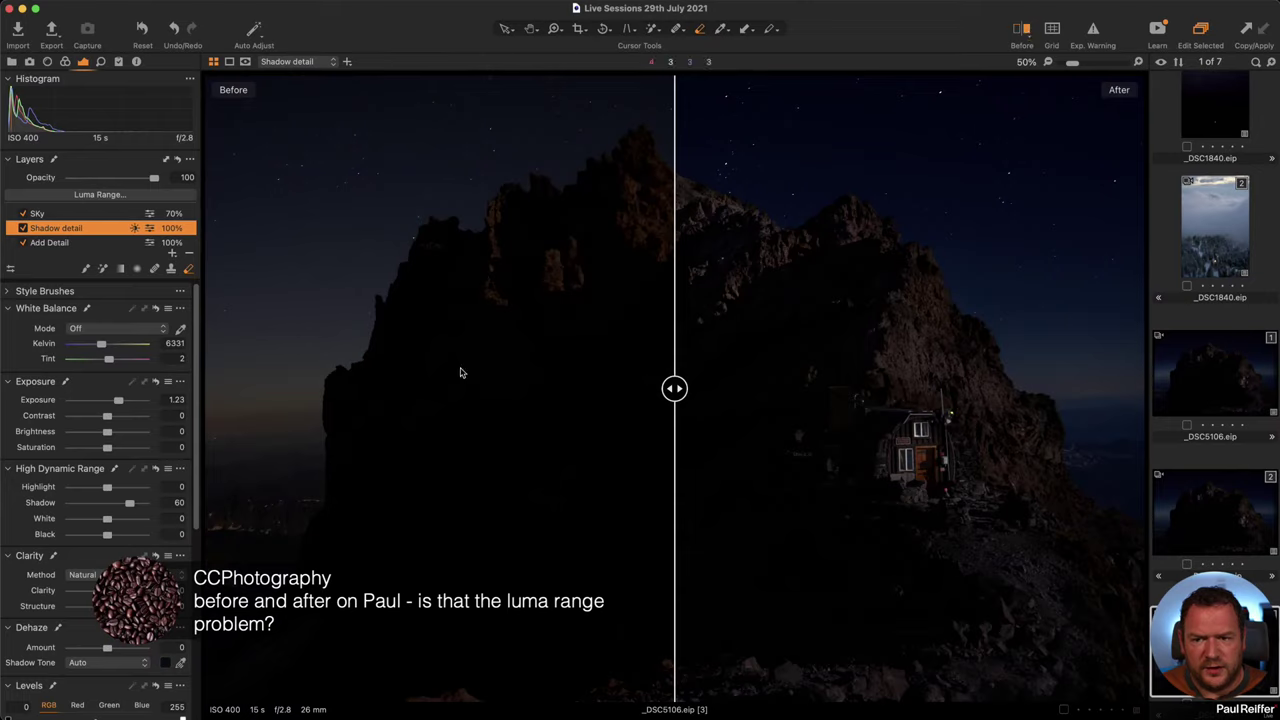
pyautogui.click(1021, 35)
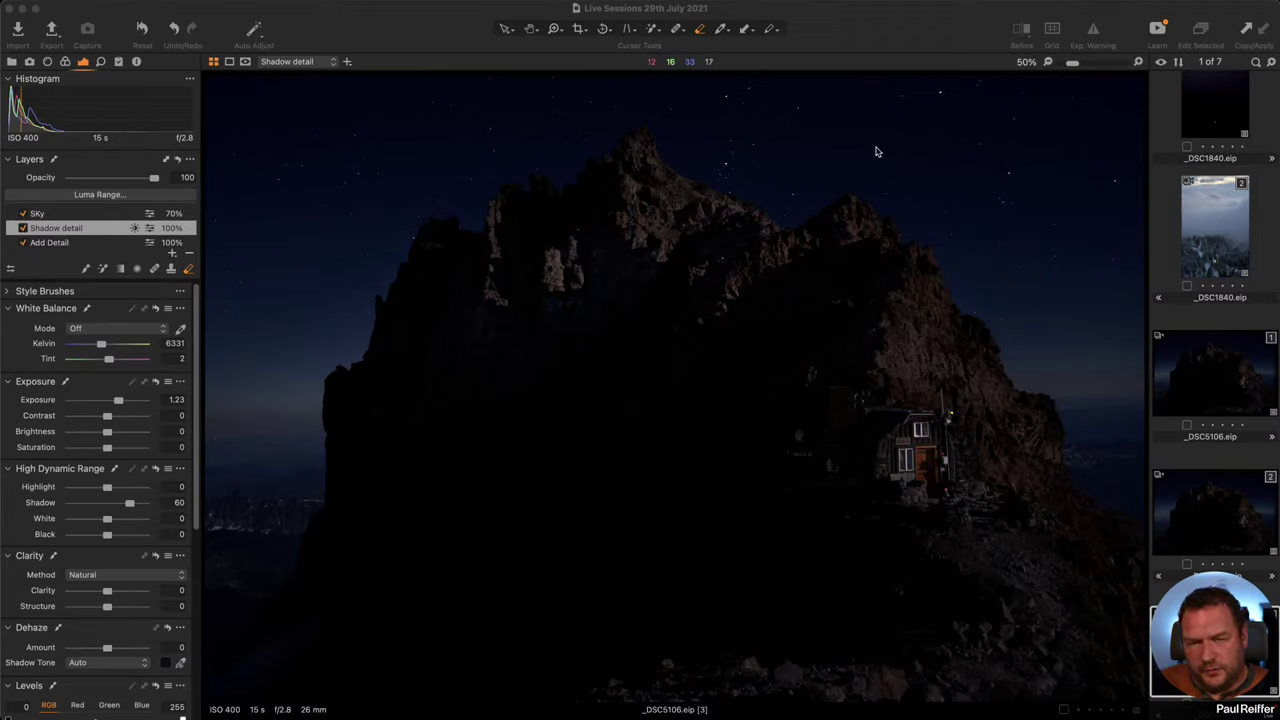
# - Select the Base Adj layer and raise its exposure to 1.97
pyautogui.click(78, 243)
pyautogui.scroll(-2, 72, 228)
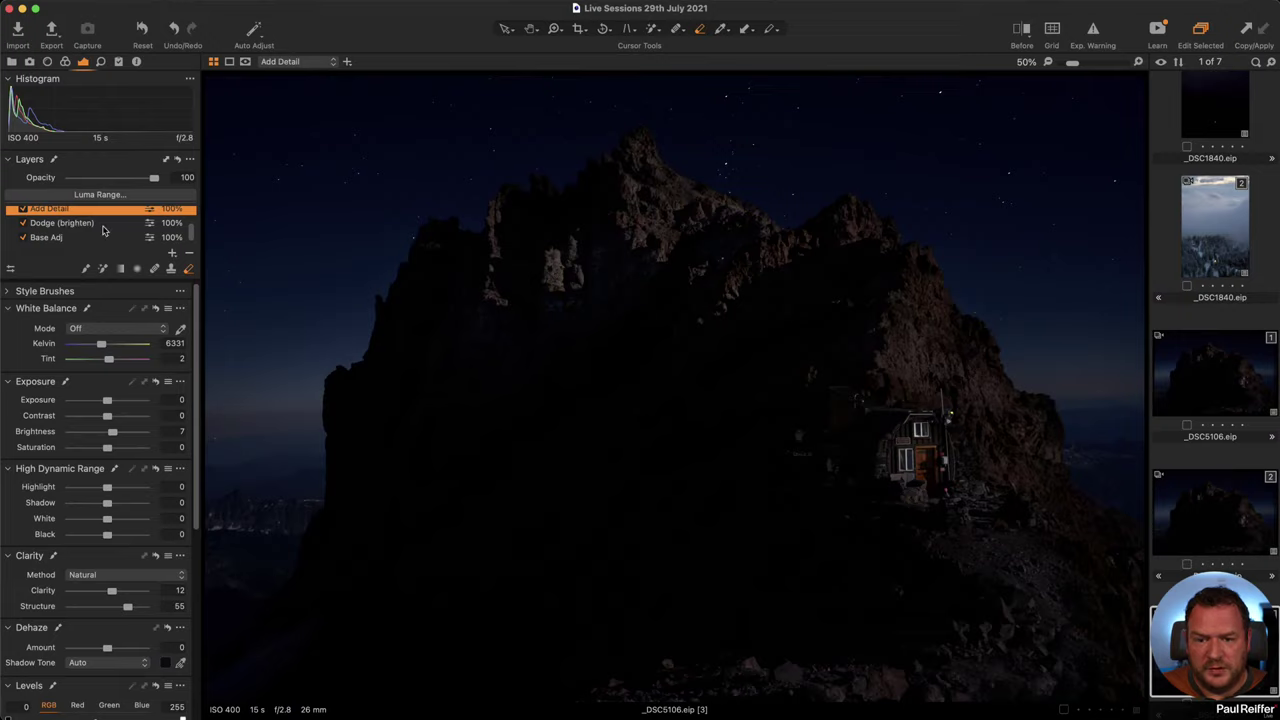
pyautogui.scroll(-2, 58, 226)
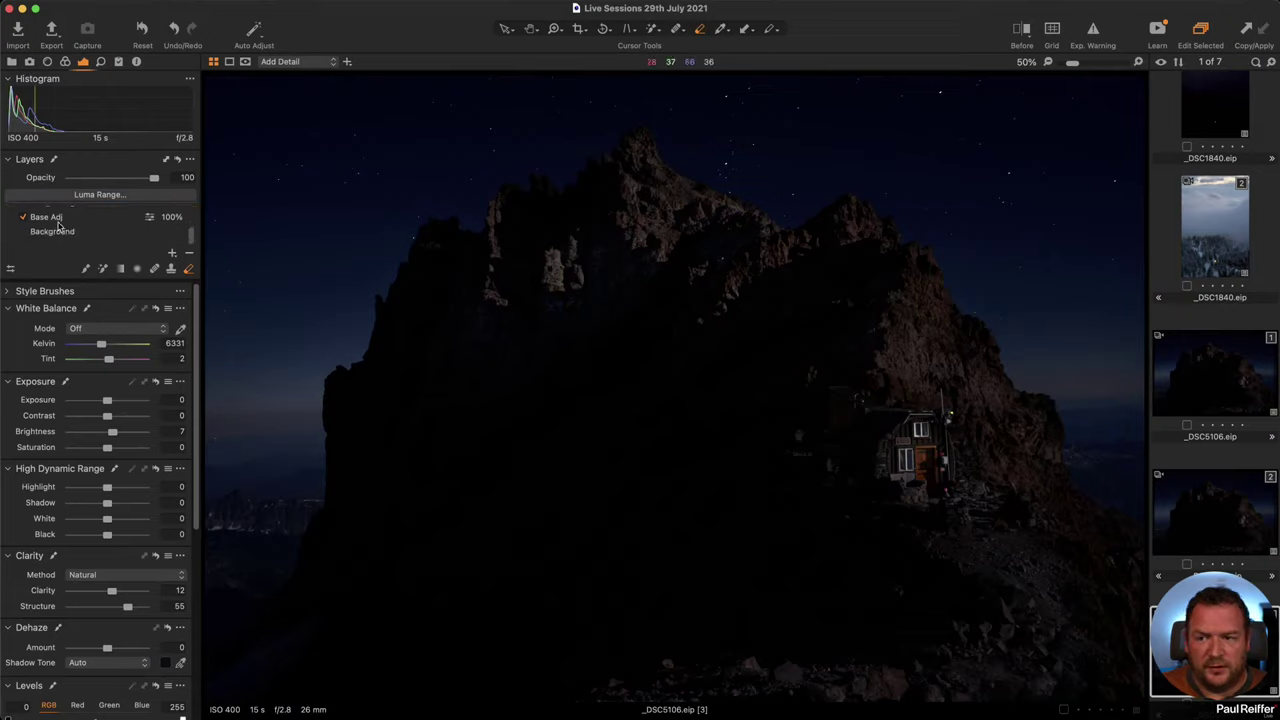
pyautogui.click(100, 218)
pyautogui.moveTo(112, 399); pyautogui.dragTo(126, 403)
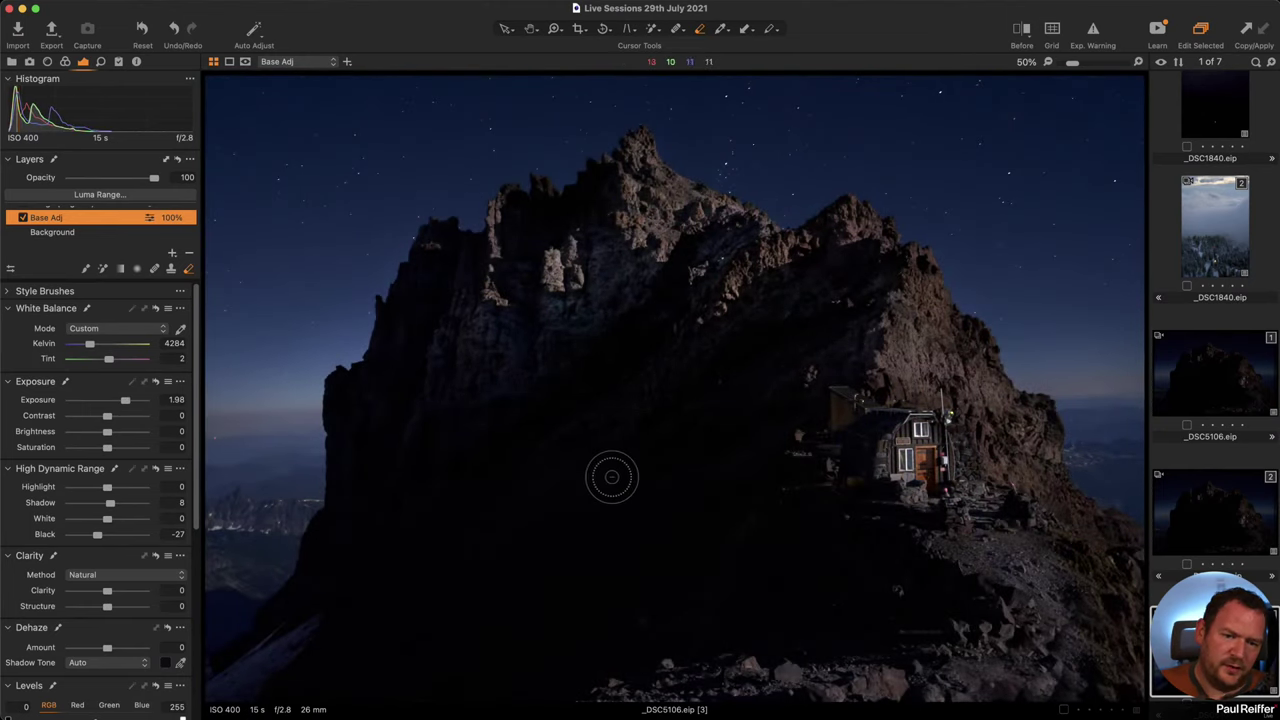
# - Inspect the rock face at 100%, then fit the photo and lower Base Adj exposure to 0.61
pyautogui.press('h')
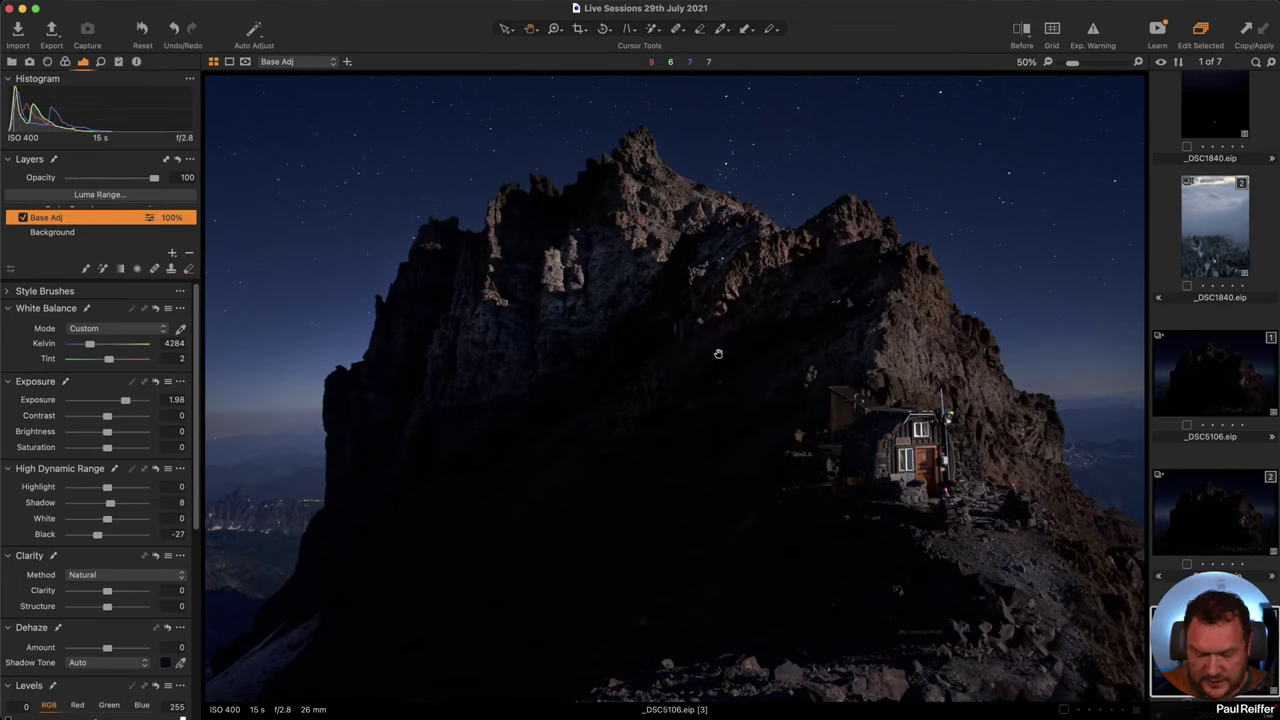
pyautogui.click(718, 352)
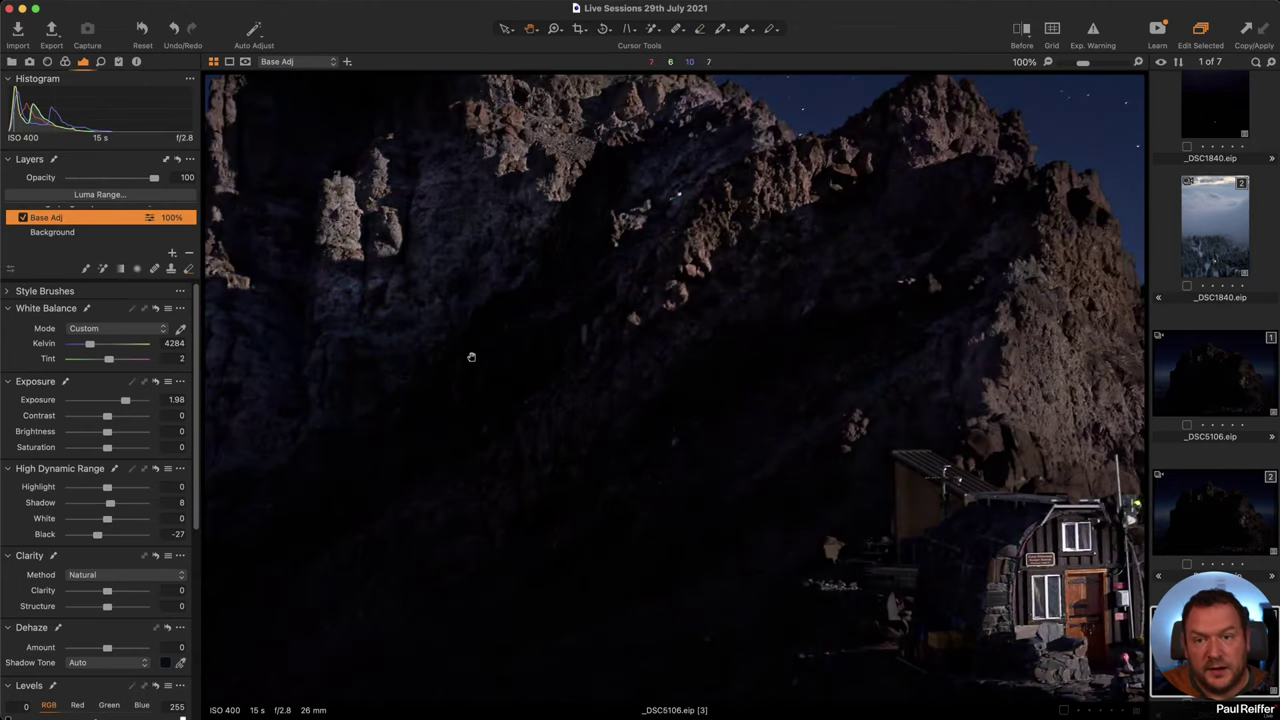
pyautogui.moveTo(469, 355); pyautogui.dragTo(700, 239)
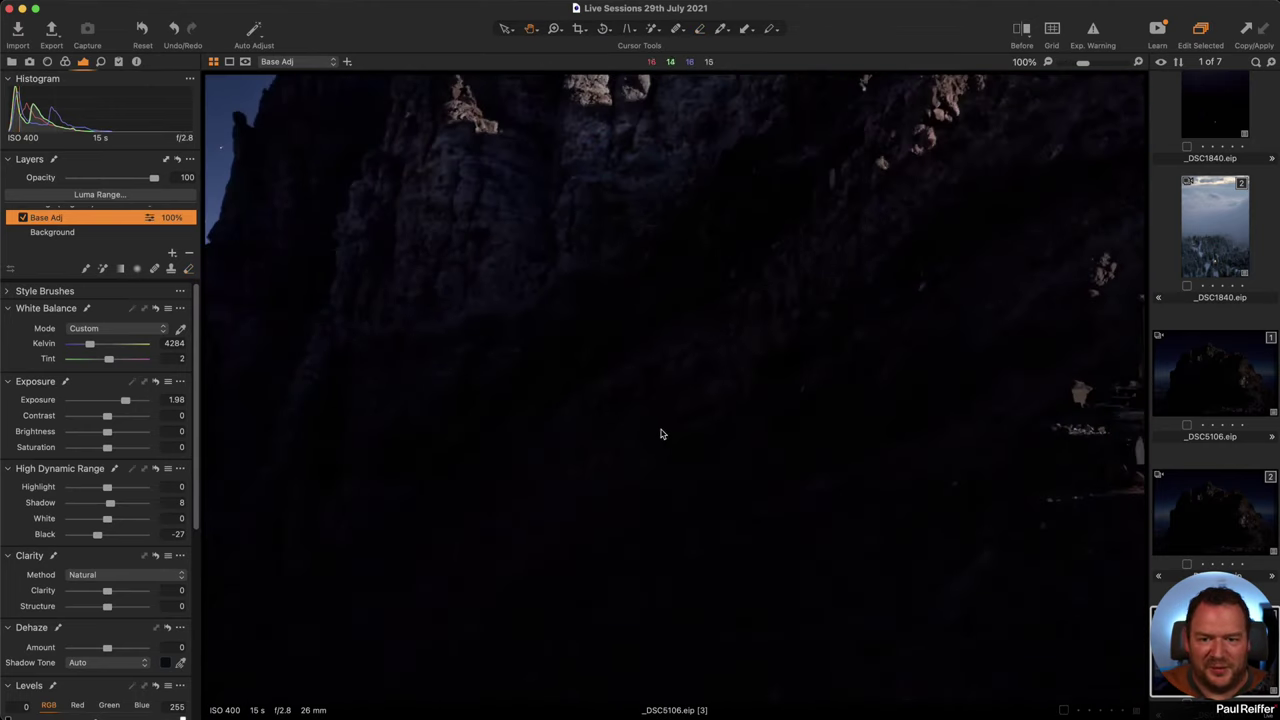
pyautogui.click(711, 380)
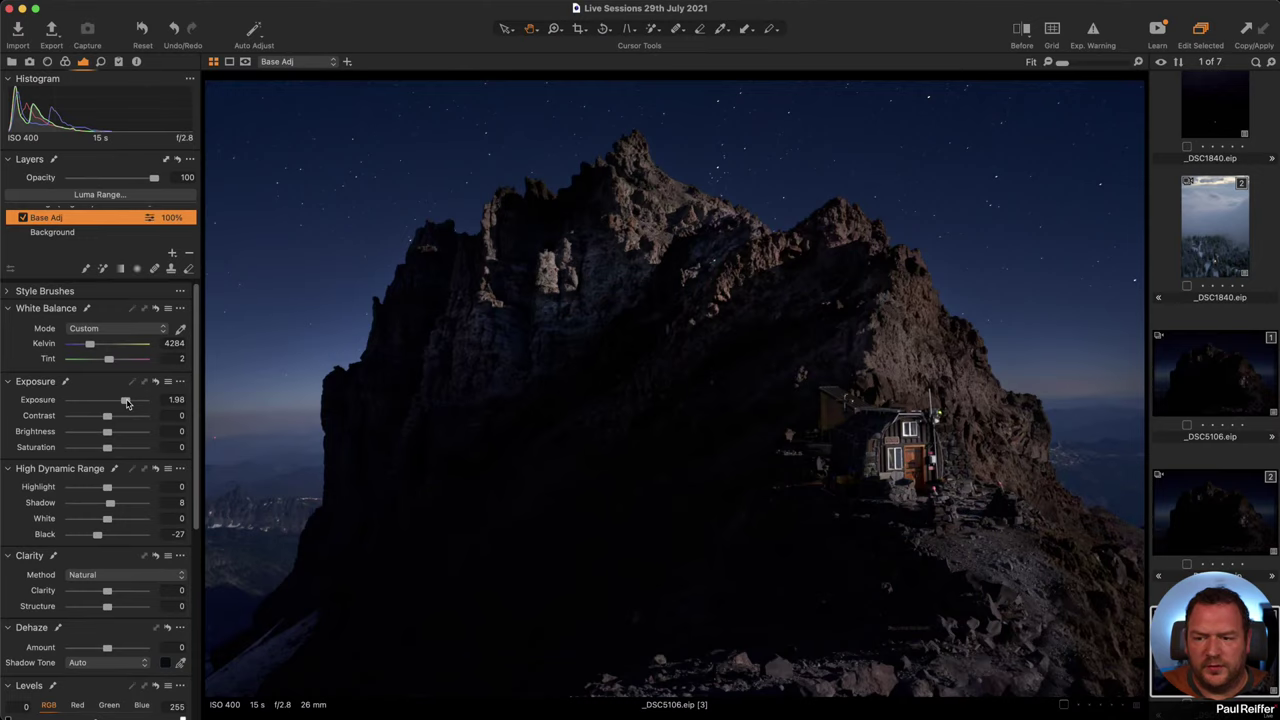
pyautogui.moveTo(127, 403); pyautogui.dragTo(114, 406)
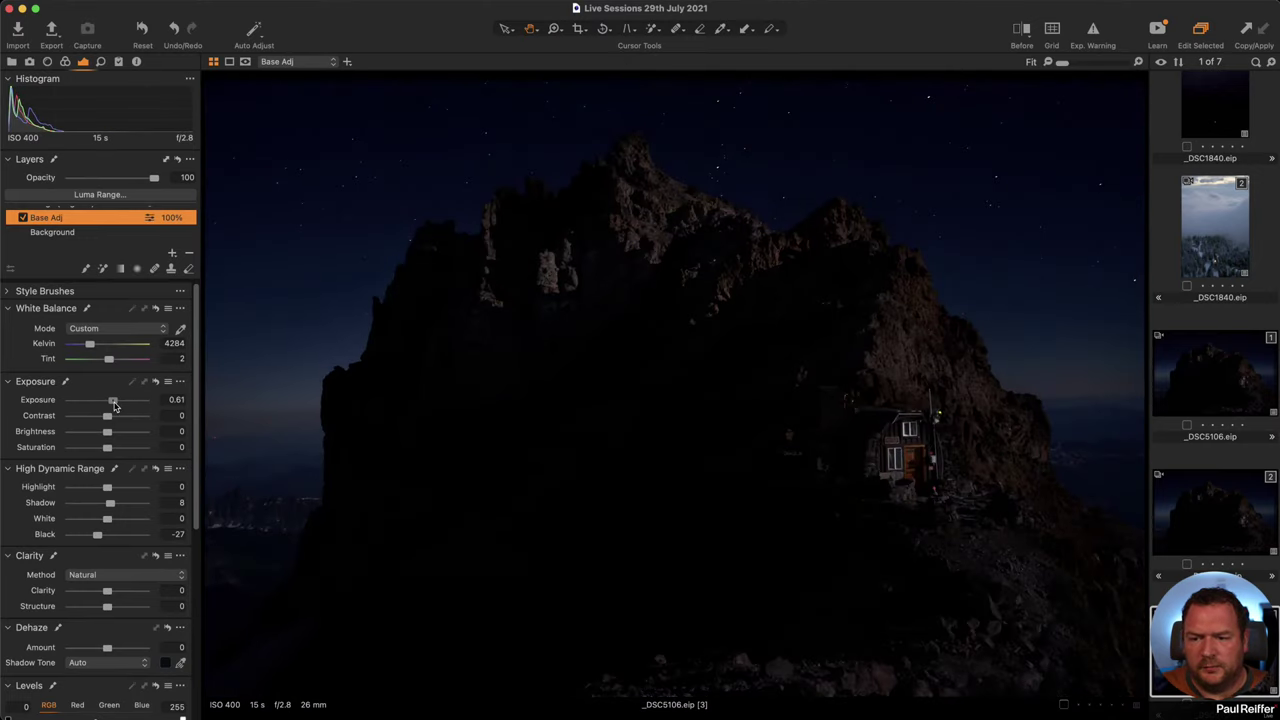
pyautogui.scroll(3, 115, 210)
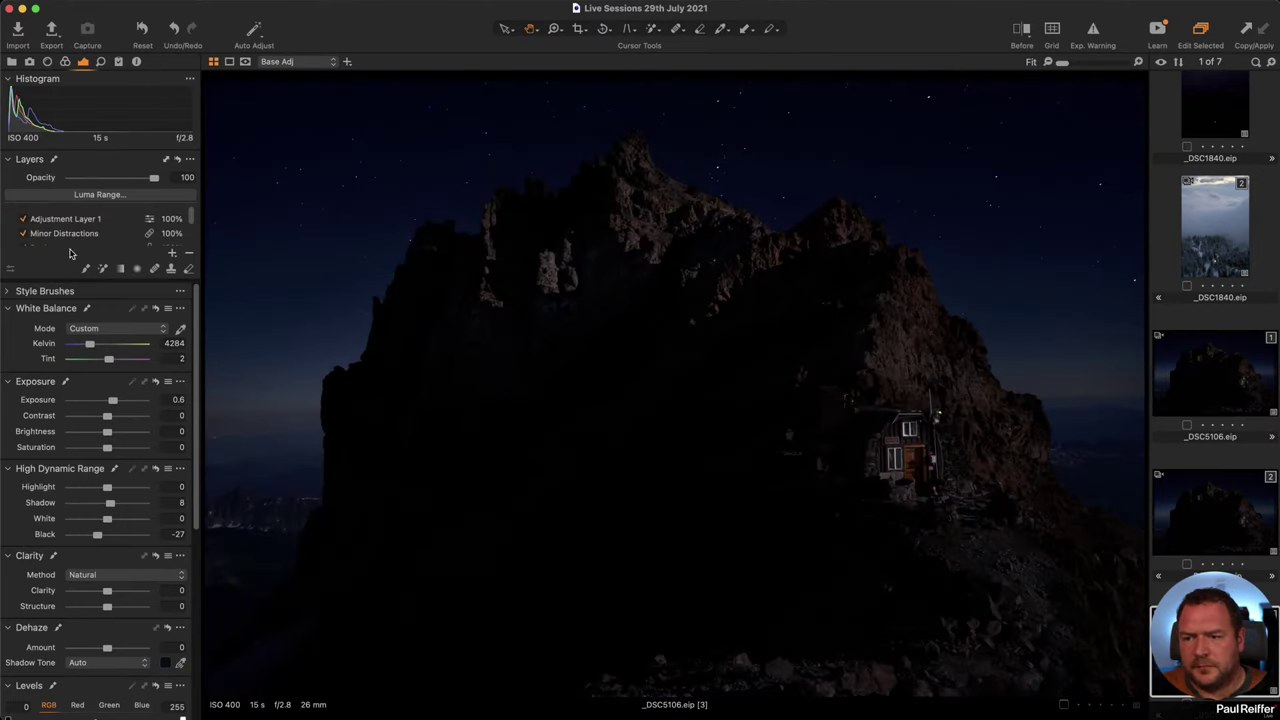
# - Add Adjustment Layer 2 and delete the unused Adjustment Layer 1
pyautogui.click(172, 254)
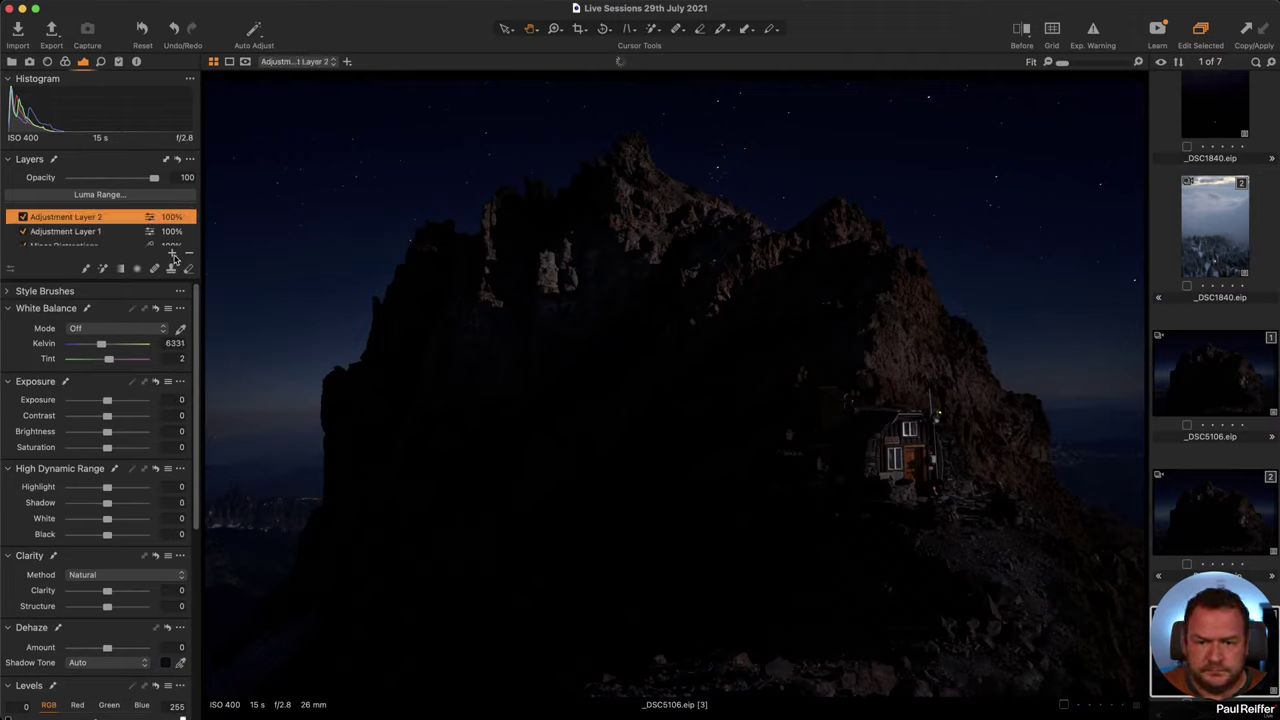
pyautogui.click(70, 233)
pyautogui.click(70, 236)
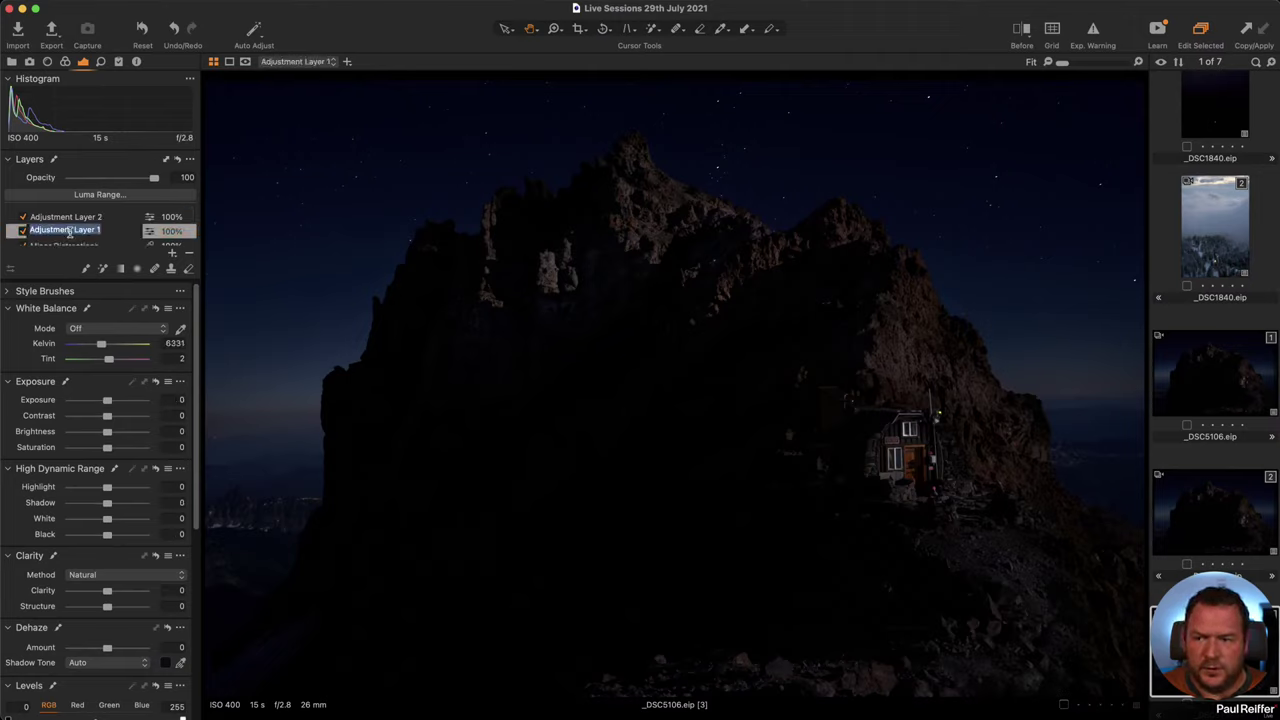
pyautogui.click(55, 237)
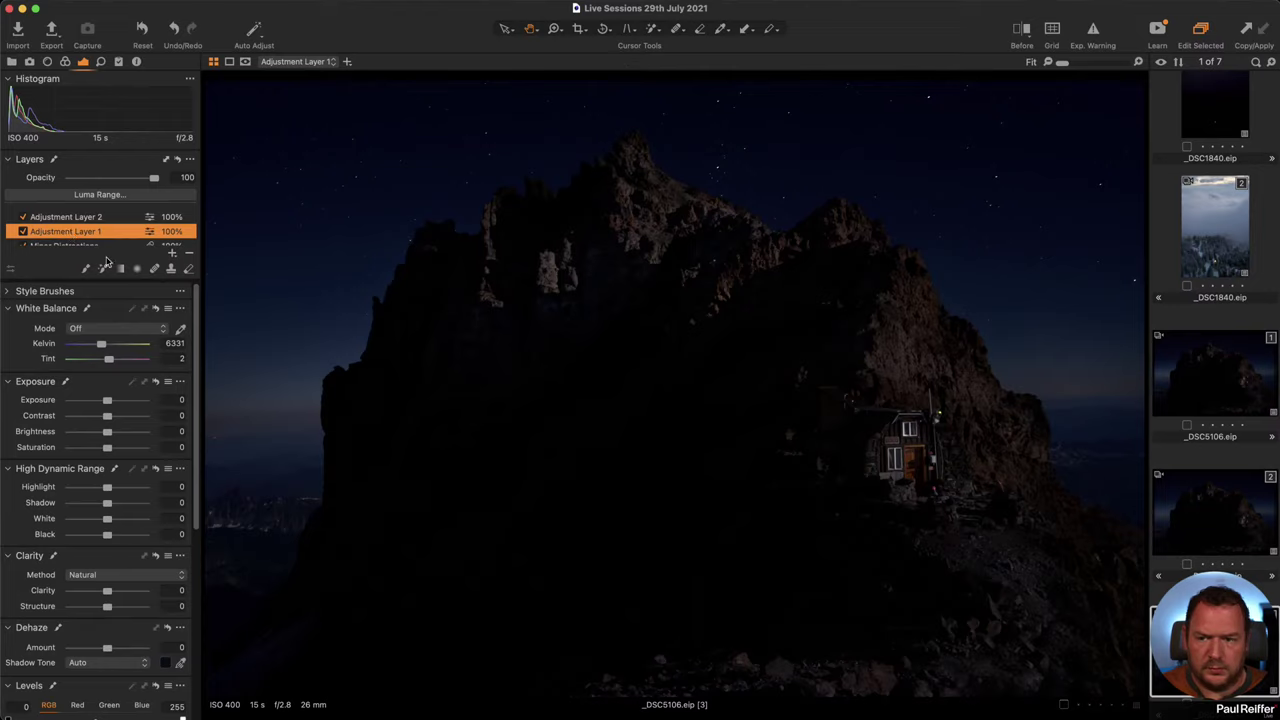
pyautogui.click(189, 254)
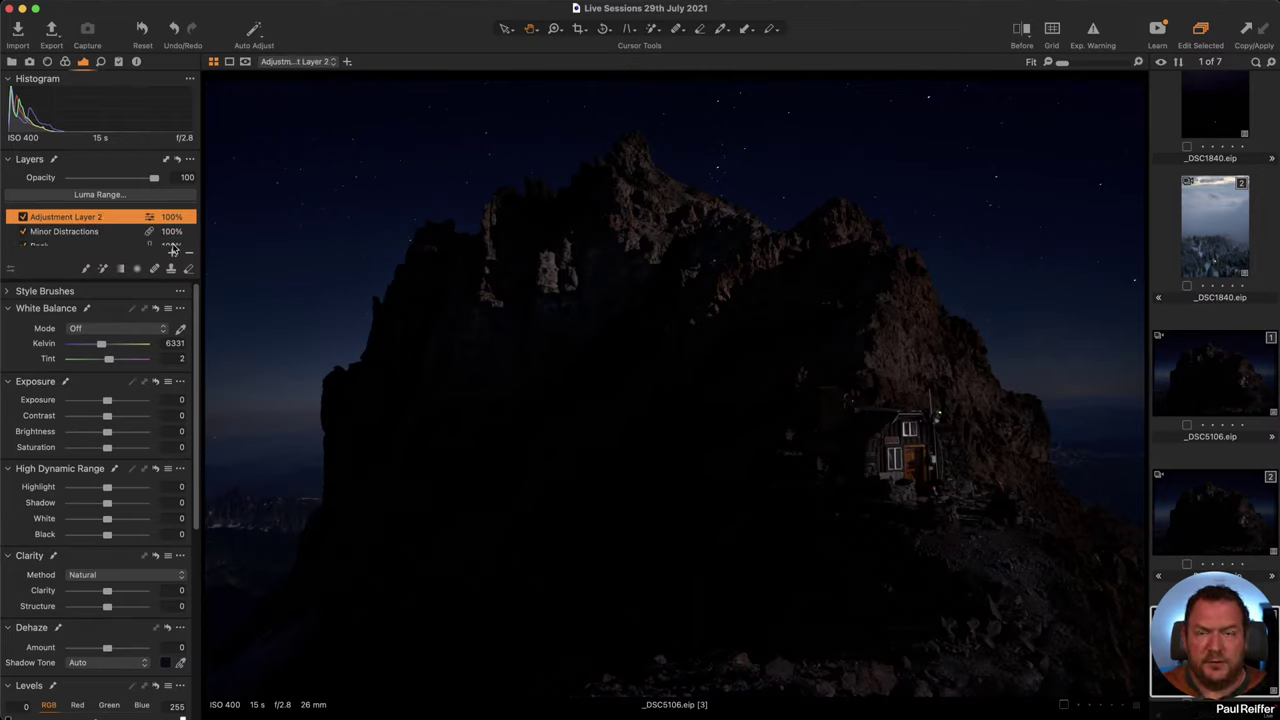
pyautogui.click(103, 270)
# - Paint the Magic Brush mask over the mountain and raise brush tolerance from 13 to 31
pyautogui.moveTo(347, 570); pyautogui.dragTo(515, 313)
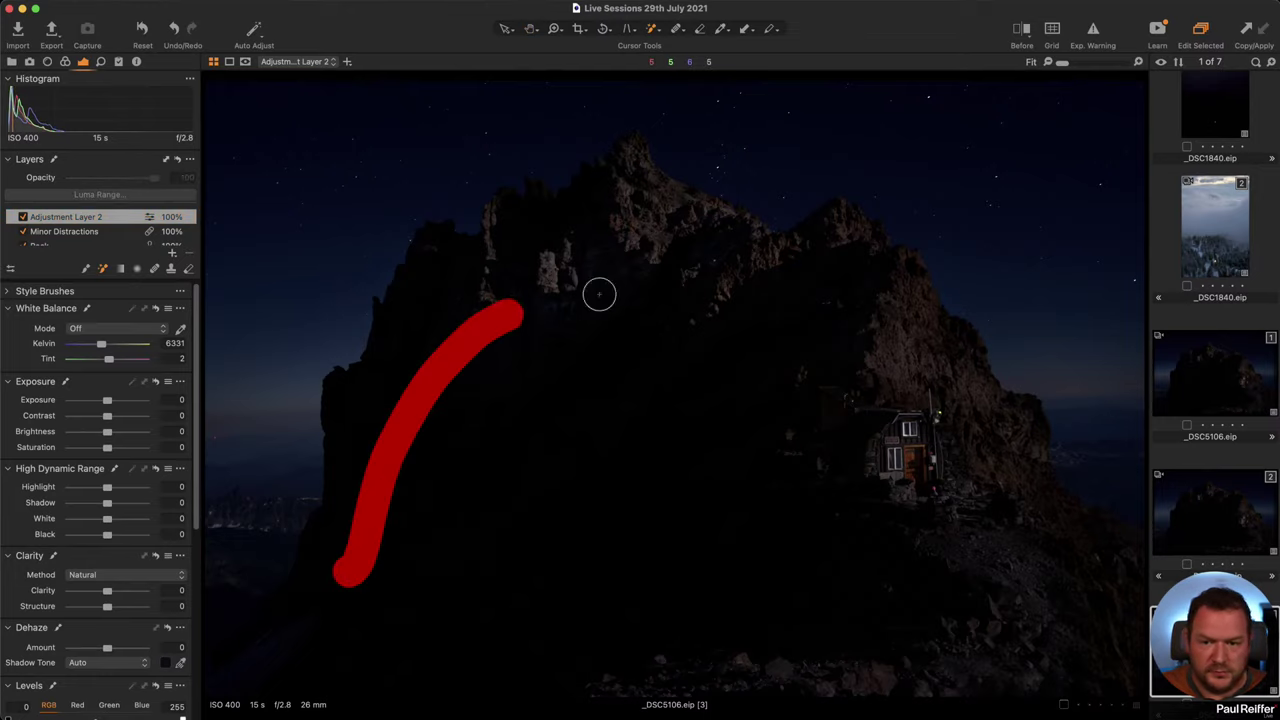
pyautogui.moveTo(599, 294)
pyautogui.mouseDown()
pyautogui.moveTo(783, 307)
pyautogui.moveTo(403, 530)
pyautogui.moveTo(529, 573)
pyautogui.moveTo(753, 525)
pyautogui.moveTo(791, 367)
pyautogui.moveTo(899, 361)
pyautogui.moveTo(1003, 471)
pyautogui.moveTo(857, 605)
pyautogui.moveTo(771, 603)
pyautogui.mouseUp()
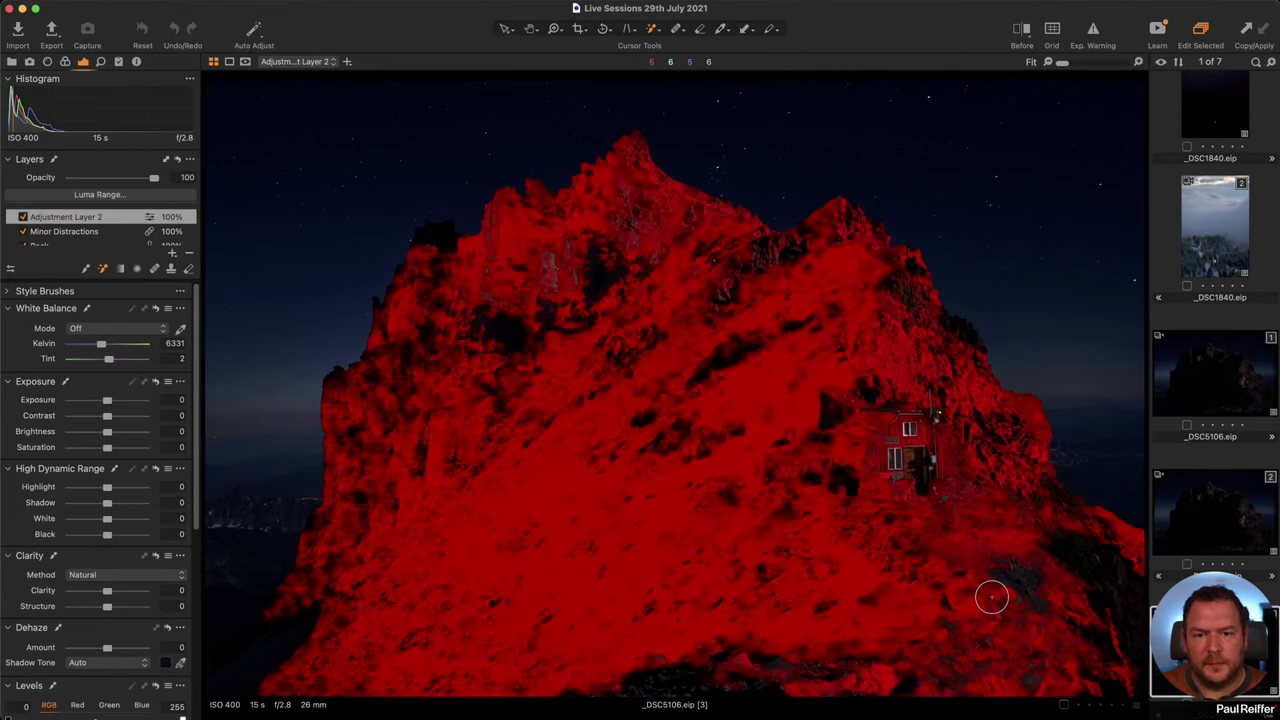
pyautogui.rightClick(527, 316)
pyautogui.moveTo(489, 344); pyautogui.dragTo(510, 344)
# - Fill the remaining mask gaps on the slopes and around the hut, then hide the overlay
pyautogui.moveTo(626, 280)
pyautogui.mouseDown()
pyautogui.moveTo(480, 404)
pyautogui.moveTo(534, 385)
pyautogui.moveTo(630, 491)
pyautogui.moveTo(700, 500)
pyautogui.mouseUp()
pyautogui.press('v')
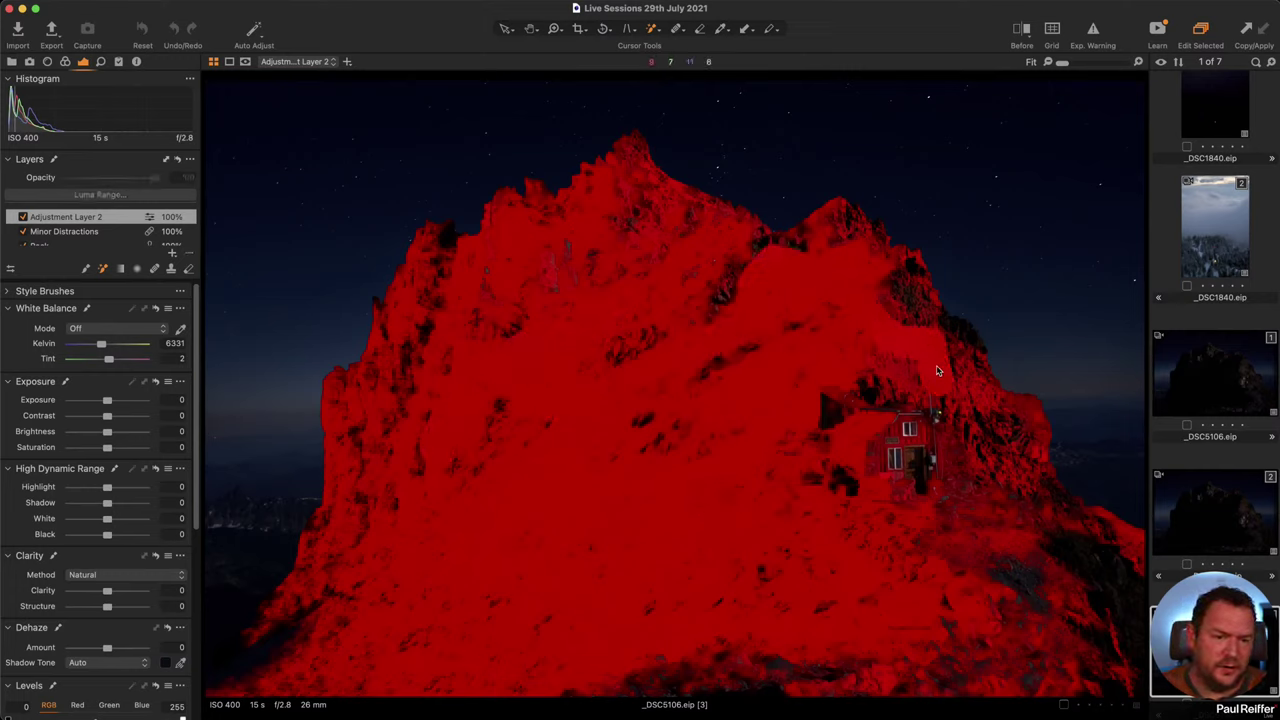
pyautogui.click(914, 443)
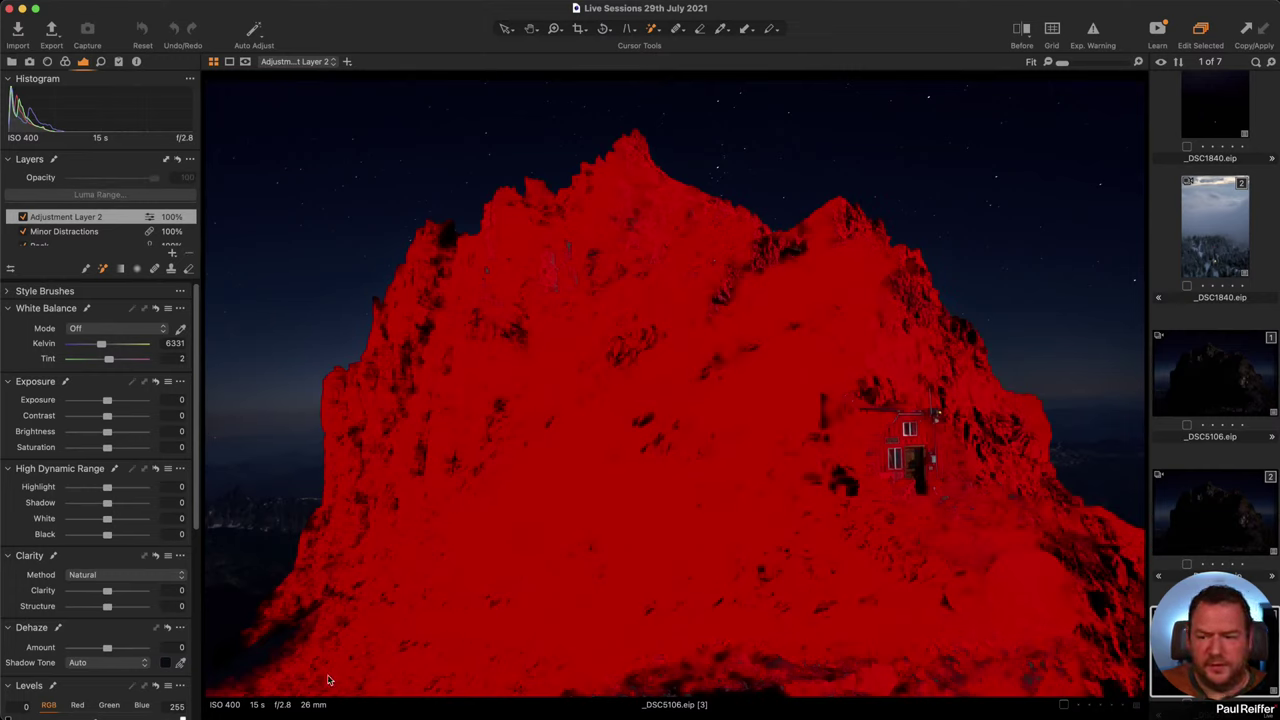
pyautogui.click(288, 675)
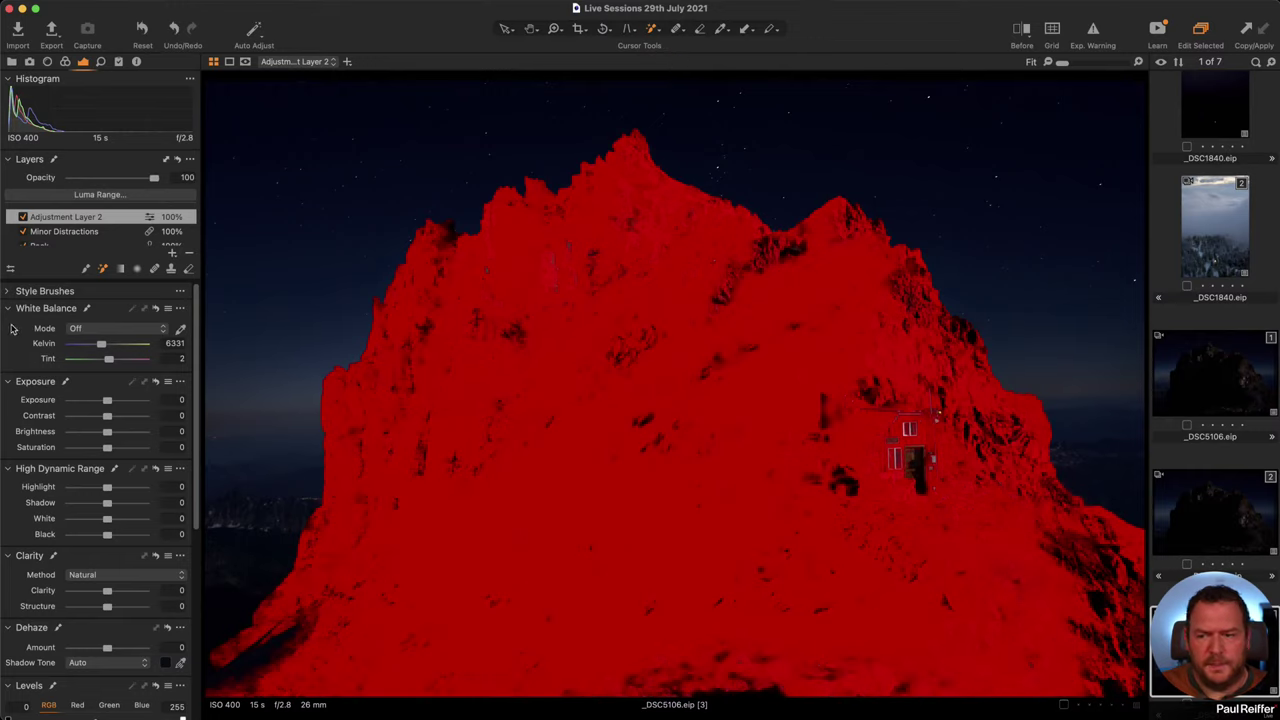
pyautogui.press('m')
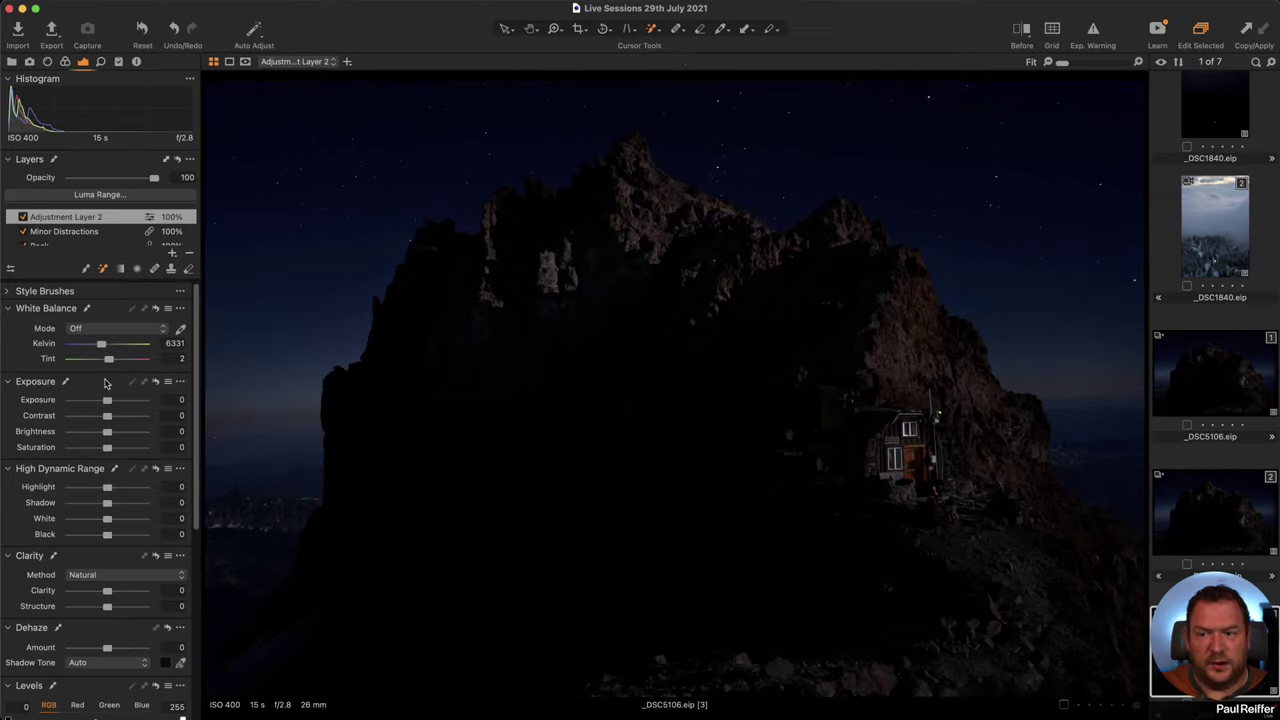
# - Rename Adjustment Layer 2 to 'Mountain'
pyautogui.doubleClick(74, 224)
pyautogui.write('Mountain')
pyautogui.press('Return')
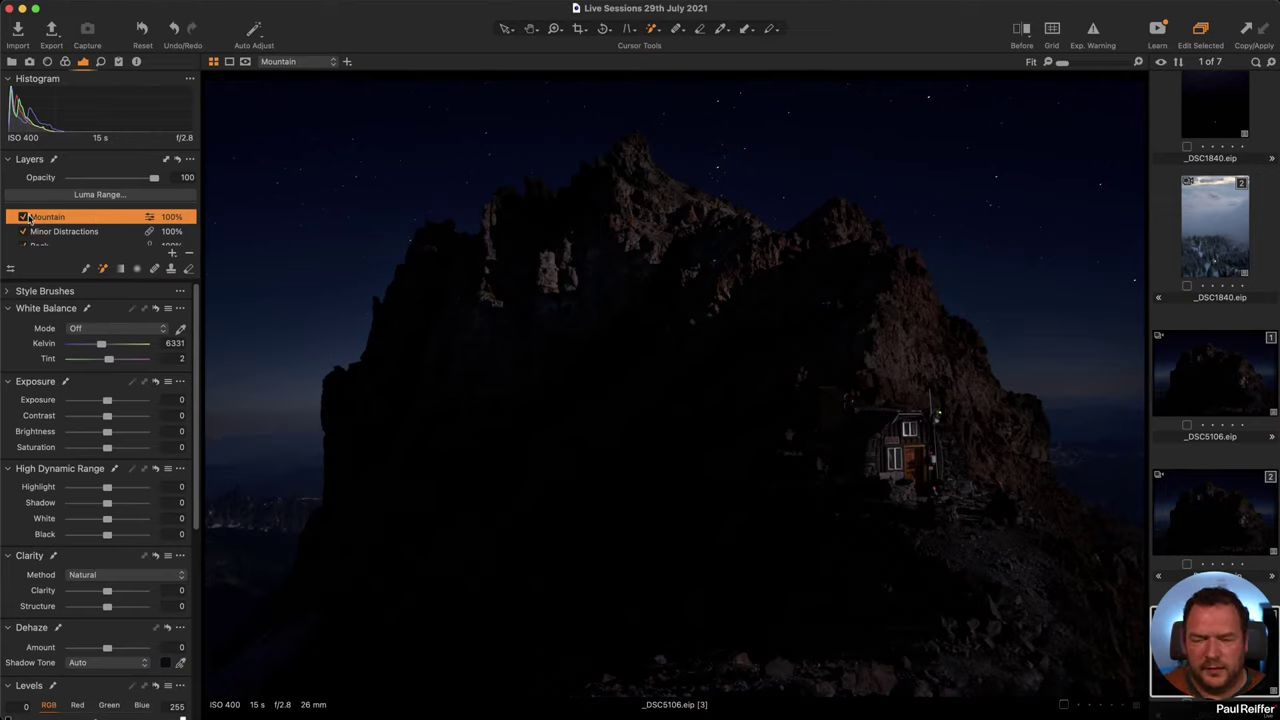
pyautogui.press('Return')
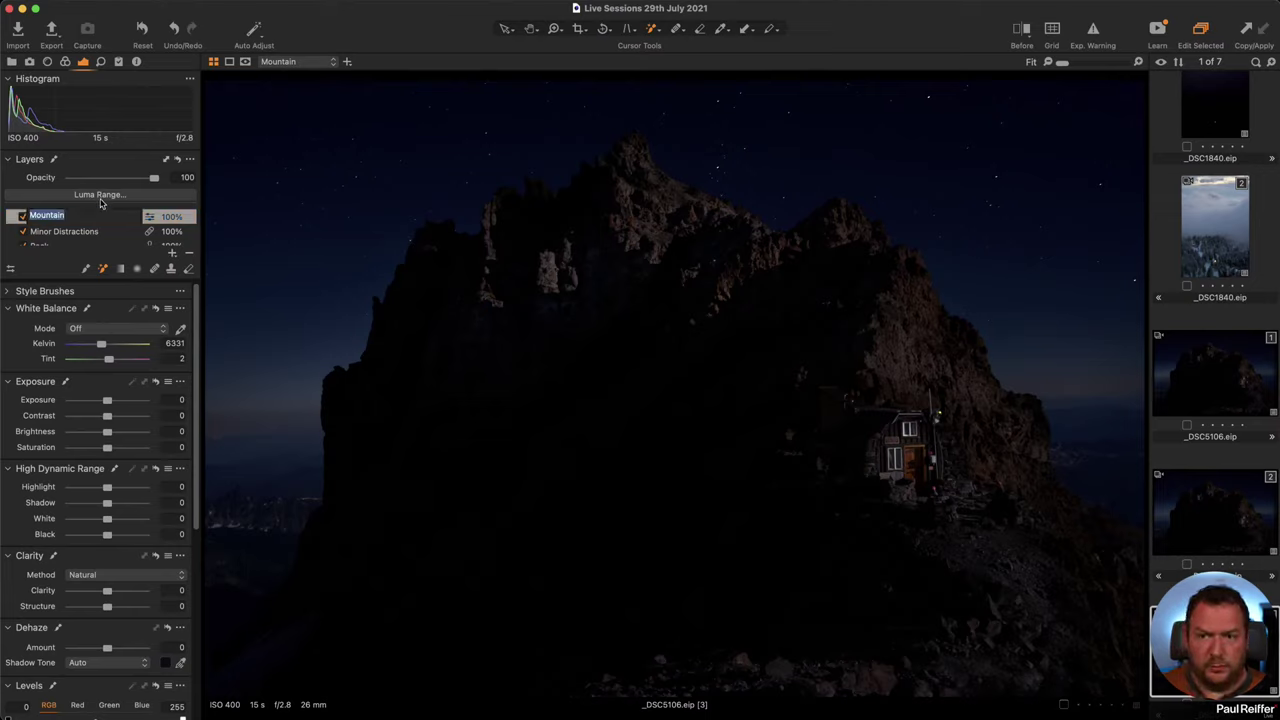
pyautogui.press('Return')
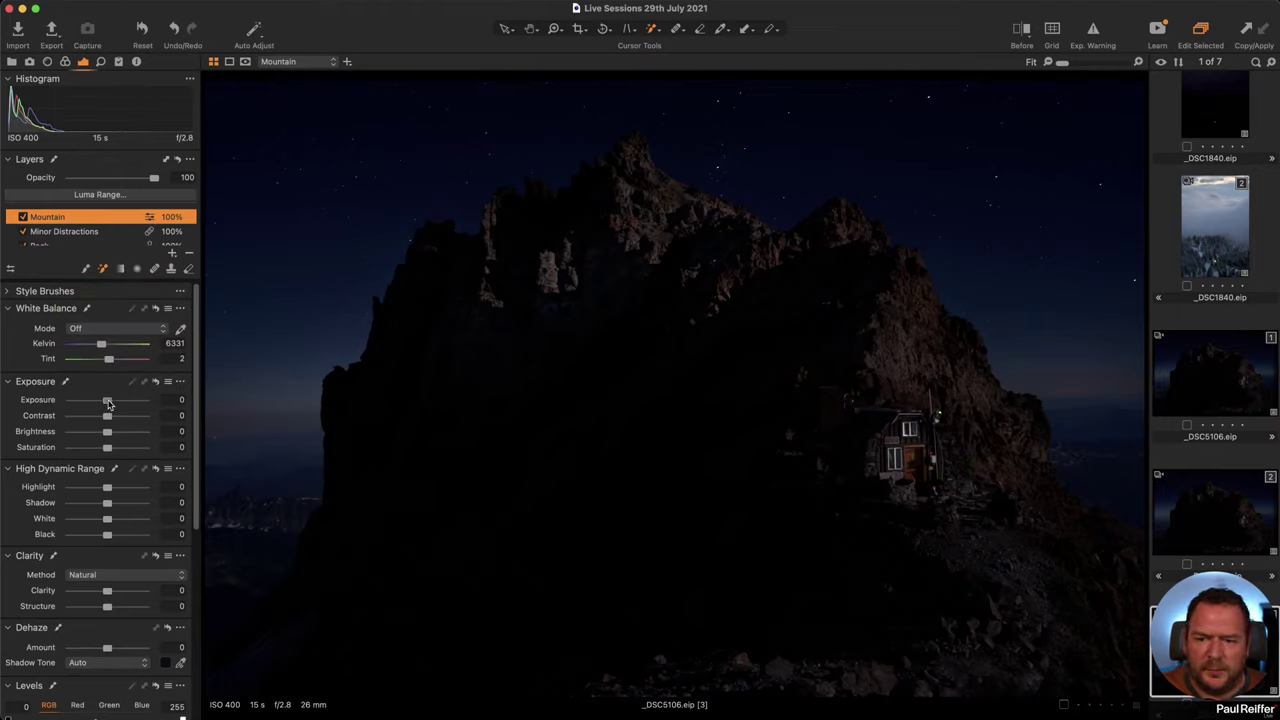
# - Give the Mountain layer exposure 0.37, brightness 5 and clarity 23, comparing against the earlier variant
pyautogui.moveTo(109, 402); pyautogui.dragTo(112, 436)
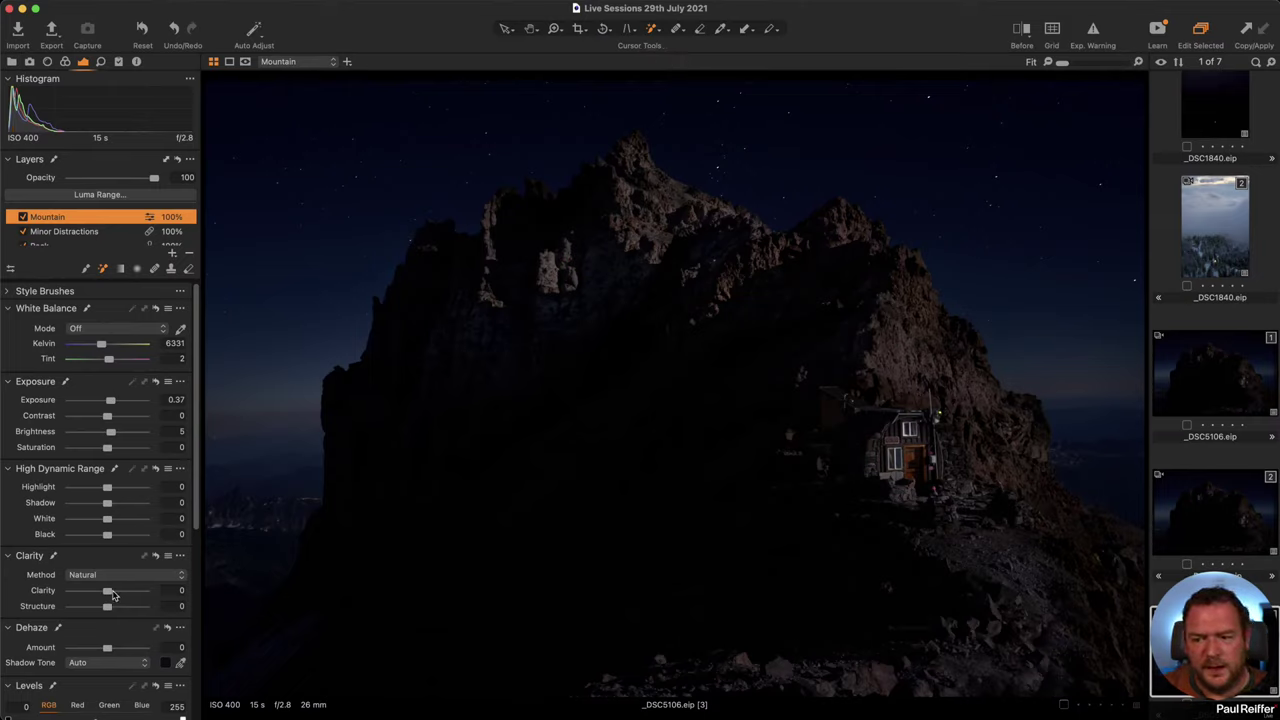
pyautogui.moveTo(110, 595); pyautogui.dragTo(117, 594)
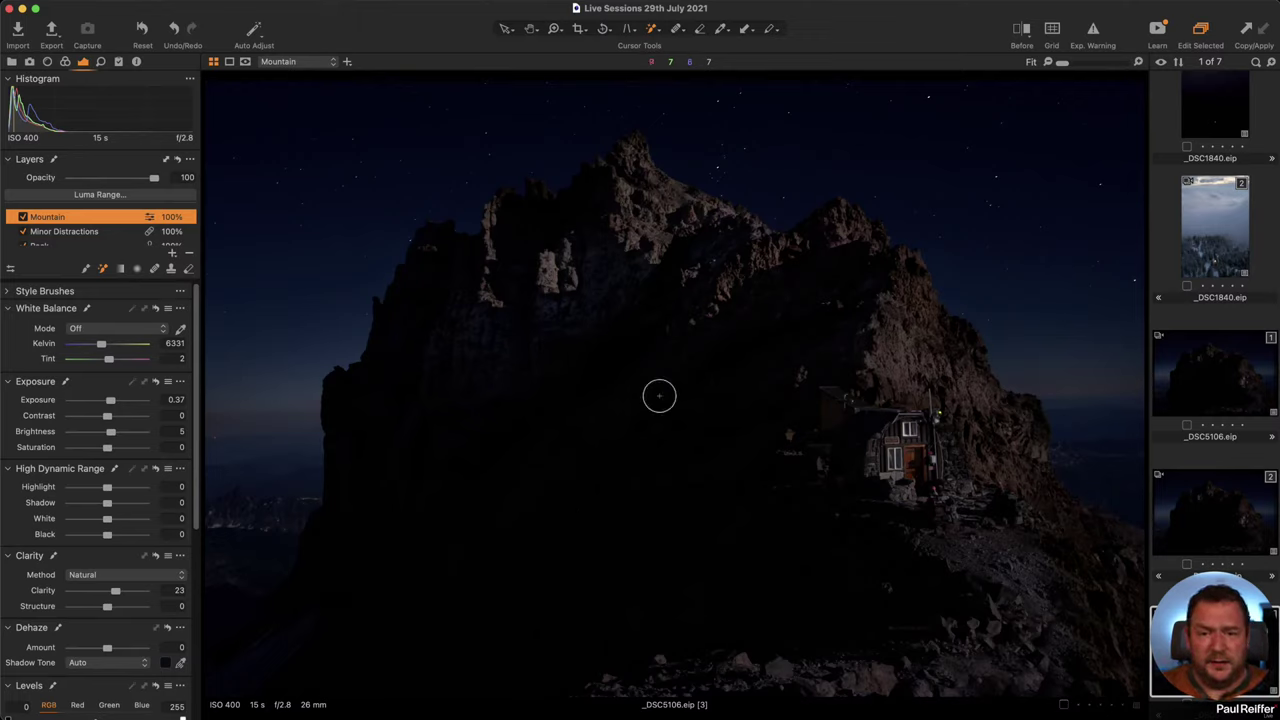
pyautogui.click(1226, 525)
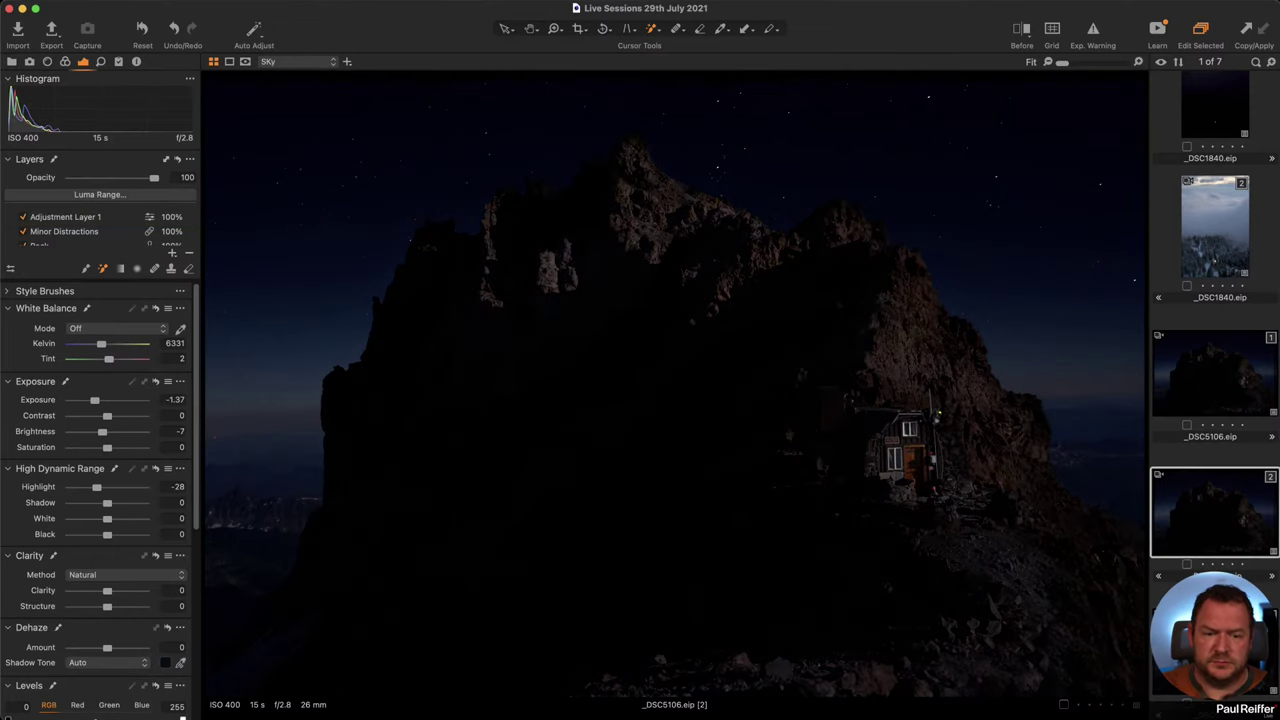
pyautogui.click(1214, 648)
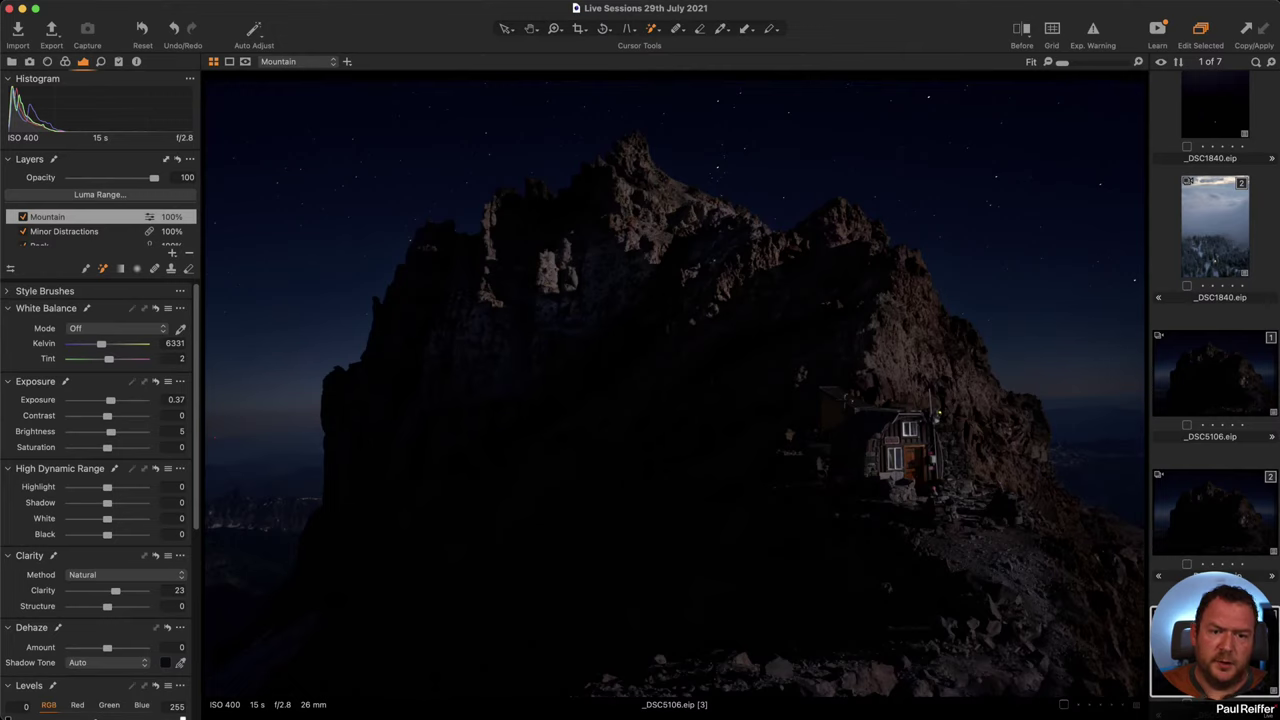
pyautogui.press('m')
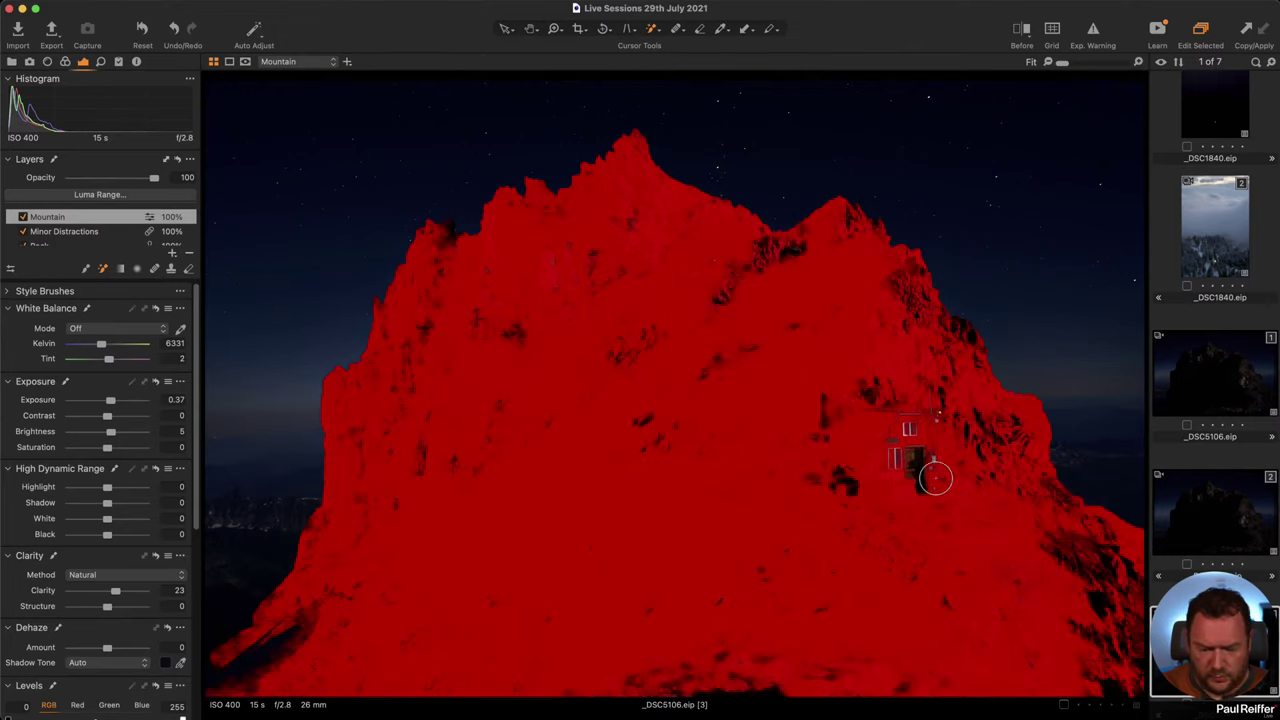
pyautogui.press('m')
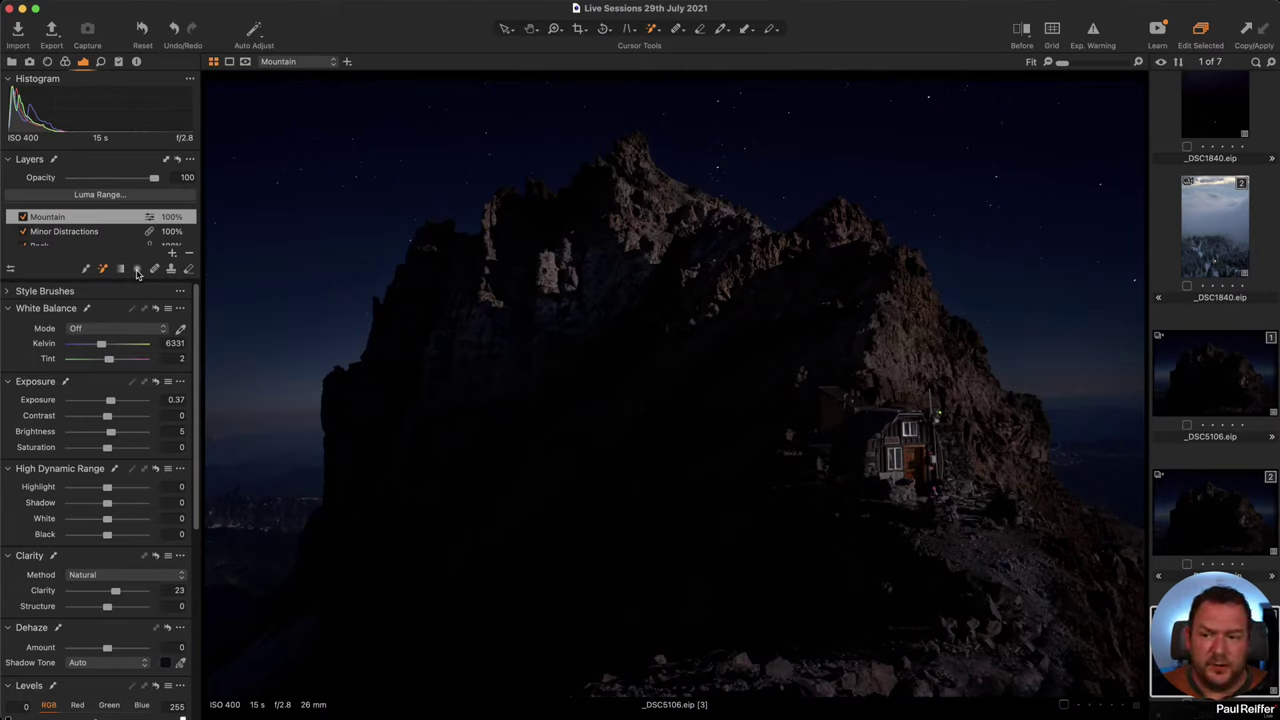
# - Add a new adjustment layer named 'Hut'
pyautogui.click(173, 255)
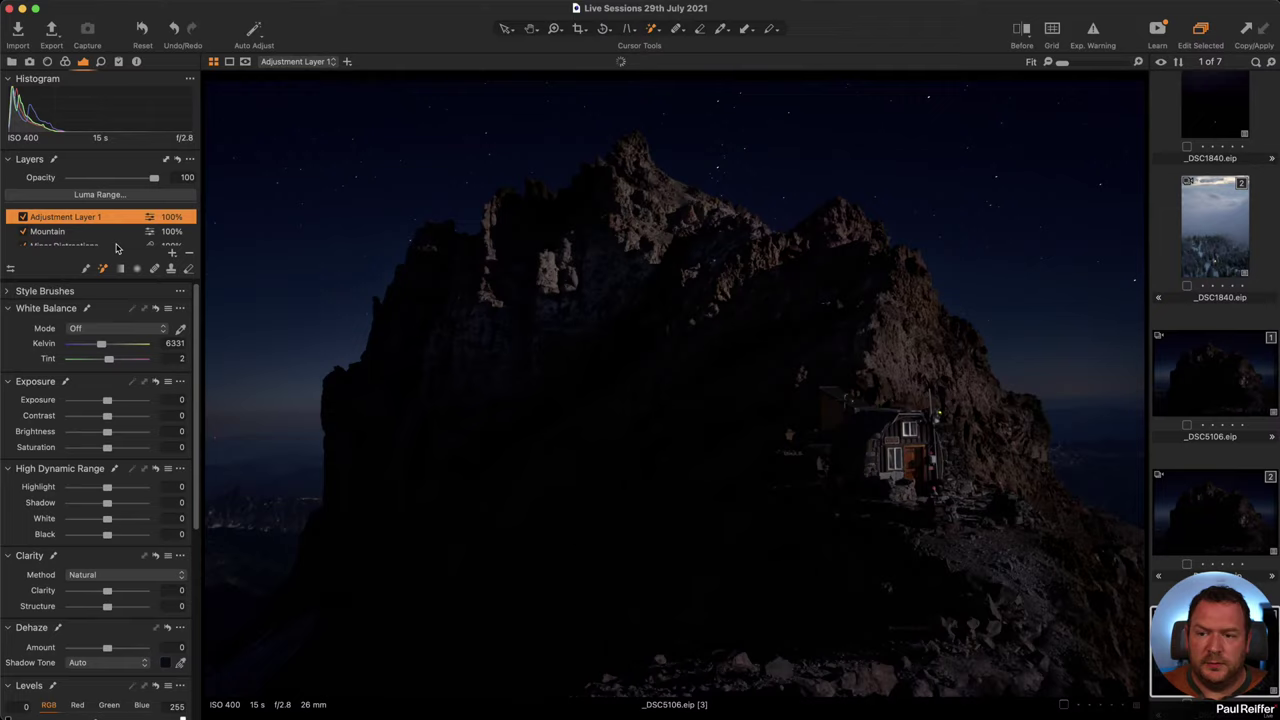
pyautogui.doubleClick(68, 217)
pyautogui.write('Hut')
pyautogui.press('Return')
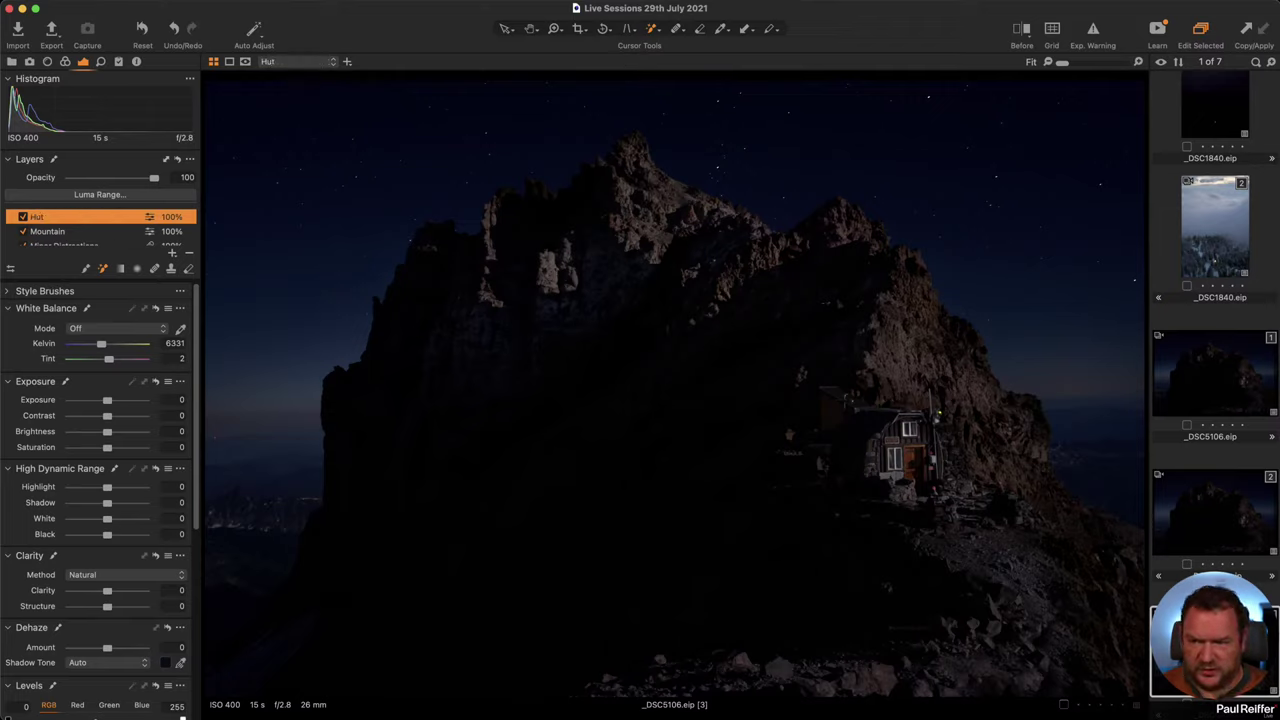
# - Draw a radial gradient mask centred on the hut
pyautogui.click(137, 272)
pyautogui.moveTo(875, 445); pyautogui.dragTo(1039, 571)
pyautogui.press('m')
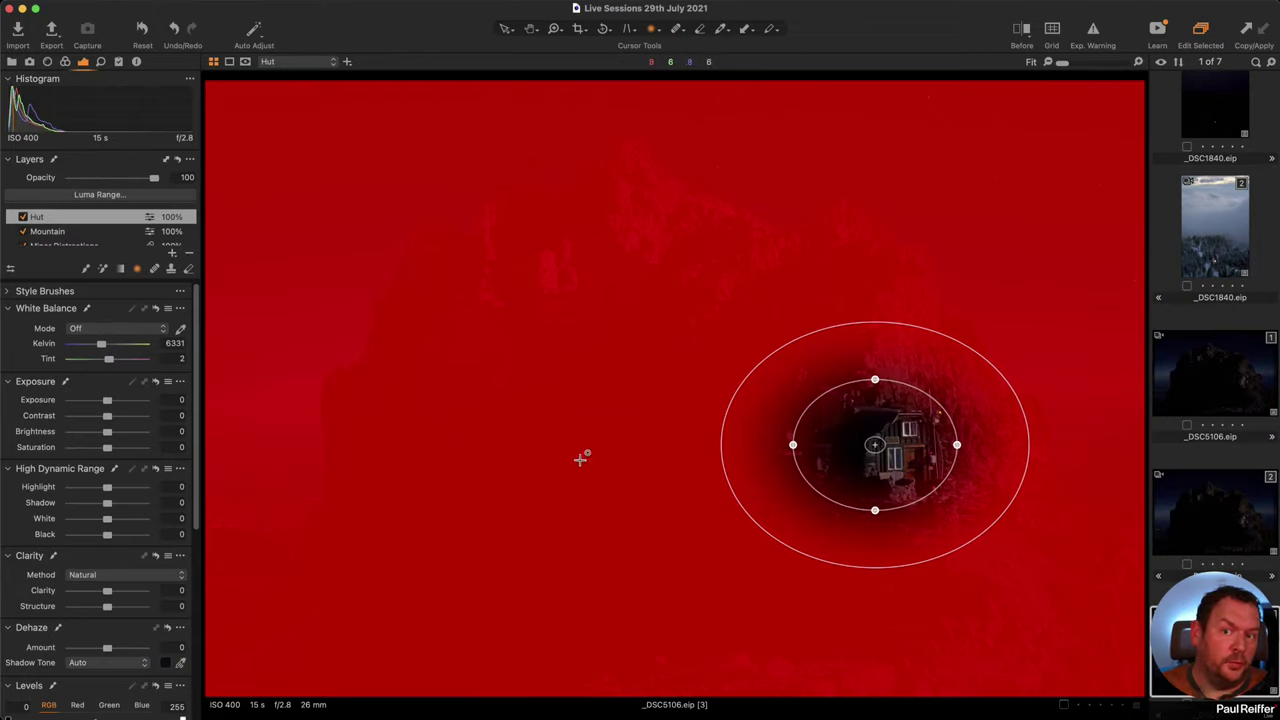
# - Invert the Hut mask and fine-tune the gradient's position and inner ellipse over the hut
pyautogui.rightClick(100, 214)
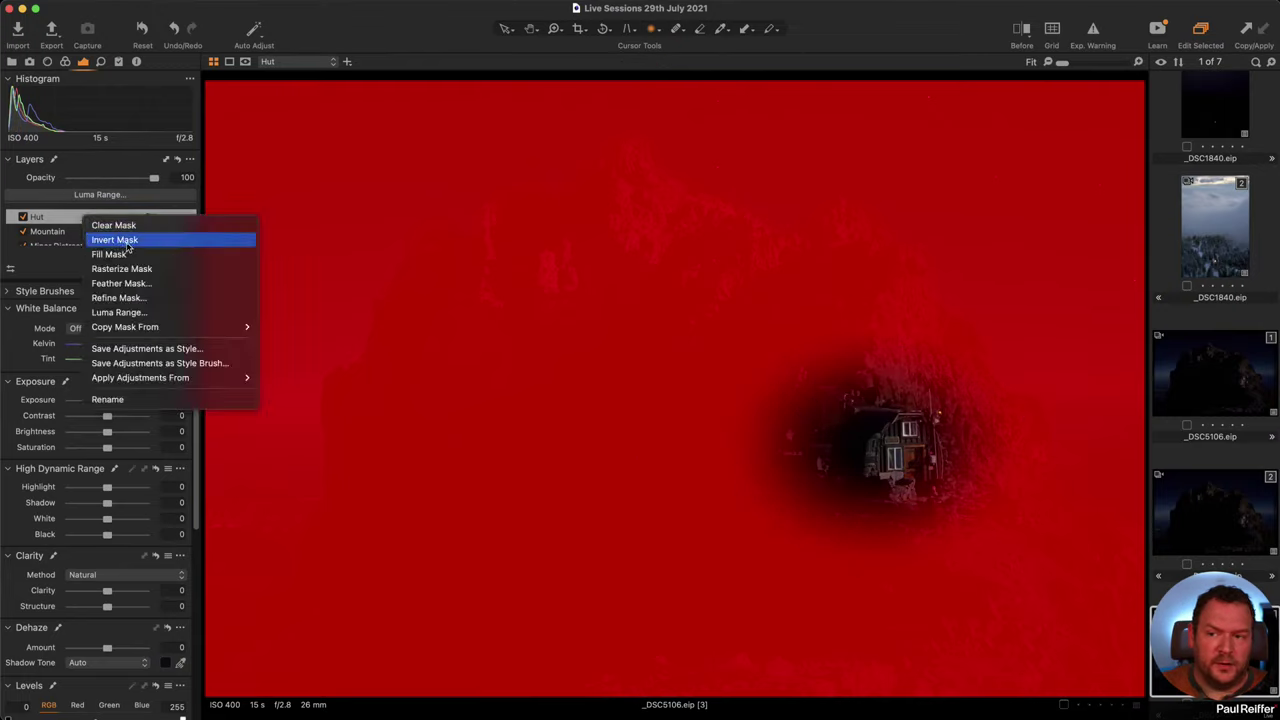
pyautogui.click(110, 240)
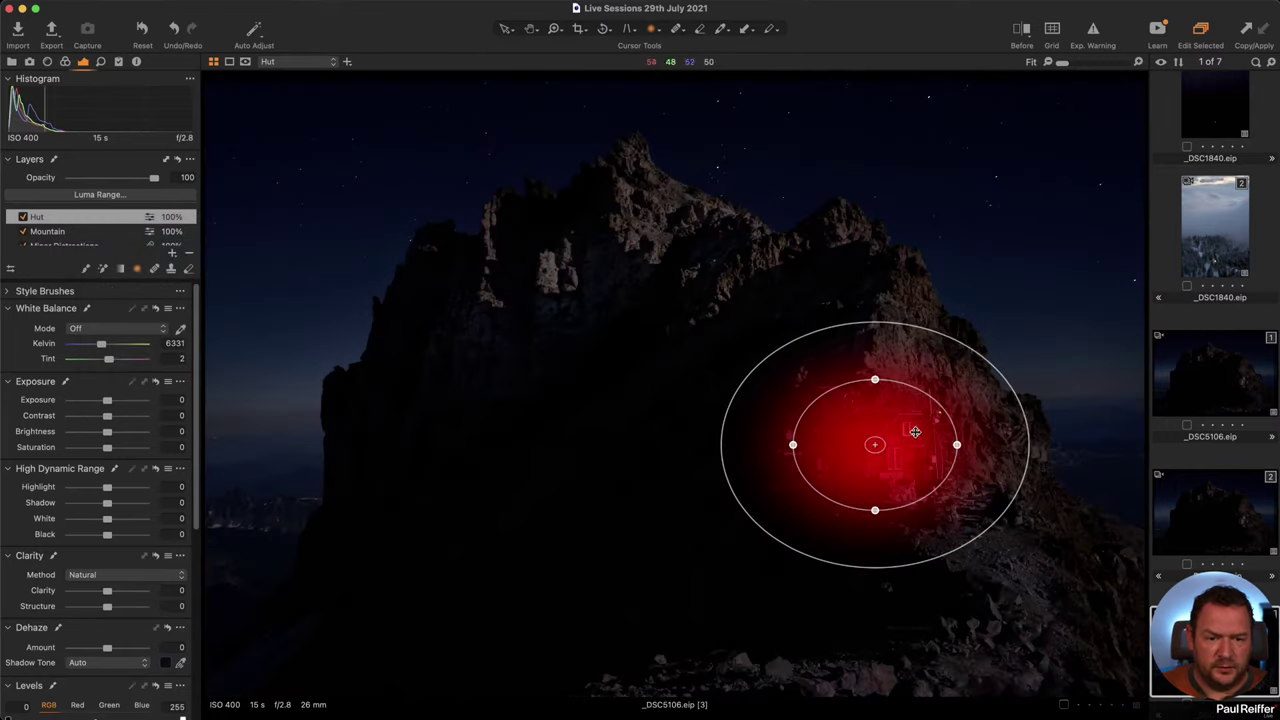
pyautogui.moveTo(907, 447)
pyautogui.mouseDown()
pyautogui.moveTo(923, 449)
pyautogui.moveTo(912, 445)
pyautogui.mouseUp()
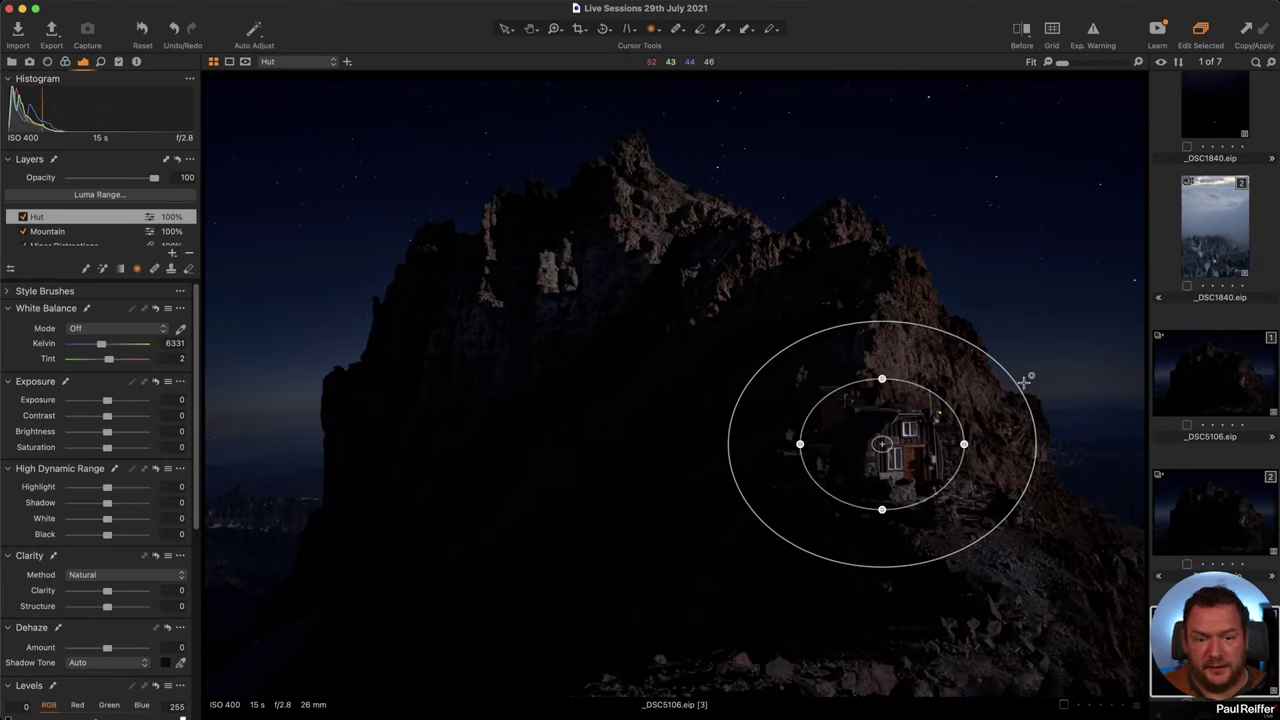
pyautogui.moveTo(886, 443); pyautogui.dragTo(884, 446)
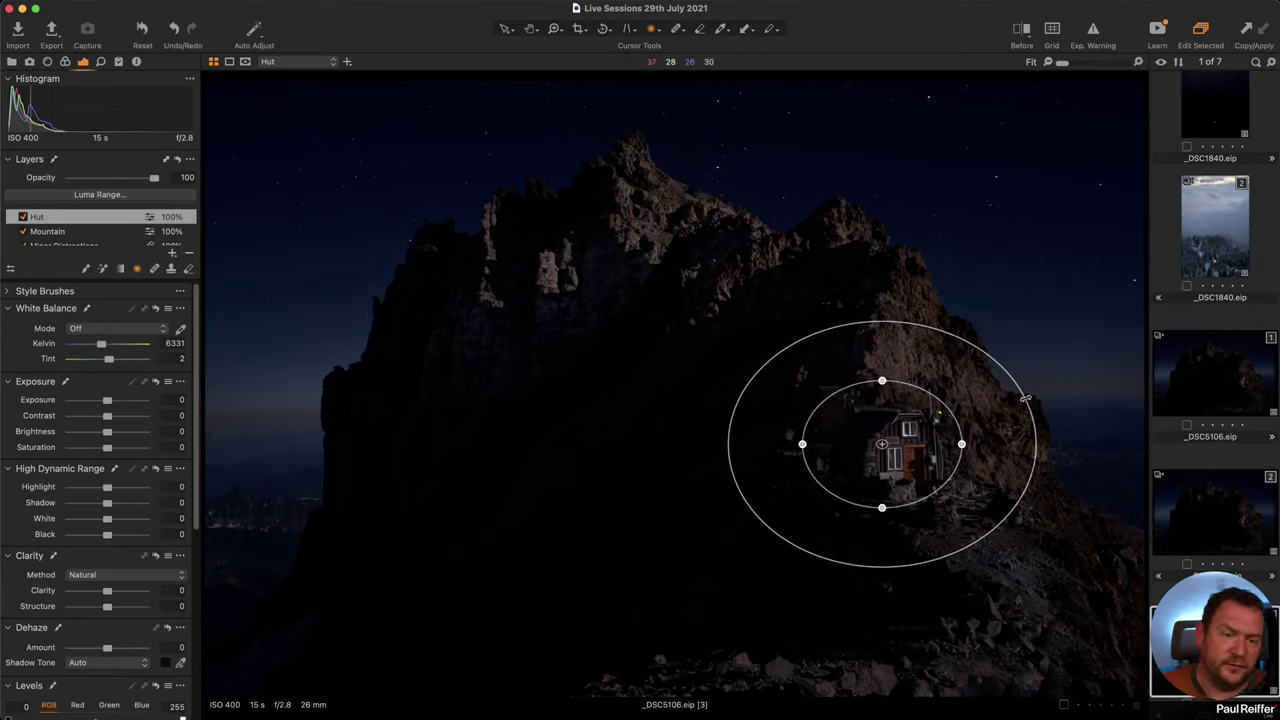
pyautogui.press('m')
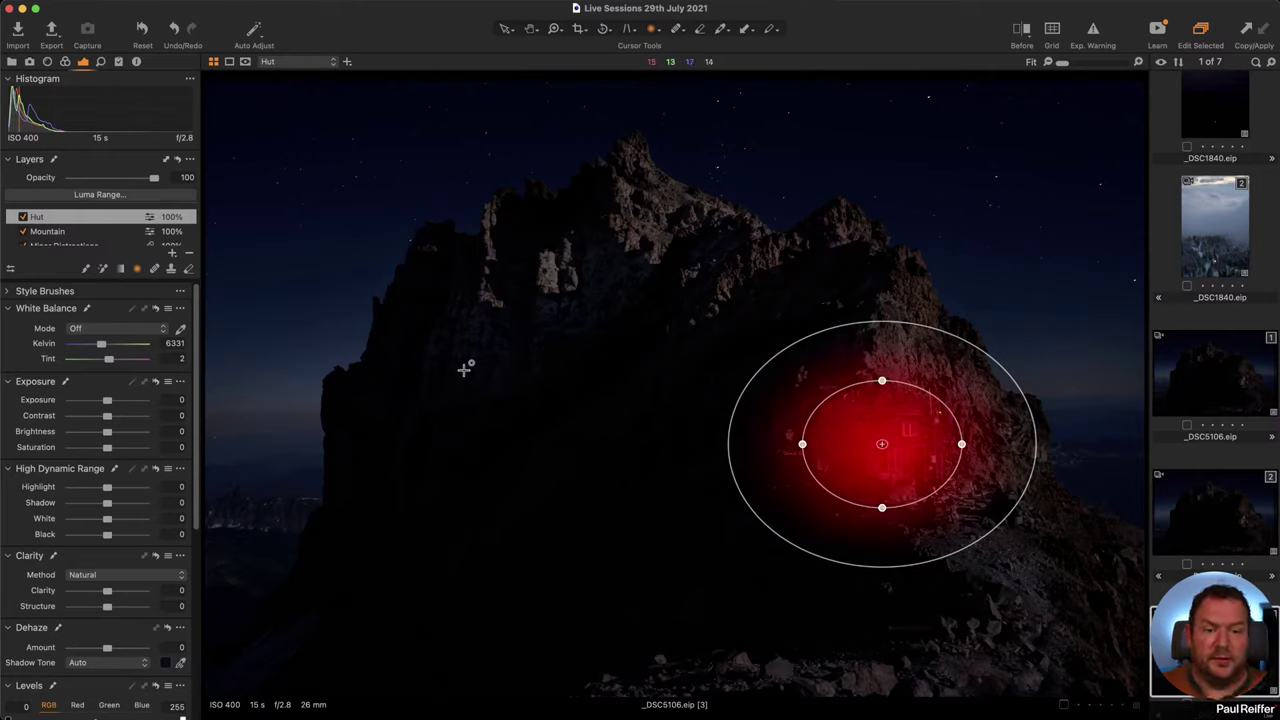
pyautogui.press('m')
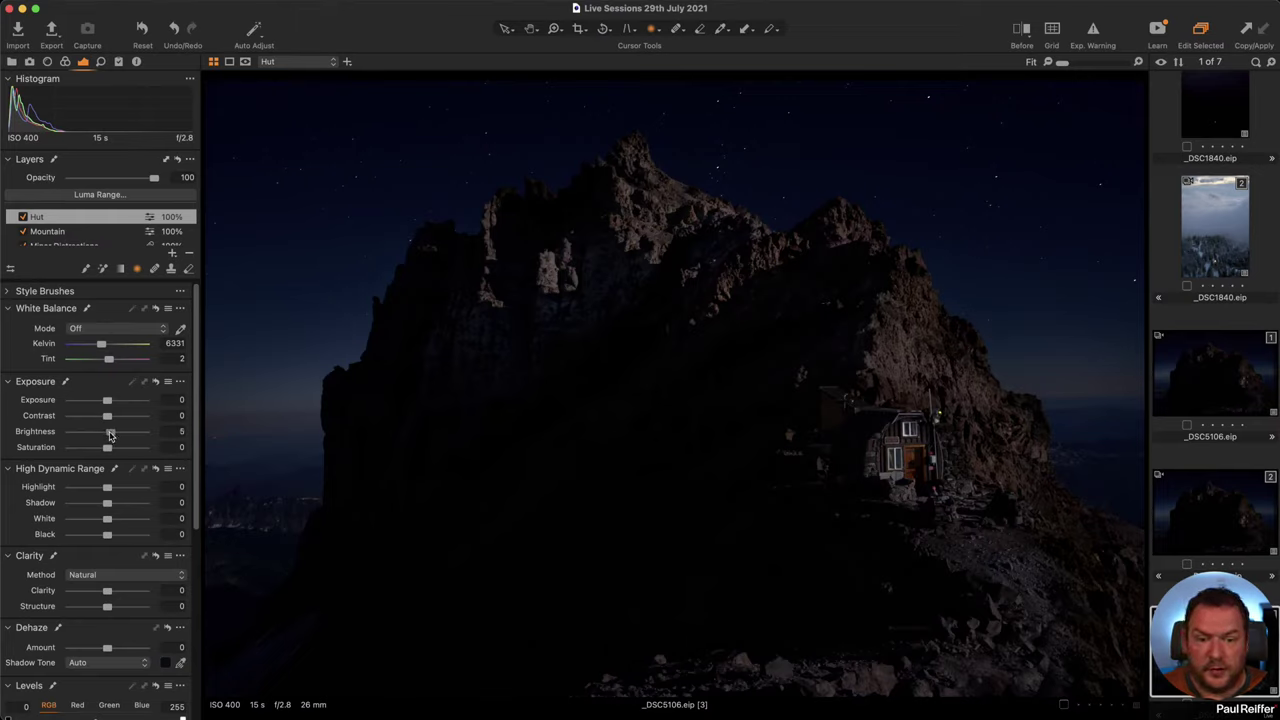
# - Raise the Hut layer's Brightness to 5, trying then resetting Shadow, and keep Saturation at 0
pyautogui.moveTo(110, 435); pyautogui.dragTo(110, 437)
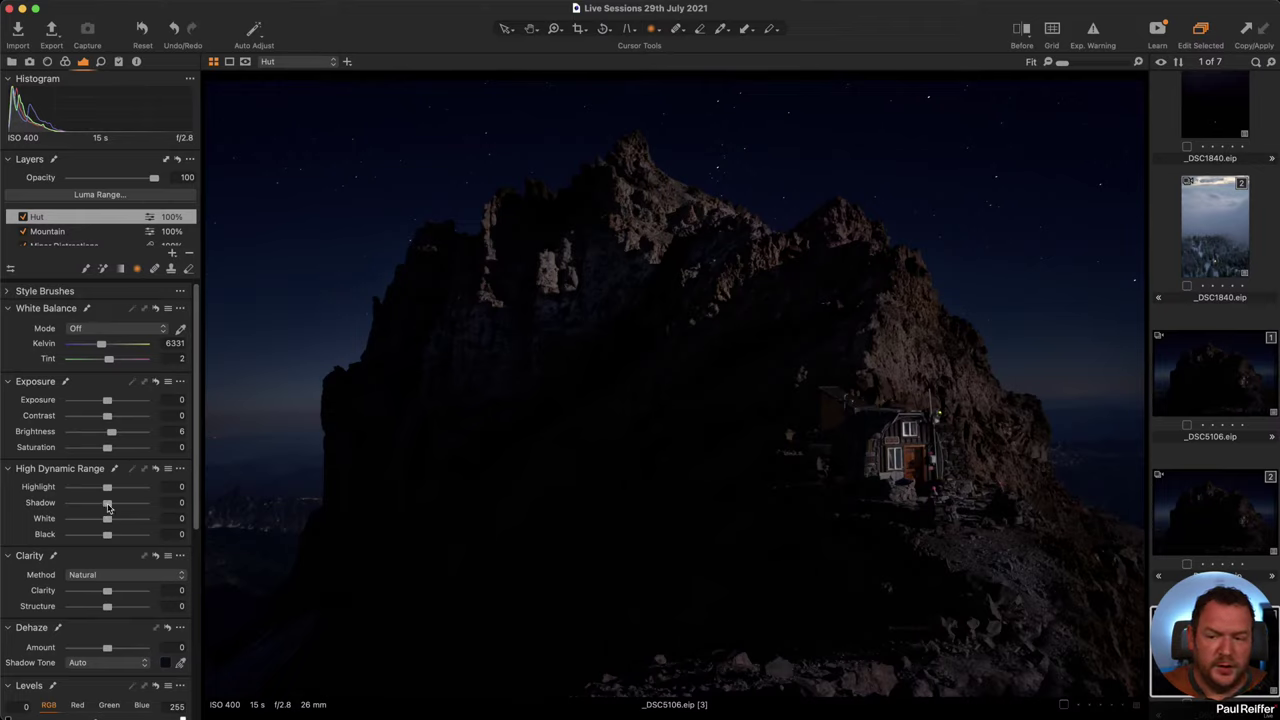
pyautogui.moveTo(110, 507); pyautogui.dragTo(131, 507)
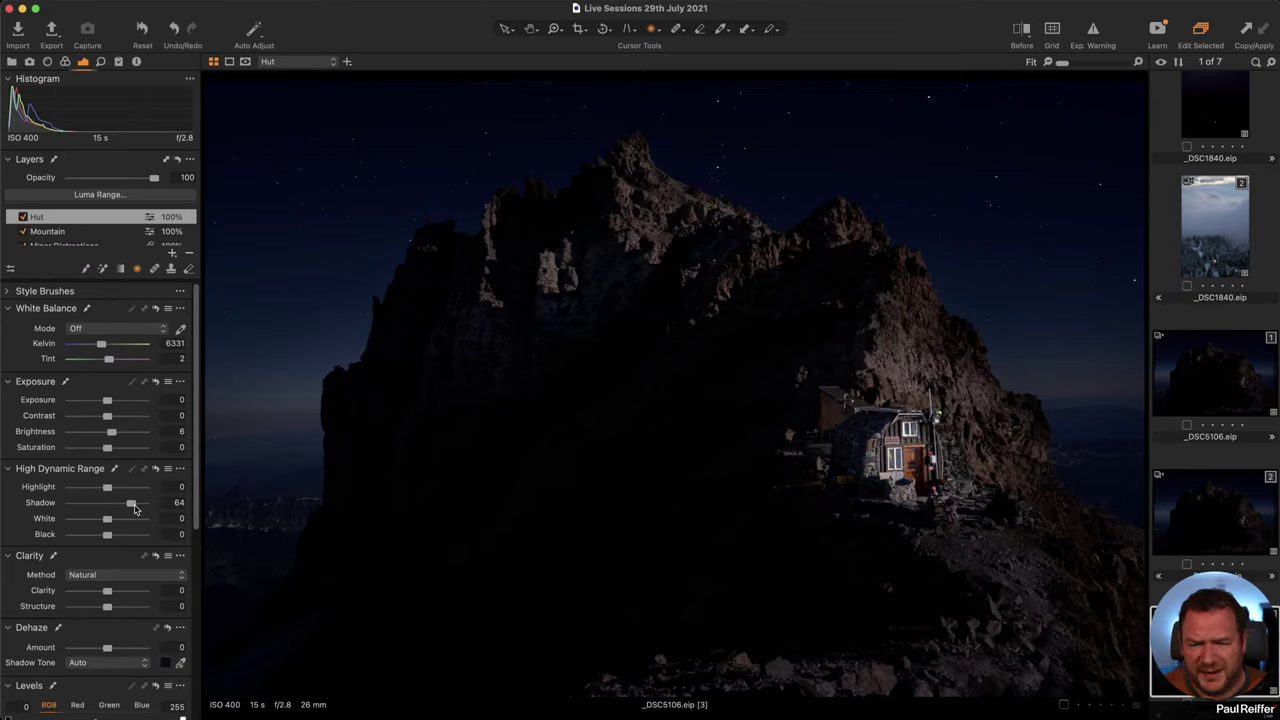
pyautogui.moveTo(131, 507); pyautogui.dragTo(113, 512)
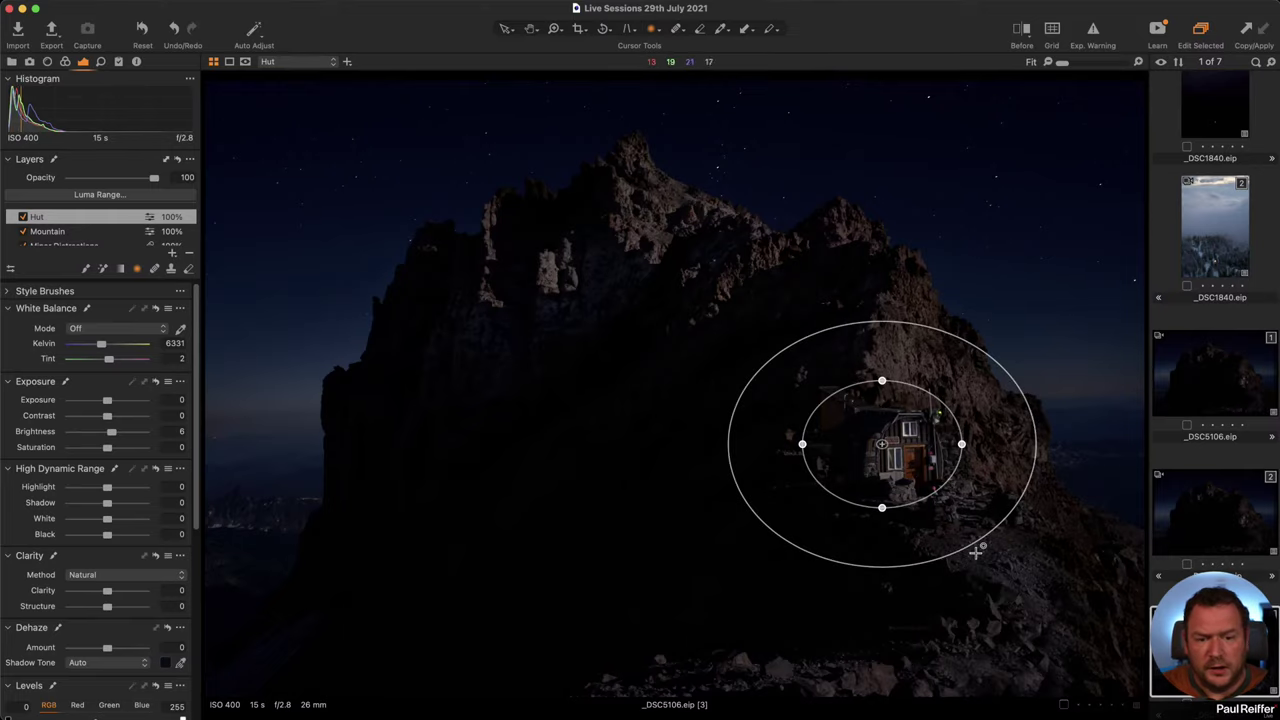
pyautogui.click(170, 446)
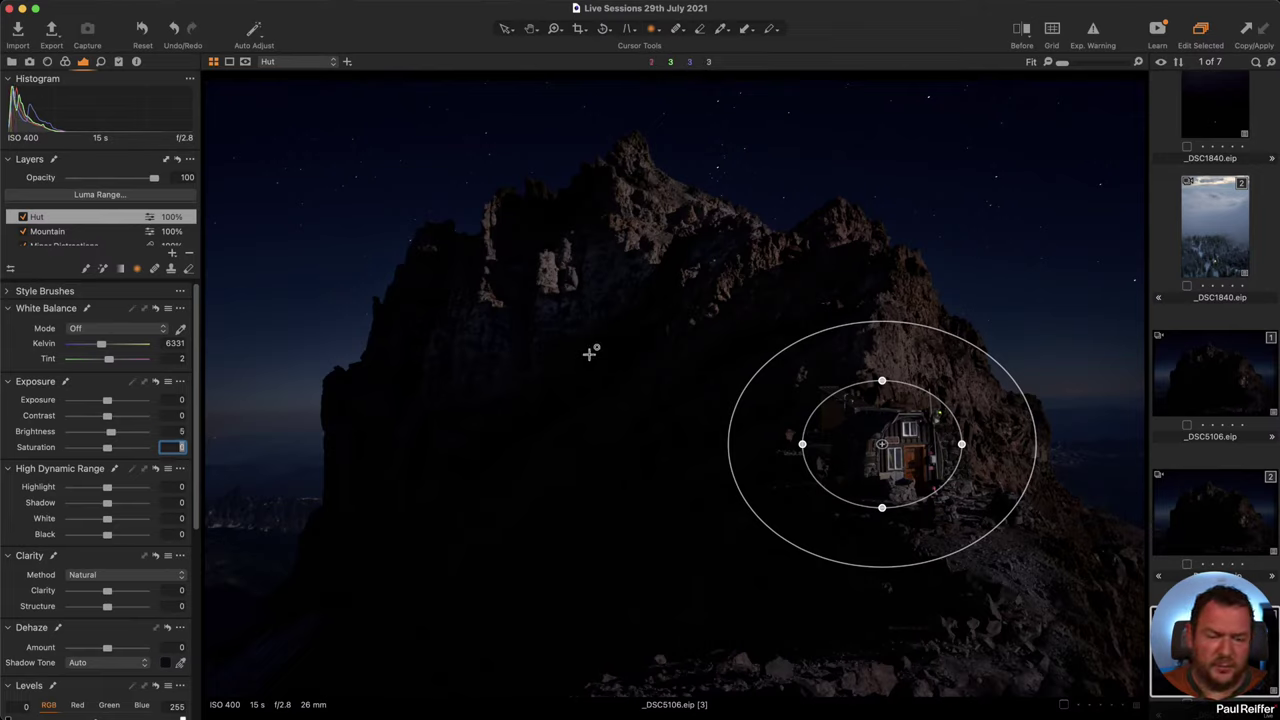
pyautogui.press('Return')
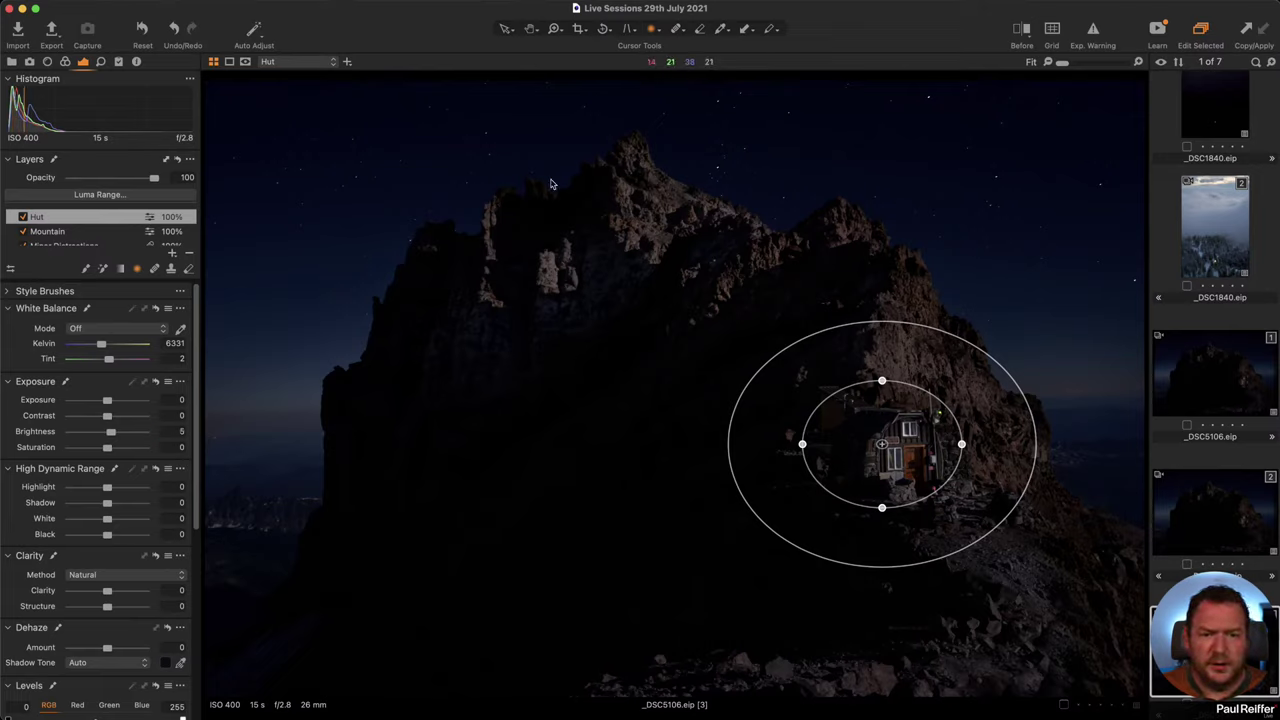
# - Glance at variant 2, return to variant 3, and select its Mountain layer
pyautogui.click(1195, 505)
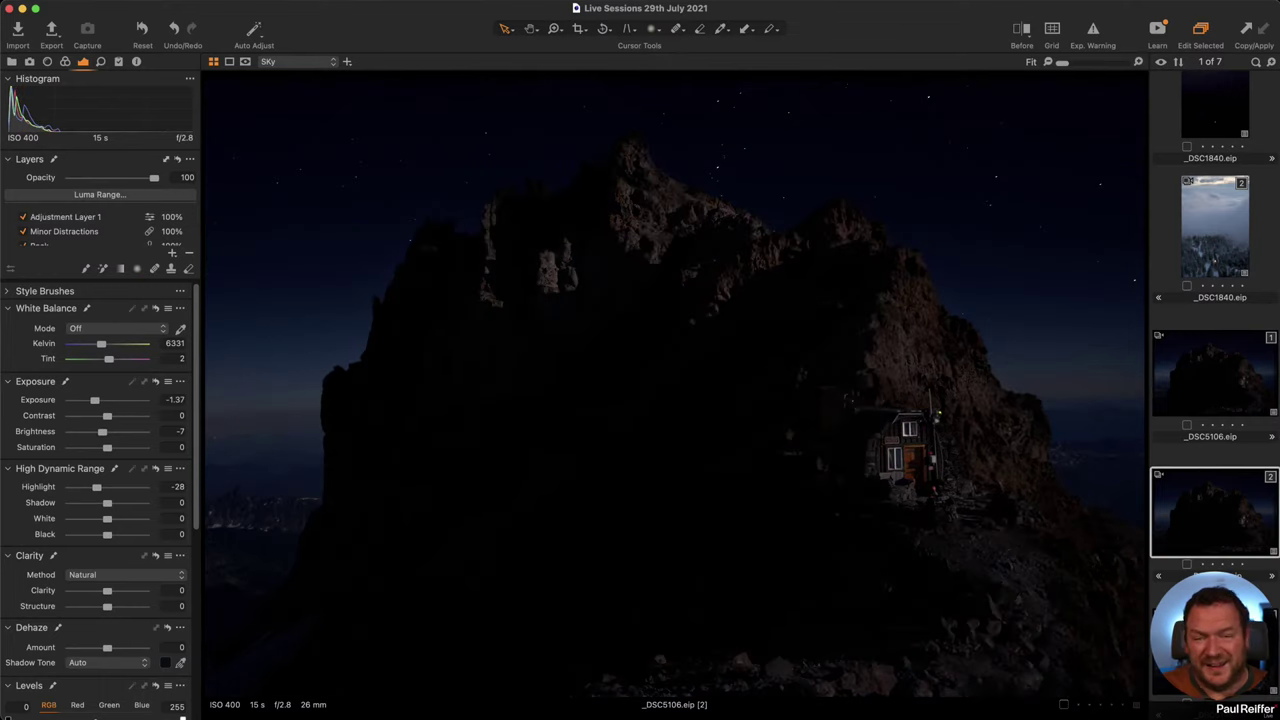
pyautogui.click(1205, 630)
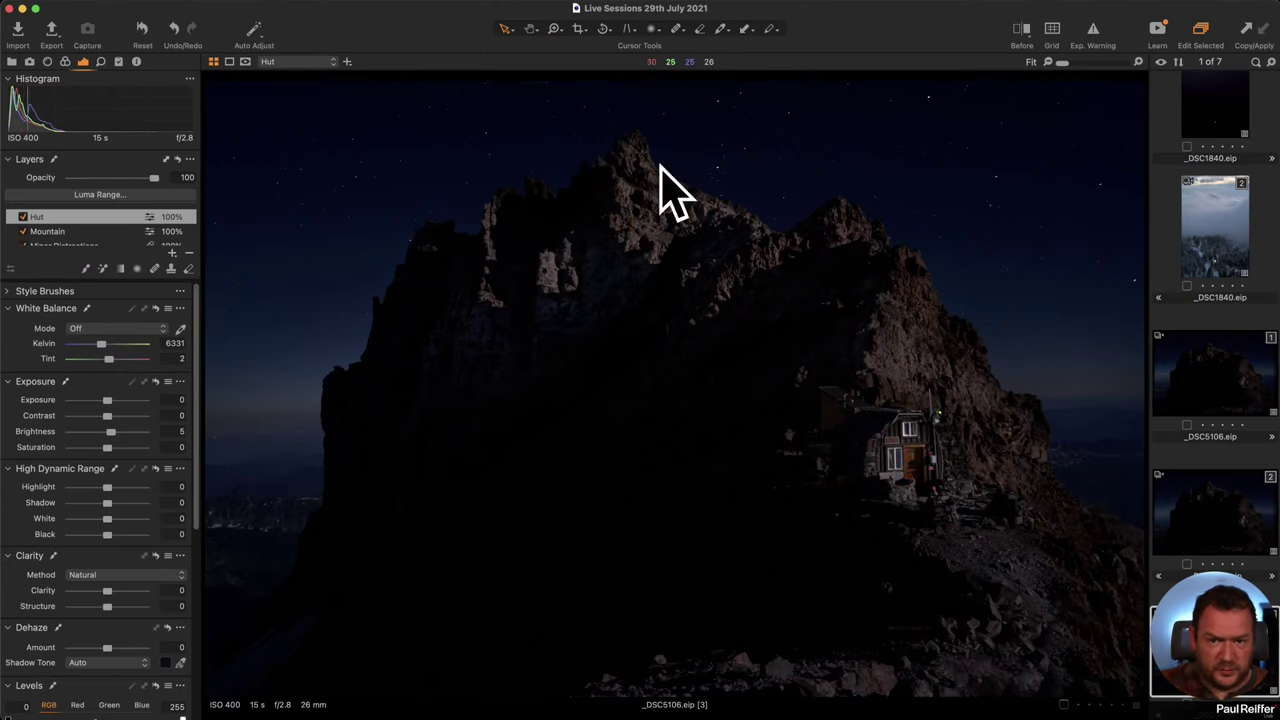
pyautogui.click(64, 231)
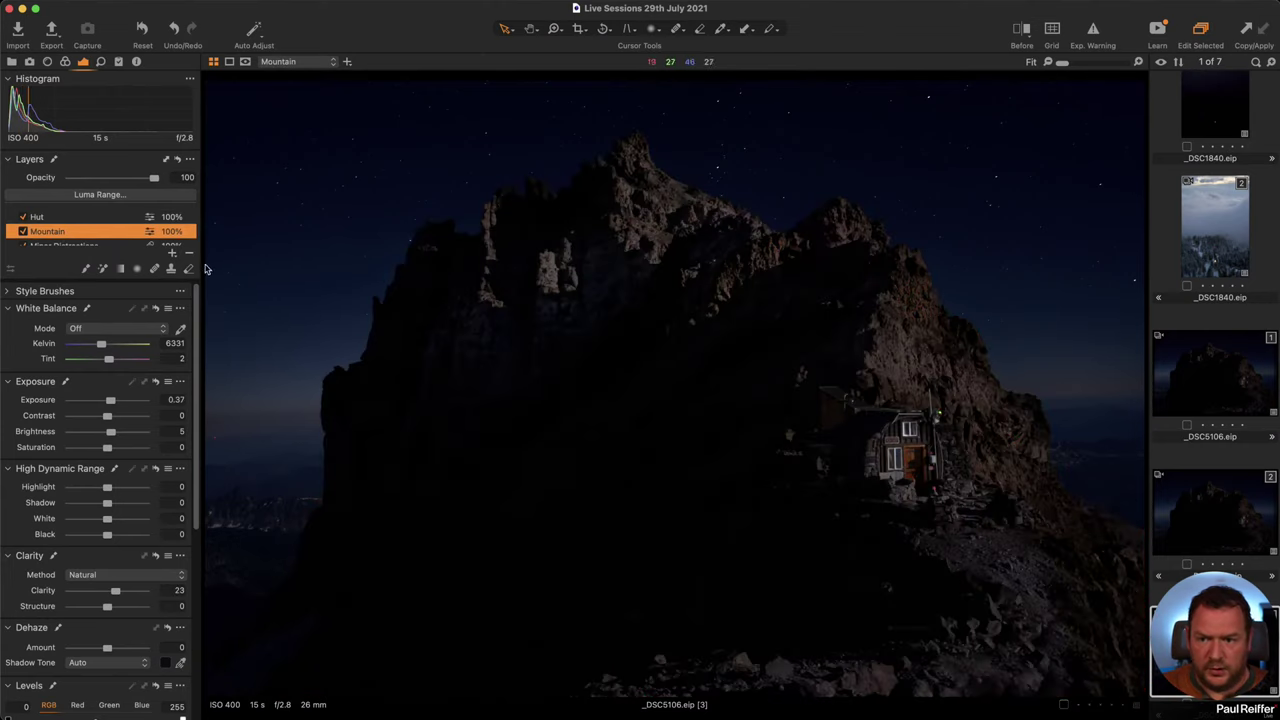
# - Erase the Mountain mask at flow 10 over the upper-left sky, then compare variants 2 and 3
pyautogui.click(188, 268)
pyautogui.rightClick(617, 250)
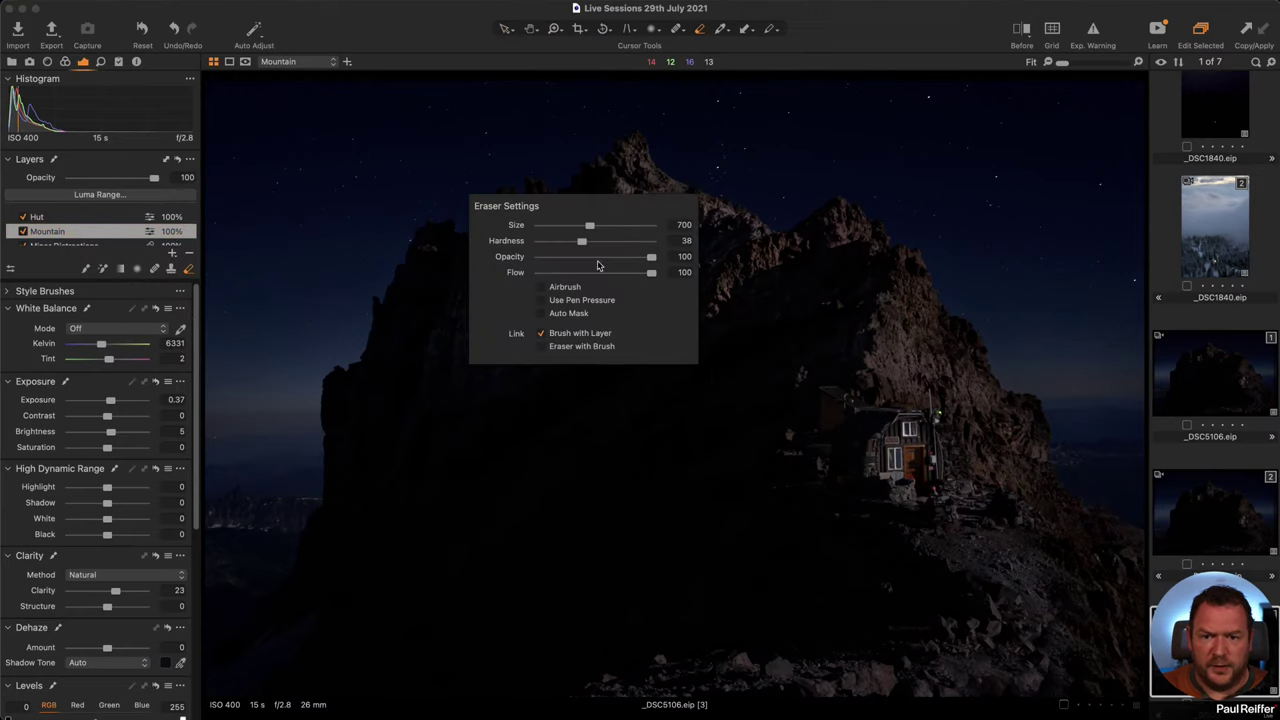
pyautogui.moveTo(648, 278); pyautogui.dragTo(549, 273)
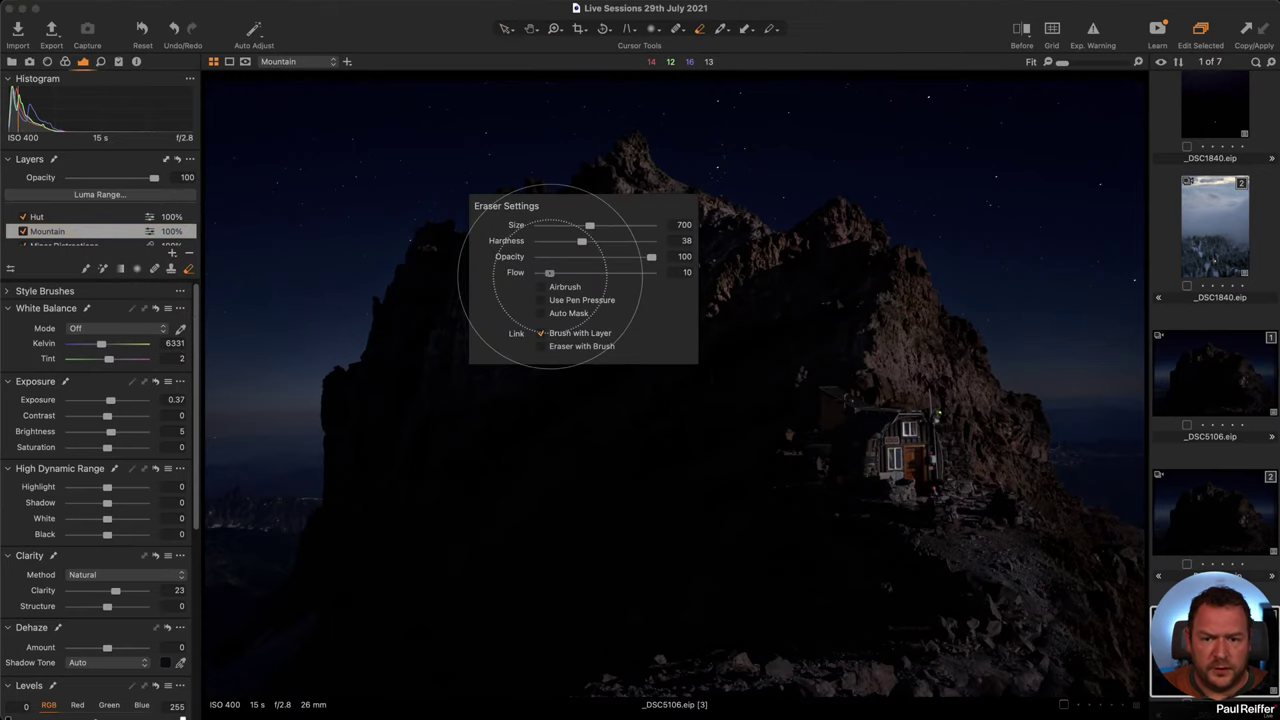
pyautogui.rightClick(585, 135)
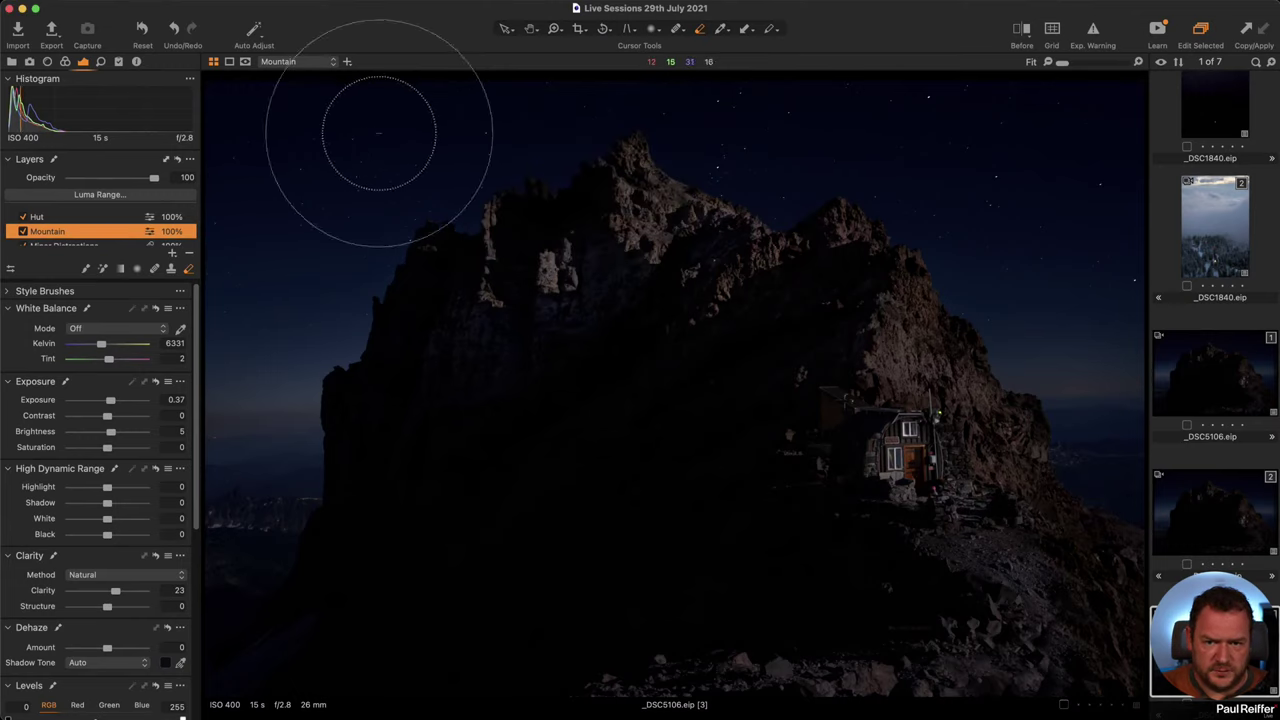
pyautogui.moveTo(371, 129); pyautogui.dragTo(543, 168)
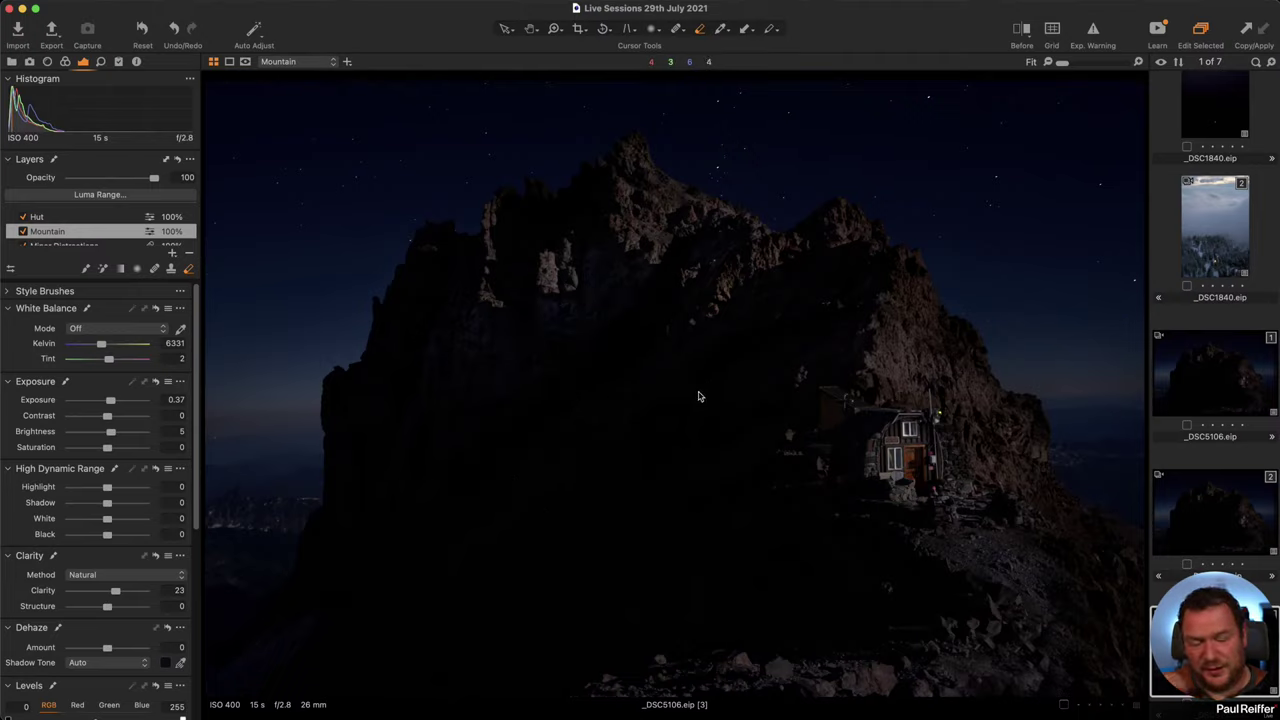
pyautogui.press('Up')
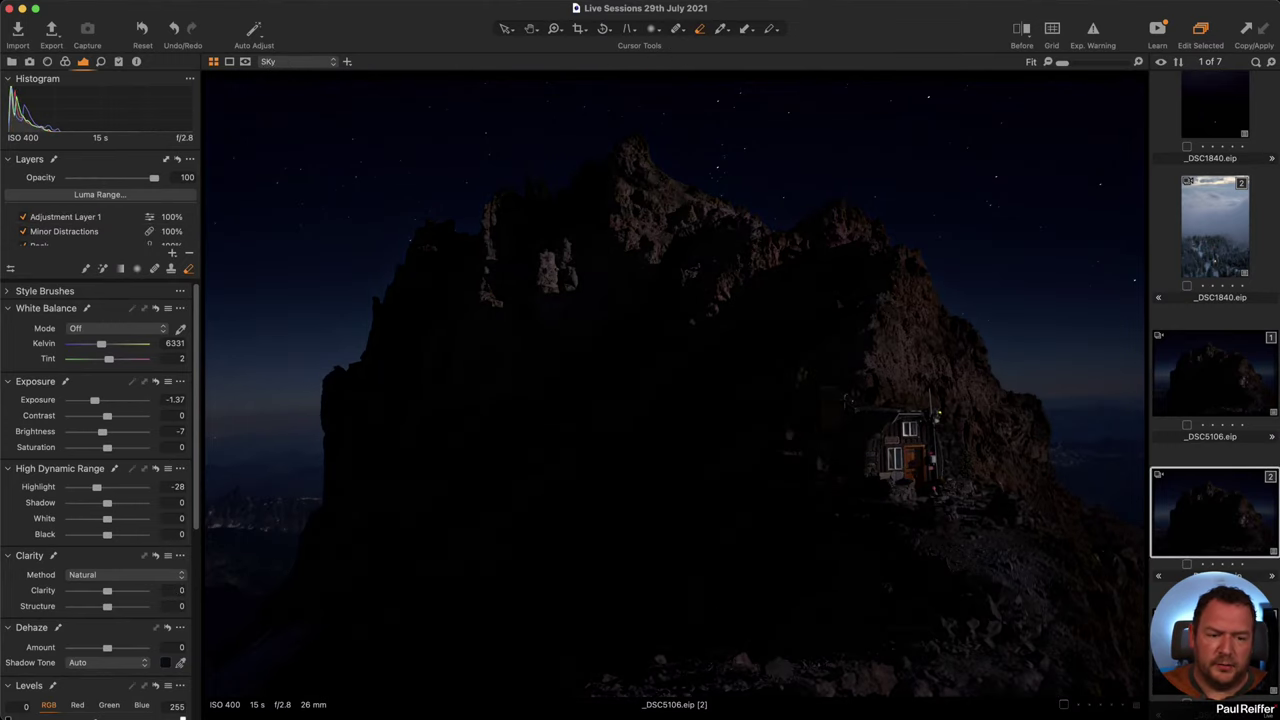
pyautogui.press('Down')
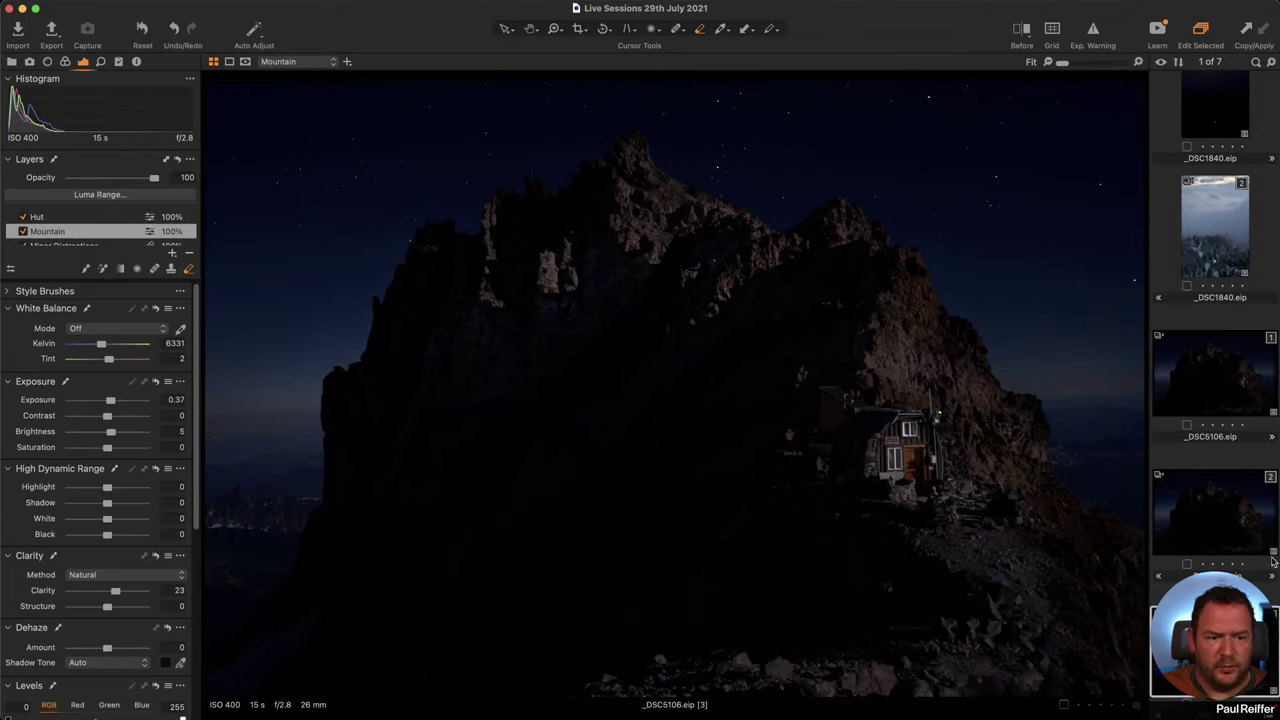
pyautogui.keyDown('super'); pyautogui.click(1230, 519); pyautogui.keyUp('super')
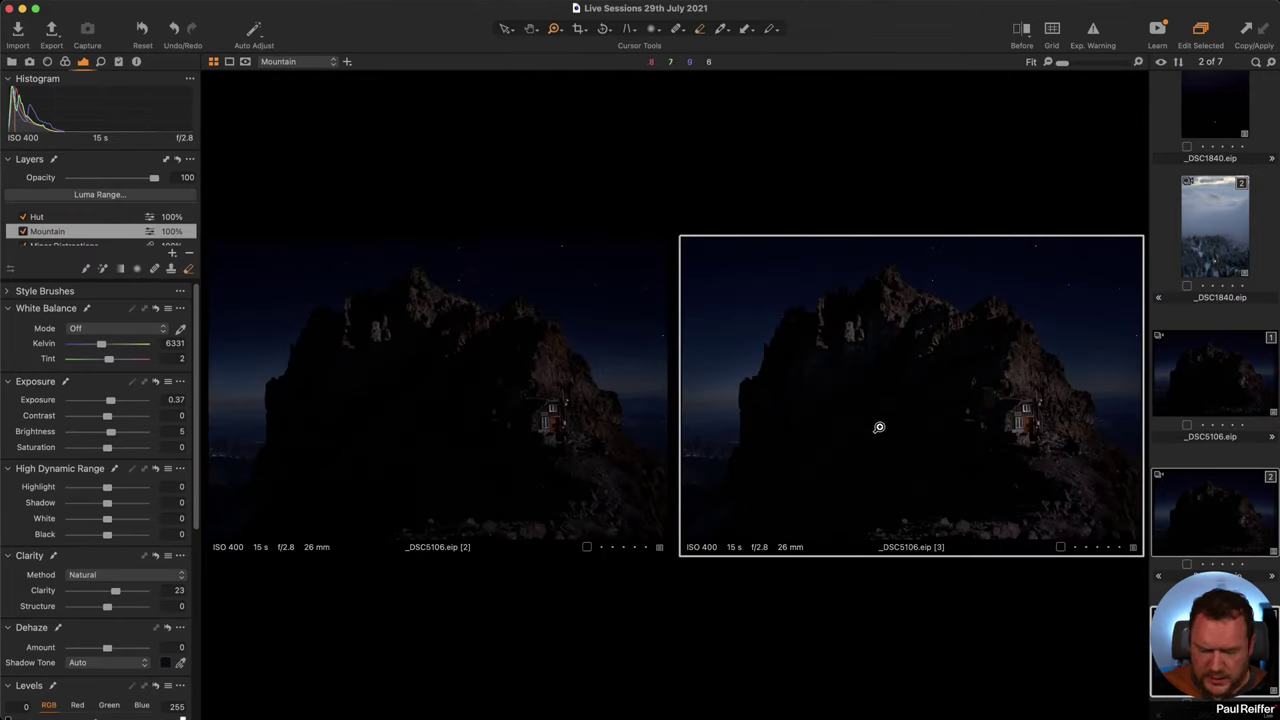
pyautogui.click(855, 389)
pyautogui.click(957, 429)
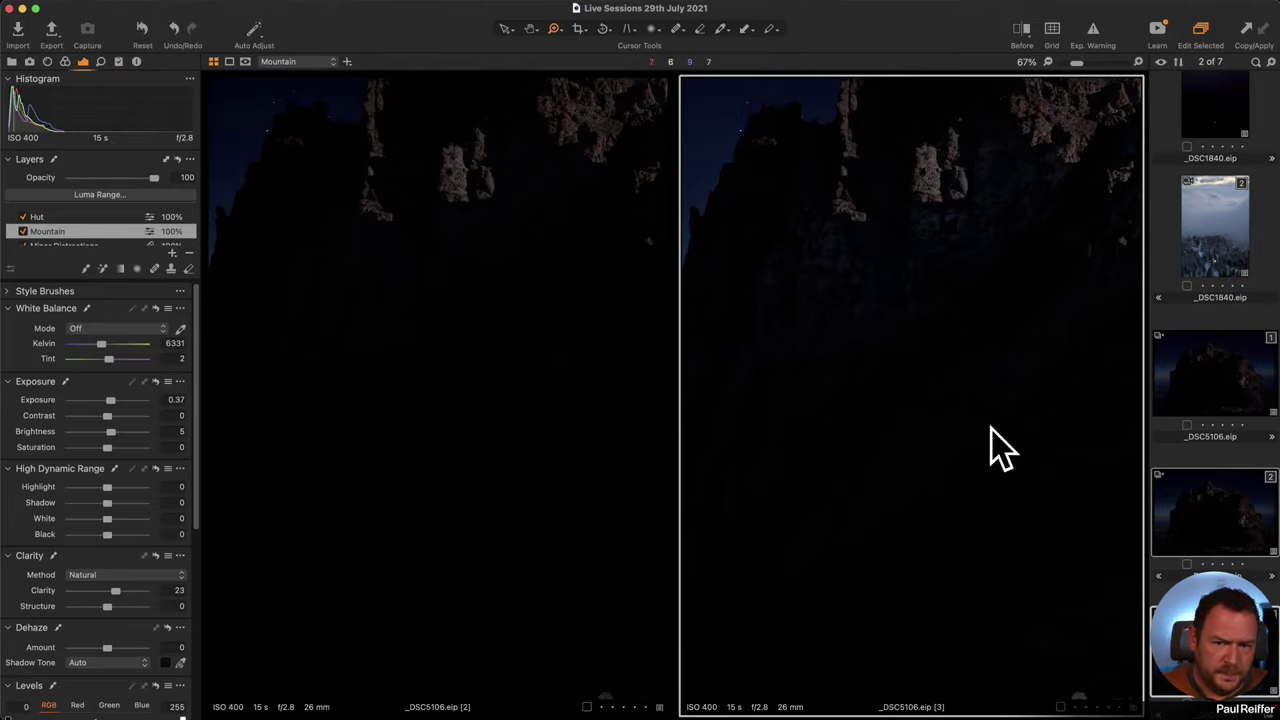
pyautogui.click(1203, 520)
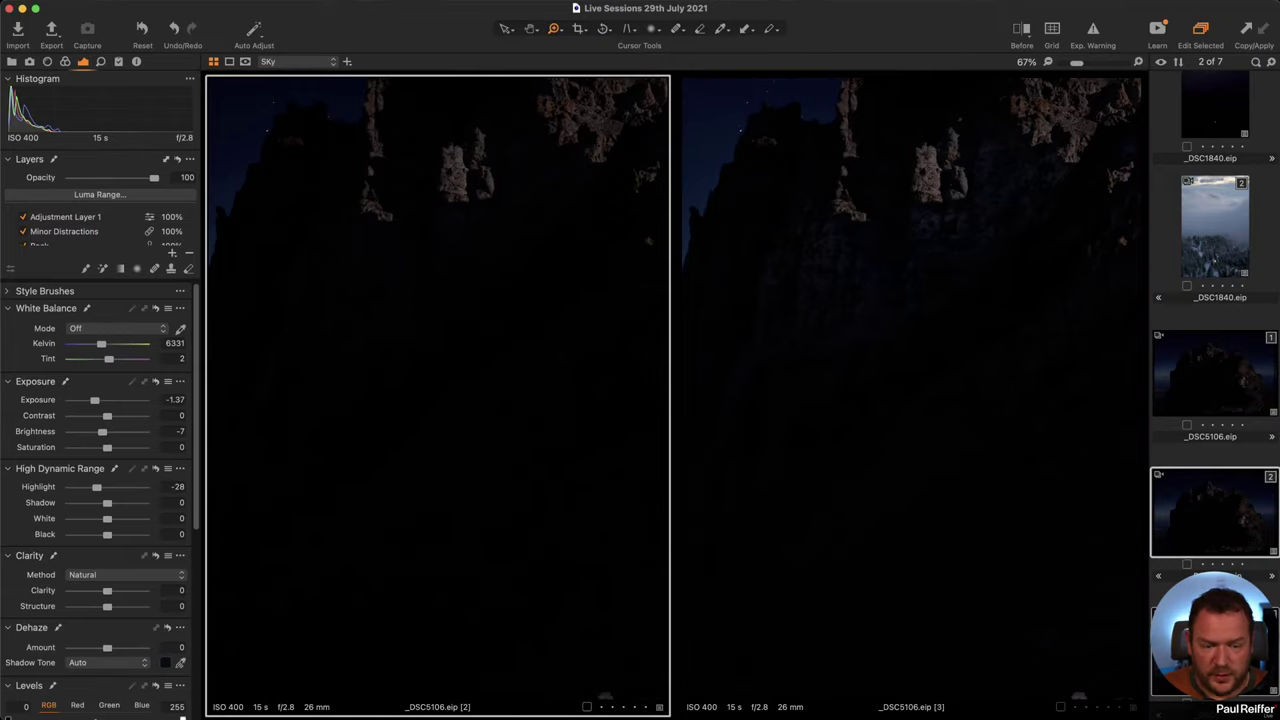
pyautogui.click(718, 386)
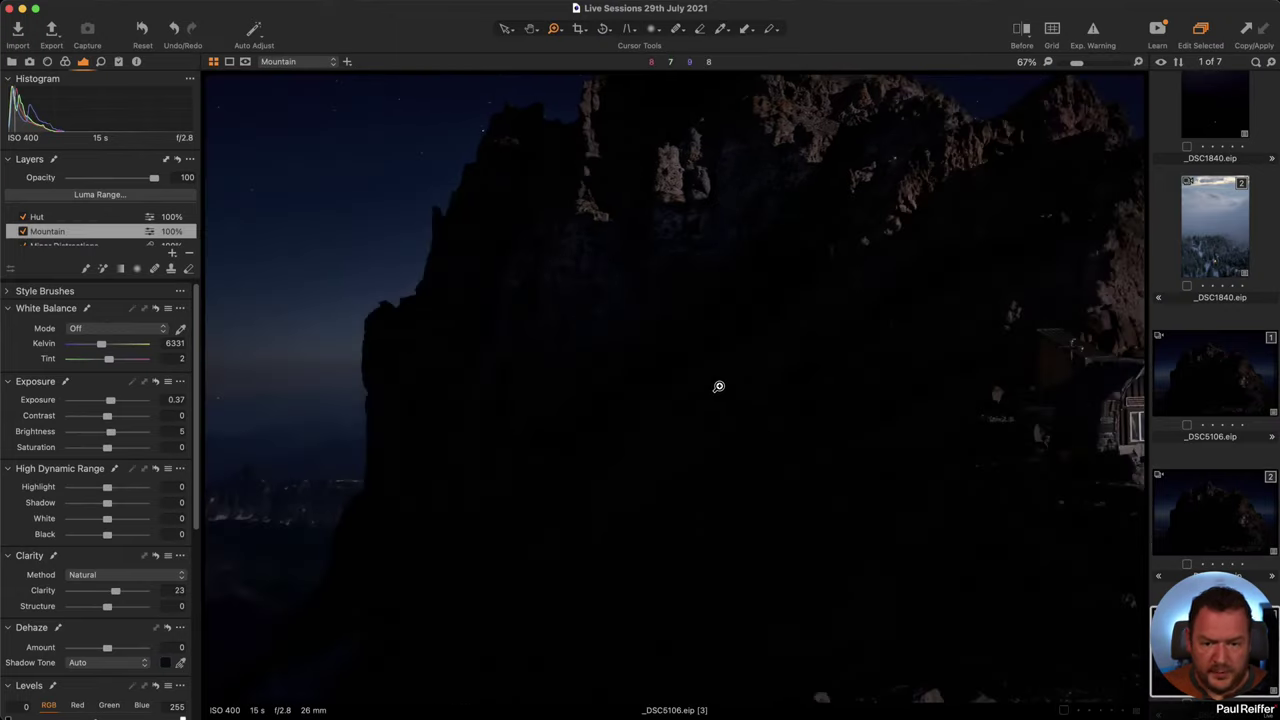
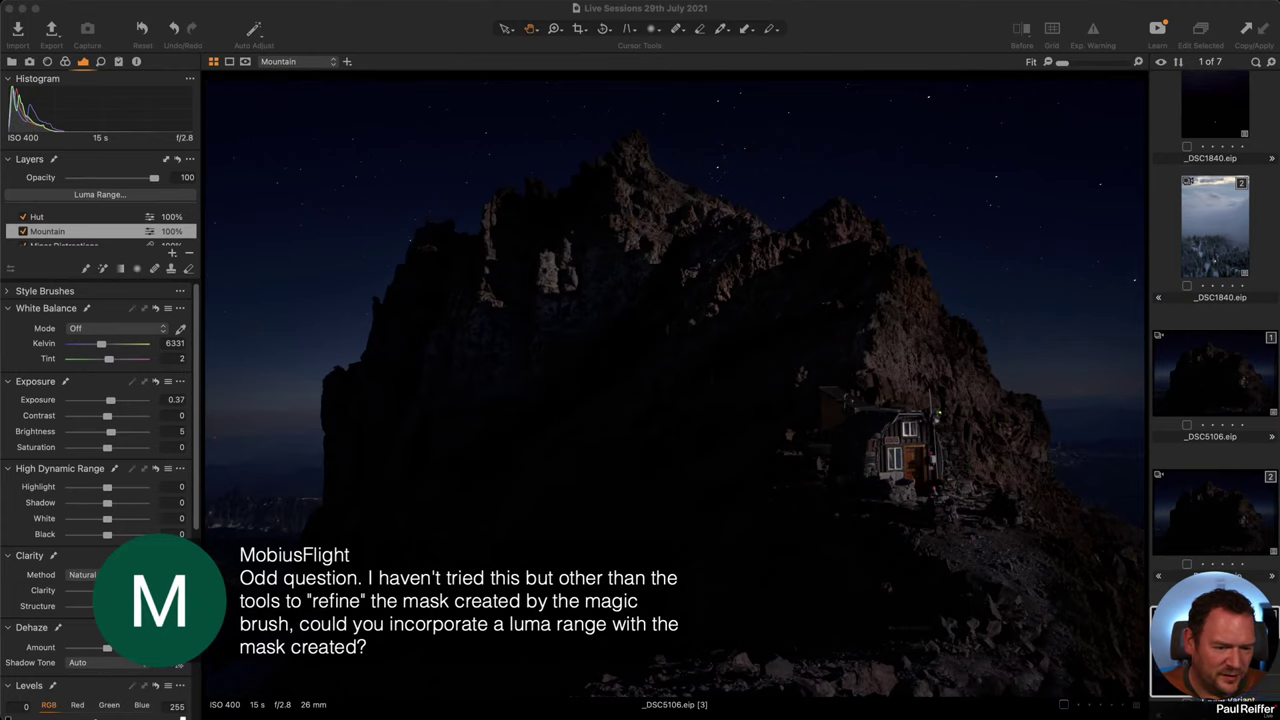
# - Clone the image into a new variant and show the Mountain layer's mask
pyautogui.press('F2')
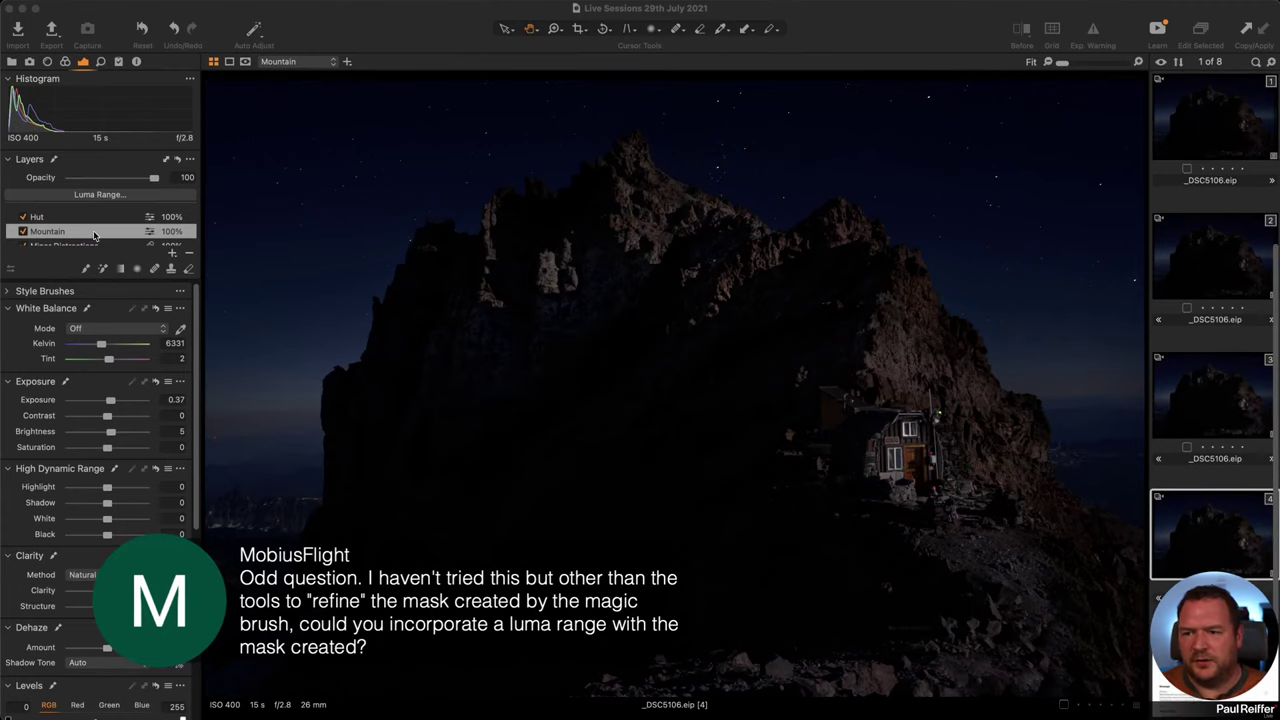
pyautogui.click(95, 235)
pyautogui.press('m')
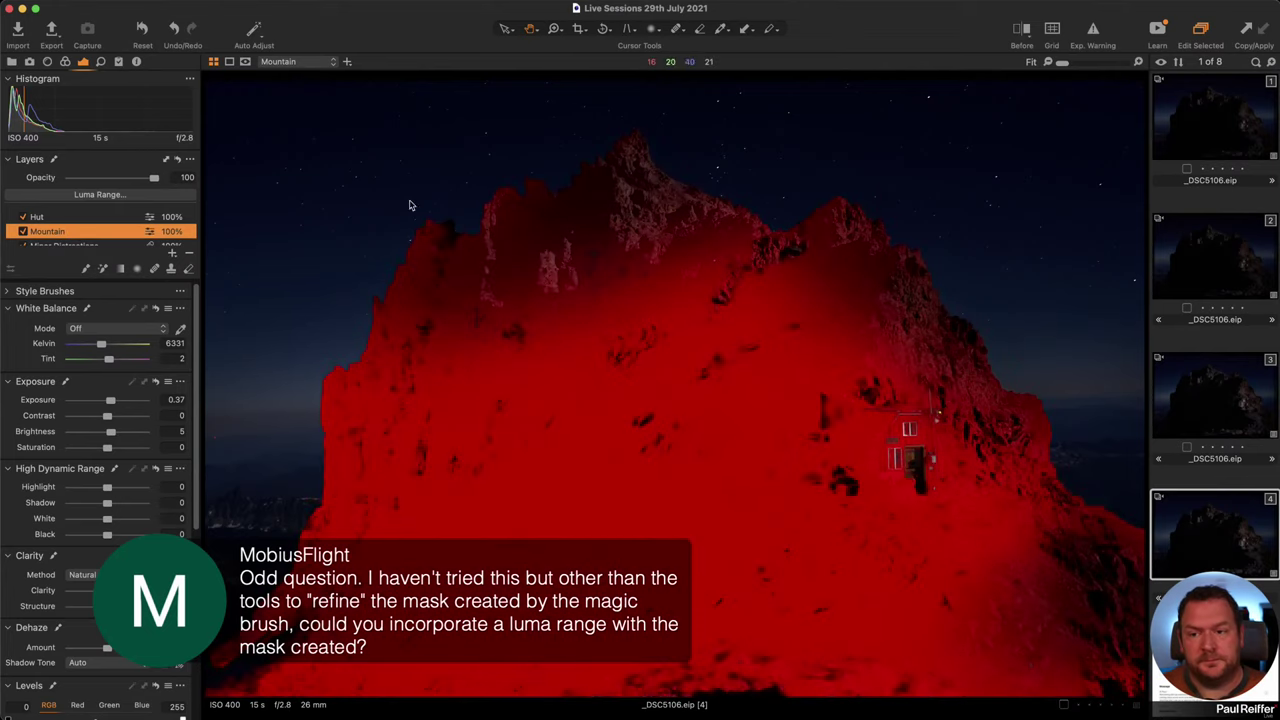
# - Try narrowing the mask's Luma Range handles, then cancel, keeping the full unrefined mask
pyautogui.click(97, 194)
pyautogui.moveTo(596, 307); pyautogui.dragTo(518, 316)
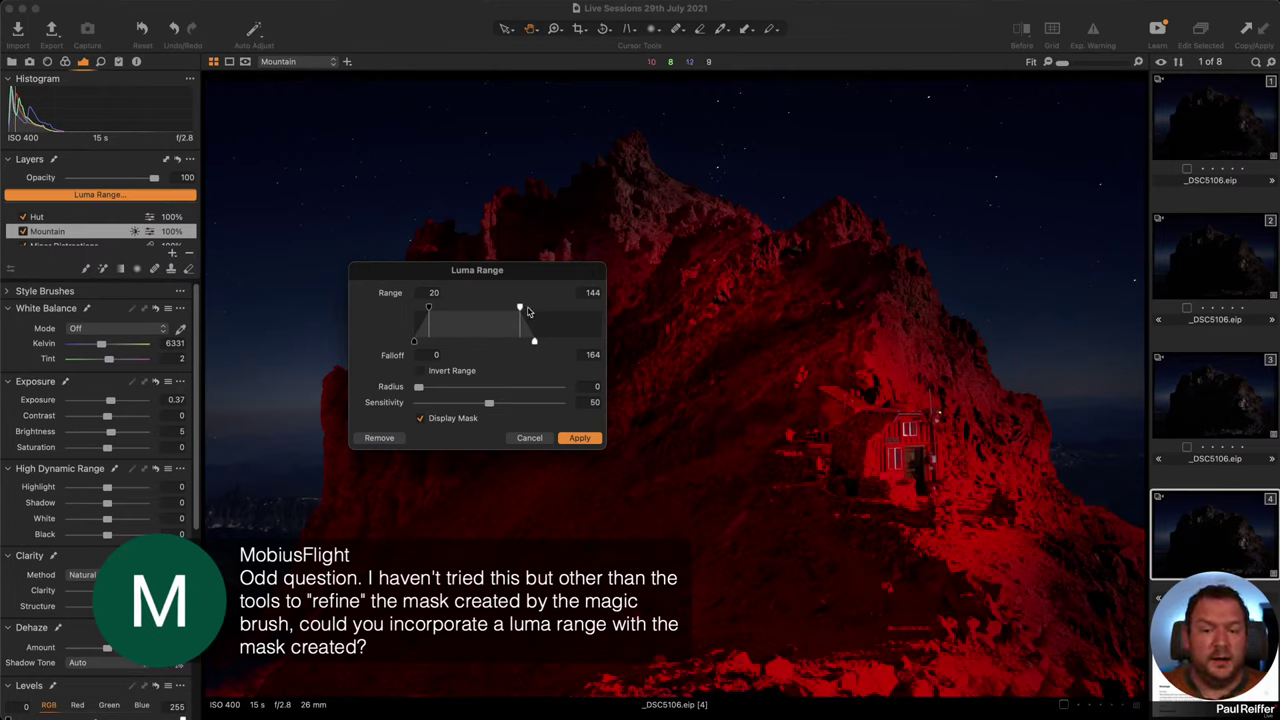
pyautogui.moveTo(528, 312); pyautogui.dragTo(589, 311)
pyautogui.moveTo(430, 310)
pyautogui.mouseDown()
pyautogui.moveTo(479, 315)
pyautogui.moveTo(430, 318)
pyautogui.mouseUp()
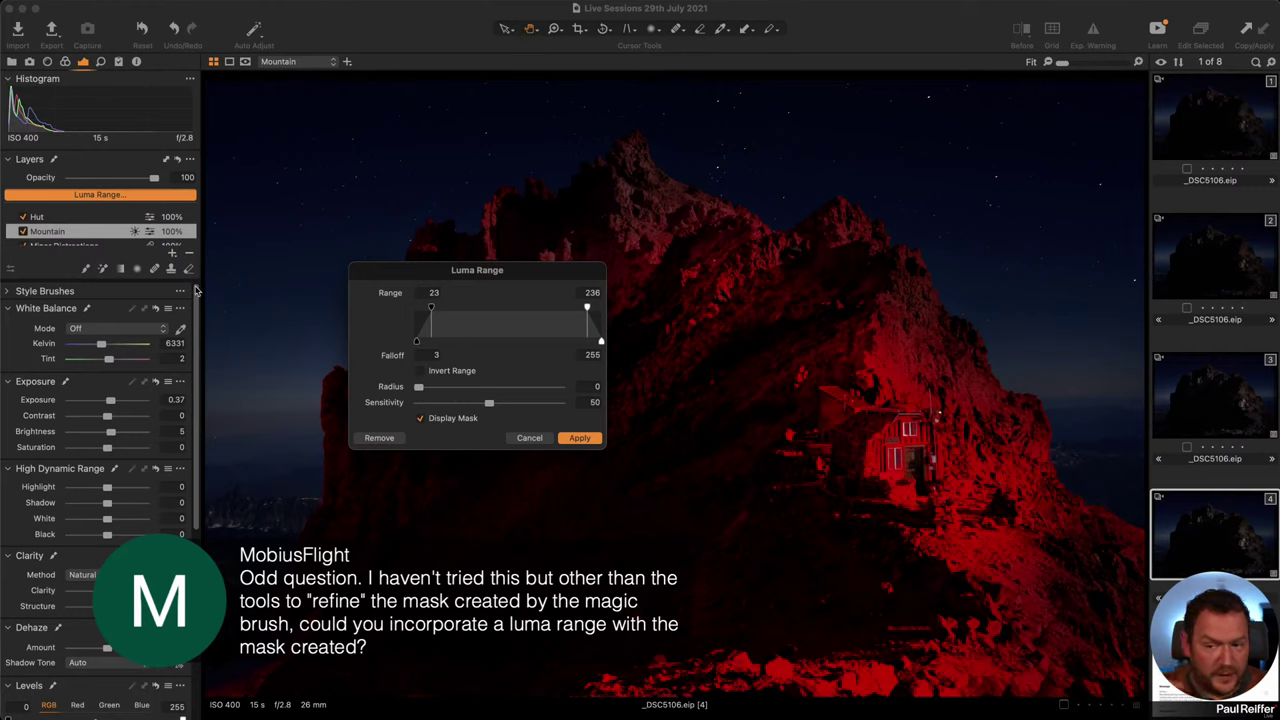
pyautogui.click(541, 441)
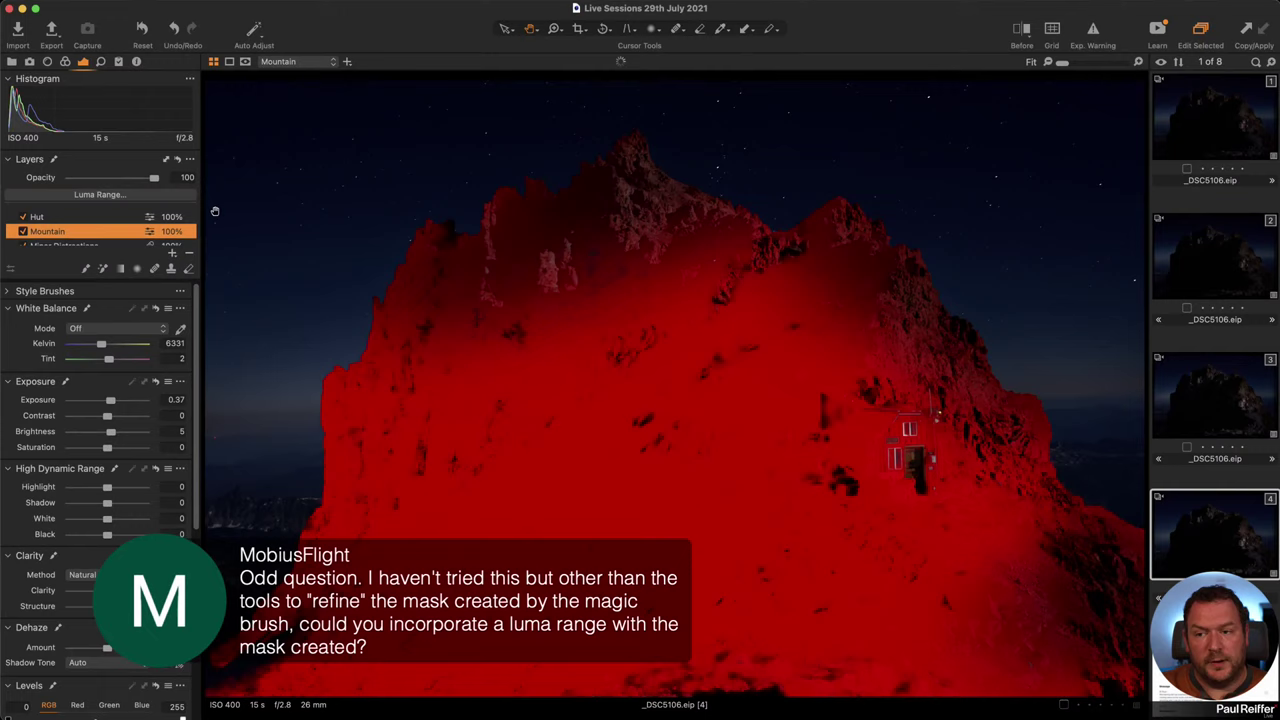
# - Look over the Mountain layer's mask options and the Magic Brush settings
pyautogui.rightClick(82, 234)
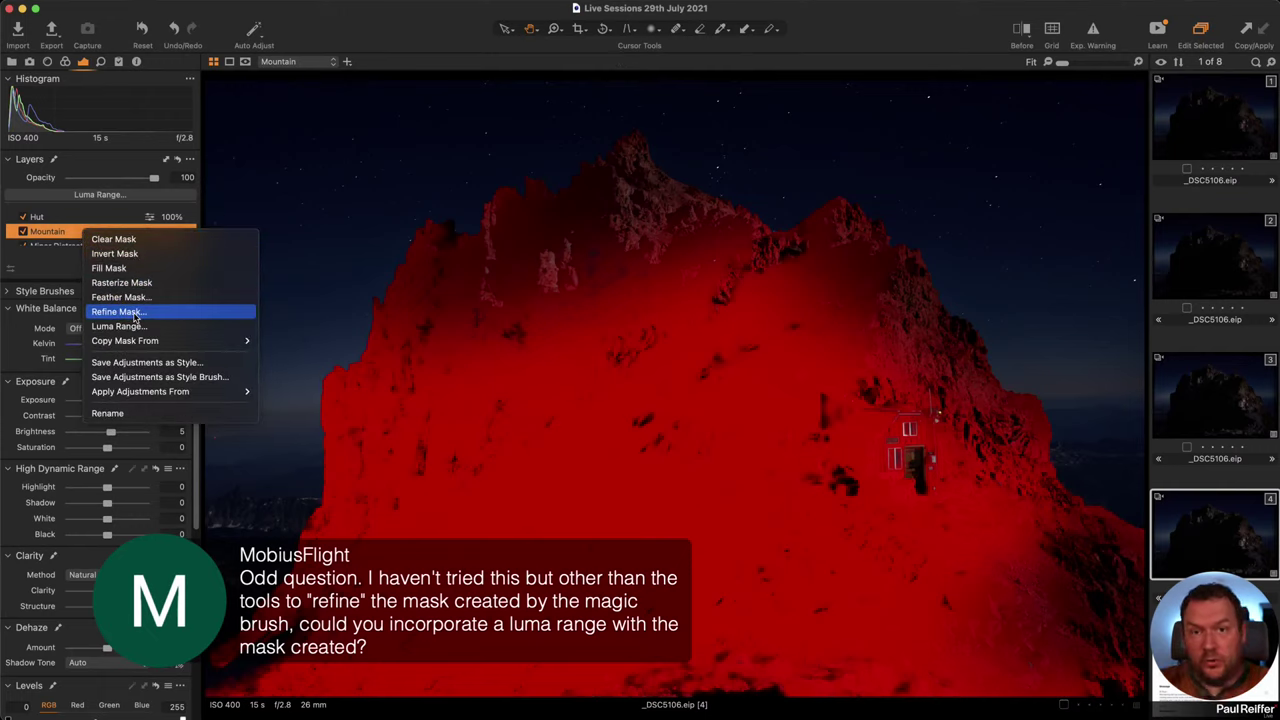
pyautogui.click(350, 198)
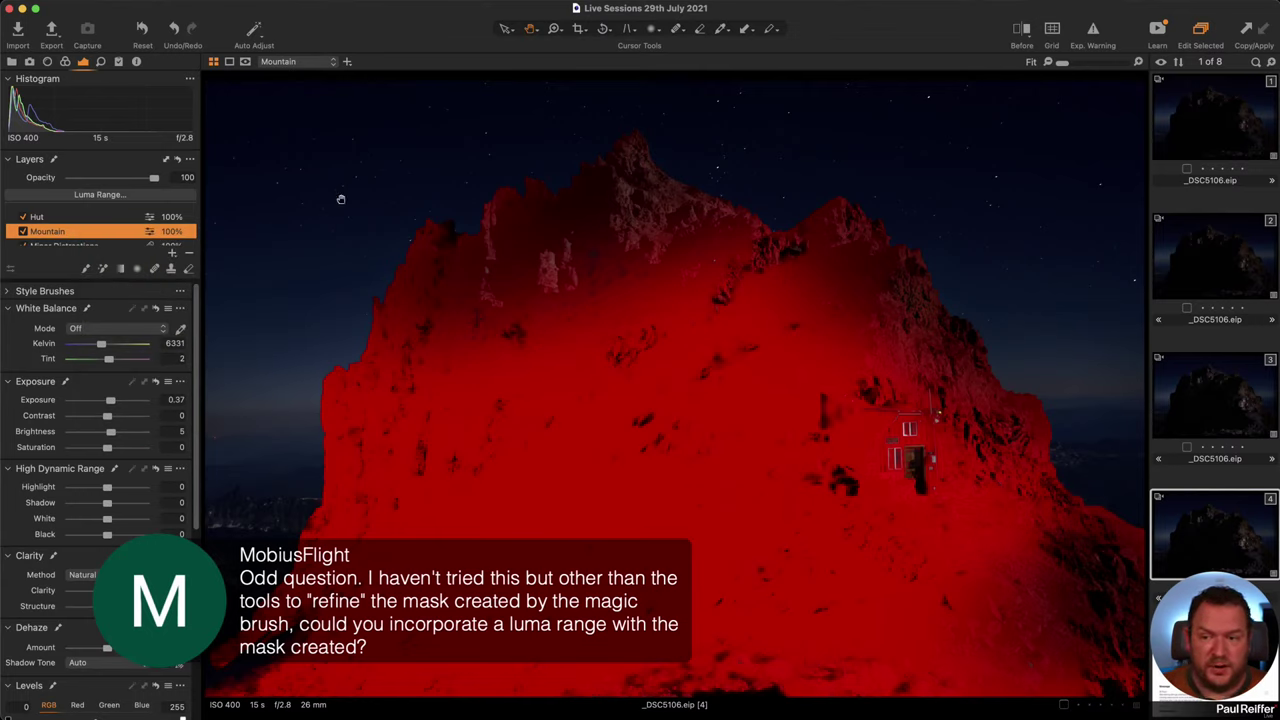
pyautogui.click(104, 270)
pyautogui.rightClick(342, 244)
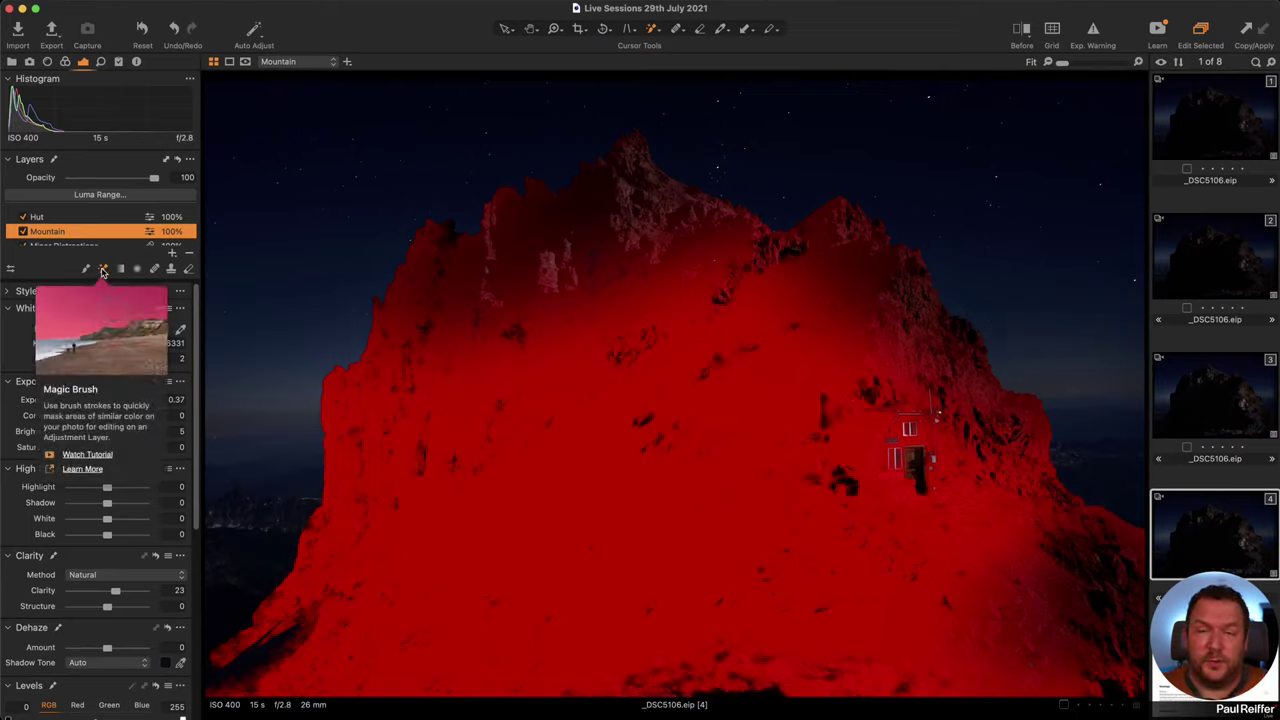
# - Invert the Mountain layer's mask, then delete the trial variant 4
pyautogui.rightClick(94, 235)
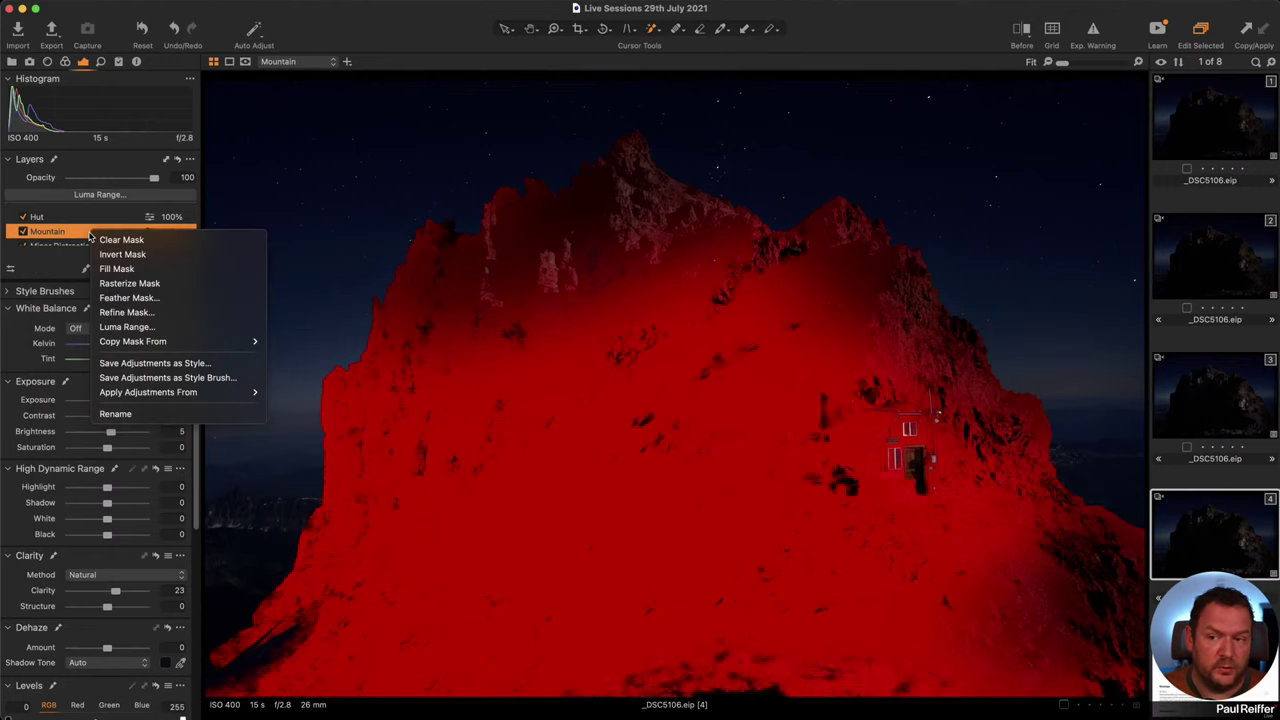
pyautogui.click(152, 255)
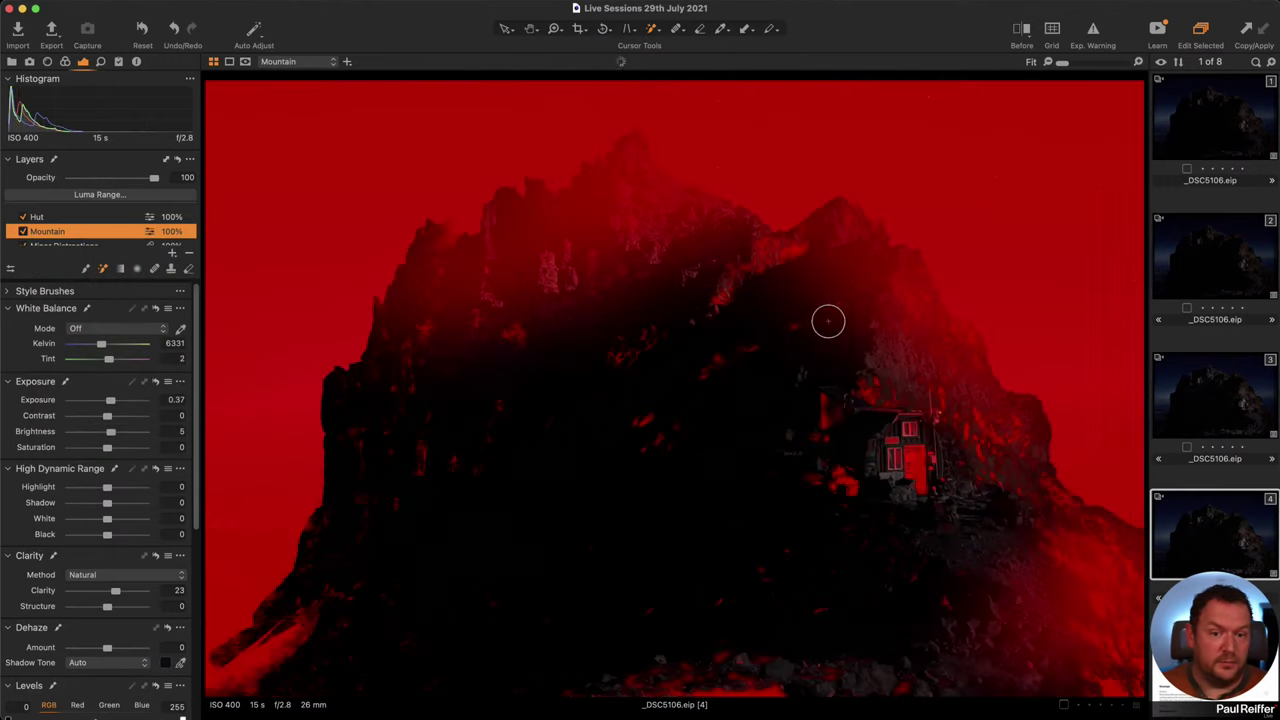
pyautogui.rightClick(76, 230)
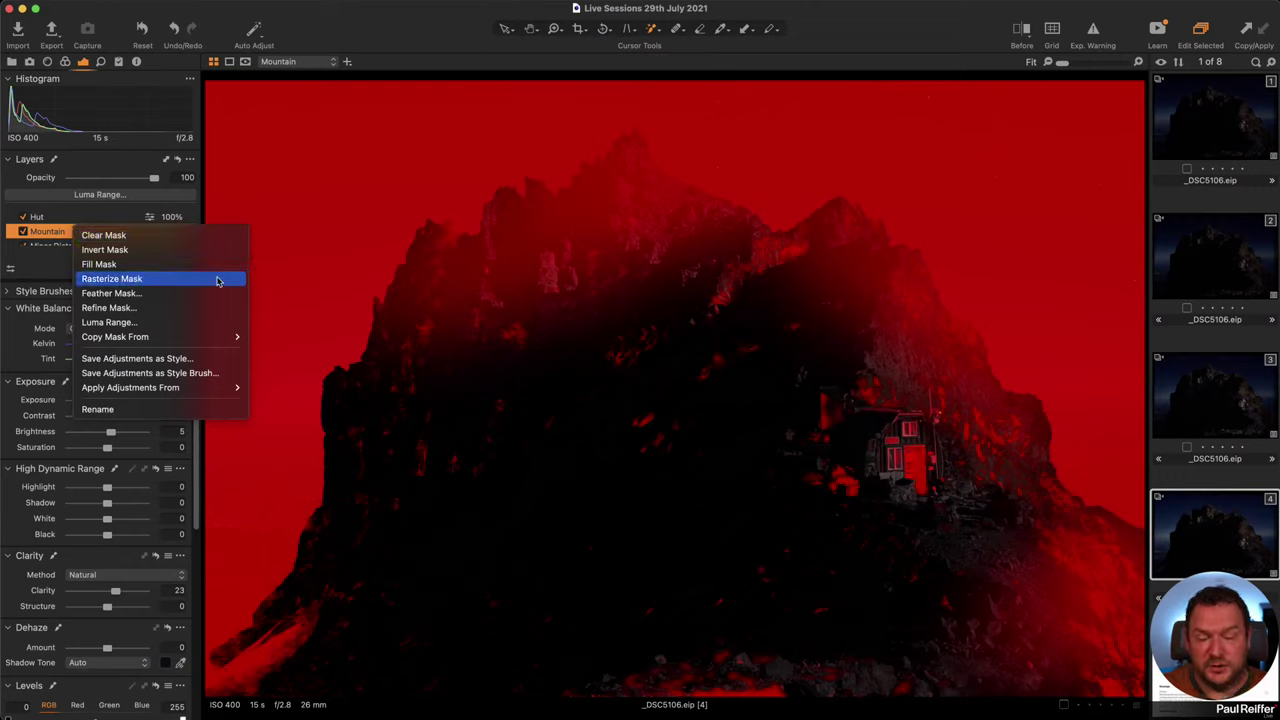
pyautogui.click(390, 40)
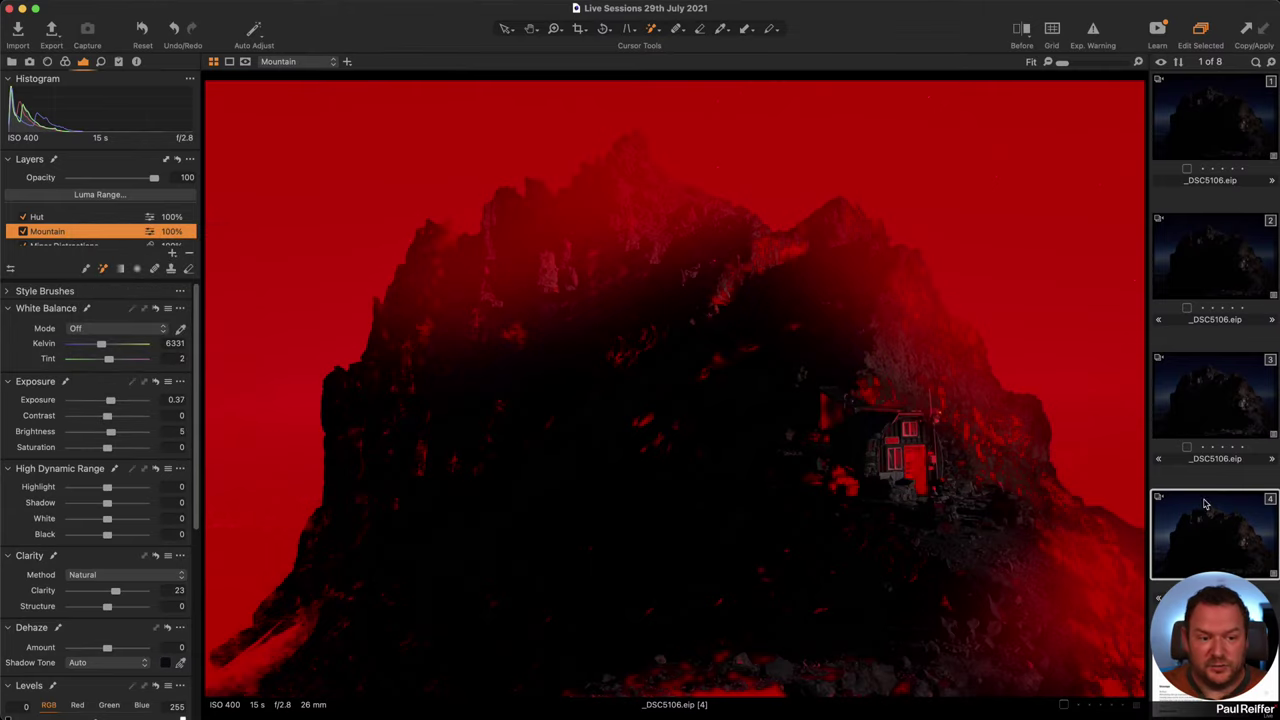
pyautogui.press('super+BackSpace')
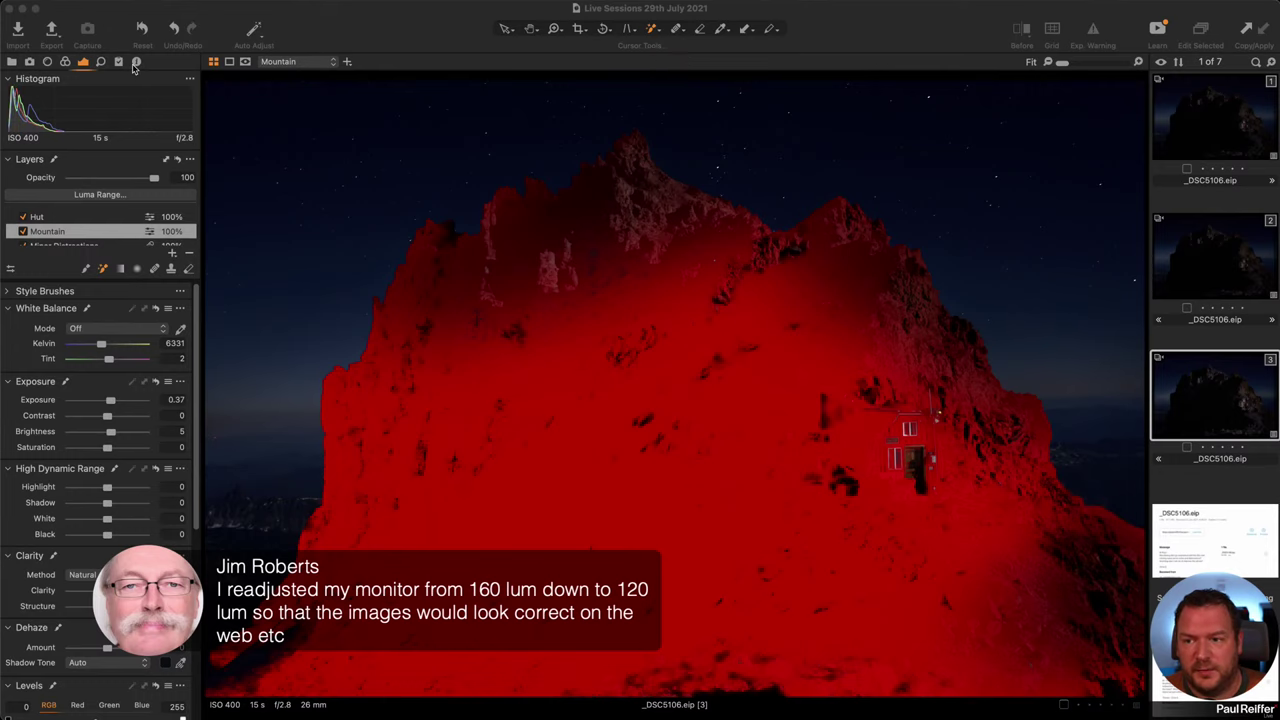
# - Open Export Images for _DSC5106 with the TIFF - Adobe RGB (1998) (8bit) recipe
pyautogui.click(55, 31)
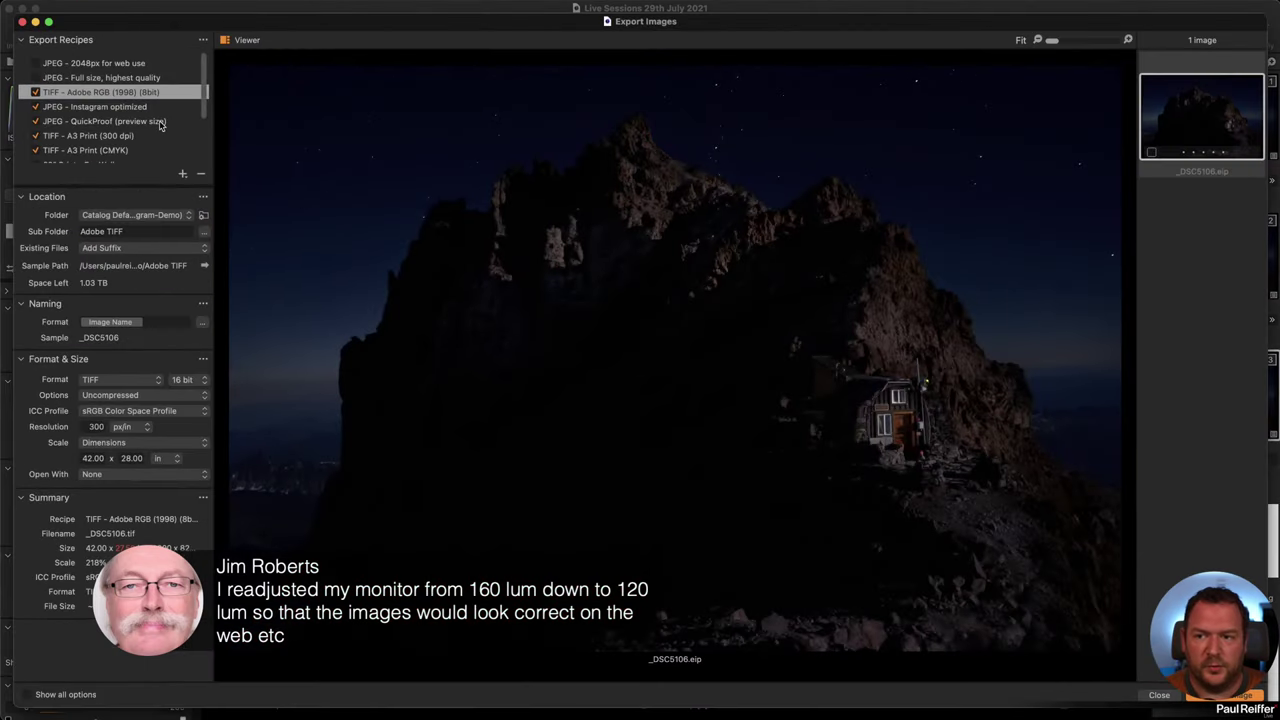
# - View the JPEG - Instagram optimized recipe settings, then close Export Images
pyautogui.click(112, 106)
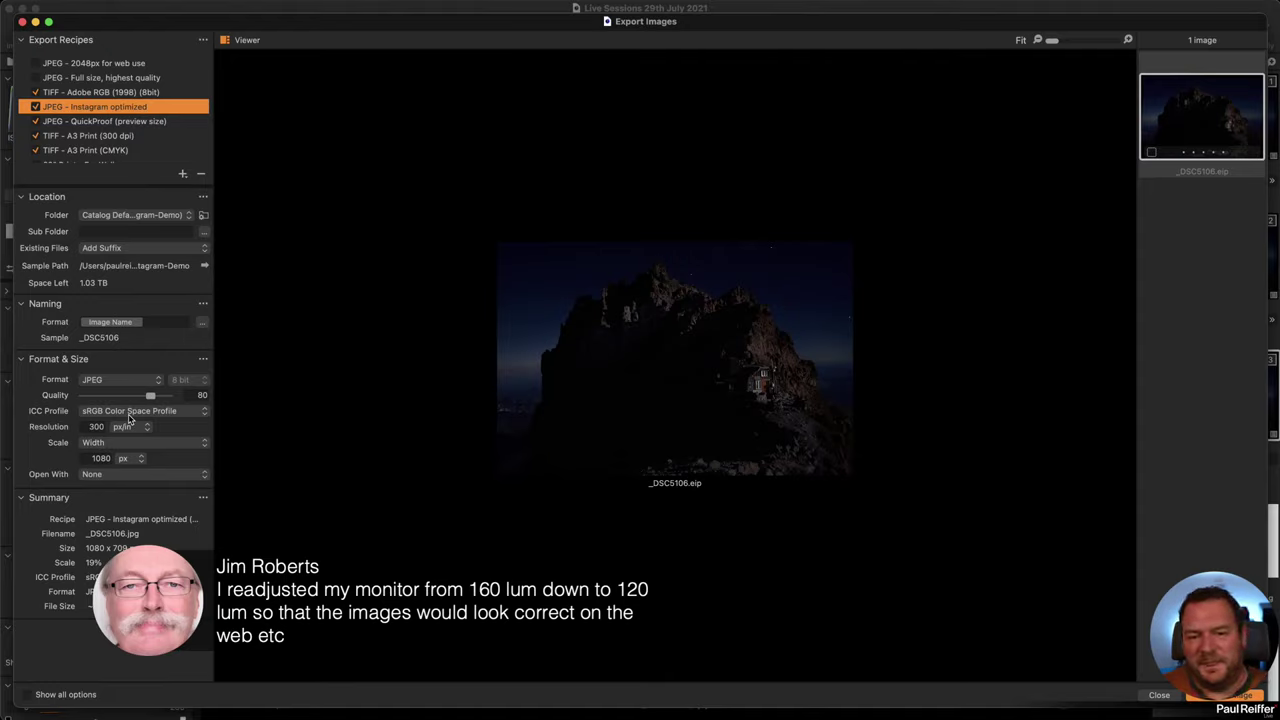
pyautogui.click(1159, 695)
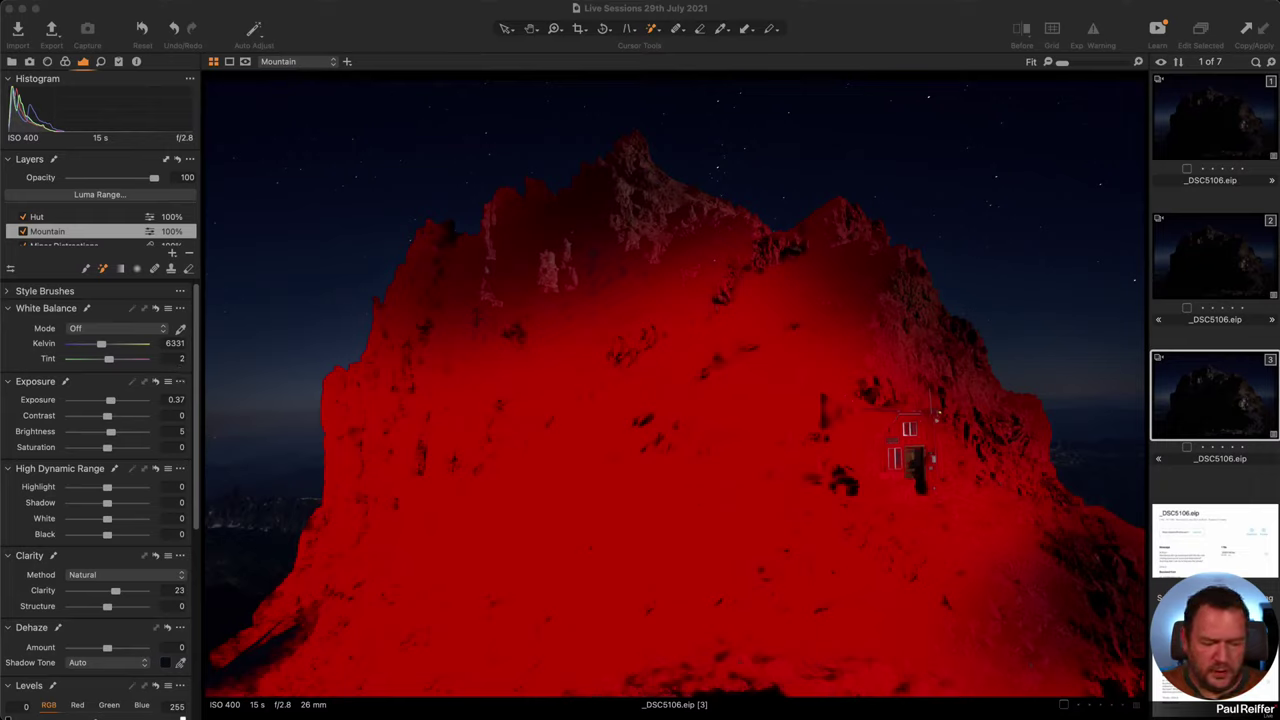
# - Open the LentilsBlooming@Castelluccio landscape from the user collection for editing
pyautogui.click(12, 62)
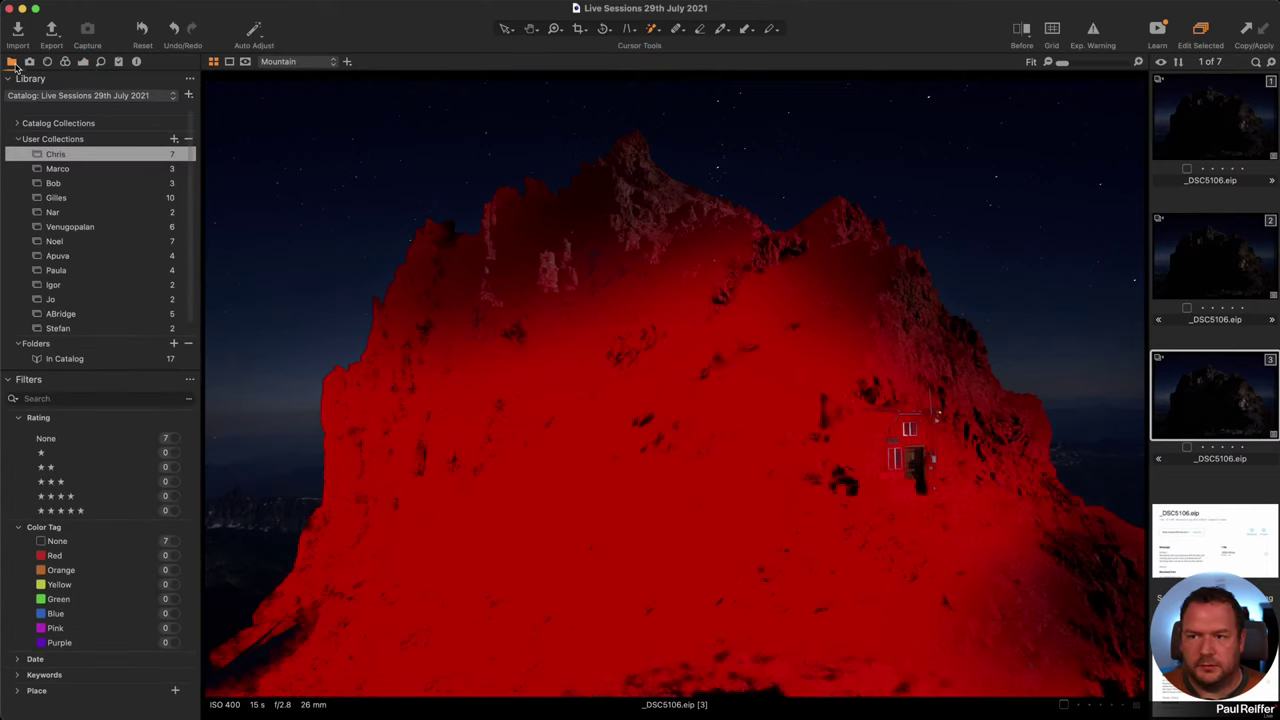
pyautogui.click(83, 169)
pyautogui.click(1233, 252)
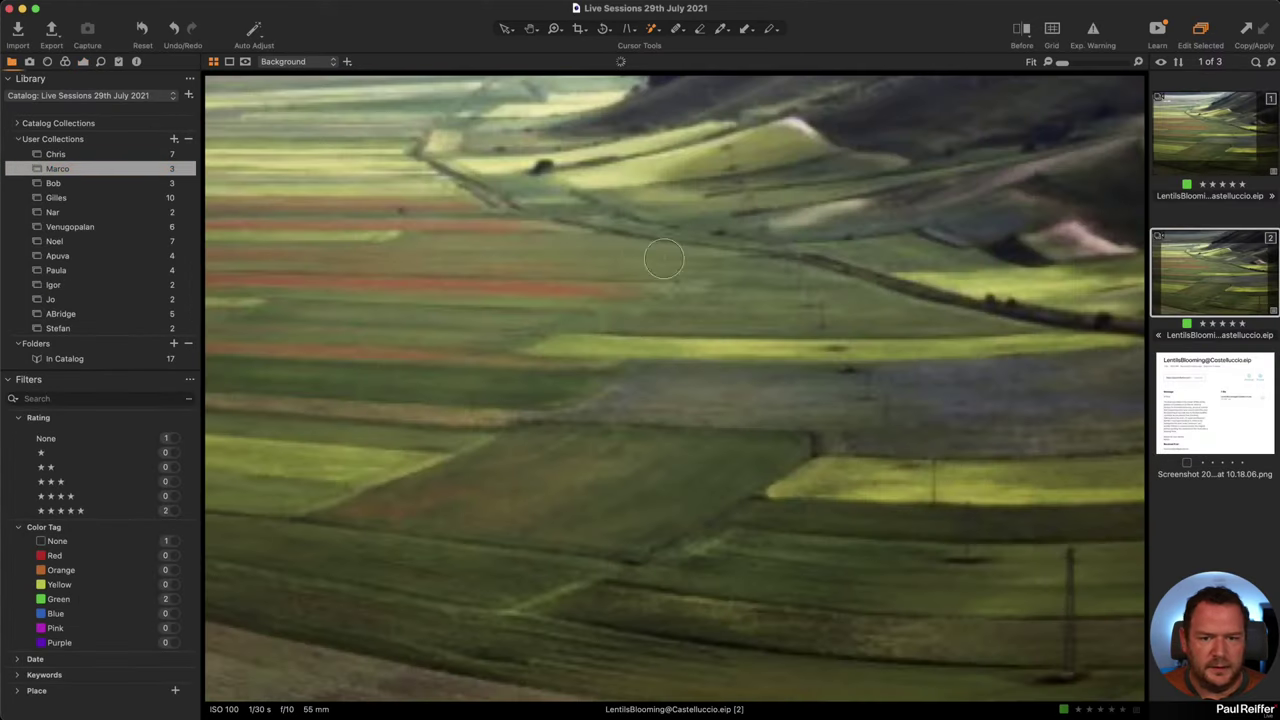
pyautogui.click(83, 62)
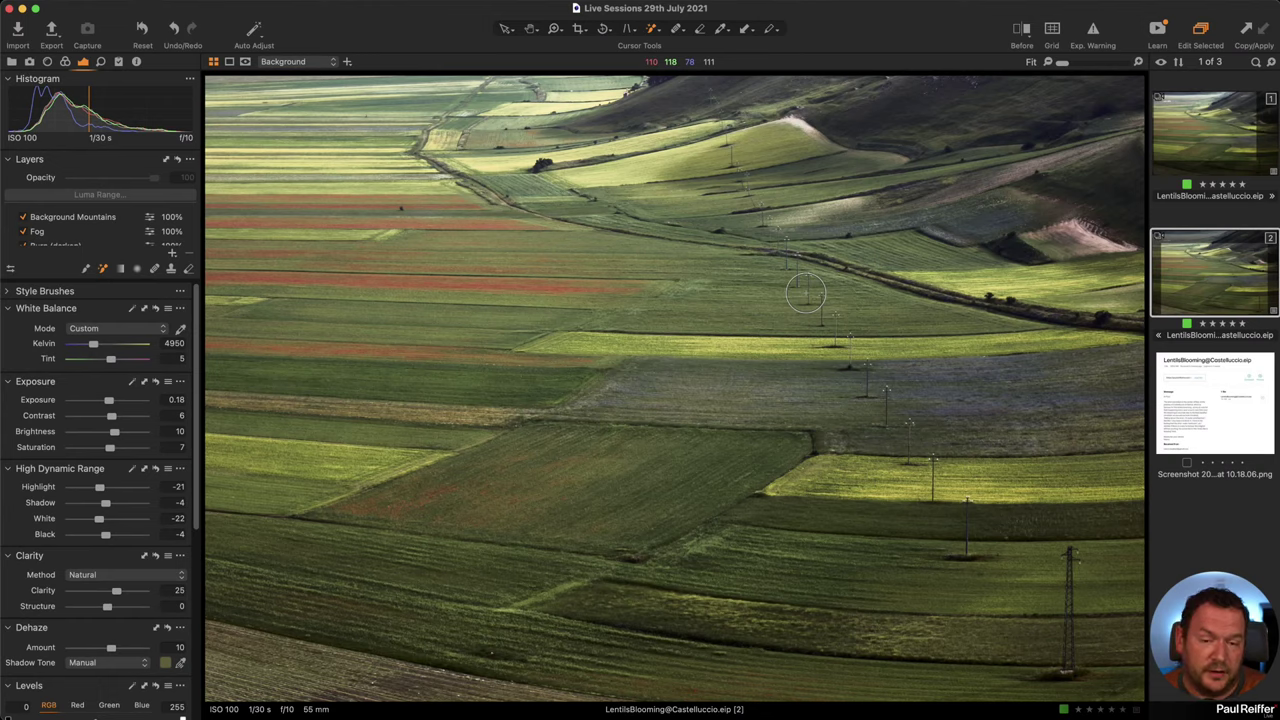
# - Compare the landscape's edits in Before/After view, sweeping the split divider across the fields
pyautogui.press('y')
pyautogui.moveTo(674, 386); pyautogui.dragTo(465, 450)
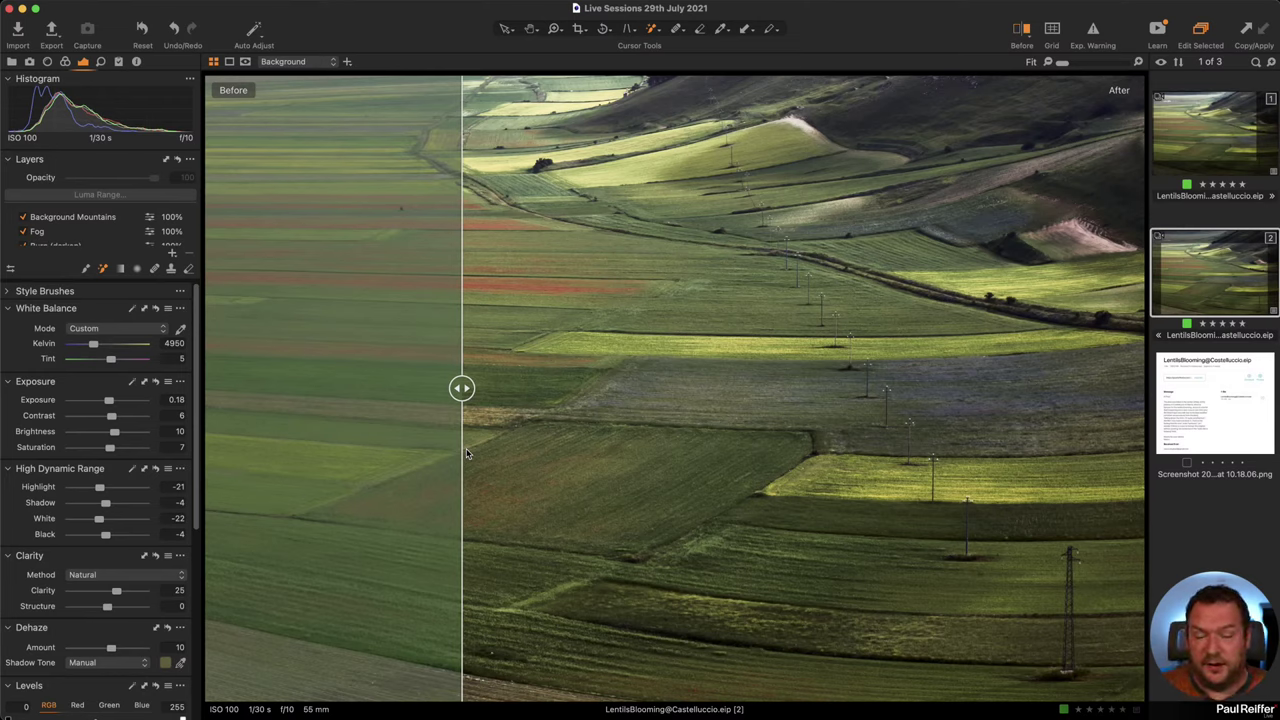
pyautogui.moveTo(466, 453); pyautogui.dragTo(588, 425)
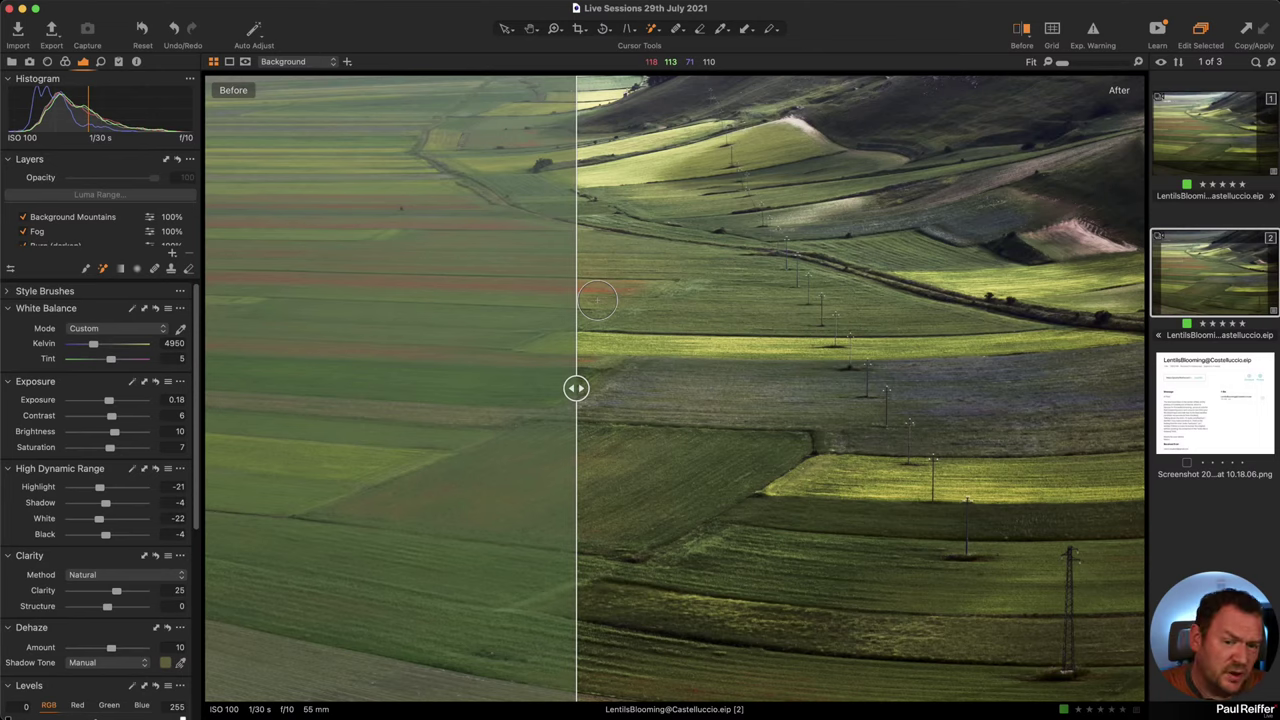
pyautogui.moveTo(576, 390); pyautogui.dragTo(206, 388)
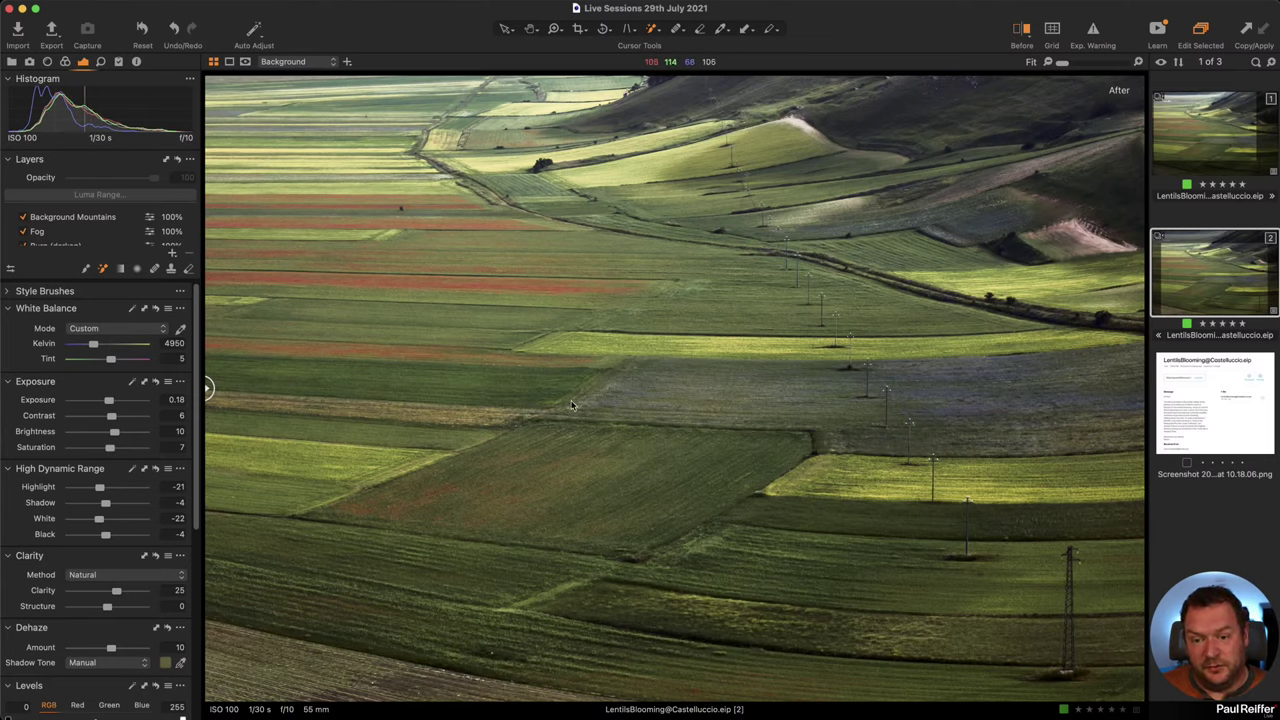
pyautogui.click(70, 231)
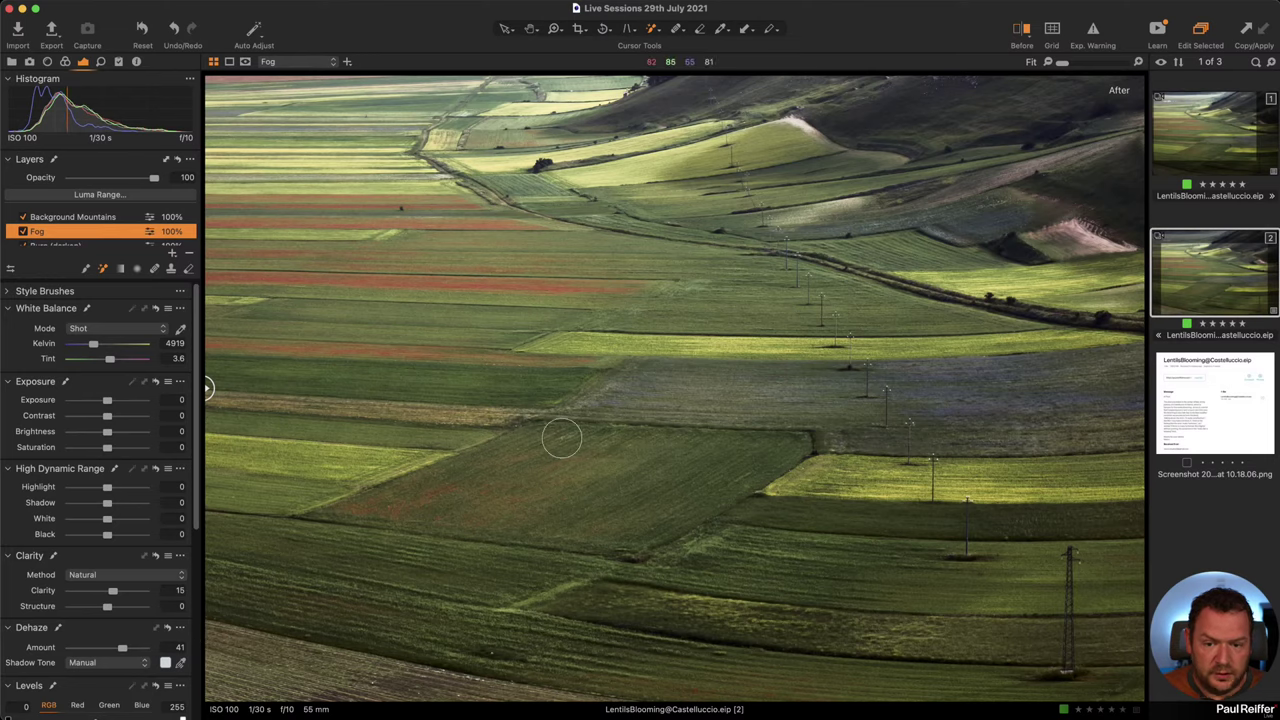
pyautogui.click(23, 231)
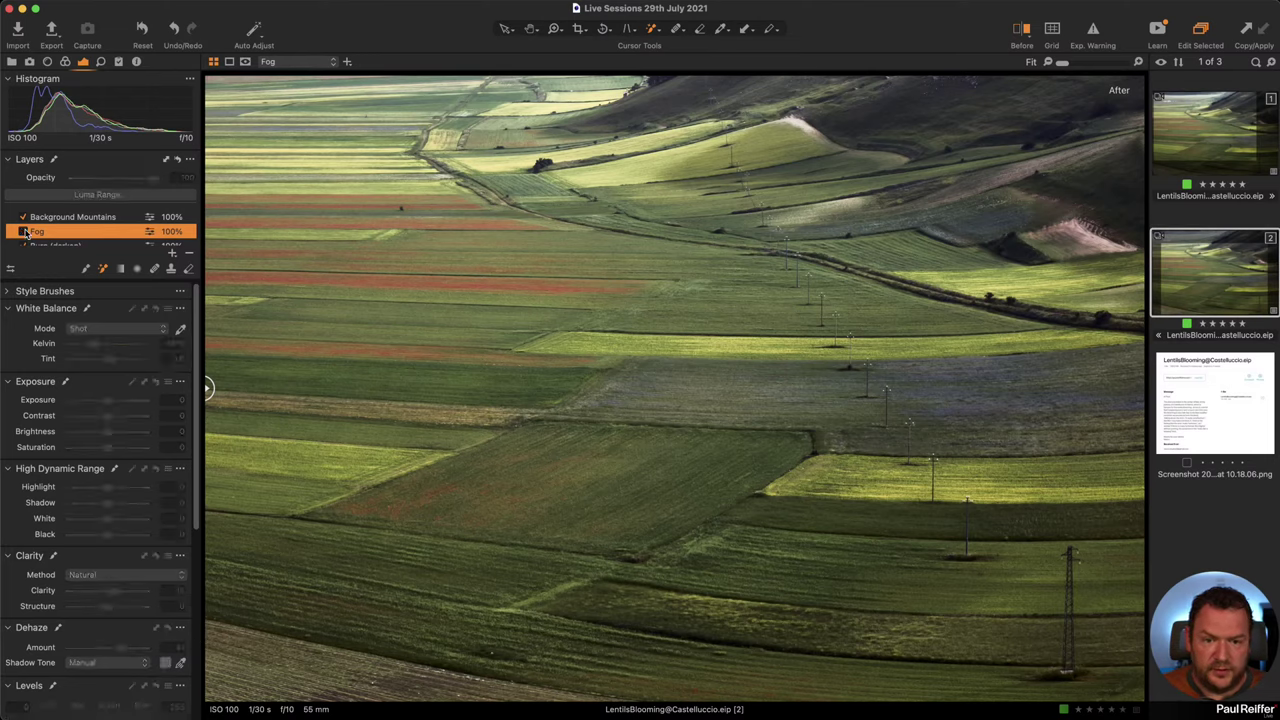
pyautogui.click(23, 231)
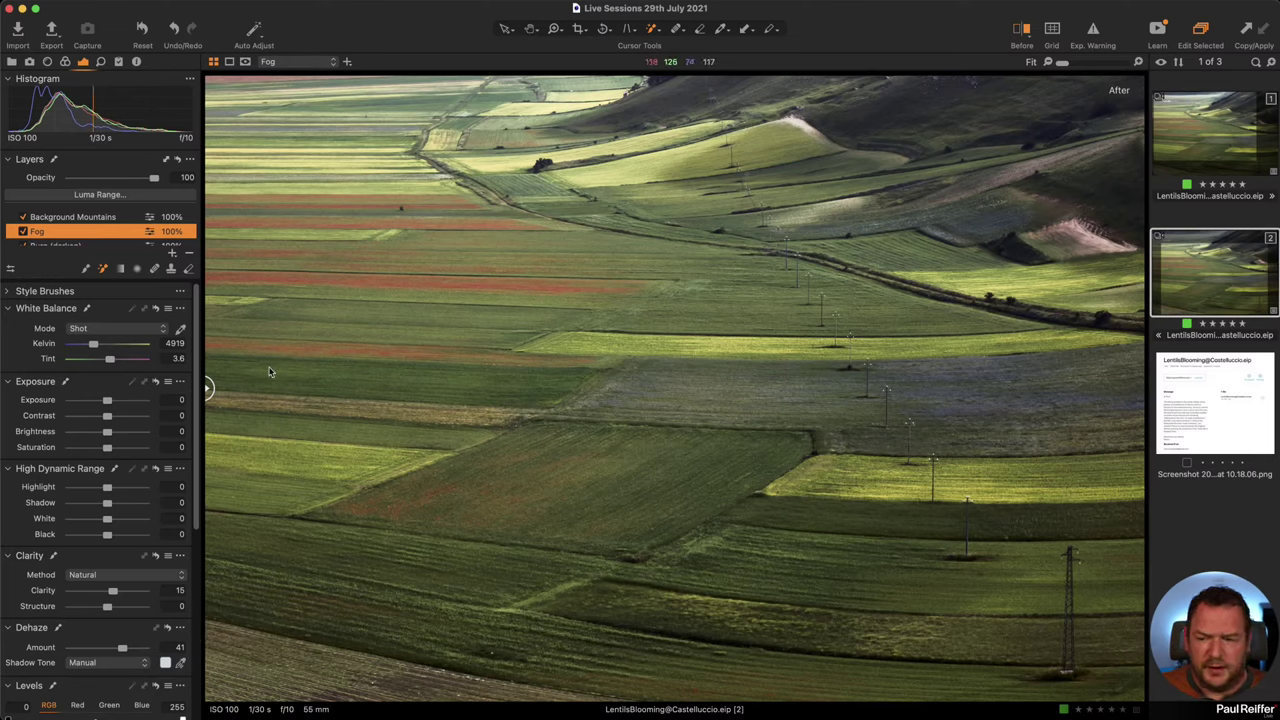
pyautogui.scroll(-5, 92, 231)
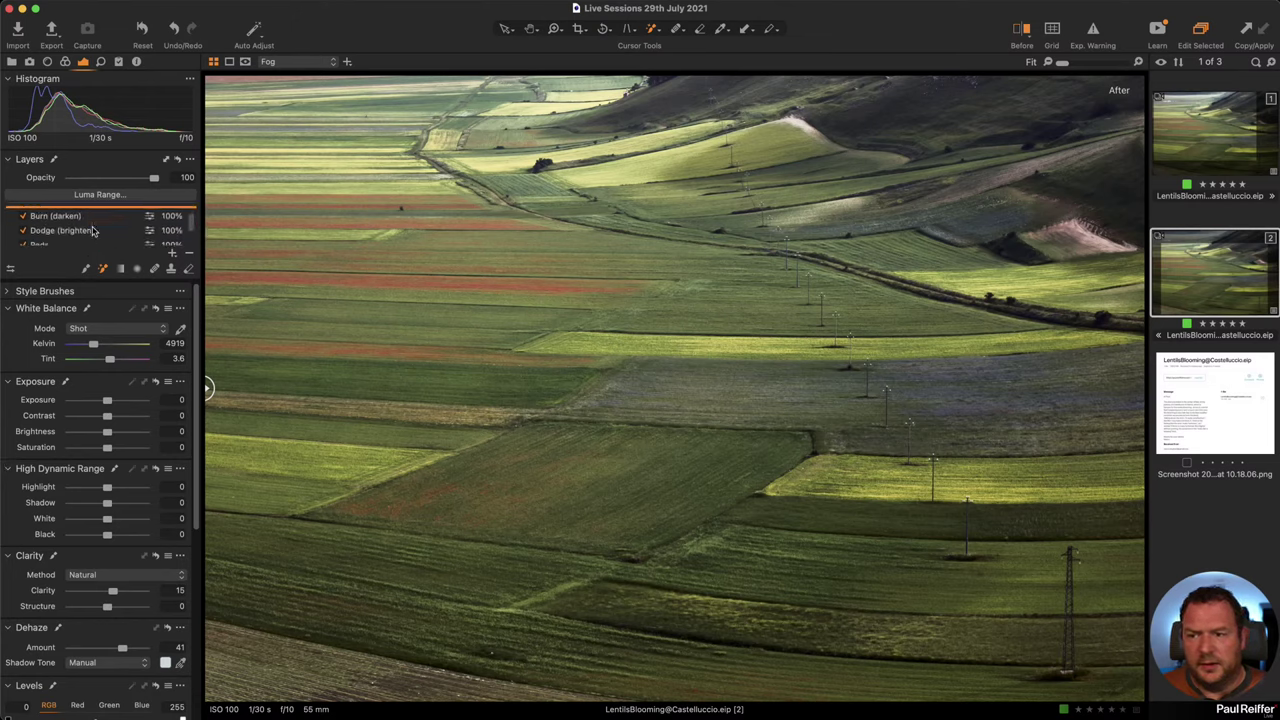
pyautogui.scroll(-2, 92, 231)
pyautogui.click(92, 225)
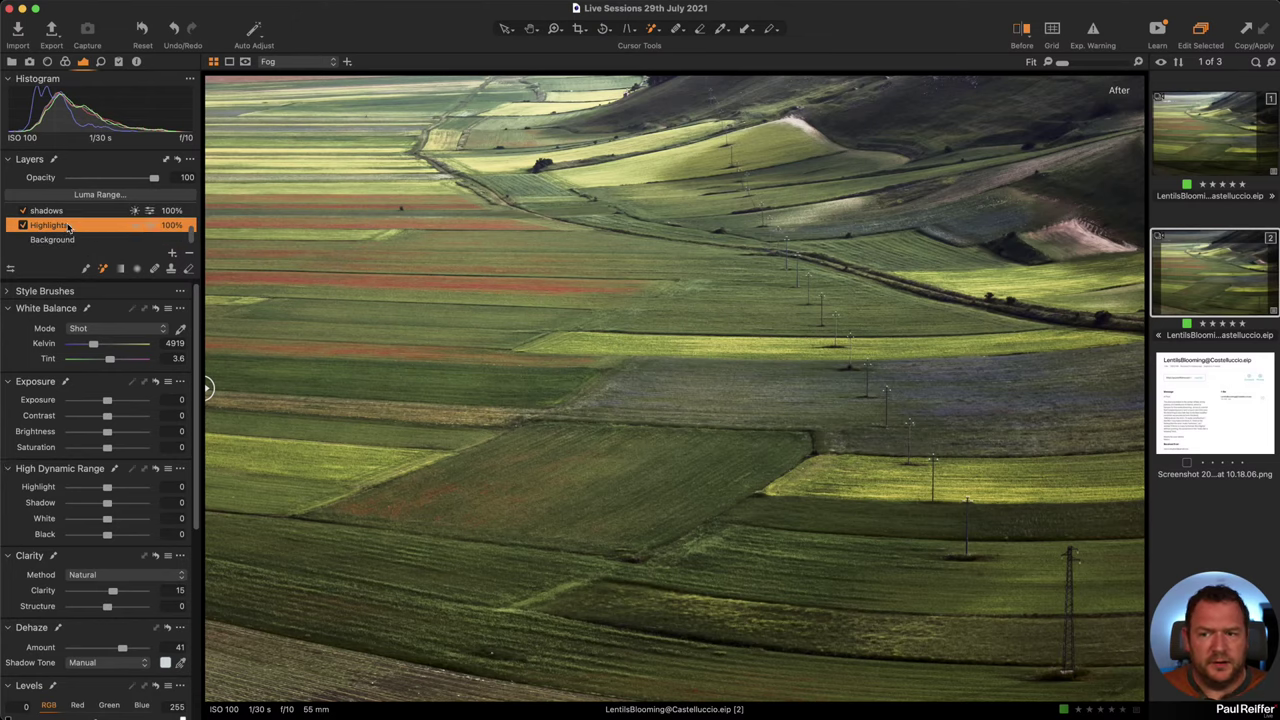
pyautogui.click(100, 212)
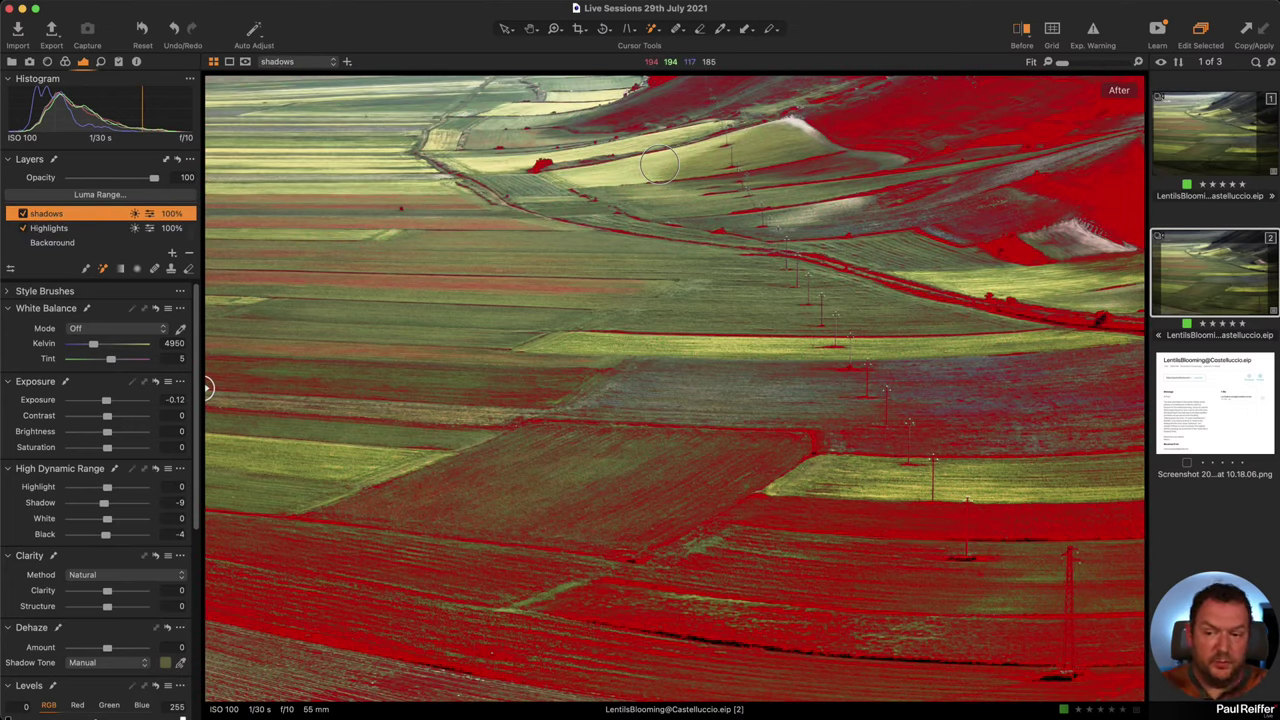
pyautogui.press('m')
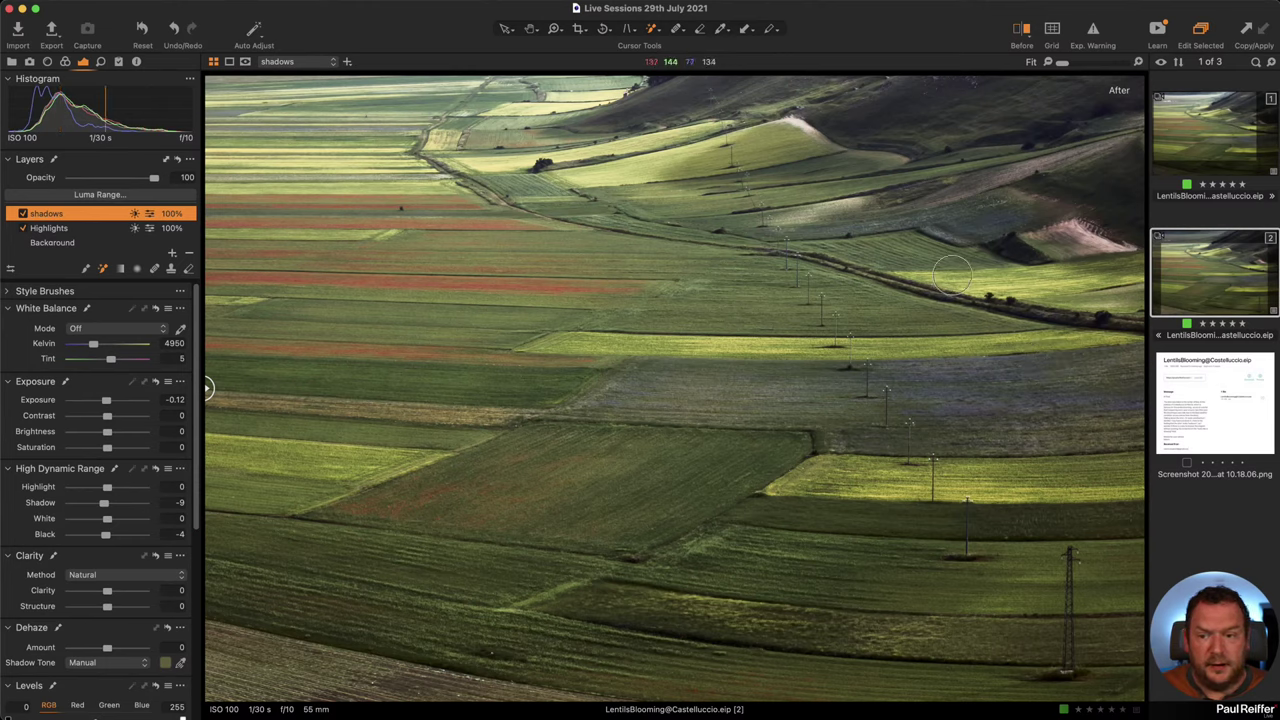
# - Clone variant 2 into a third variant and start adjusting its crop frame
pyautogui.rightClick(1213, 266)
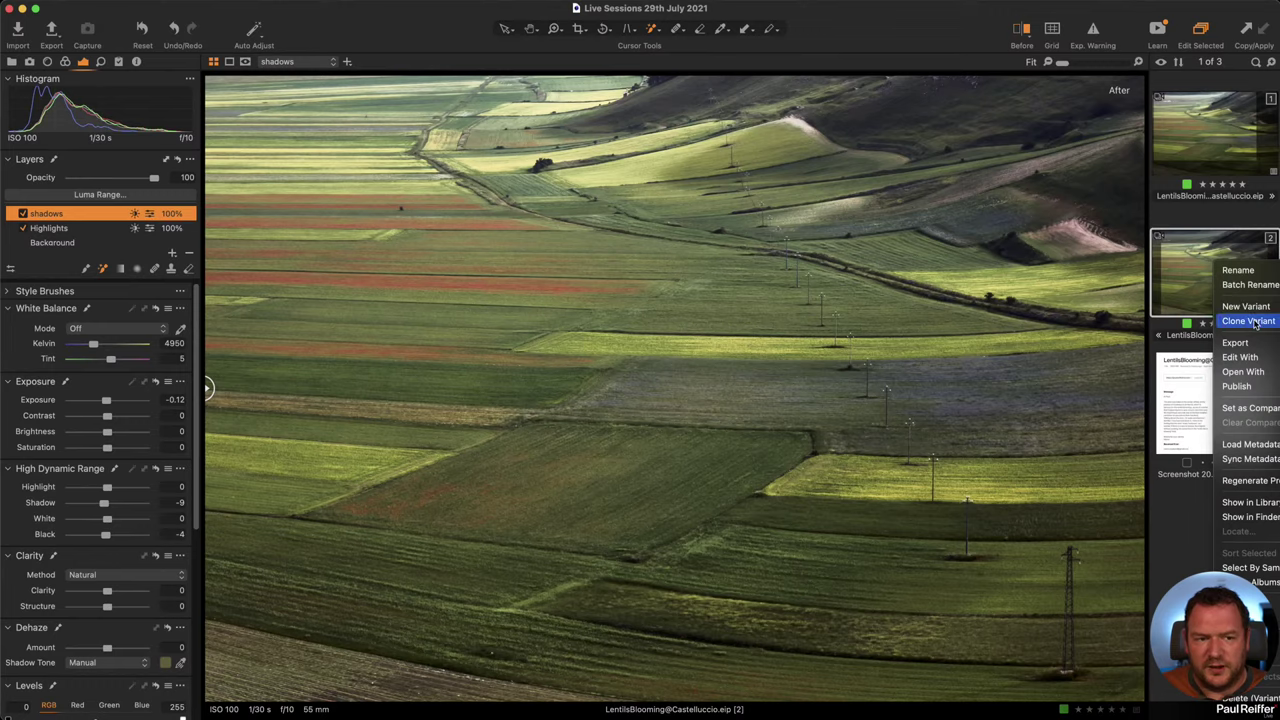
pyautogui.click(1228, 318)
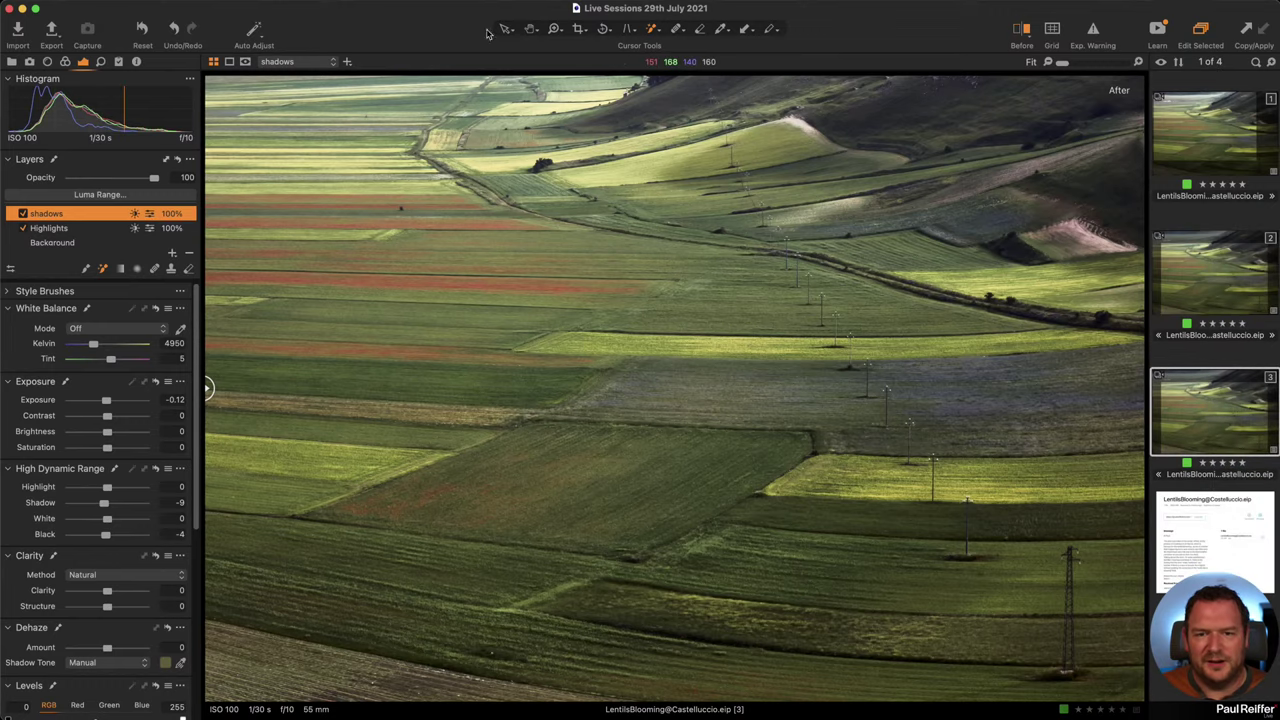
pyautogui.press('c')
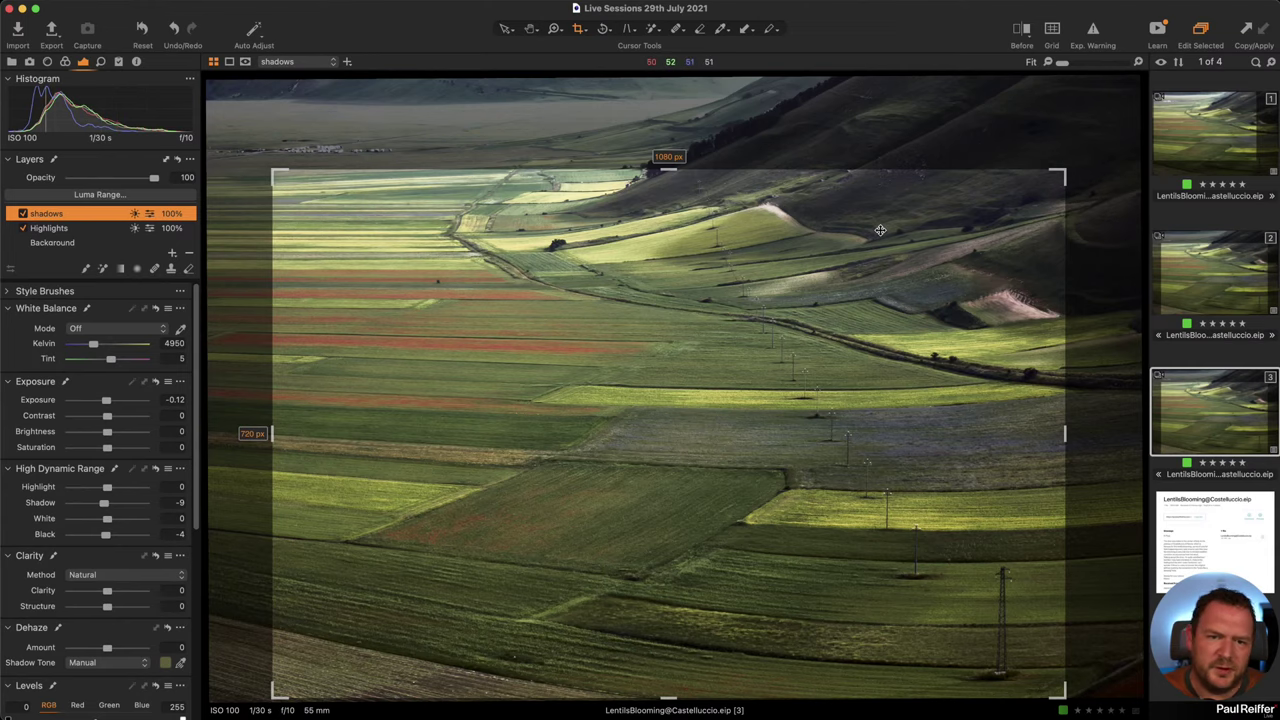
pyautogui.moveTo(757, 342); pyautogui.dragTo(823, 252)
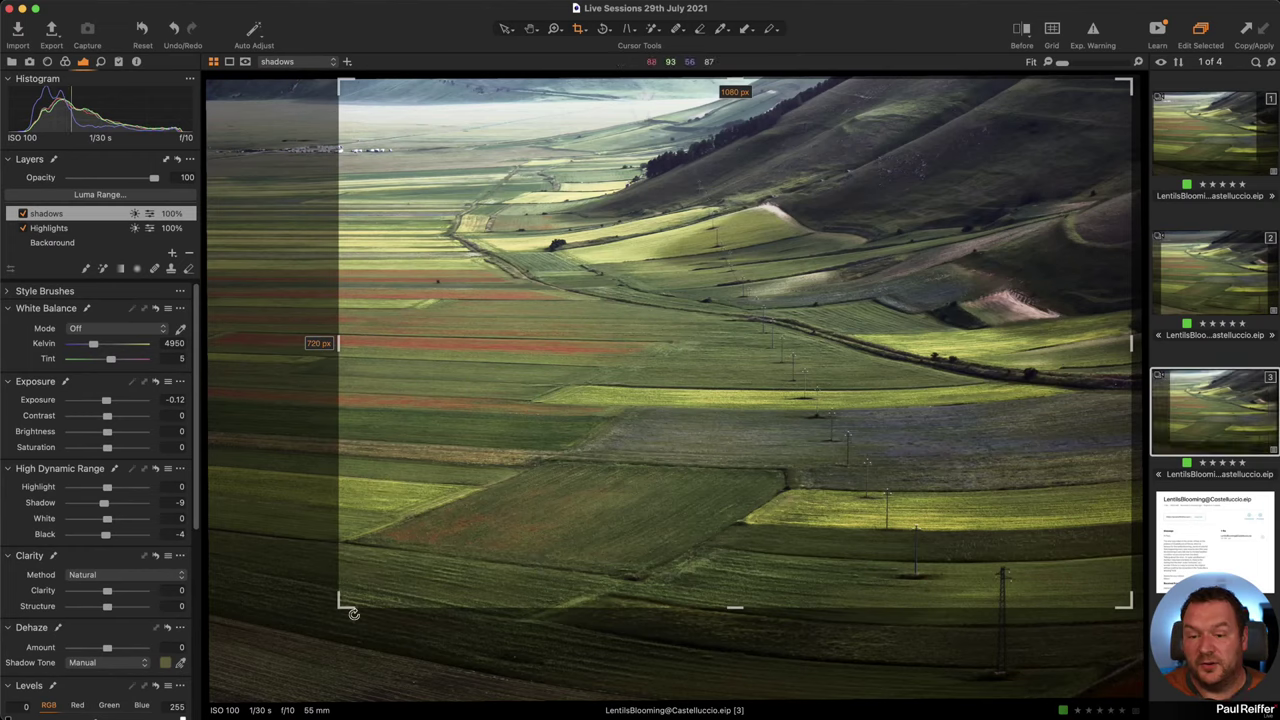
pyautogui.moveTo(343, 603); pyautogui.dragTo(395, 565)
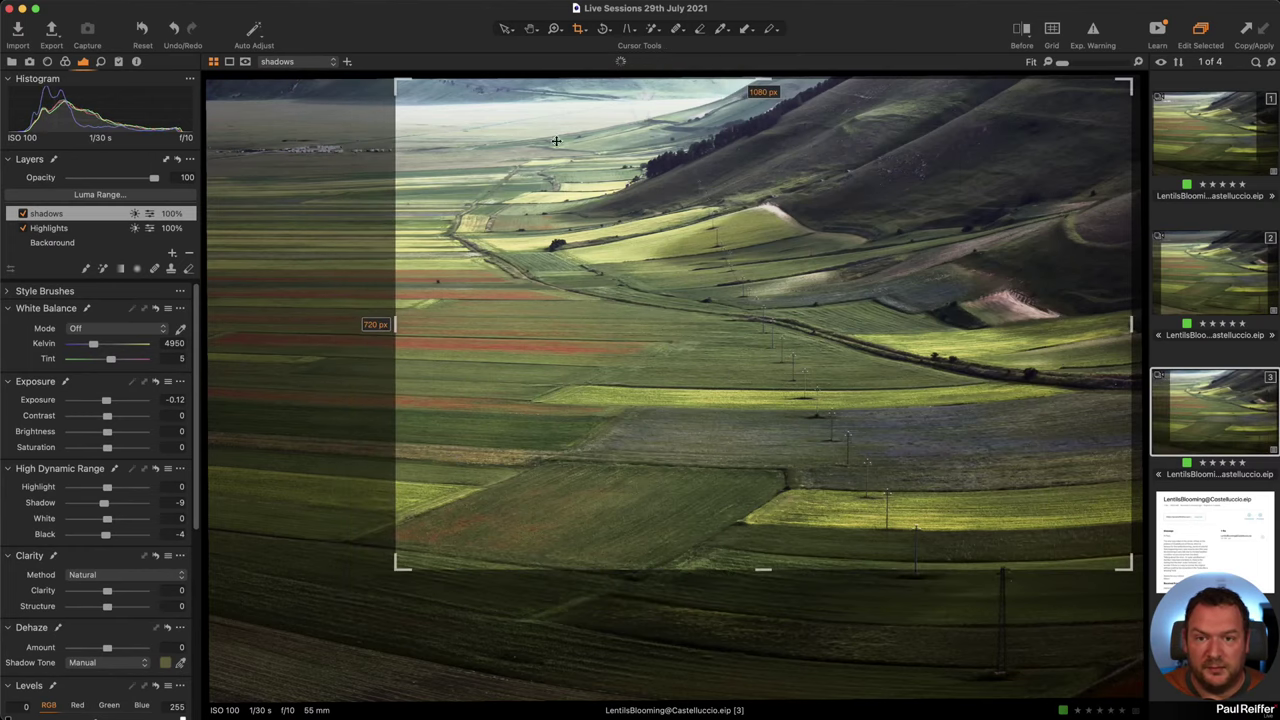
# - Redraw the crop as a wide 1080 x 540 panoramic strip and apply it
pyautogui.click(576, 30)
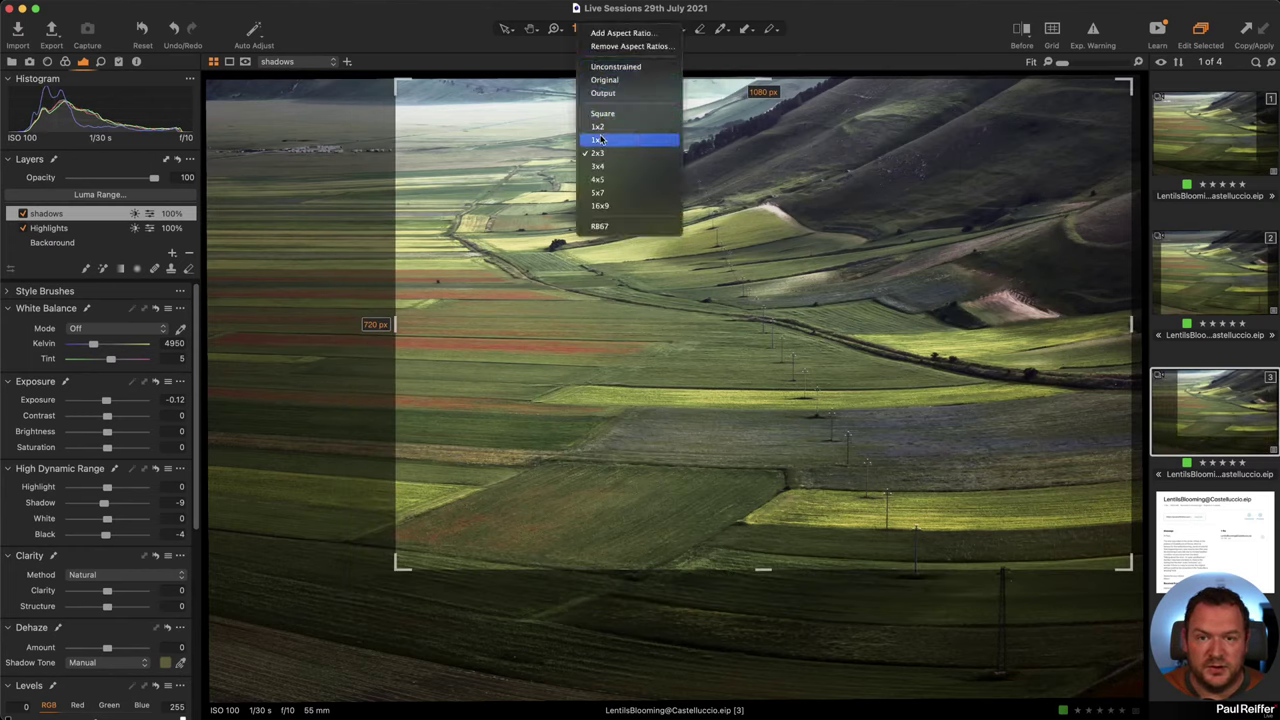
pyautogui.click(578, 28)
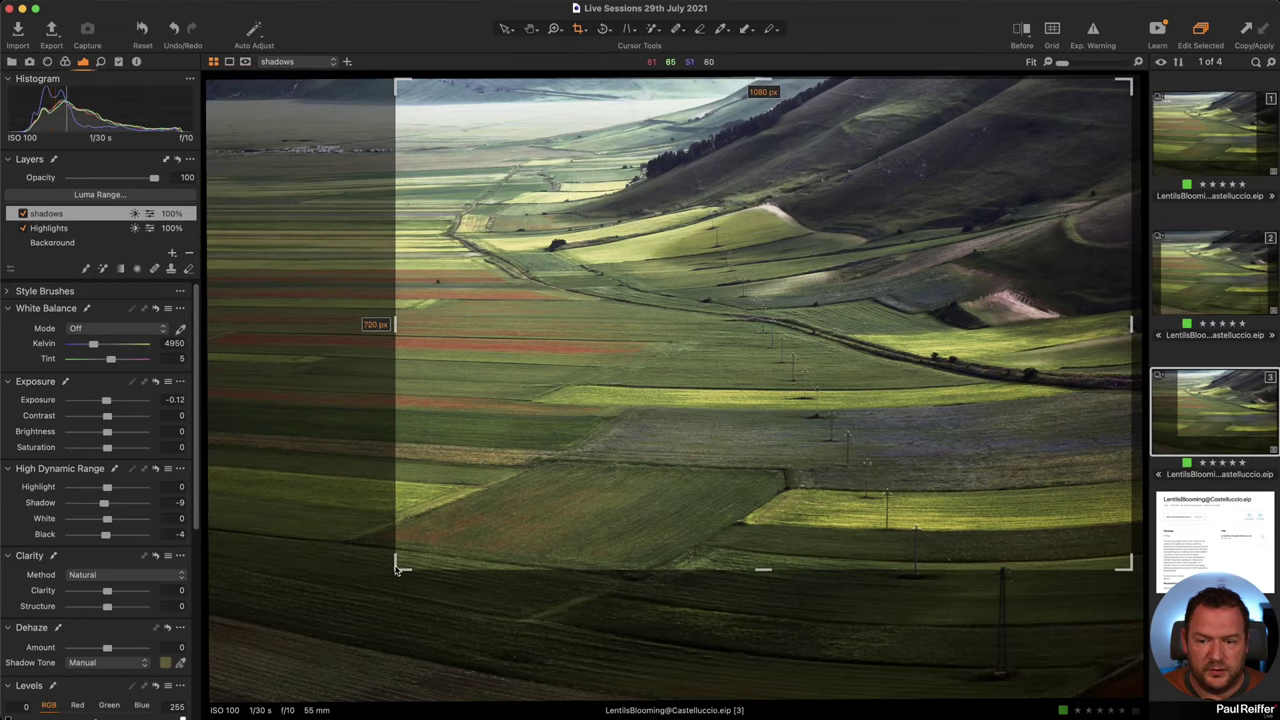
pyautogui.moveTo(398, 572); pyautogui.dragTo(271, 609)
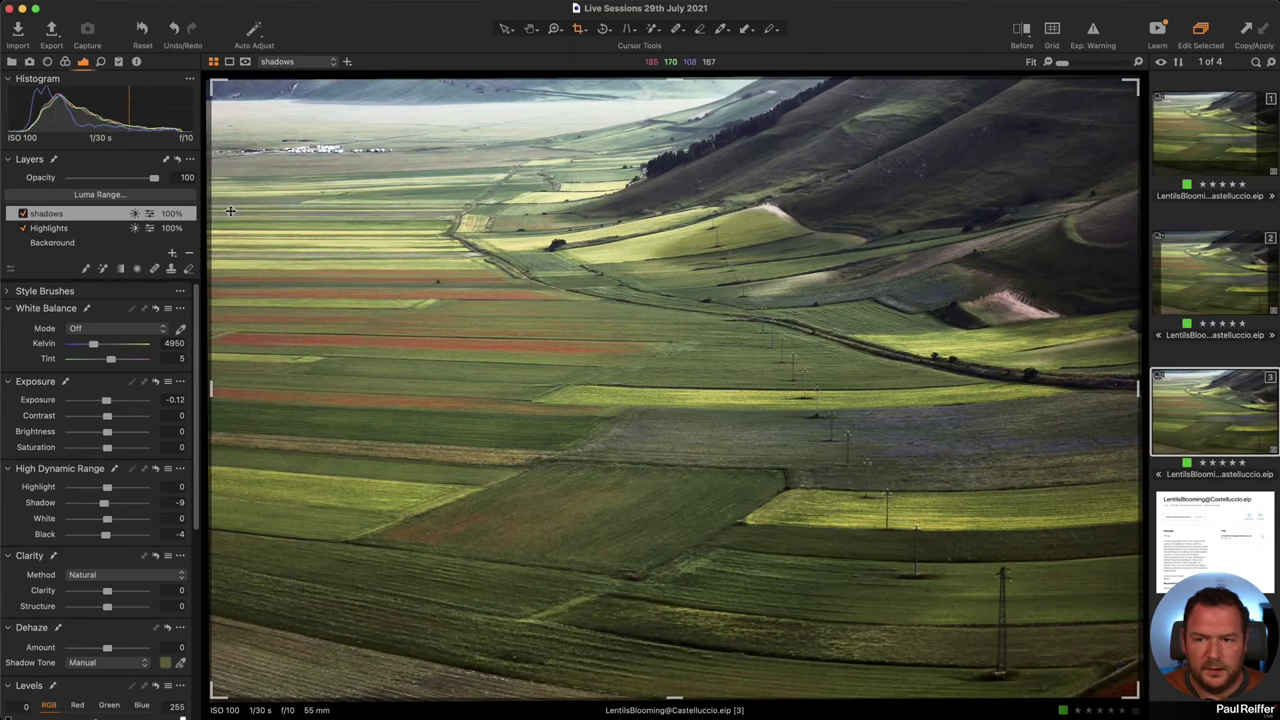
pyautogui.moveTo(231, 210); pyautogui.dragTo(275, 130)
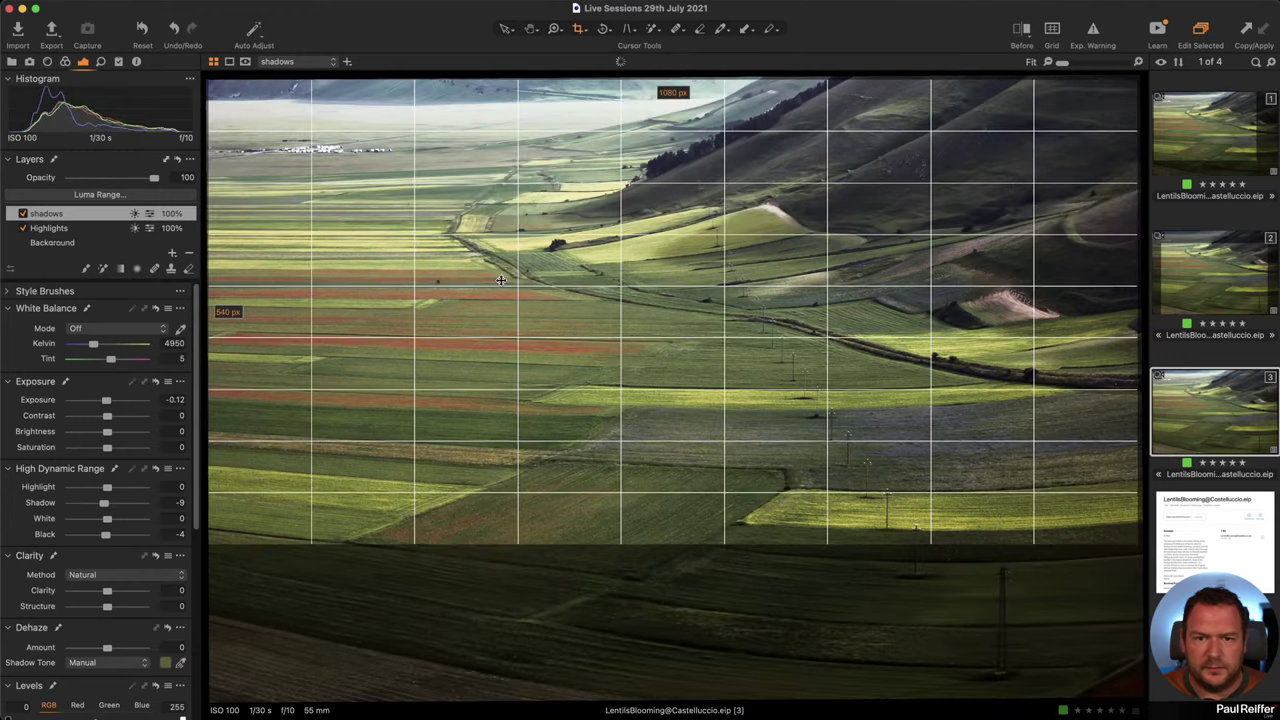
pyautogui.moveTo(501, 279); pyautogui.dragTo(495, 335)
pyautogui.click(505, 28)
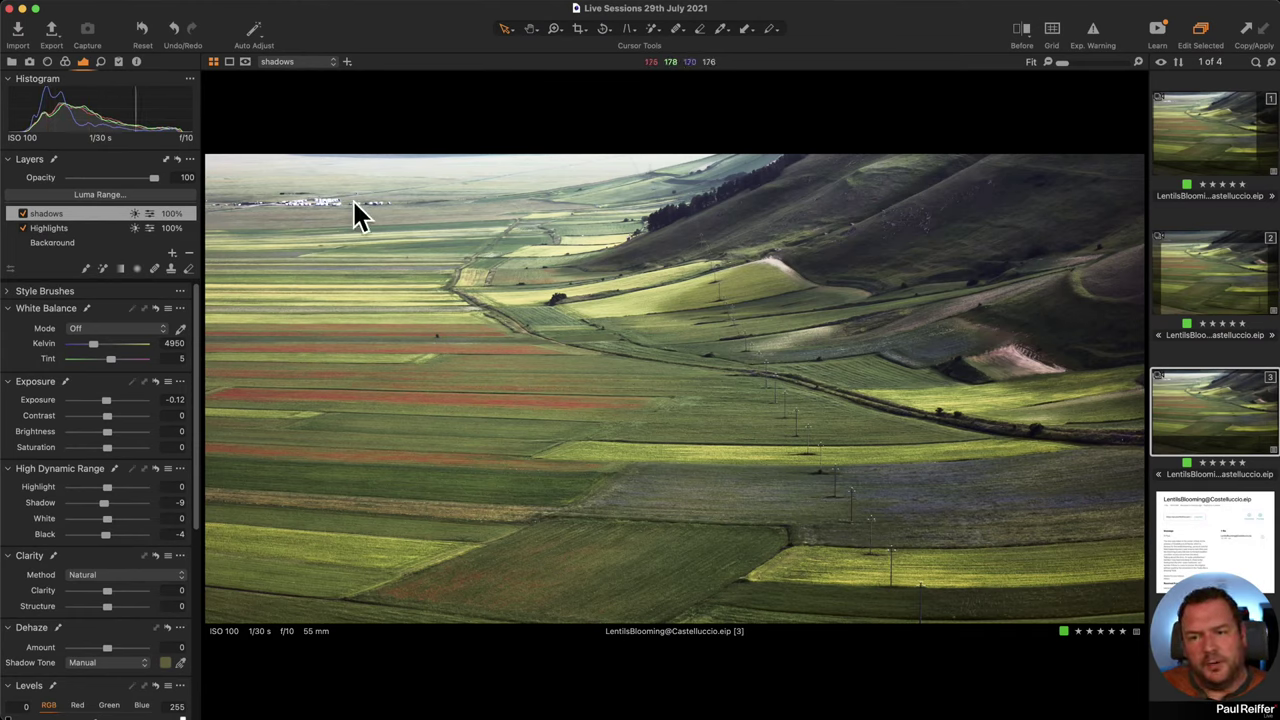
# - Select the Fog layer, then clone the cropped variant 3 into a fourth variant
pyautogui.scroll(3, 60, 228)
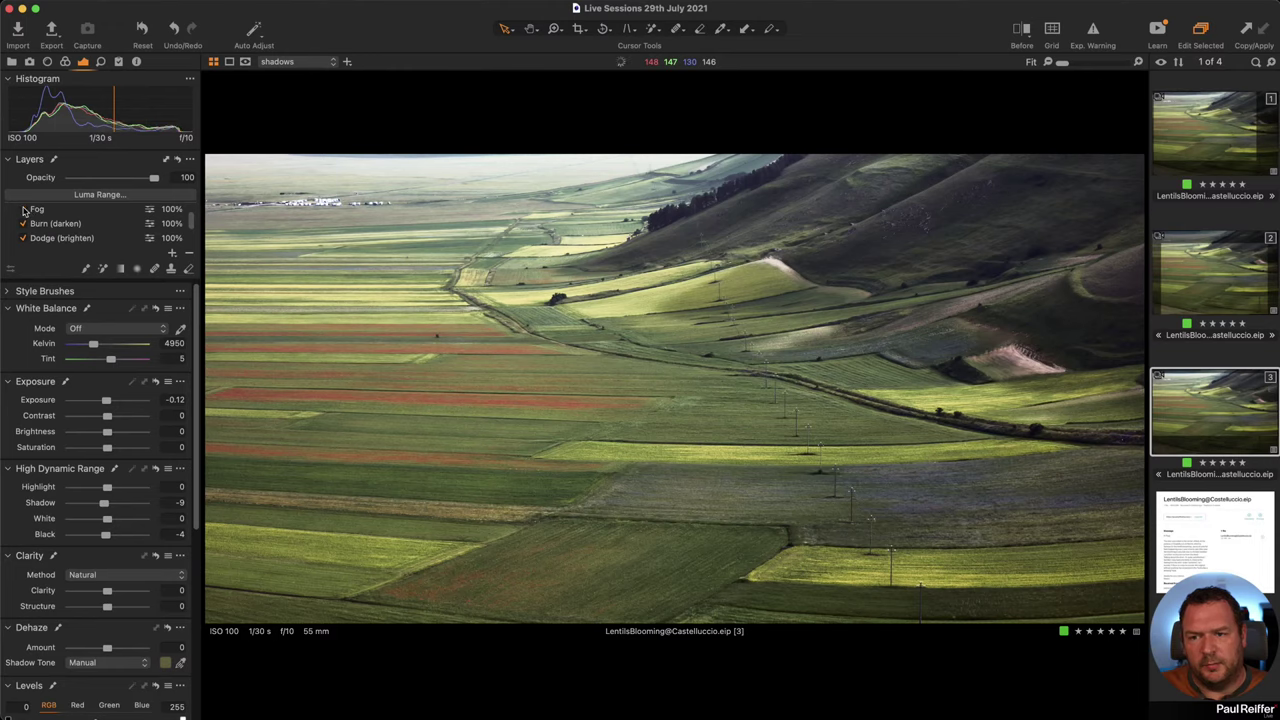
pyautogui.click(52, 212)
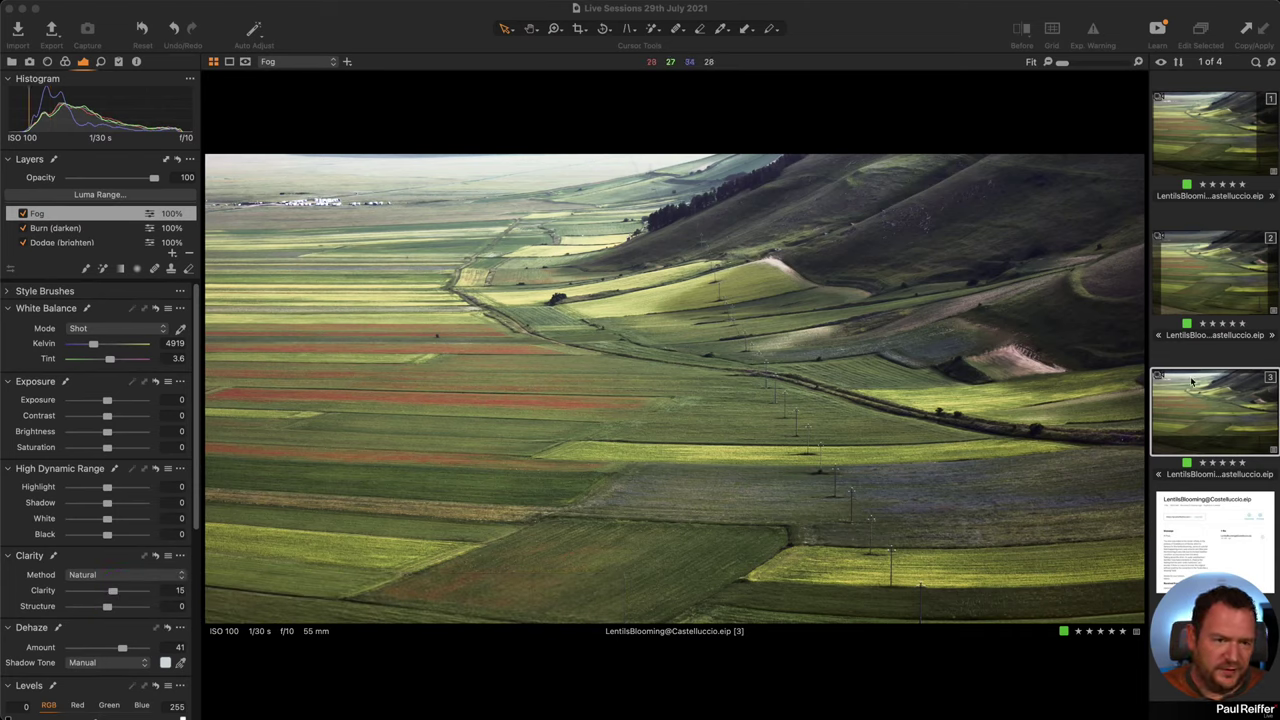
pyautogui.rightClick(1208, 393)
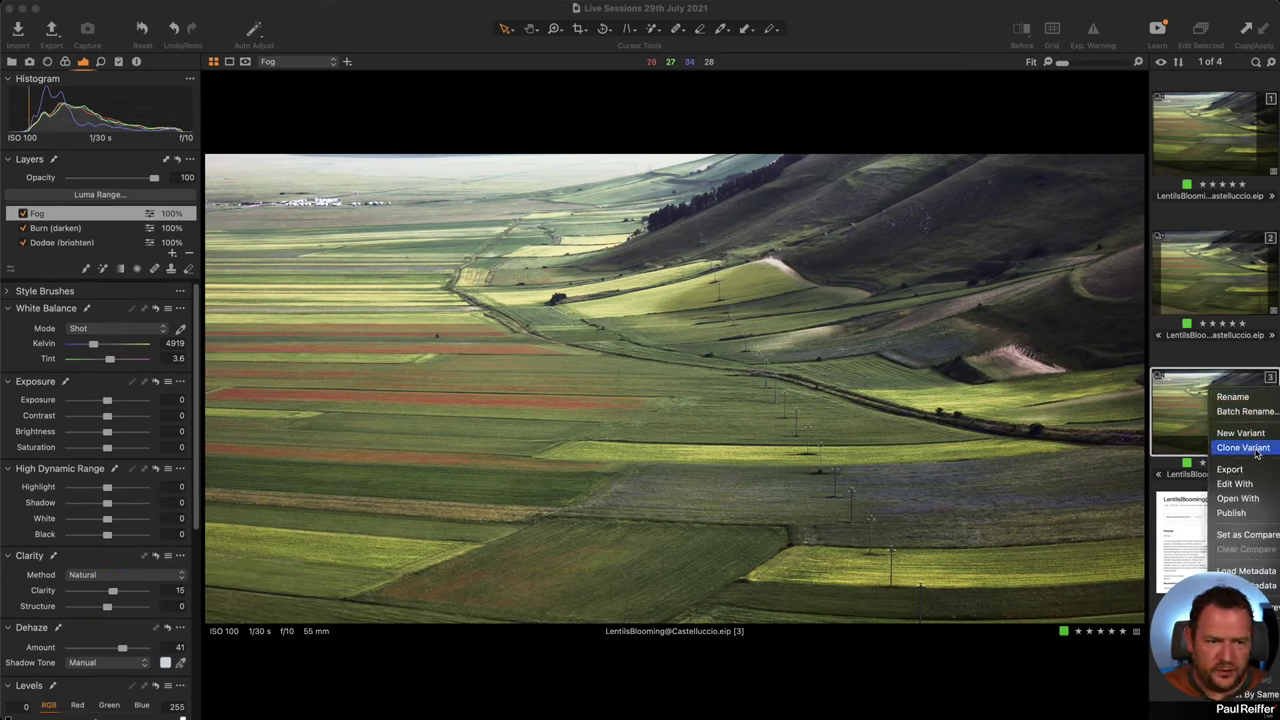
pyautogui.click(1240, 446)
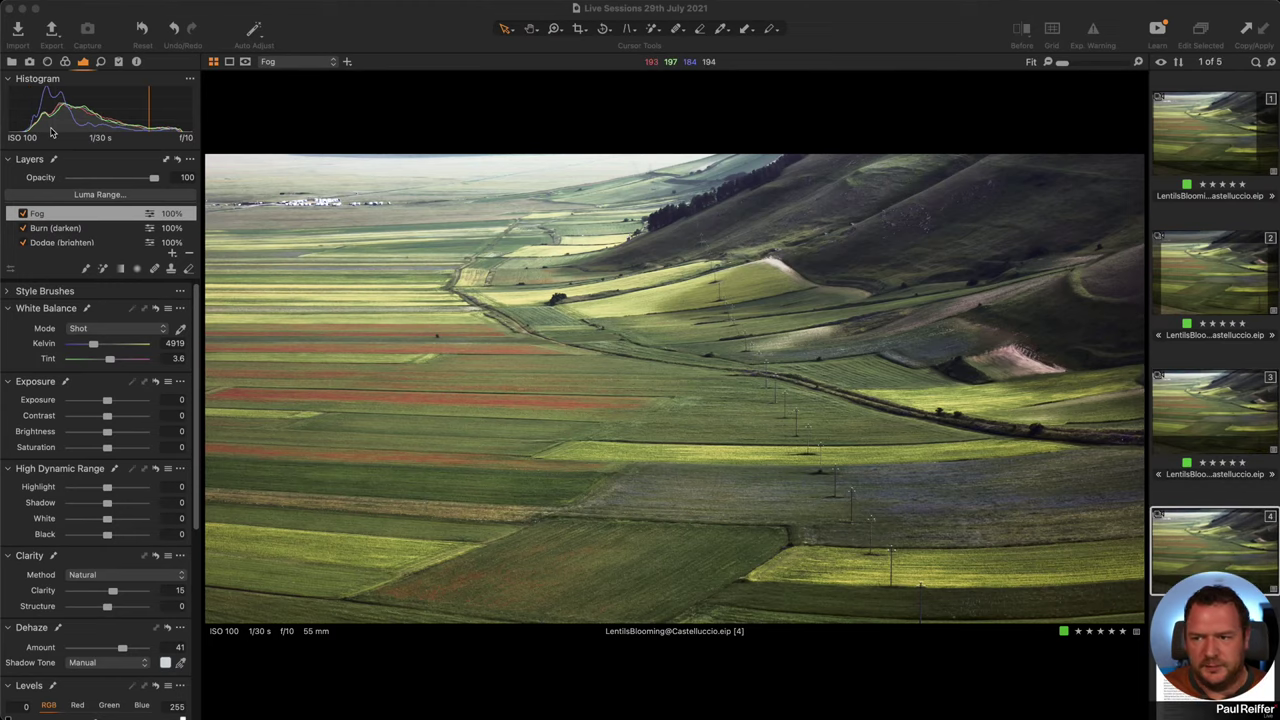
# - Bring the new fourth Castelluccio variant into view in the editor
pyautogui.scroll(-2, 62, 238)
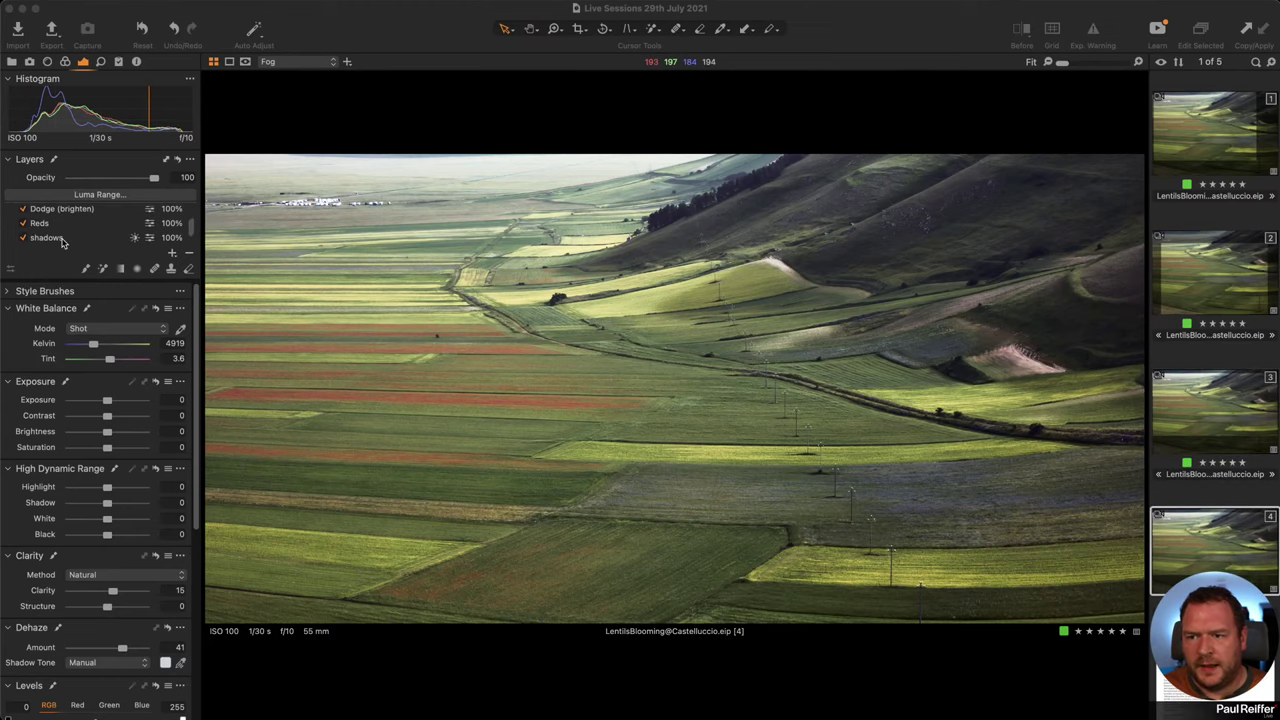
pyautogui.click(1204, 541)
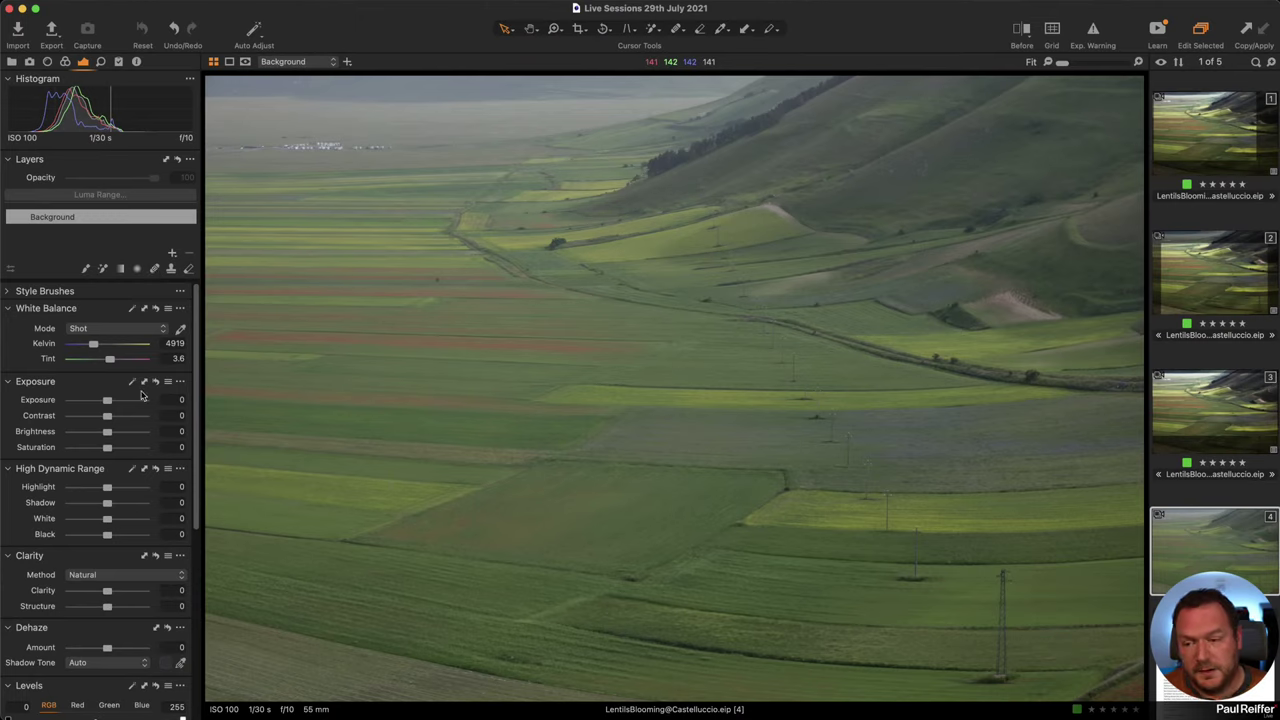
# - Push Highlights and Whites to -100 and Shadows to 100 on variant 4
pyautogui.moveTo(107, 487); pyautogui.dragTo(59, 489)
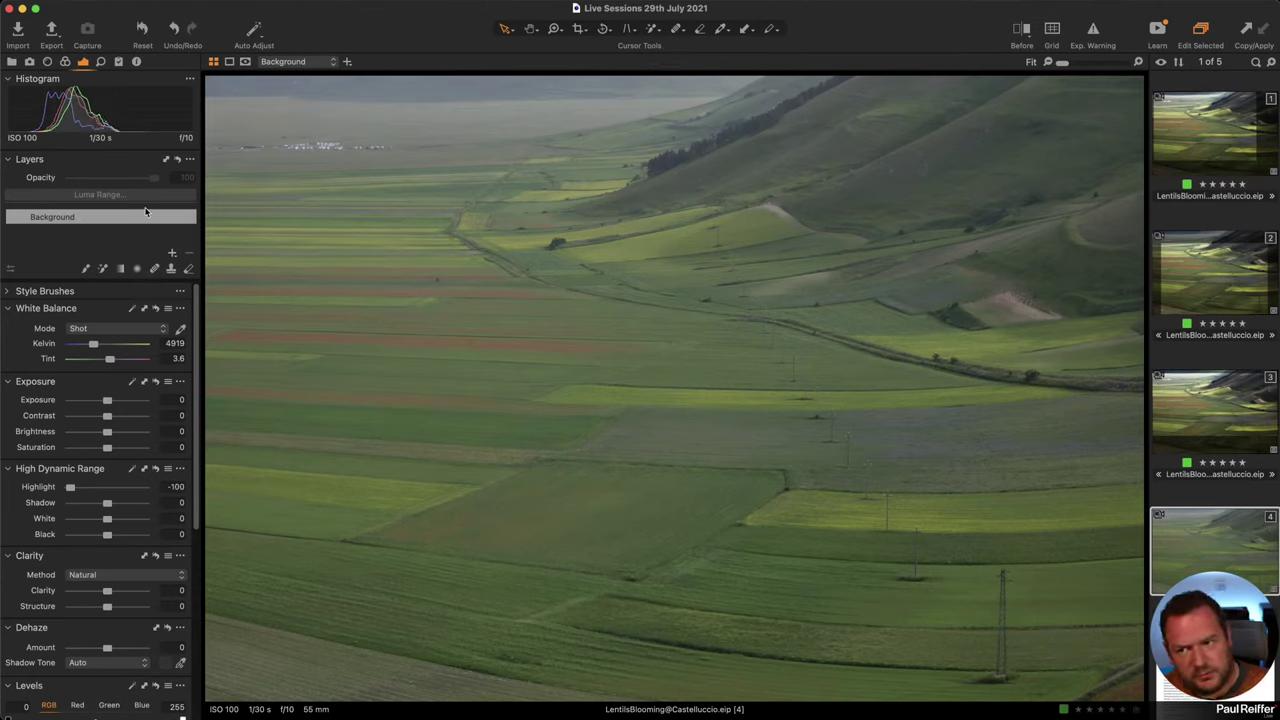
pyautogui.moveTo(108, 519); pyautogui.dragTo(25, 528)
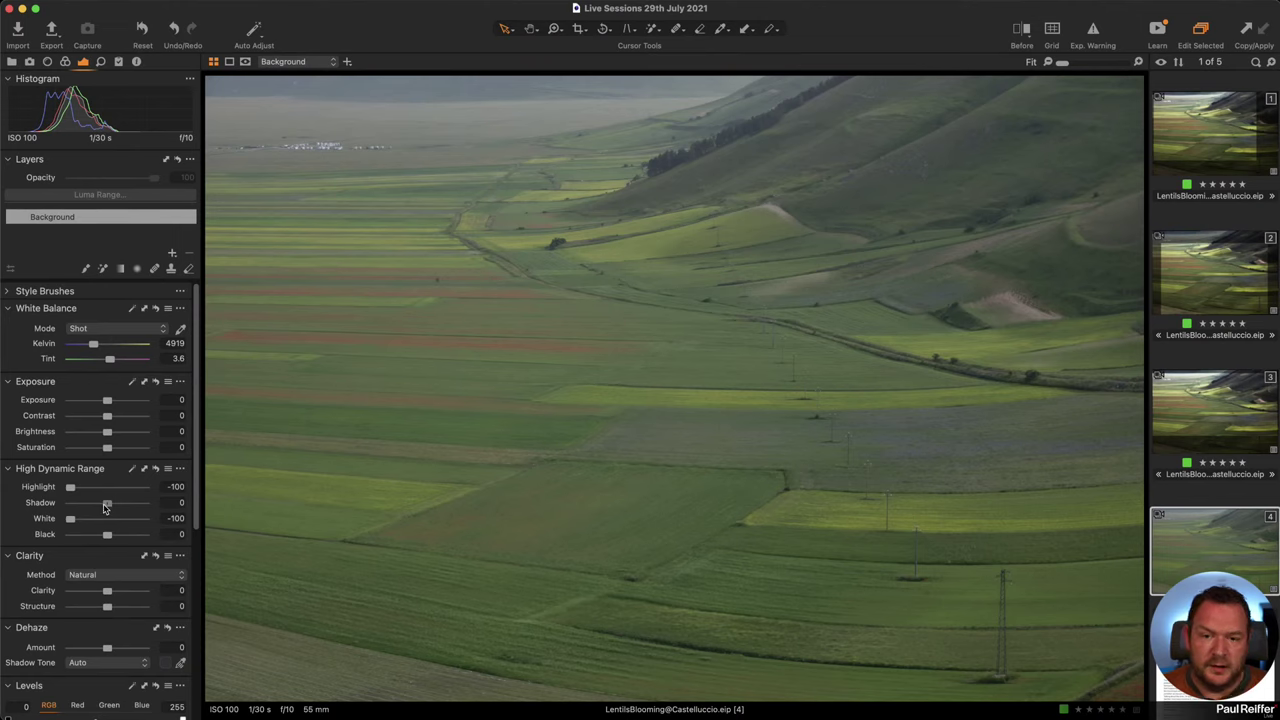
pyautogui.moveTo(104, 508); pyautogui.dragTo(144, 538)
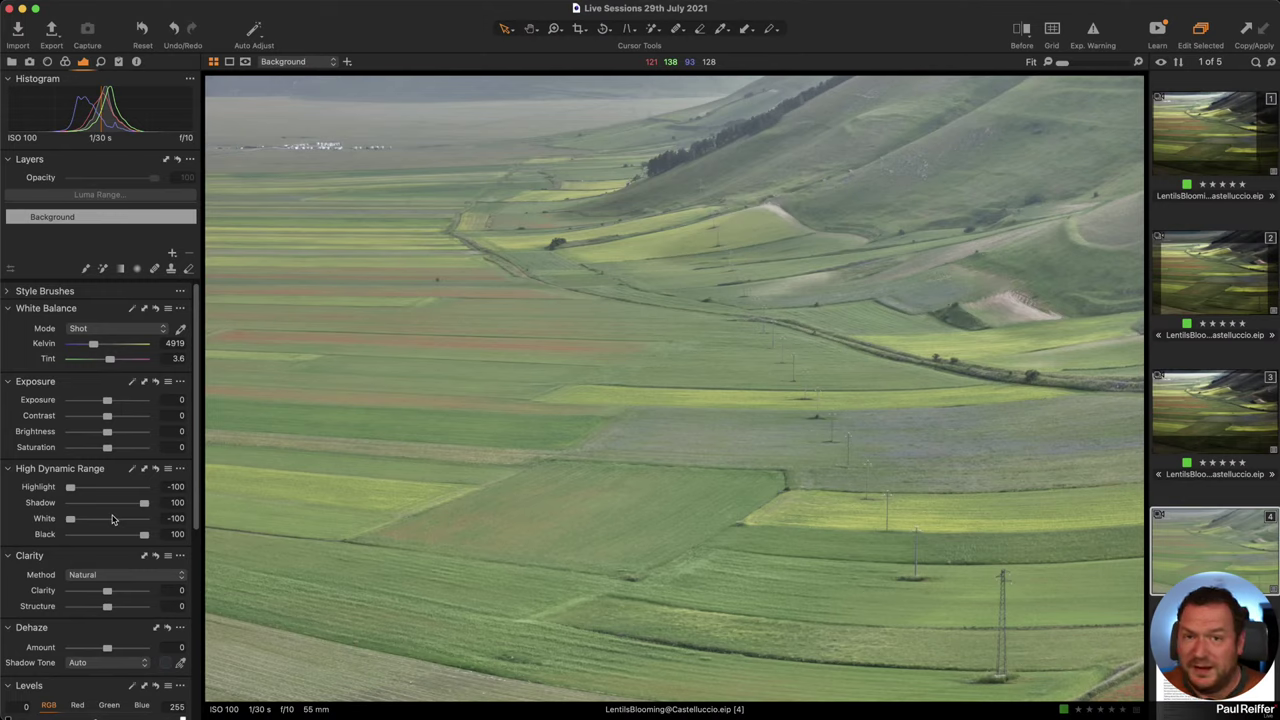
# - Reset High Dynamic Range, try Shadows at -63 then -46, and delete variant 4
pyautogui.click(156, 469)
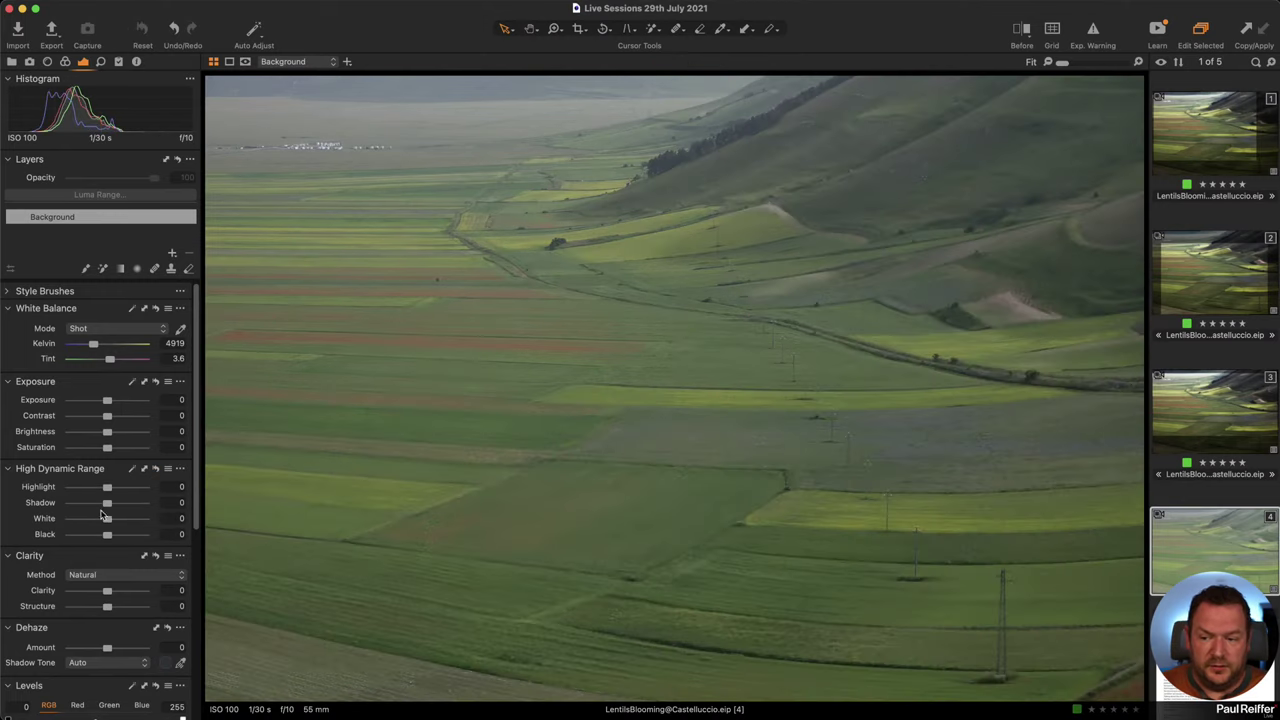
pyautogui.moveTo(108, 503); pyautogui.dragTo(144, 490)
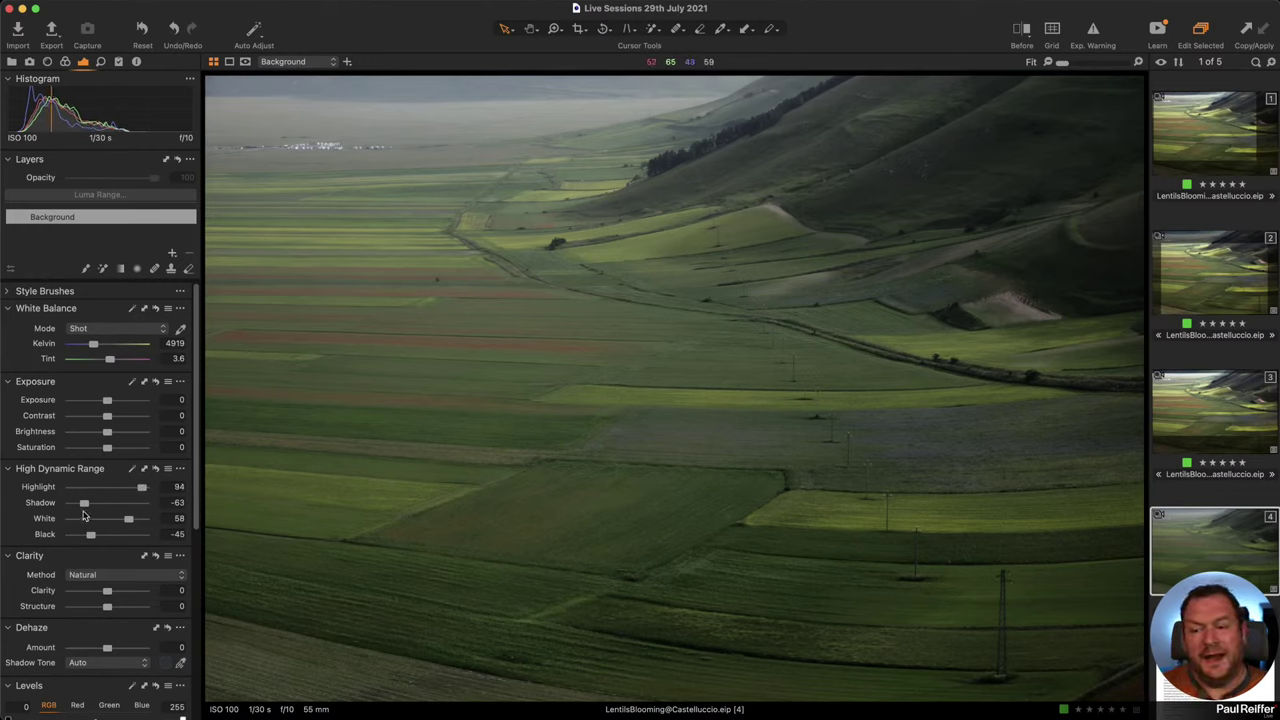
pyautogui.moveTo(84, 503); pyautogui.dragTo(97, 537)
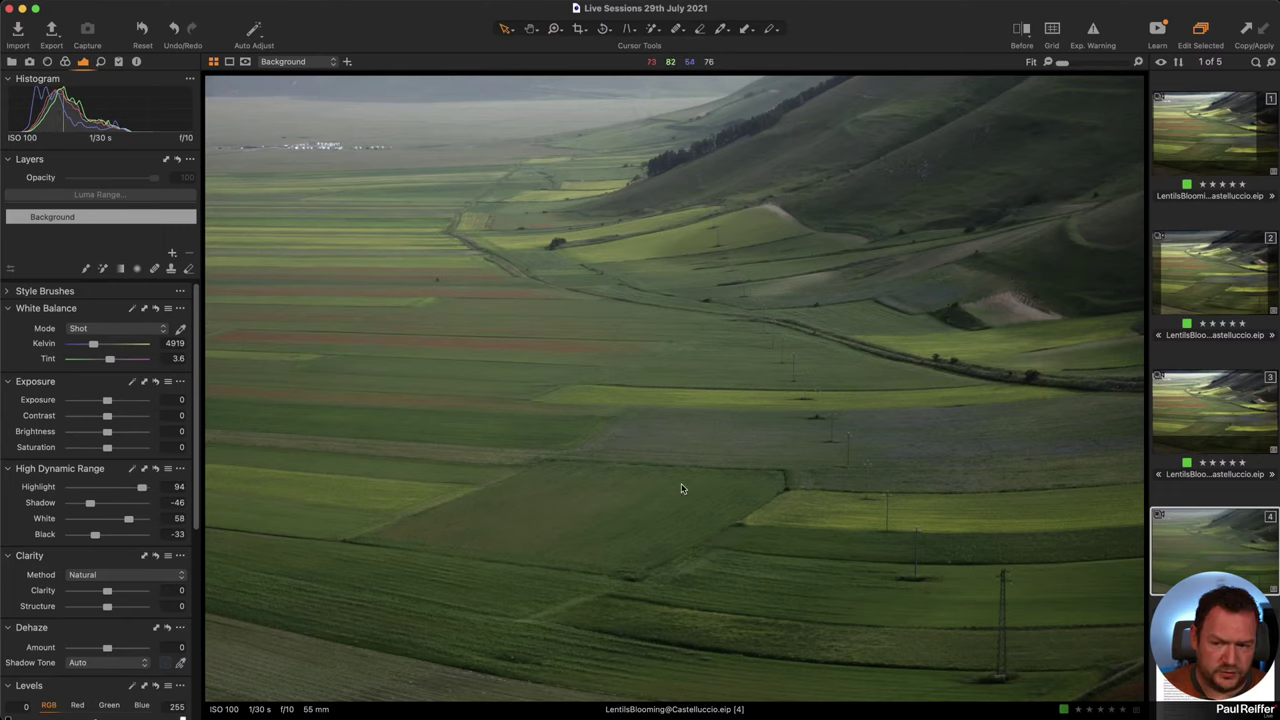
pyautogui.press('super+BackSpace')
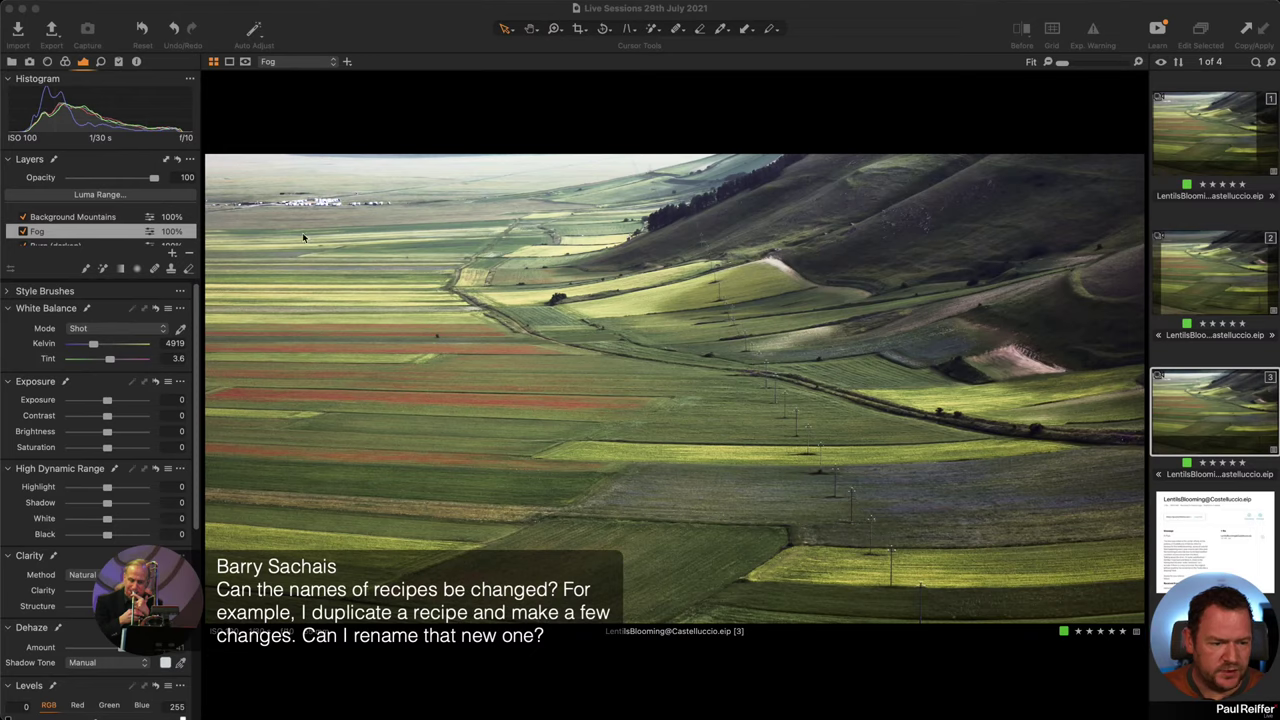
# - Open Export Images and select the TIFF - Adobe RGB (1998) (8bit) recipe
pyautogui.click(52, 32)
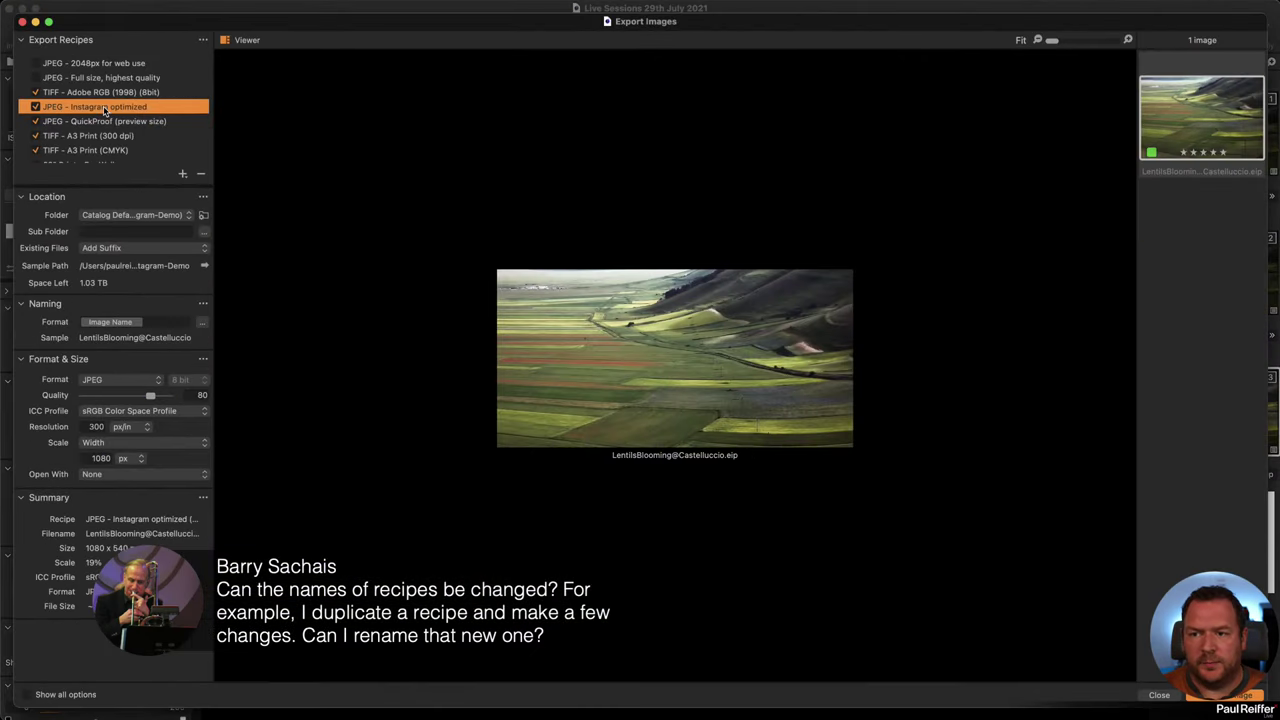
pyautogui.doubleClick(109, 108)
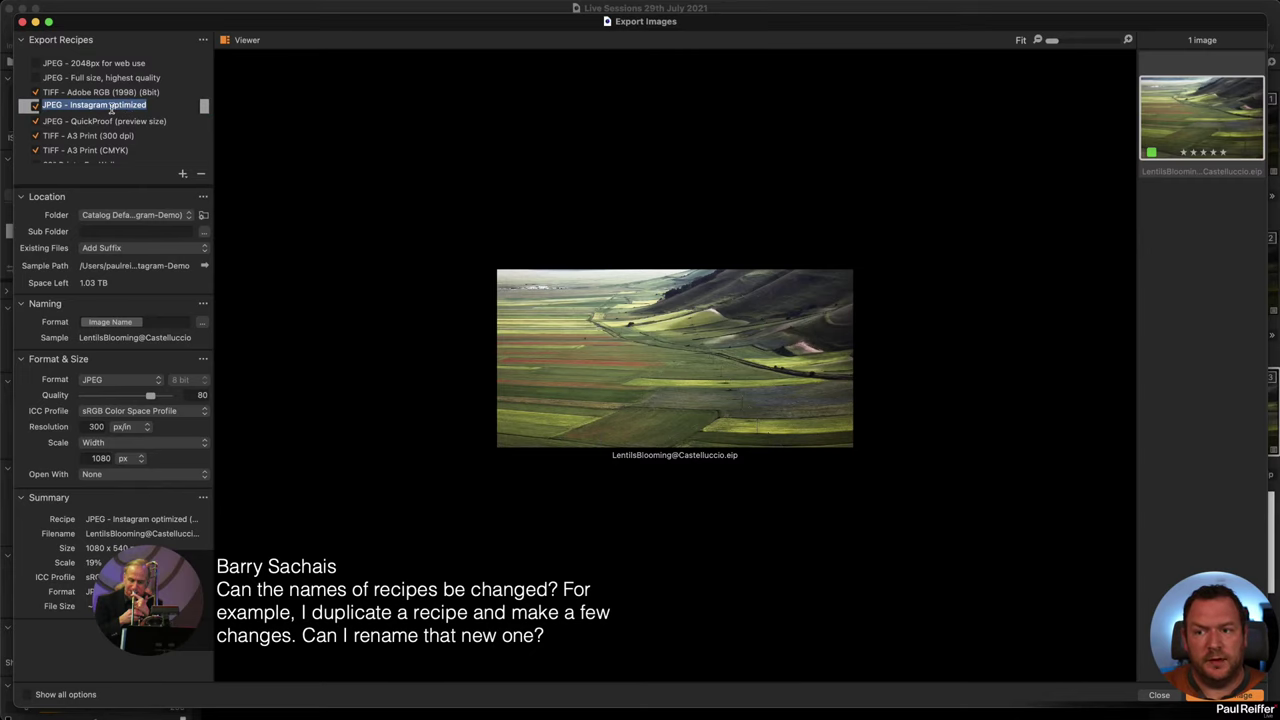
pyautogui.click(126, 92)
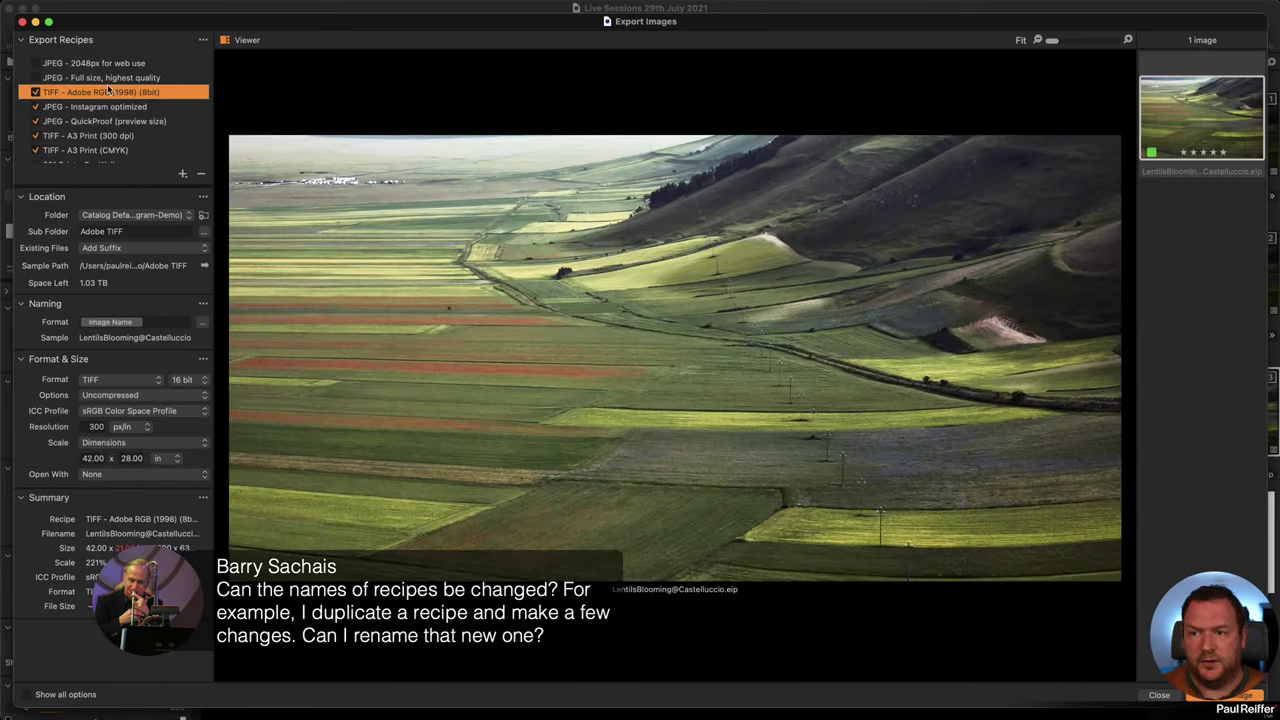
# - Rename the TIFF - A3 Print (CMYK) recipe to 'Ba'
pyautogui.scroll(-2, 116, 106)
pyautogui.click(84, 123)
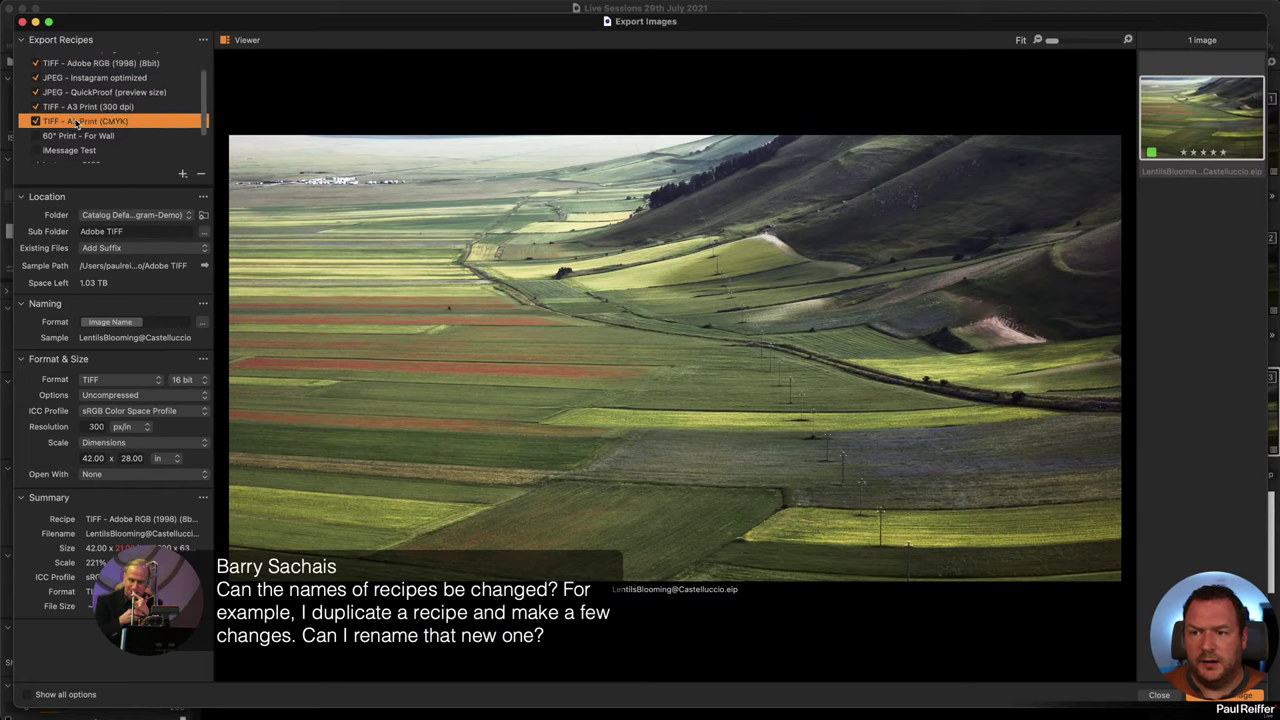
pyautogui.click(74, 120)
pyautogui.write("Barry's Recipe")
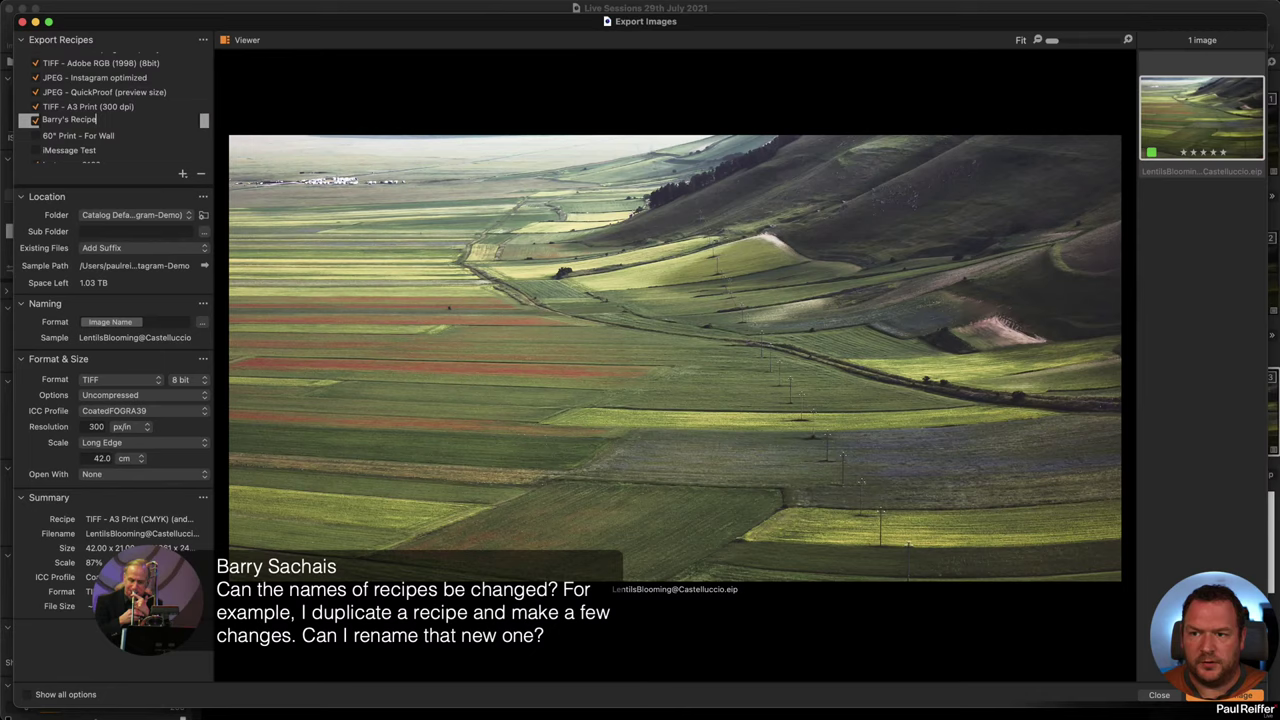
pyautogui.press('Return')
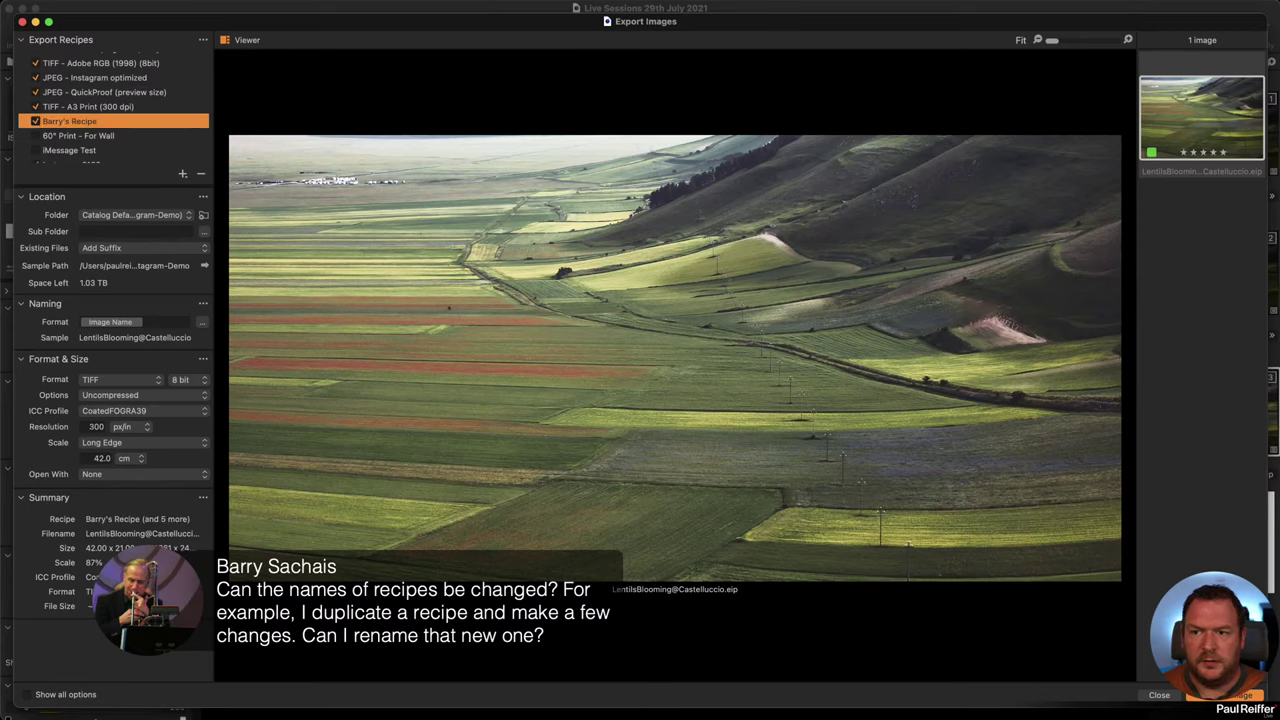
# - Browse the recipe presets without adding one and close Export Images
pyautogui.click(182, 175)
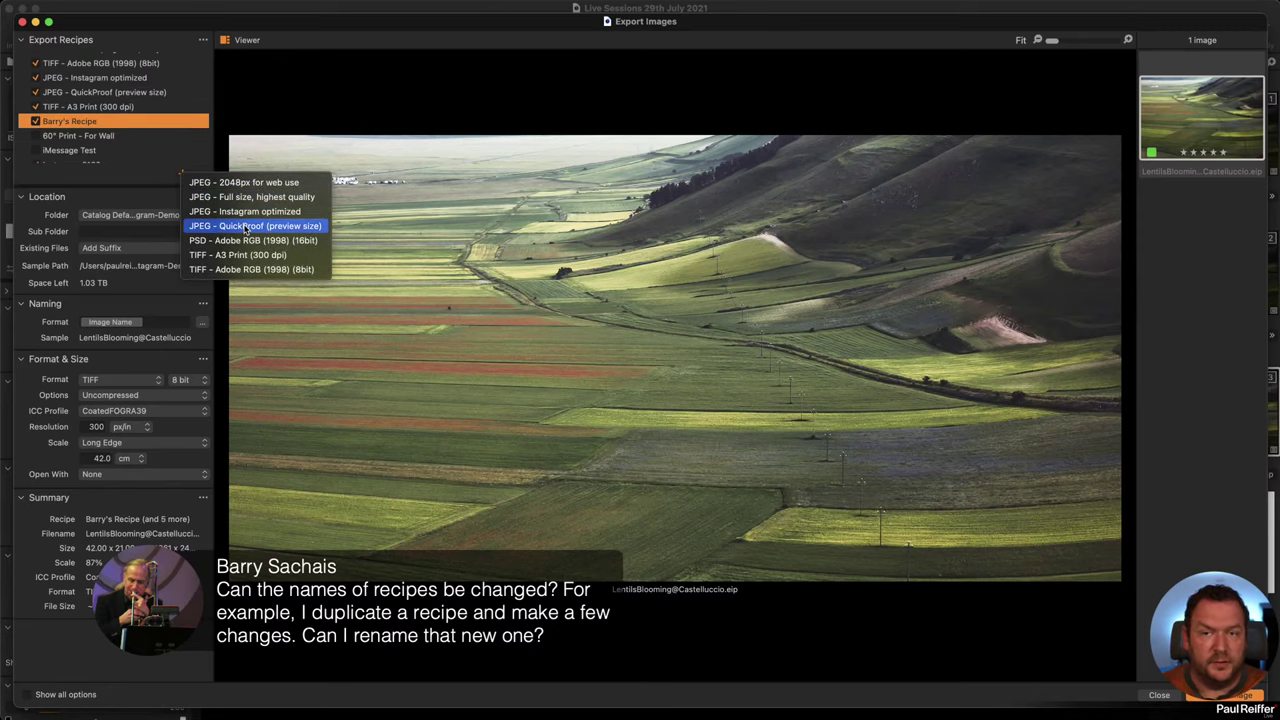
pyautogui.click(116, 186)
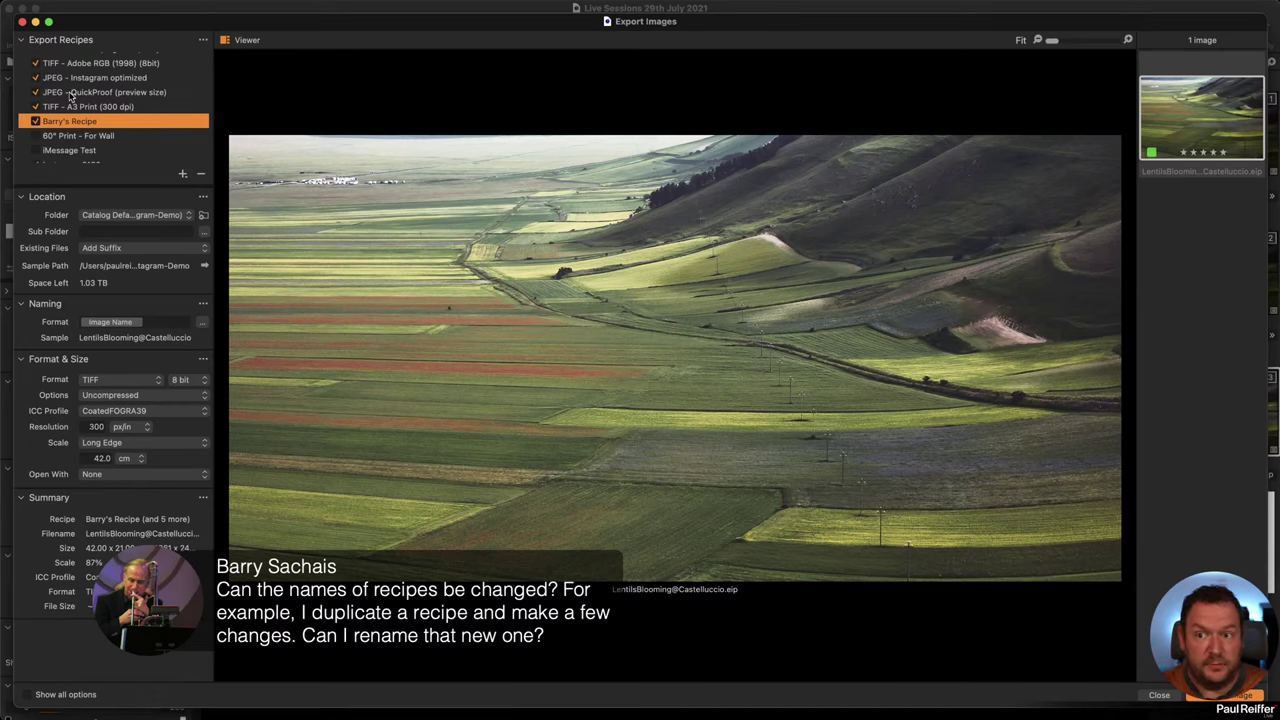
pyautogui.click(1159, 695)
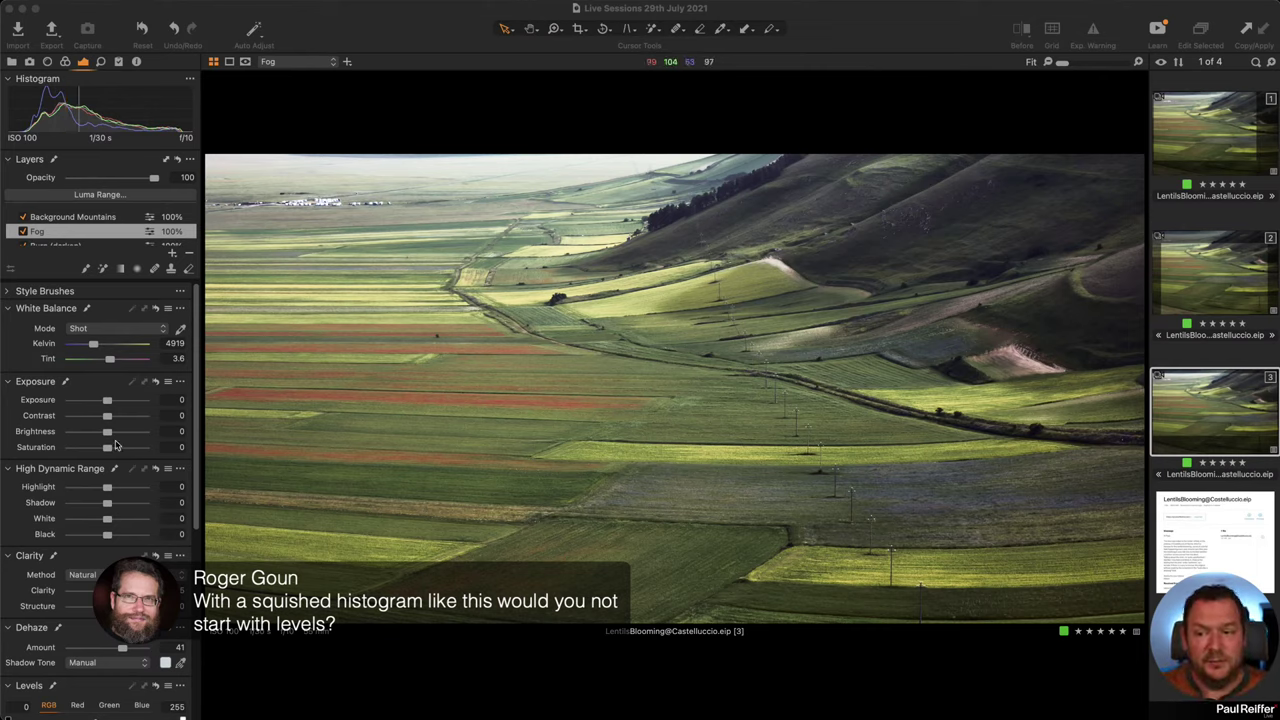
# - Create a fresh new variant from the third Castelluccio variant
pyautogui.rightClick(1208, 408)
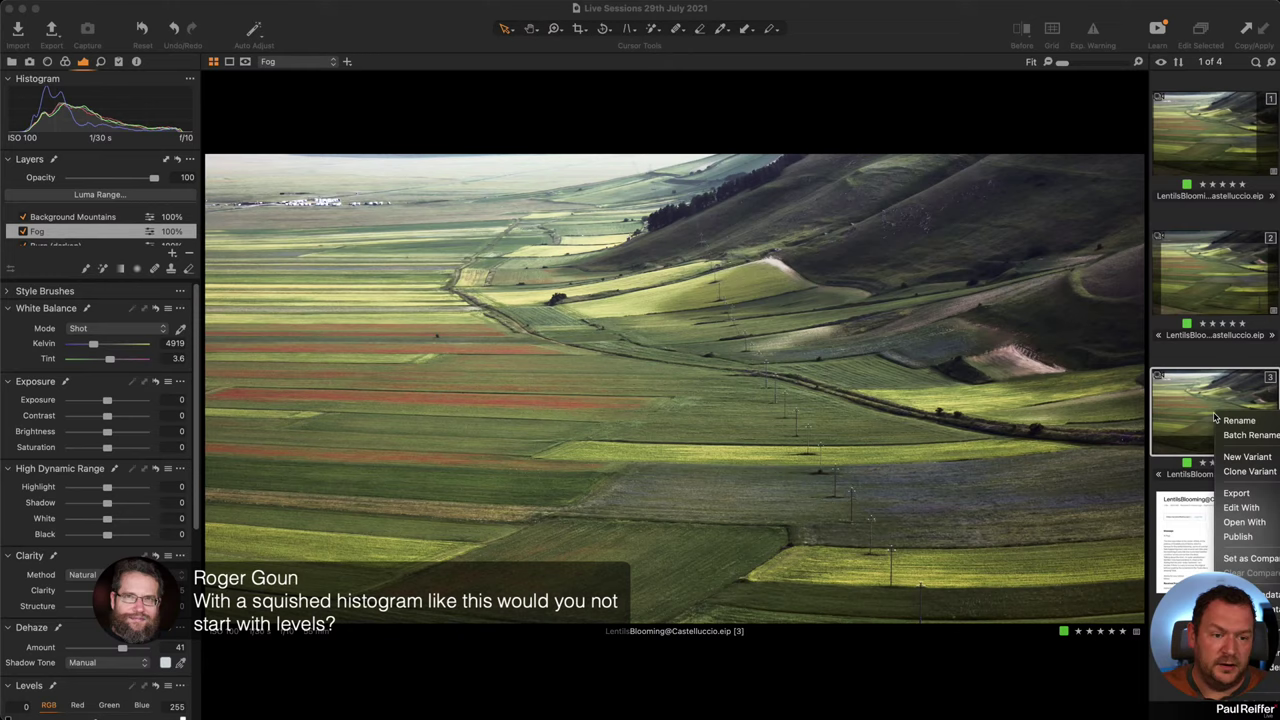
pyautogui.click(1225, 472)
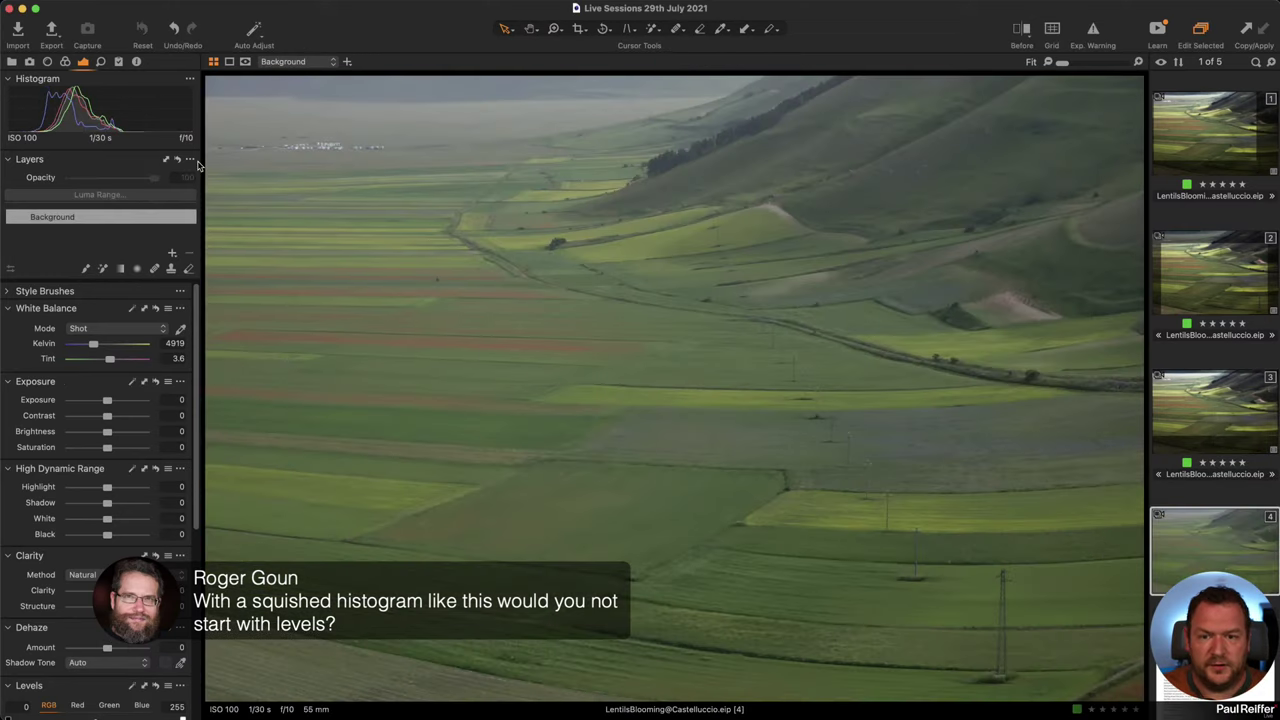
pyautogui.scroll(-5, 140, 503)
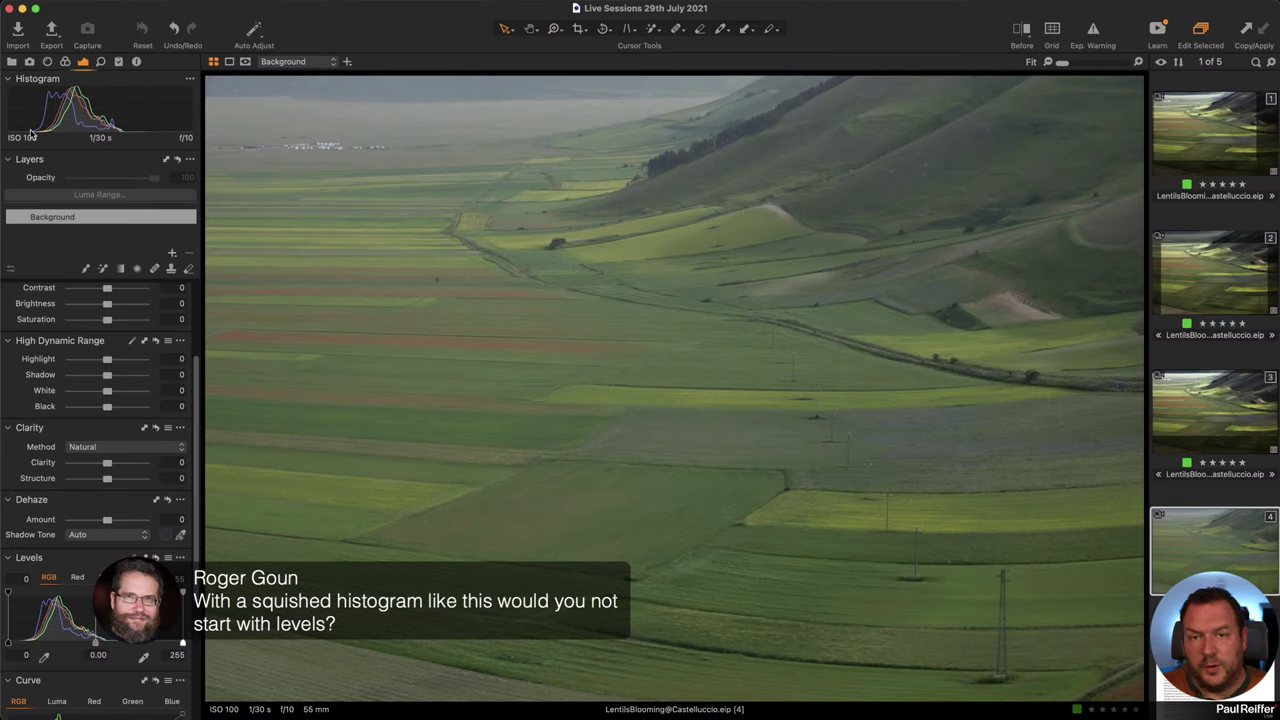
# - Try lowering the Levels white point and raising the black point, then reset Levels to 0–255
pyautogui.moveTo(182, 645); pyautogui.dragTo(108, 648)
pyautogui.moveTo(12, 645); pyautogui.dragTo(30, 645)
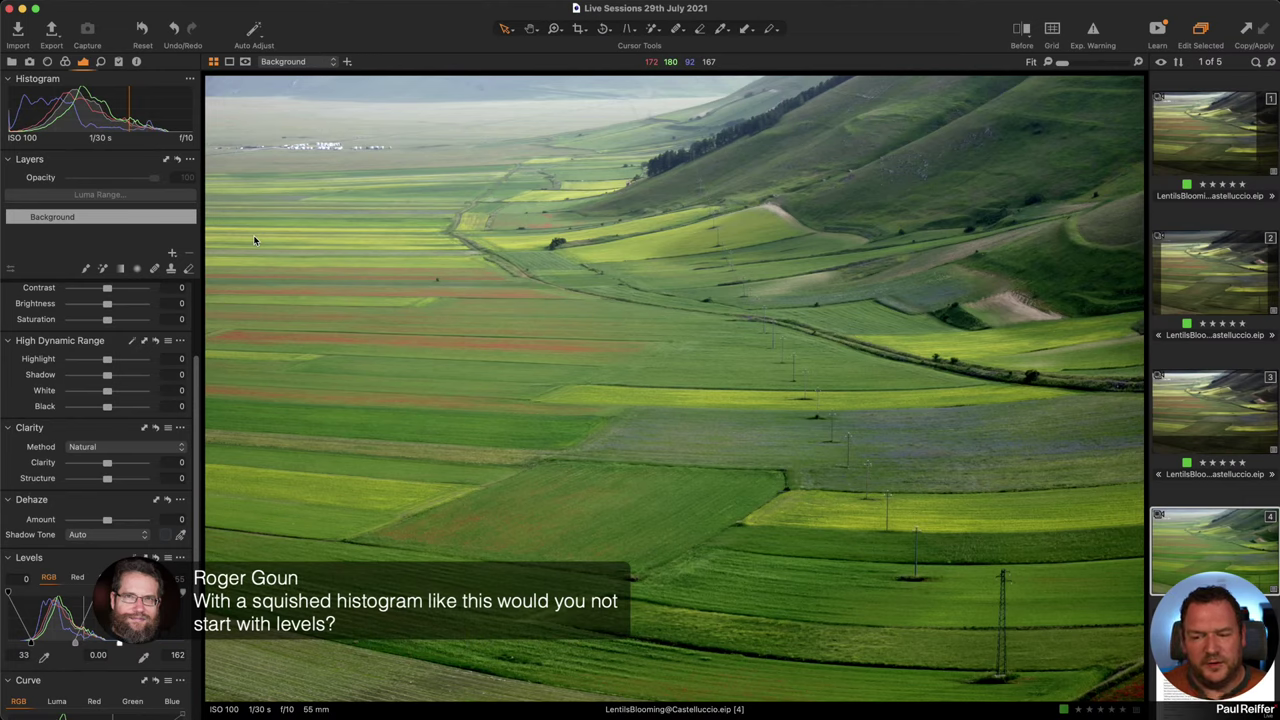
pyautogui.scroll(-3, 100, 450)
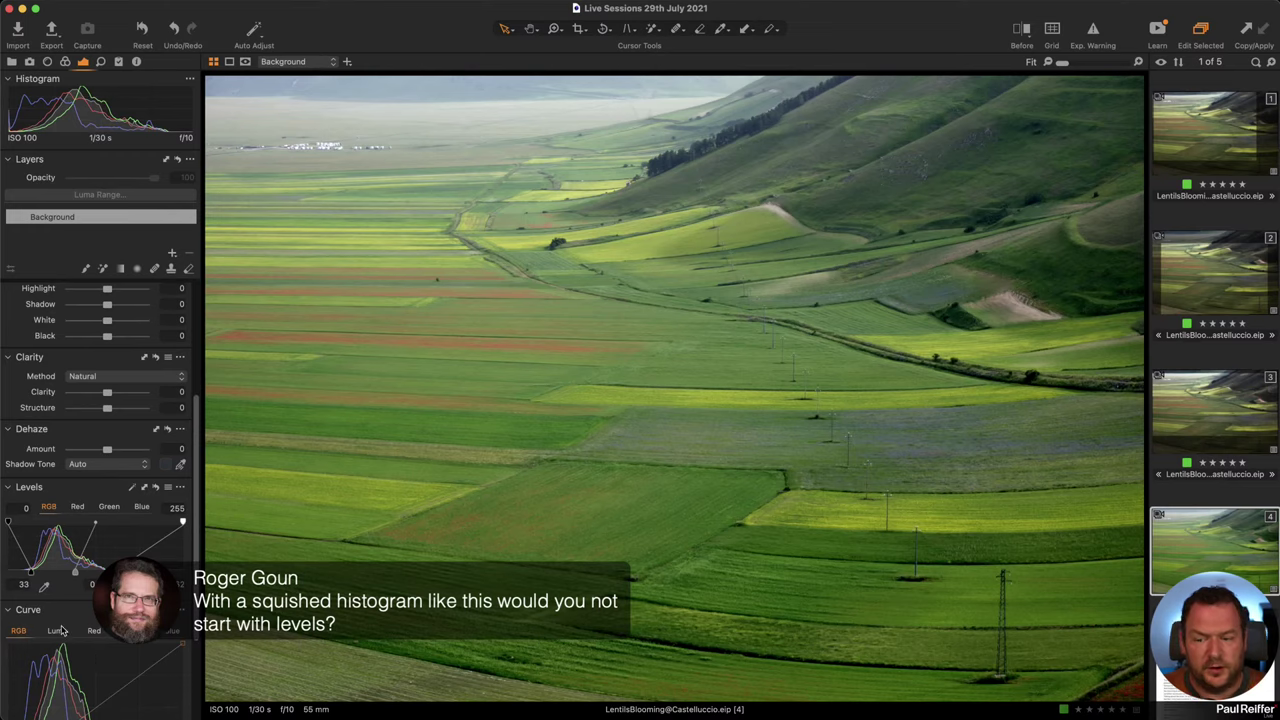
pyautogui.scroll(-5, 95, 659)
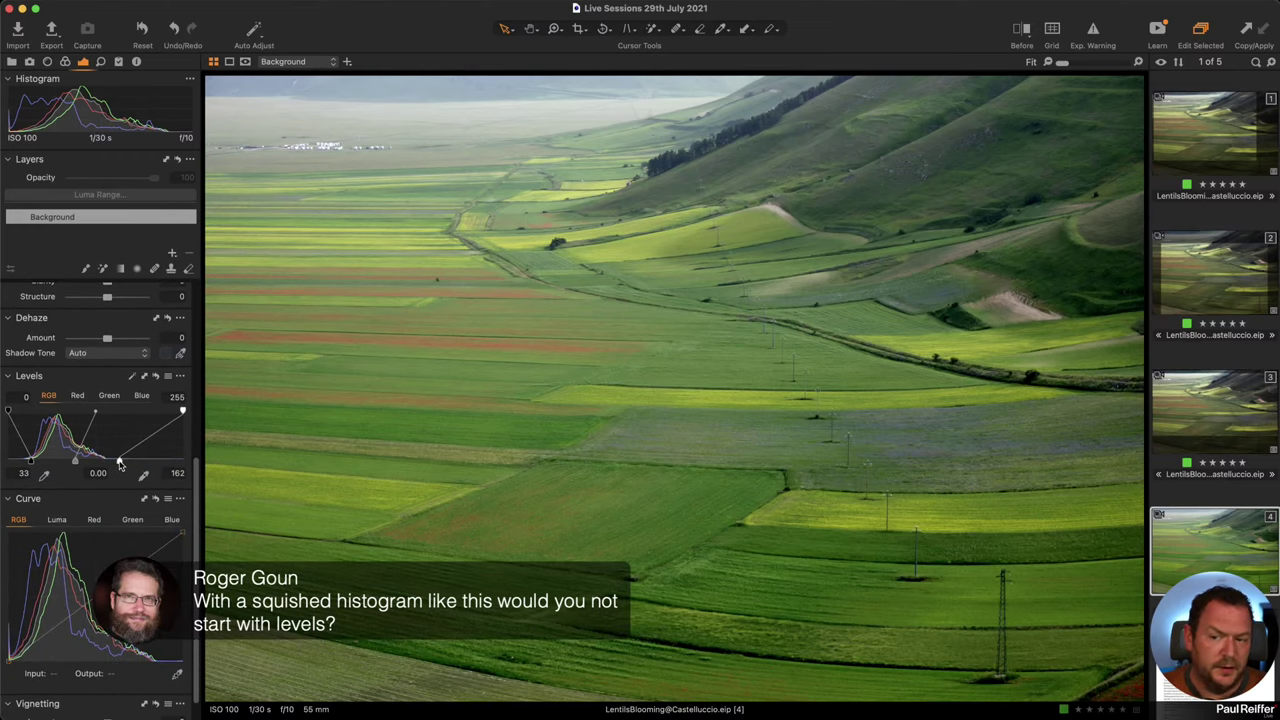
pyautogui.click(155, 375)
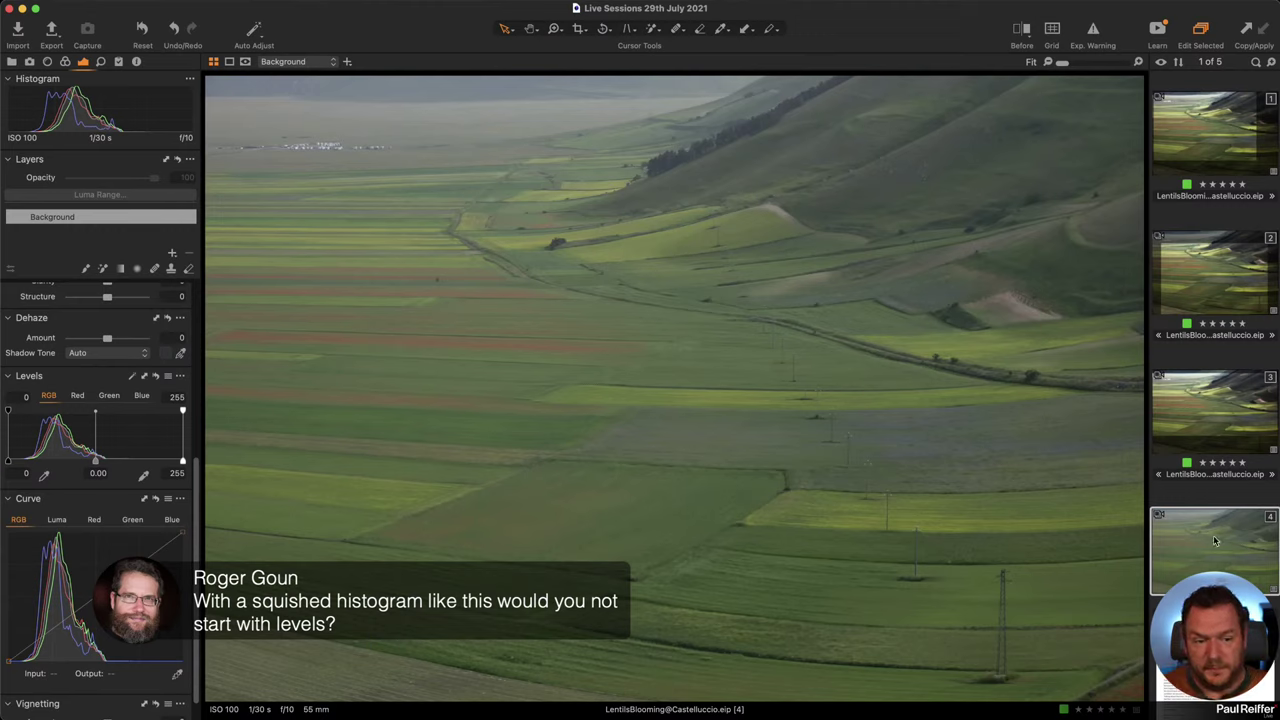
pyautogui.scroll(5, 70, 380)
pyautogui.scroll(3, 91, 322)
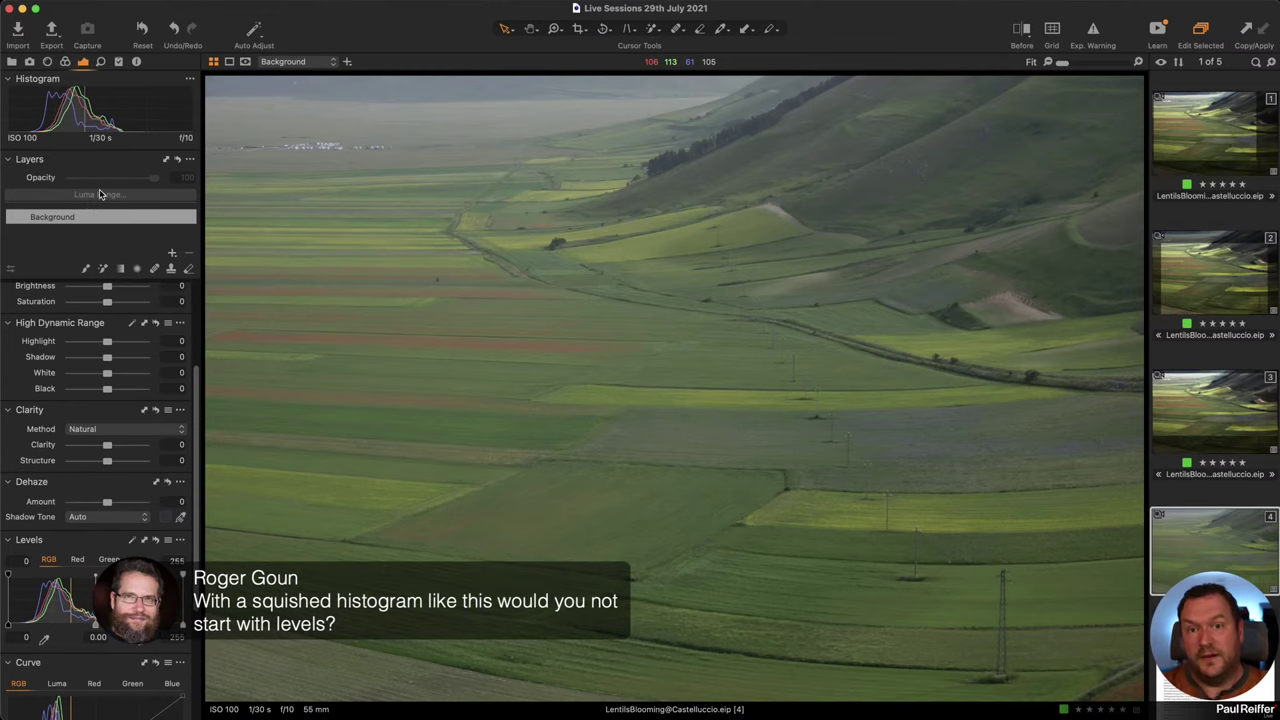
# - Undo the trial fourth variant and briefly show the Fog layer's mask
pyautogui.press('super+z')
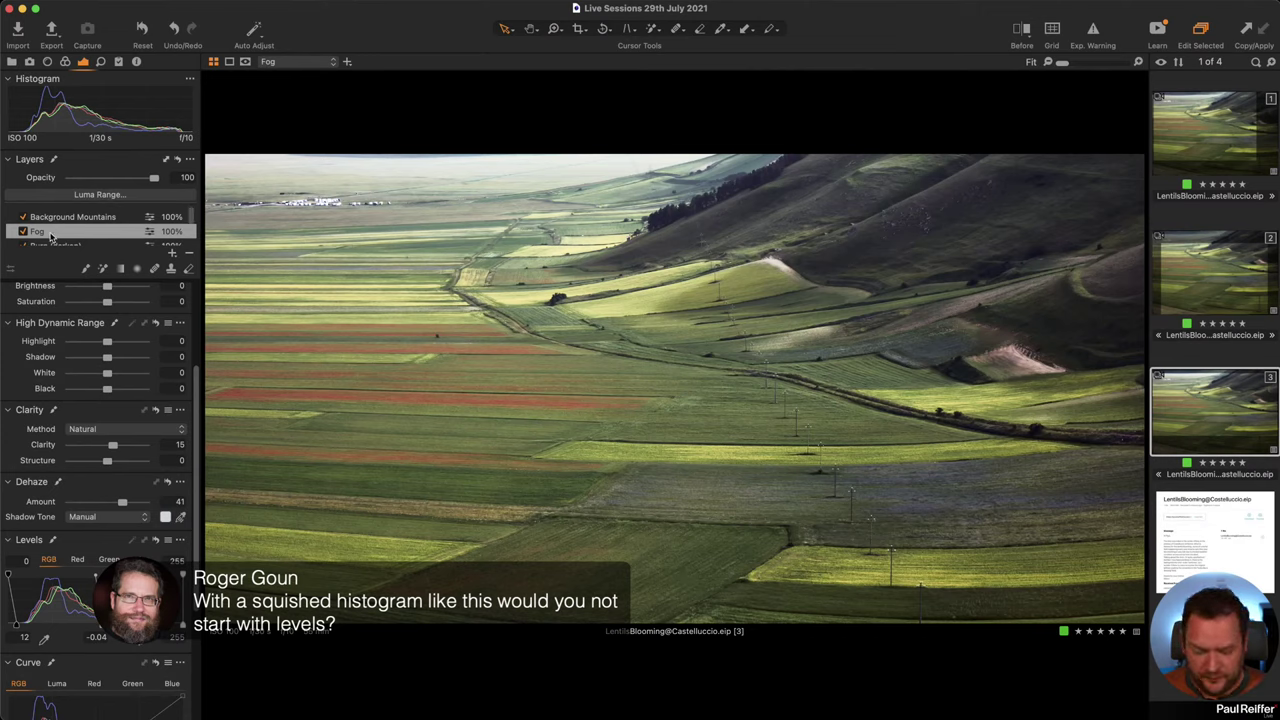
pyautogui.press('m')
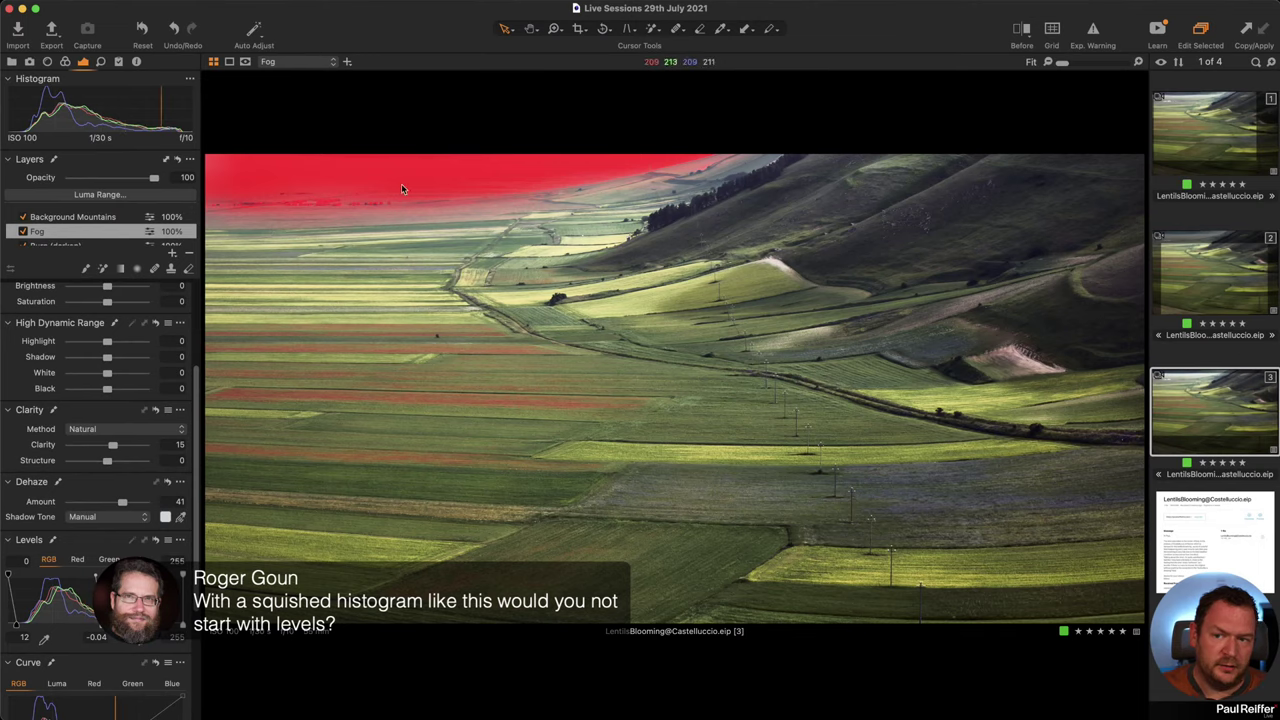
pyautogui.press('m')
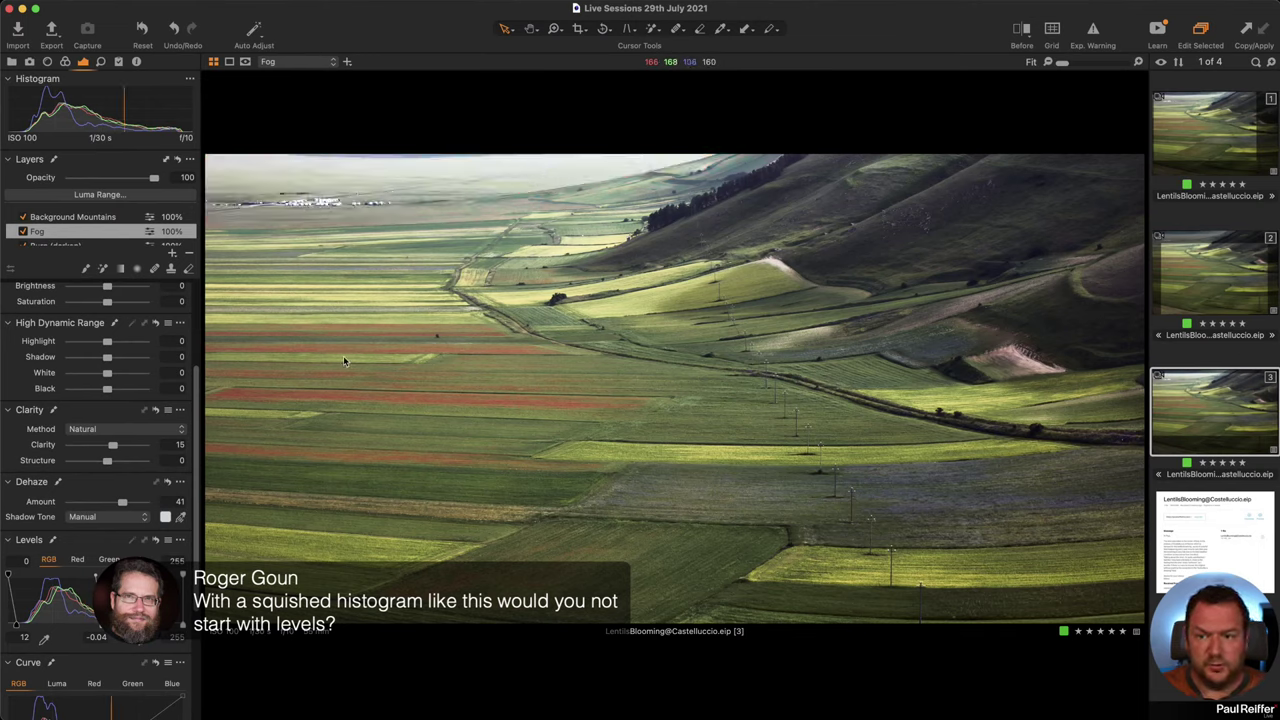
pyautogui.scroll(2, 100, 300)
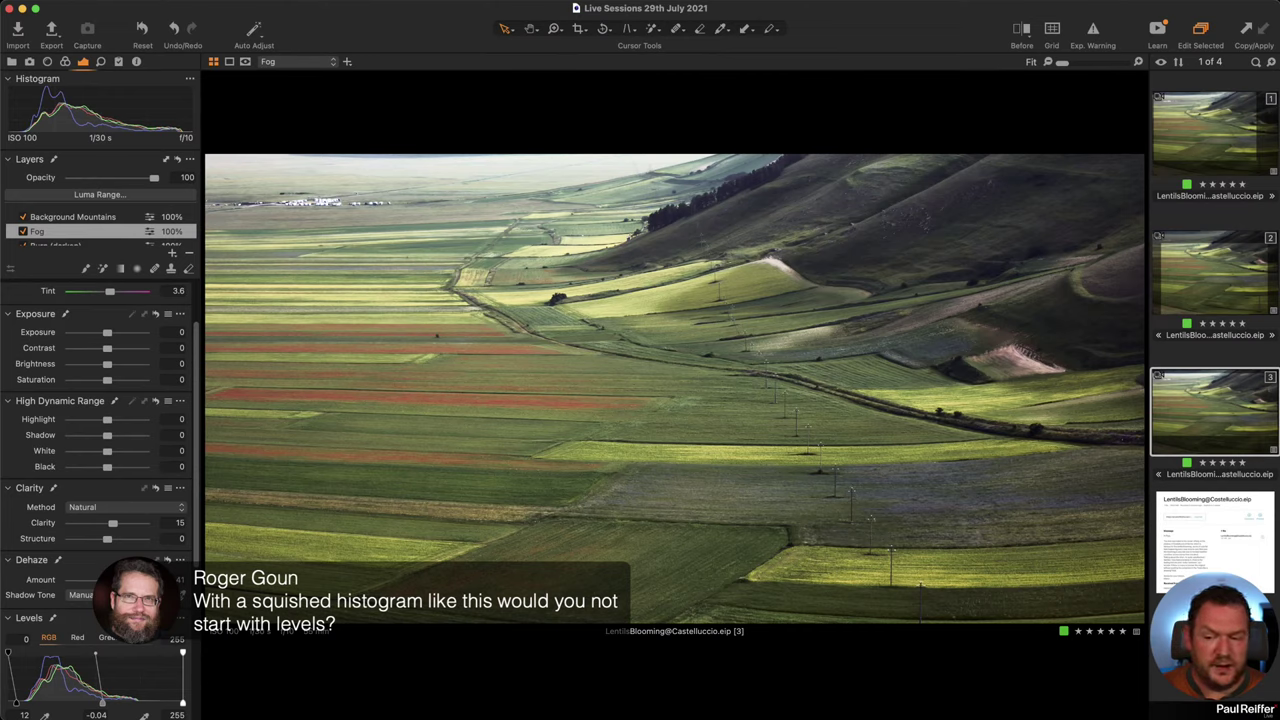
# - Pull the Fog layer's Highlight down to -100, trying Exposure and resetting it to 0
pyautogui.moveTo(104, 421); pyautogui.dragTo(70, 425)
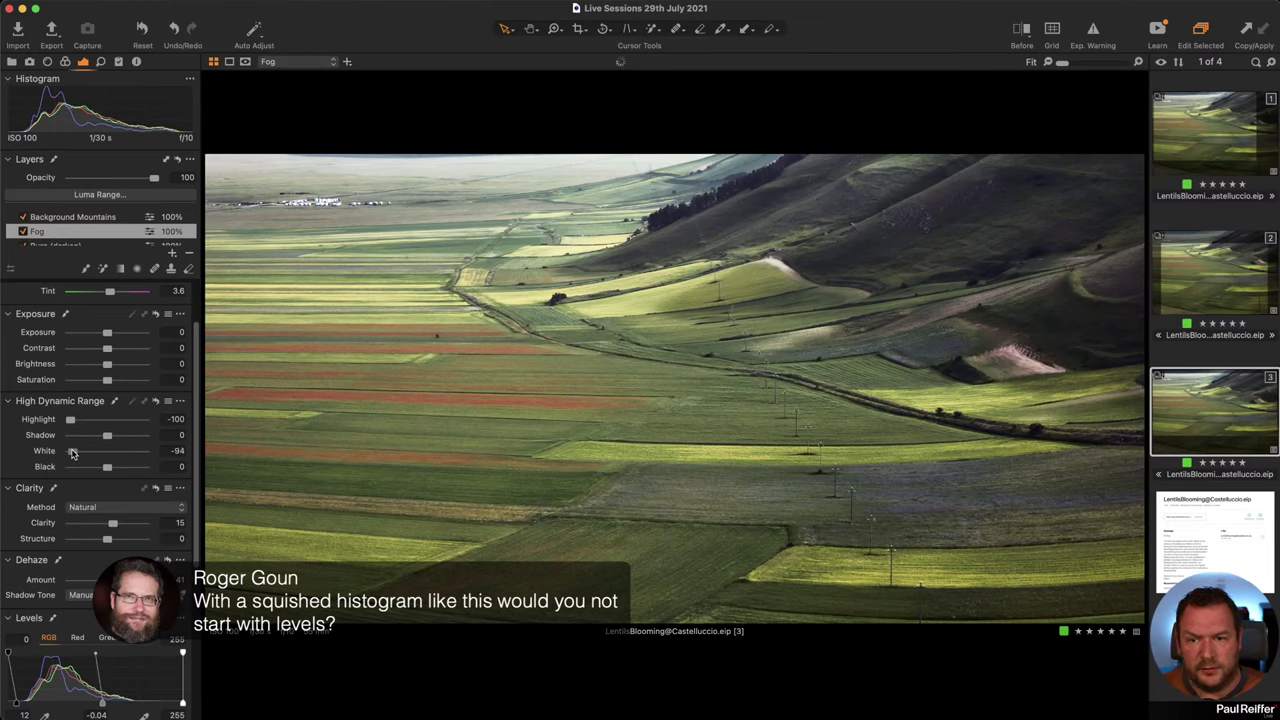
pyautogui.moveTo(109, 334); pyautogui.dragTo(104, 334)
pyautogui.doubleClick(105, 333)
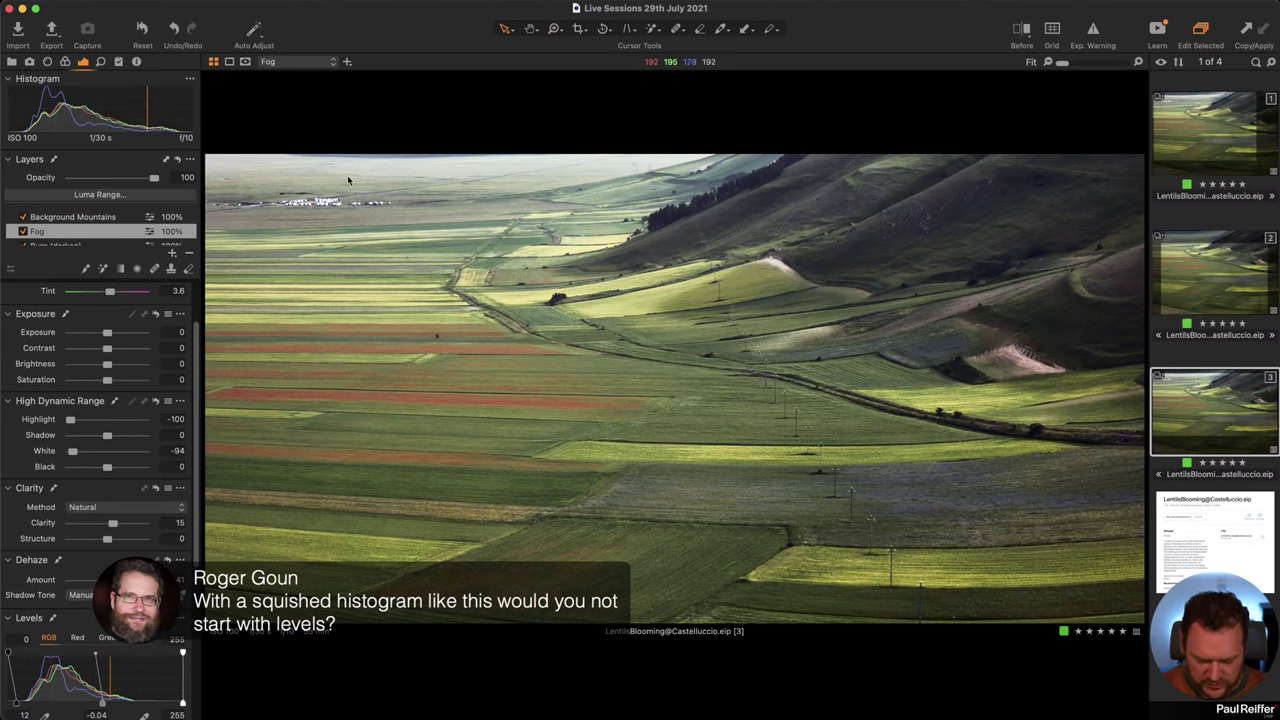
# - Preview the Fog mask in grayscale, then return to the red mask overlay
pyautogui.press('m')
pyautogui.click(245, 61)
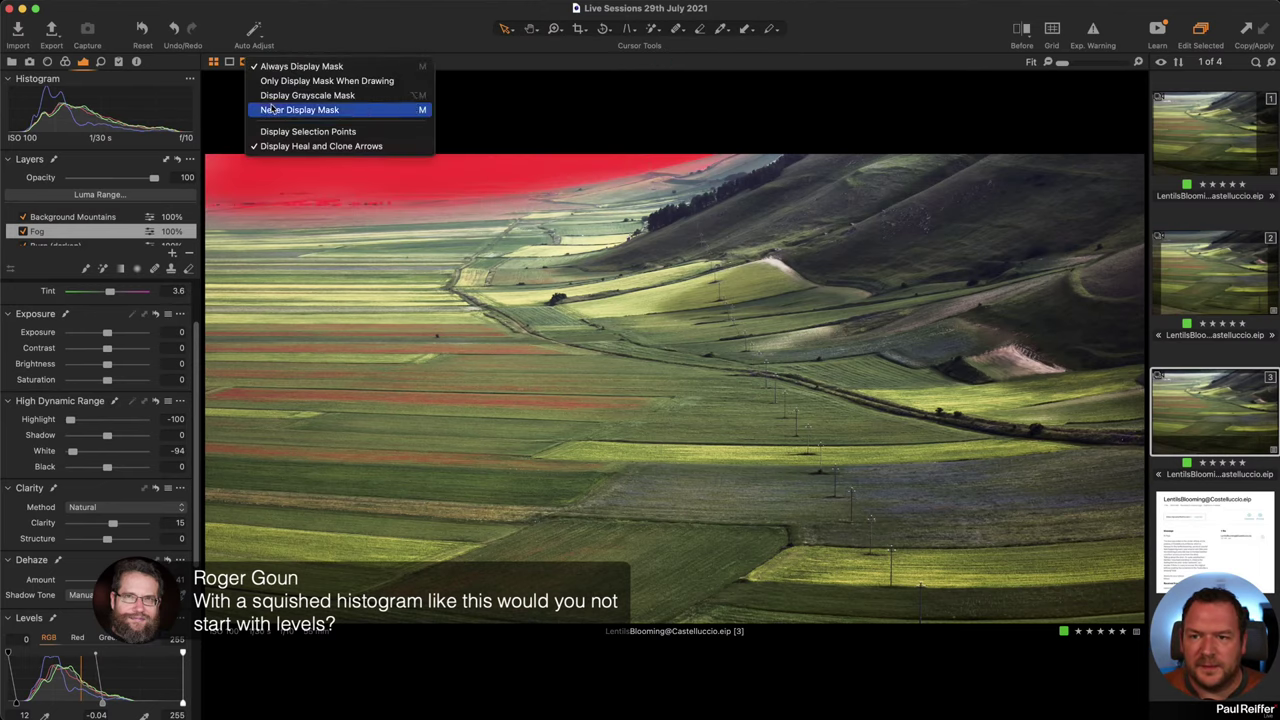
pyautogui.click(303, 92)
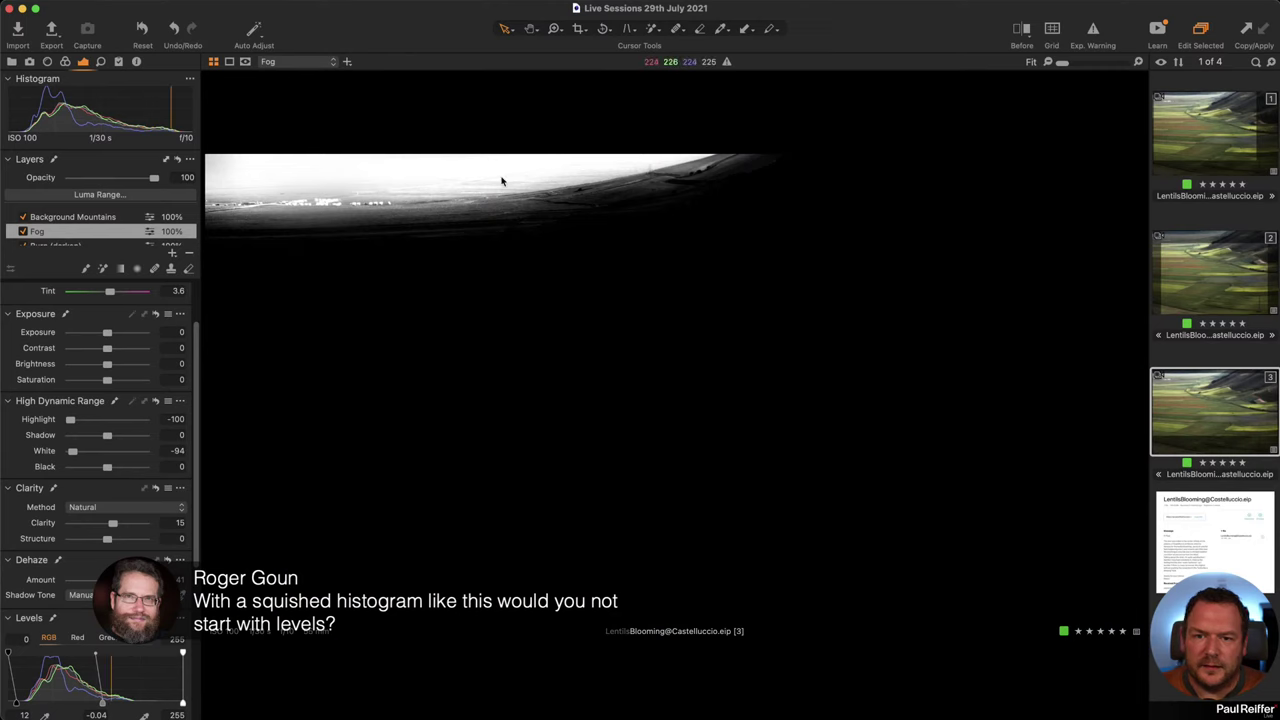
pyautogui.hotkey('alt', 'm')
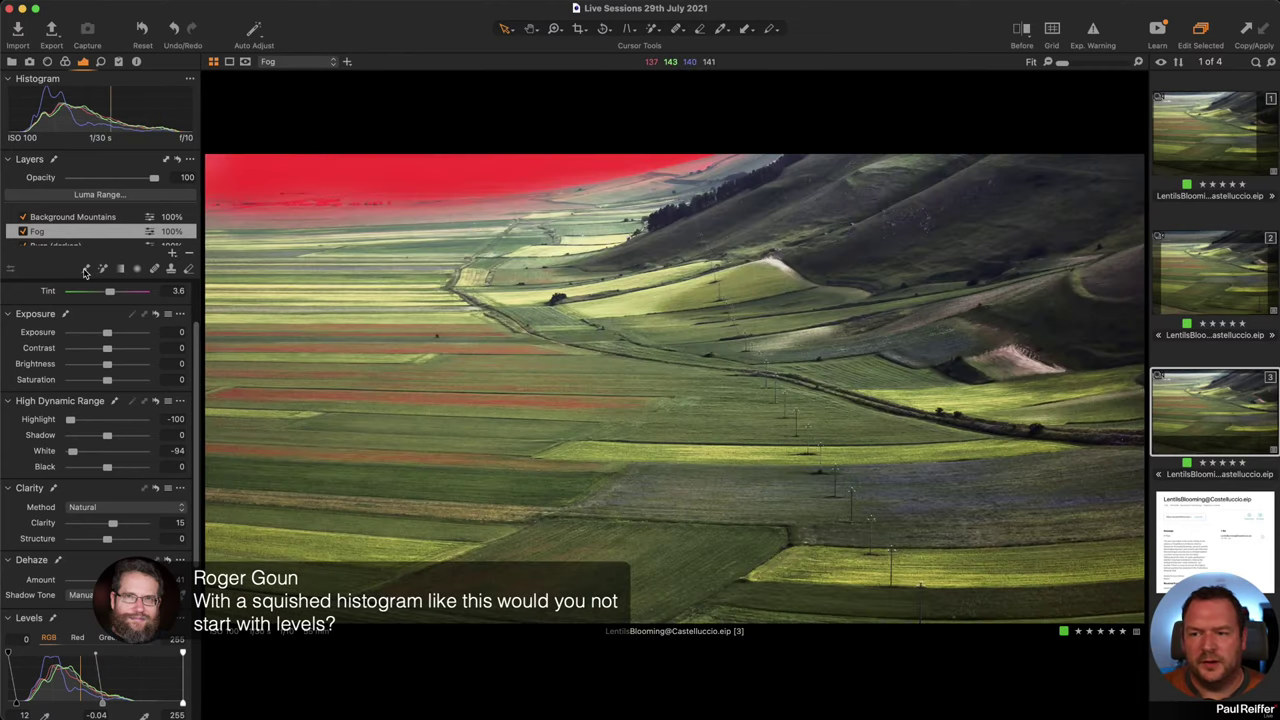
# - Add a new adjustment layer named 'Top Highlights'
pyautogui.click(172, 253)
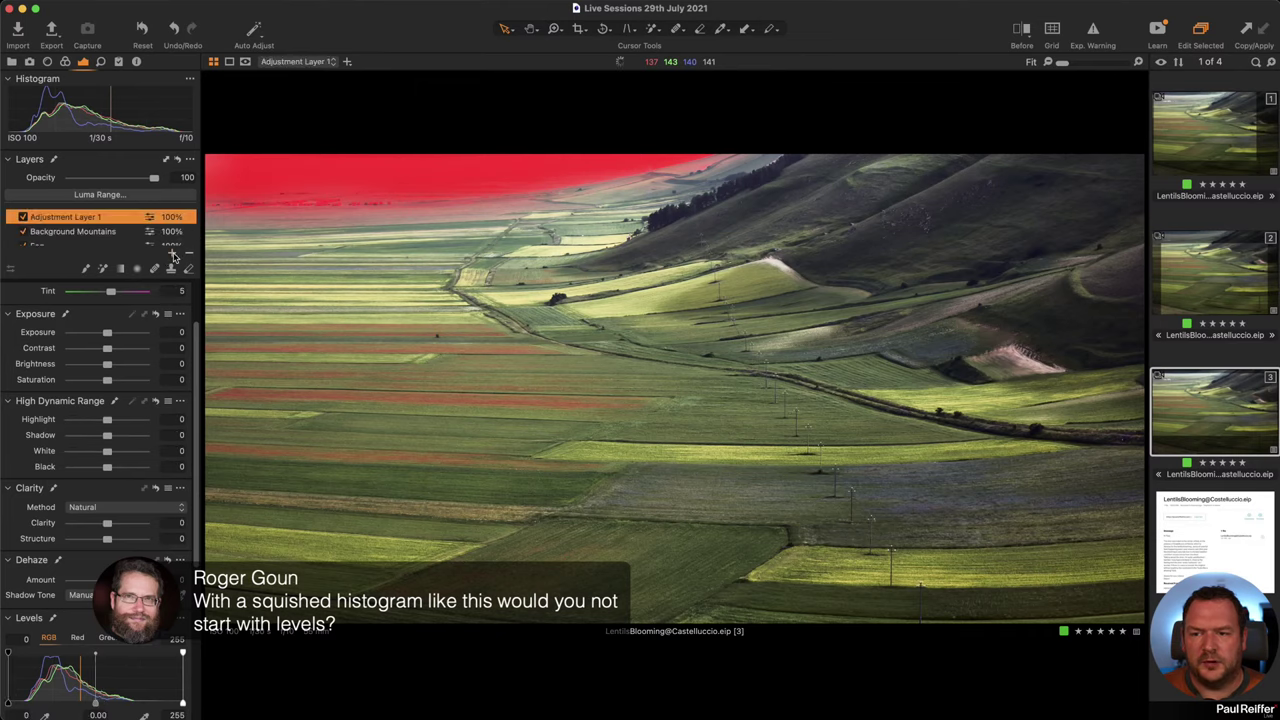
pyautogui.doubleClick(75, 214)
pyautogui.write('Top Highlights')
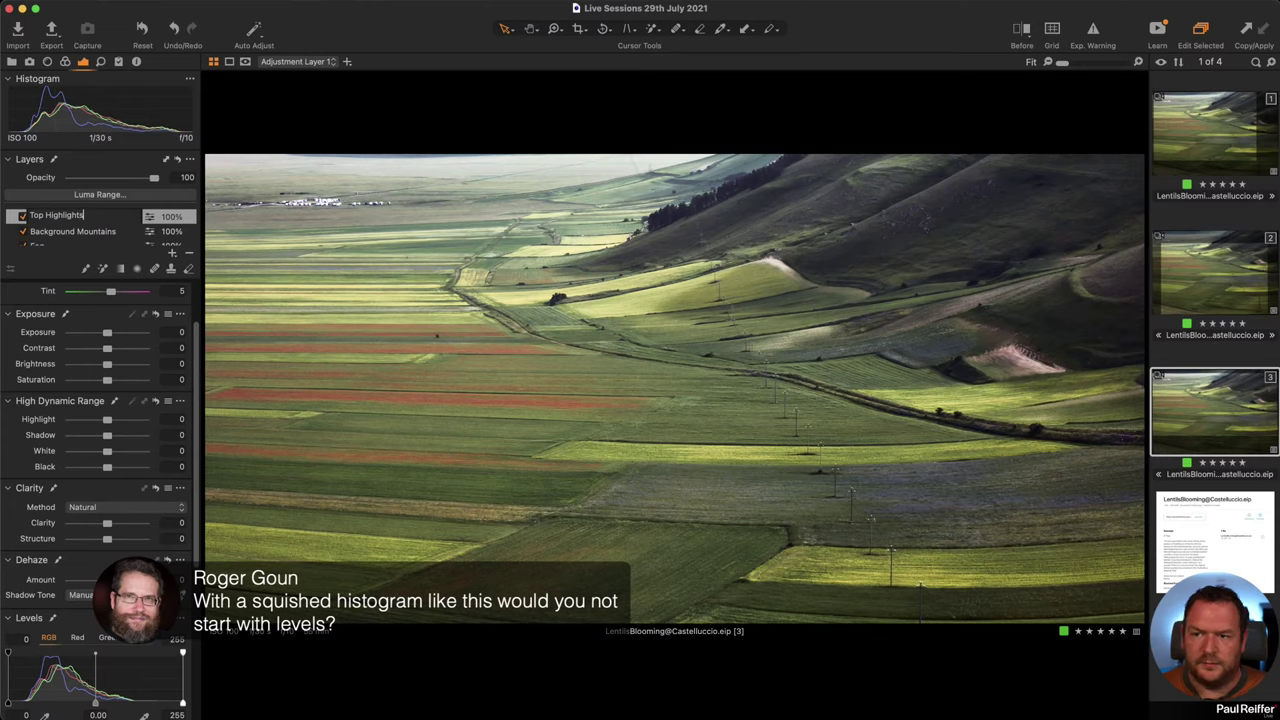
pyautogui.press('Return')
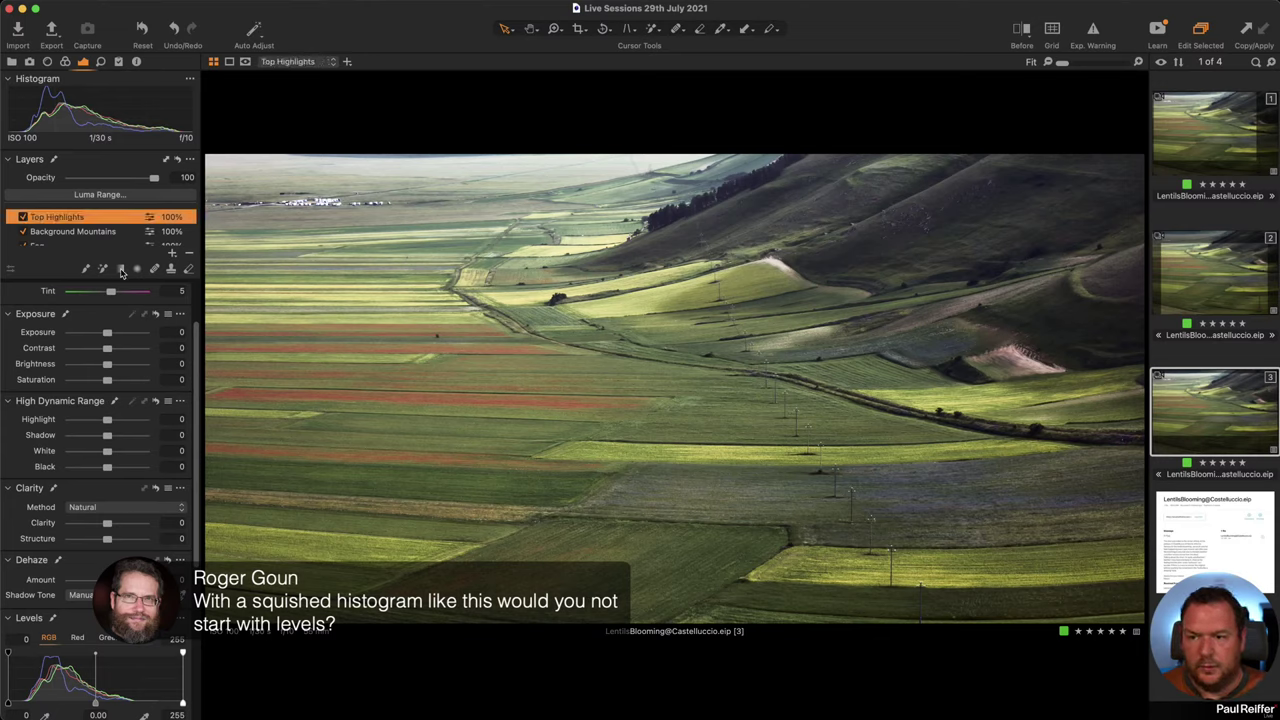
# - Draw a linear gradient mask from the top, lower Exposure to -1.06, then view variant 2
pyautogui.press('g')
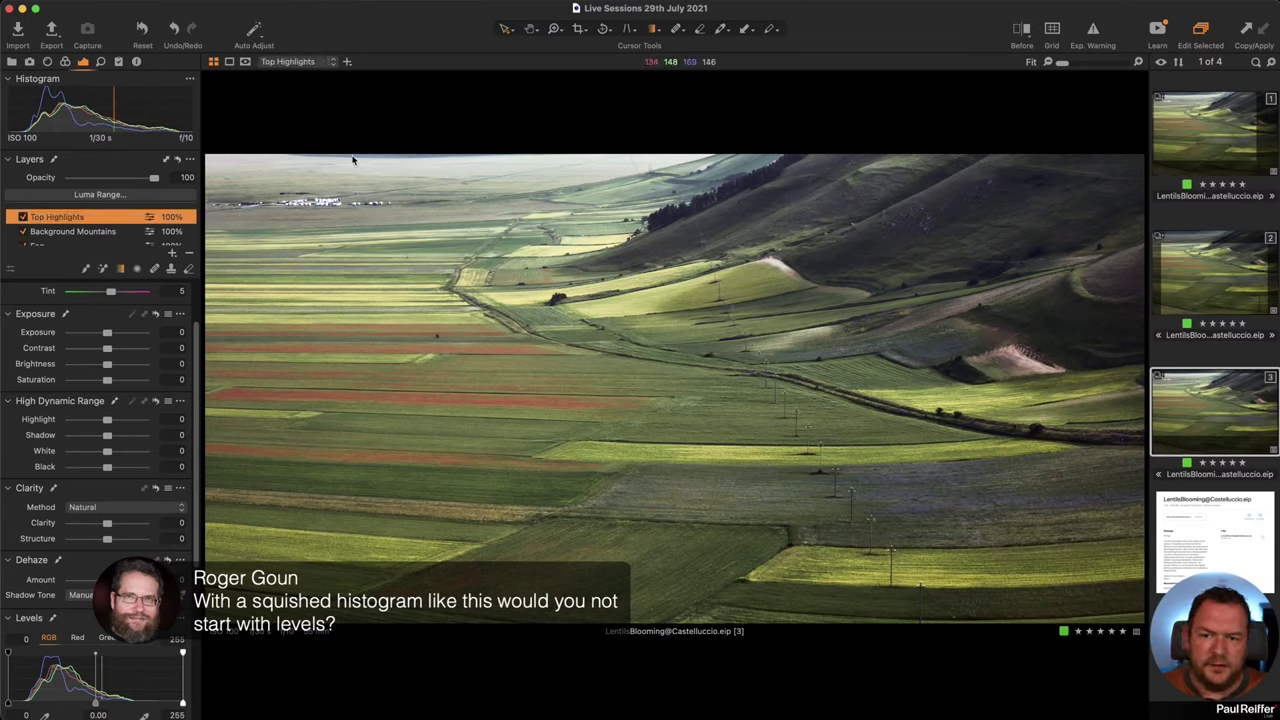
pyautogui.moveTo(352, 155); pyautogui.dragTo(363, 279)
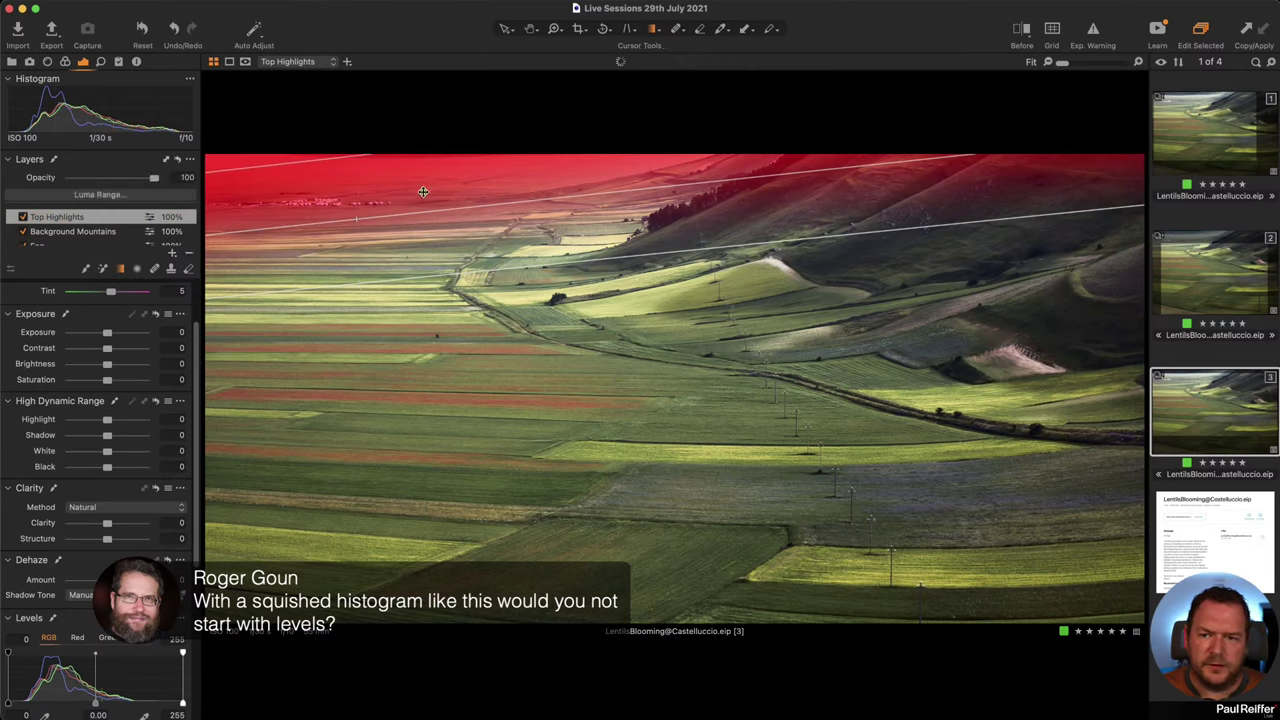
pyautogui.moveTo(423, 191); pyautogui.dragTo(550, 213)
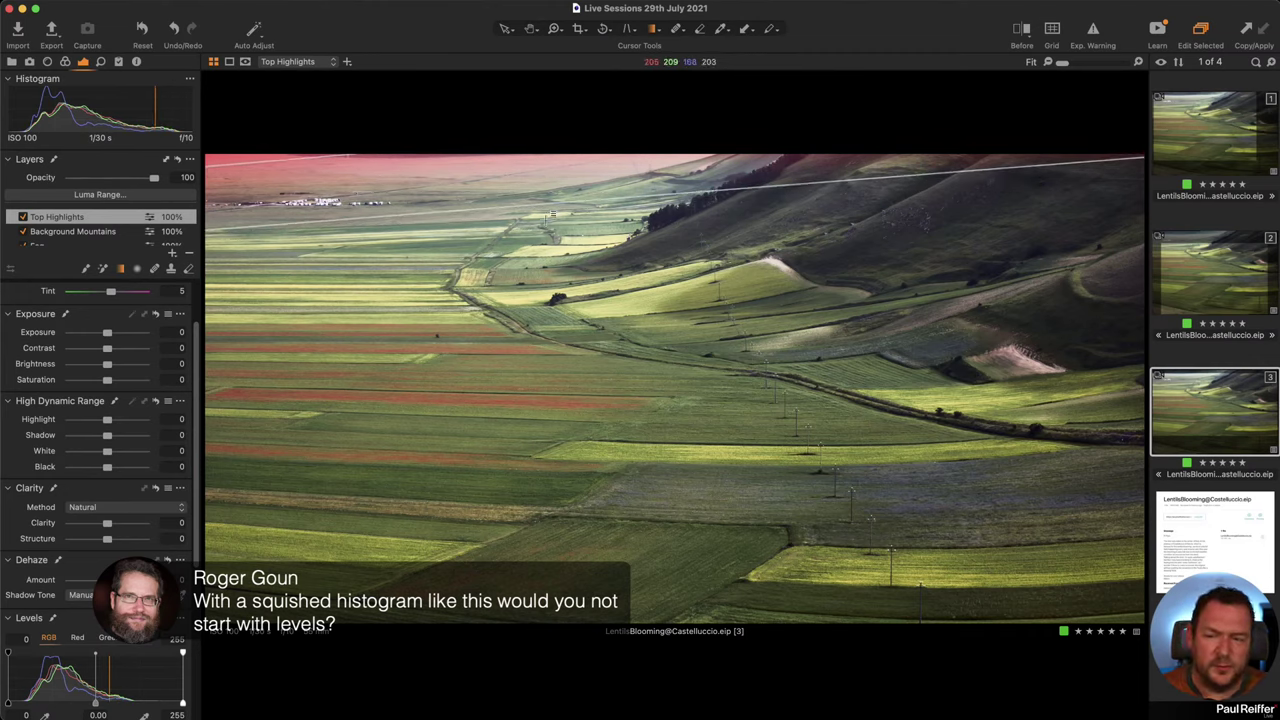
pyautogui.moveTo(106, 336); pyautogui.dragTo(96, 337)
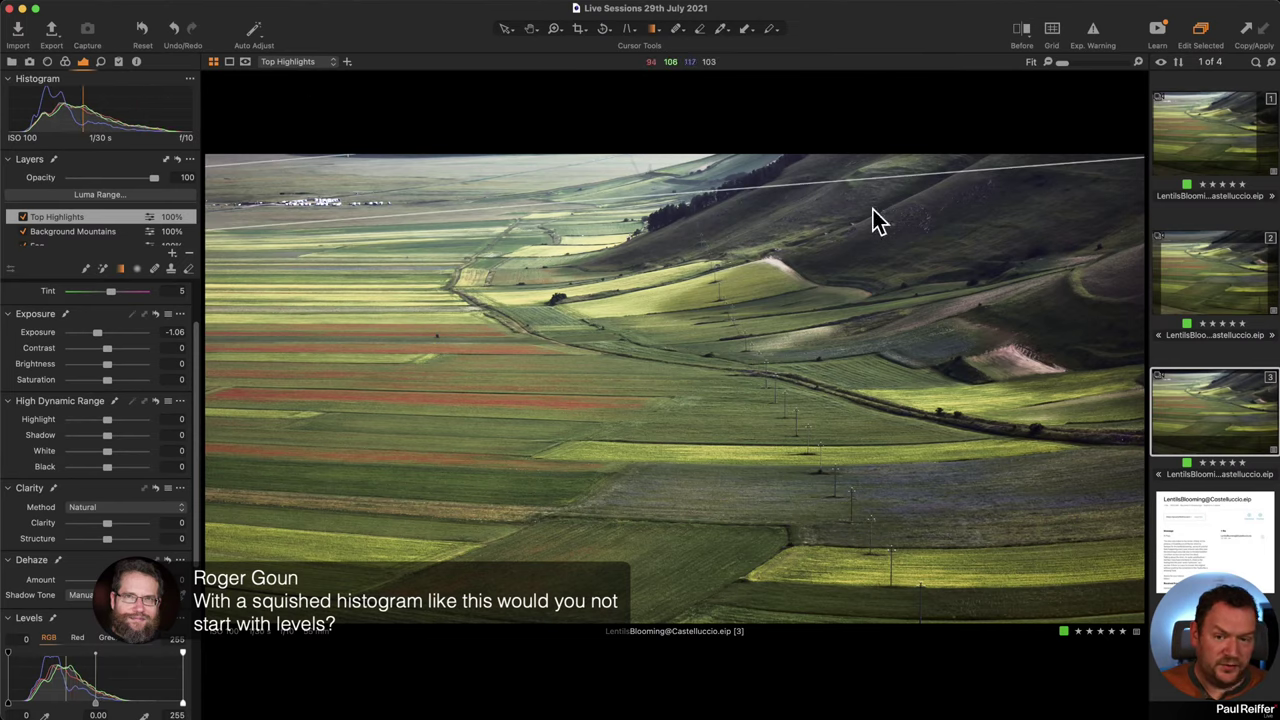
pyautogui.click(1222, 287)
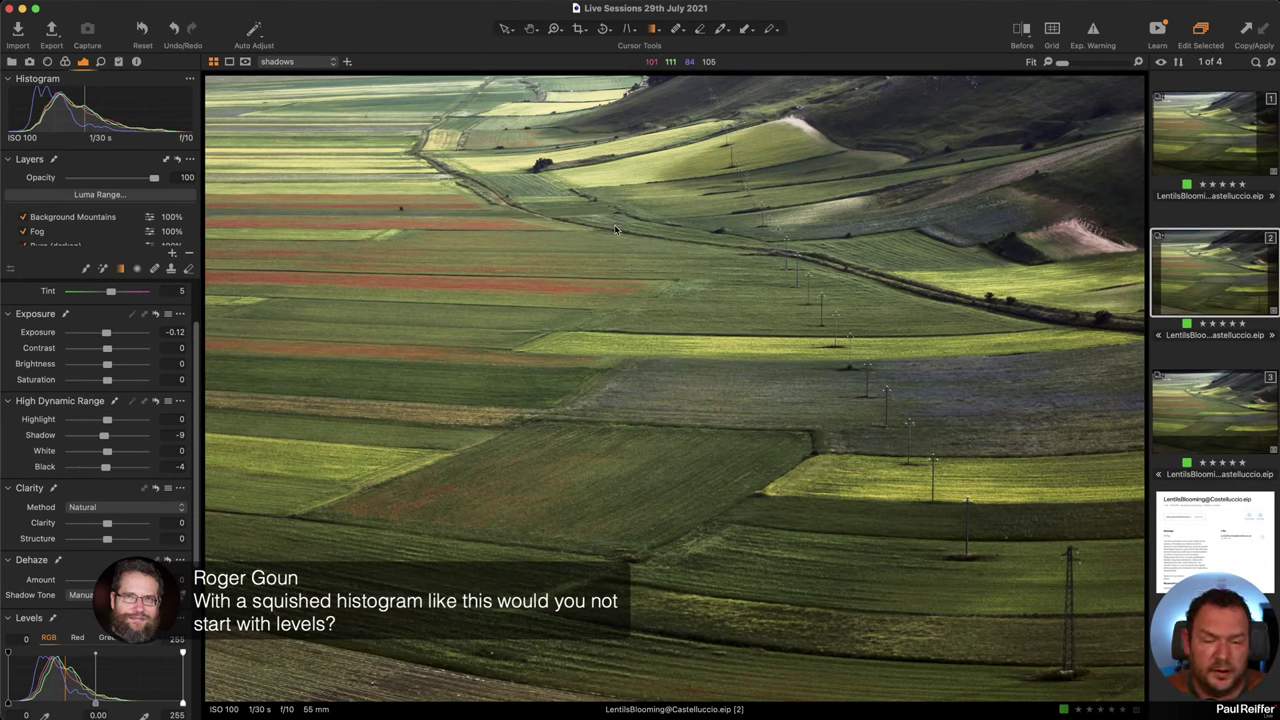
# - Toggle the Before/After view on variant 2, then return to variant 3
pyautogui.press('y')
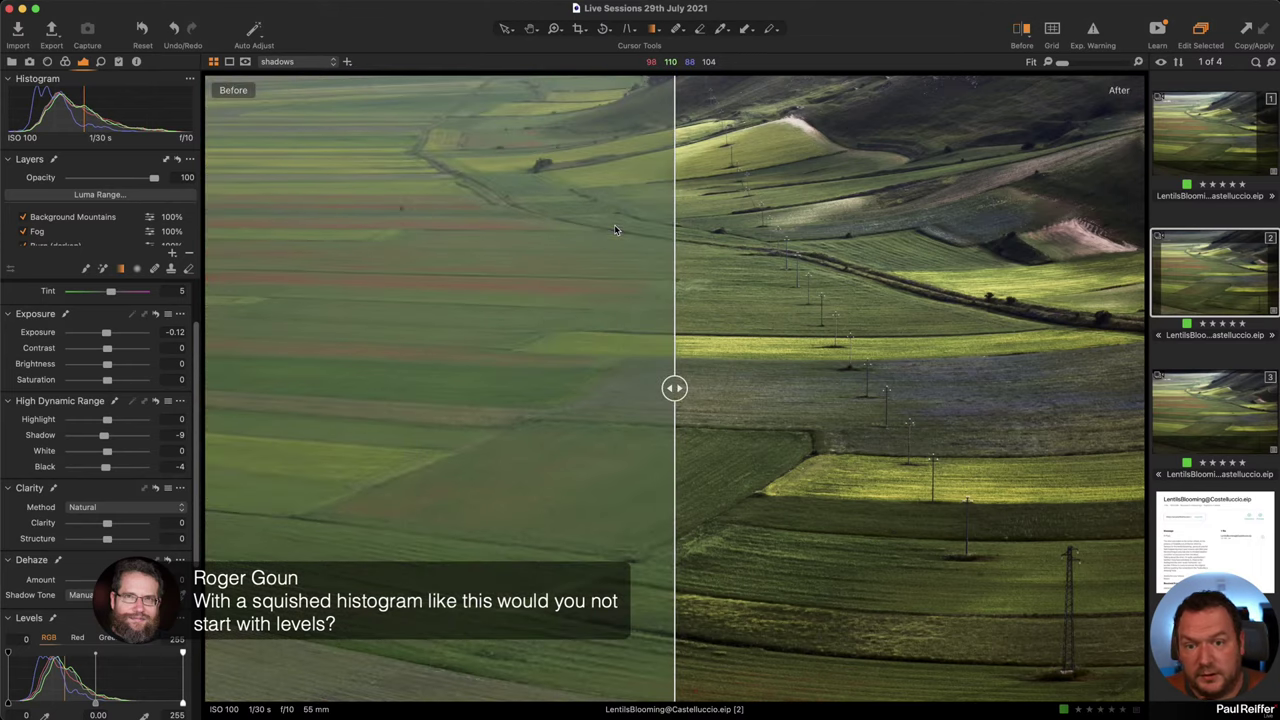
pyautogui.press('y')
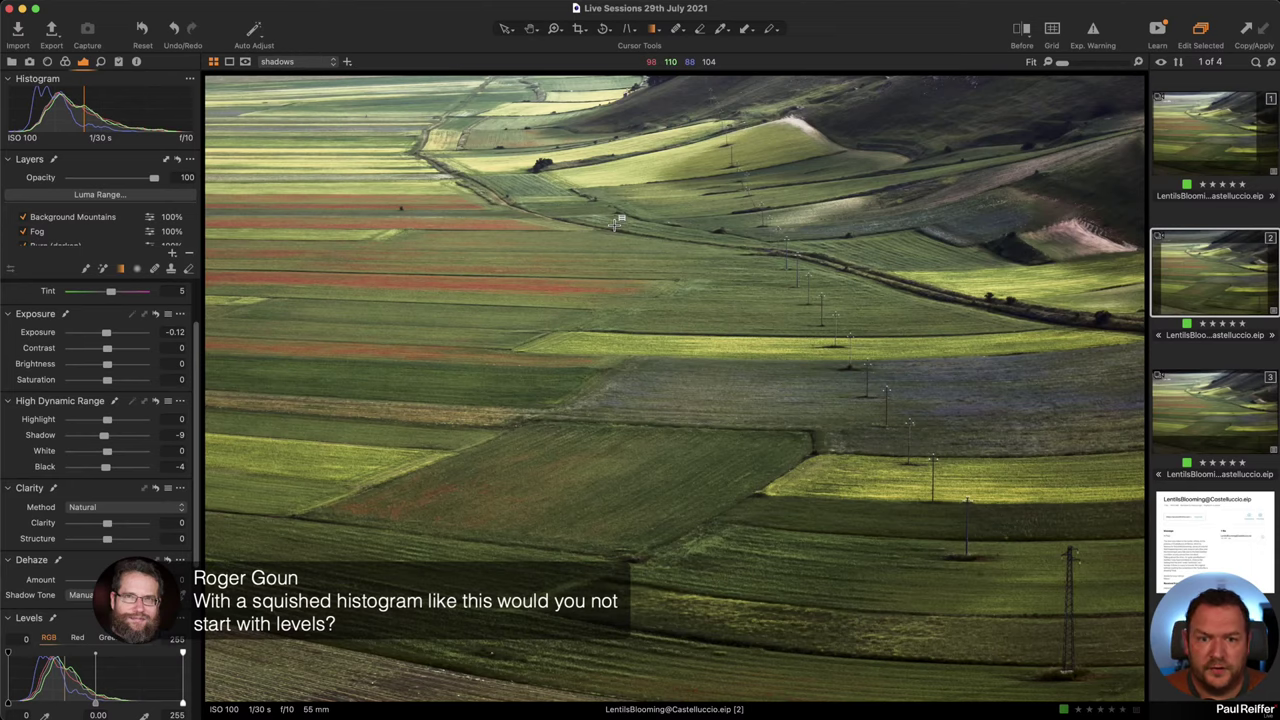
pyautogui.click(1230, 420)
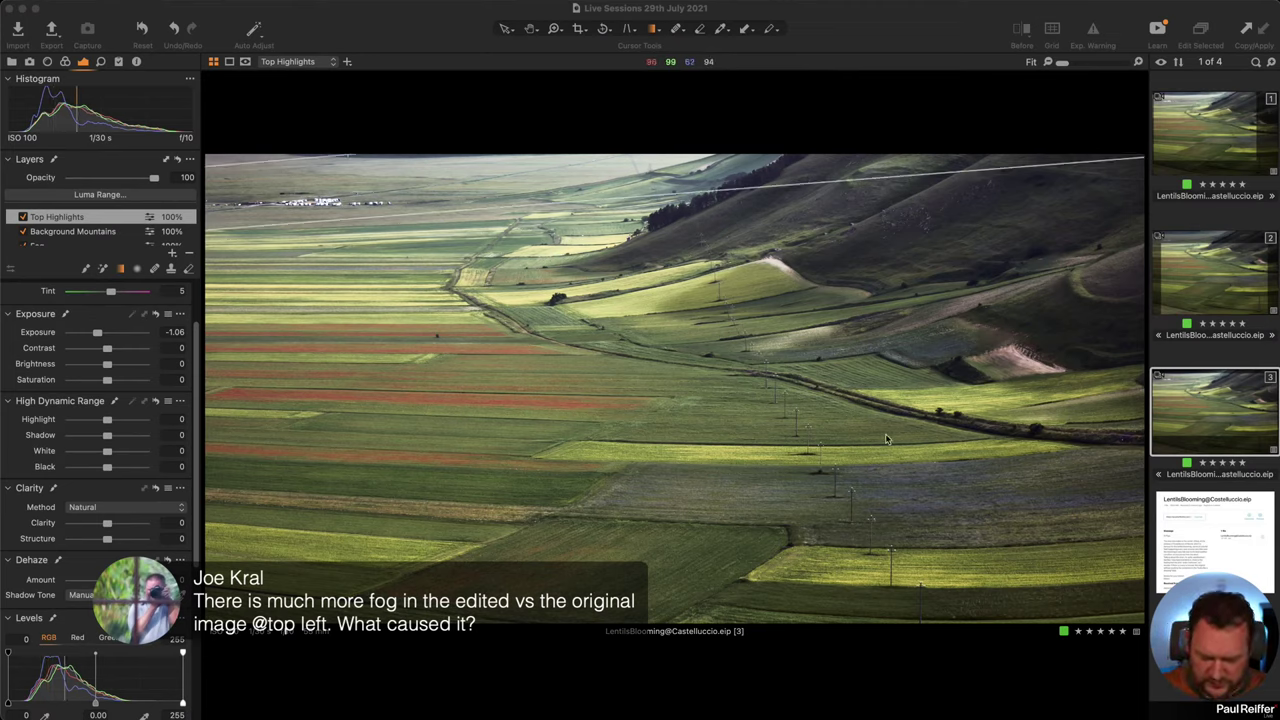
# - Turn on the Before/After comparison with the split moved toward the left
pyautogui.click(1010, 380)
pyautogui.press('y')
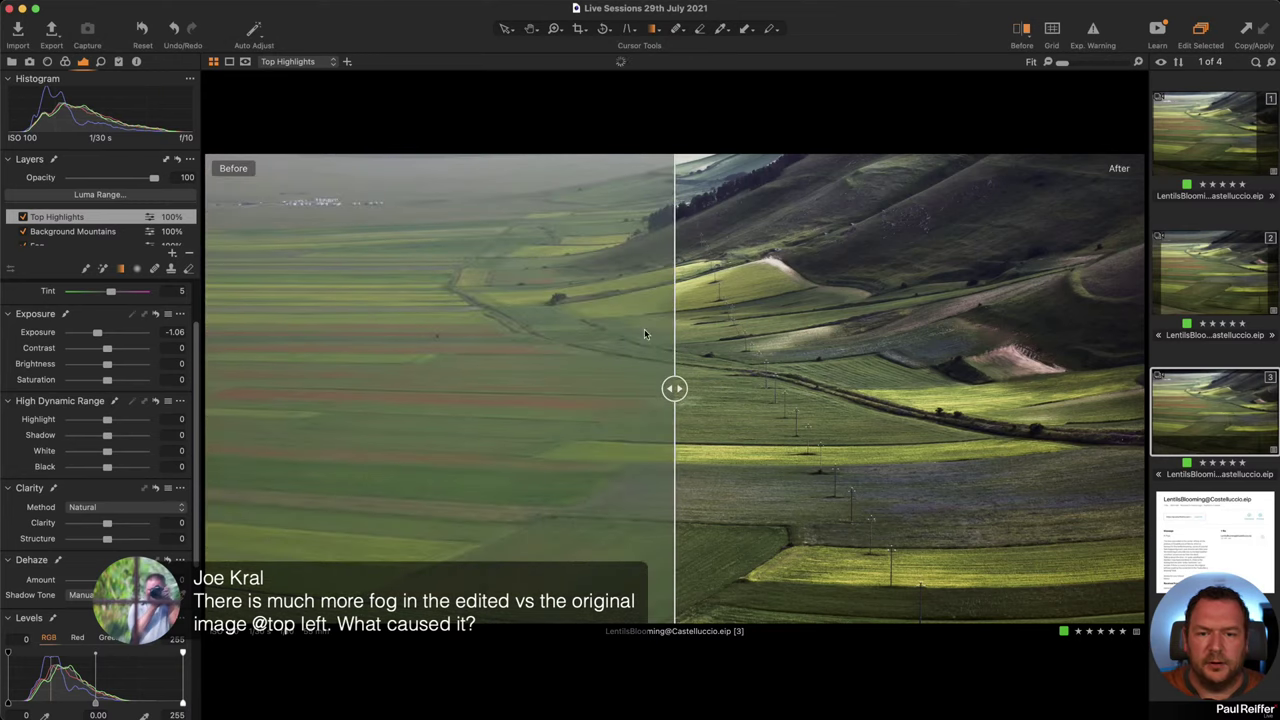
pyautogui.moveTo(675, 389); pyautogui.dragTo(303, 388)
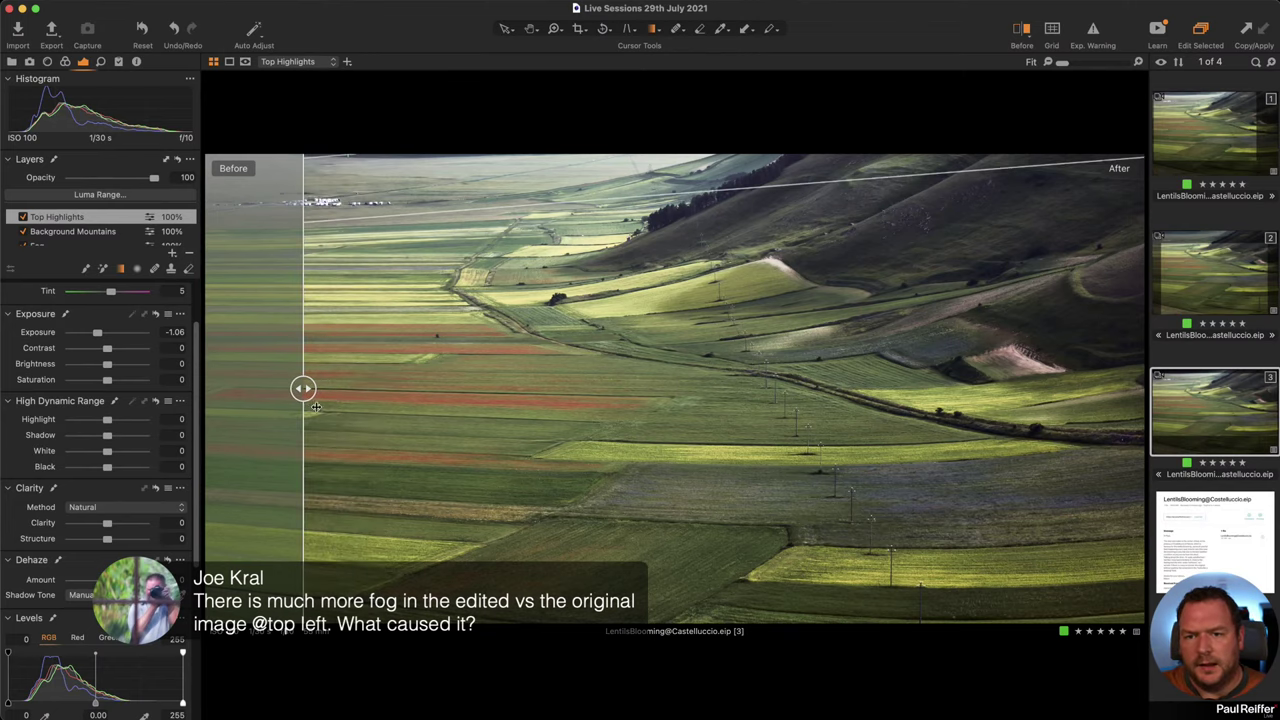
# - Clone variant 3 into a new fourth variant
pyautogui.rightClick(1245, 447)
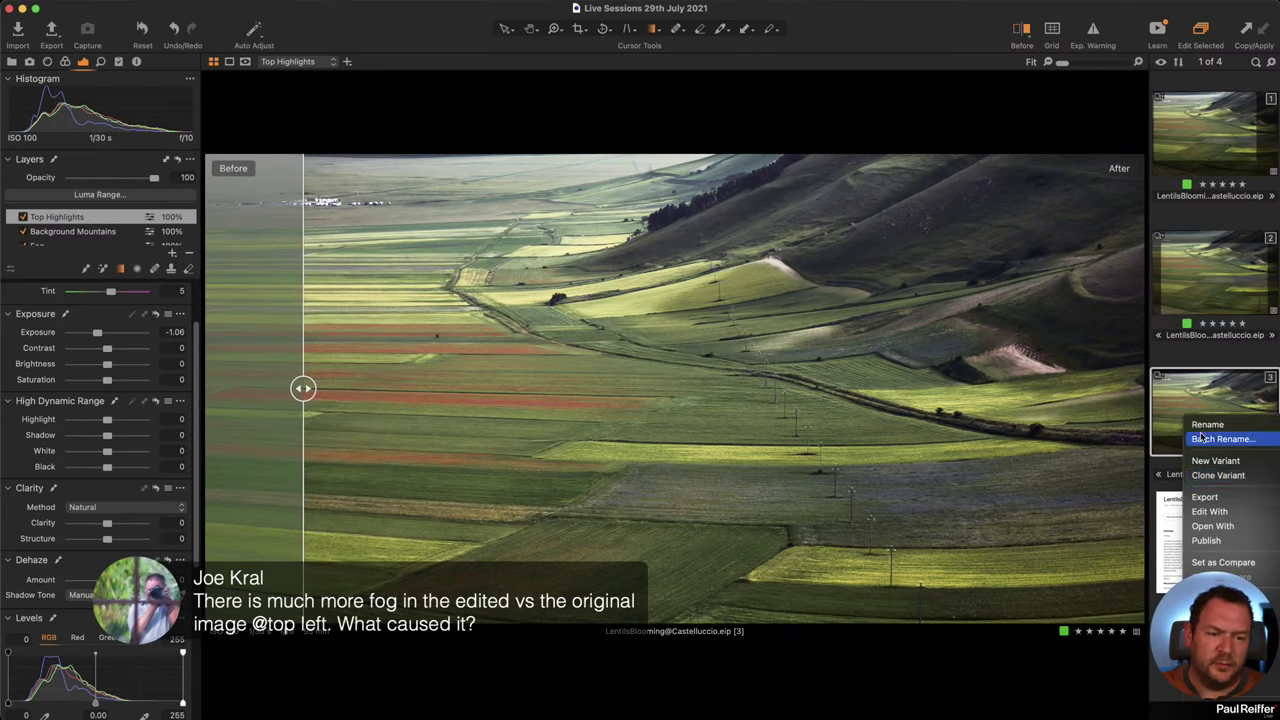
pyautogui.click(1237, 477)
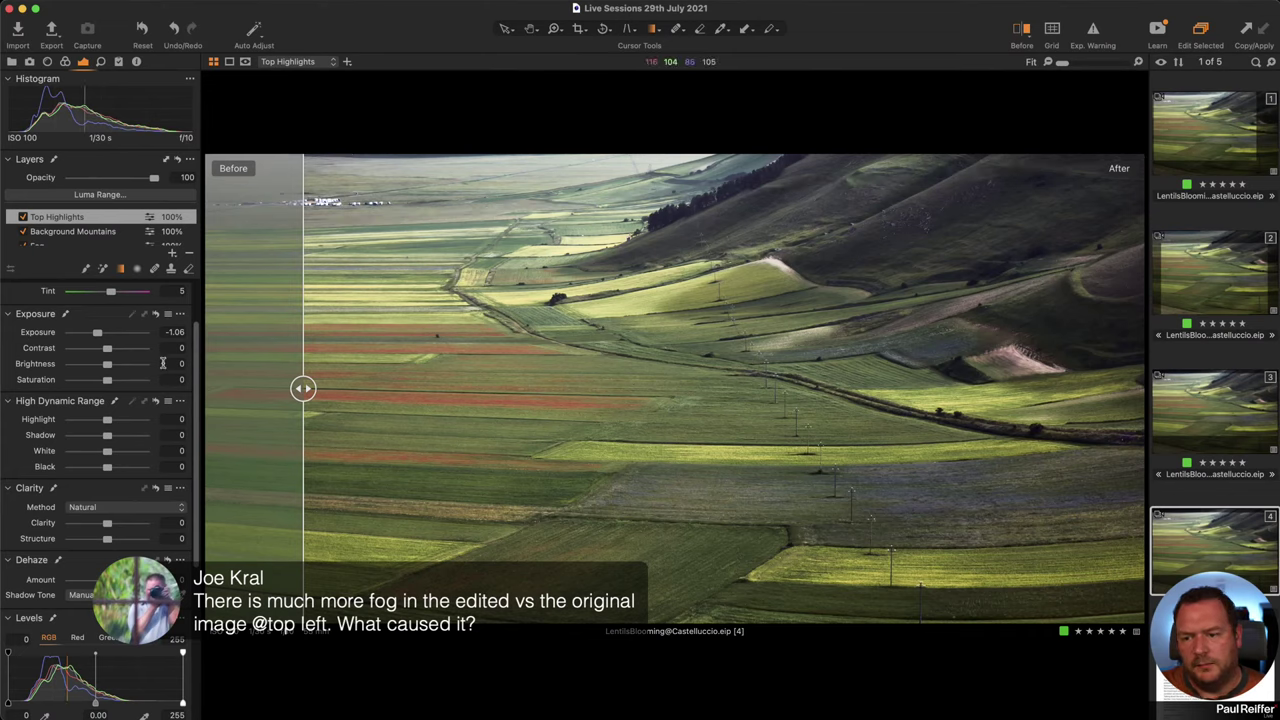
pyautogui.scroll(-1, 112, 236)
pyautogui.scroll(-1, 112, 235)
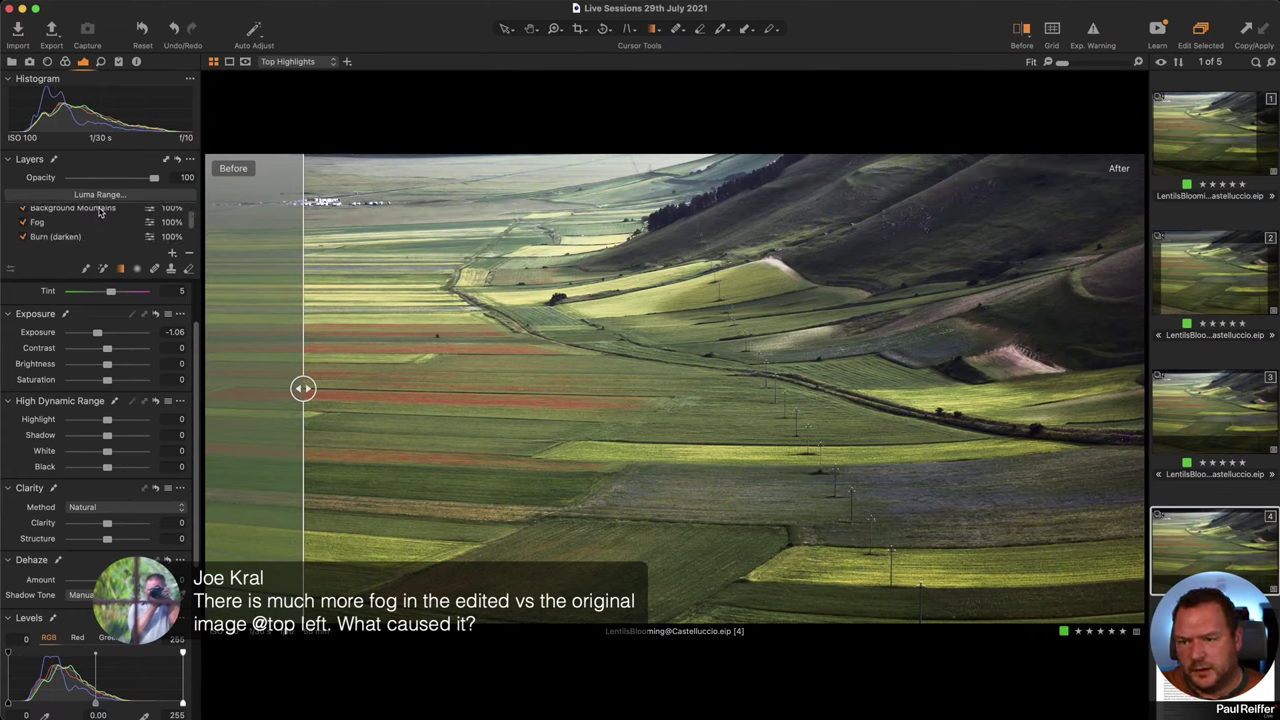
# - Step through the layers from Background Mountains, Burn, Dodge, Reds and shadows to Highlights
pyautogui.click(100, 213)
pyautogui.scroll(-1, 88, 214)
pyautogui.click(86, 217)
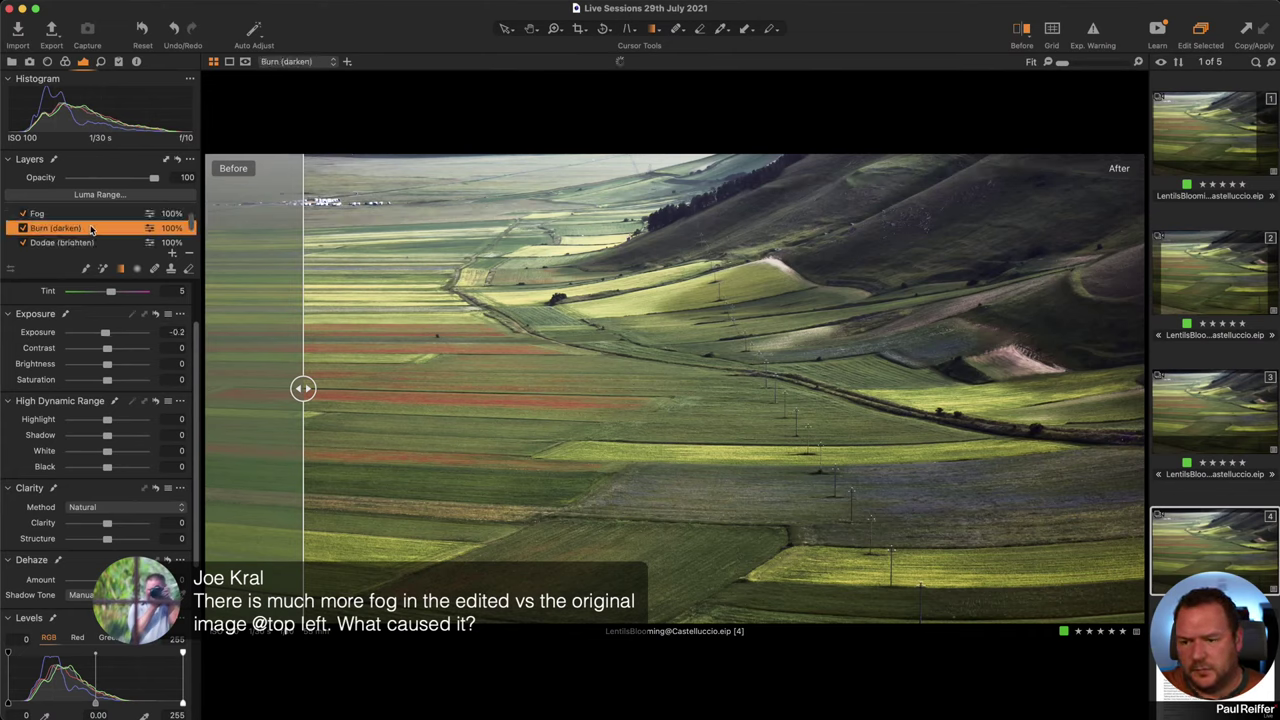
pyautogui.scroll(-1, 89, 224)
pyautogui.click(89, 226)
pyautogui.scroll(-2, 89, 226)
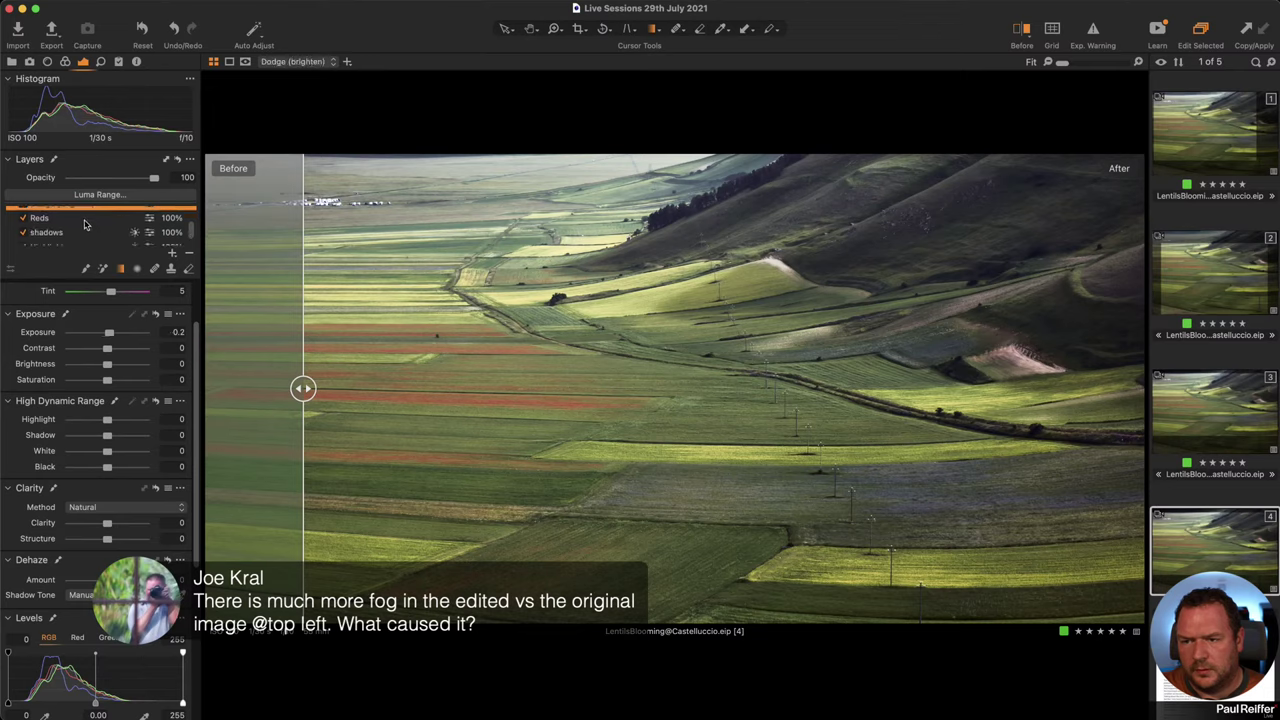
pyautogui.click(85, 216)
pyautogui.scroll(-1, 84, 221)
pyautogui.click(80, 214)
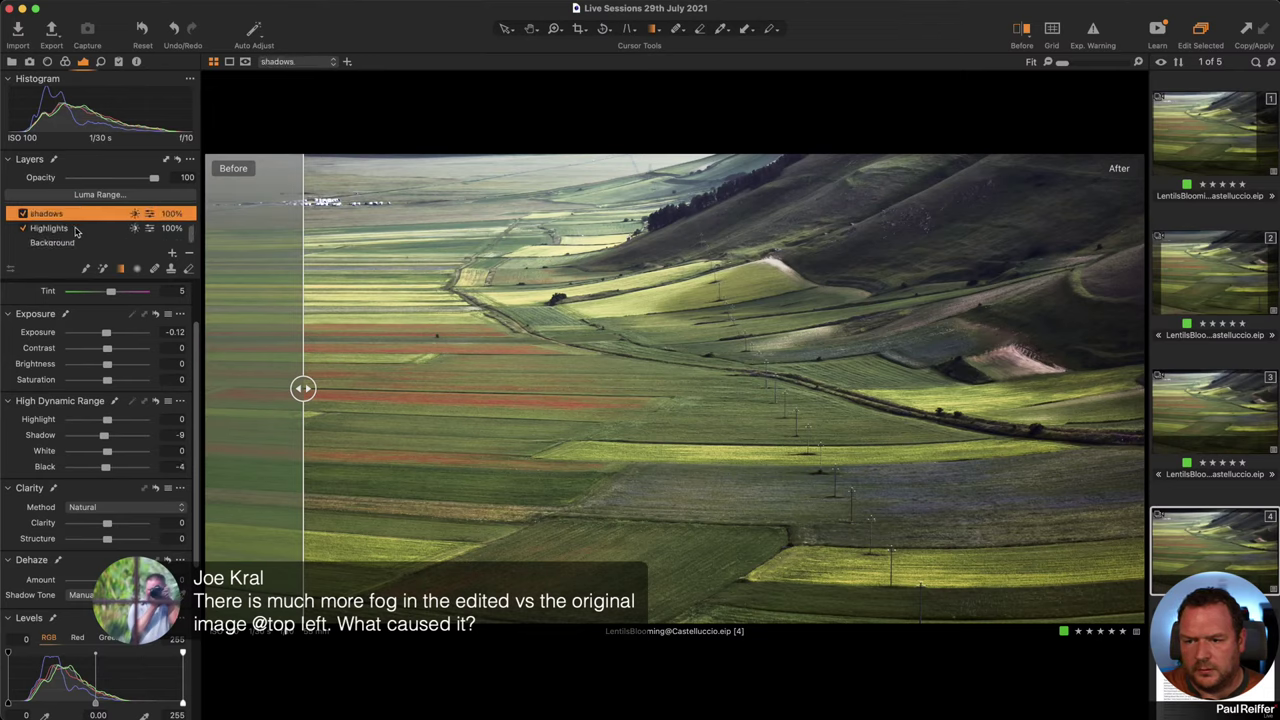
pyautogui.click(77, 227)
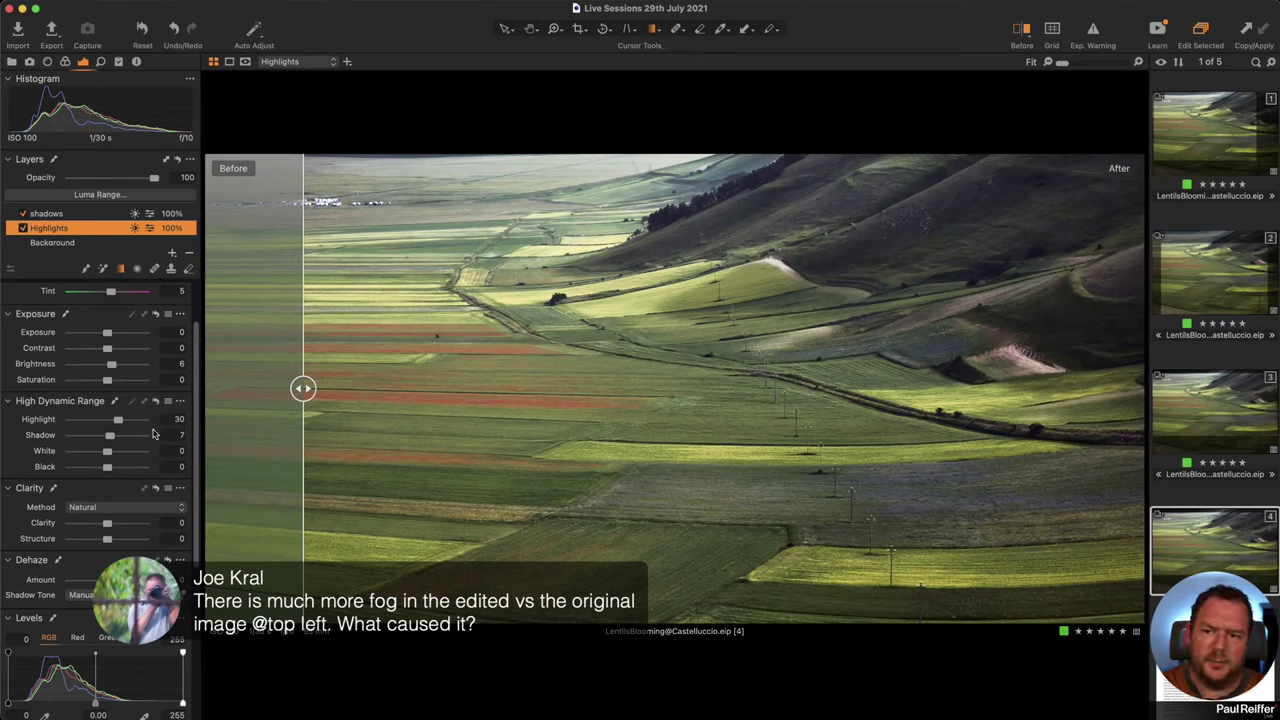
# - Set the Highlights layer's Highlight to 42, widening the Before side
pyautogui.moveTo(303, 388); pyautogui.dragTo(346, 388)
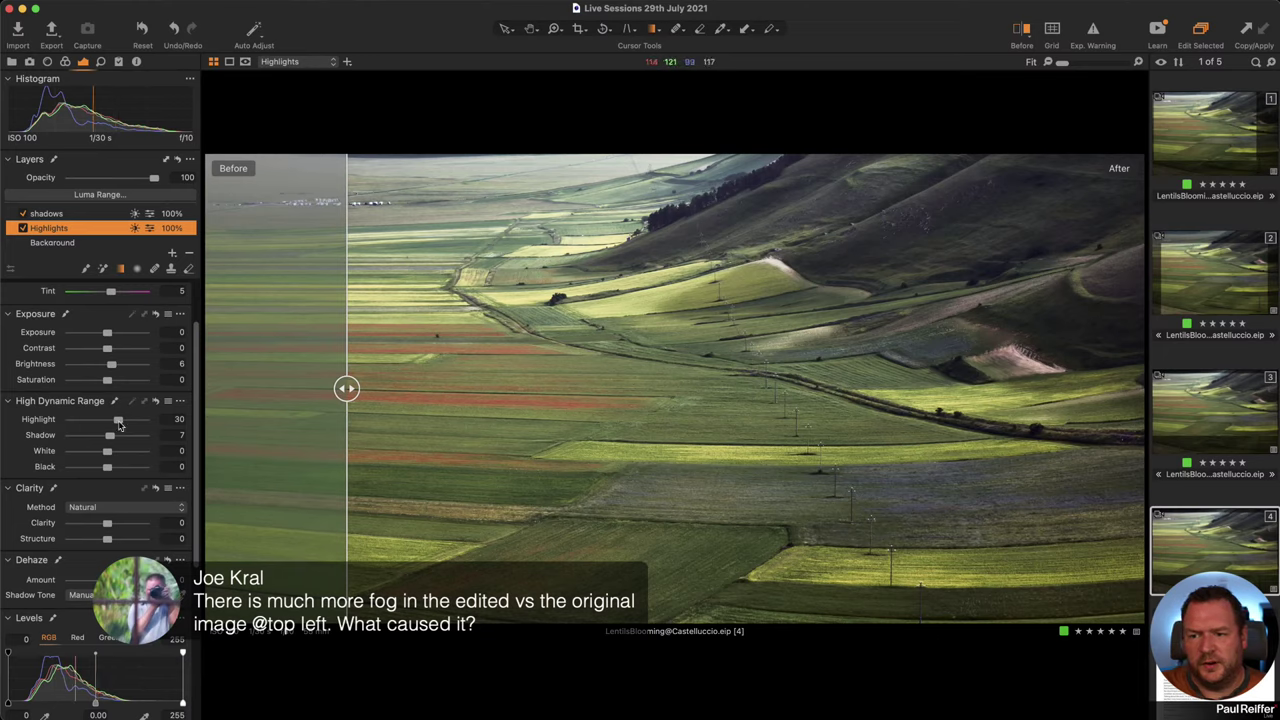
pyautogui.moveTo(118, 424); pyautogui.dragTo(225, 431)
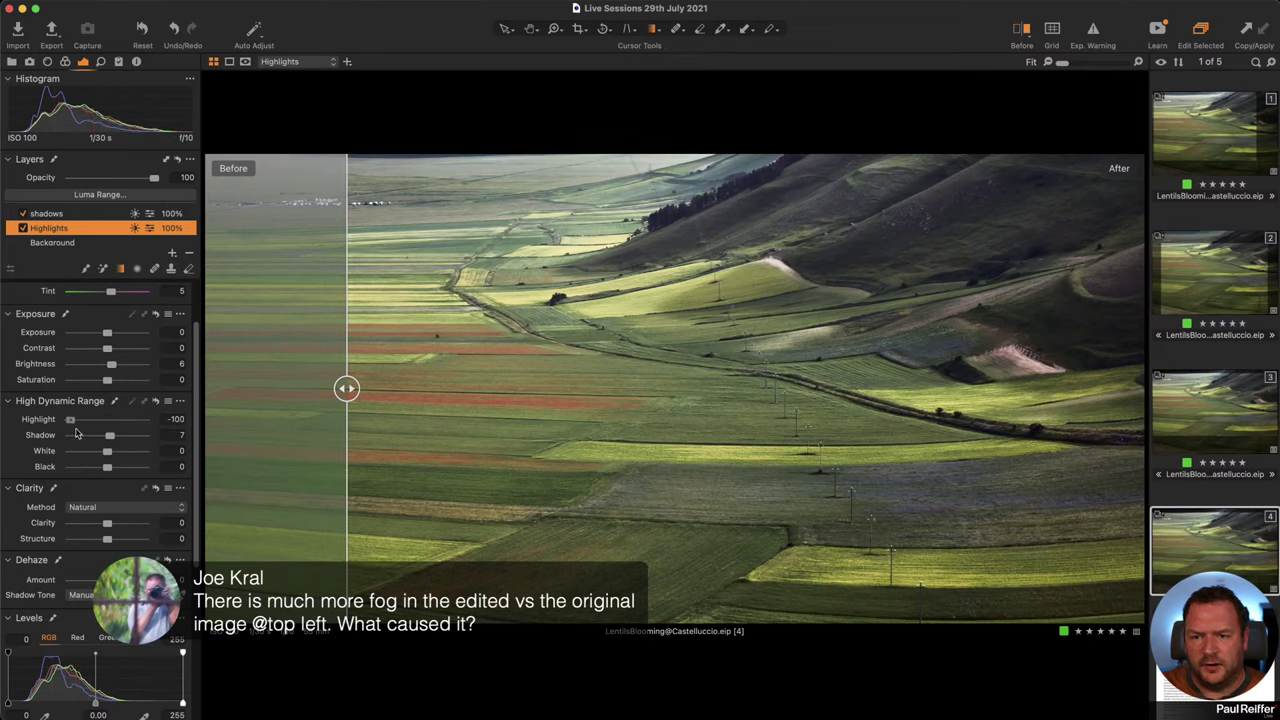
pyautogui.moveTo(144, 420); pyautogui.dragTo(121, 428)
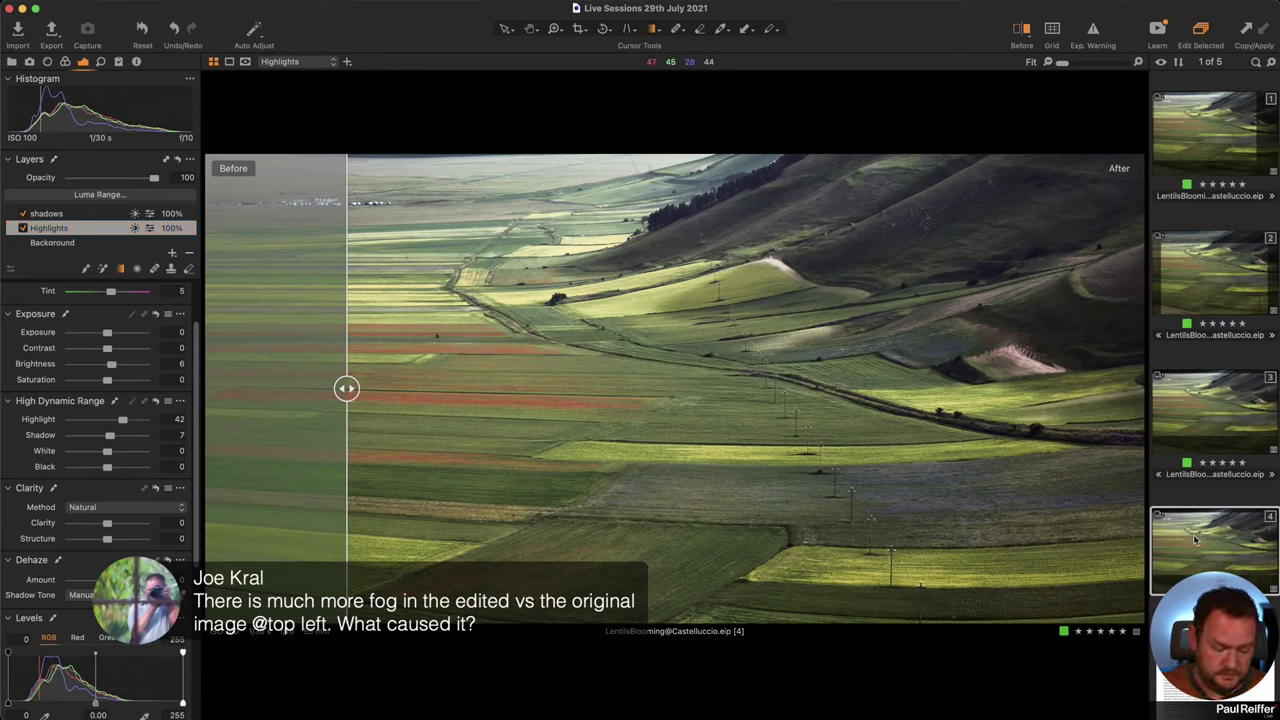
# - Delete the cloned fourth variant and toggle Before/After, showing the whole image as Before
pyautogui.press('super+BackSpace')
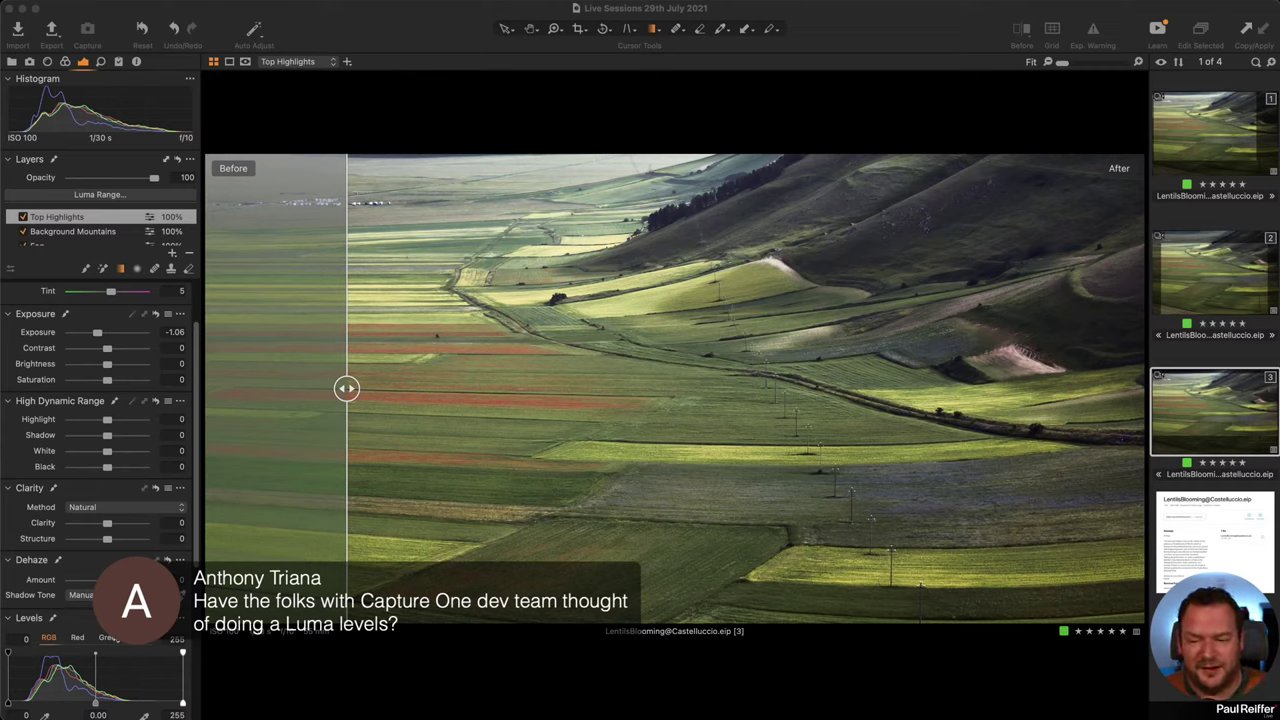
pyautogui.scroll(-5, 76, 568)
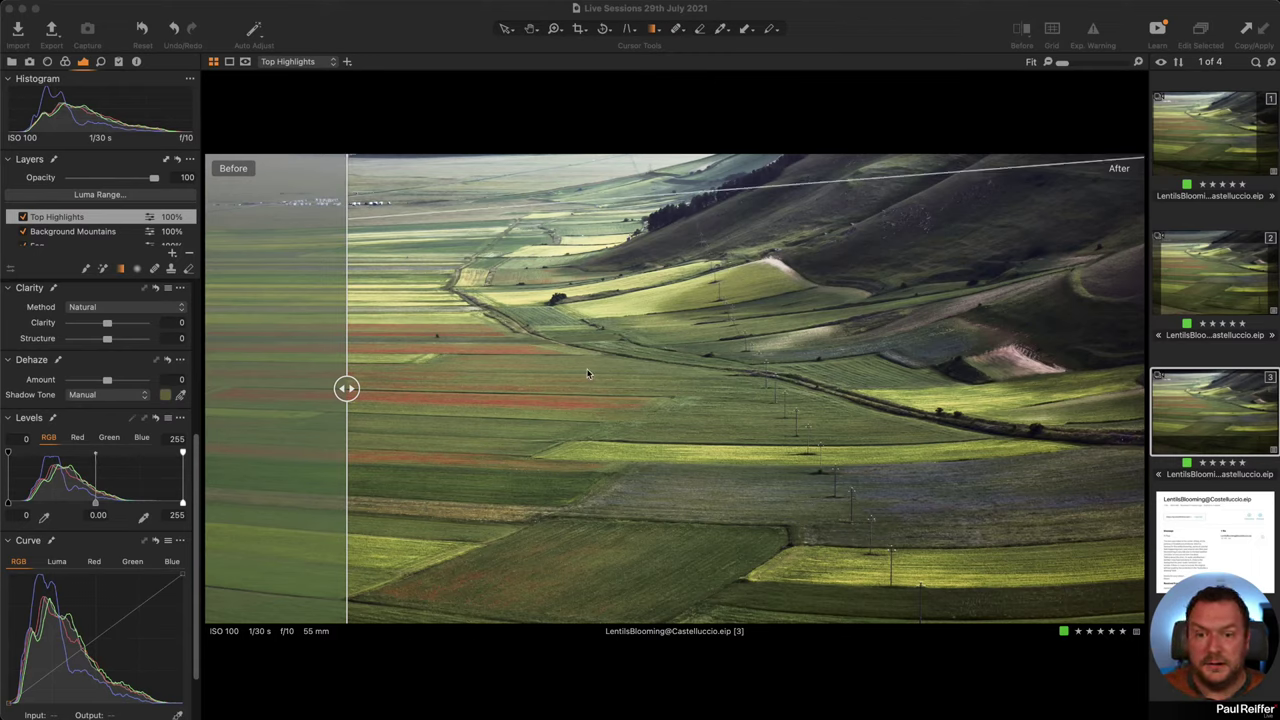
pyautogui.press('y')
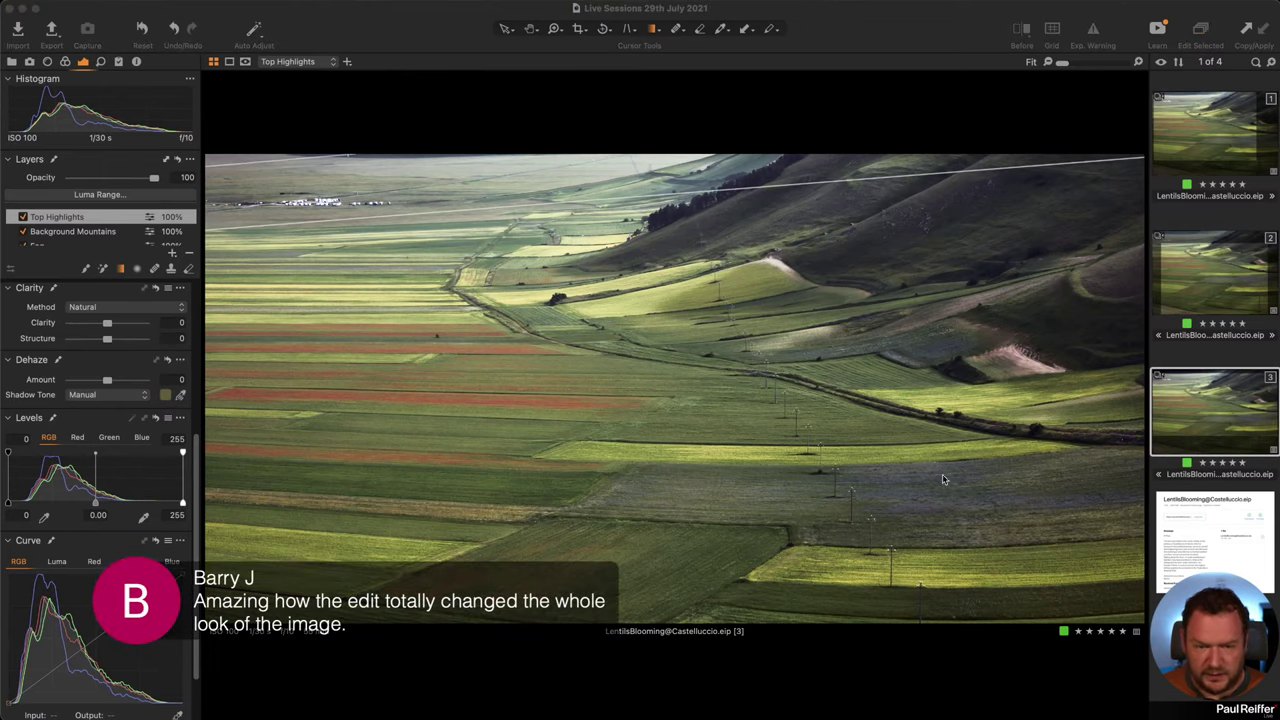
pyautogui.click(870, 12)
pyautogui.press('y')
pyautogui.moveTo(675, 388); pyautogui.dragTo(207, 388)
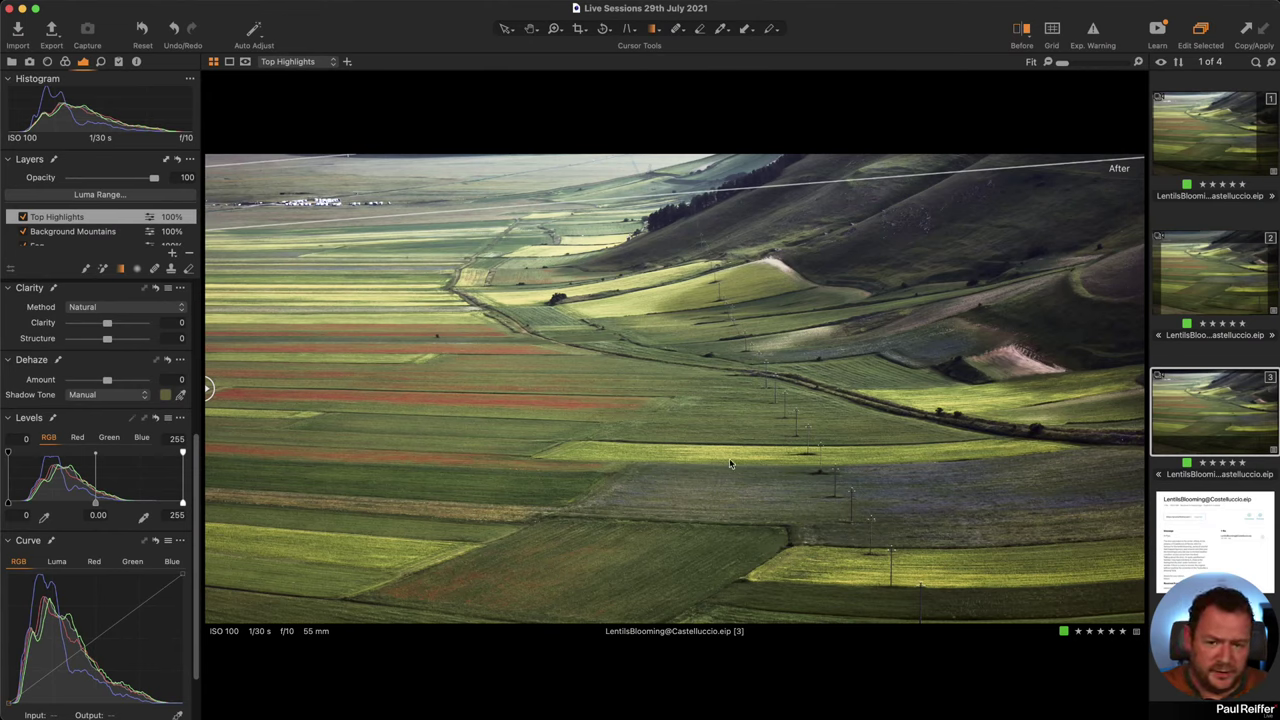
# - Compare Before/After at 100% on the field with power poles, then return to Fit
pyautogui.press('h')
pyautogui.click(791, 461)
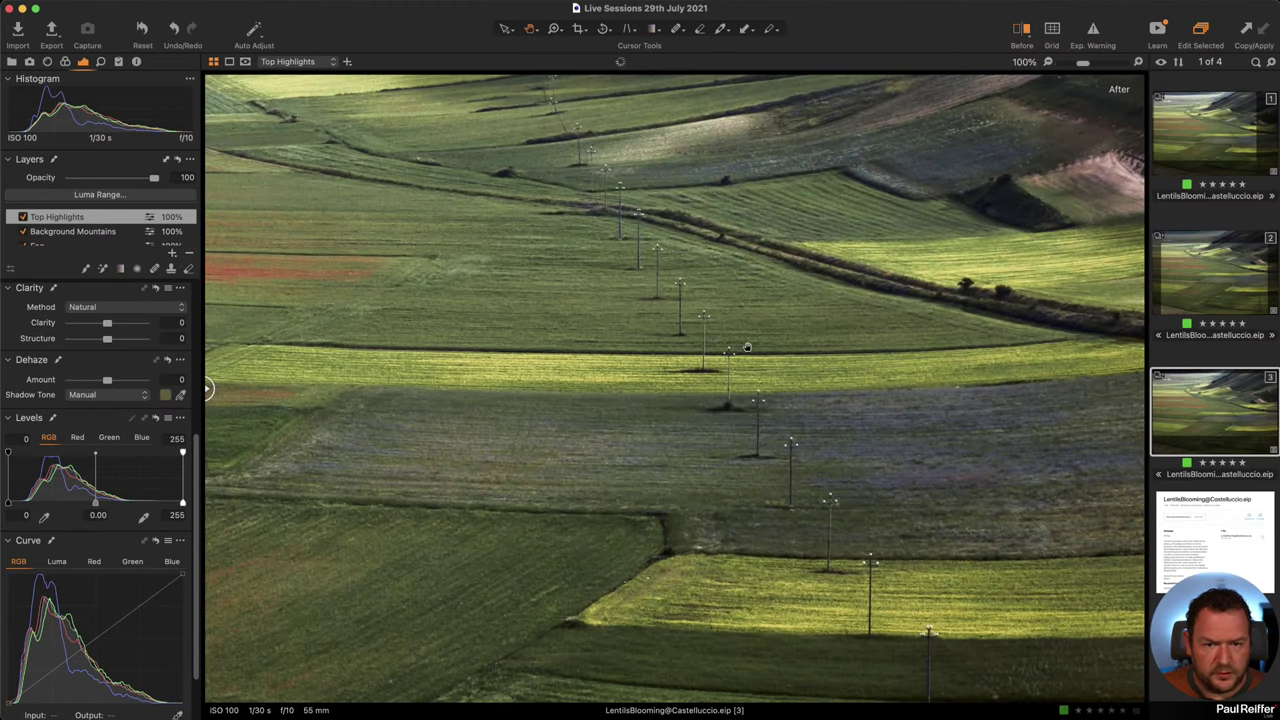
pyautogui.press('y')
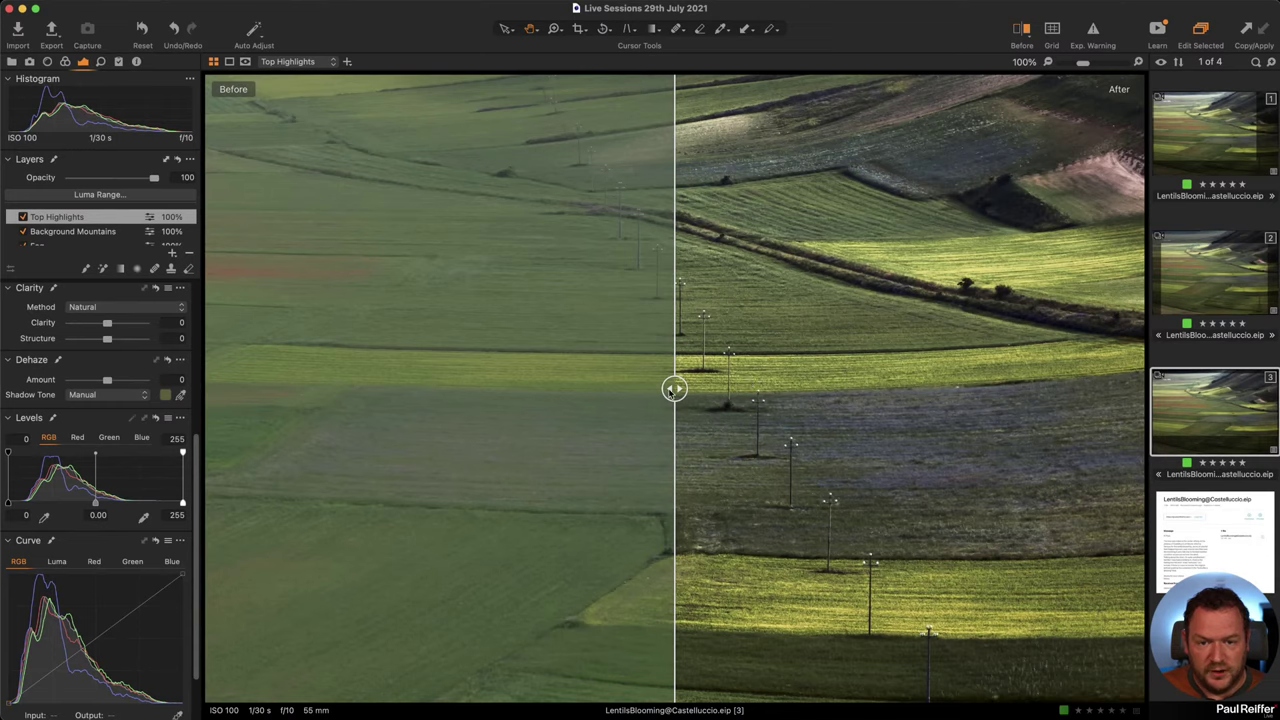
pyautogui.moveTo(674, 388); pyautogui.dragTo(210, 389)
pyautogui.click(658, 424)
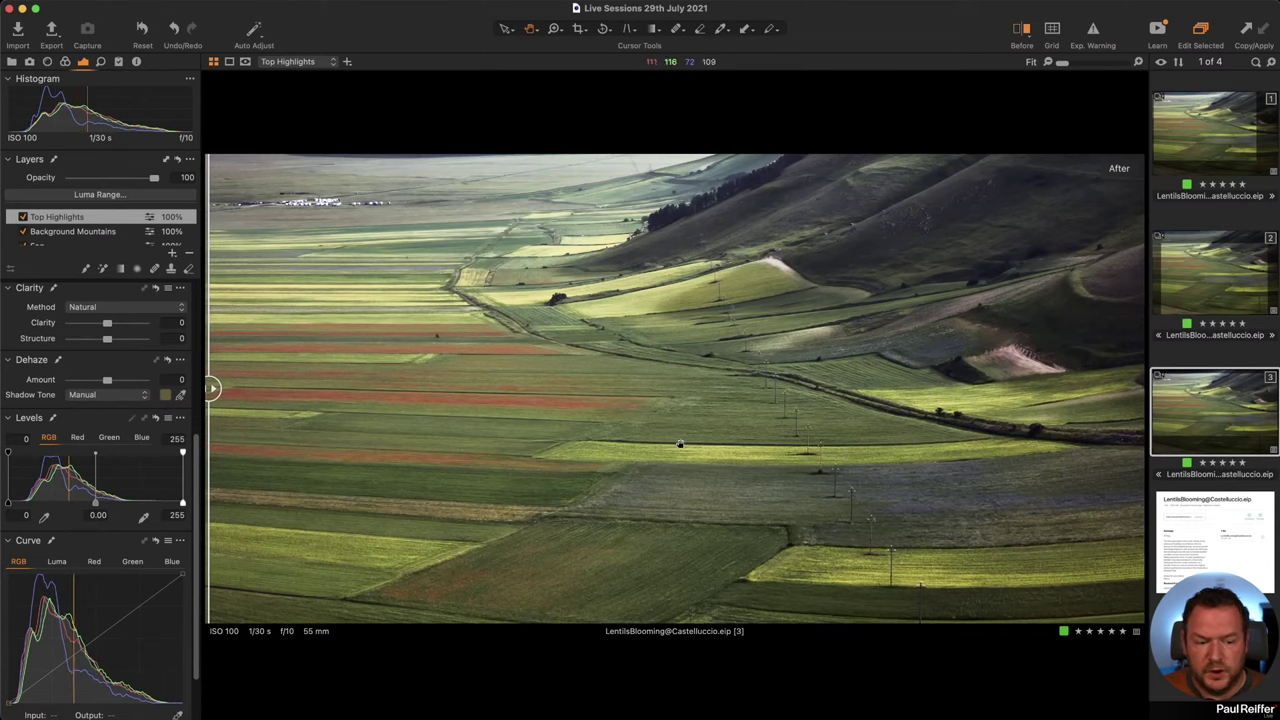
# - Open the next viewer's collection with the Lyon night cityscape P6252897 and return to the Adjust tools
pyautogui.click(12, 61)
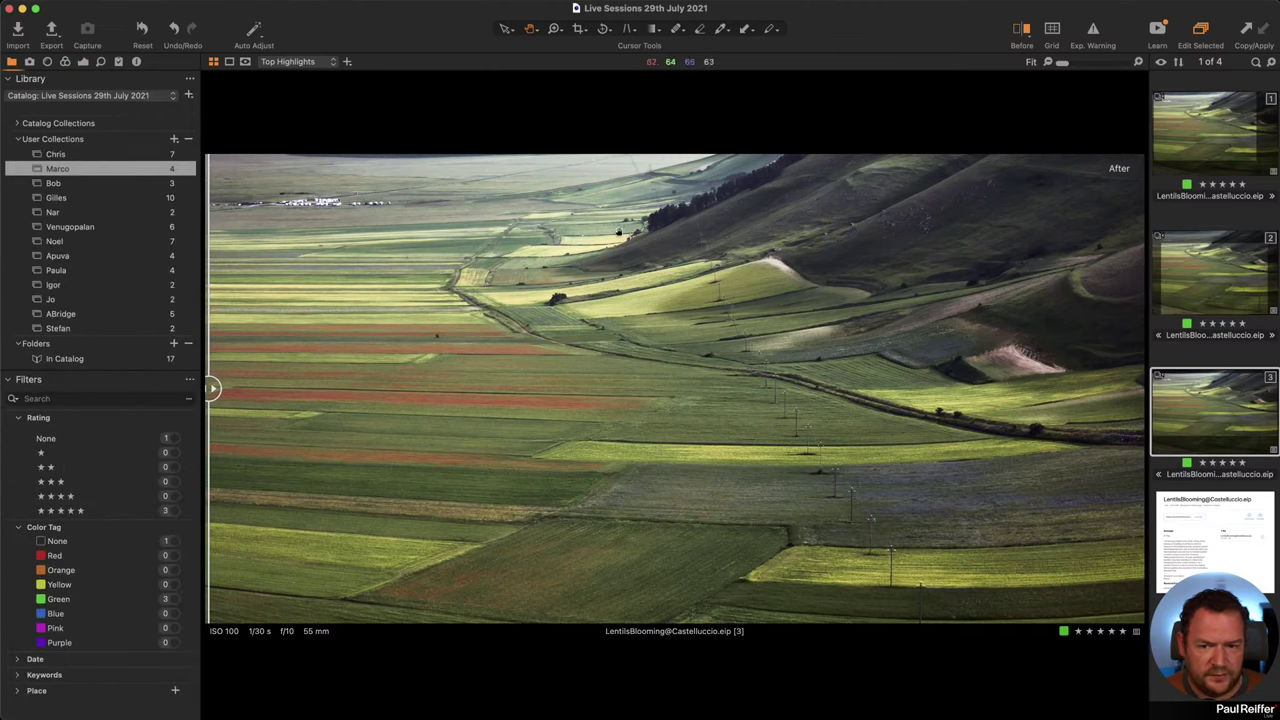
pyautogui.click(62, 198)
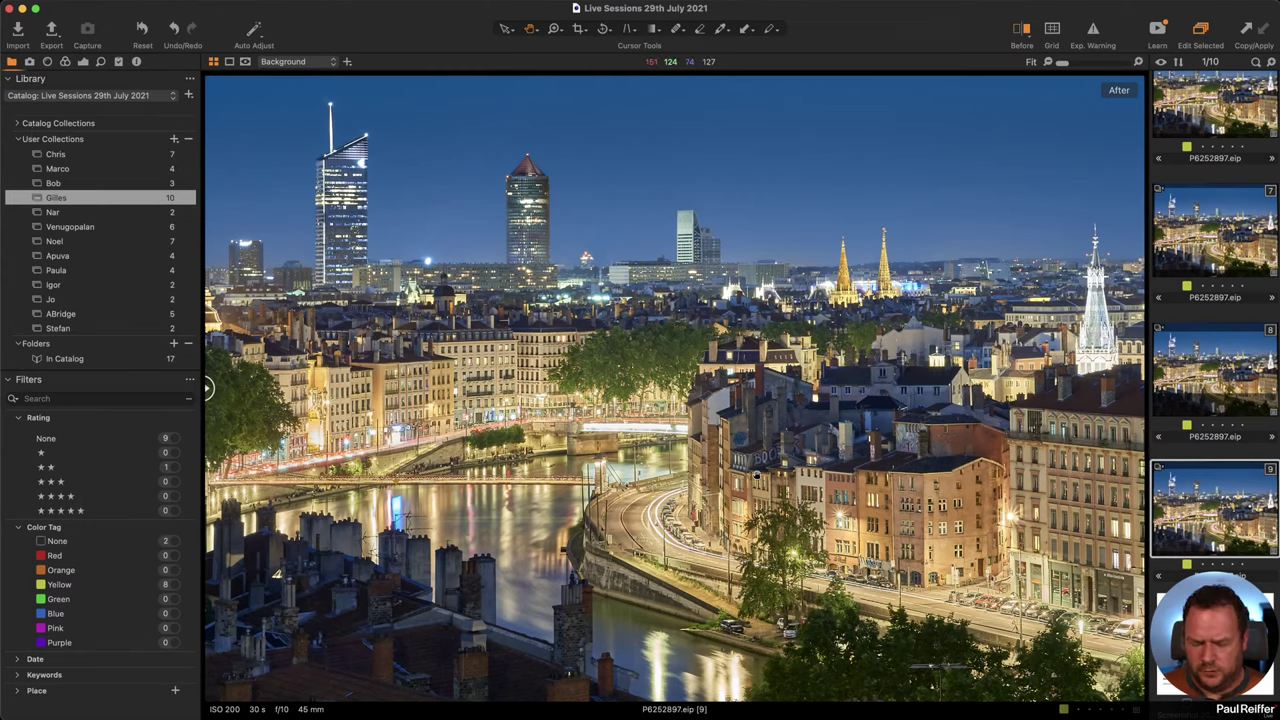
pyautogui.click(778, 418)
pyautogui.click(778, 418)
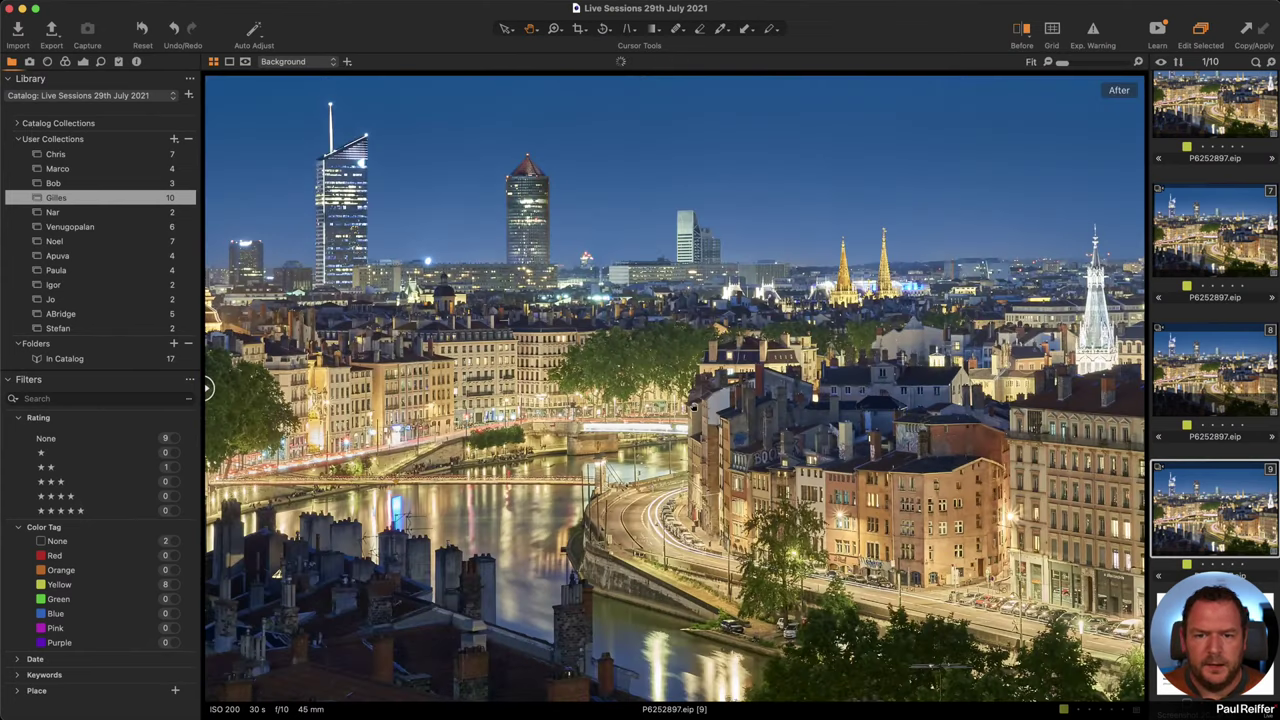
pyautogui.click(84, 63)
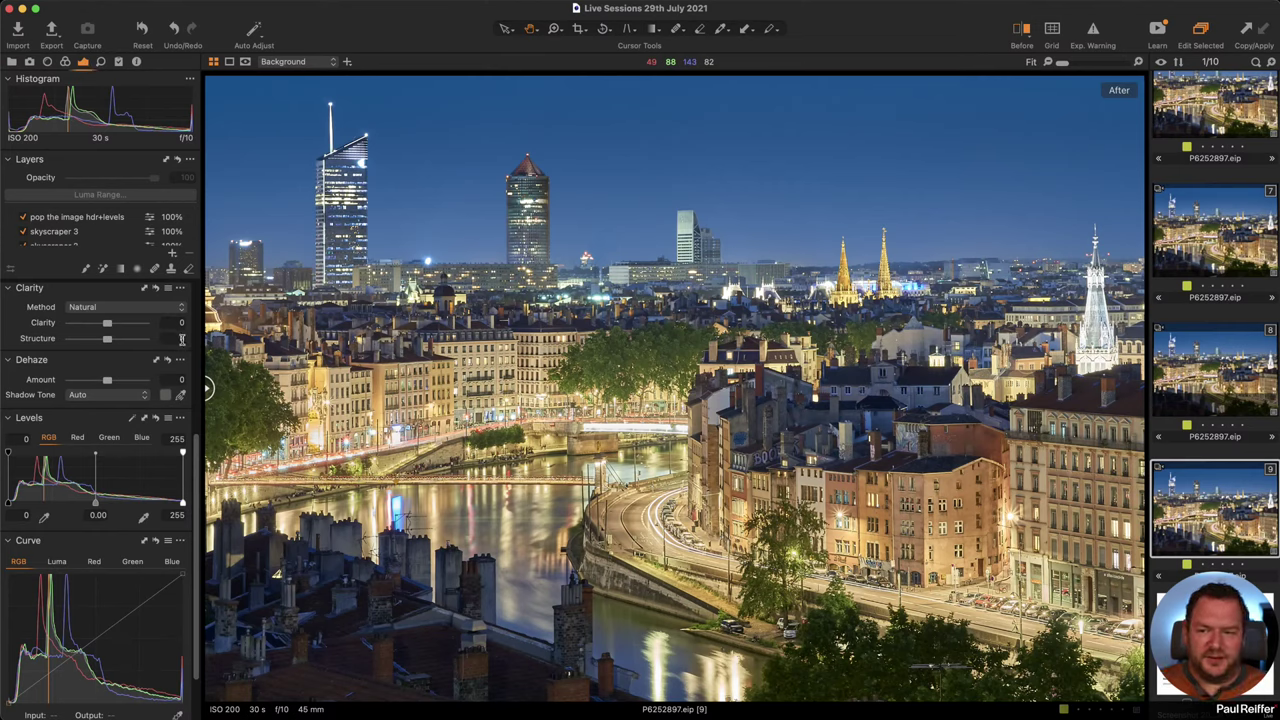
# - Select the 'pop the image hdr+levels' layer and drag the Before/After divider across the city
pyautogui.scroll(5, 182, 343)
pyautogui.scroll(3, 182, 343)
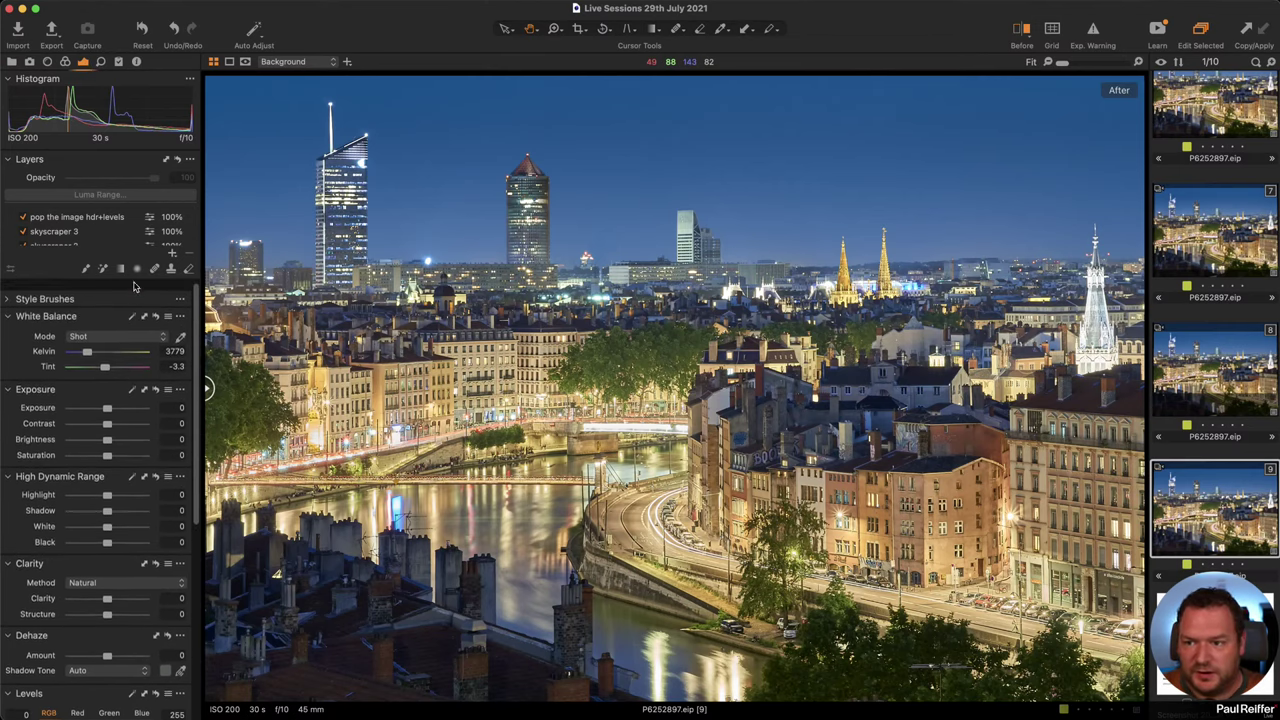
pyautogui.scroll(-2, 113, 240)
pyautogui.scroll(3, 113, 240)
pyautogui.click(128, 217)
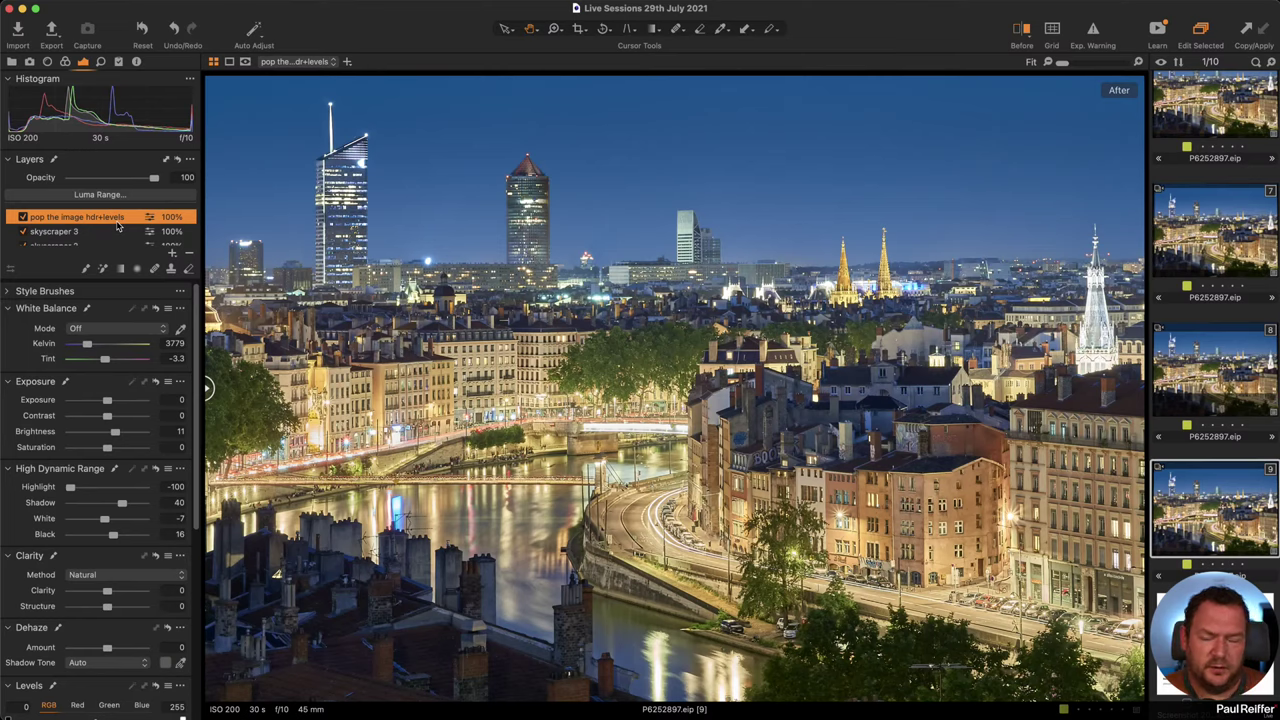
pyautogui.moveTo(208, 392); pyautogui.dragTo(524, 390)
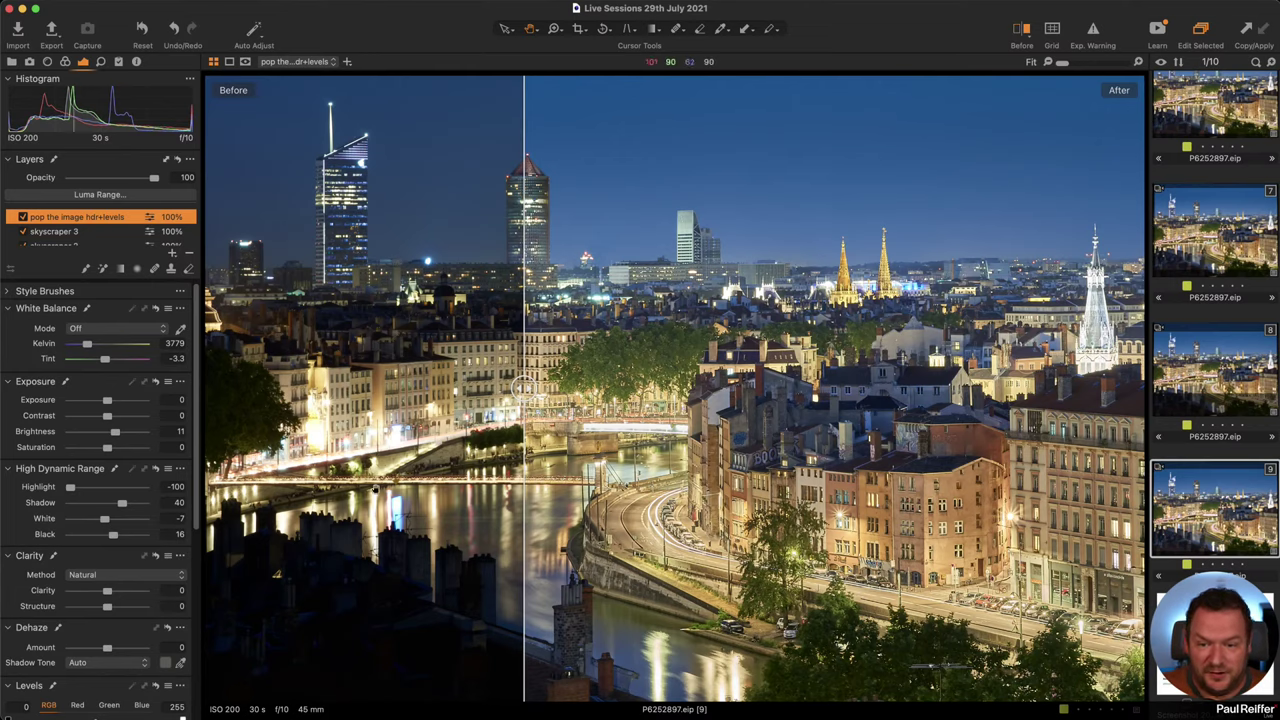
# - Zoom to 100% on the river bank and shift the Before/After split left
pyautogui.click(385, 437)
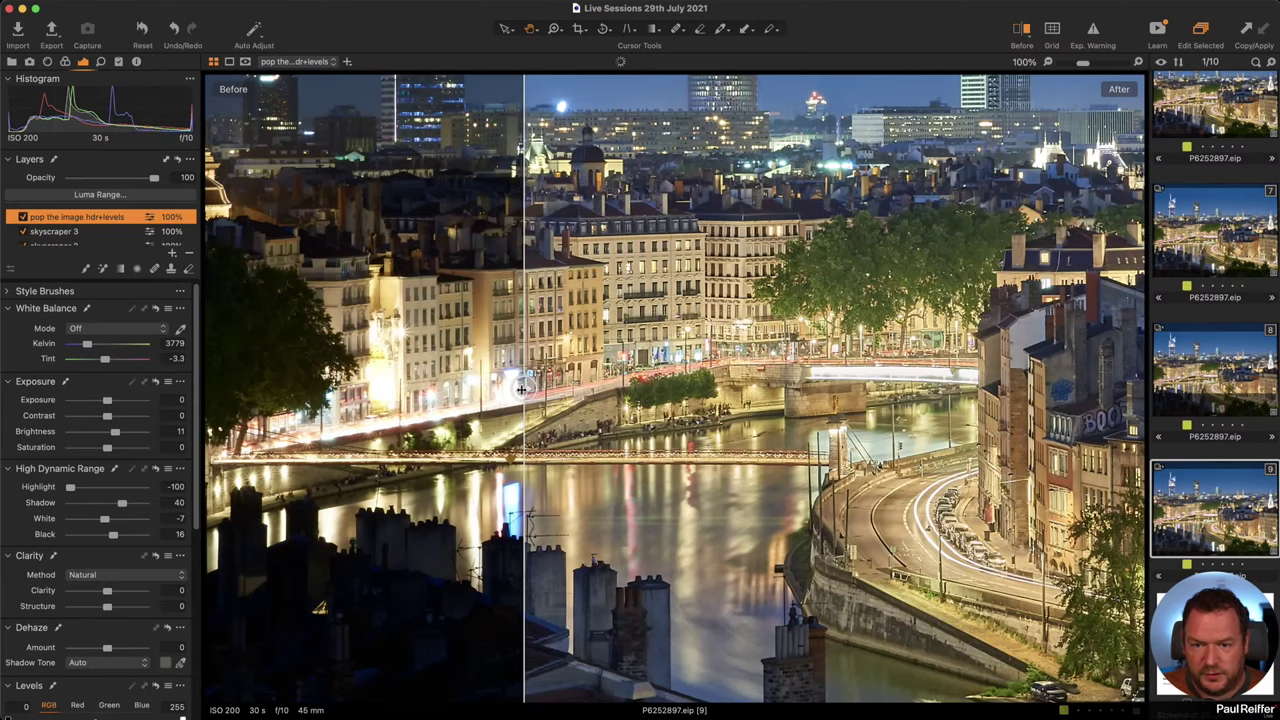
pyautogui.moveTo(521, 390); pyautogui.dragTo(286, 389)
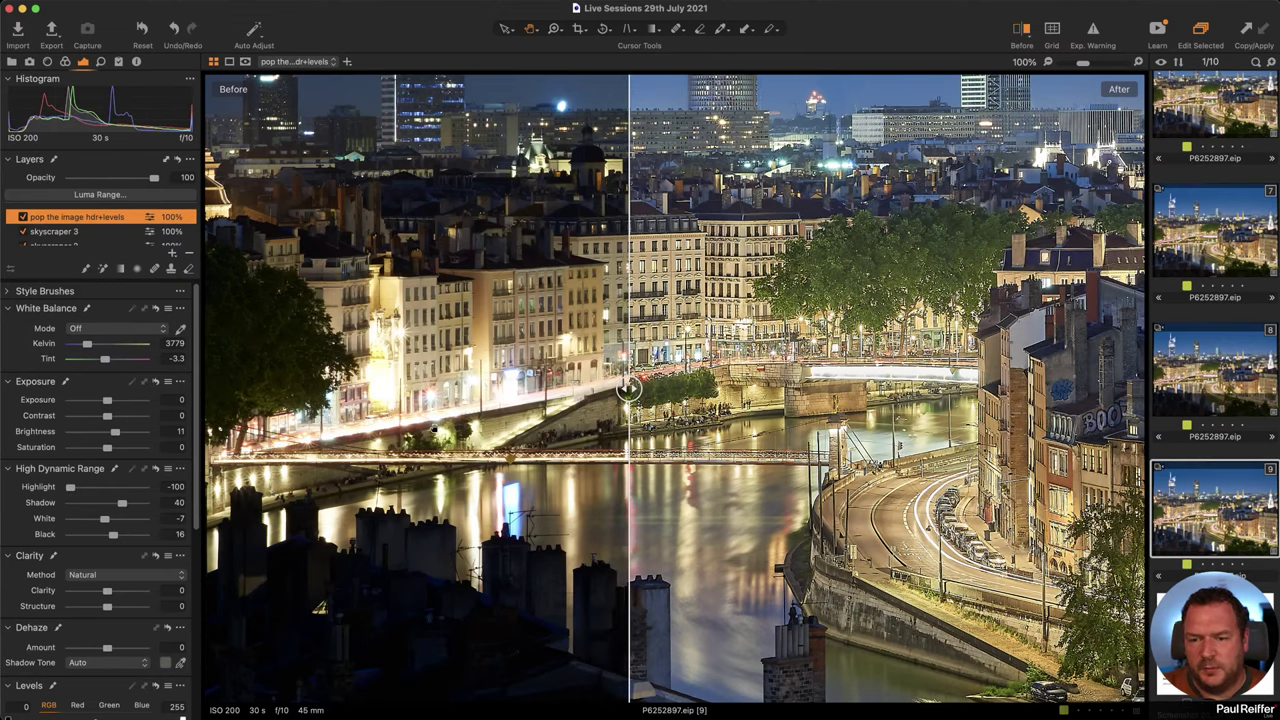
pyautogui.moveTo(630, 390); pyautogui.dragTo(317, 388)
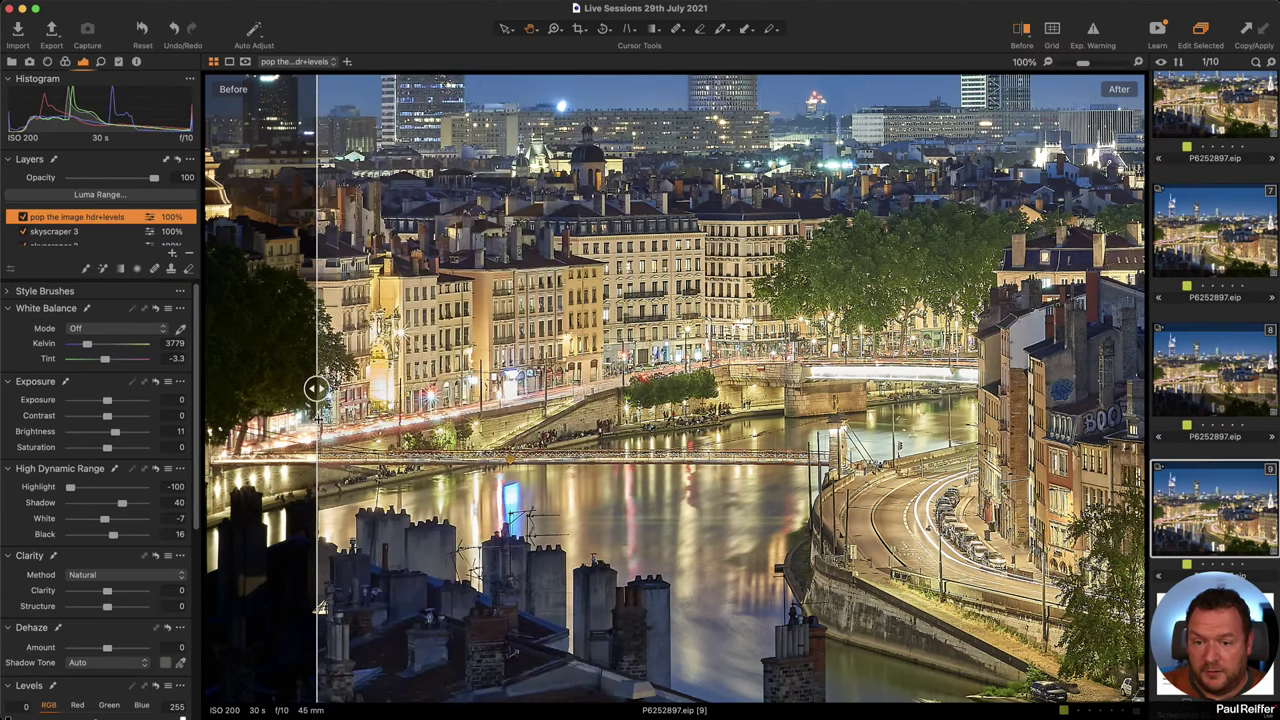
# - Toggle 'pop the image hdr+levels' on and off to compare, leaving it switched off
pyautogui.click(22, 217)
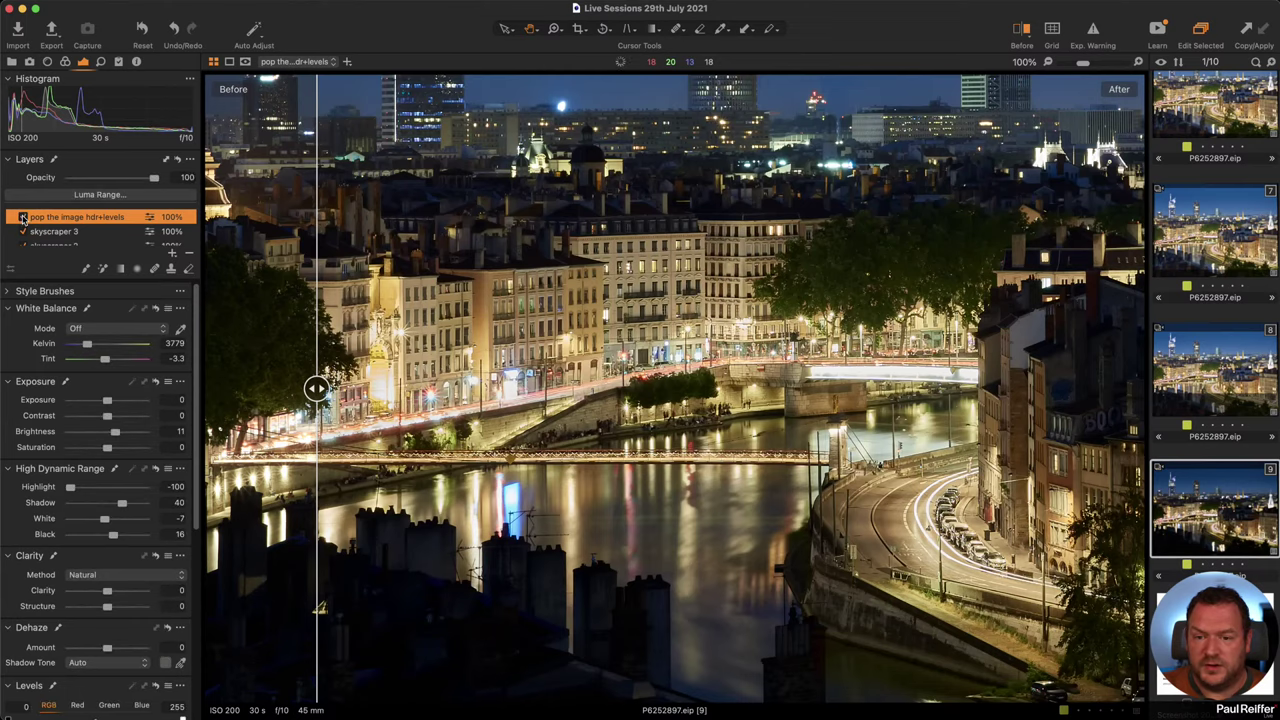
pyautogui.click(22, 217)
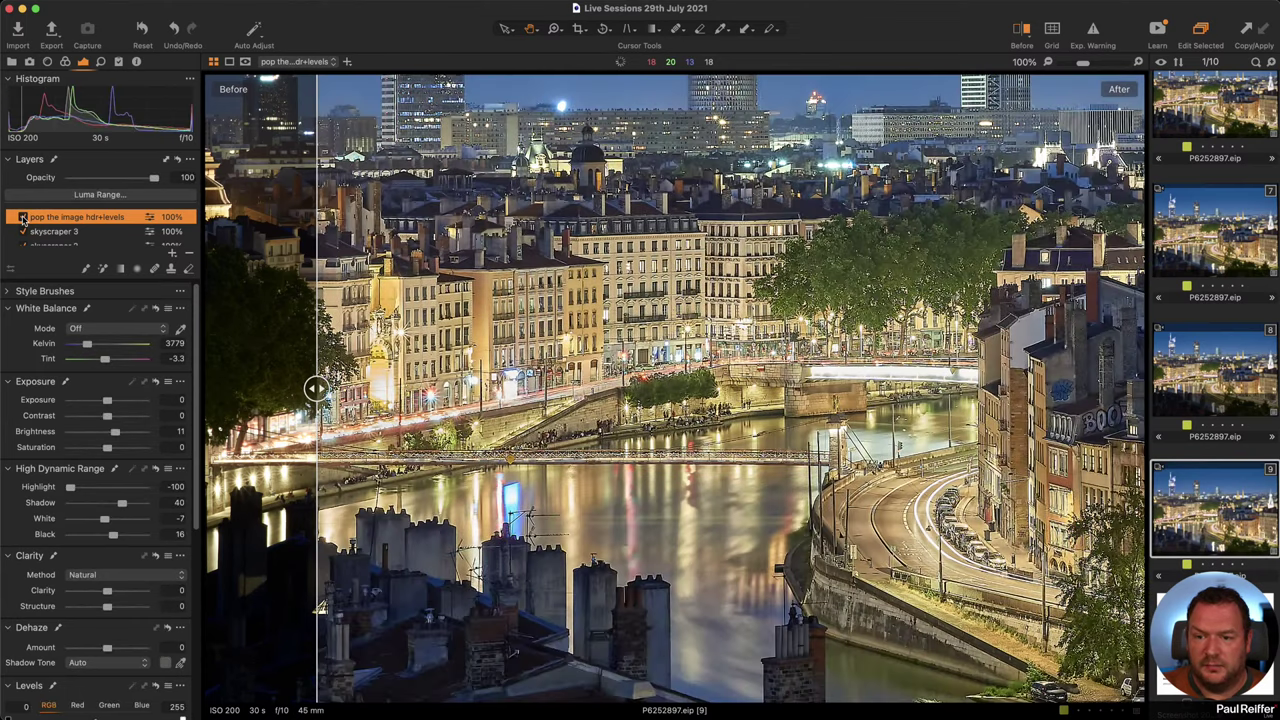
pyautogui.click(22, 217)
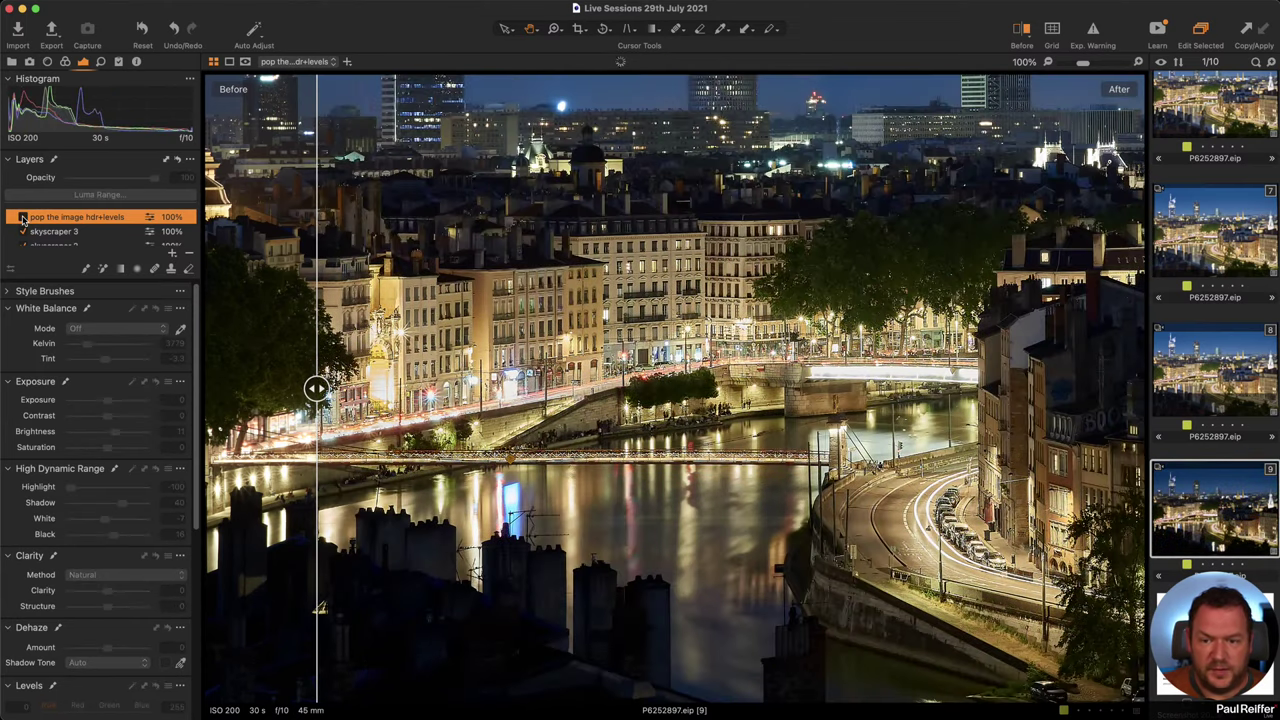
pyautogui.click(22, 217)
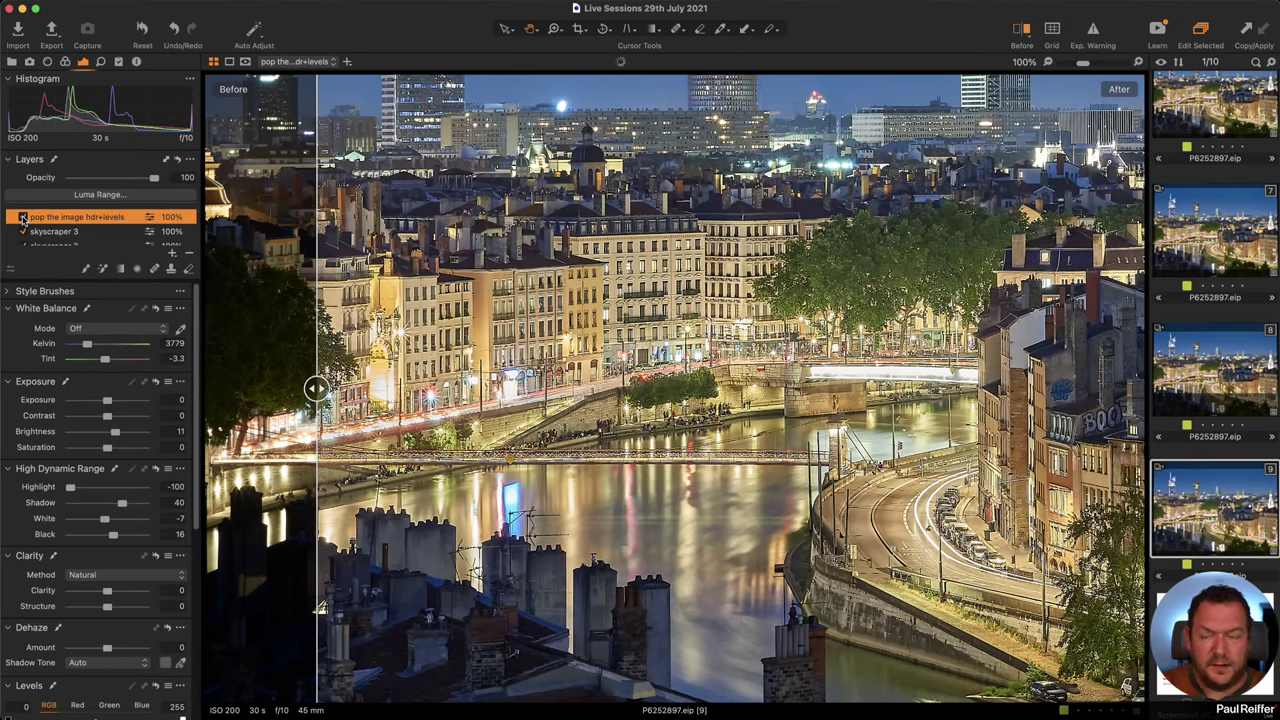
pyautogui.click(22, 217)
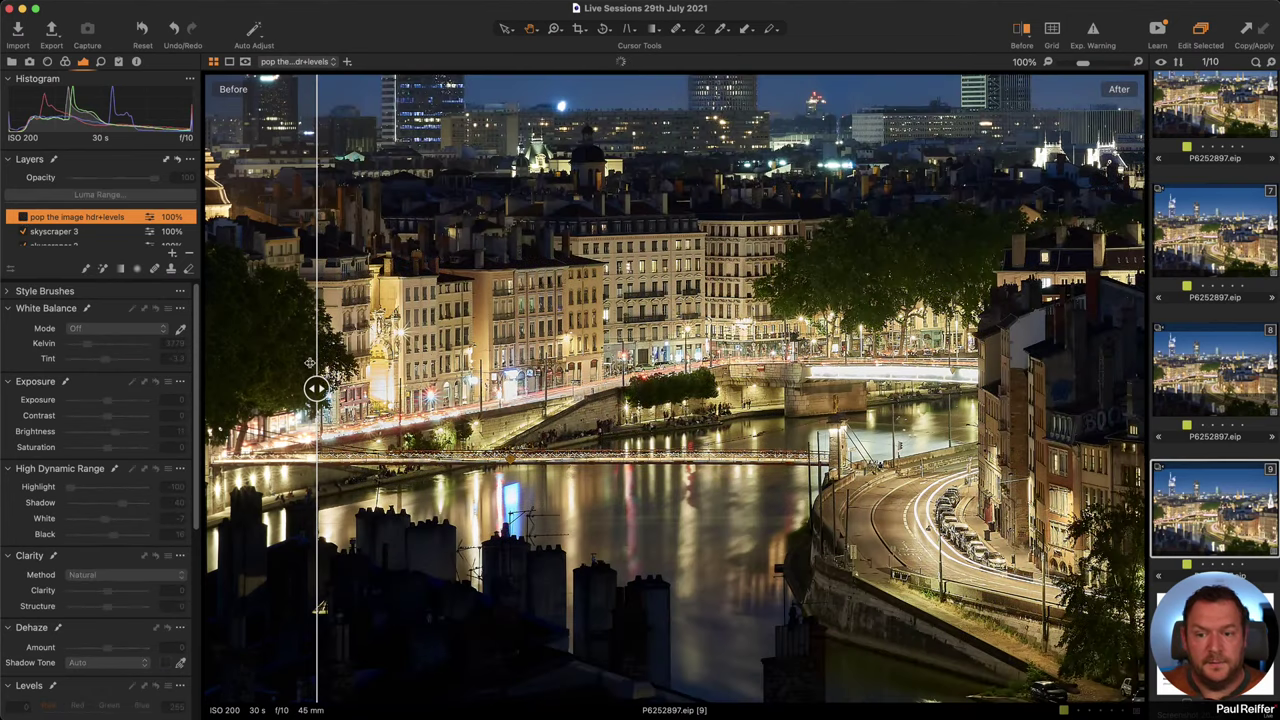
pyautogui.moveTo(316, 388); pyautogui.dragTo(375, 400)
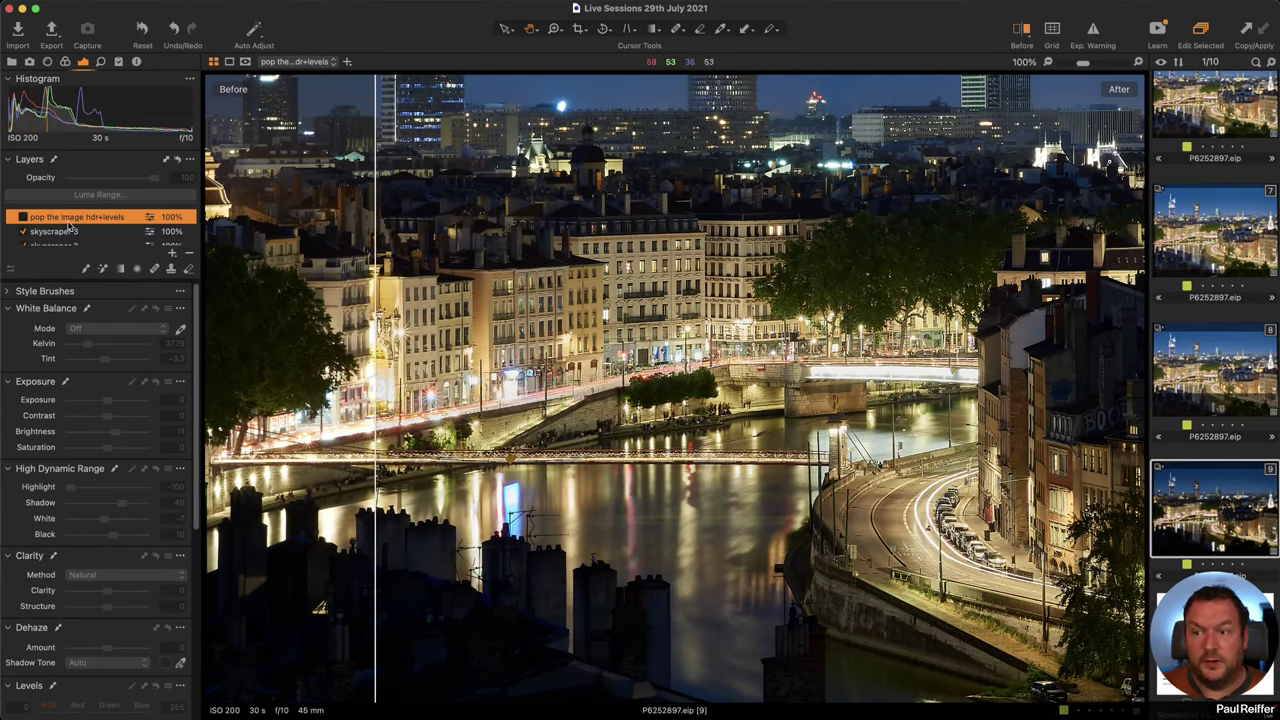
# - Select the city layer and toggle it off and back on to compare
pyautogui.scroll(-5, 73, 226)
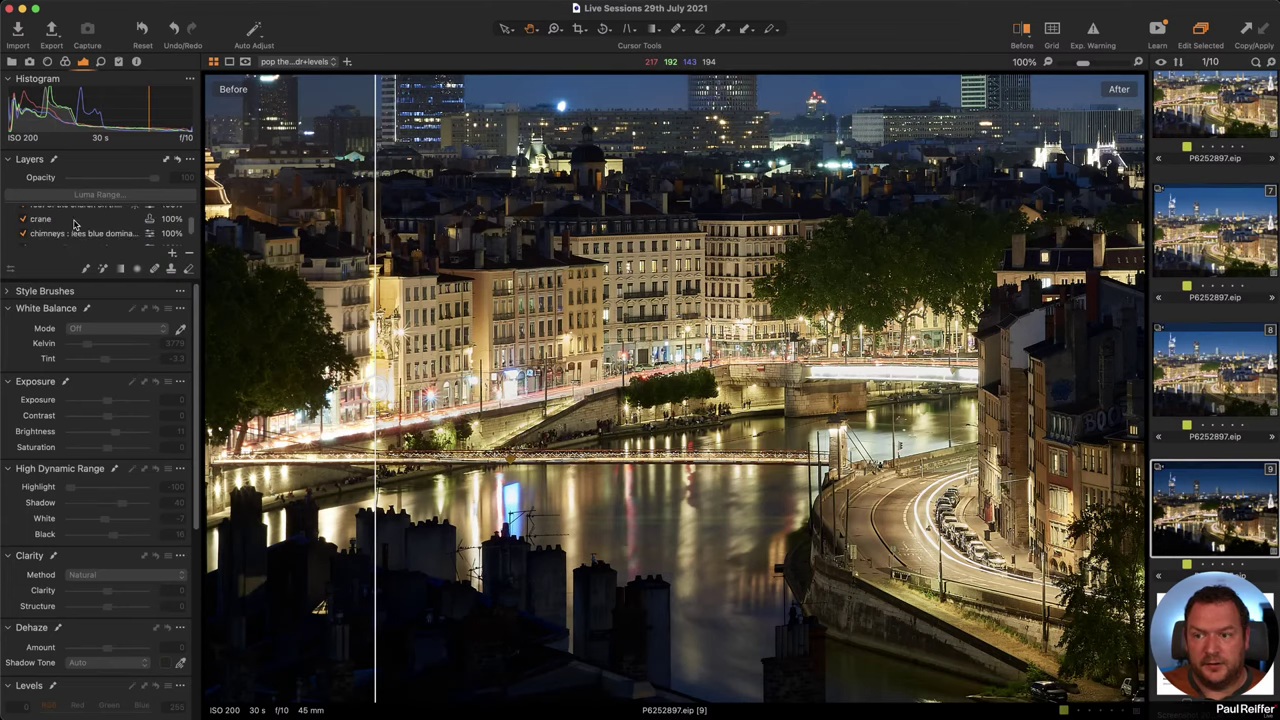
pyautogui.scroll(-4, 73, 226)
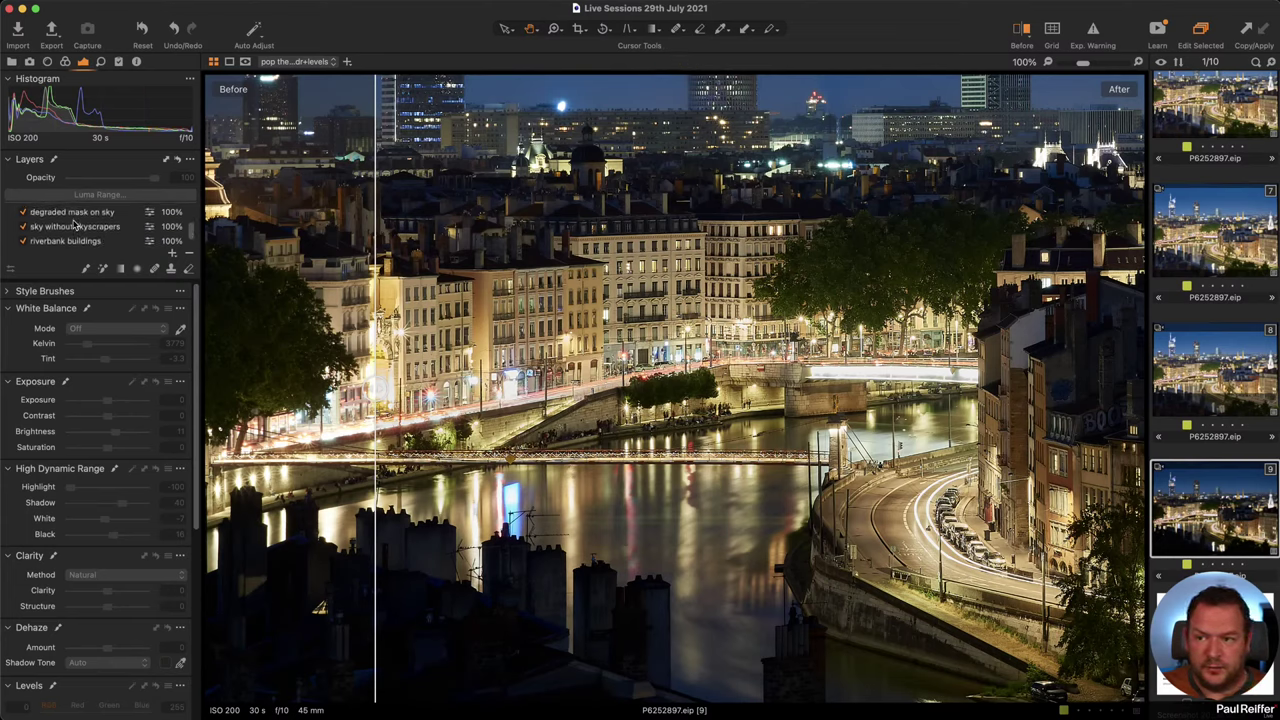
pyautogui.scroll(-2, 78, 232)
pyautogui.click(59, 235)
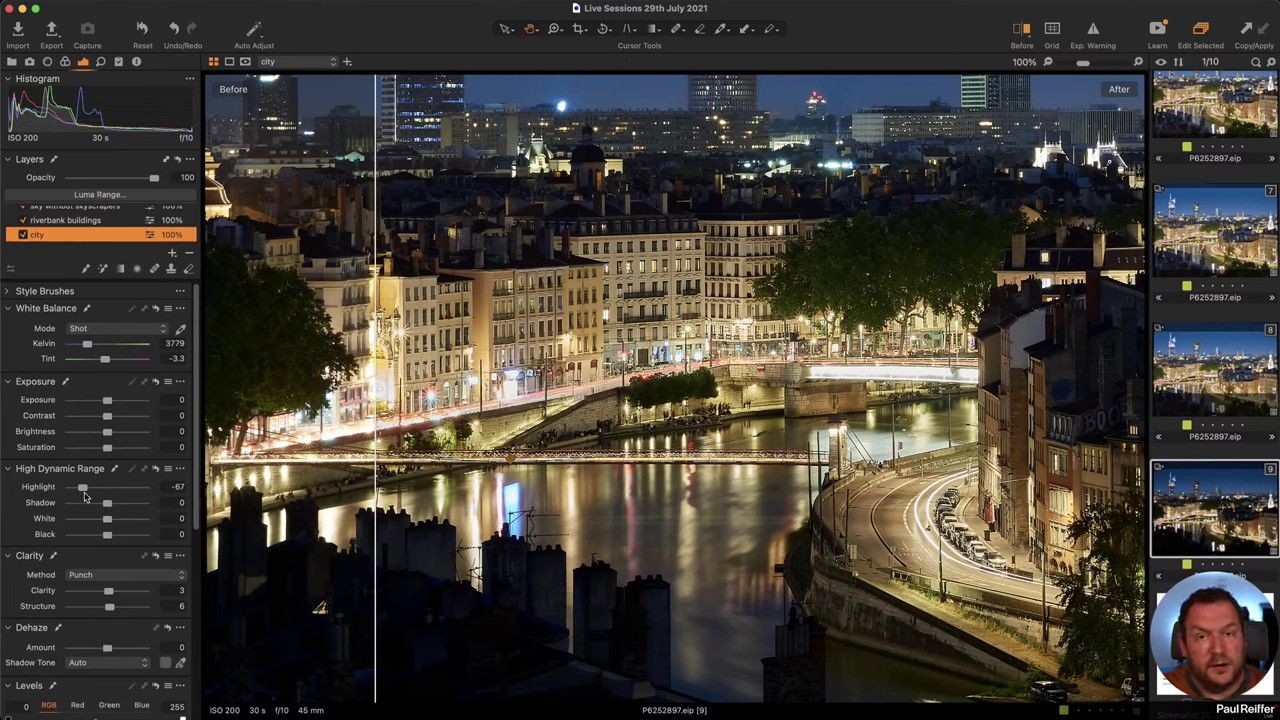
pyautogui.click(22, 236)
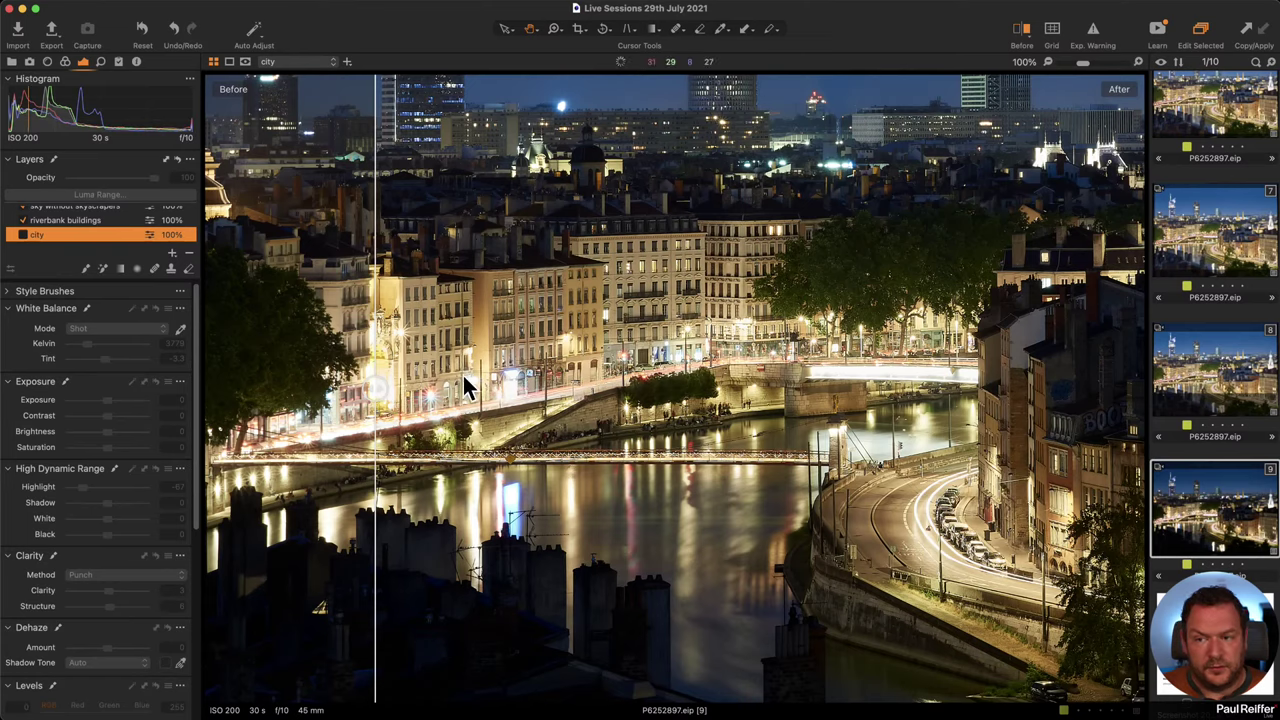
pyautogui.click(22, 236)
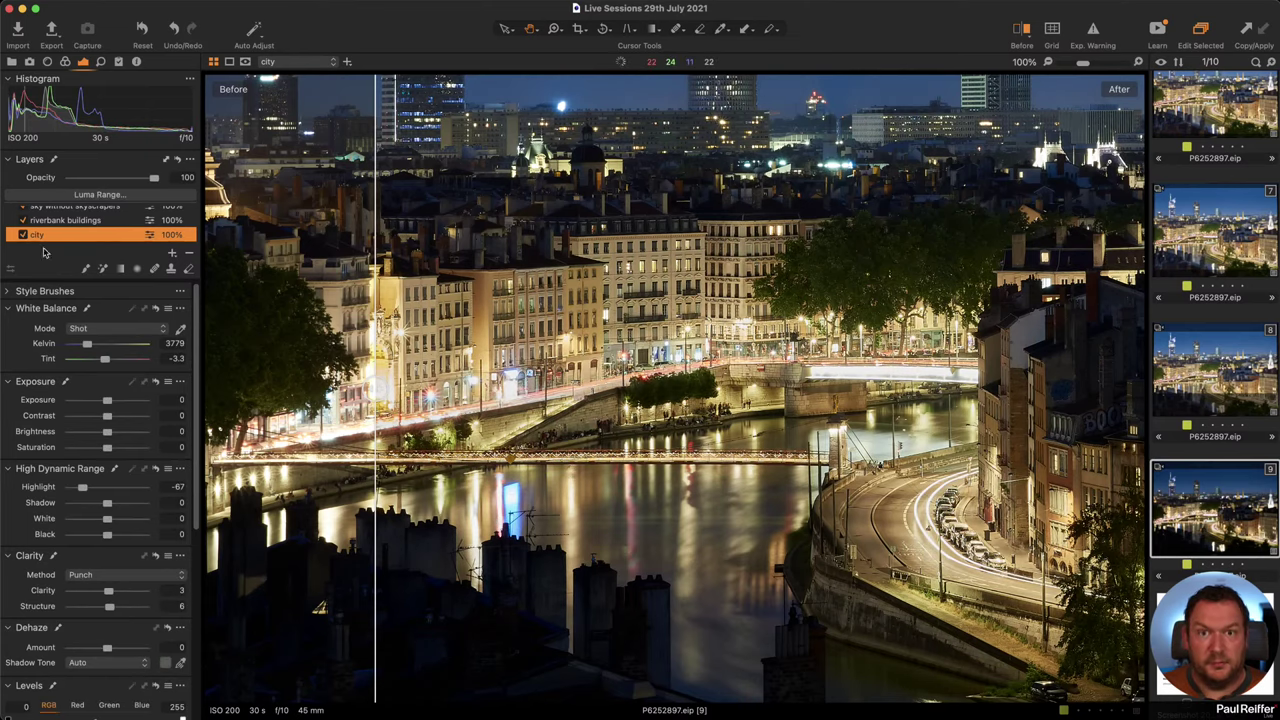
# - Check the Background layer, then toggle the riverbank buildings layer off and on
pyautogui.scroll(-1, 50, 245)
pyautogui.click(65, 232)
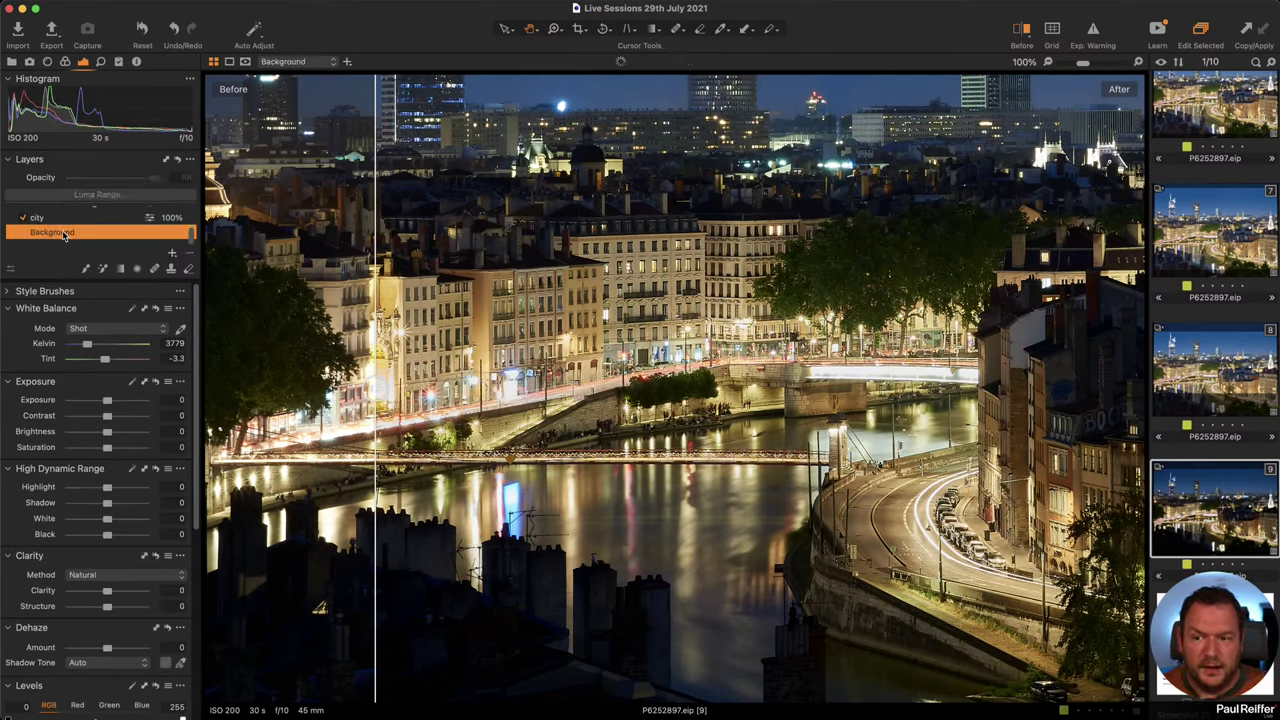
pyautogui.scroll(3, 62, 232)
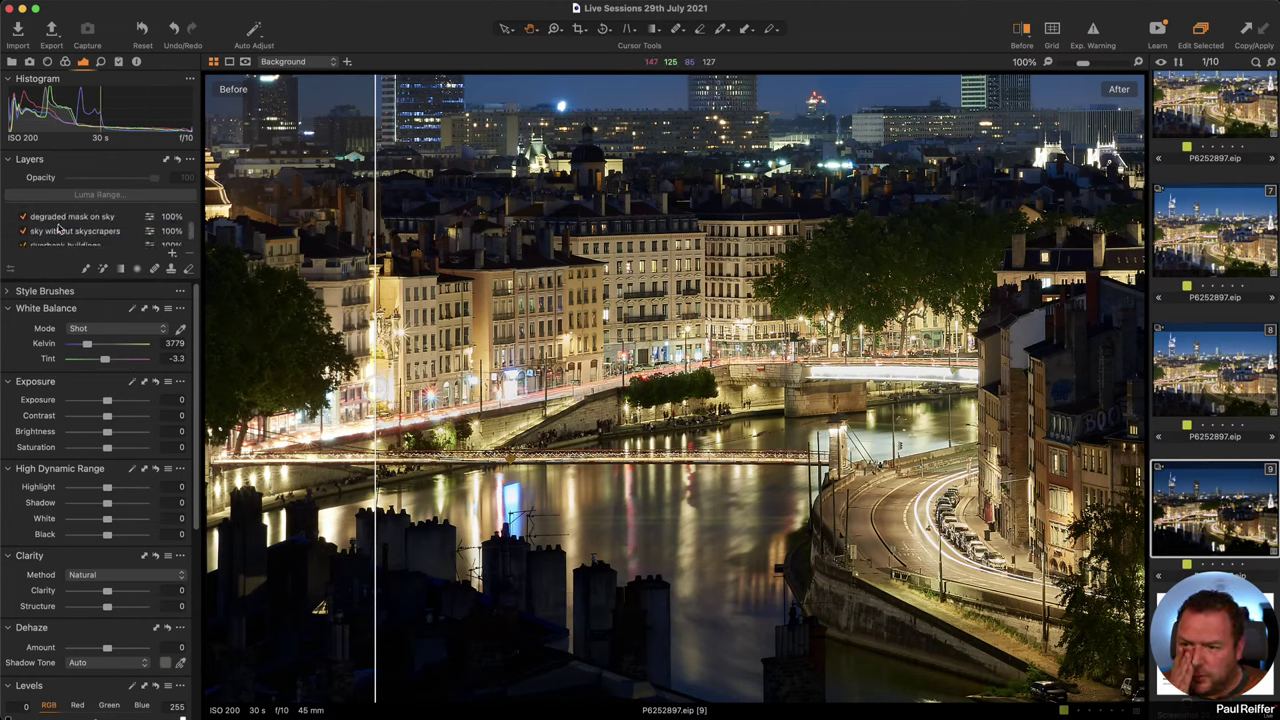
pyautogui.scroll(-1, 60, 229)
pyautogui.click(62, 233)
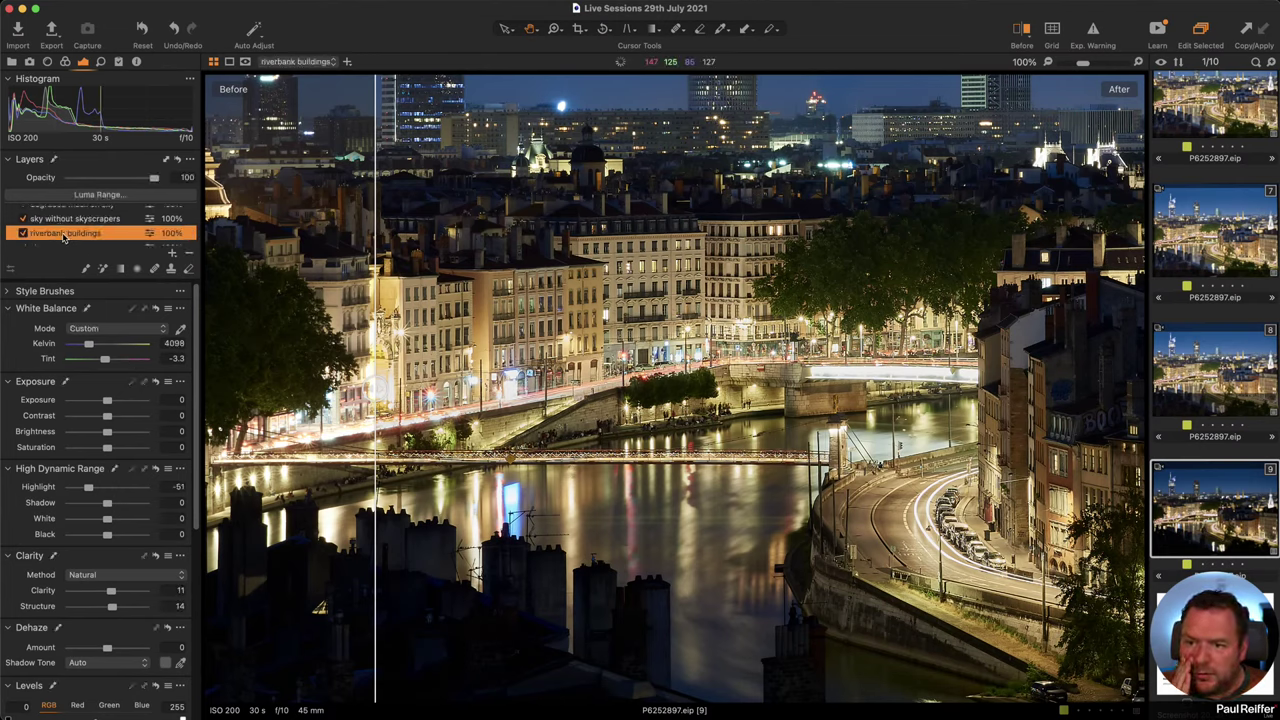
pyautogui.click(22, 233)
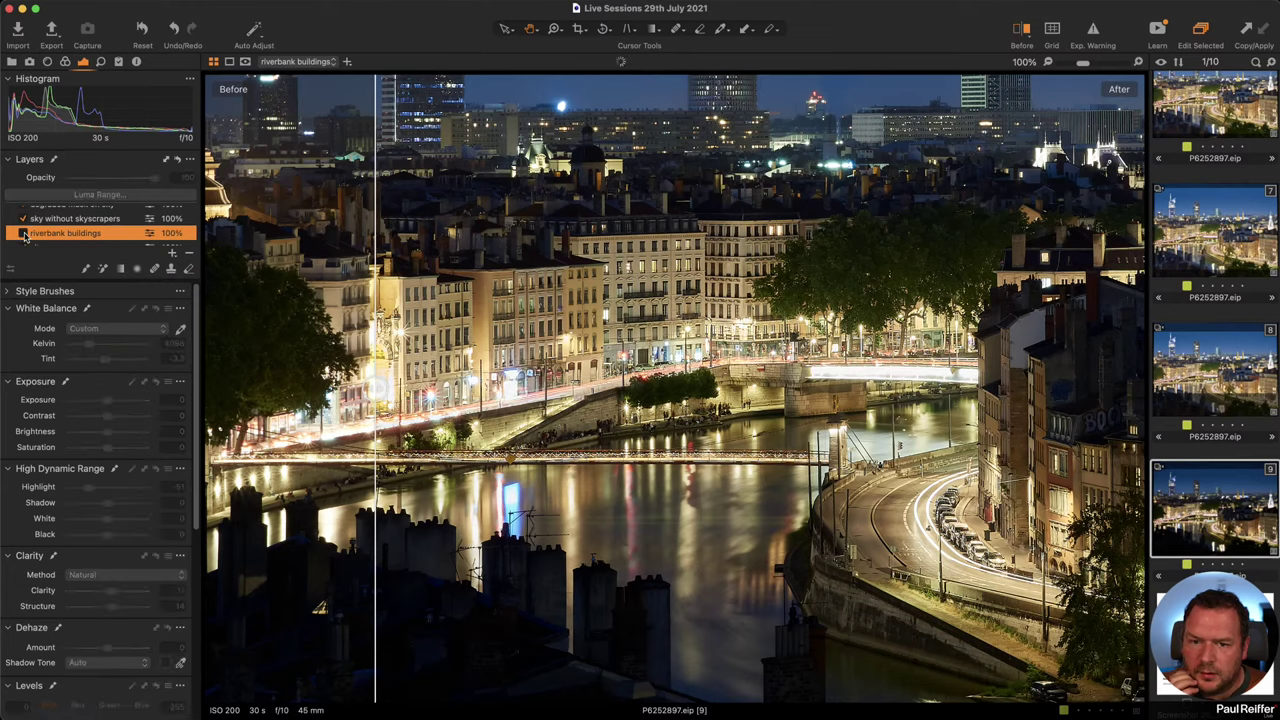
pyautogui.click(22, 233)
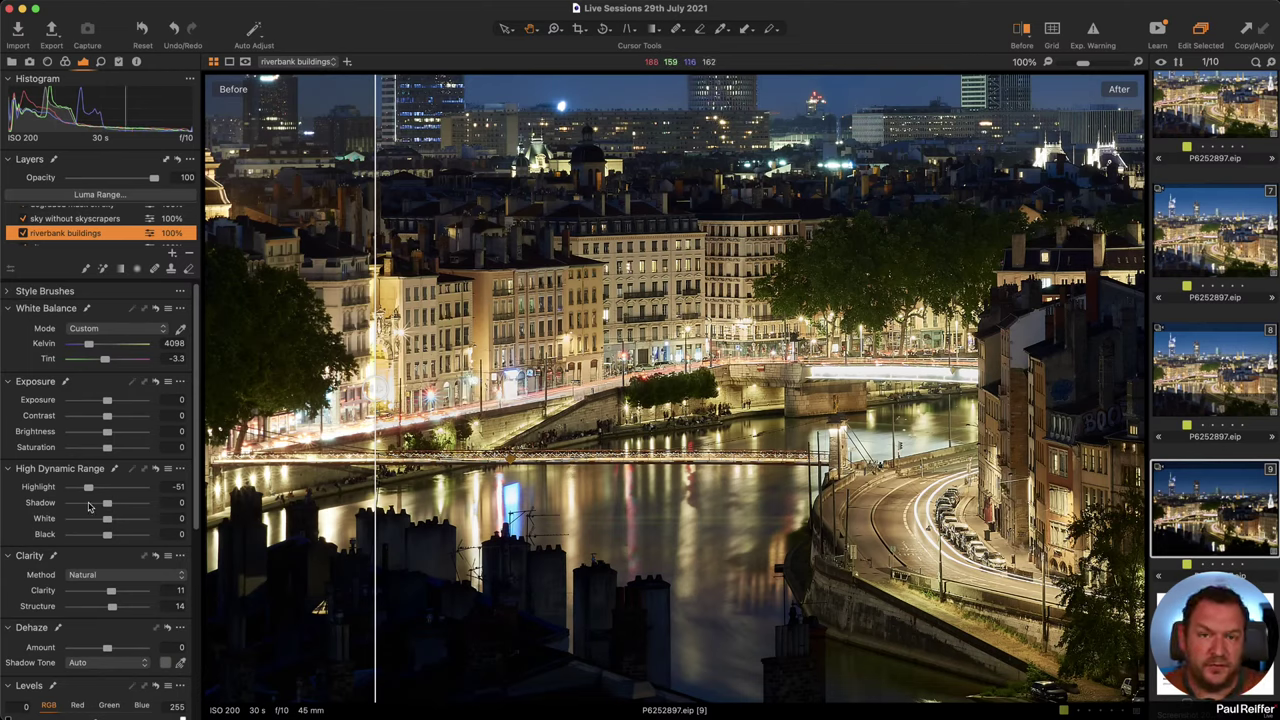
# - Review the city layer's settings, then reselect 'pop the image hdr+levels'
pyautogui.click(77, 245)
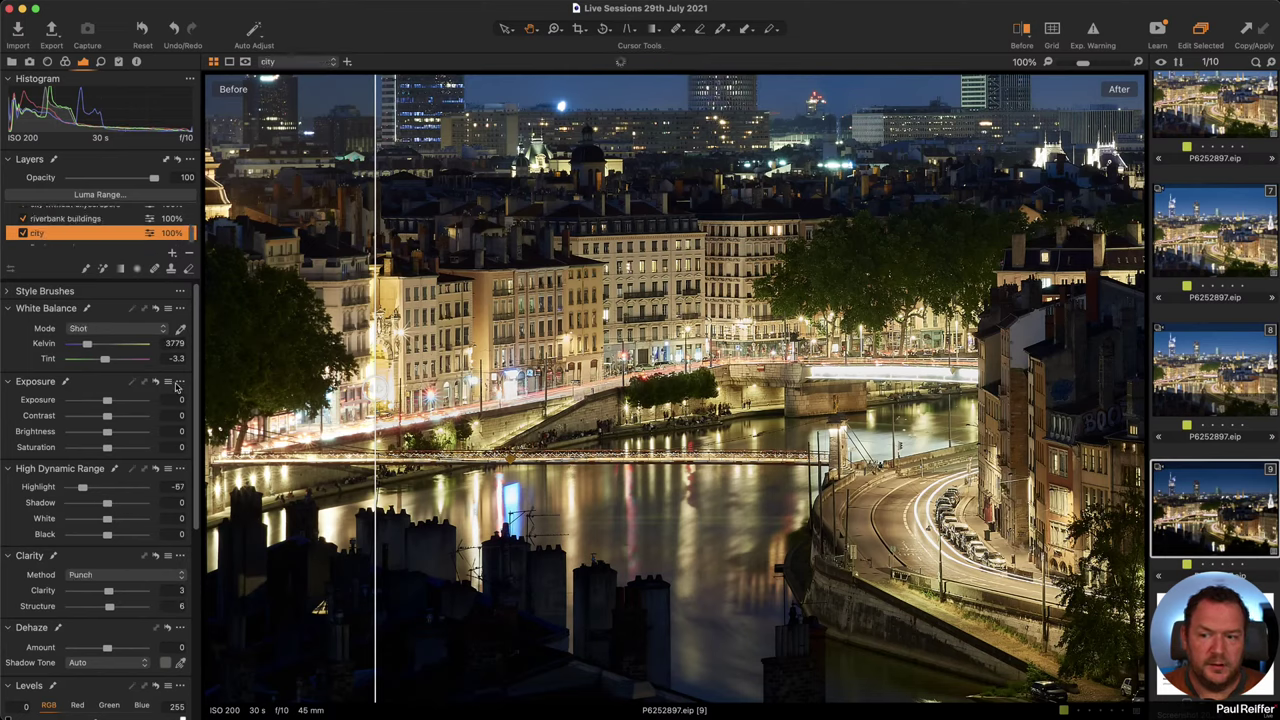
pyautogui.moveTo(79, 474)
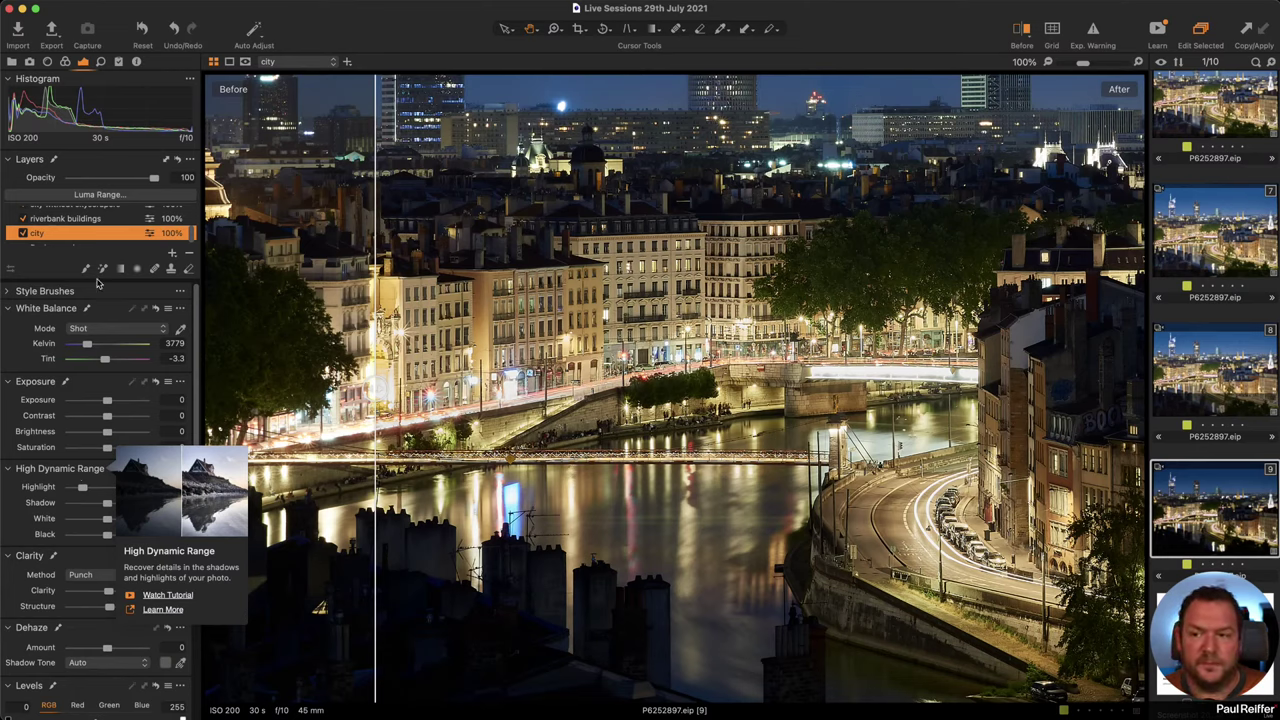
pyautogui.scroll(-3, 90, 230)
pyautogui.scroll(-5, 88, 226)
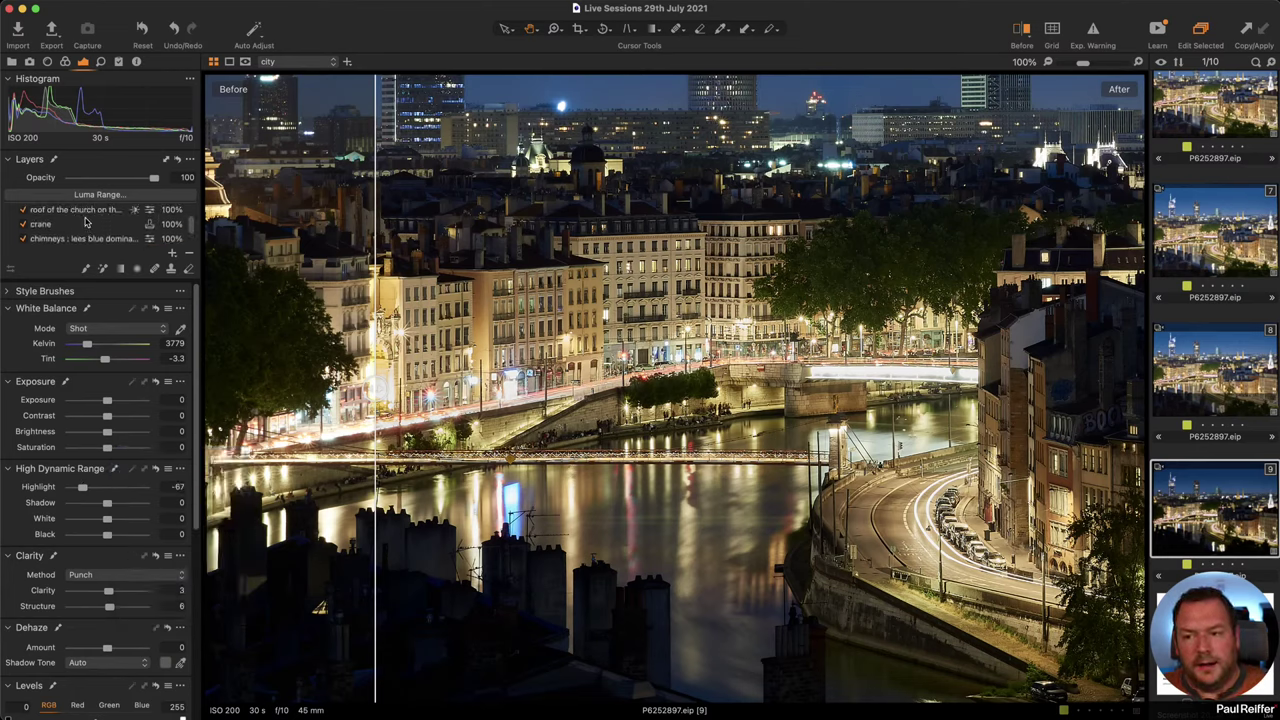
pyautogui.scroll(5, 90, 224)
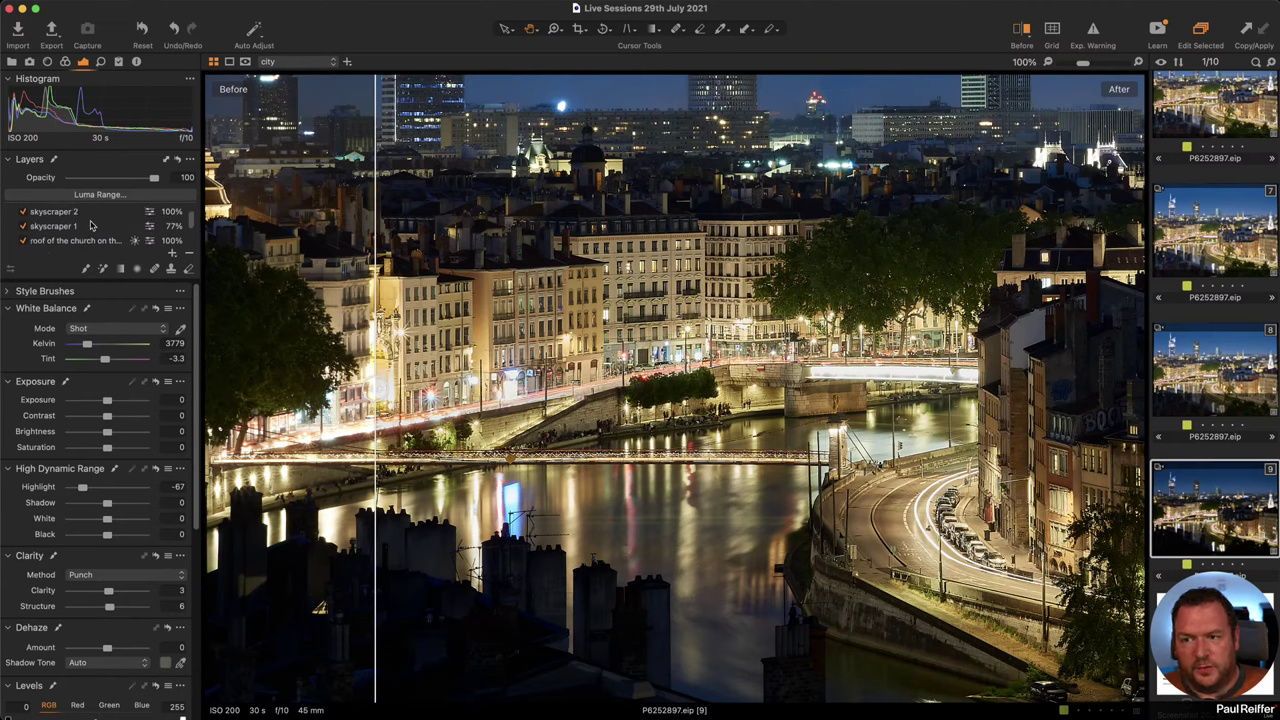
pyautogui.click(86, 217)
# - Re-enable 'pop the image hdr+levels' and zoom in on the riverbank buildings and stairs
pyautogui.click(23, 217)
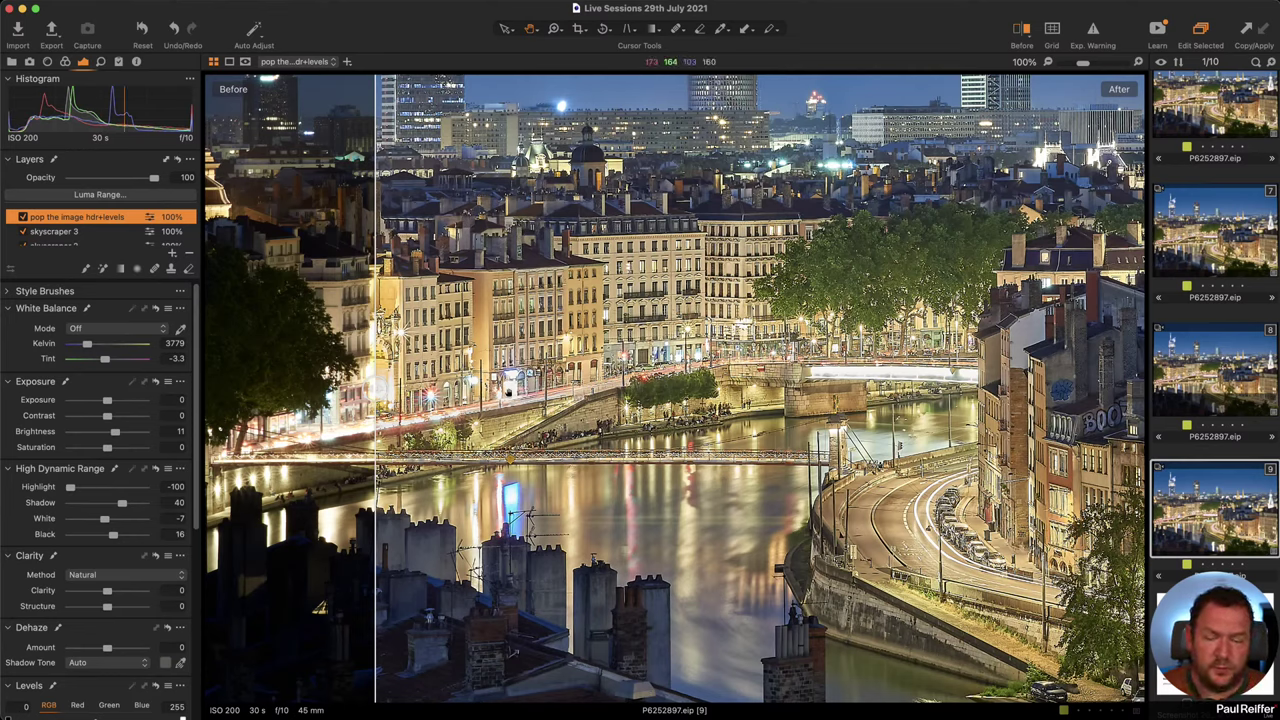
pyautogui.press('b')
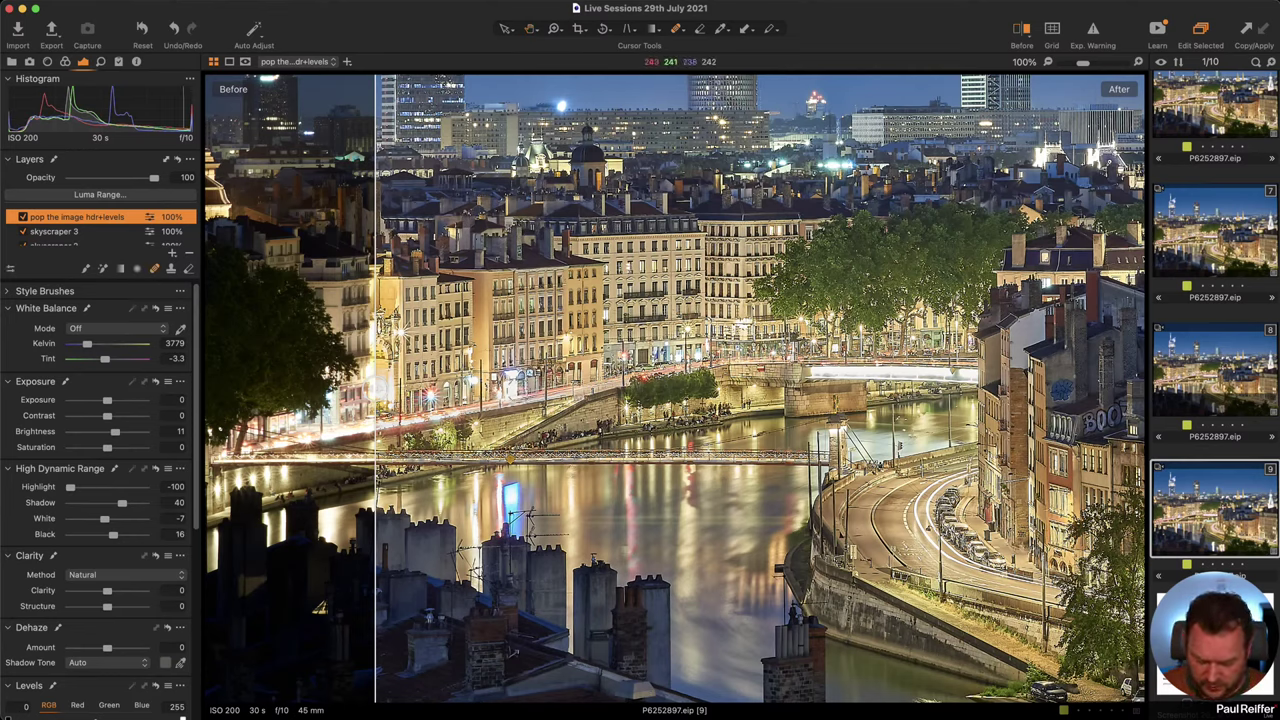
pyautogui.press('z')
pyautogui.moveTo(472, 355); pyautogui.dragTo(620, 450)
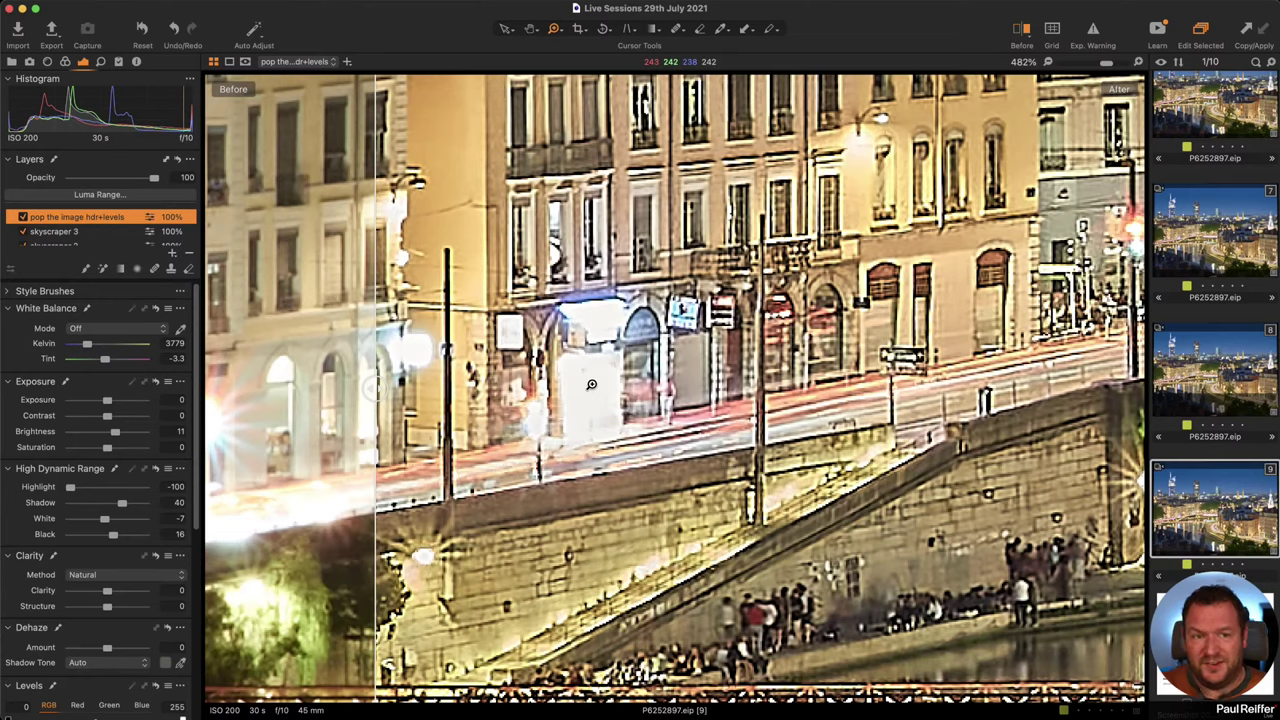
# - Check overexposure with the warning on while the pop the image hdr+levels and city layers are off
pyautogui.click(1092, 36)
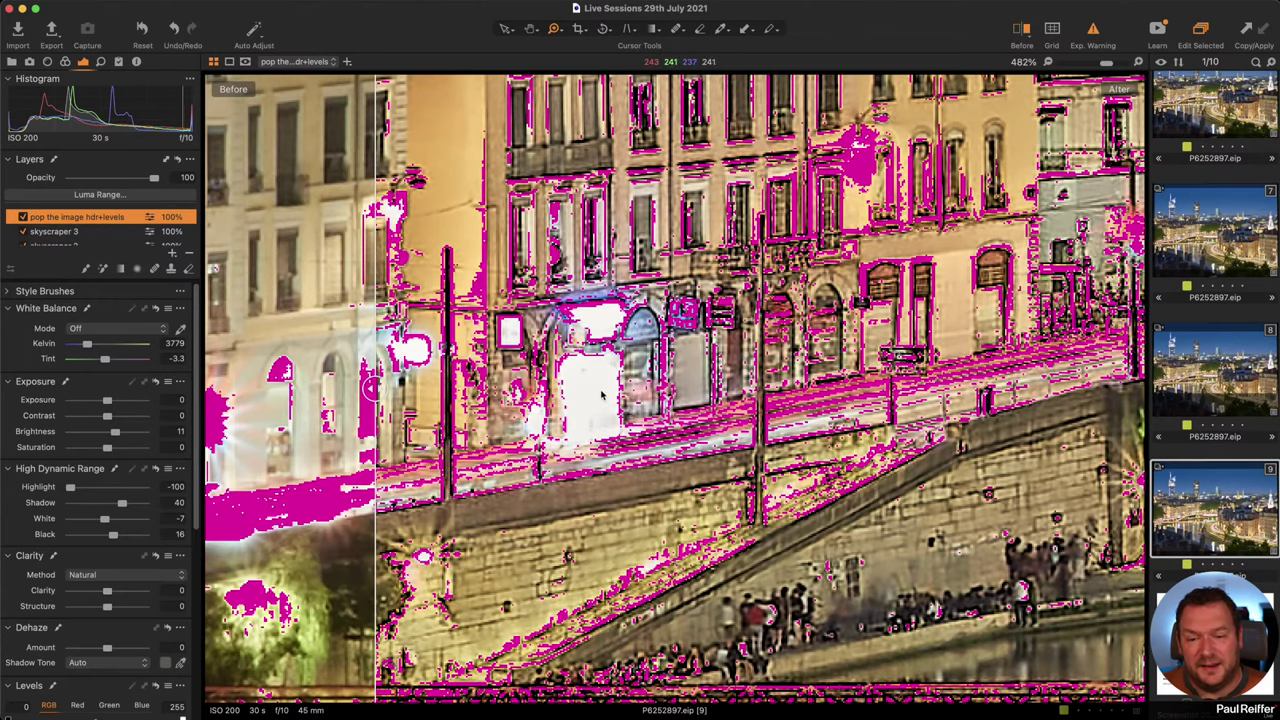
pyautogui.click(23, 216)
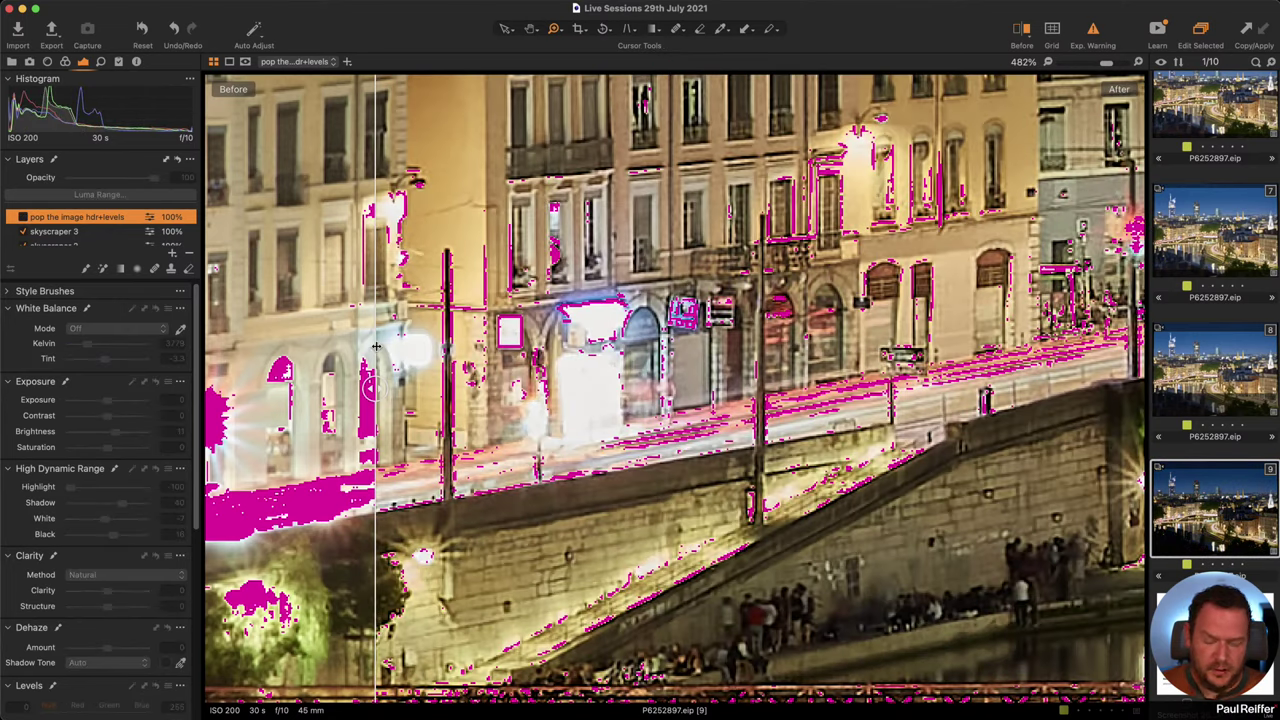
pyautogui.press('y')
pyautogui.scroll(-5, 40, 228)
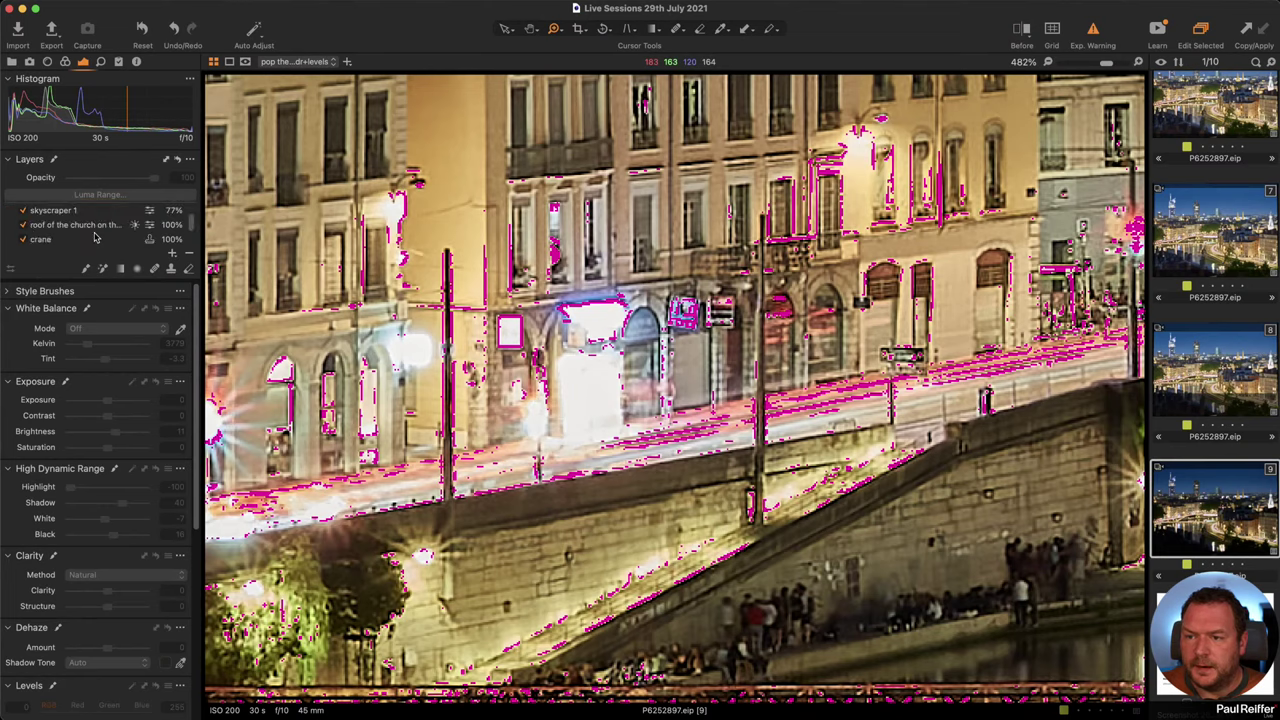
pyautogui.scroll(-4, 40, 230)
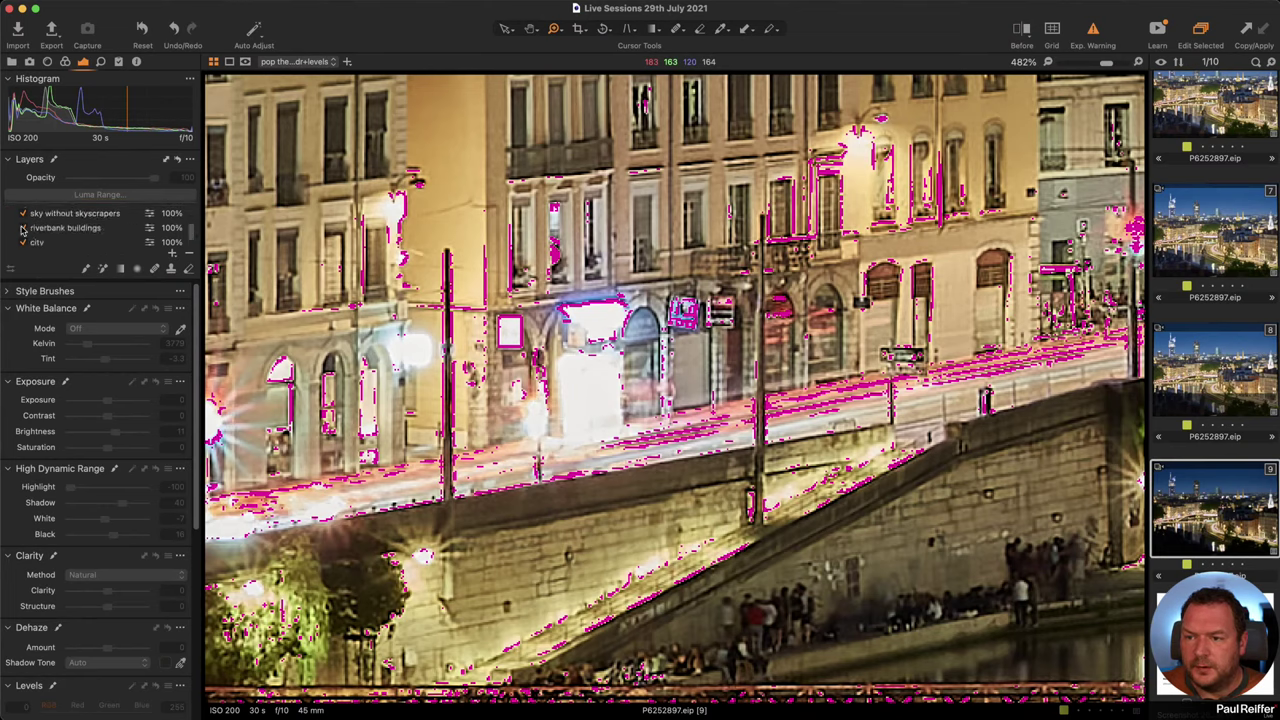
pyautogui.click(23, 231)
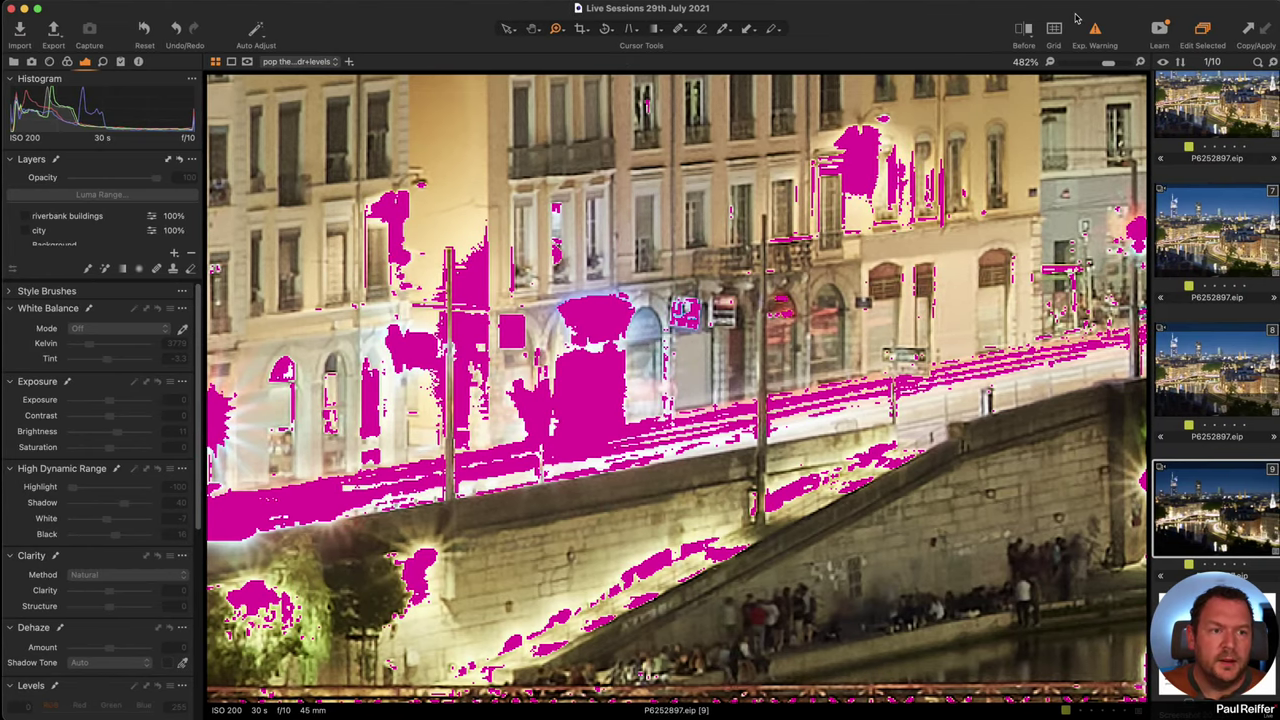
pyautogui.click(1100, 36)
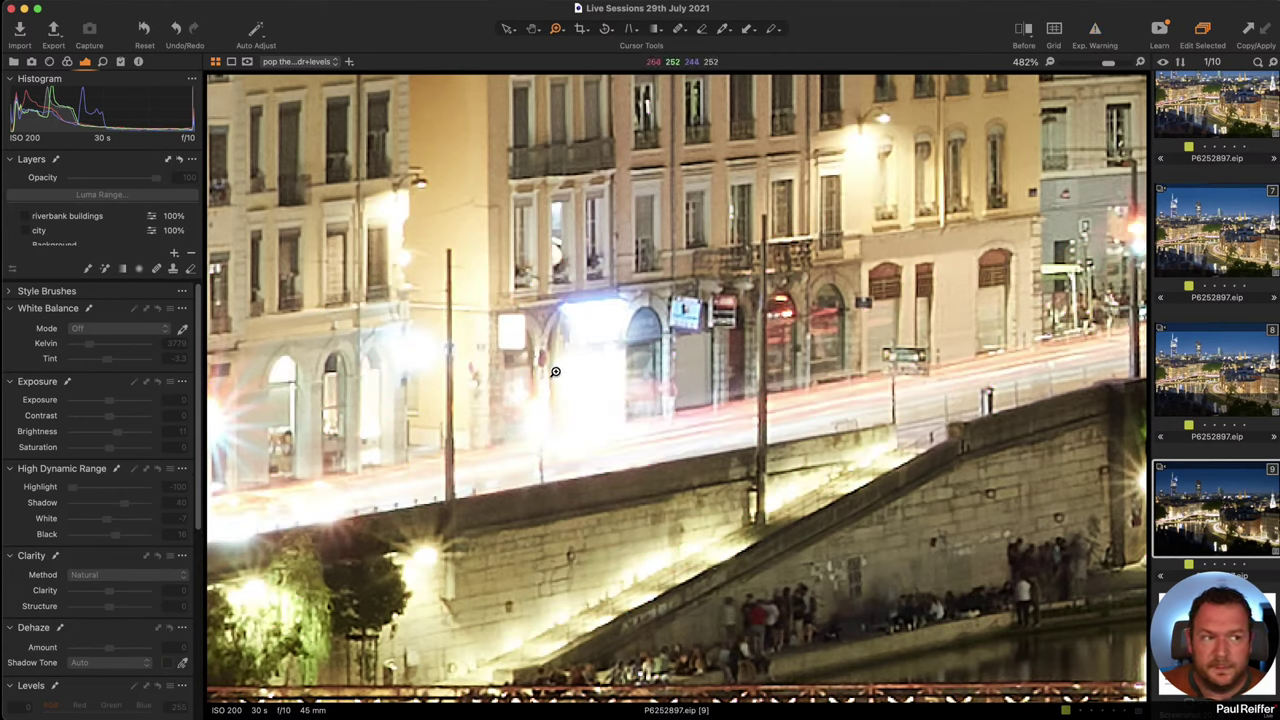
# - Re-enable the city and riverbank layers, preview the layer mask, and switch the exposure warning on
pyautogui.click(26, 231)
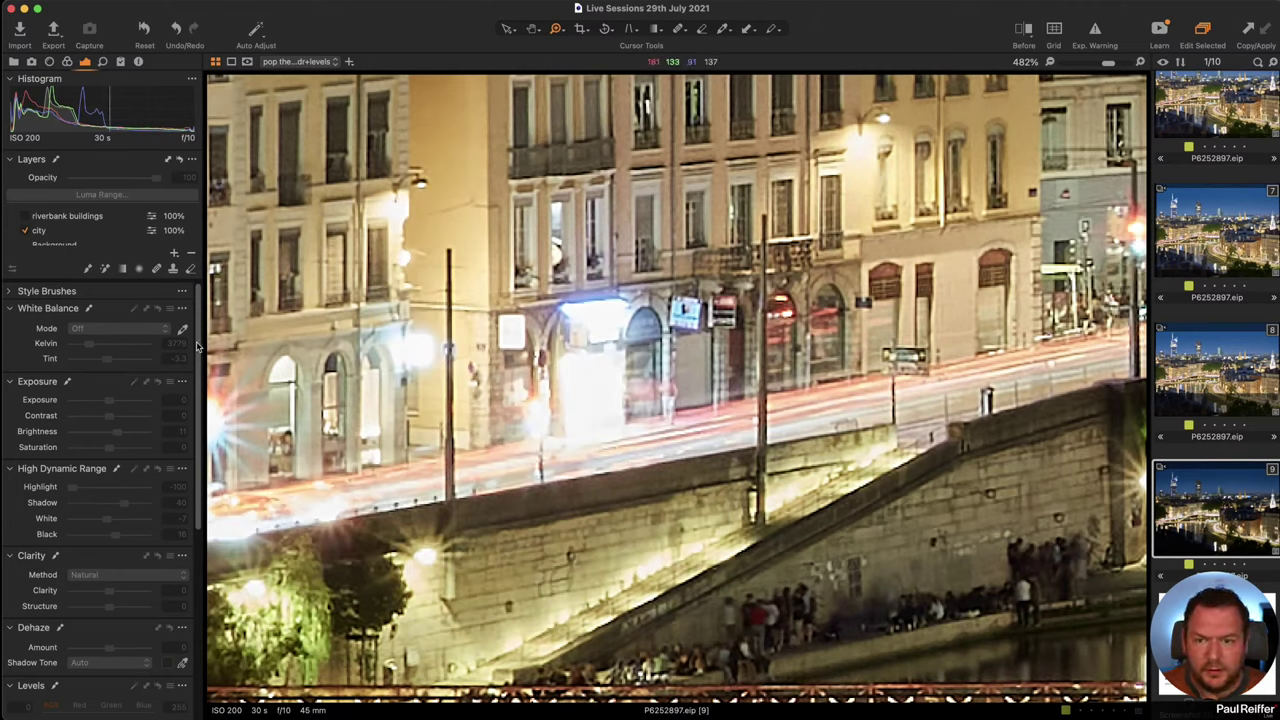
pyautogui.click(25, 216)
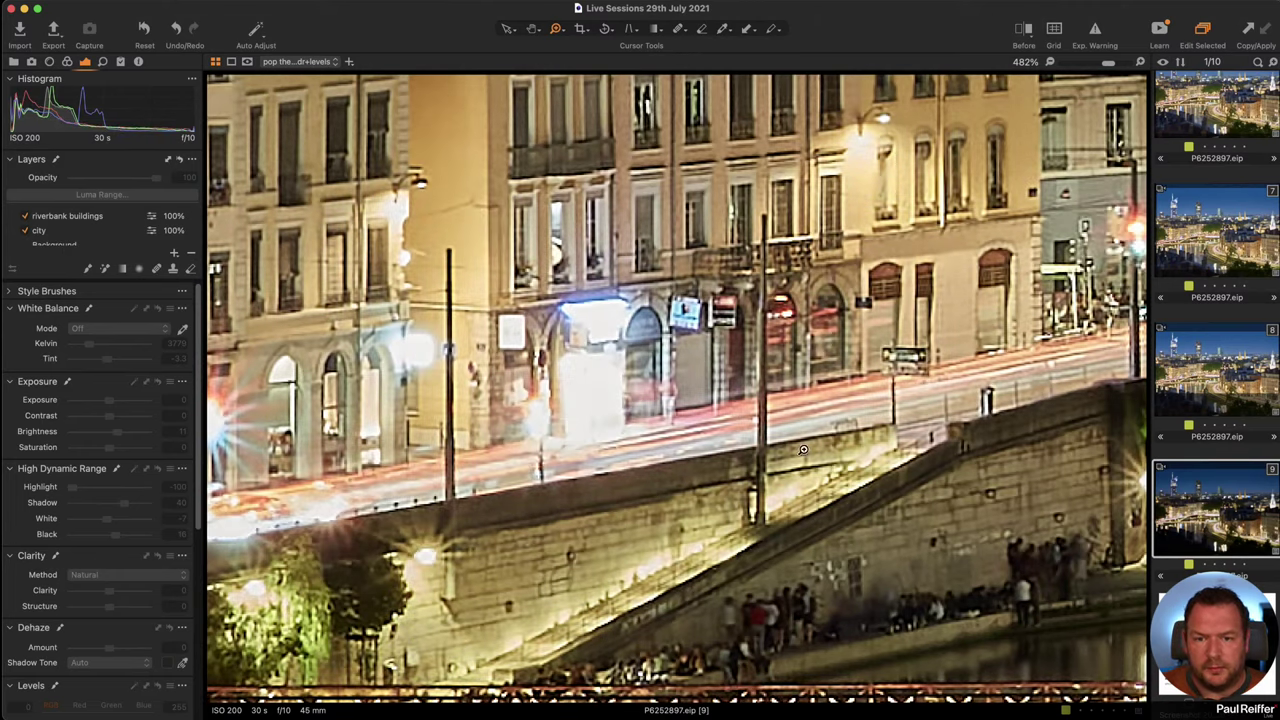
pyautogui.scroll(2, 92, 240)
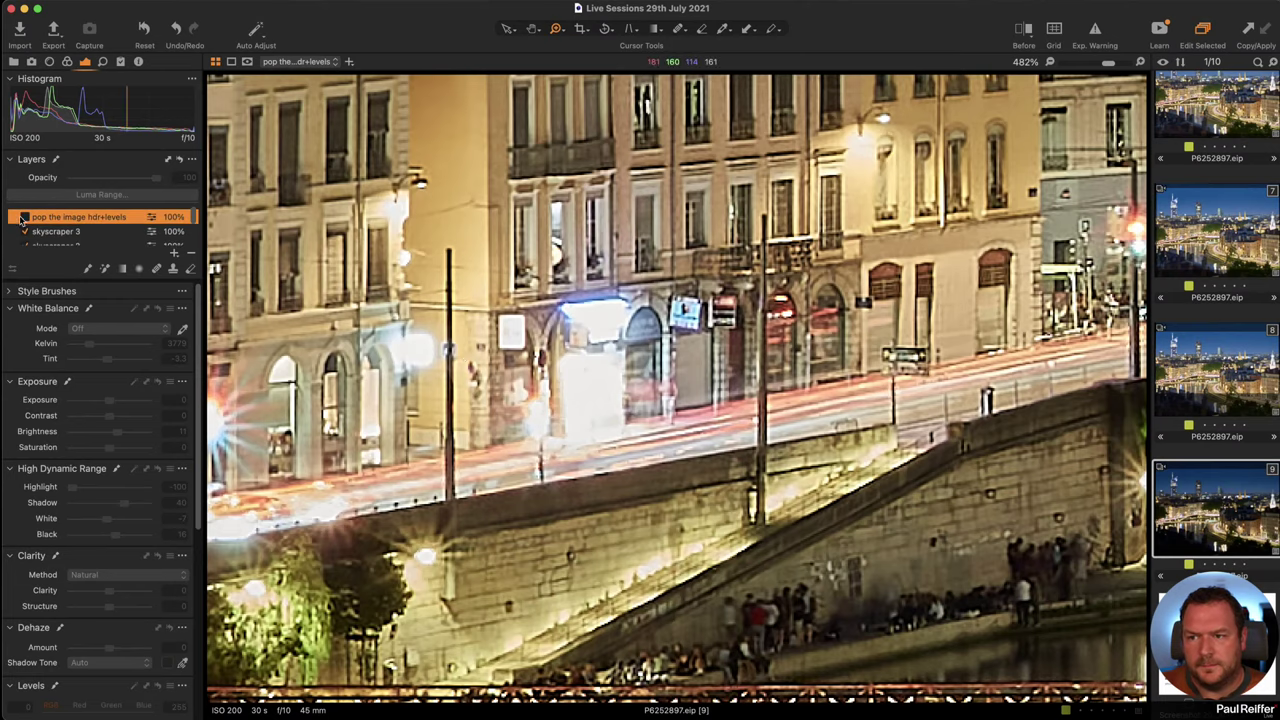
pyautogui.press('m')
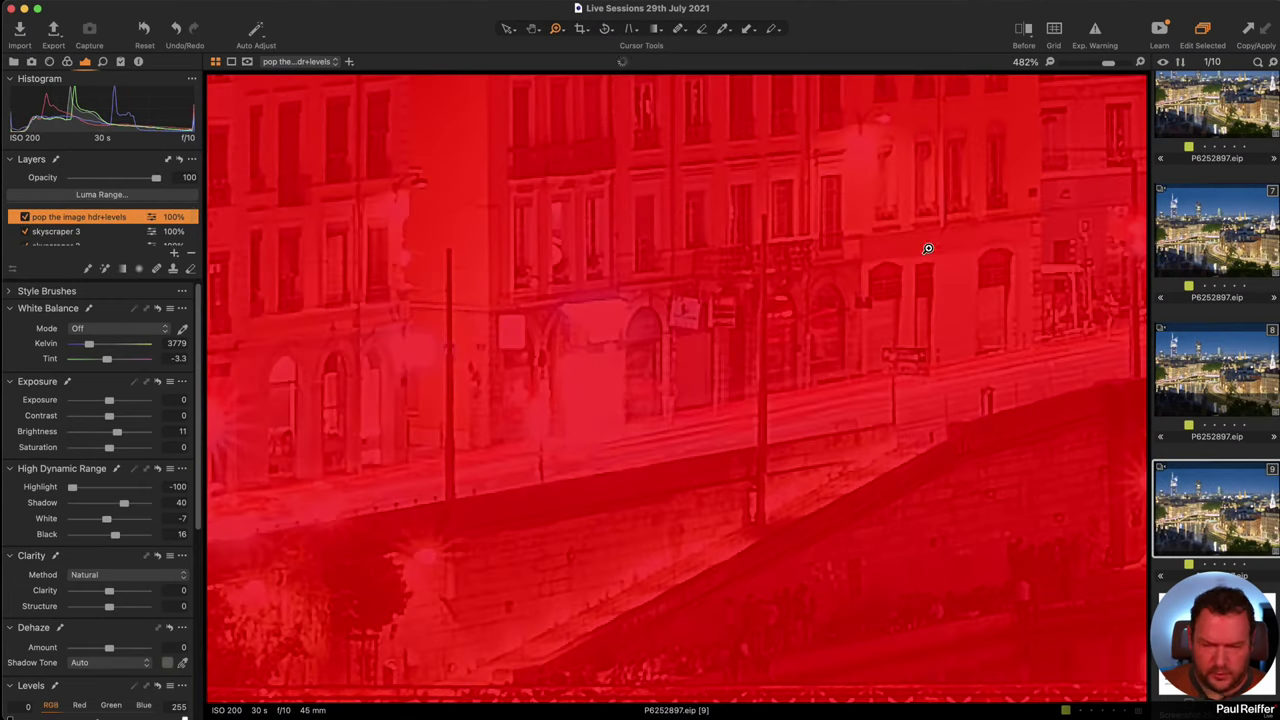
pyautogui.press('m')
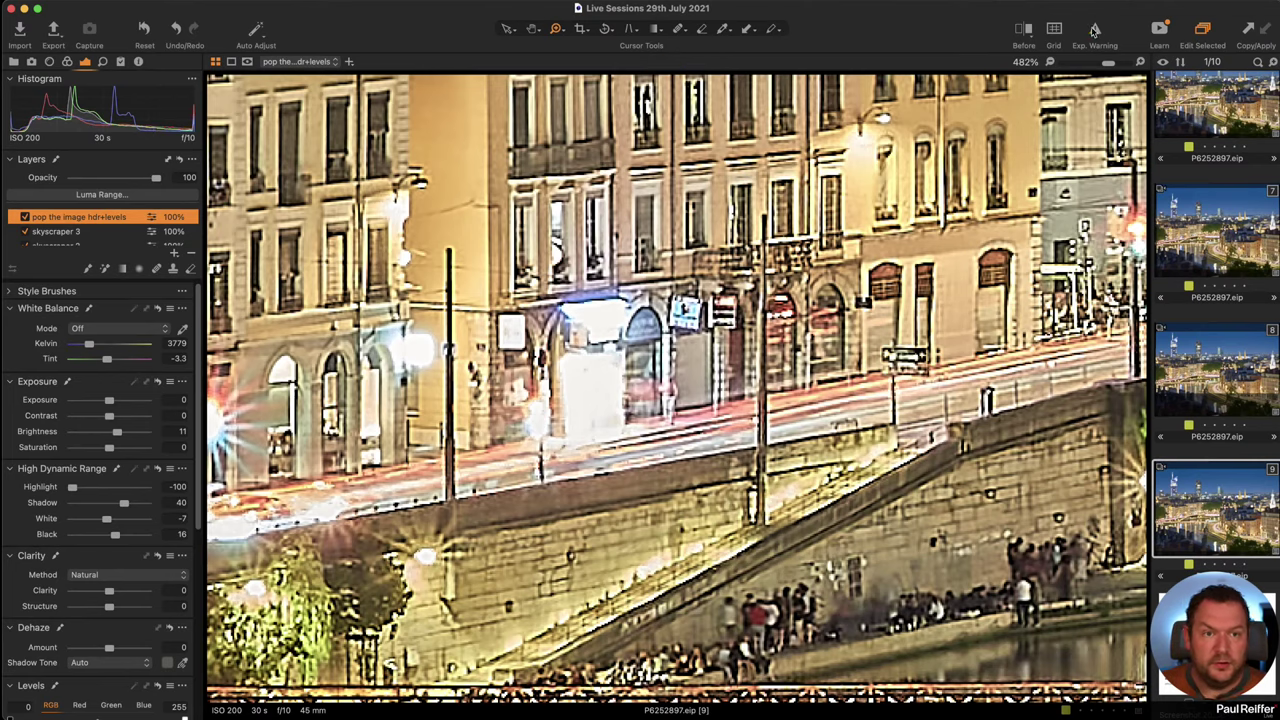
pyautogui.click(1095, 30)
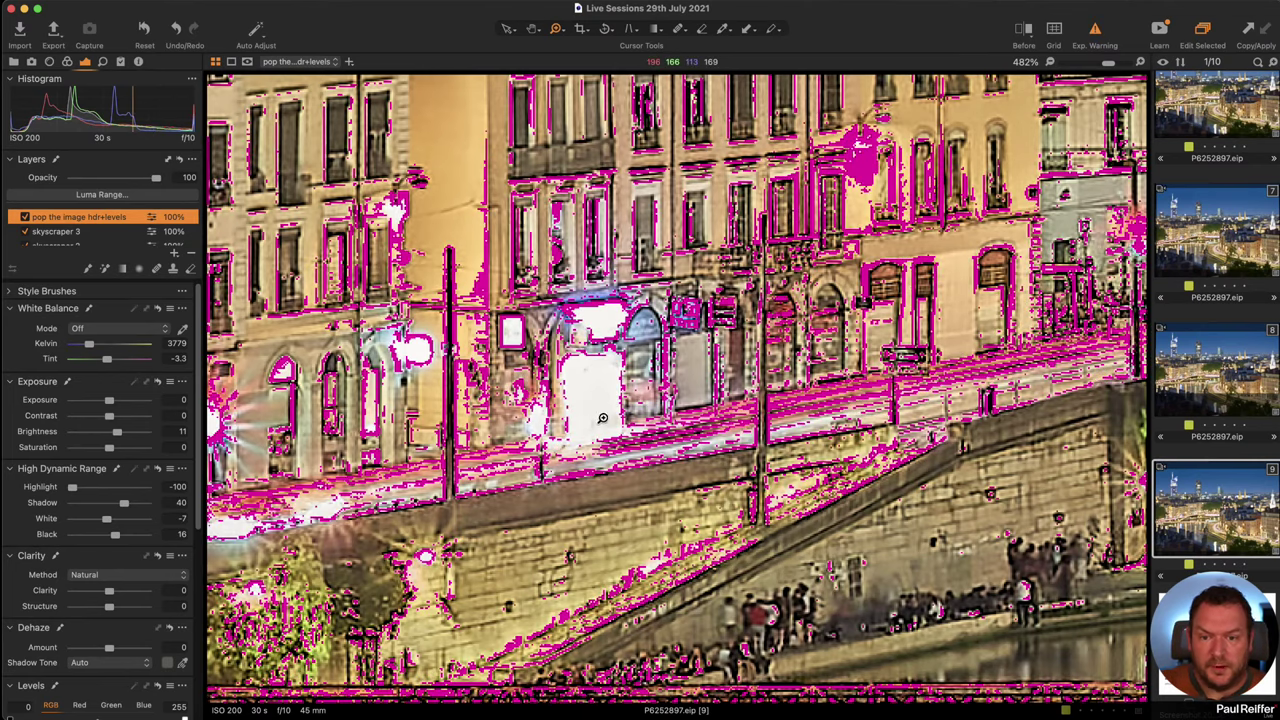
# - Turn off the exposure warning and compare the zoomed facade with the pop the image hdr+levels layer off and on
pyautogui.click(1095, 30)
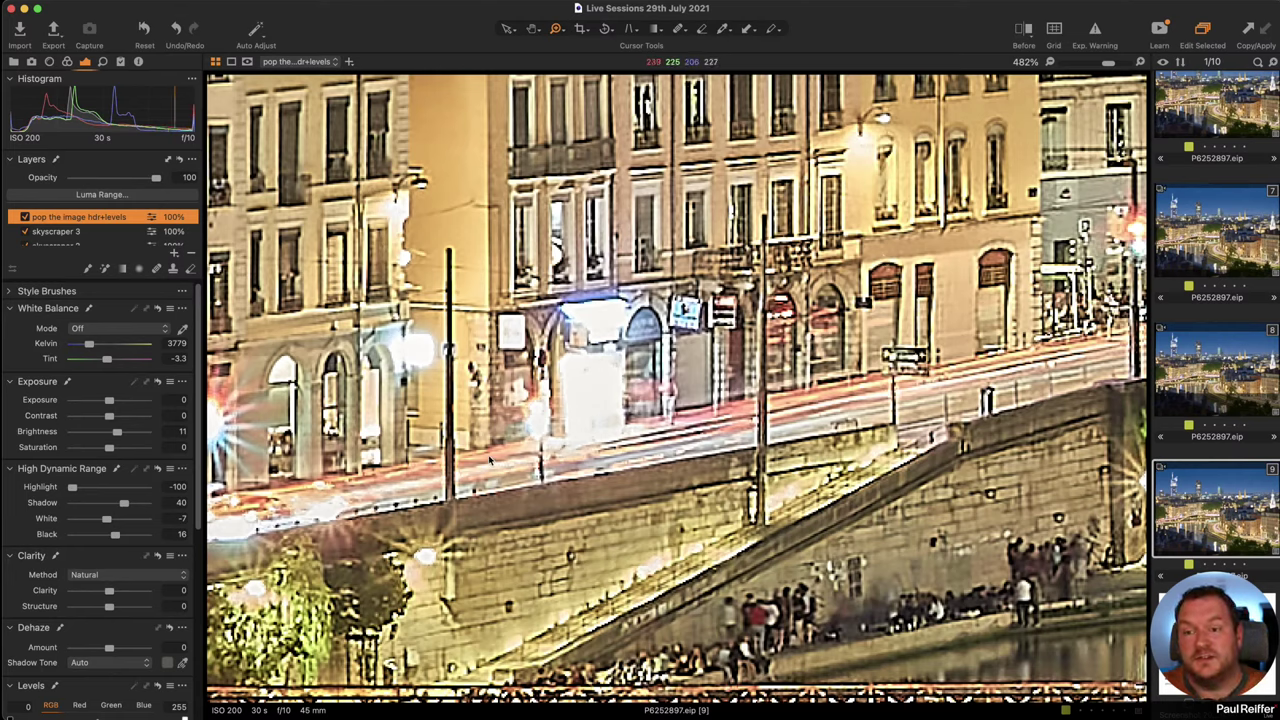
pyautogui.click(25, 216)
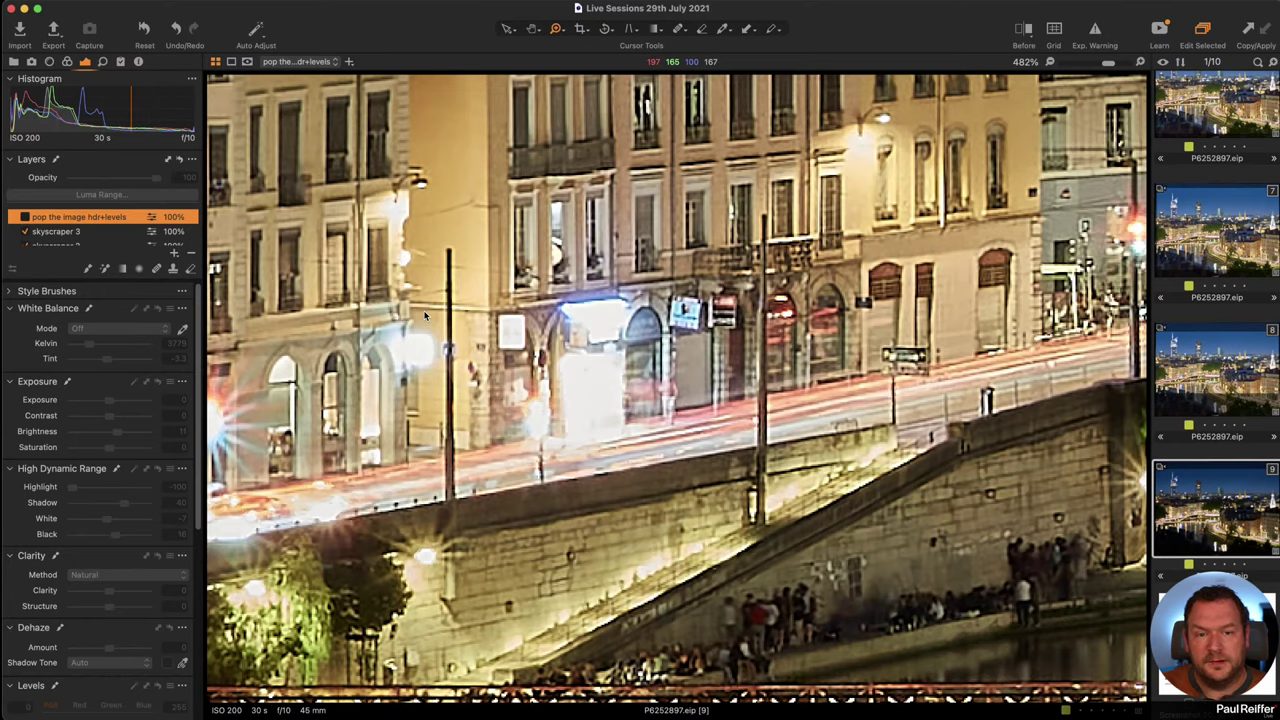
pyautogui.click(838, 196)
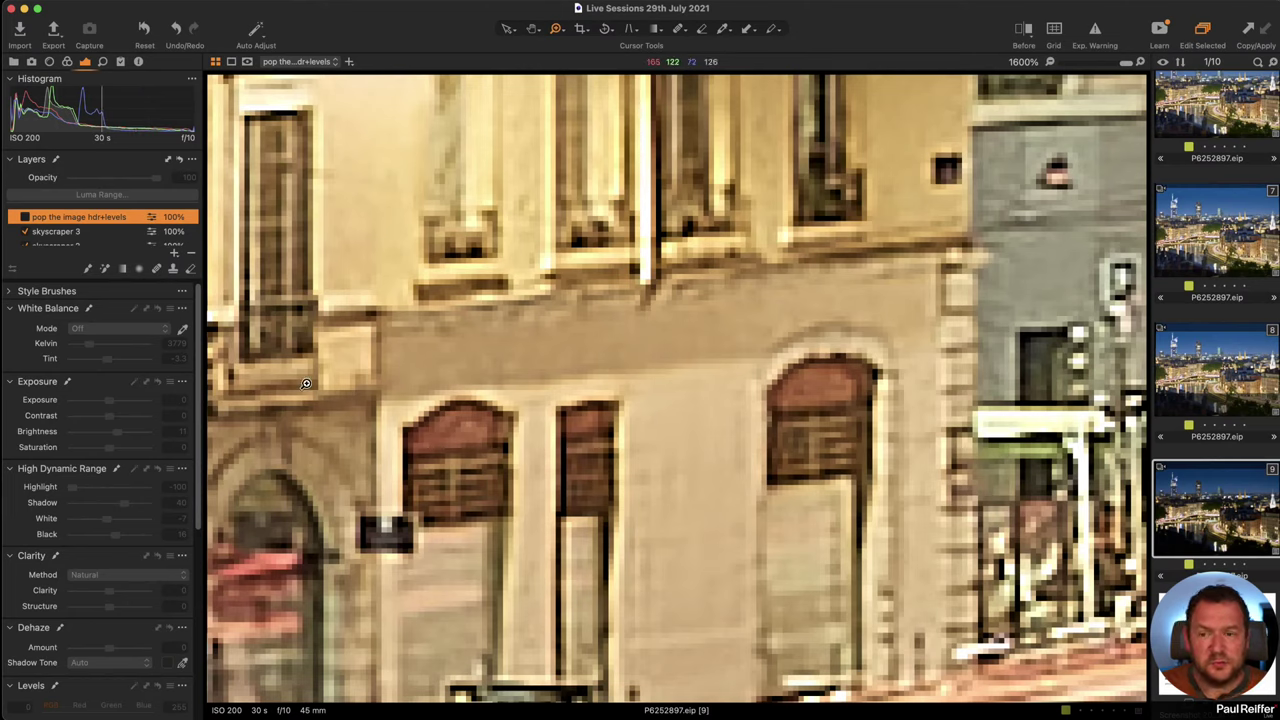
pyautogui.click(26, 218)
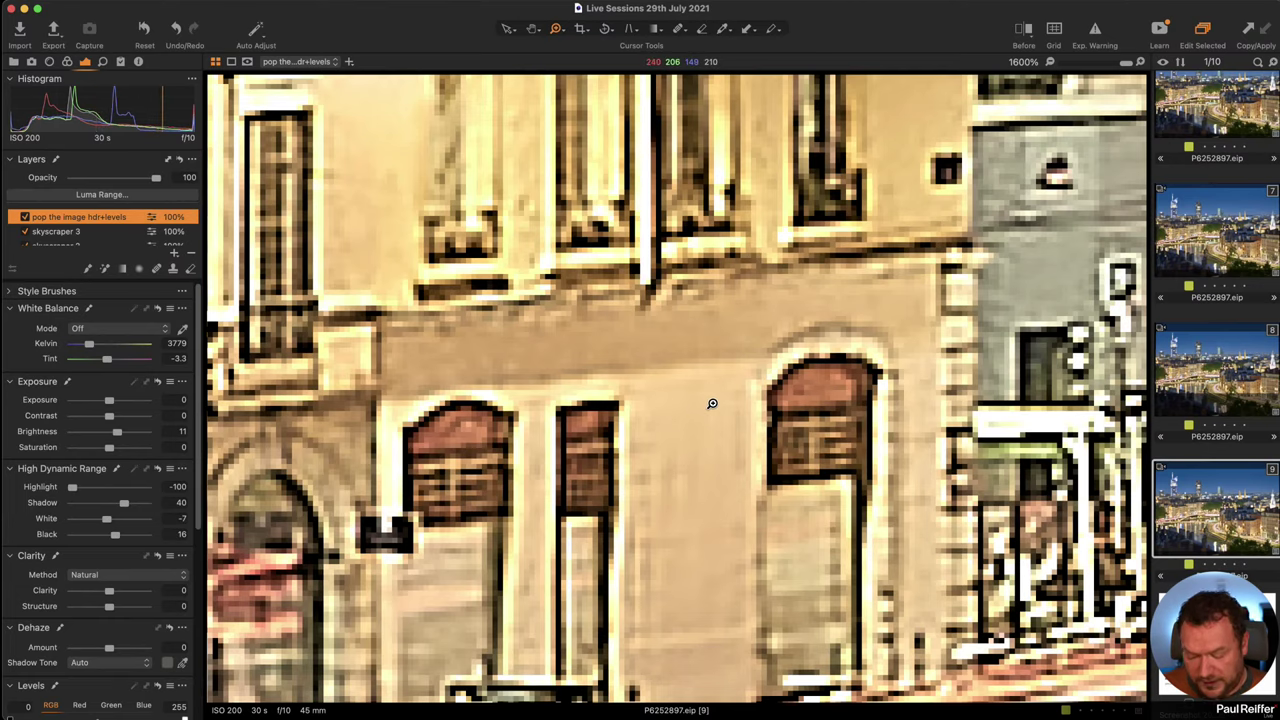
pyautogui.scroll(-1, 711, 403)
pyautogui.scroll(-8, 711, 403)
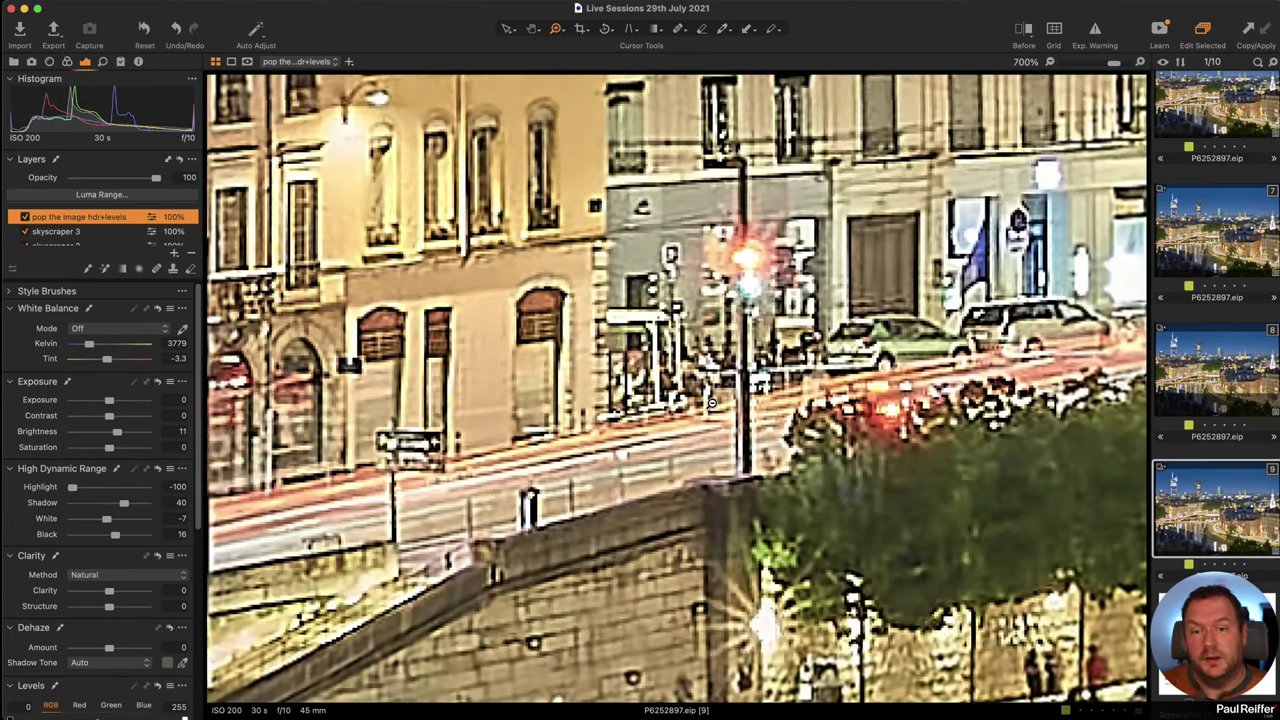
pyautogui.scroll(-2, 711, 403)
pyautogui.scroll(-3, 765, 338)
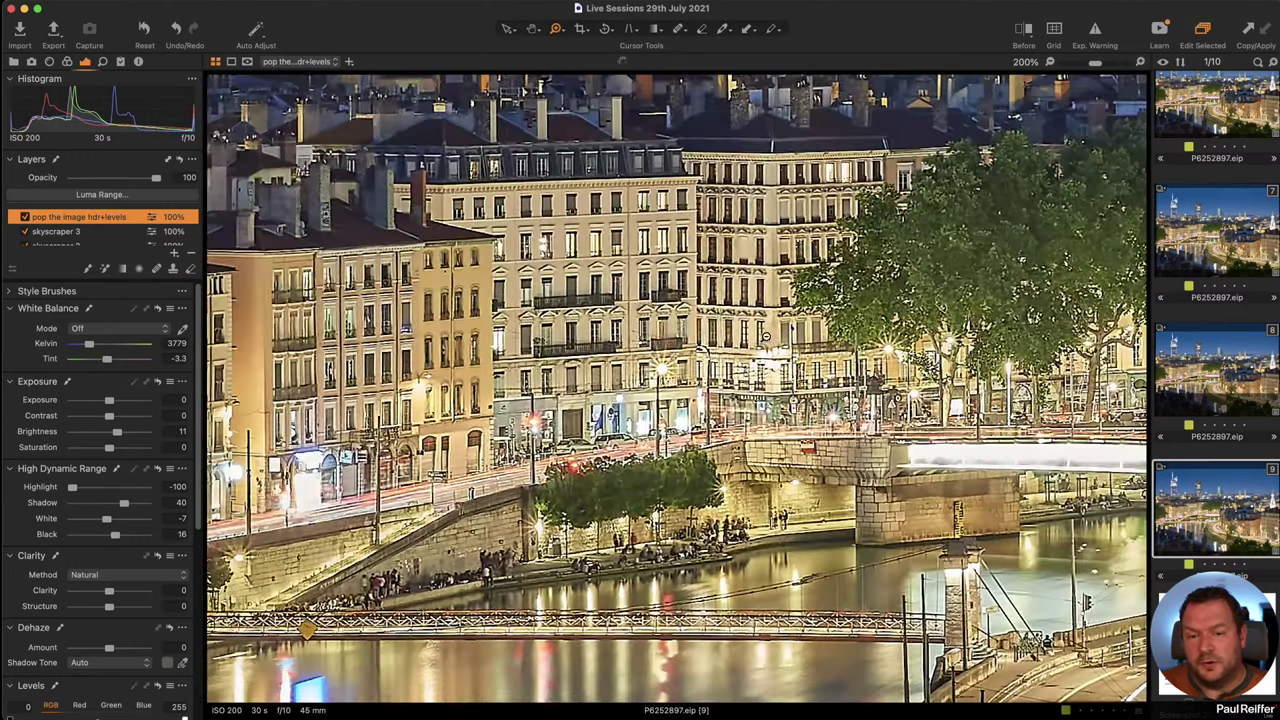
pyautogui.scroll(-2, 459, 411)
# - Try a lower opacity on the pop the image hdr+levels layer, then reset it to 100
pyautogui.scroll(-1, 459, 411)
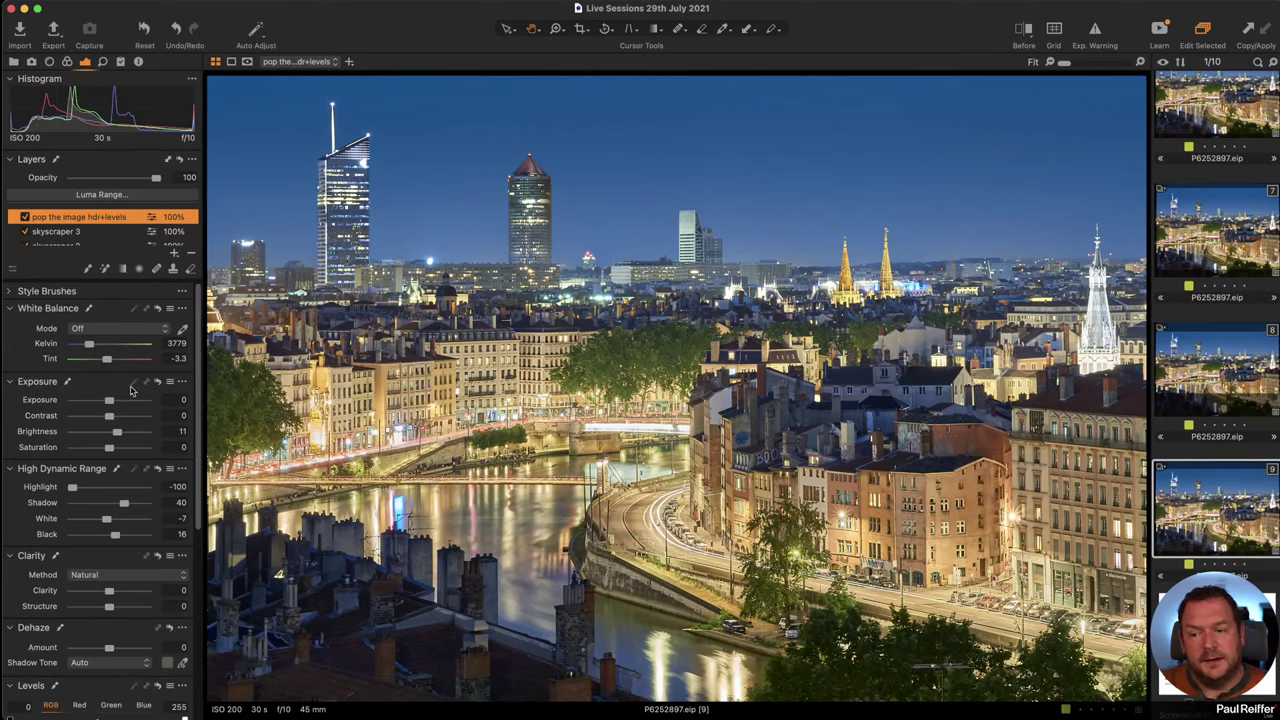
pyautogui.moveTo(156, 178); pyautogui.dragTo(106, 179)
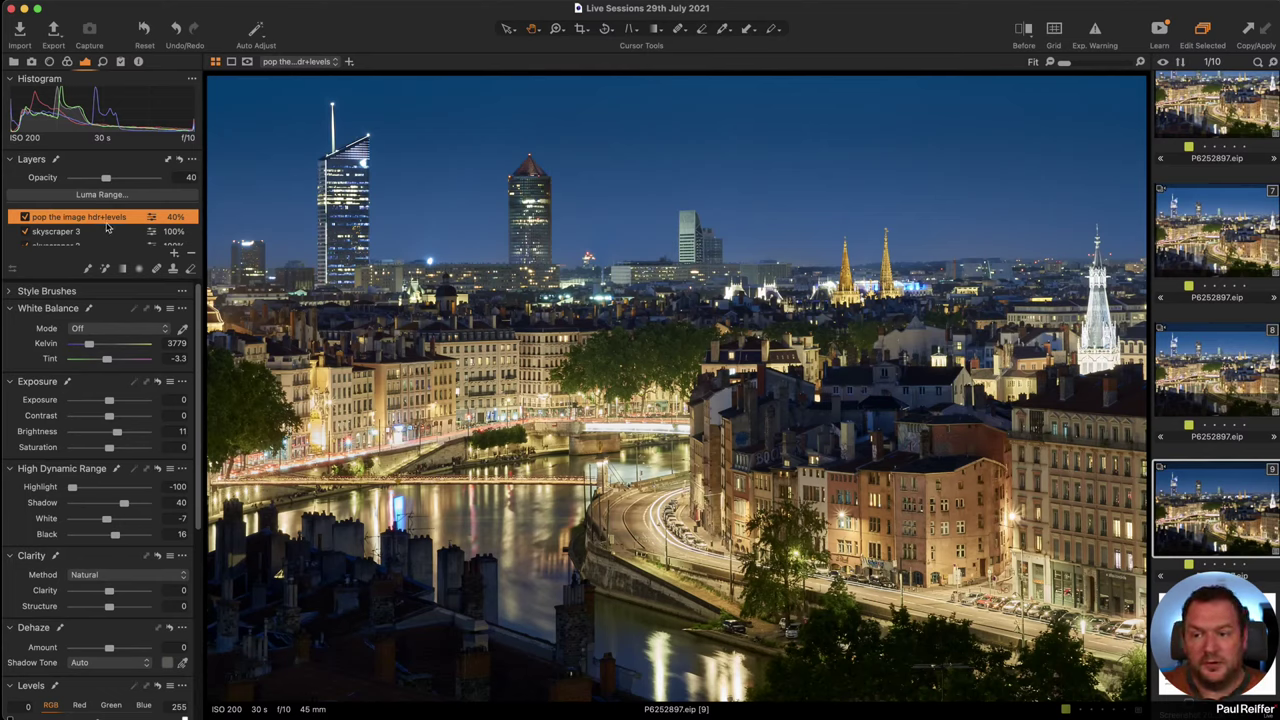
pyautogui.doubleClick(106, 177)
pyautogui.rightClick(1196, 501)
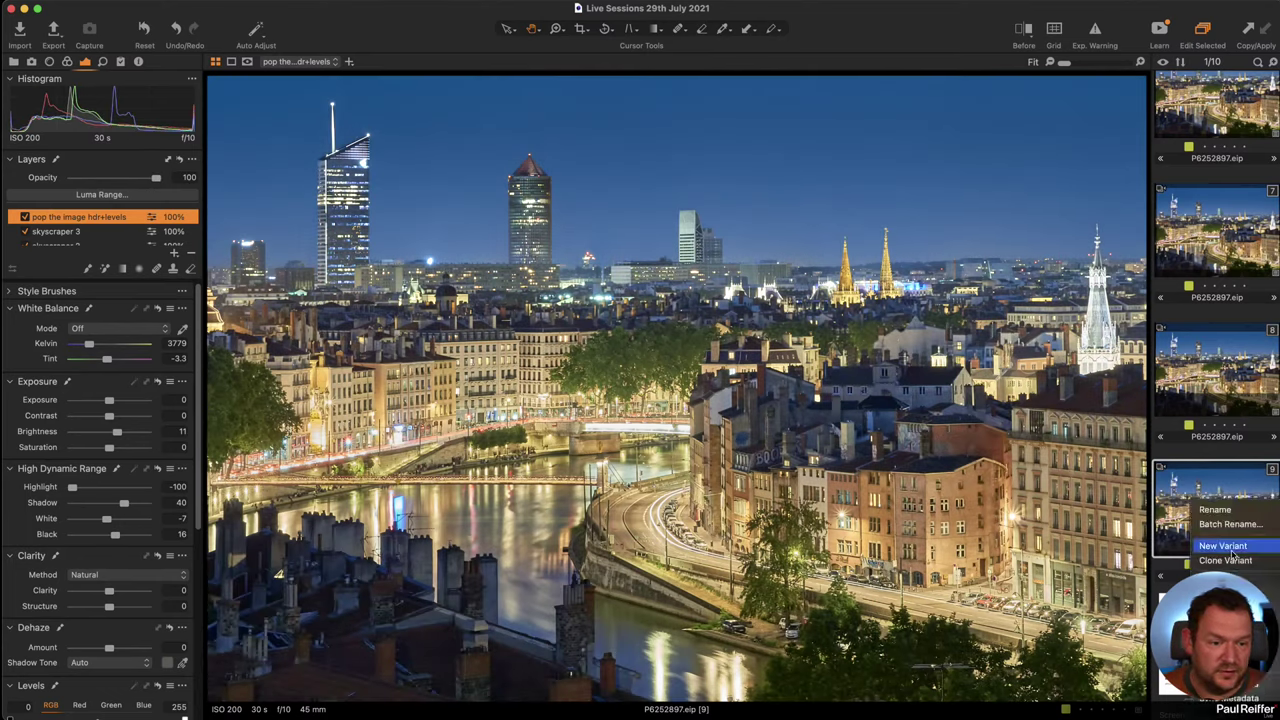
# - Clone image 9 as variant 10 with layer opacity 40 and Brightness 17, then compare both
pyautogui.click(1237, 560)
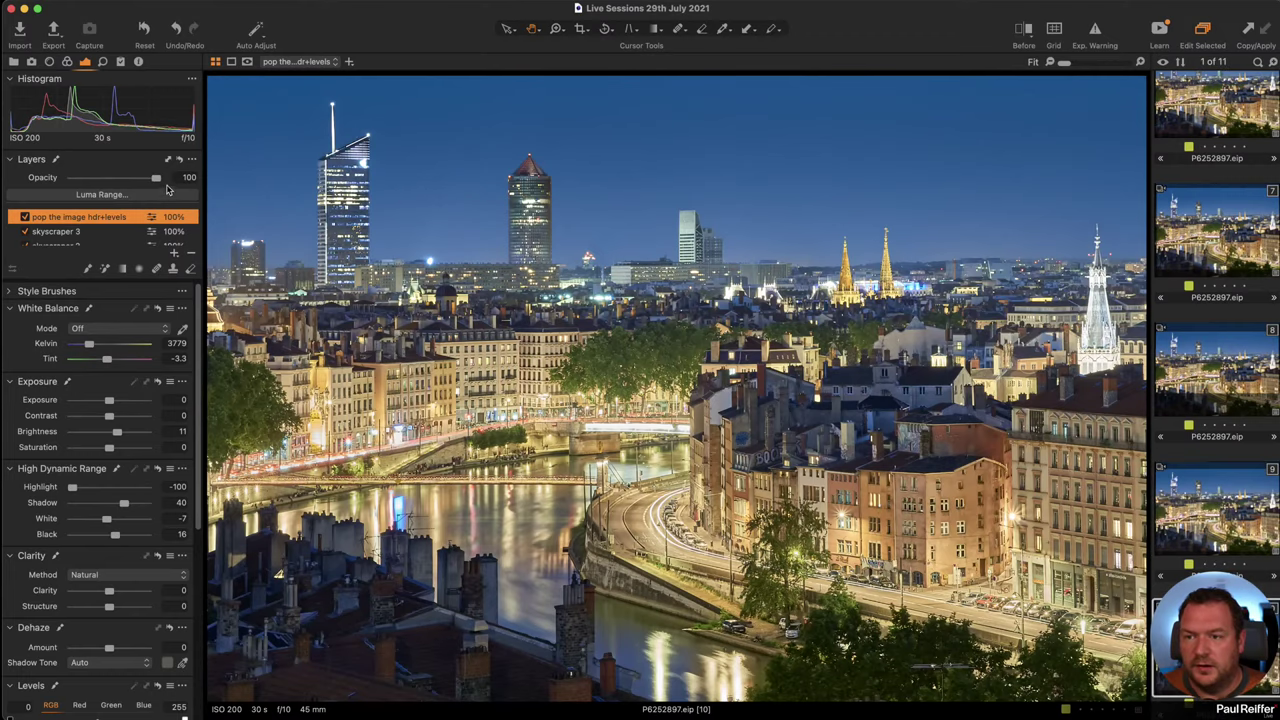
pyautogui.moveTo(155, 177); pyautogui.dragTo(108, 180)
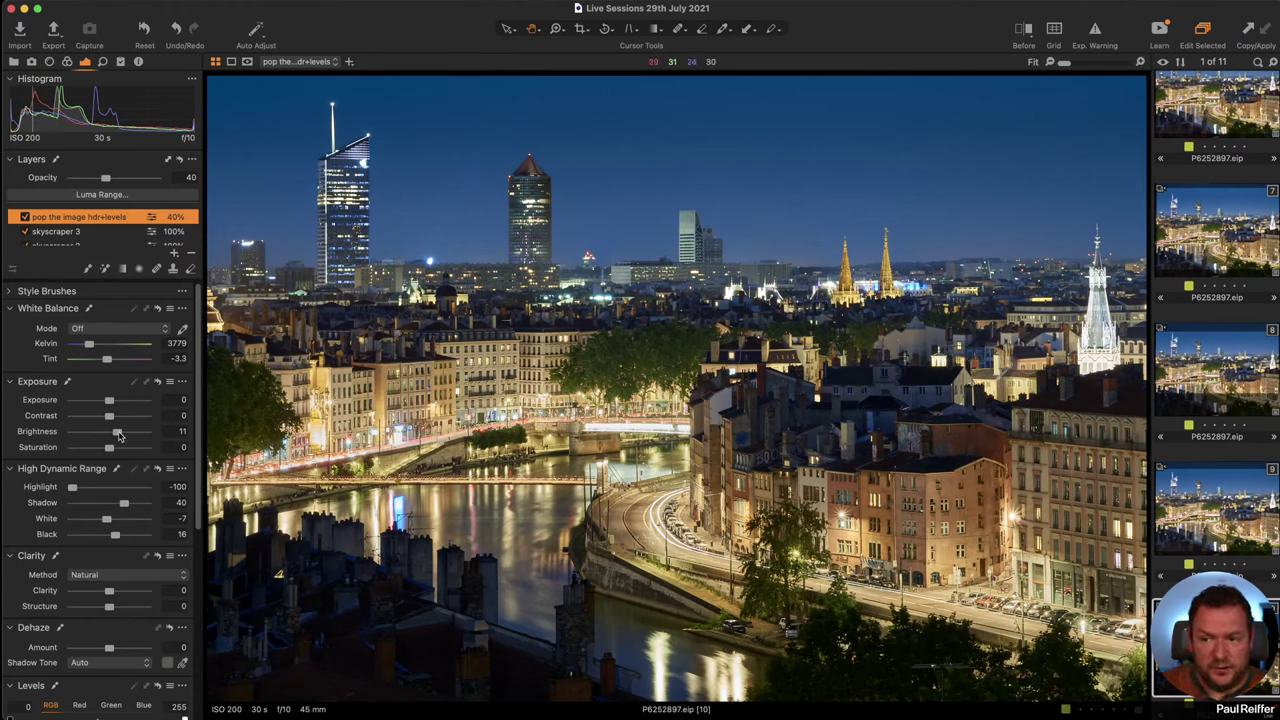
pyautogui.moveTo(119, 435); pyautogui.dragTo(123, 436)
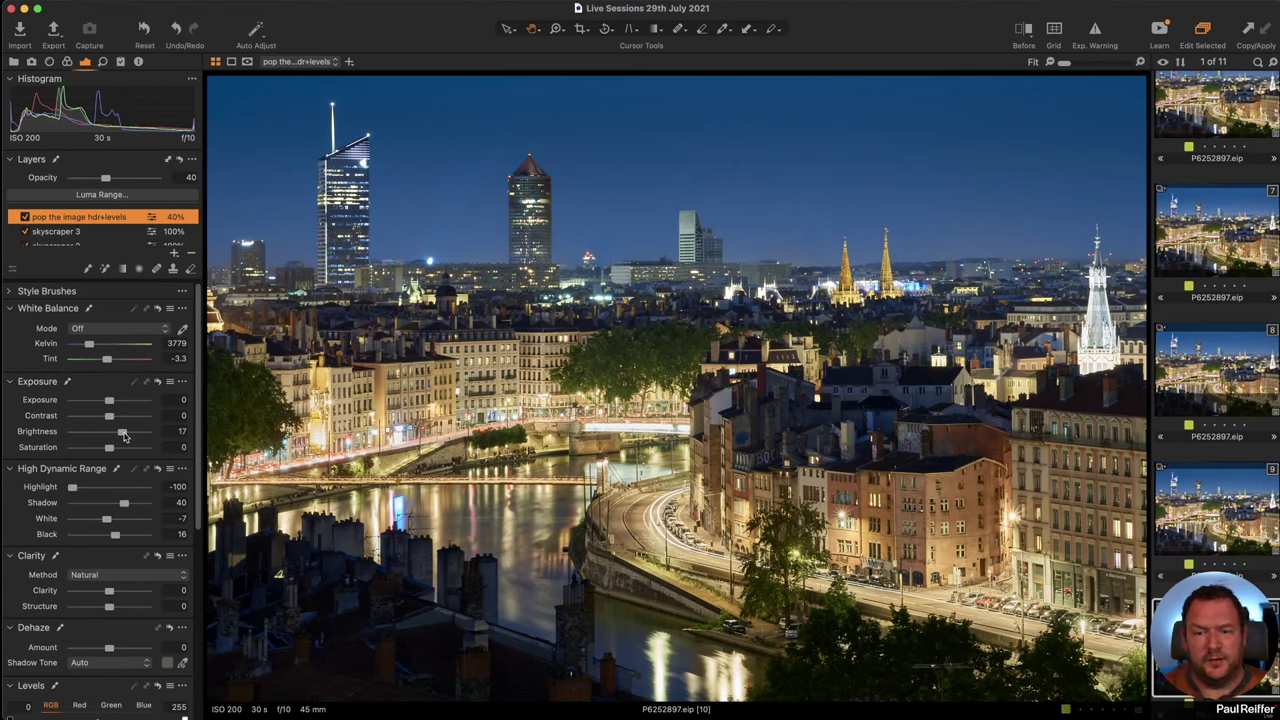
pyautogui.keyDown('super'); pyautogui.click(1215, 521); pyautogui.keyUp('super')
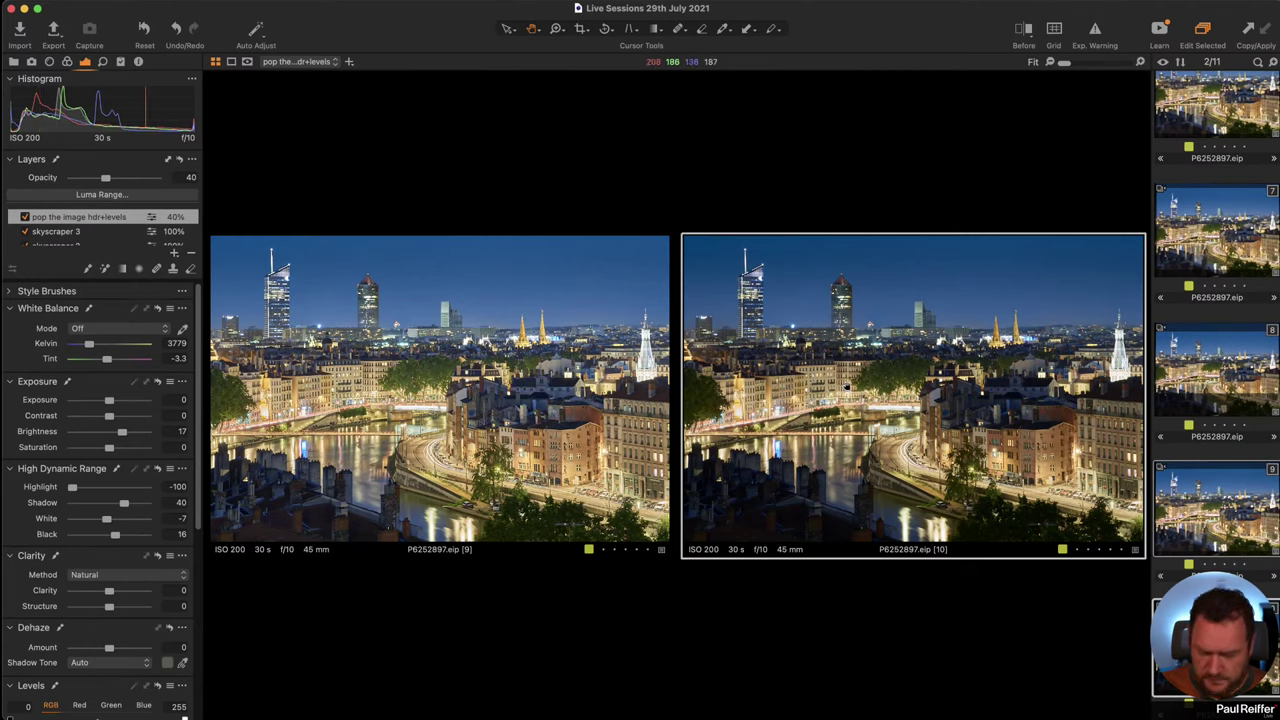
# - Zoom into the compared variants, then show variant 10 alone and select its chimneys layer
pyautogui.press('p')
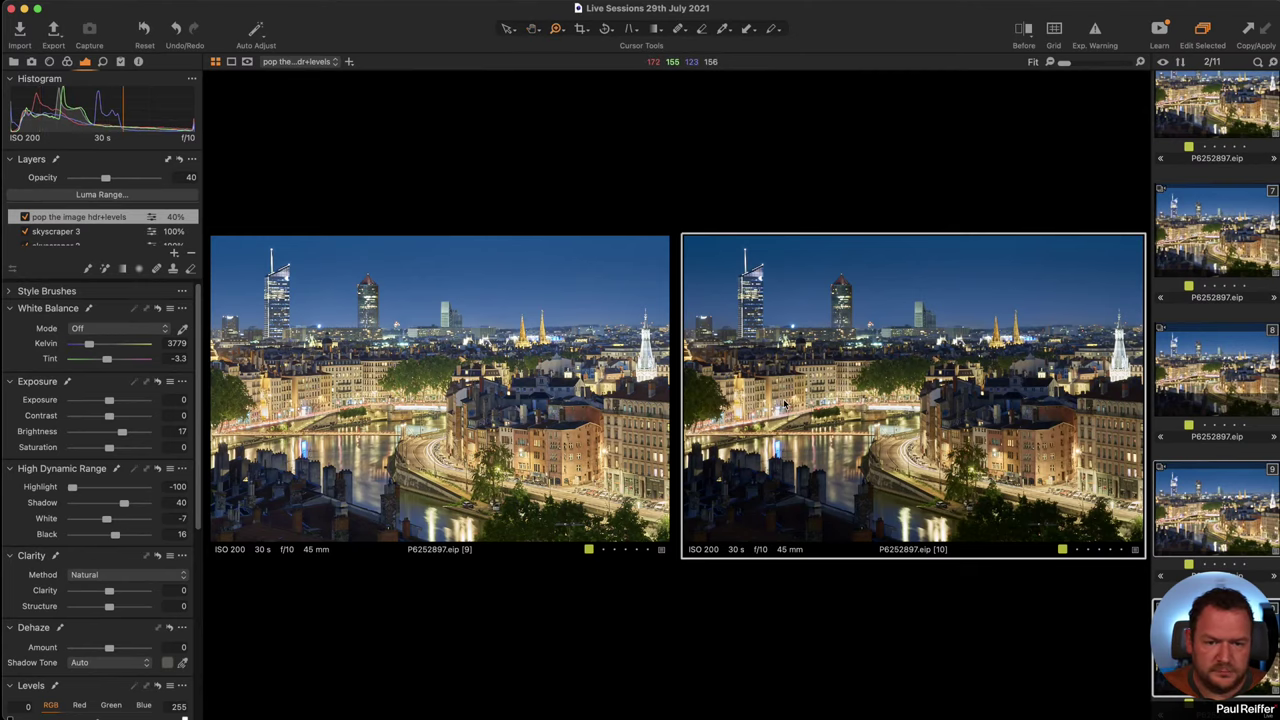
pyautogui.press('super+equal')
pyautogui.press('super+equal')
pyautogui.press('super+equal')
pyautogui.press('super+equal')
pyautogui.press('super+equal')
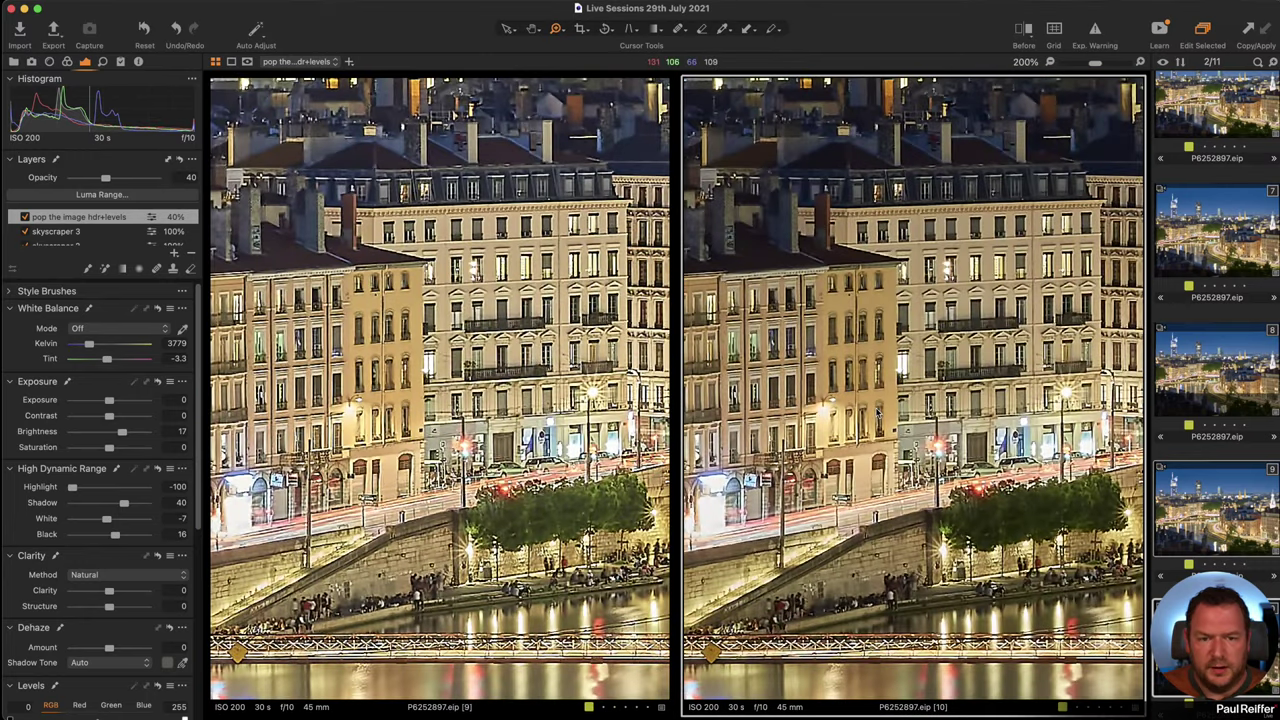
pyautogui.hscroll(-3, 869, 407)
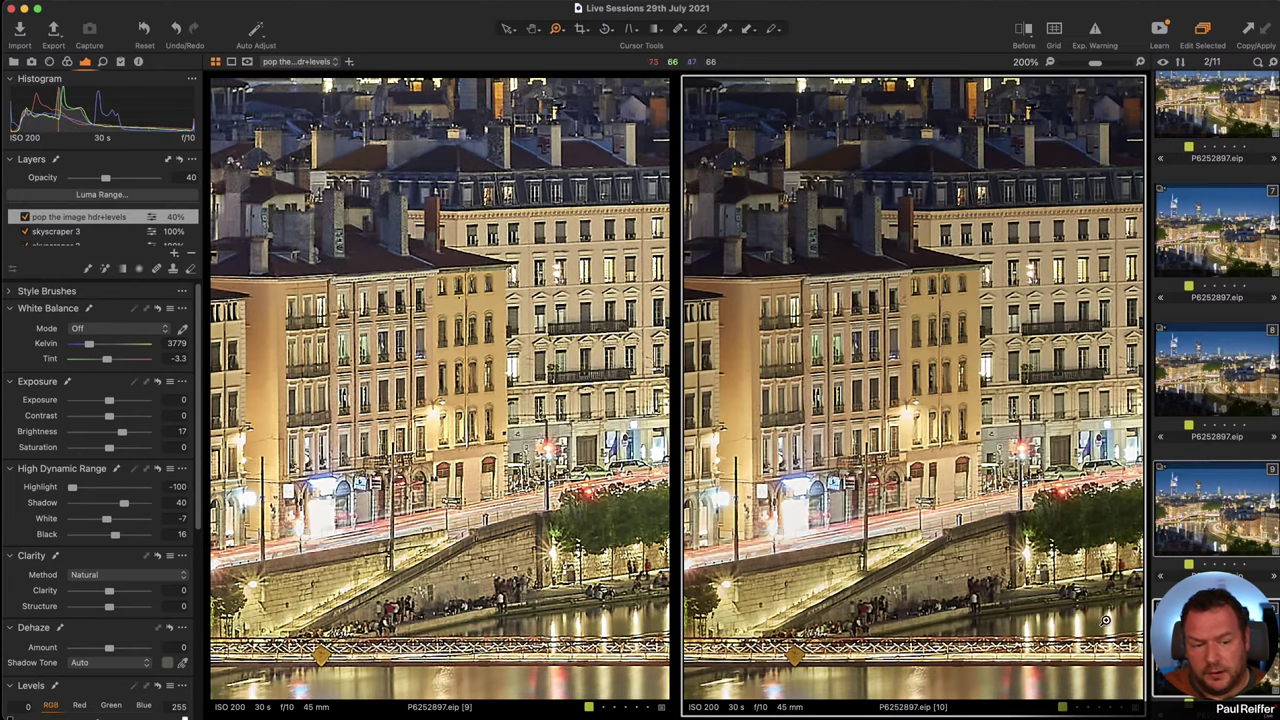
pyautogui.press('super+d')
pyautogui.click(1215, 645)
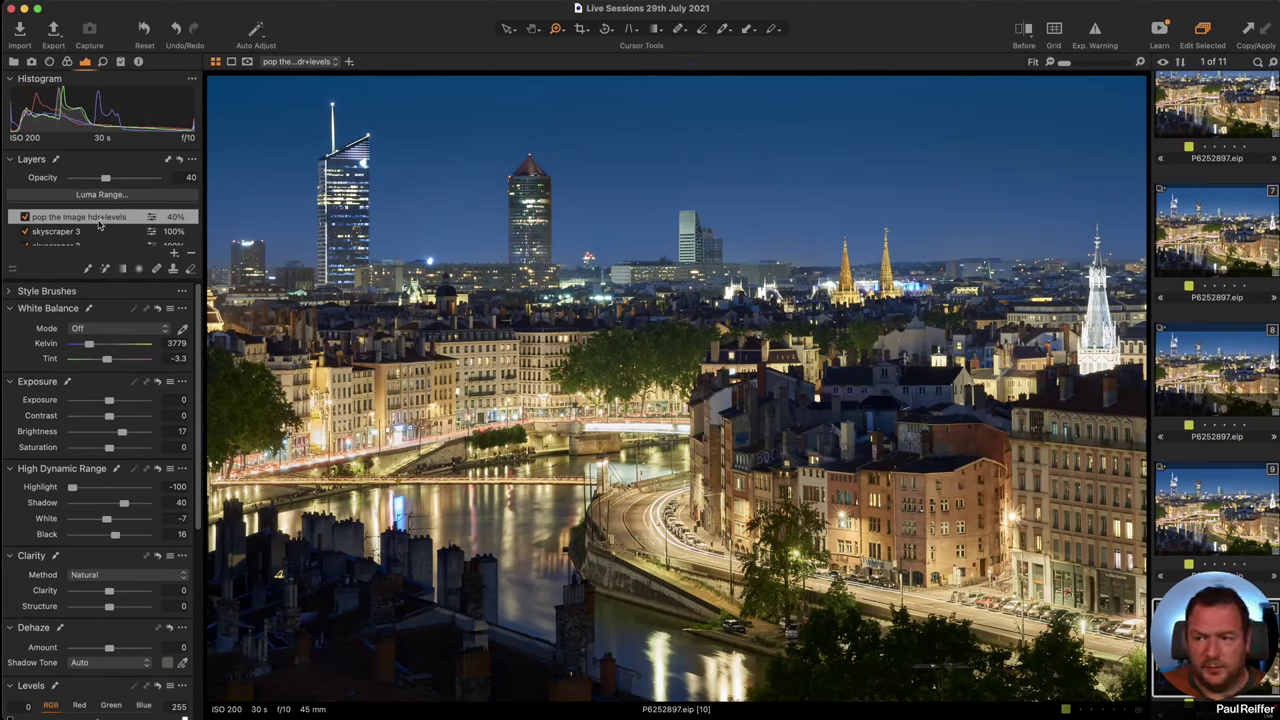
pyautogui.scroll(-3, 99, 225)
pyautogui.scroll(-1, 92, 228)
pyautogui.click(47, 233)
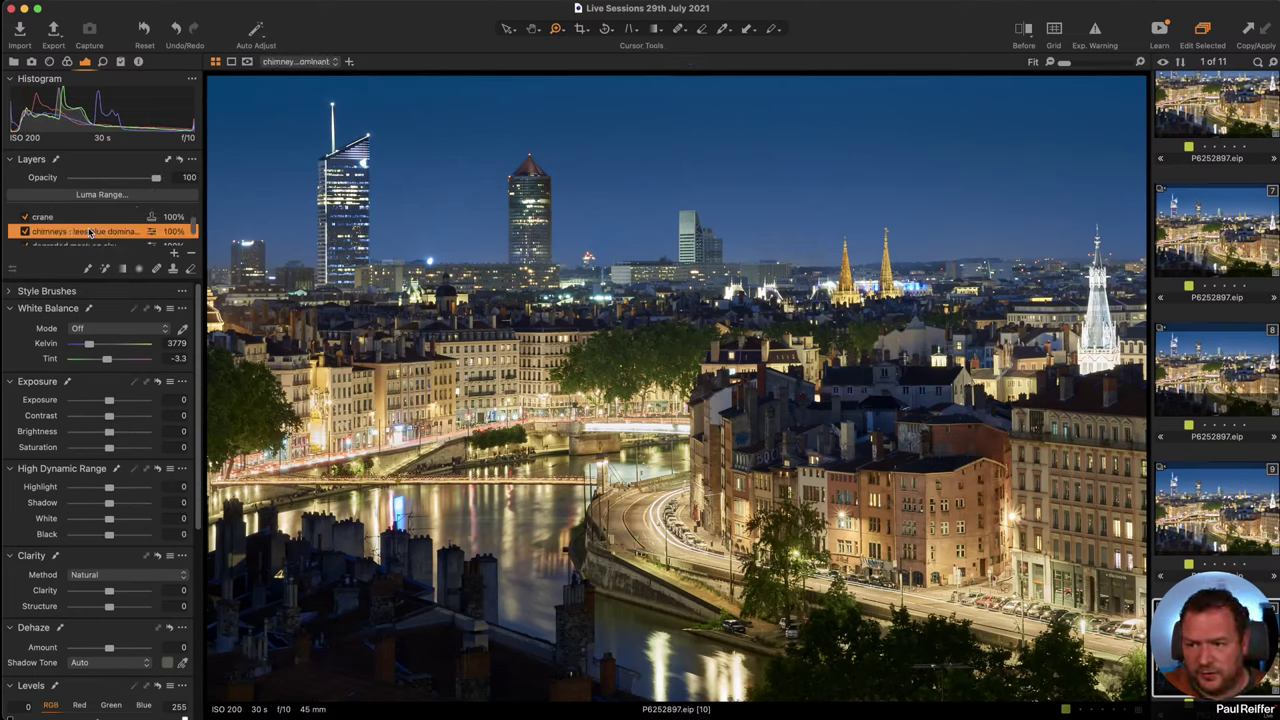
# - Preview the chimneys layer mask and look at the cyan range in the Color Editor
pyautogui.press('m')
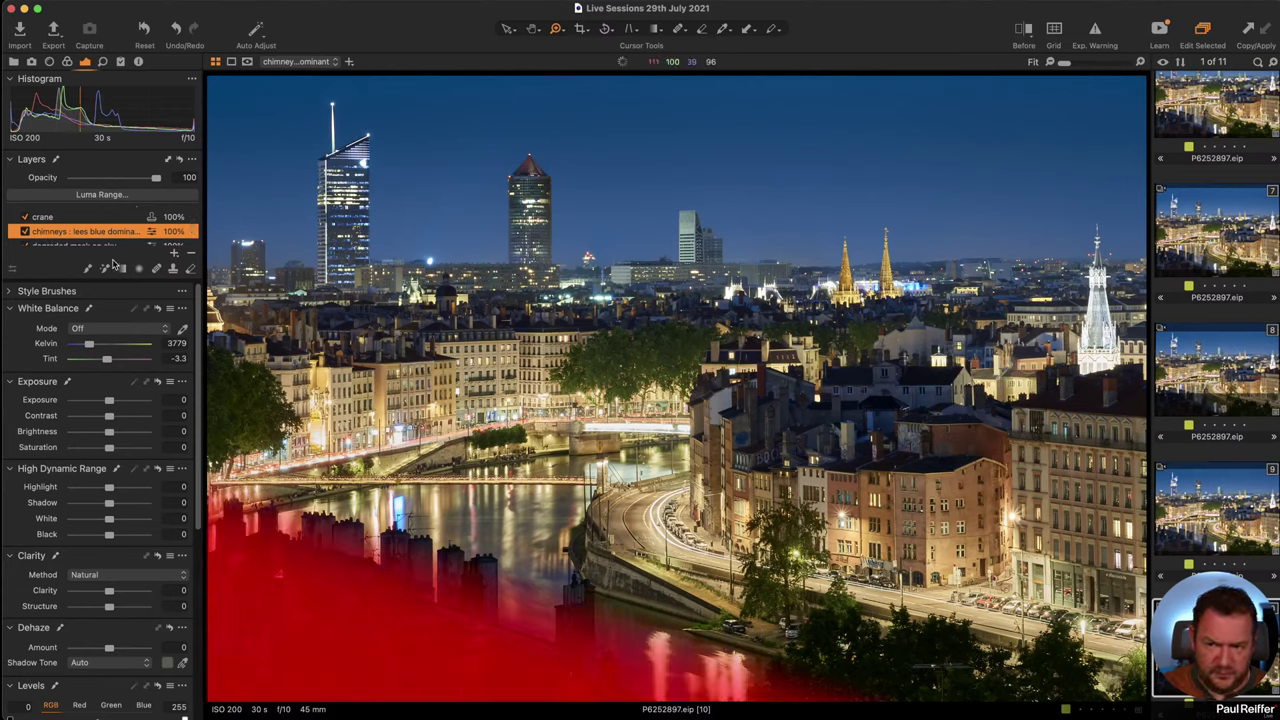
pyautogui.press('m')
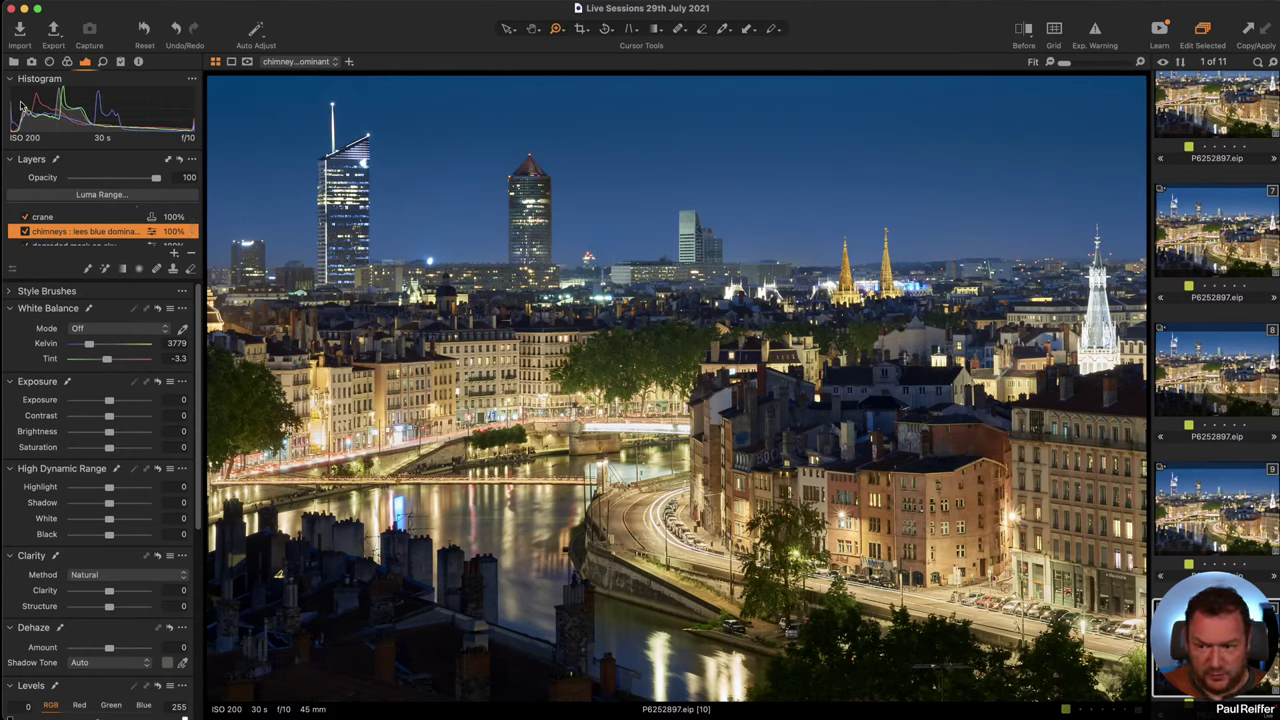
pyautogui.click(67, 61)
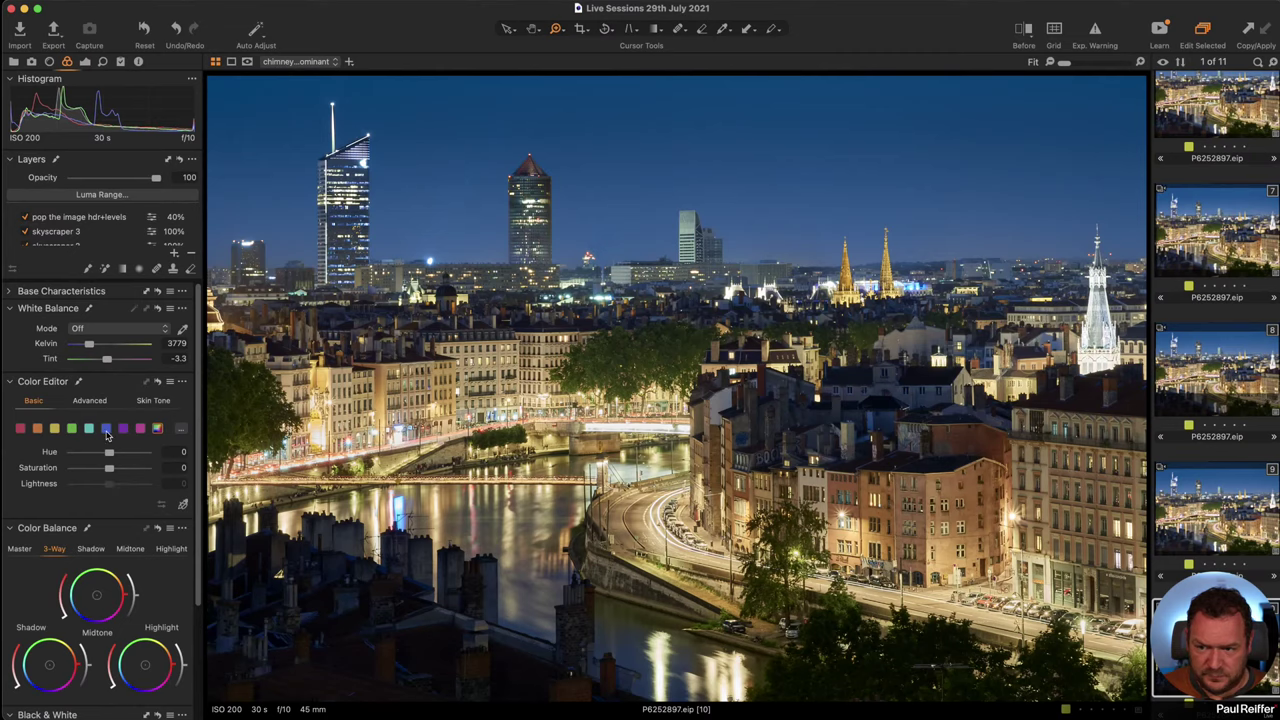
pyautogui.click(89, 428)
pyautogui.scroll(-2, 120, 500)
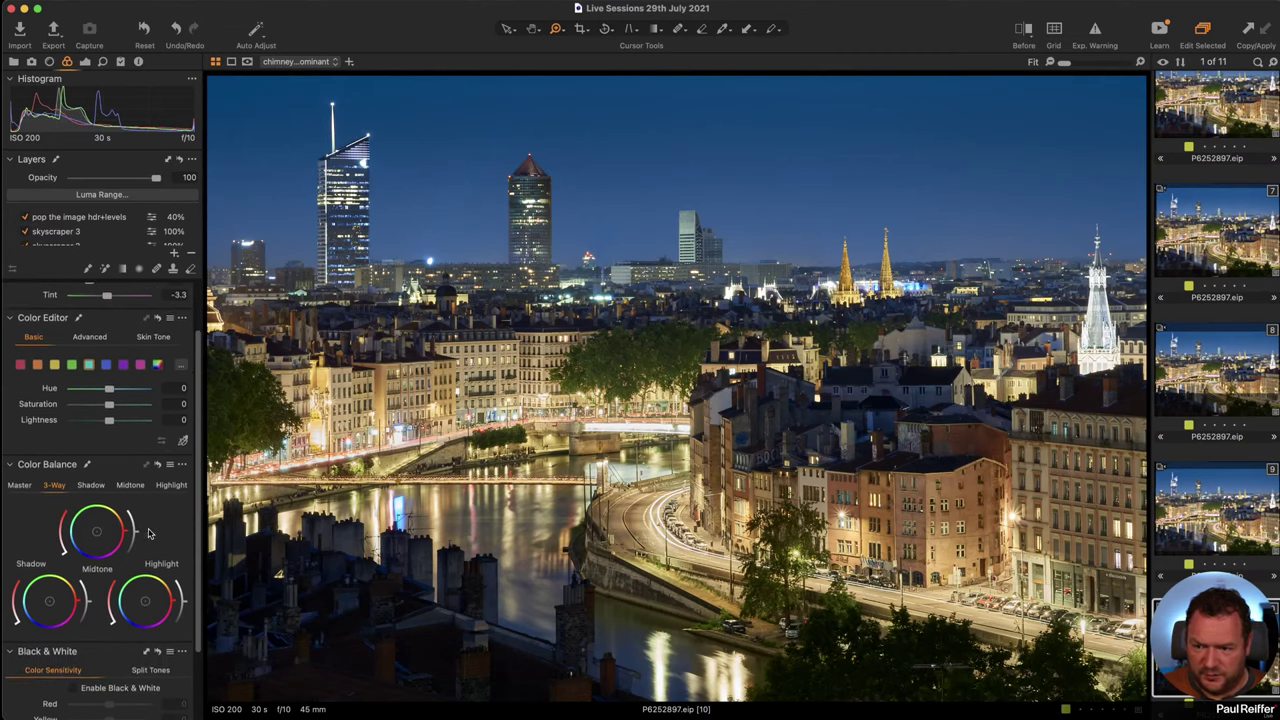
pyautogui.scroll(-2, 148, 533)
pyautogui.scroll(4, 120, 450)
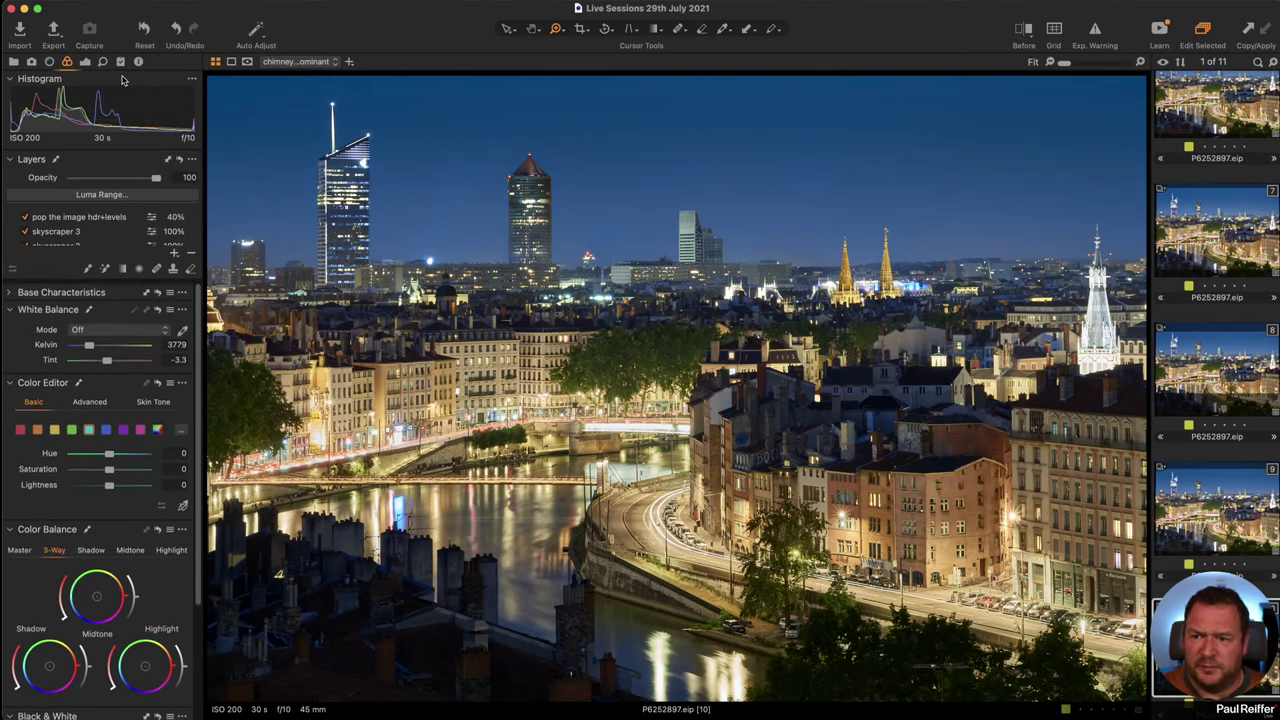
# - Go back to the exposure tools and select the blue channel of the curve
pyautogui.click(85, 61)
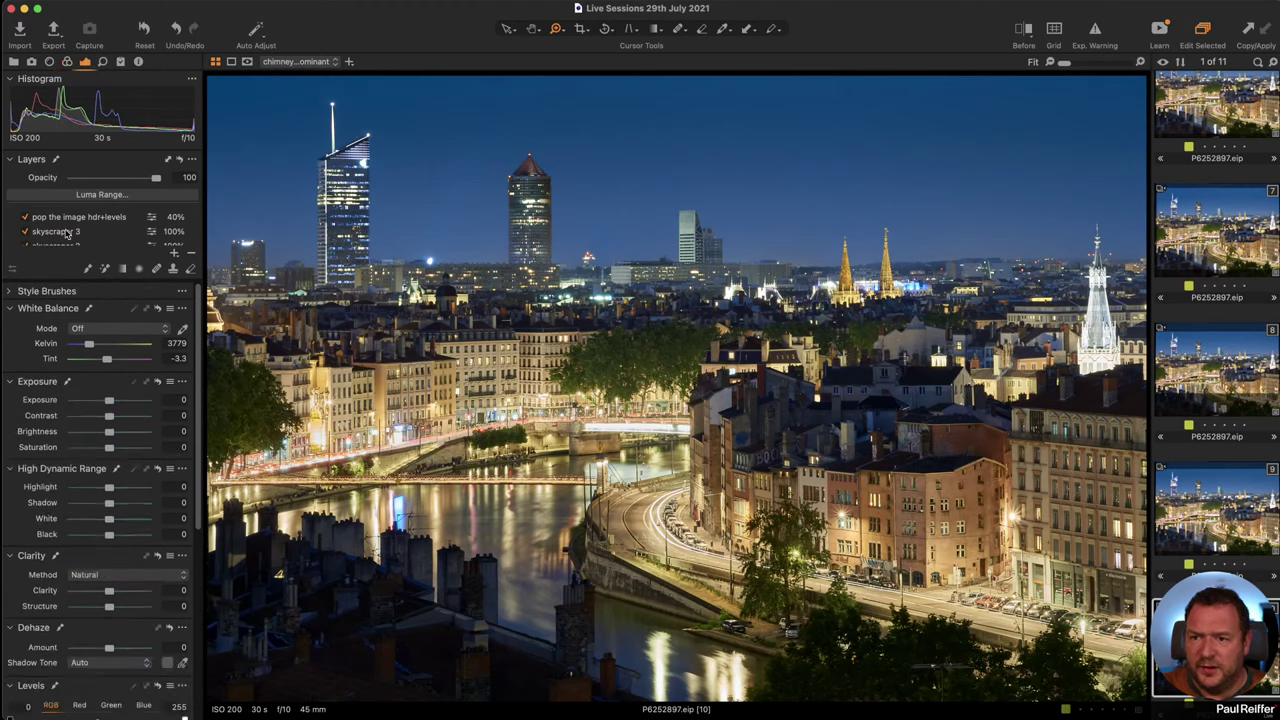
pyautogui.scroll(5, 68, 234)
pyautogui.scroll(1, 75, 237)
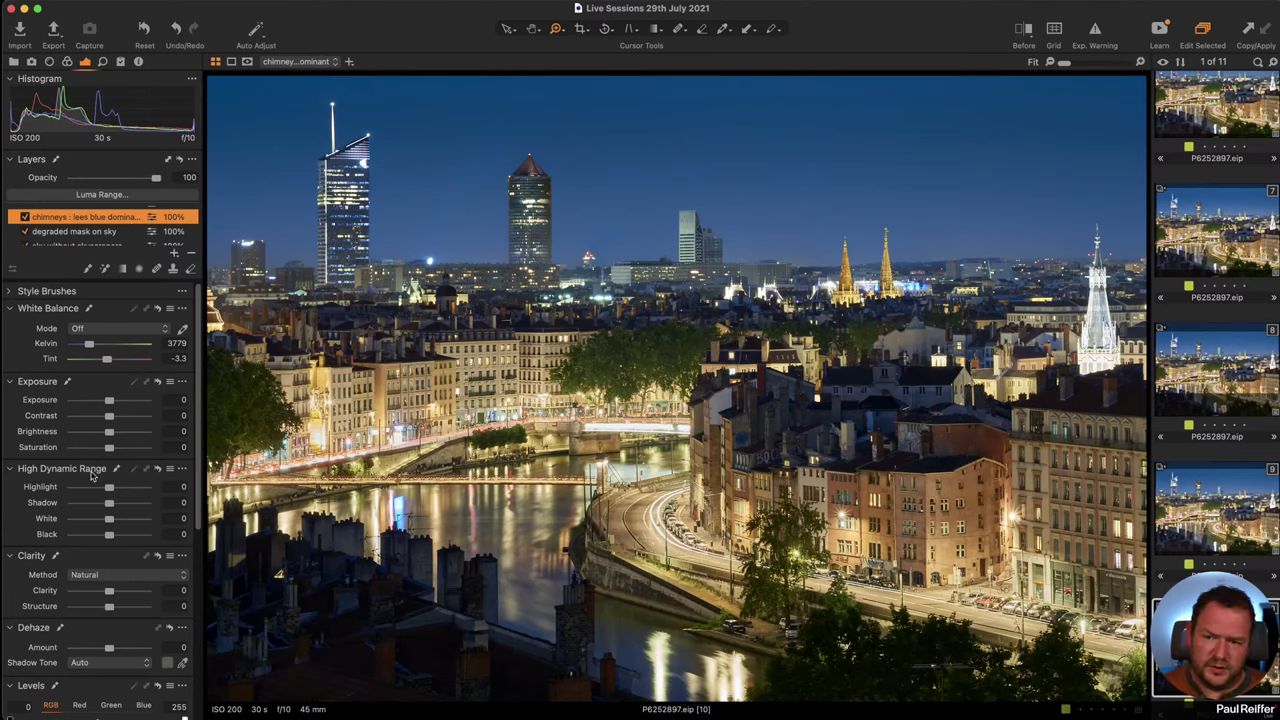
pyautogui.scroll(-5, 92, 476)
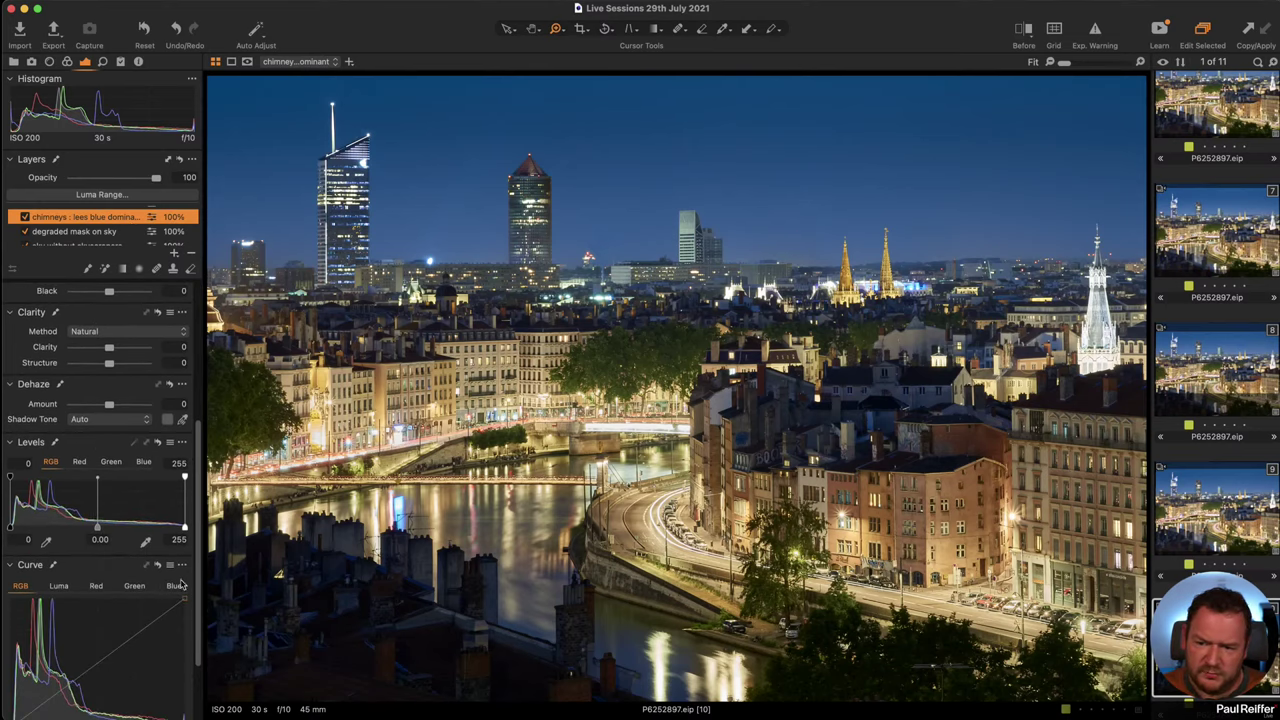
pyautogui.click(175, 586)
pyautogui.scroll(5, 146, 562)
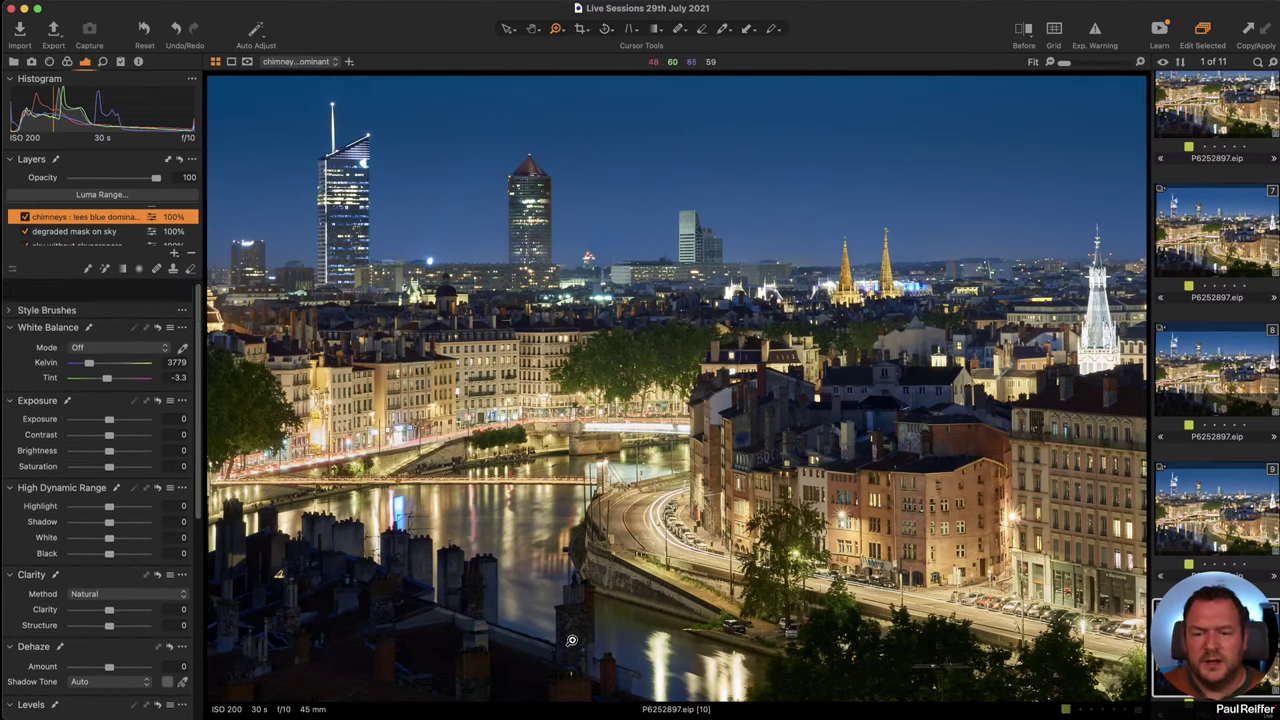
# - Lower the chimneys layer exposure to -0.57 and desaturate the blue range to -35.2
pyautogui.moveTo(111, 403); pyautogui.dragTo(107, 403)
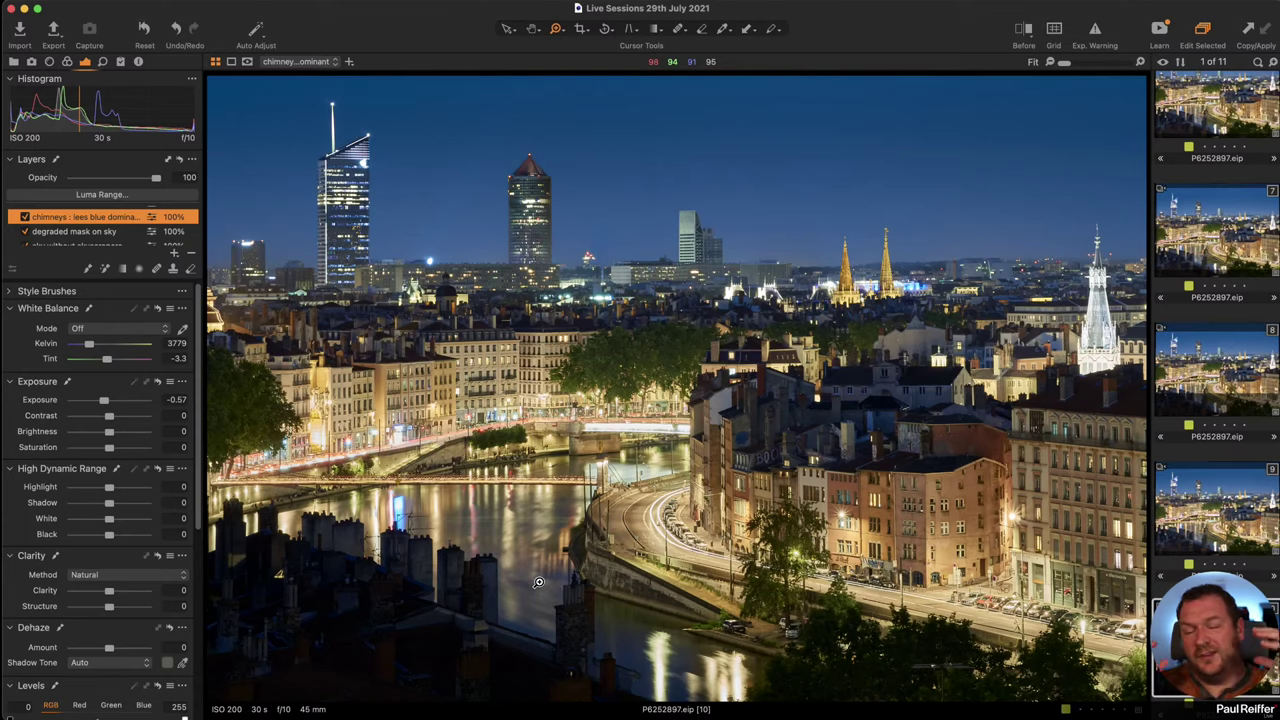
pyautogui.click(375, 615)
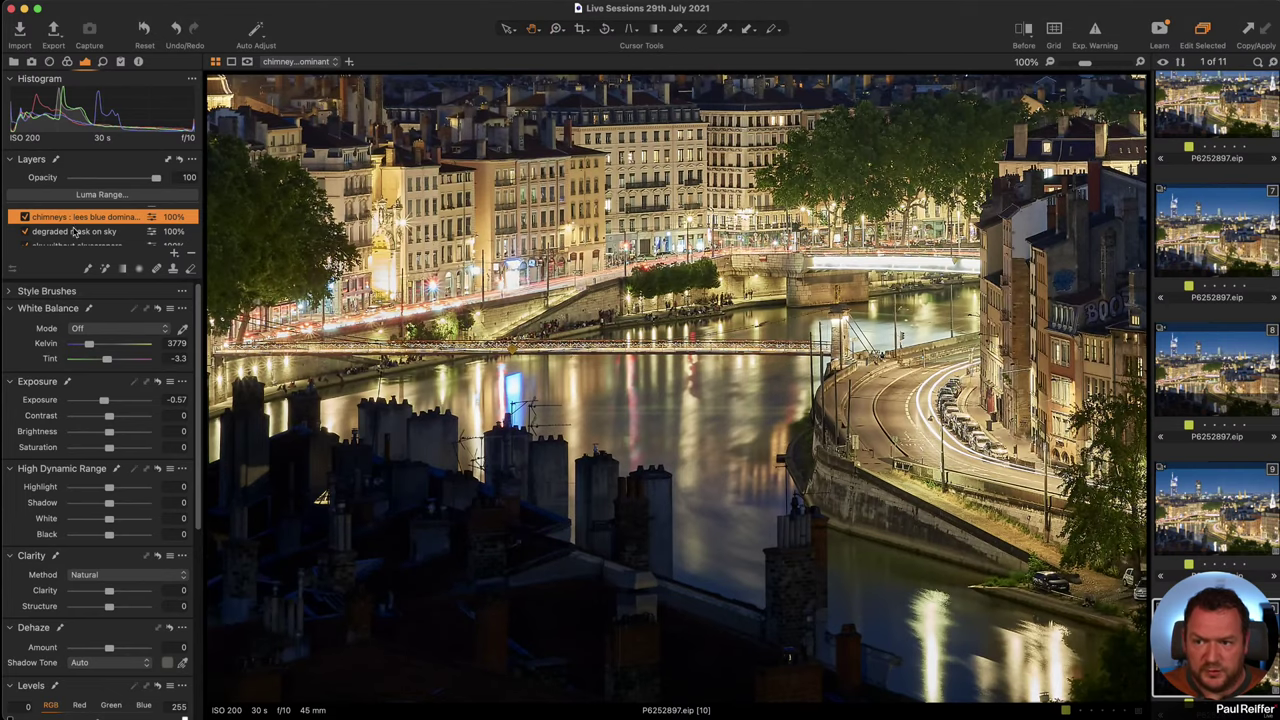
pyautogui.click(69, 62)
pyautogui.click(107, 428)
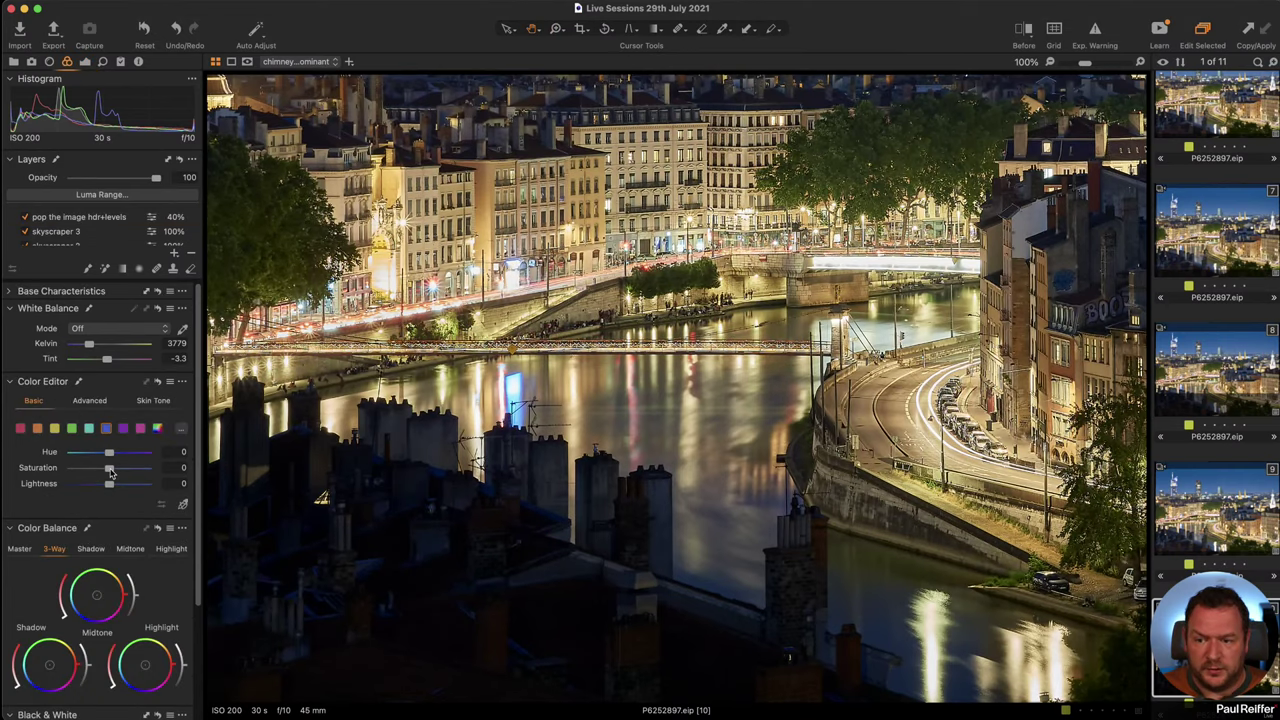
pyautogui.moveTo(110, 468); pyautogui.dragTo(92, 472)
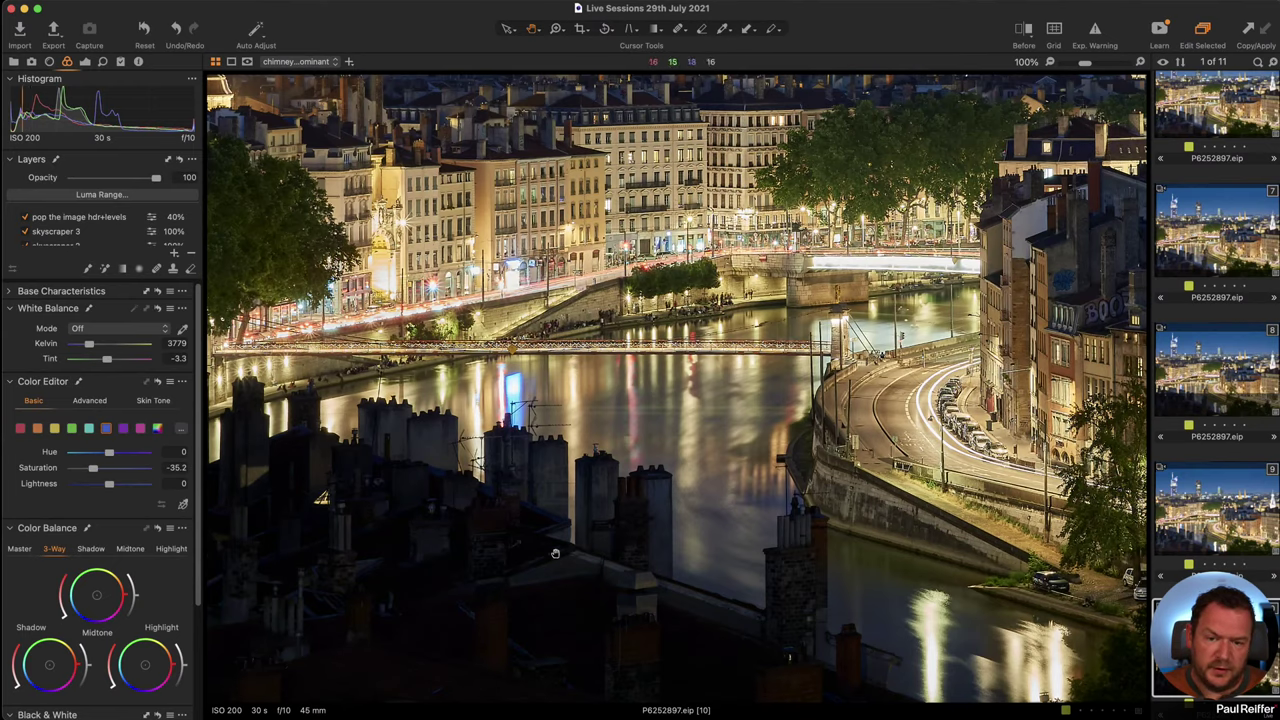
pyautogui.press('super+0')
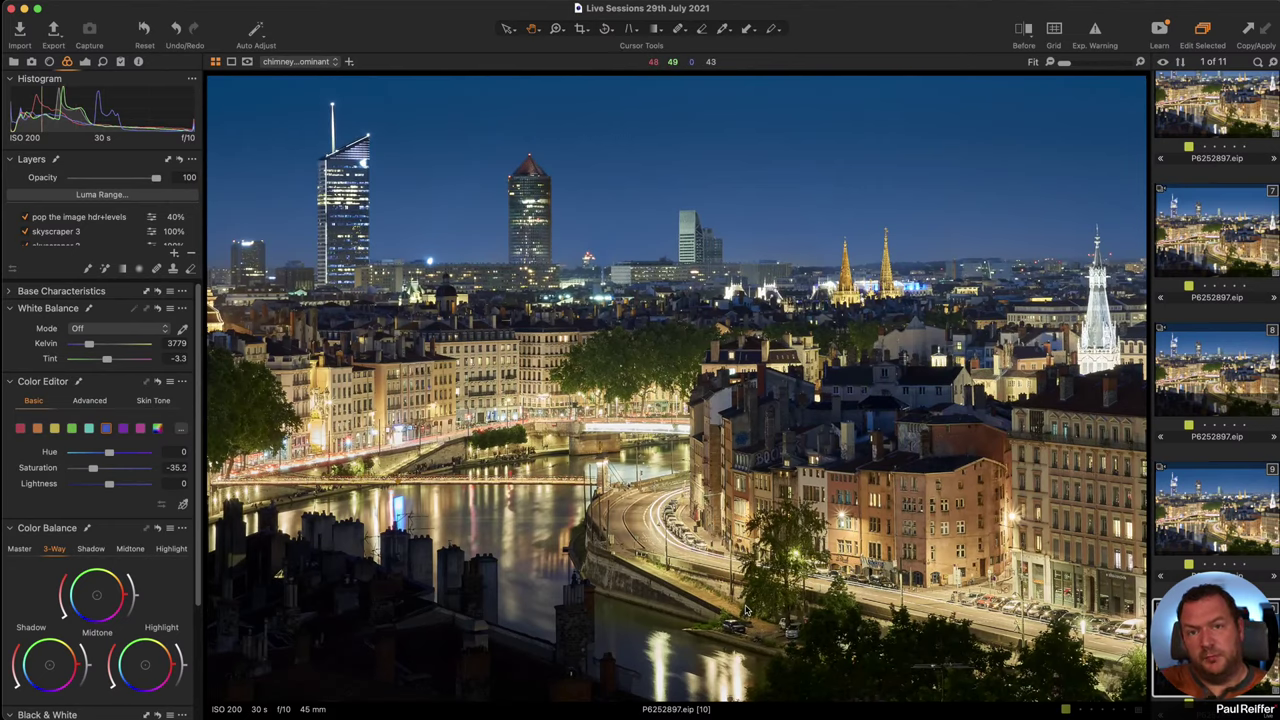
# - Compare variants 9 and 10, checking the pop the image hdr+levels and chimneys layers on variant 10
pyautogui.click(1230, 518)
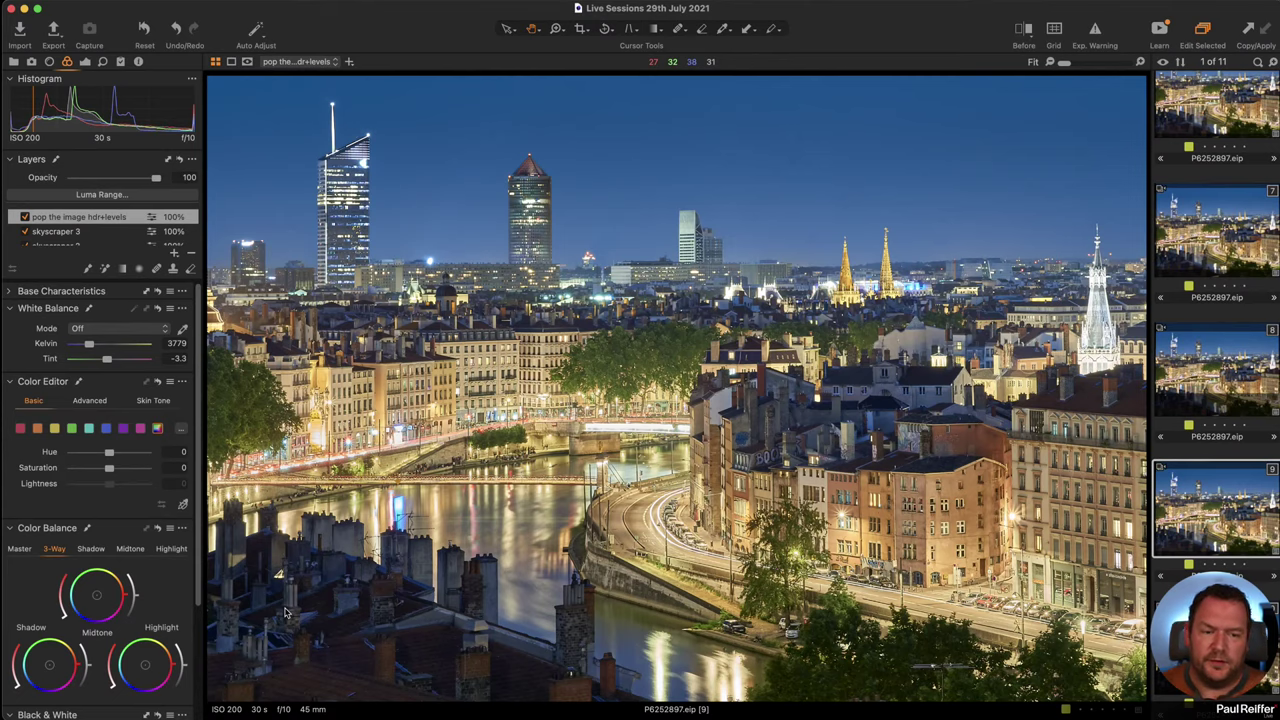
pyautogui.click(1200, 620)
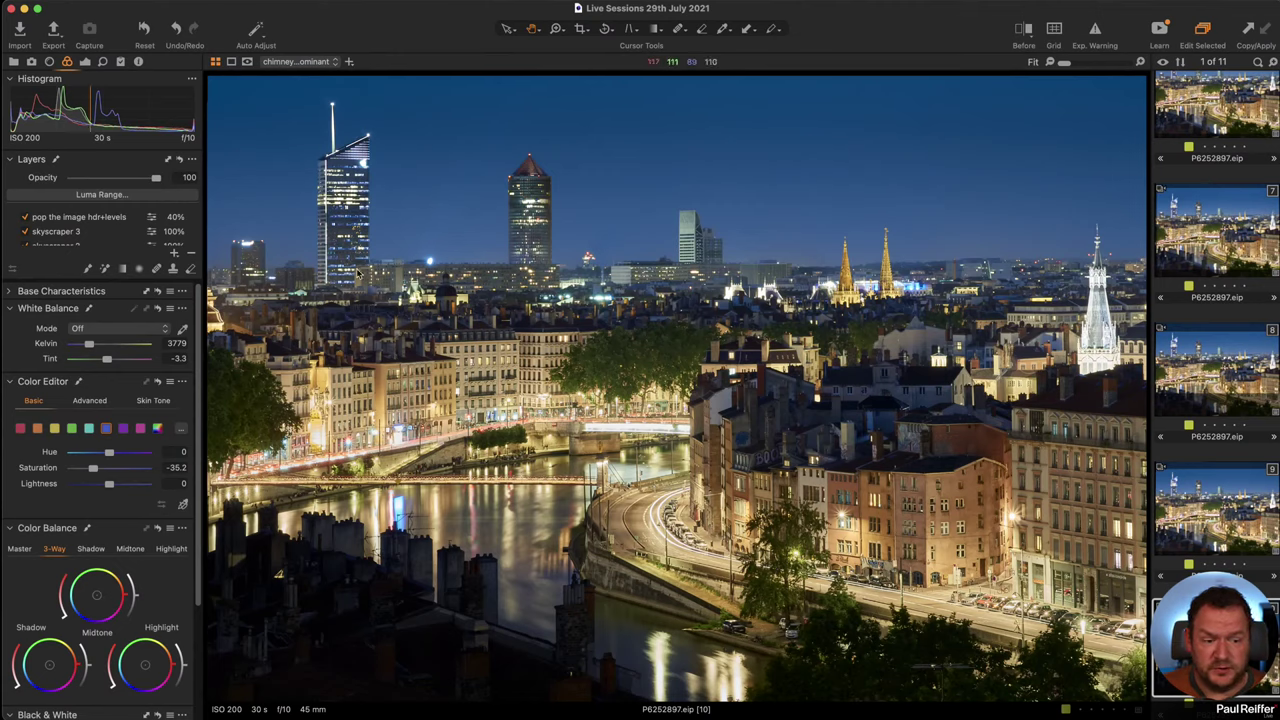
pyautogui.click(102, 218)
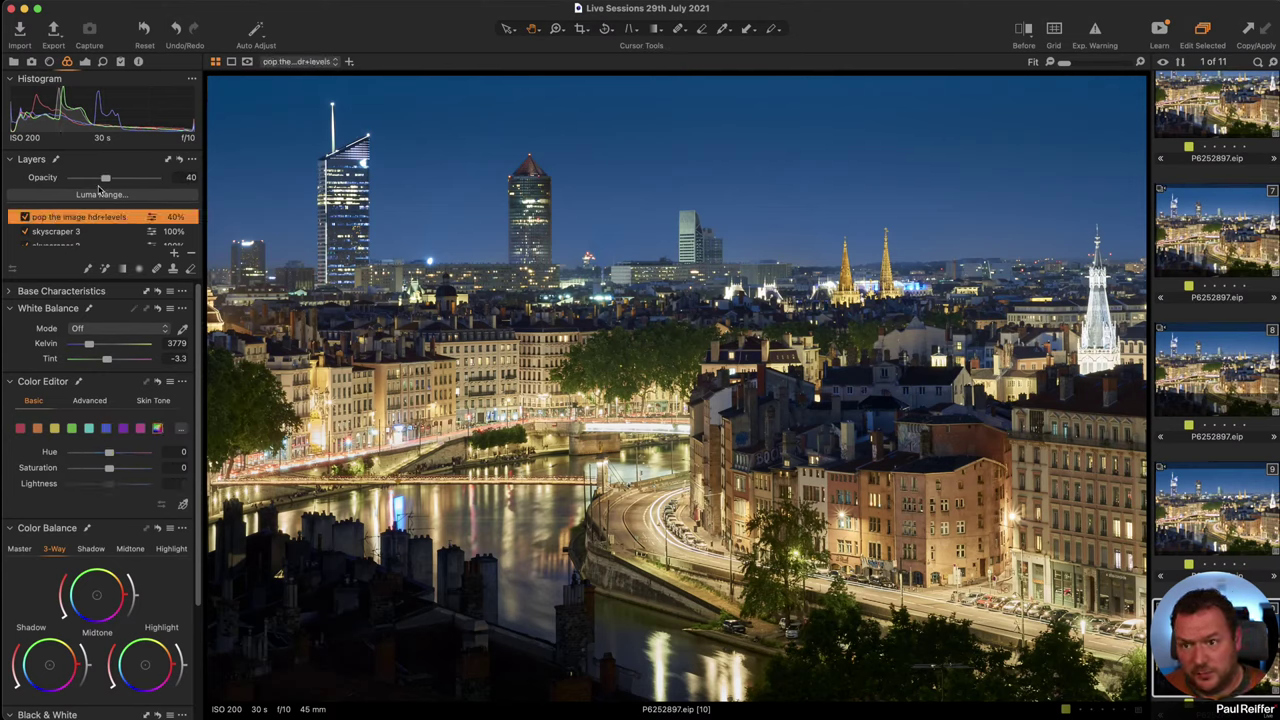
pyautogui.scroll(-3, 87, 222)
pyautogui.click(67, 241)
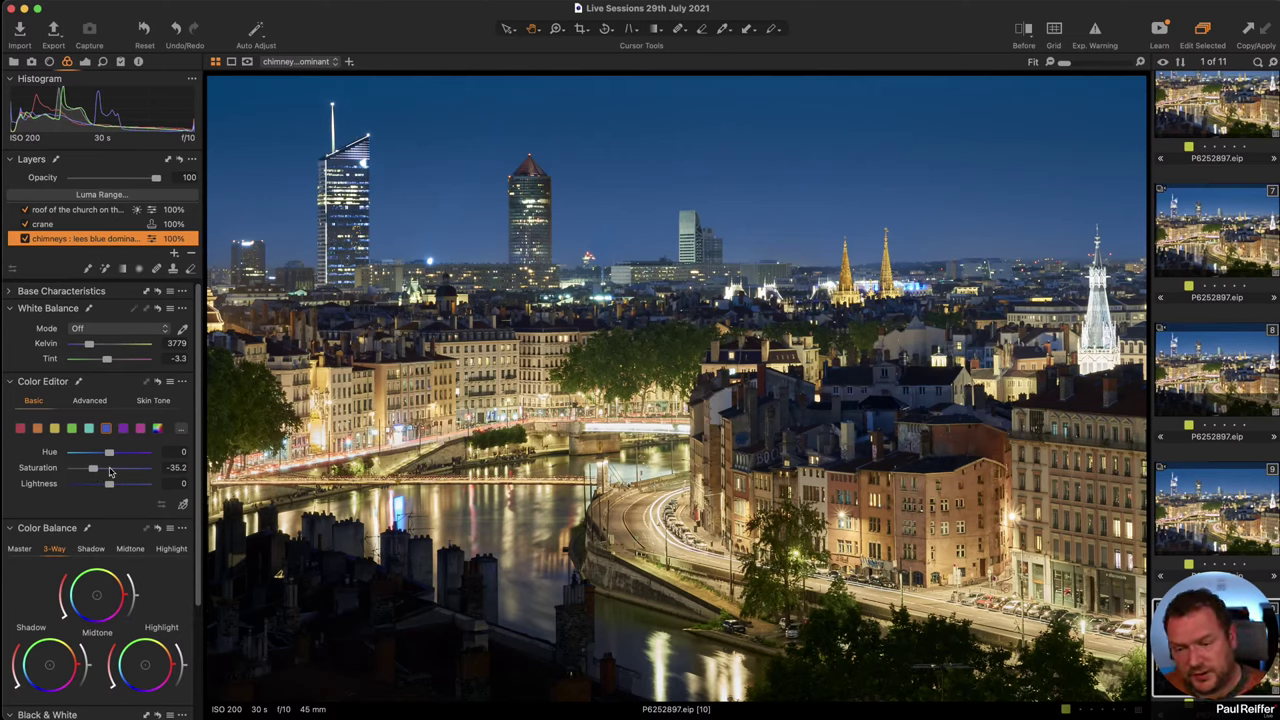
pyautogui.click(85, 62)
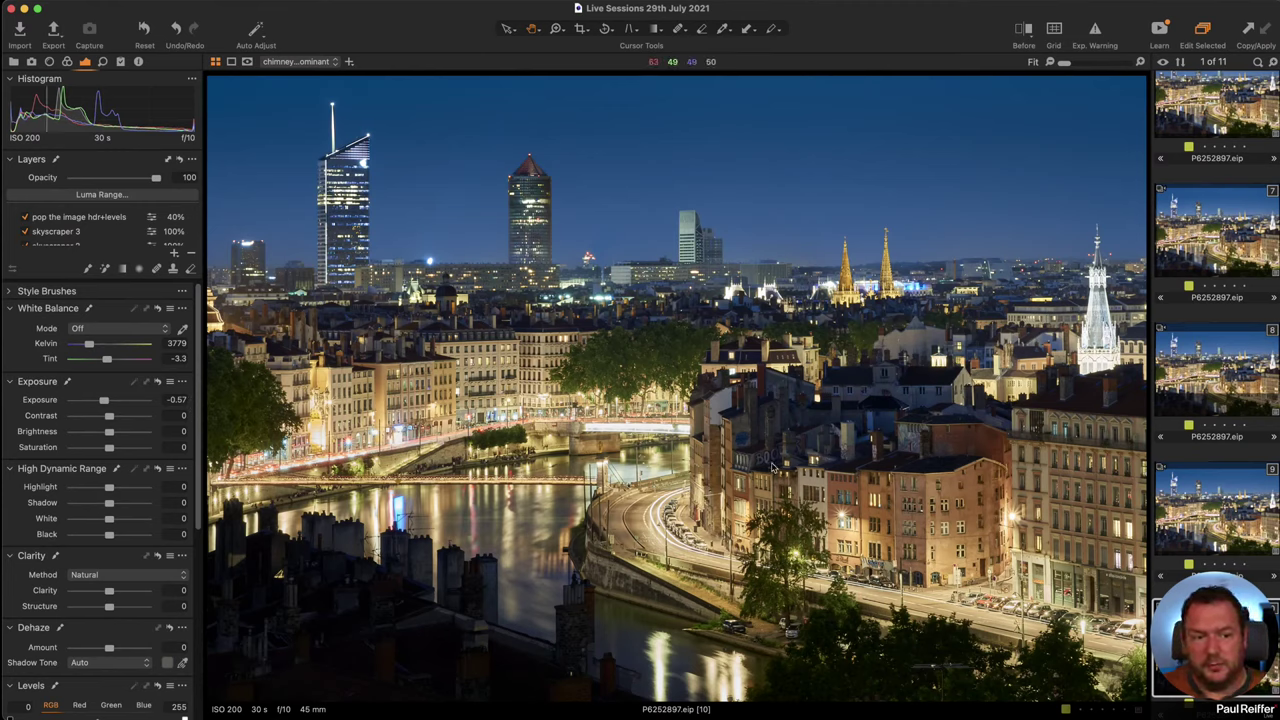
pyautogui.click(1195, 510)
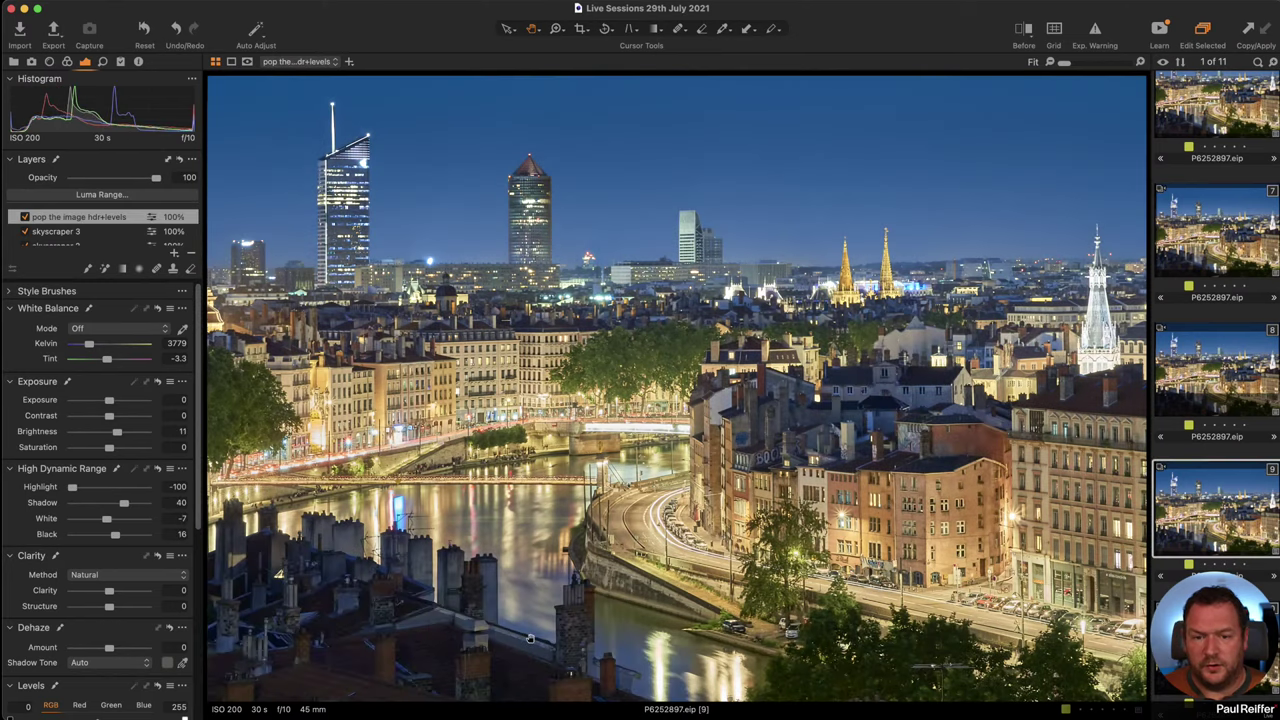
pyautogui.click(1200, 640)
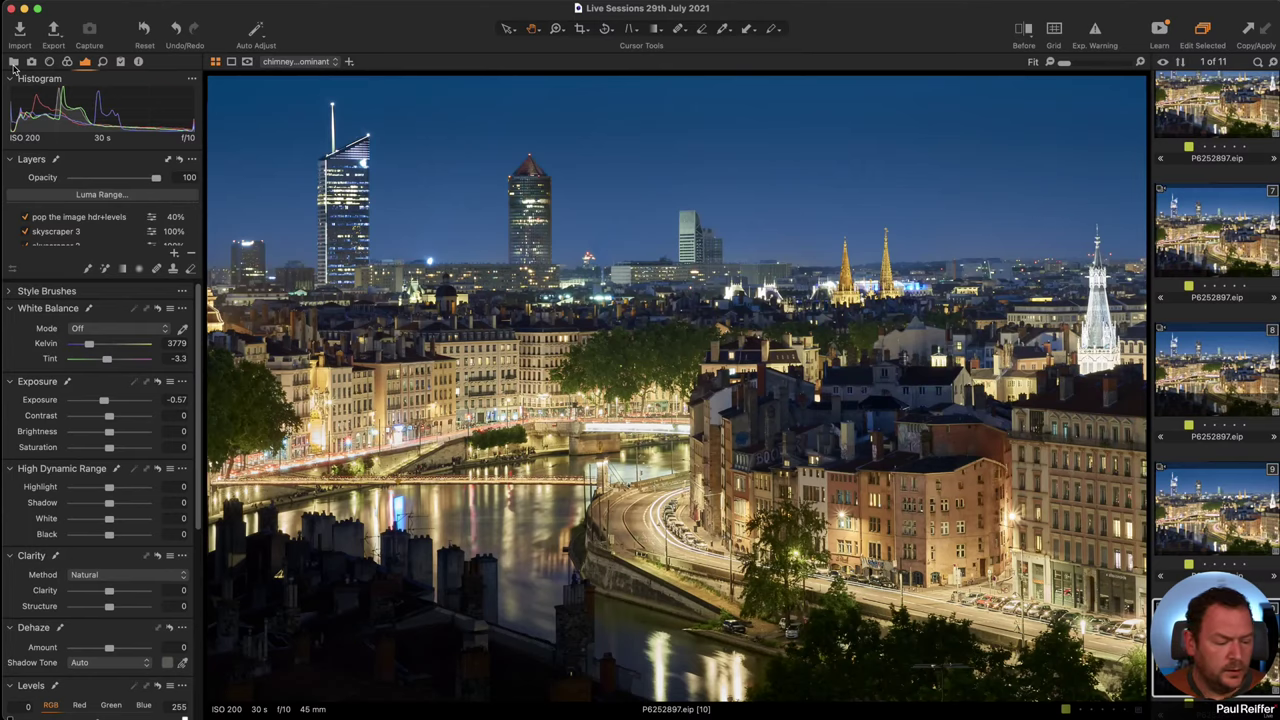
# - Open the flowing water collection and compare its black-and-white variant with the blue colour original
pyautogui.click(14, 62)
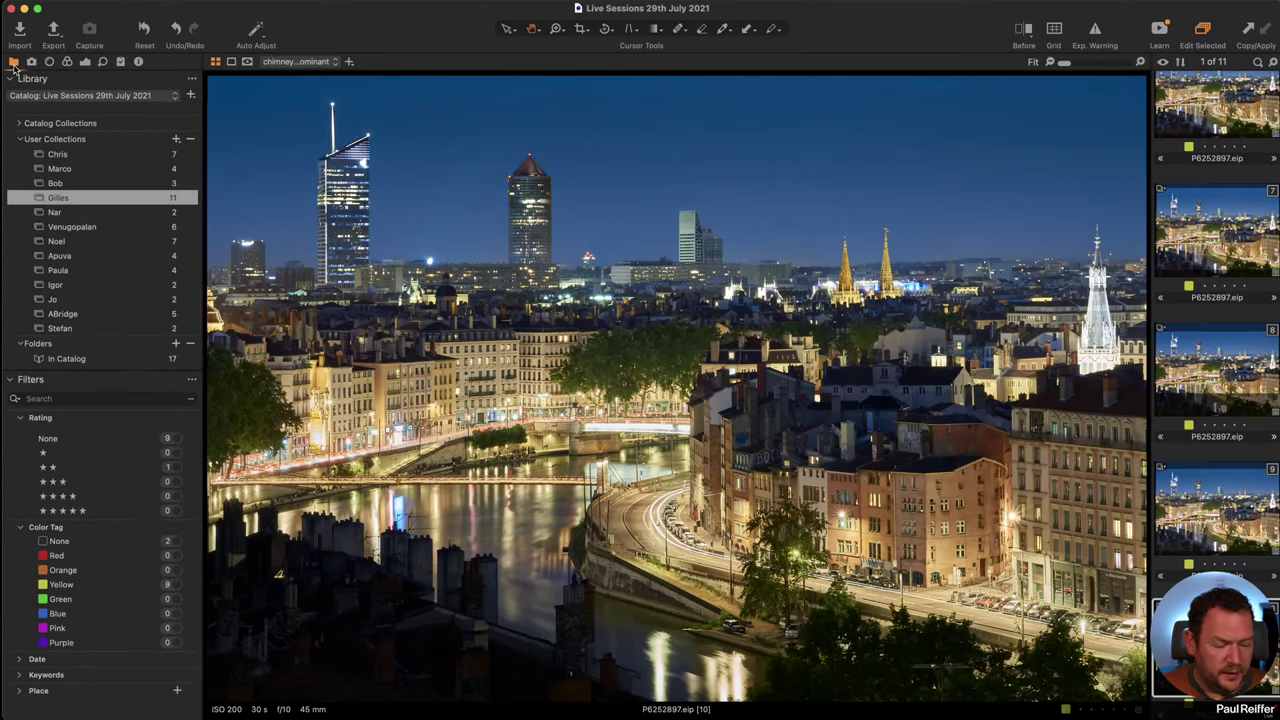
pyautogui.click(56, 183)
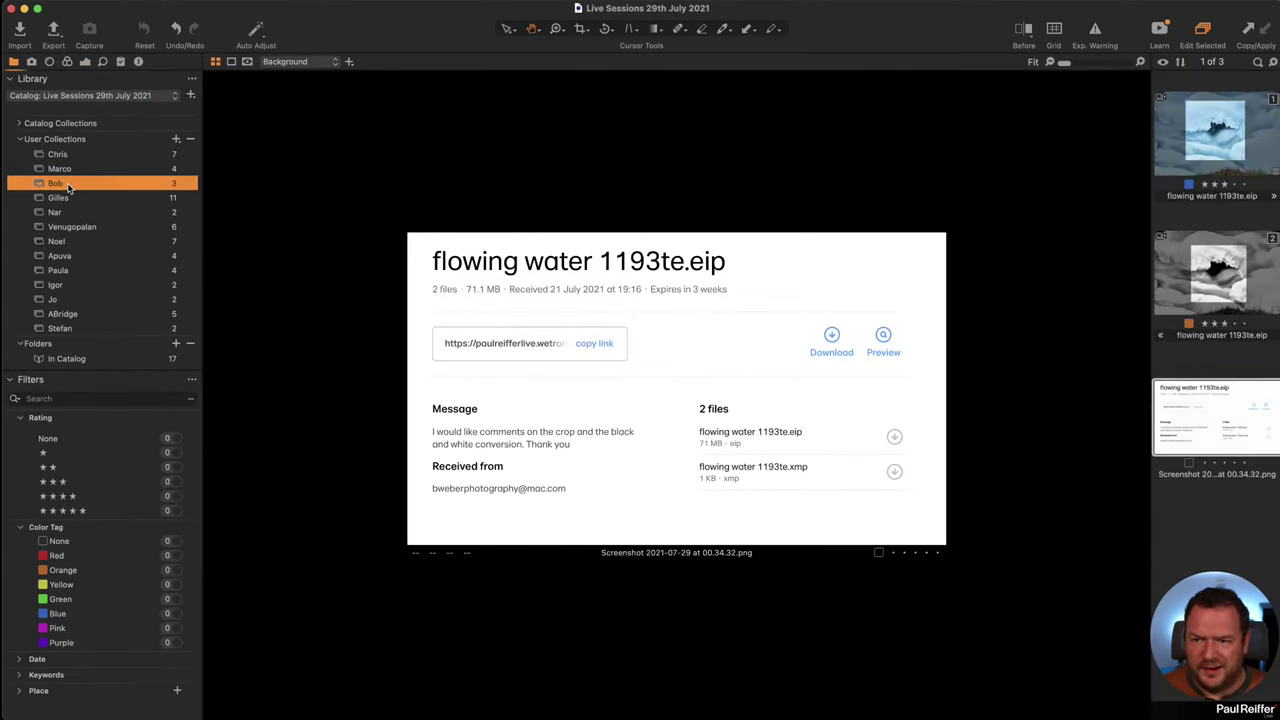
pyautogui.click(1205, 273)
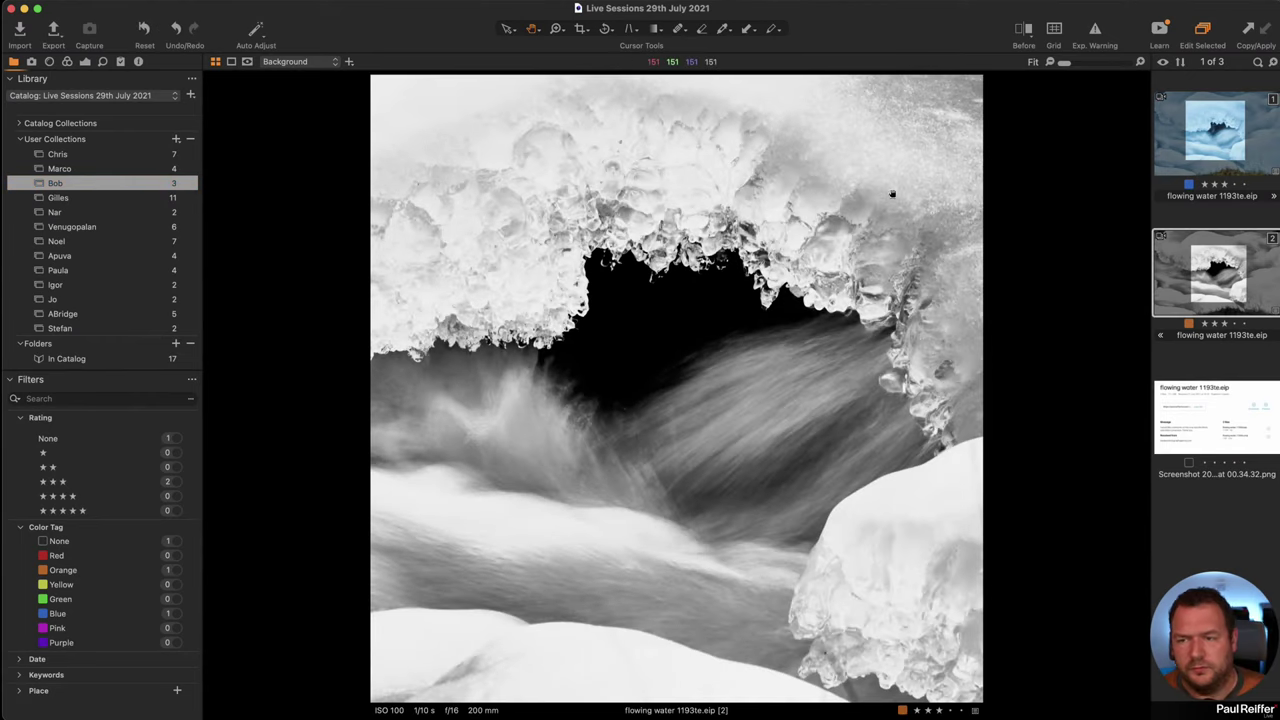
pyautogui.click(85, 62)
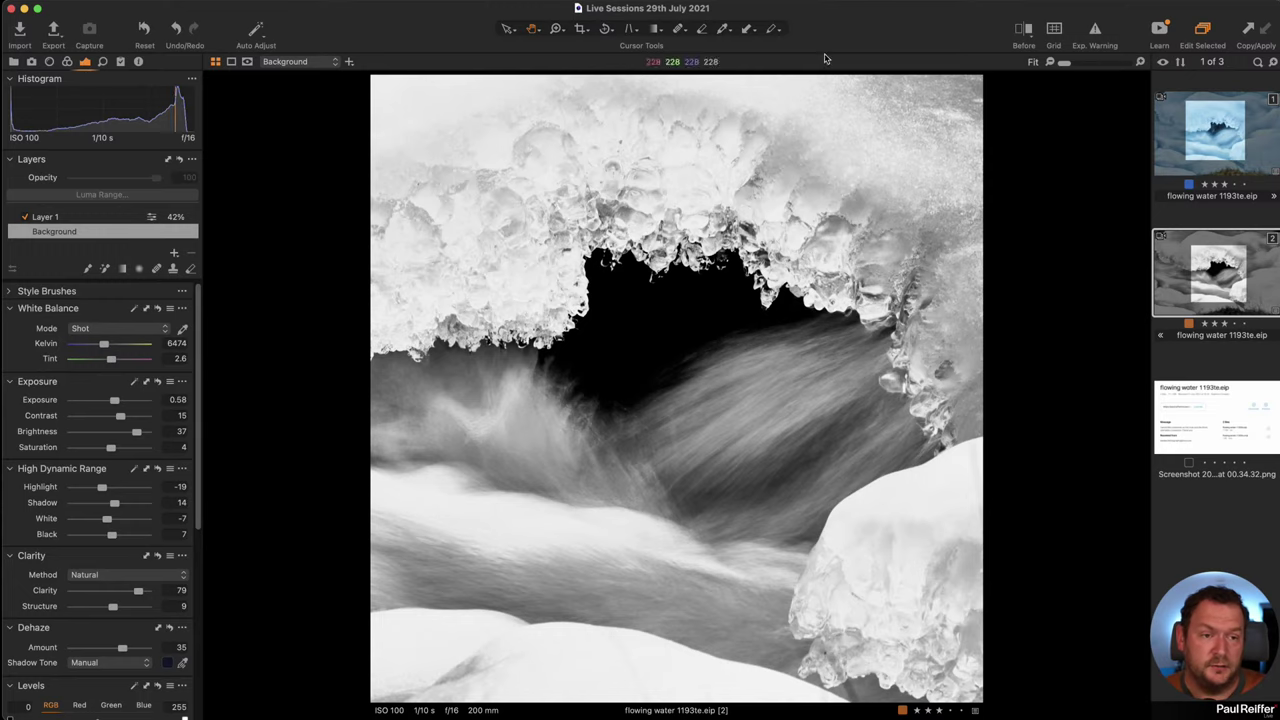
pyautogui.click(1165, 130)
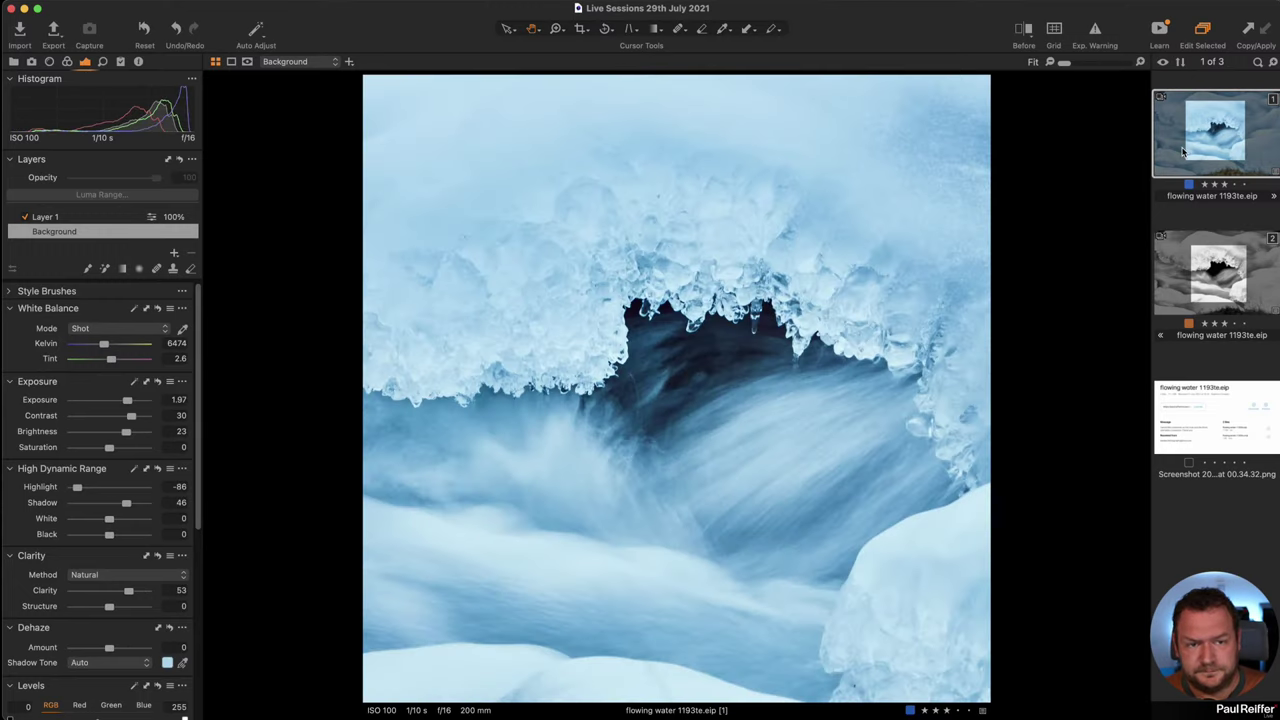
pyautogui.click(1226, 264)
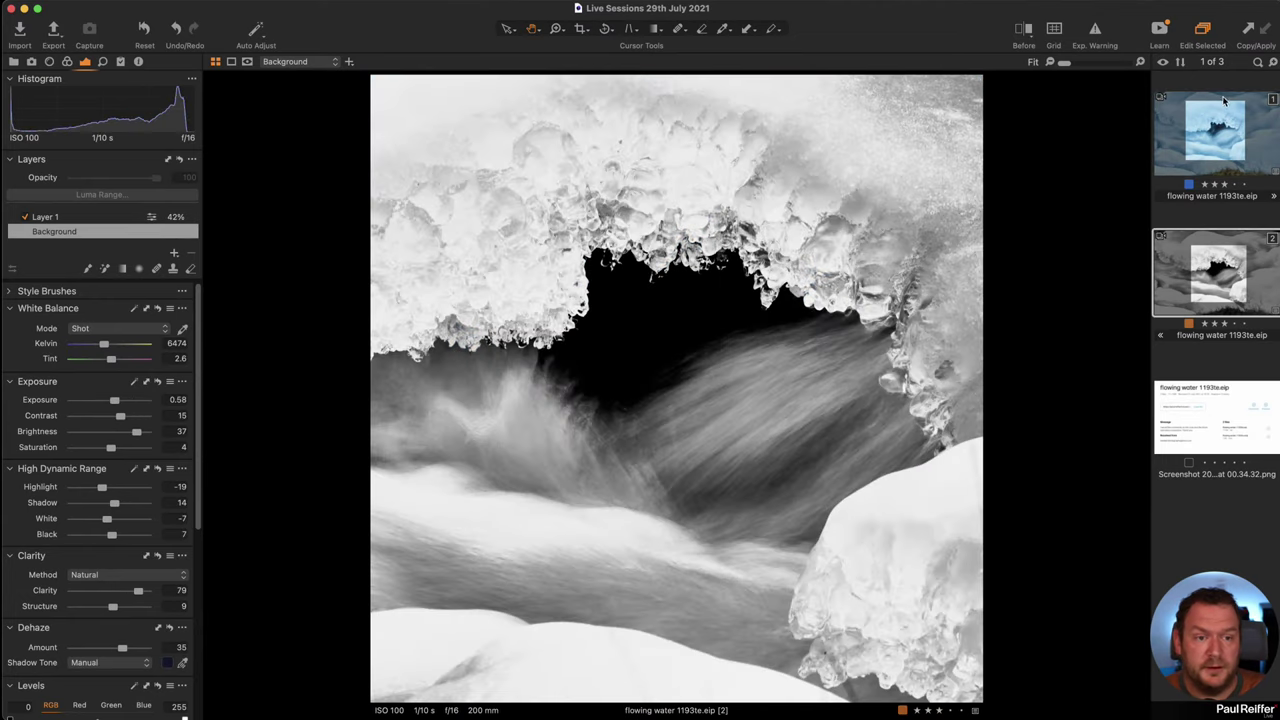
pyautogui.click(1217, 146)
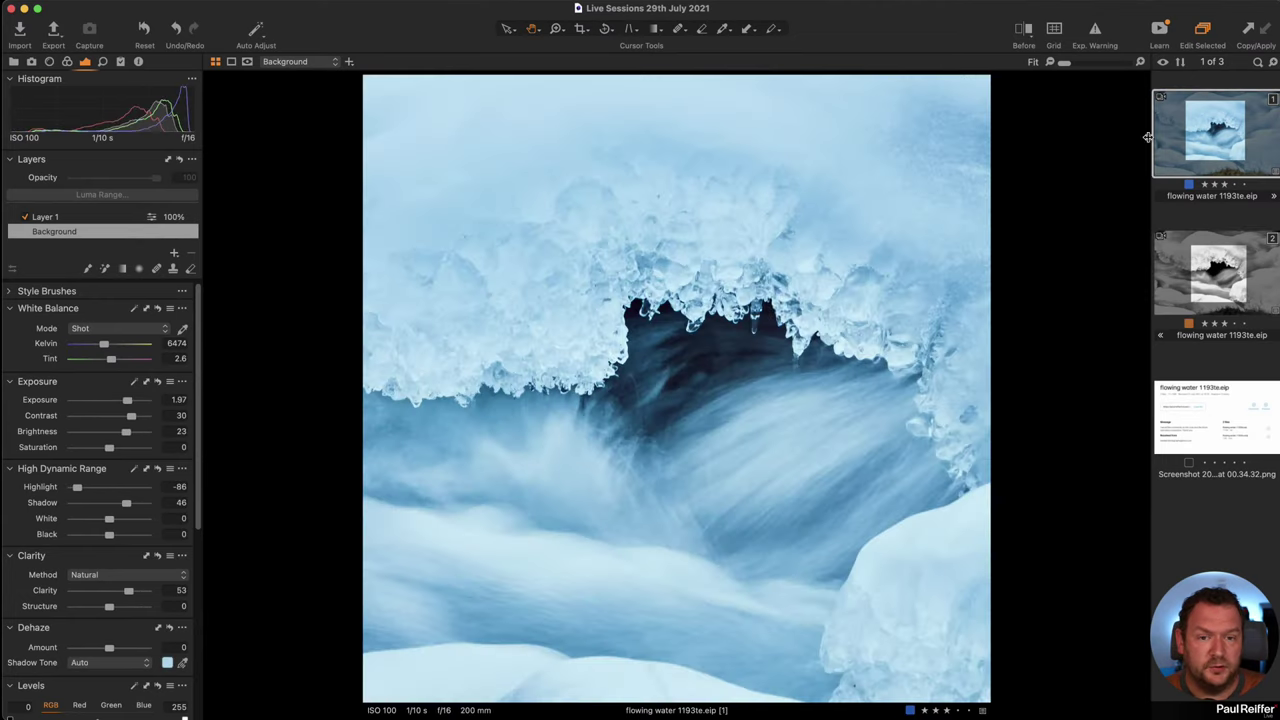
# - Clone the black-and-white flowing water variant and review its Black & White settings
pyautogui.rightClick(1203, 272)
pyautogui.click(1211, 330)
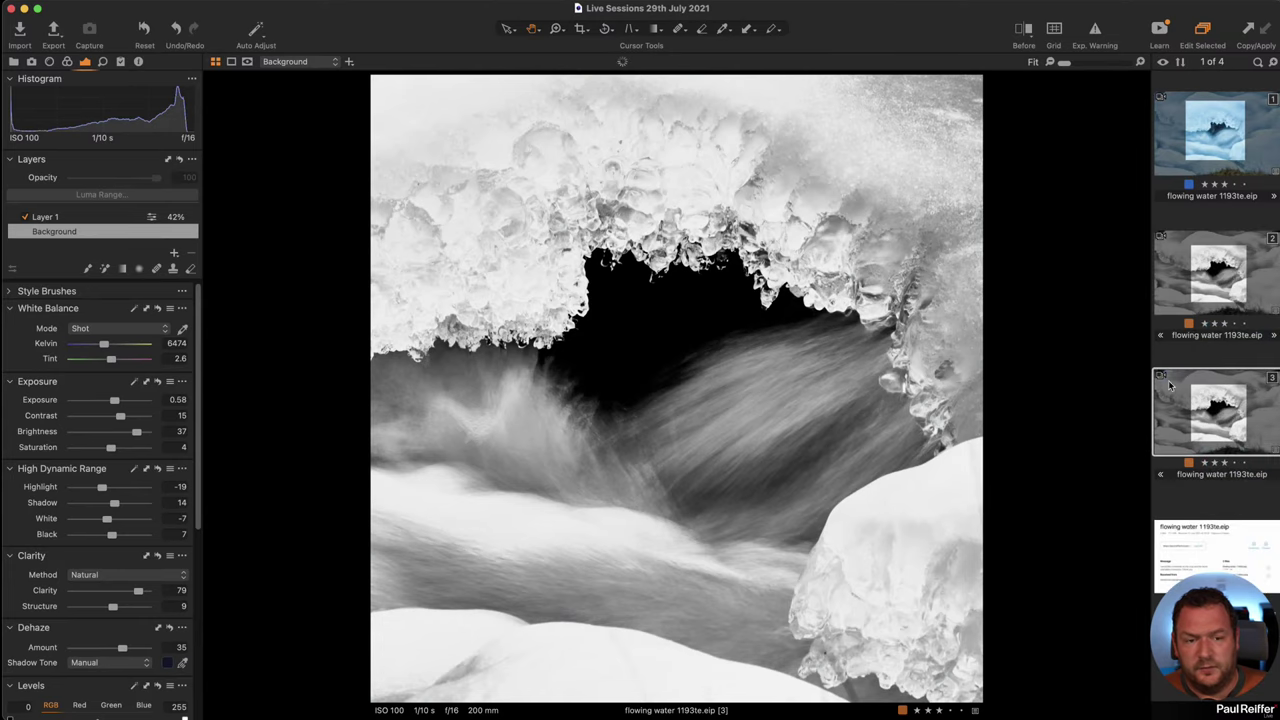
pyautogui.click(68, 62)
pyautogui.scroll(-5, 98, 556)
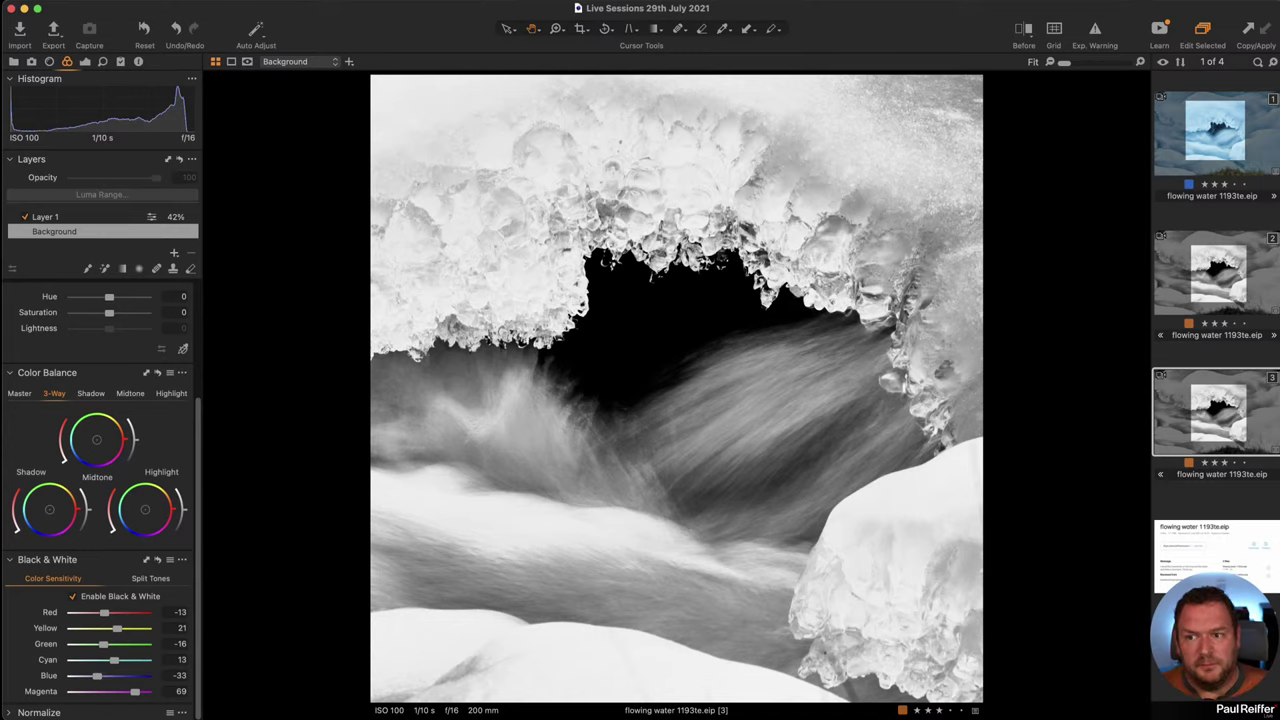
pyautogui.click(13, 62)
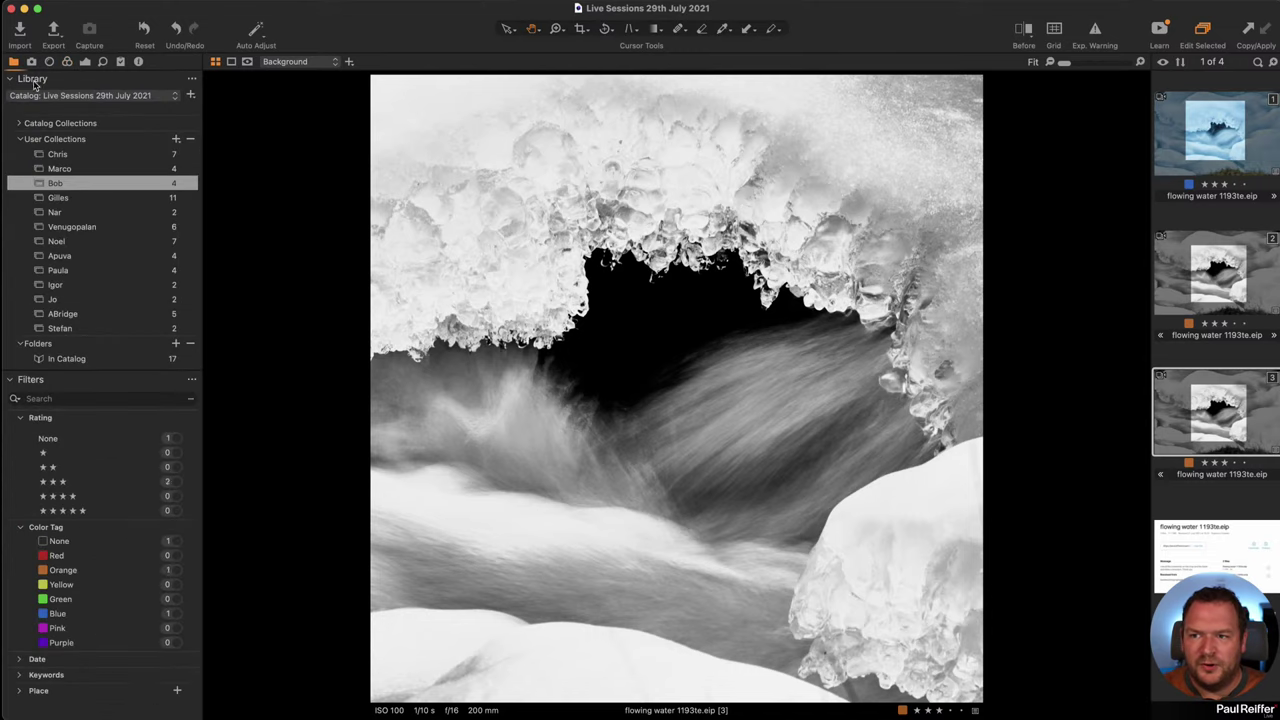
# - Clone a Castelluccio landscape and convert it to black and white, darkening reds and cyans
pyautogui.click(78, 170)
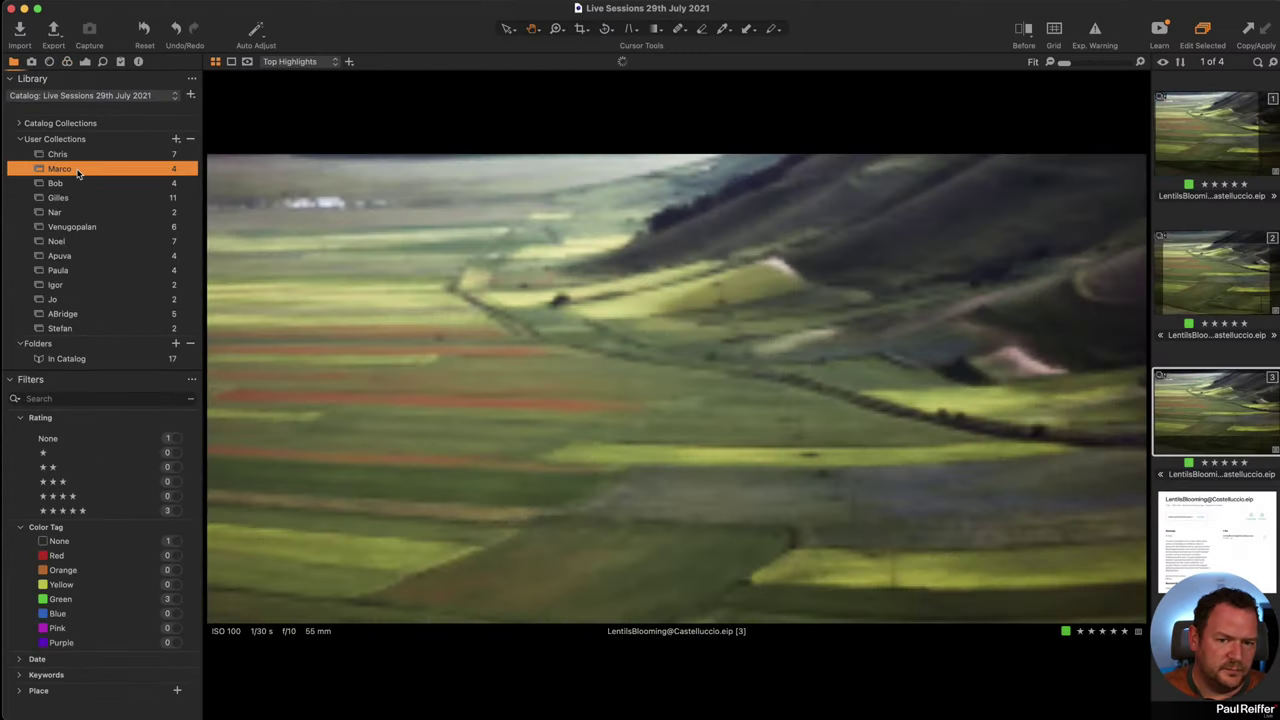
pyautogui.rightClick(1204, 456)
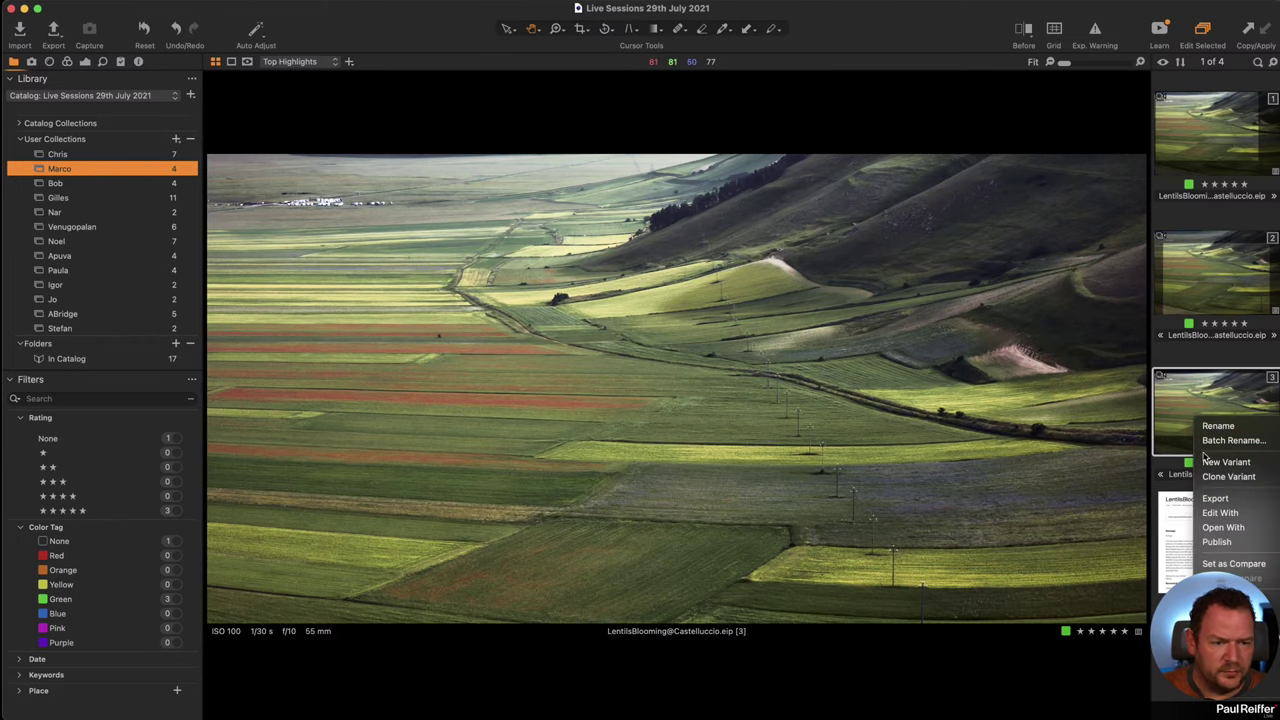
pyautogui.click(1227, 476)
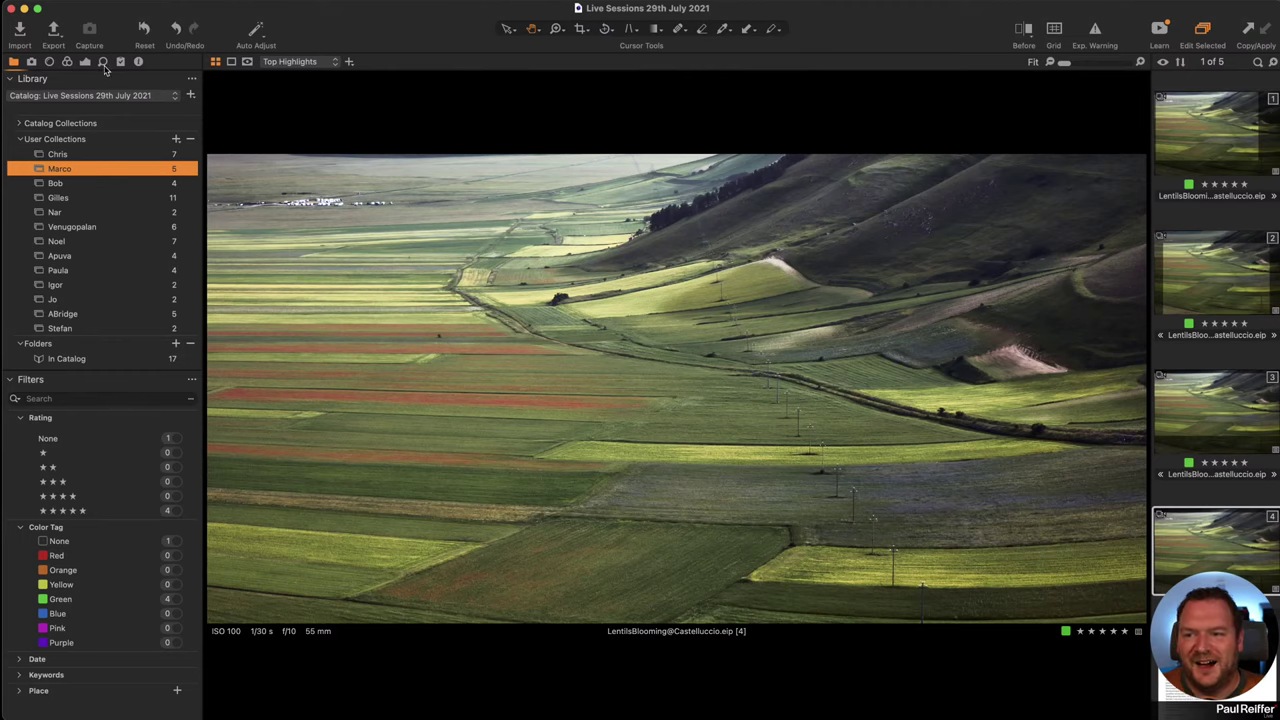
pyautogui.click(68, 62)
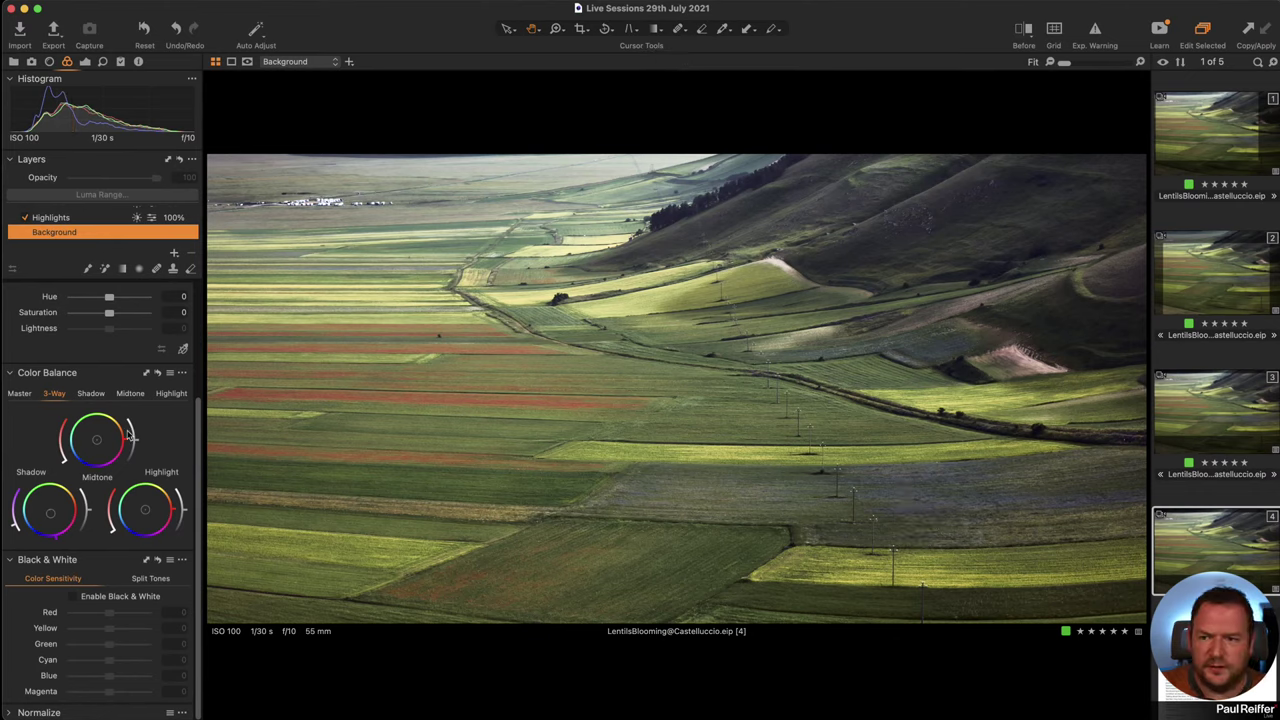
pyautogui.click(124, 599)
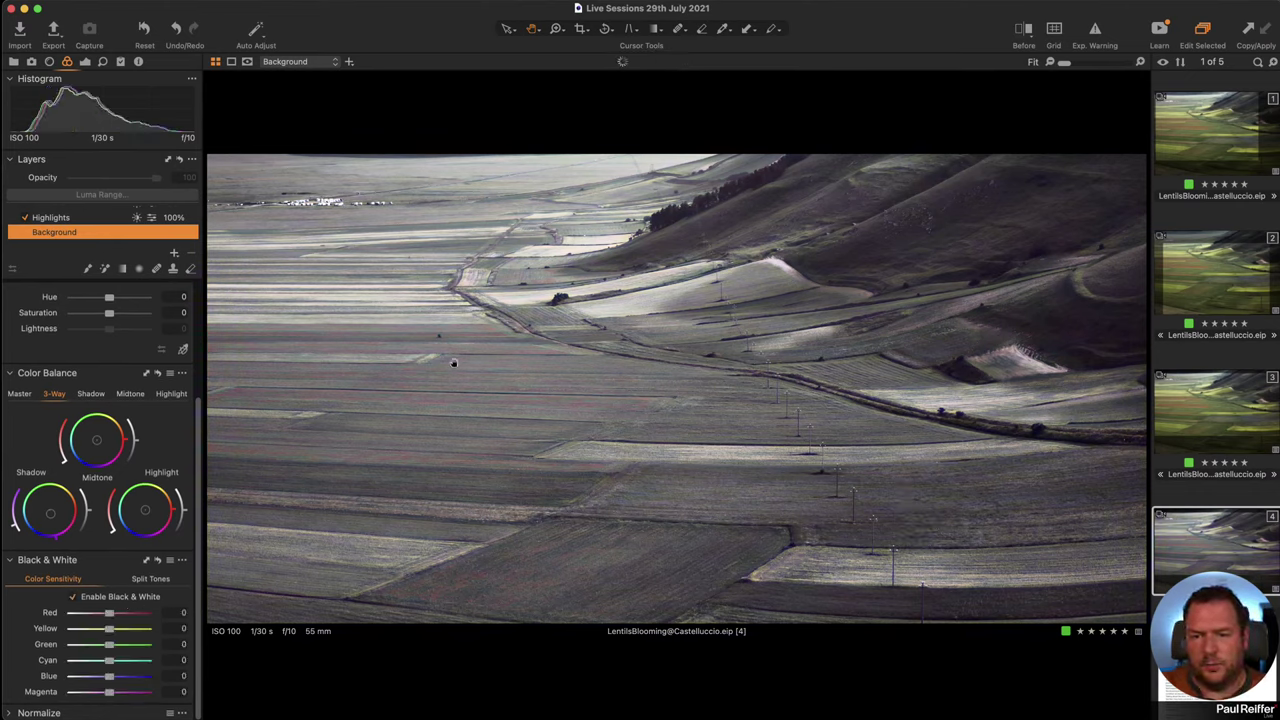
pyautogui.moveTo(108, 614); pyautogui.dragTo(75, 611)
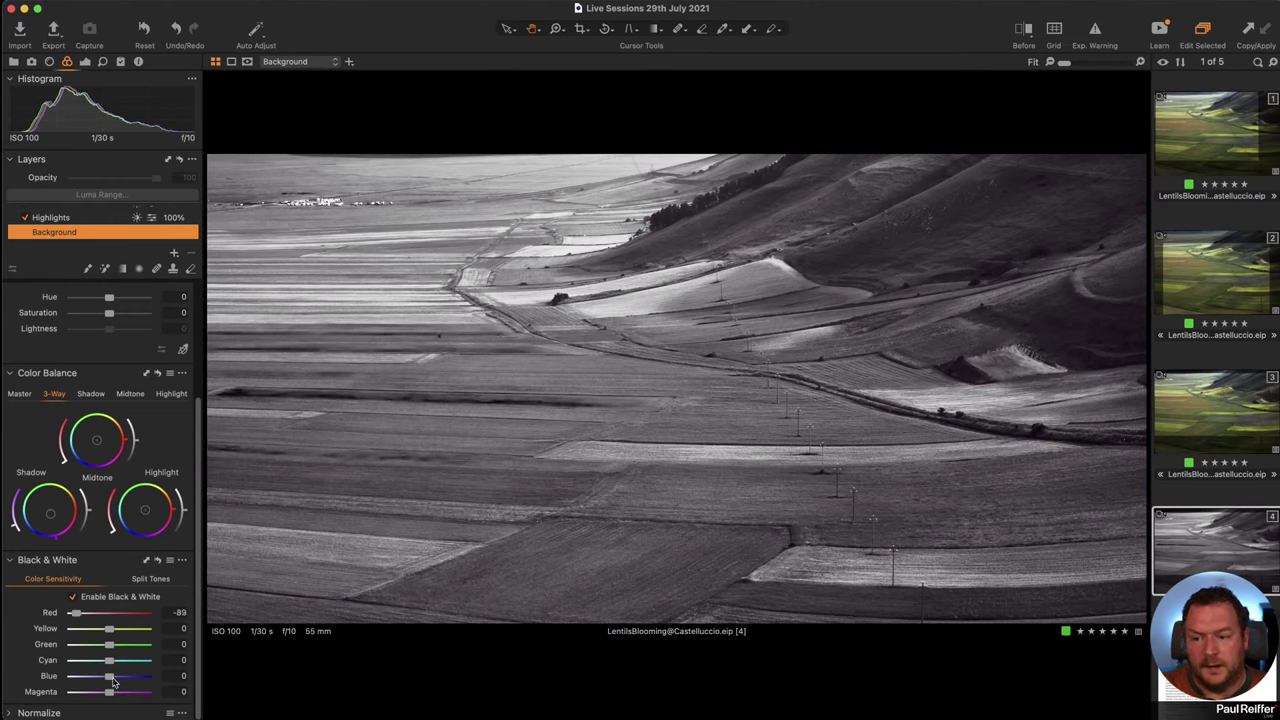
pyautogui.moveTo(112, 667); pyautogui.dragTo(91, 630)
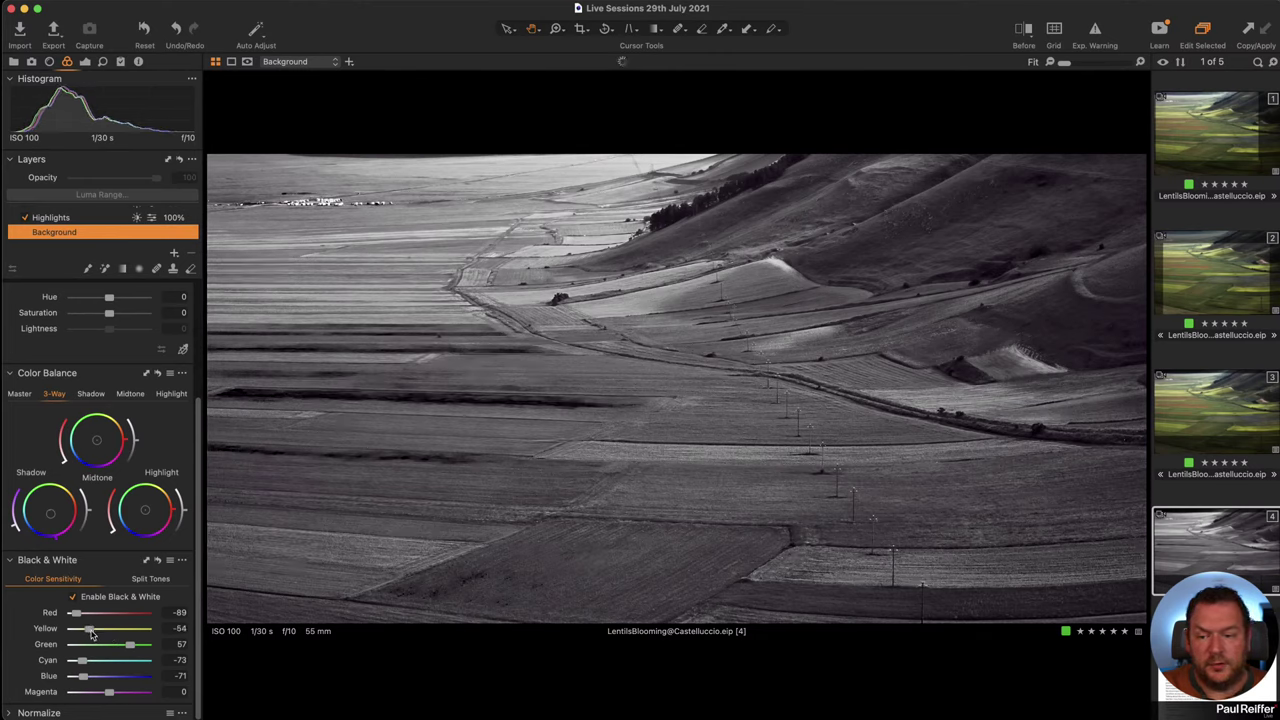
pyautogui.moveTo(109, 692); pyautogui.dragTo(115, 692)
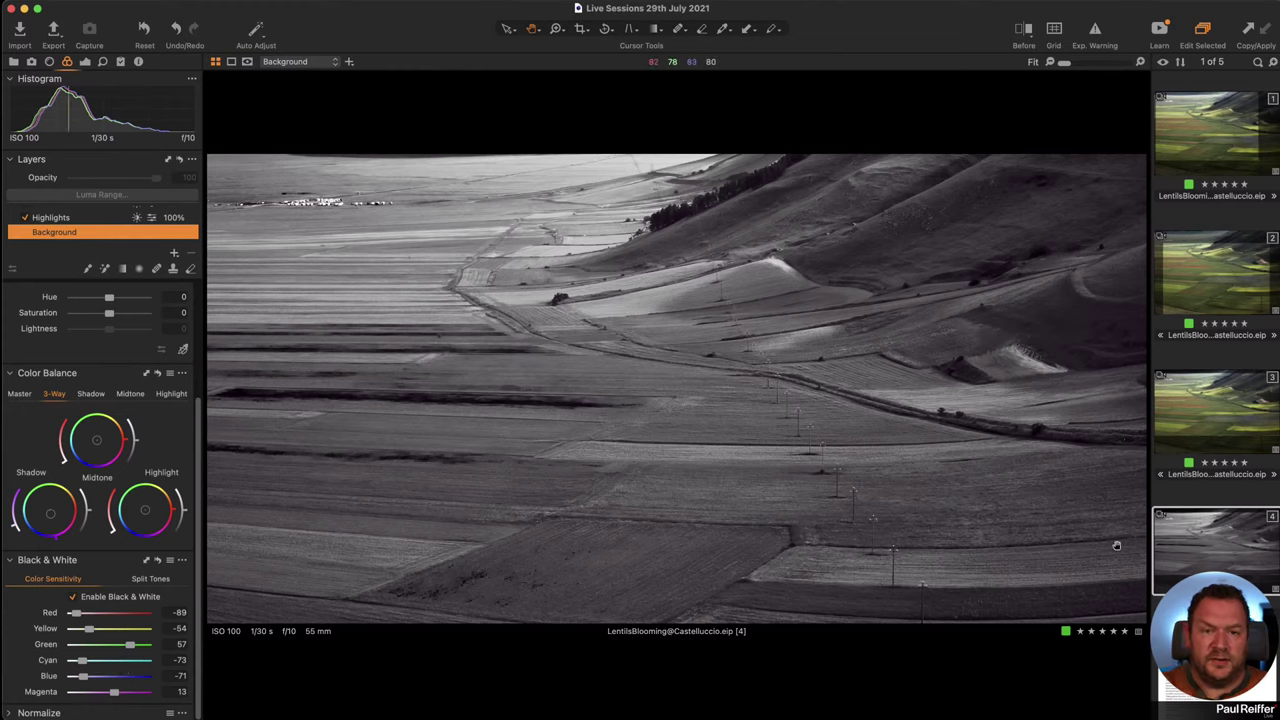
pyautogui.press('Up')
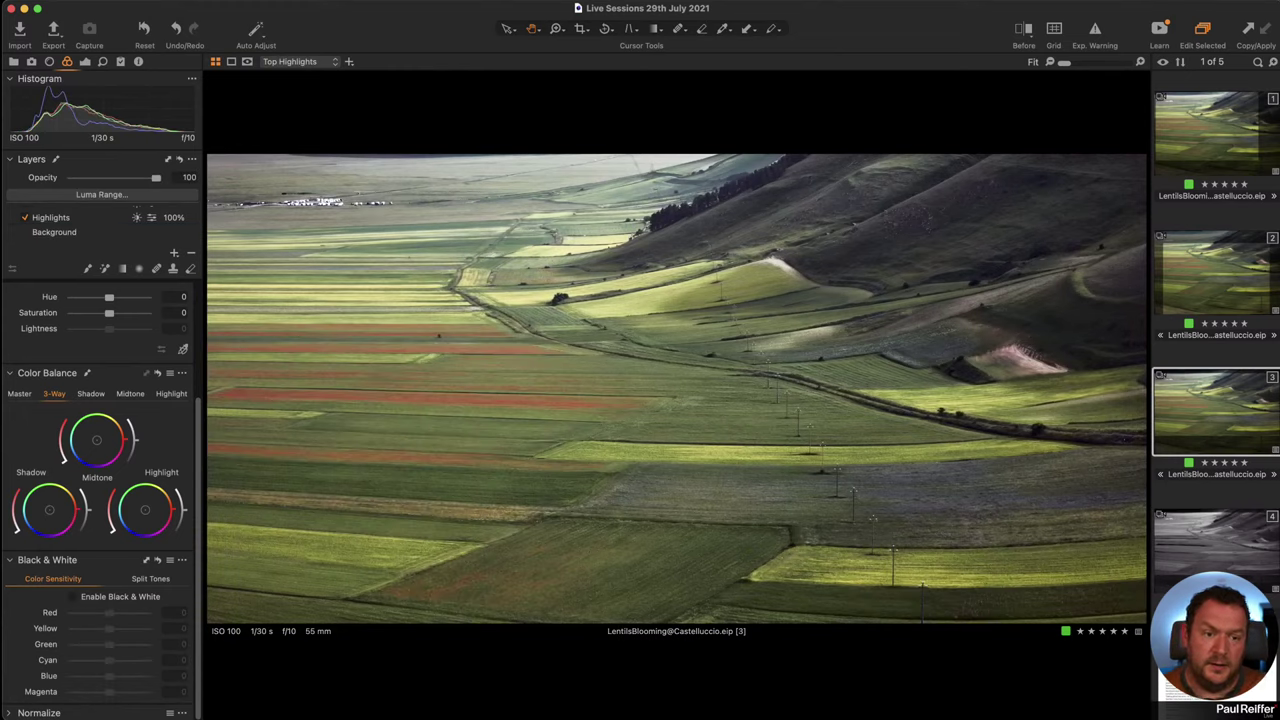
pyautogui.click(1224, 550)
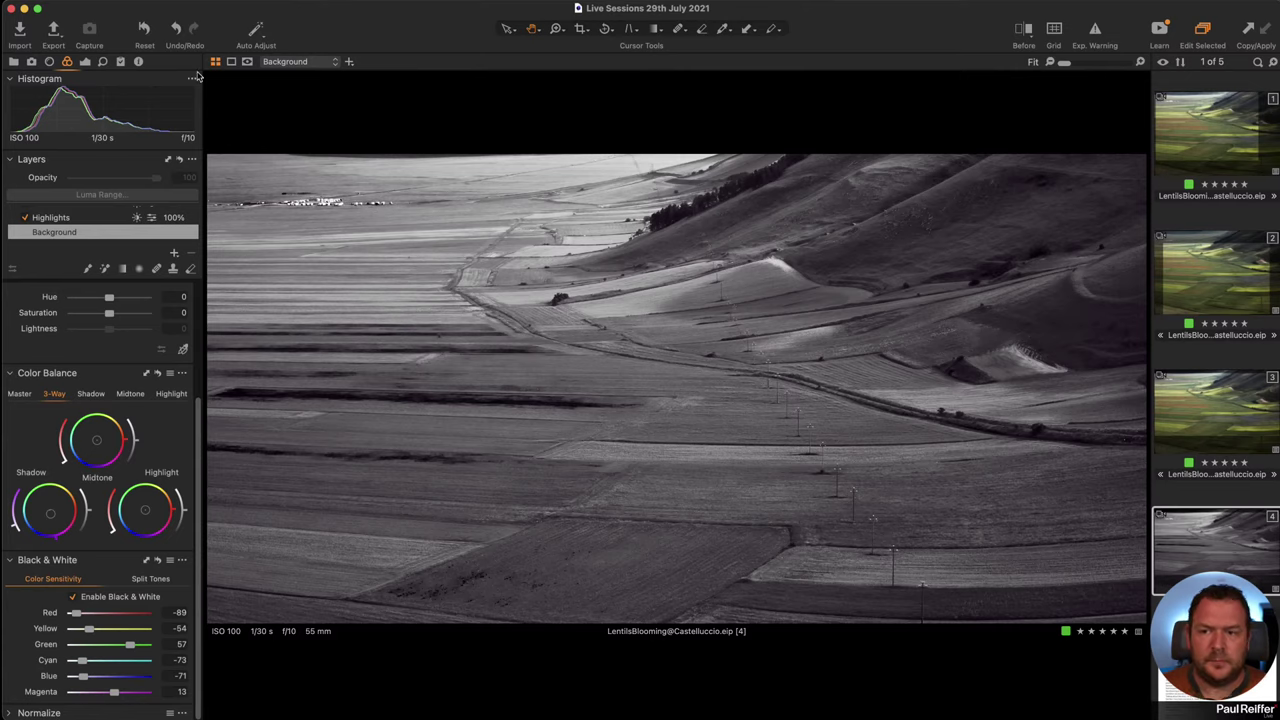
# - Set the flowing water variant 3's Black & White Red to -28 and compare with the blue original
pyautogui.click(13, 61)
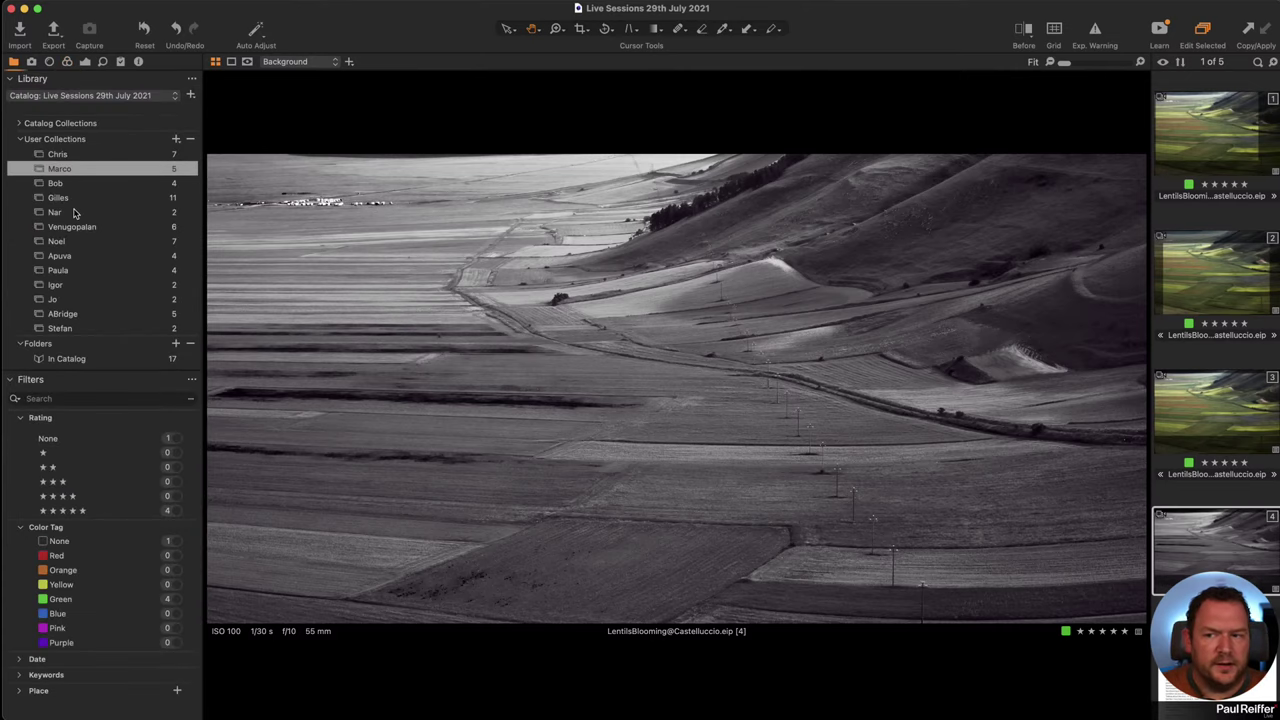
pyautogui.click(73, 185)
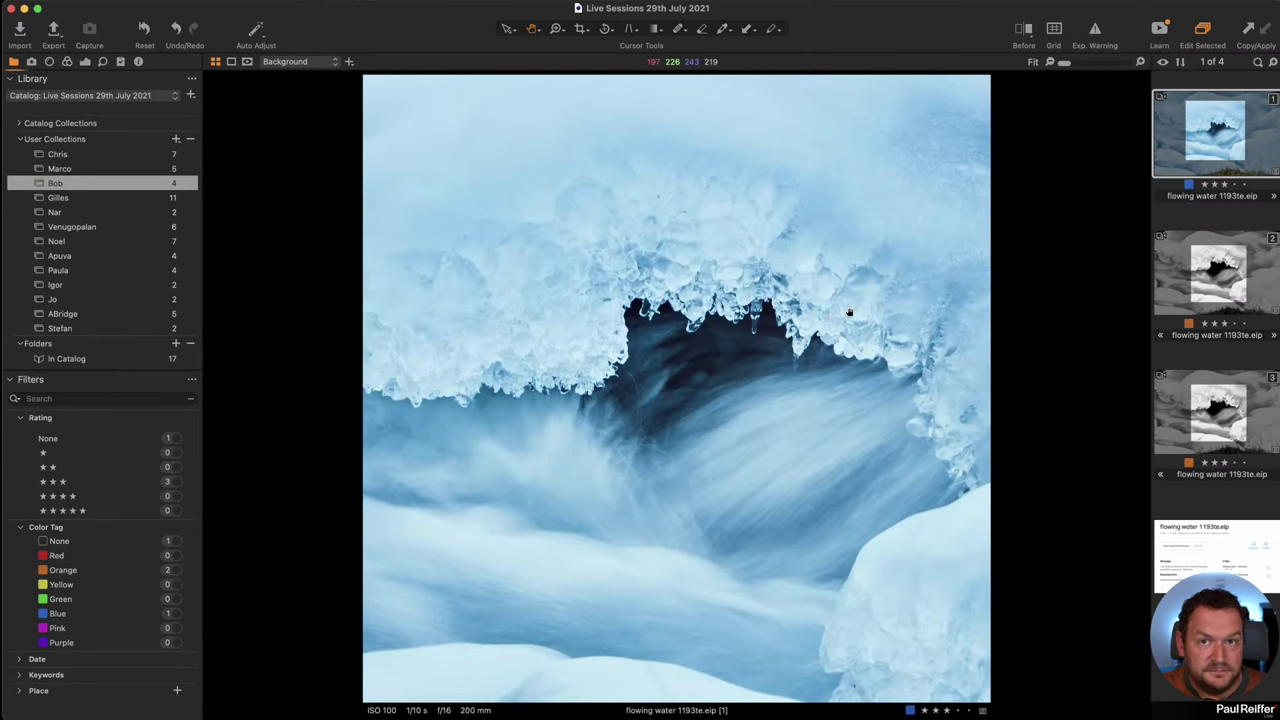
pyautogui.click(1190, 412)
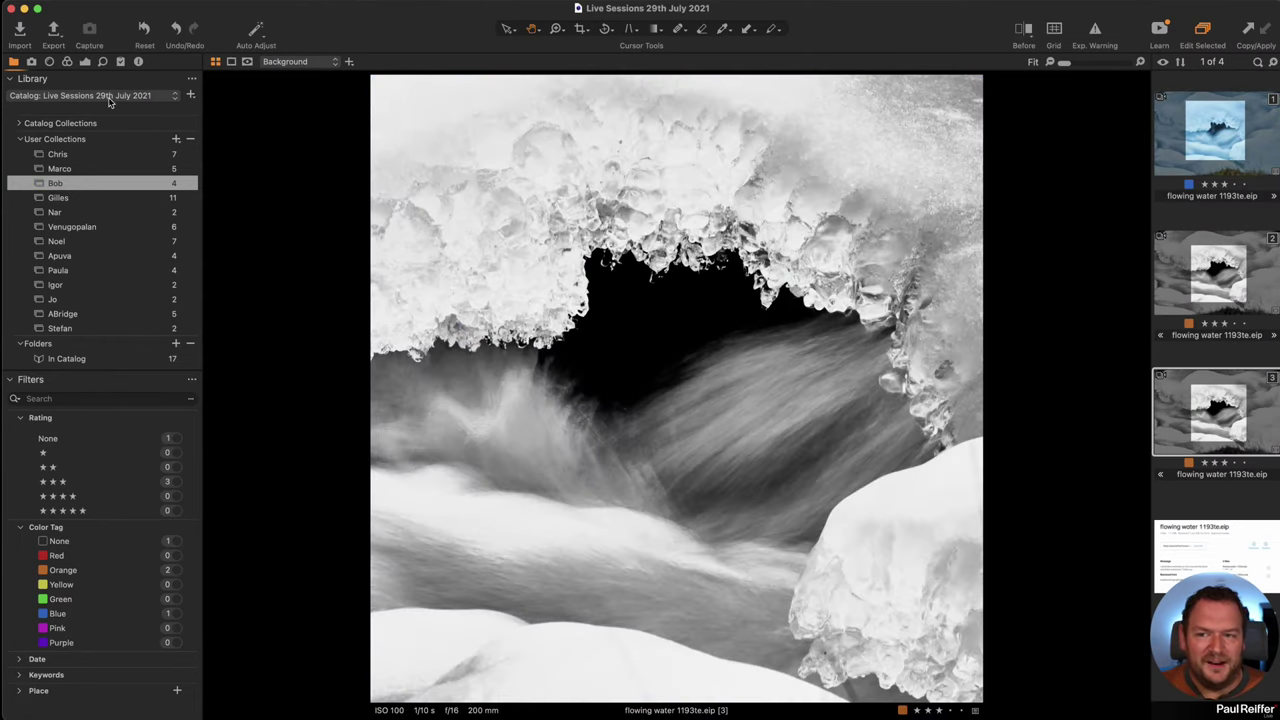
pyautogui.click(67, 61)
pyautogui.scroll(-2, 100, 540)
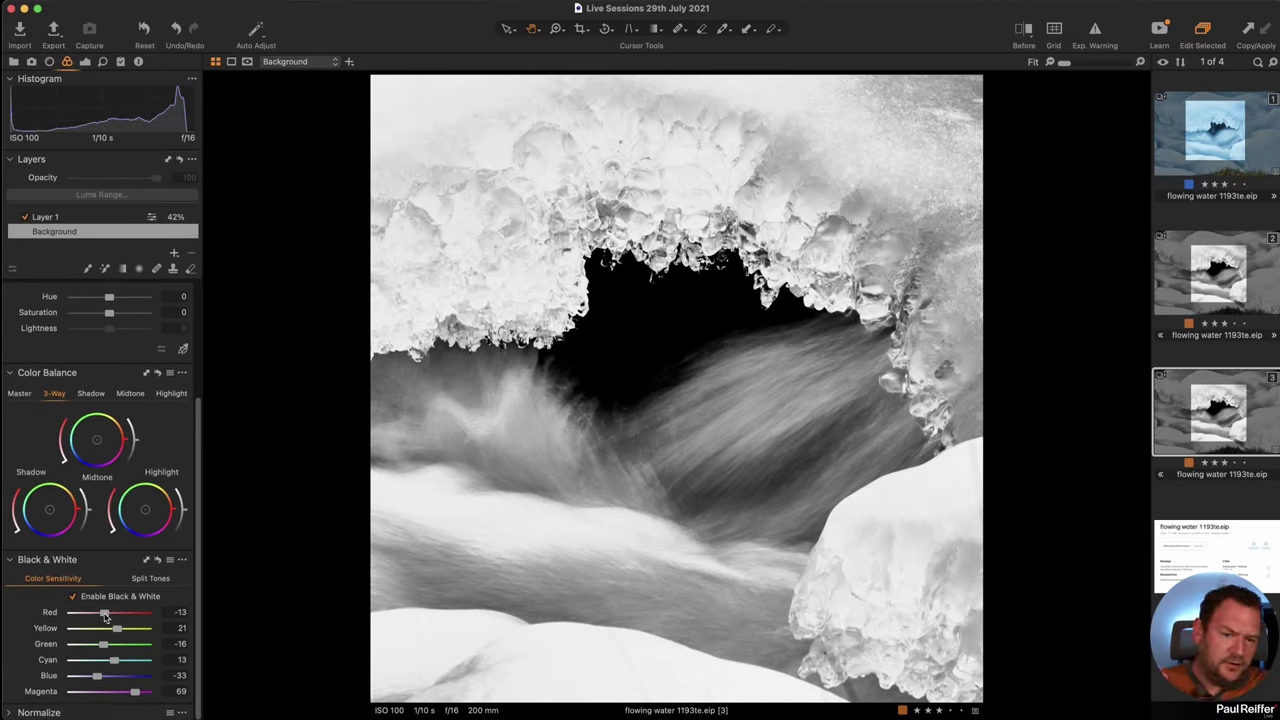
pyautogui.moveTo(105, 617)
pyautogui.mouseDown()
pyautogui.moveTo(150, 617)
pyautogui.moveTo(83, 625)
pyautogui.moveTo(135, 625)
pyautogui.moveTo(99, 625)
pyautogui.mouseUp()
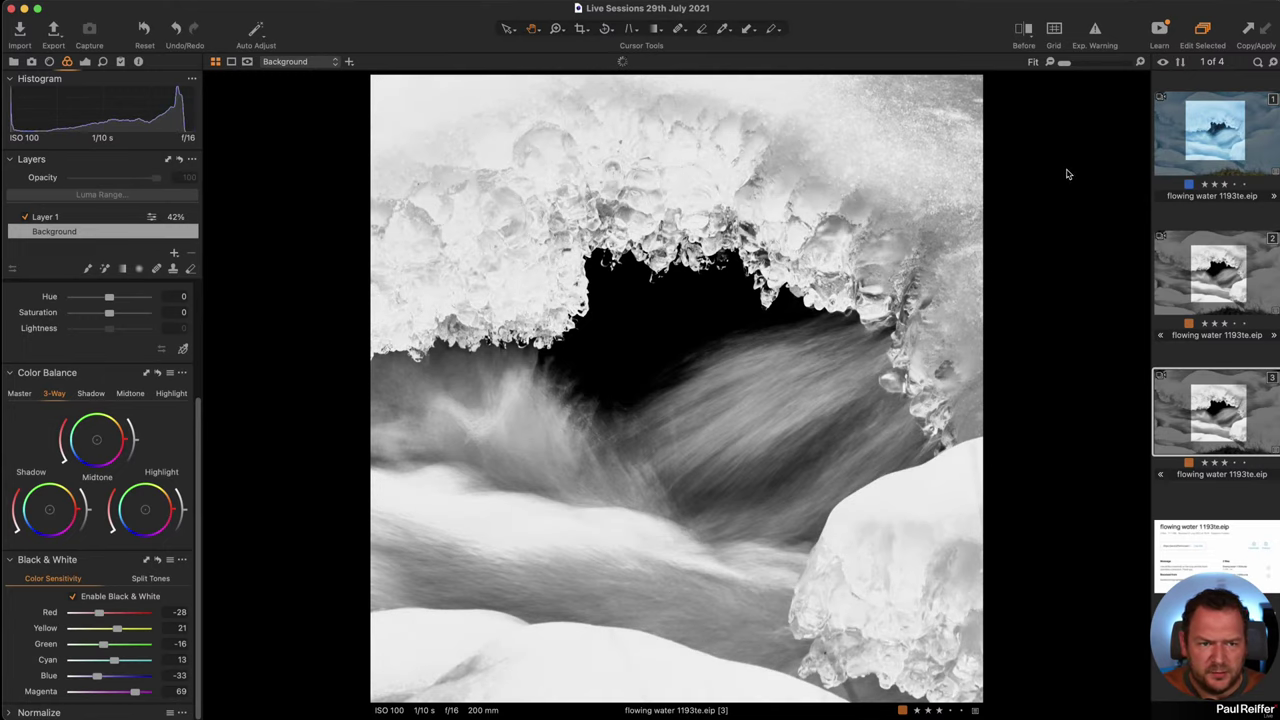
pyautogui.click(1228, 138)
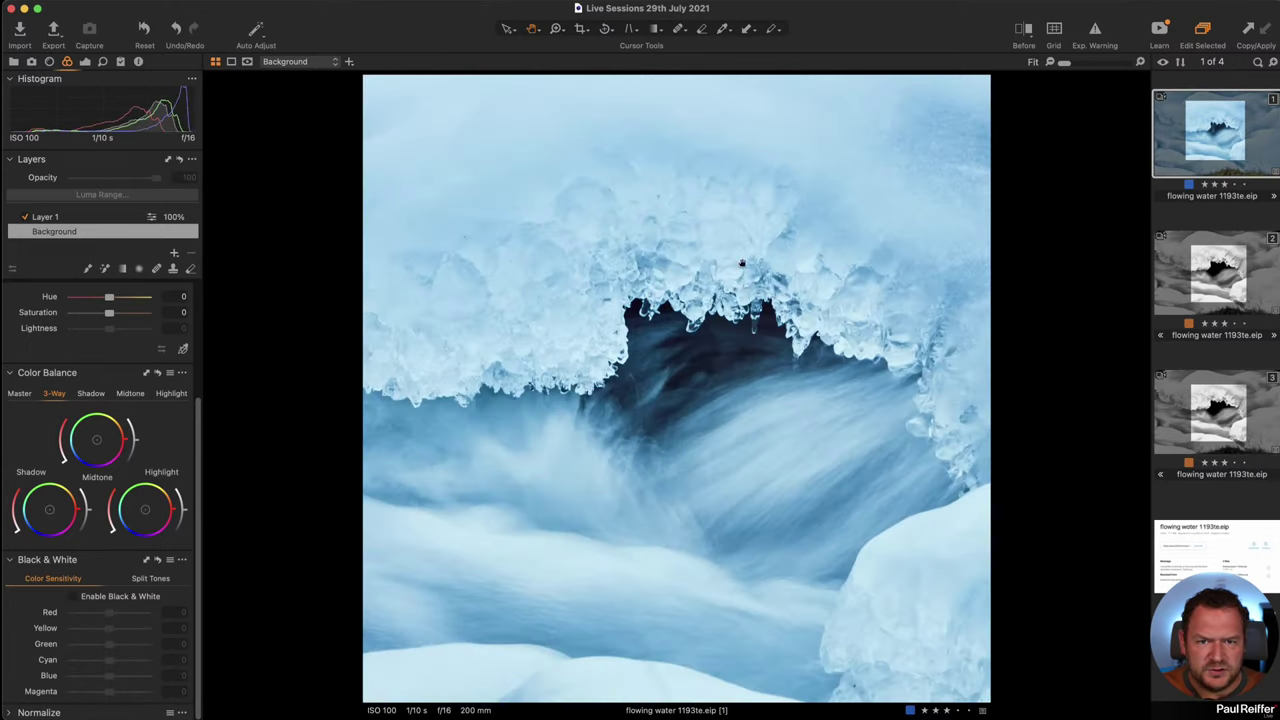
pyautogui.click(1216, 418)
# - Reset the Red, Yellow and Green B&W sliders to 0, set Magenta to 41 and Blue to 3
pyautogui.press('y')
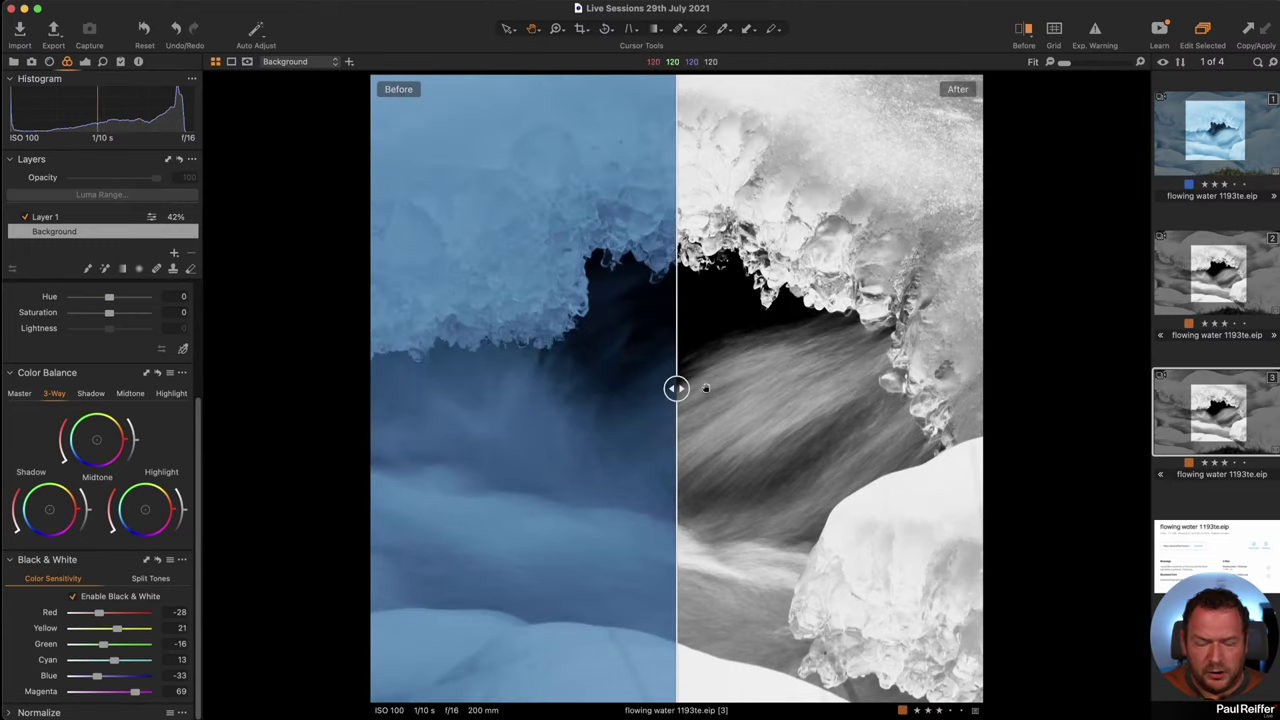
pyautogui.moveTo(678, 388); pyautogui.dragTo(713, 388)
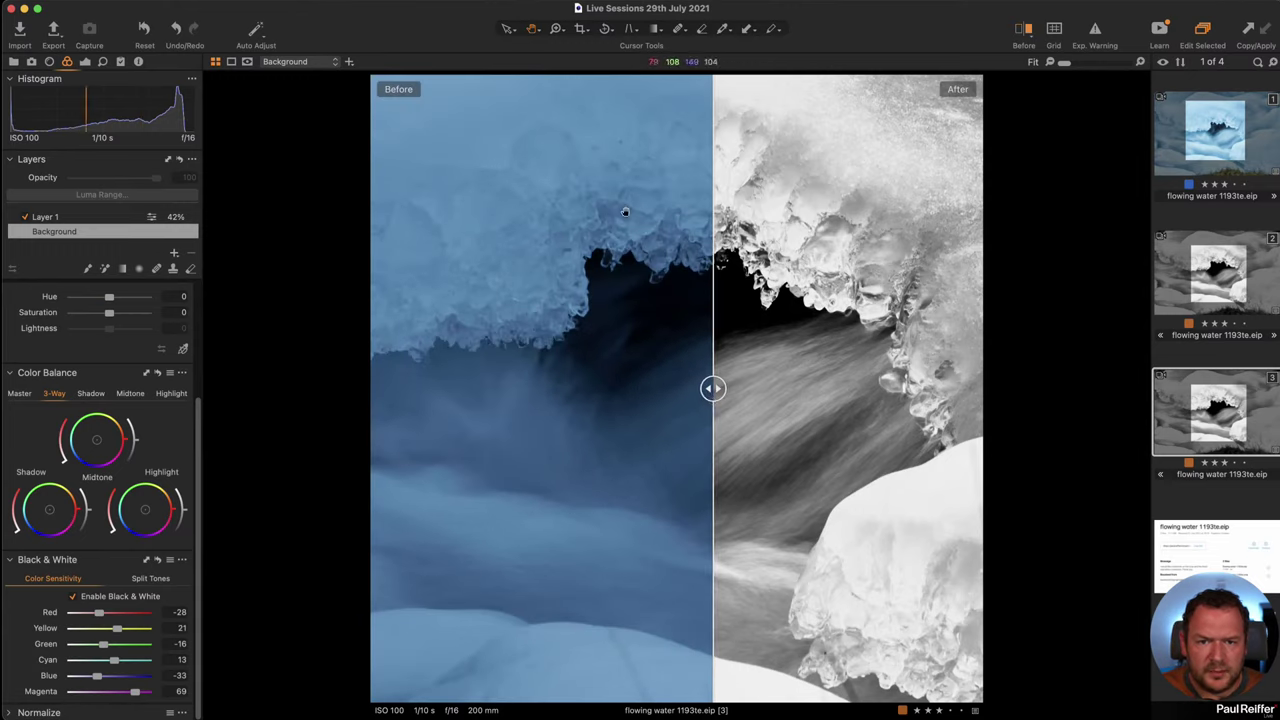
pyautogui.doubleClick(99, 616)
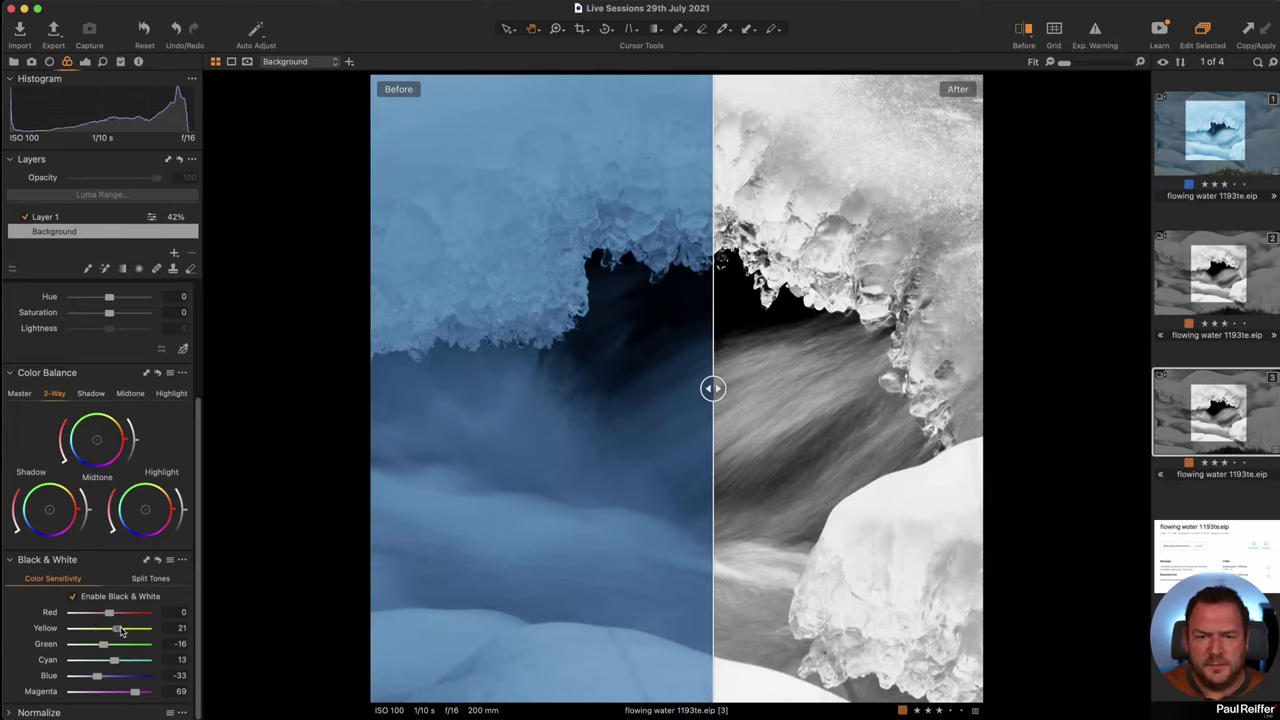
pyautogui.moveTo(121, 631); pyautogui.dragTo(99, 650)
pyautogui.doubleClick(110, 630)
pyautogui.doubleClick(103, 648)
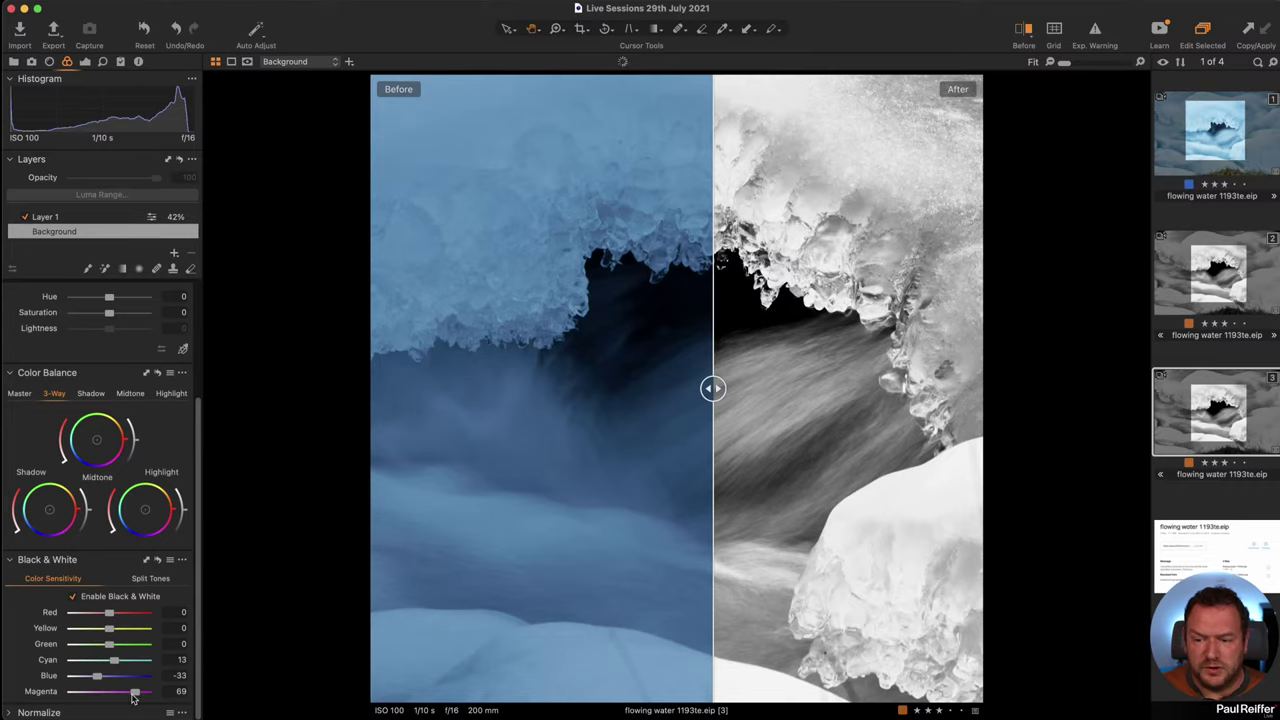
pyautogui.moveTo(133, 698)
pyautogui.mouseDown()
pyautogui.moveTo(72, 694)
pyautogui.moveTo(161, 703)
pyautogui.moveTo(80, 700)
pyautogui.moveTo(123, 707)
pyautogui.mouseUp()
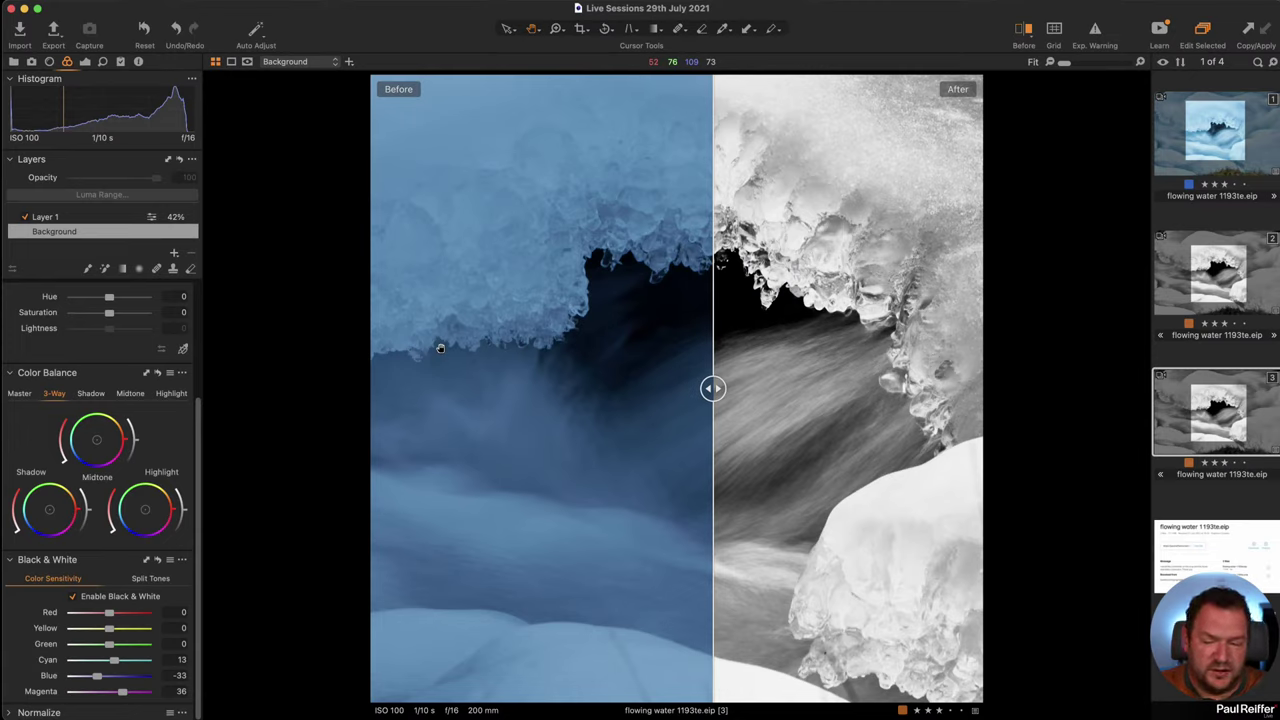
pyautogui.moveTo(122, 697); pyautogui.dragTo(125, 697)
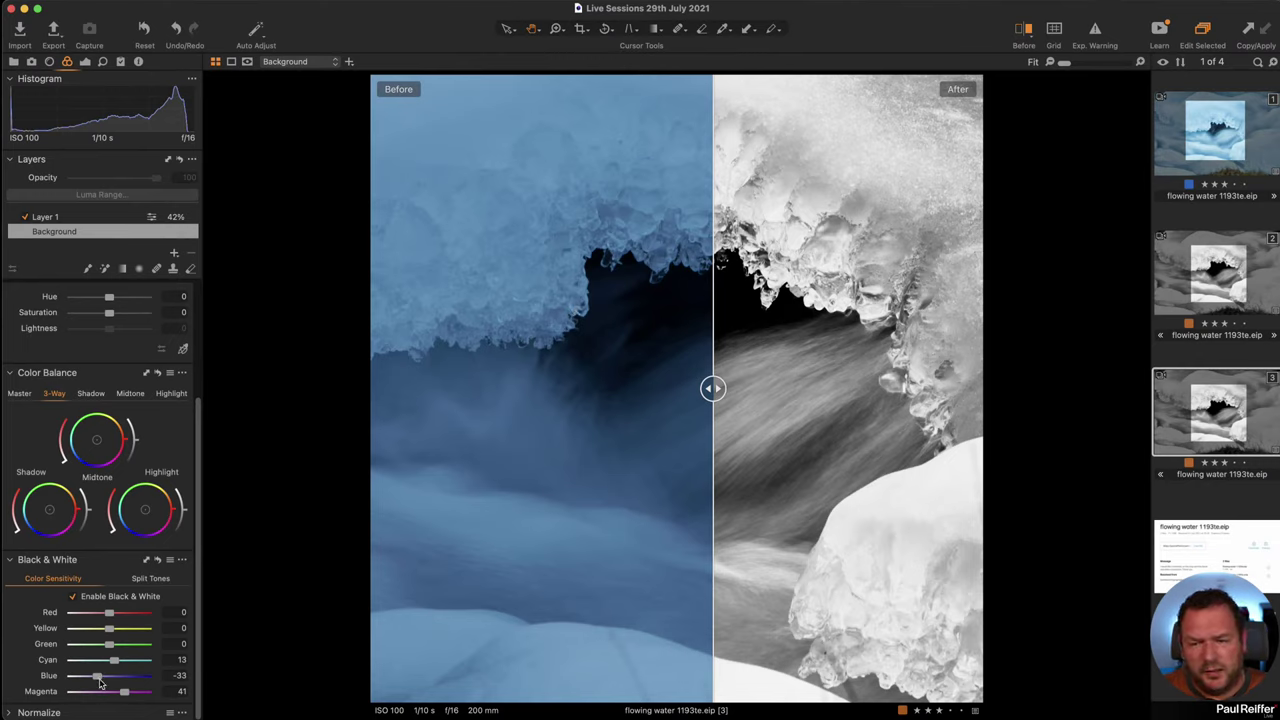
pyautogui.moveTo(100, 683)
pyautogui.mouseDown()
pyautogui.moveTo(88, 680)
pyautogui.moveTo(124, 679)
pyautogui.moveTo(65, 679)
pyautogui.moveTo(110, 679)
pyautogui.mouseUp()
# - Try darker Black & White Blue values, leaving Blue sensitivity at 0
pyautogui.moveTo(712, 388); pyautogui.dragTo(364, 409)
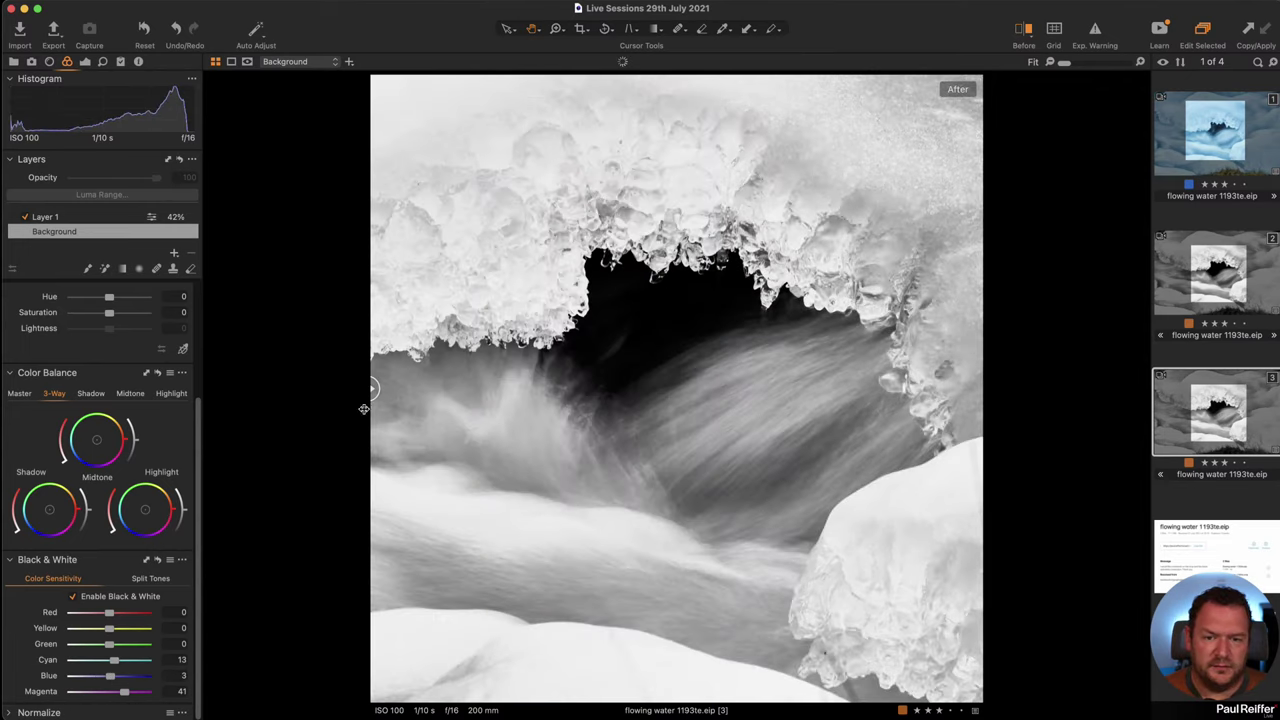
pyautogui.moveTo(112, 681)
pyautogui.mouseDown()
pyautogui.moveTo(140, 680)
pyautogui.moveTo(70, 683)
pyautogui.moveTo(110, 677)
pyautogui.mouseUp()
pyautogui.scroll(5, 108, 280)
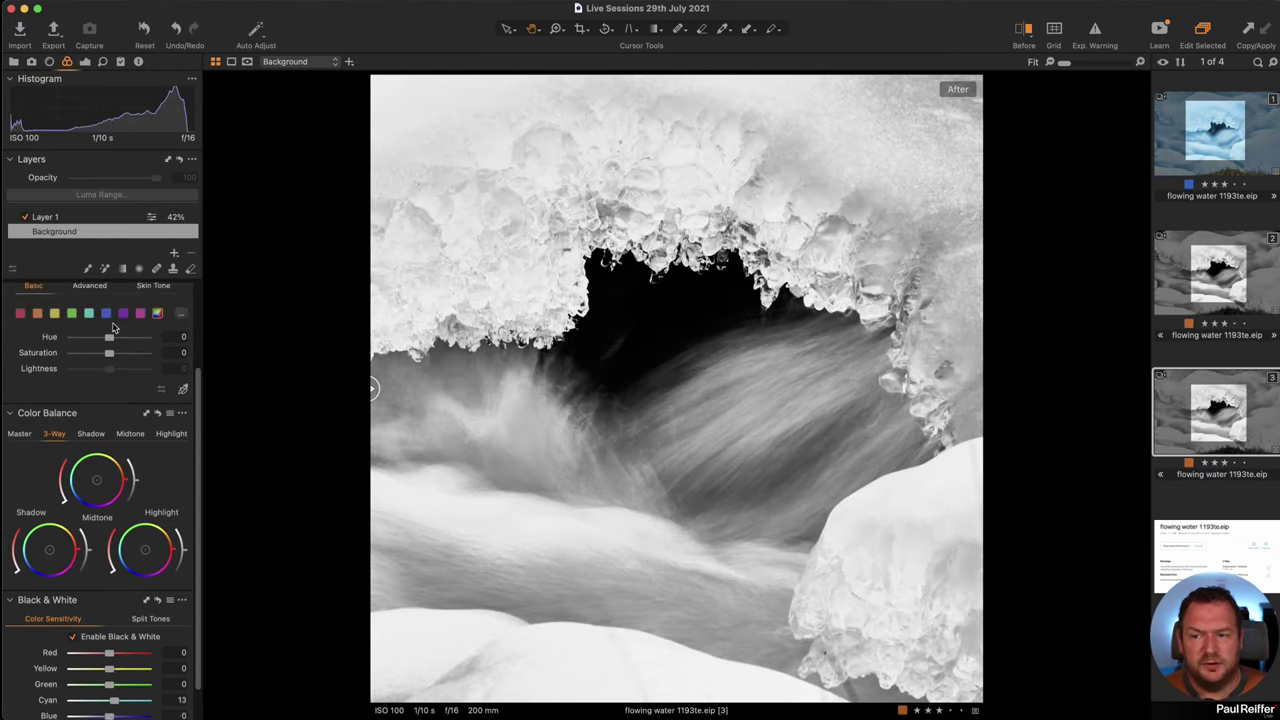
# - Test a lower Exposure, then reset Exposure back to 0
pyautogui.press('super+alt+5')
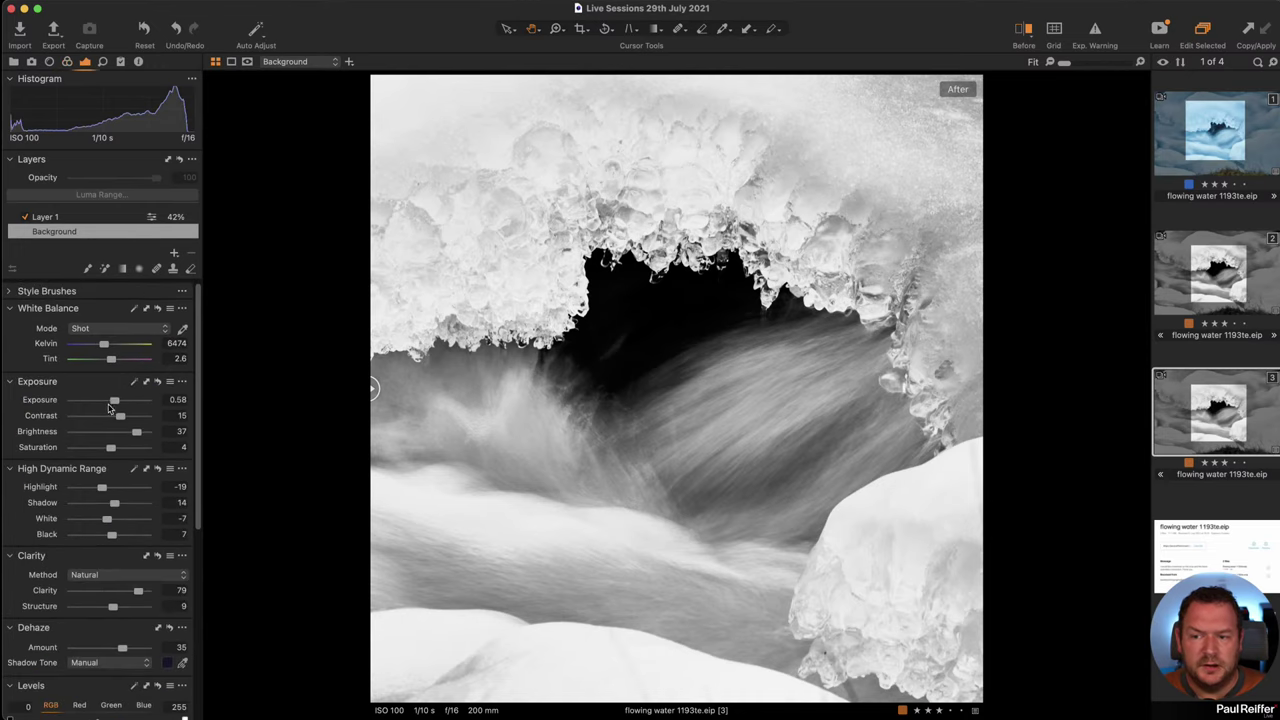
pyautogui.moveTo(115, 403); pyautogui.dragTo(114, 405)
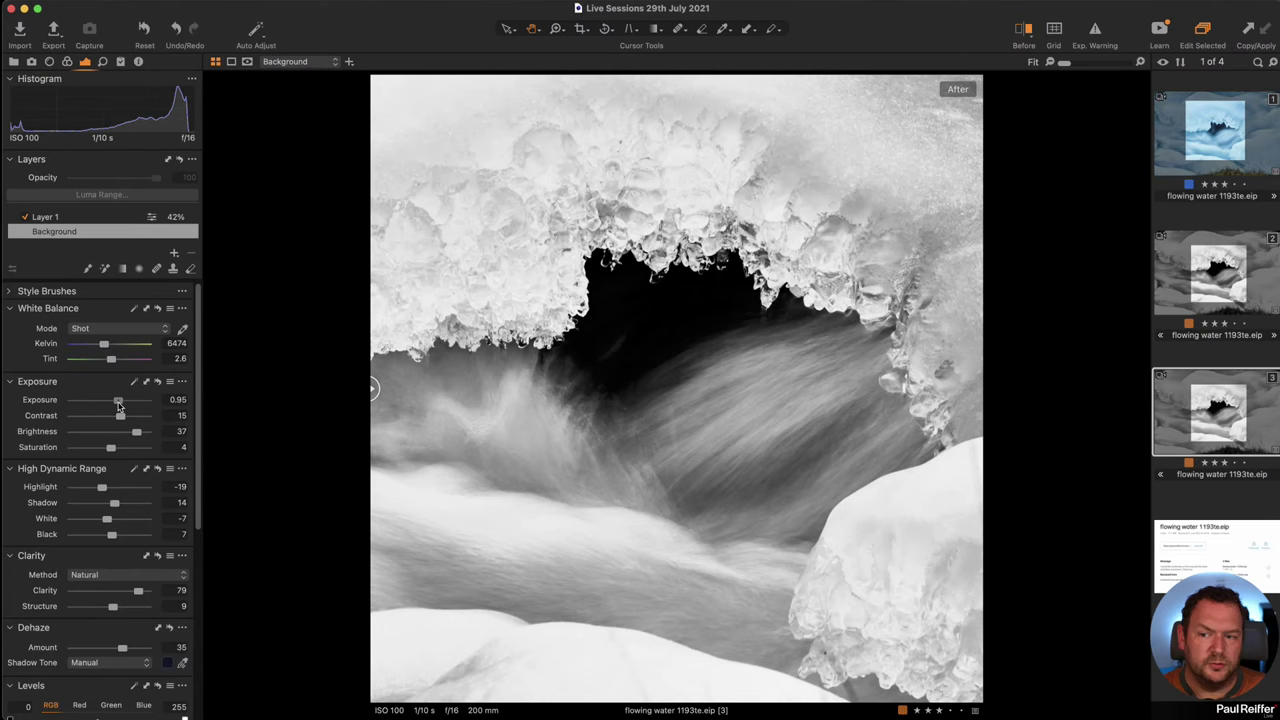
pyautogui.doubleClick(118, 401)
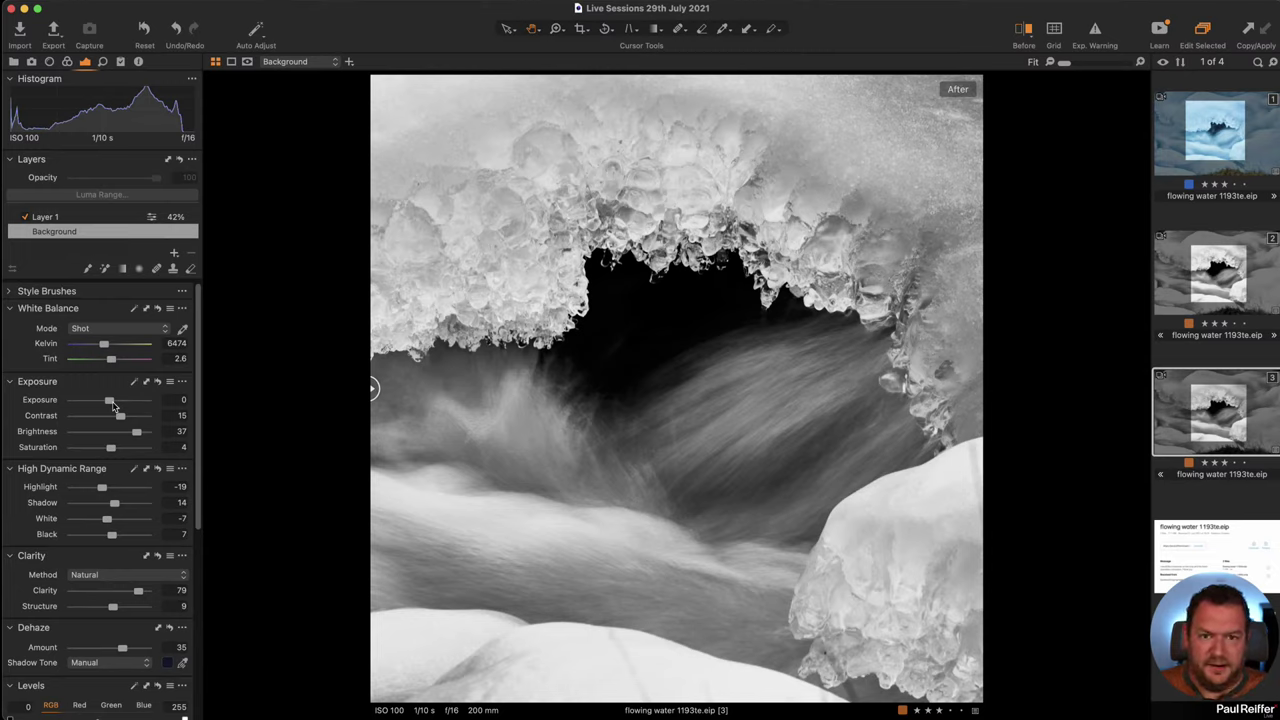
pyautogui.click(67, 61)
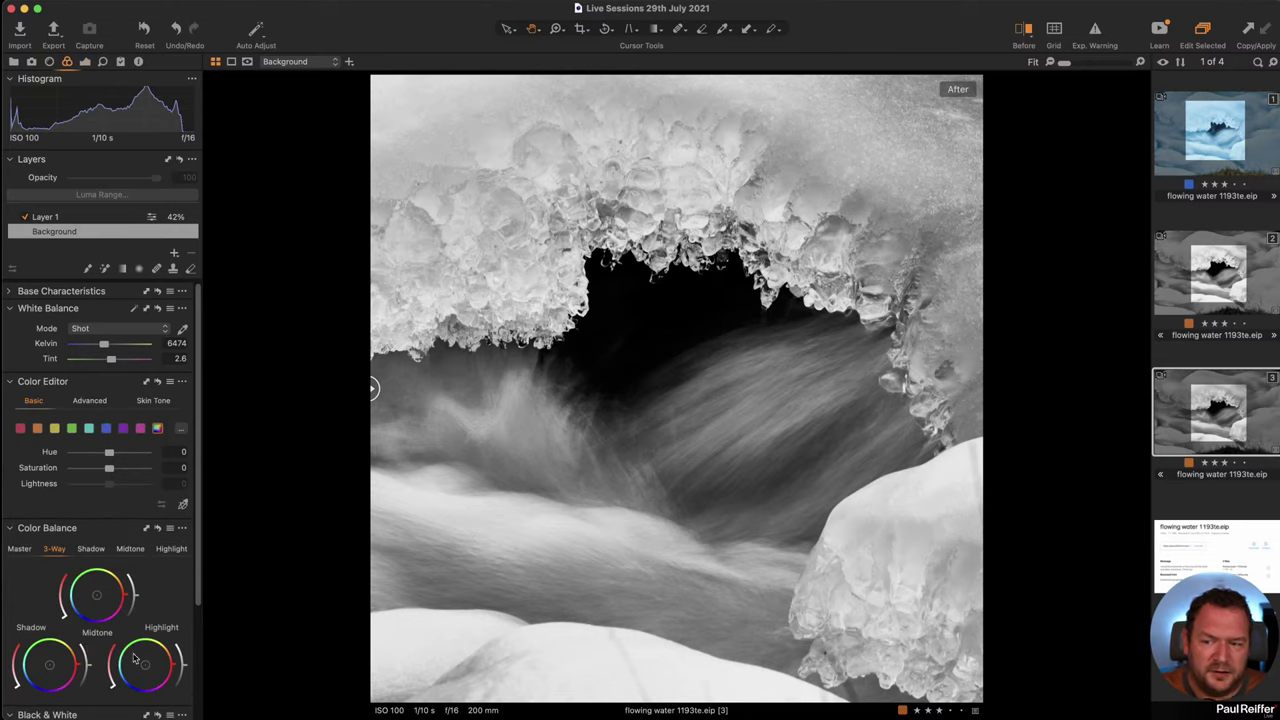
pyautogui.scroll(-5, 106, 632)
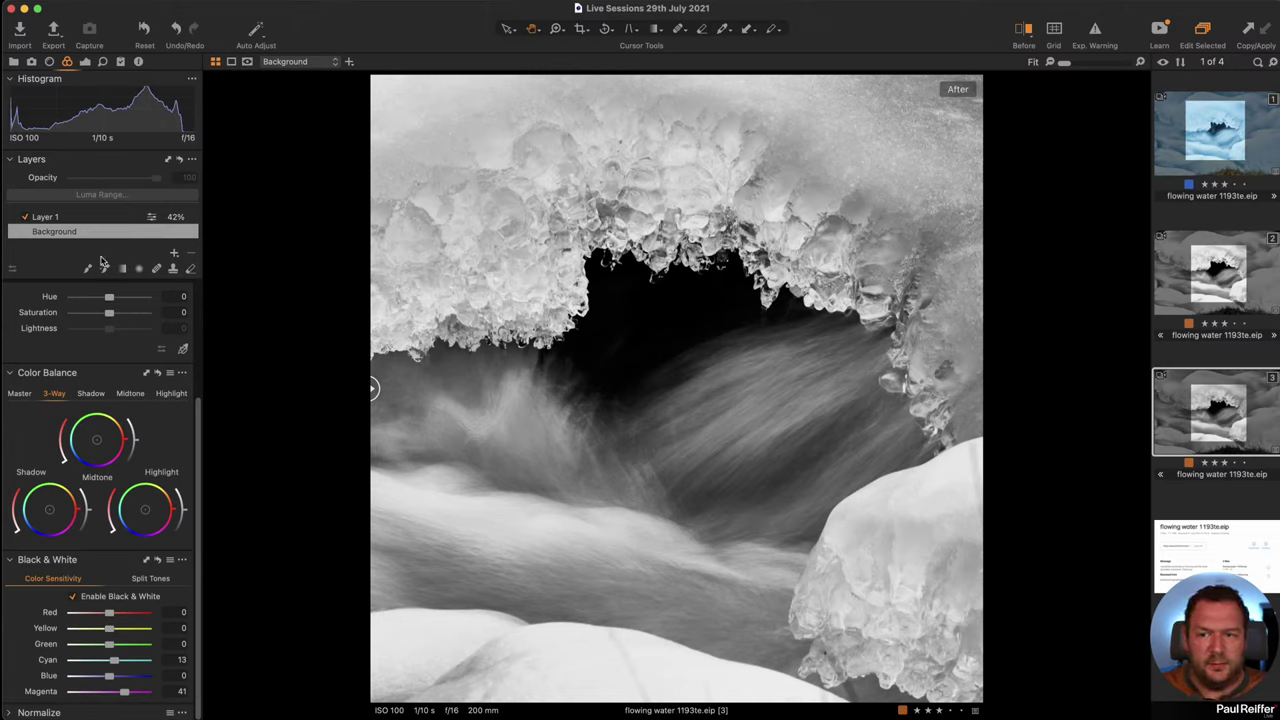
# - Show the Styles and Presets list with Built-in Styles > IQ Styles expanded
pyautogui.click(139, 62)
pyautogui.click(120, 62)
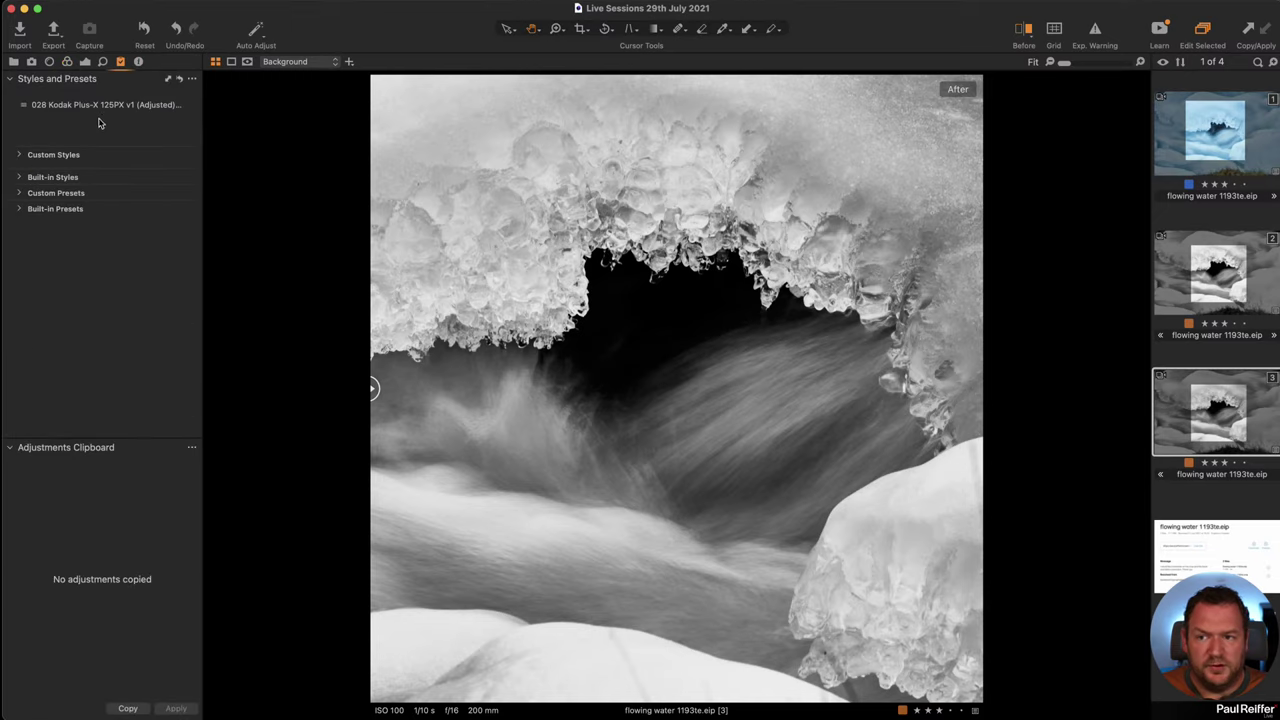
pyautogui.click(17, 178)
pyautogui.click(27, 194)
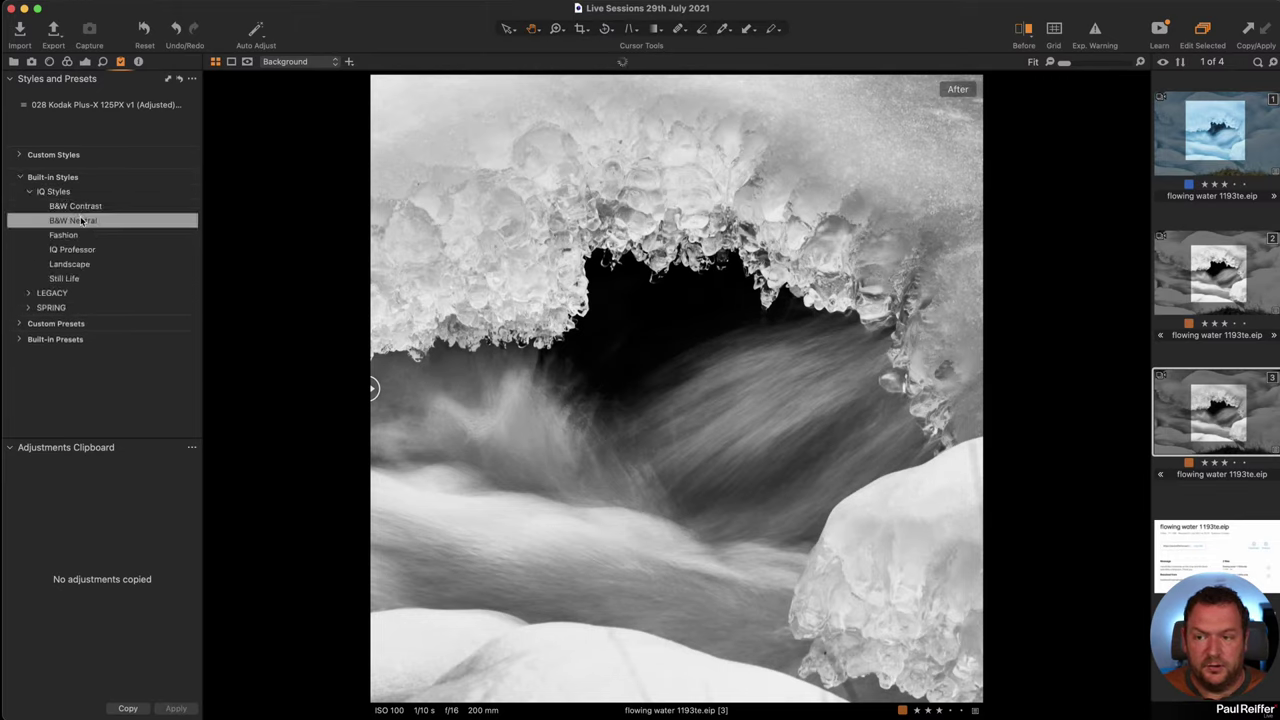
# - Reset all adjustments on flowing water variant 3
pyautogui.rightClick(1196, 426)
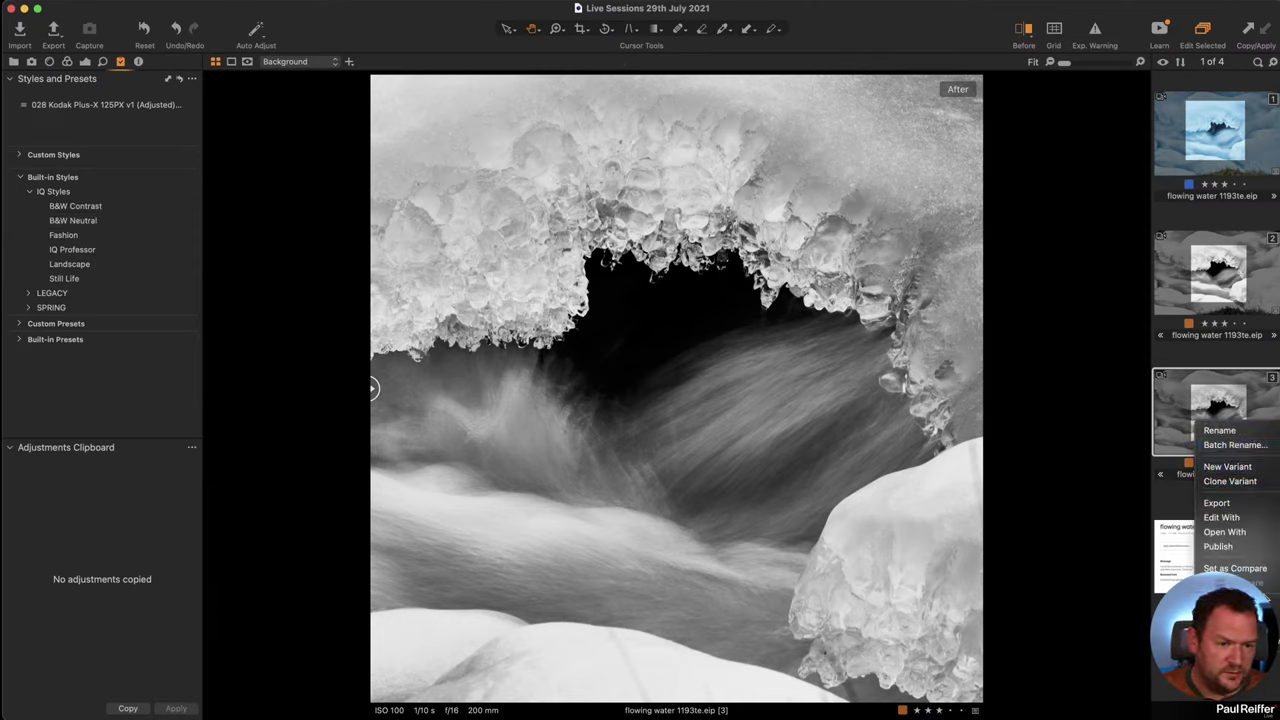
pyautogui.click(1170, 412)
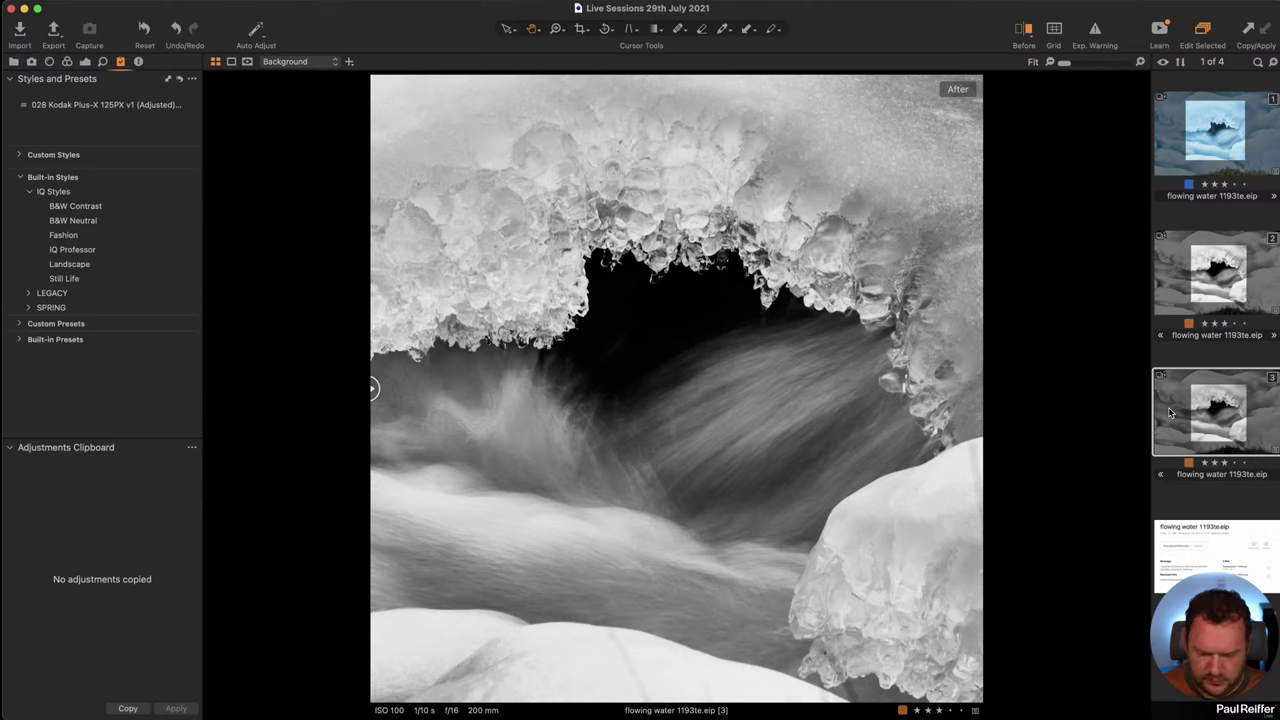
pyautogui.press('super+r')
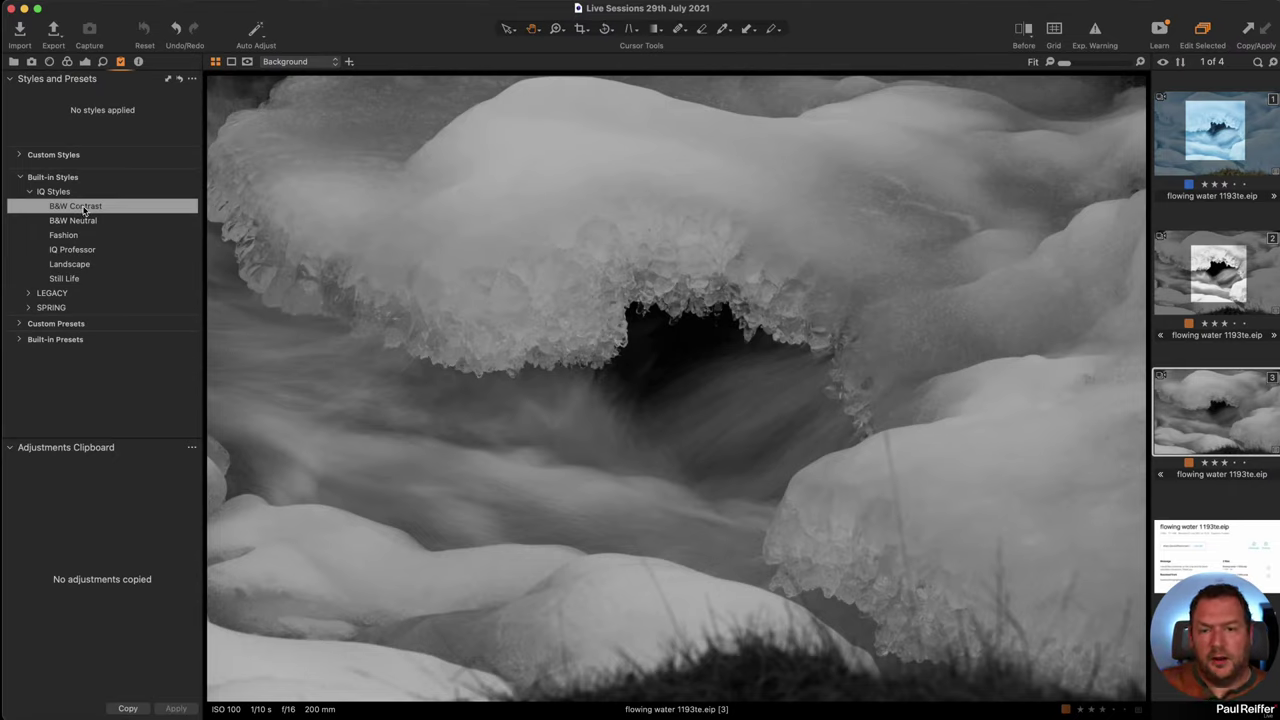
# - Apply the B&W Contrast style and keep the Black & White Blue mix at 0
pyautogui.click(85, 208)
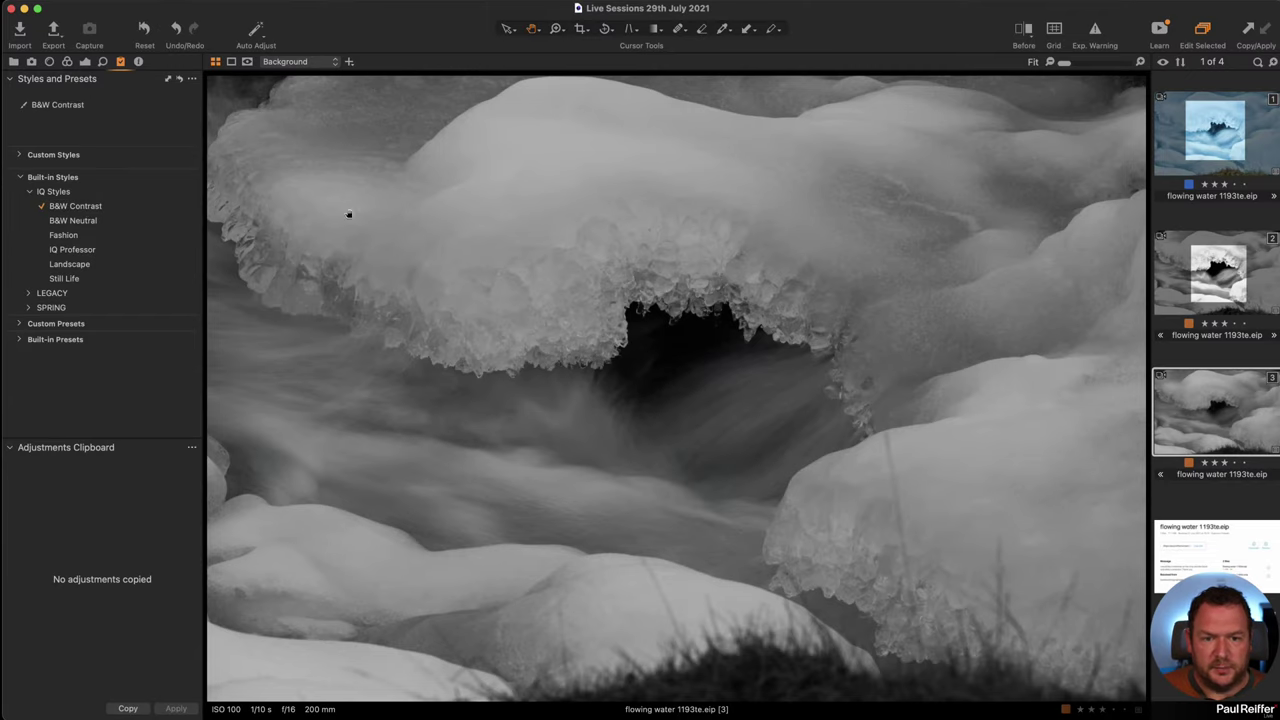
pyautogui.click(67, 61)
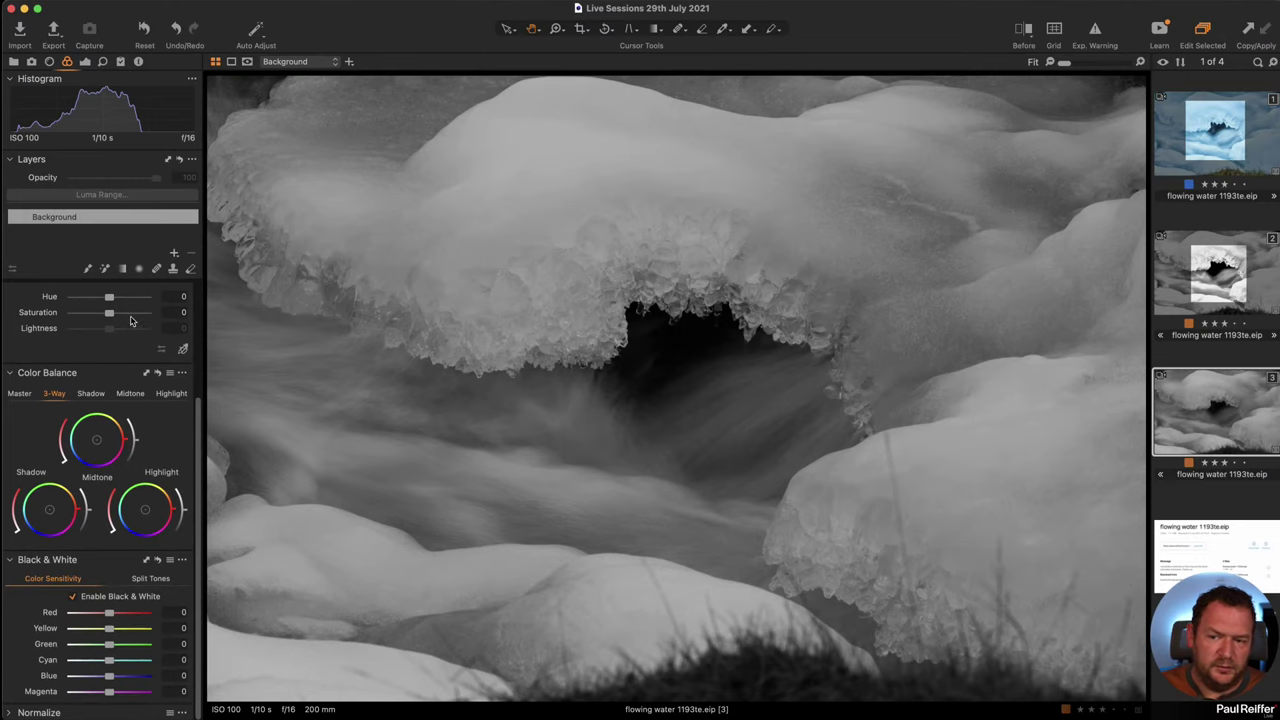
pyautogui.click(85, 62)
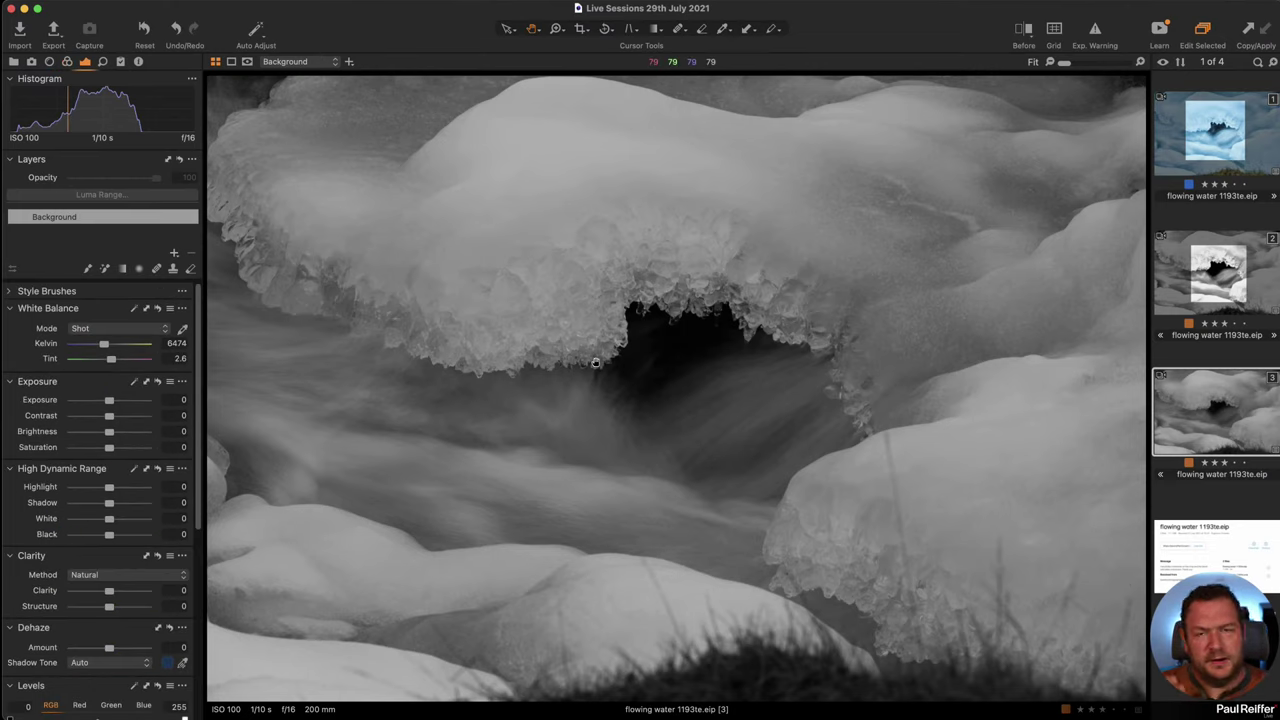
pyautogui.click(68, 62)
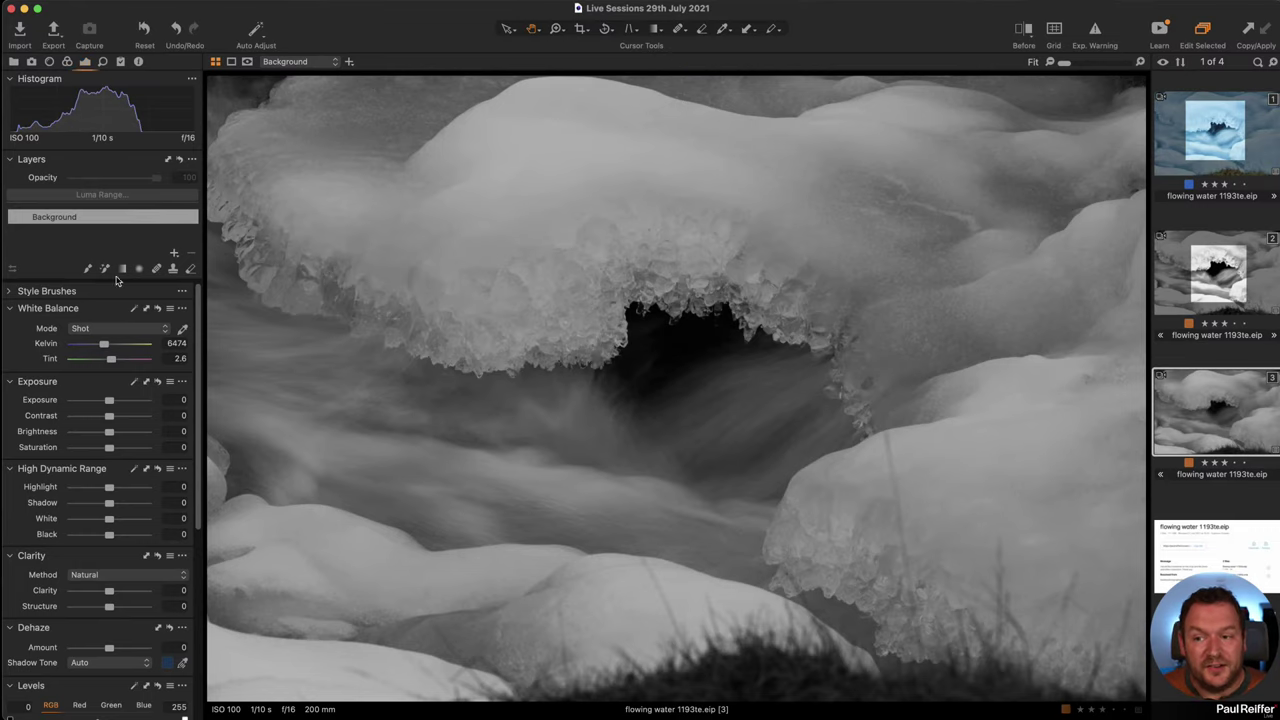
pyautogui.scroll(-1, 143, 541)
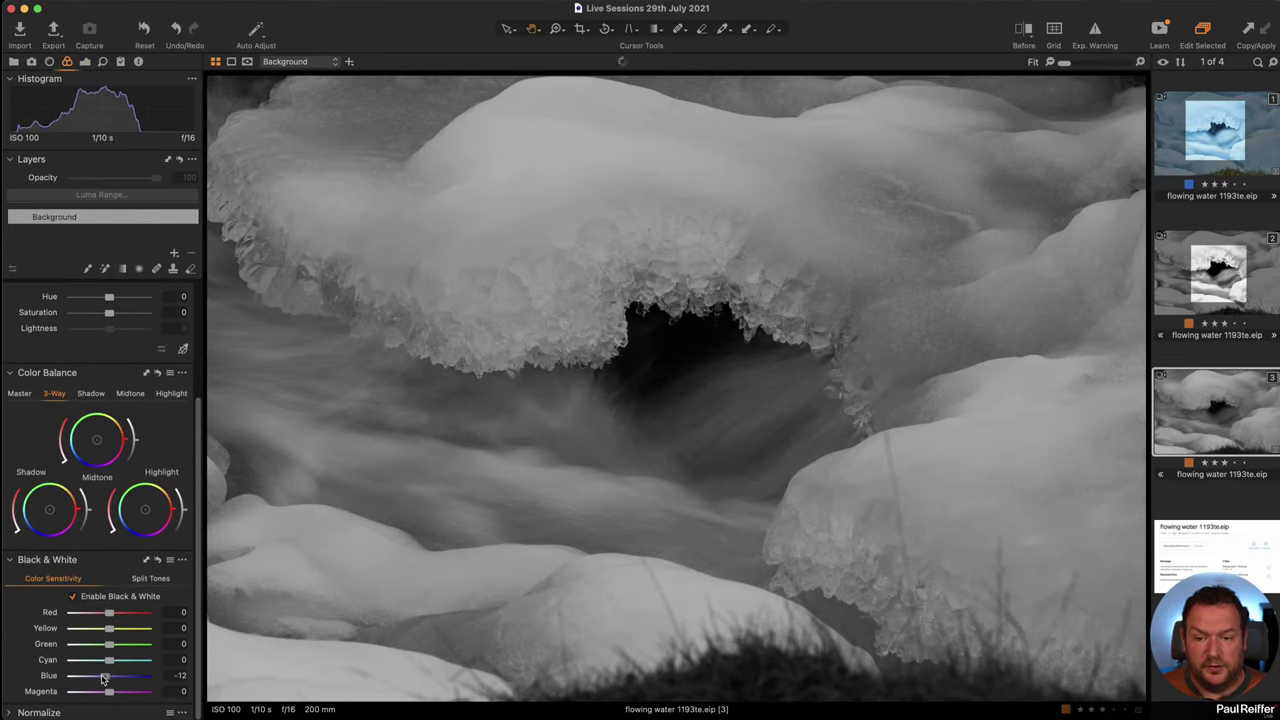
pyautogui.moveTo(108, 676)
pyautogui.mouseDown()
pyautogui.moveTo(82, 678)
pyautogui.moveTo(109, 677)
pyautogui.mouseUp()
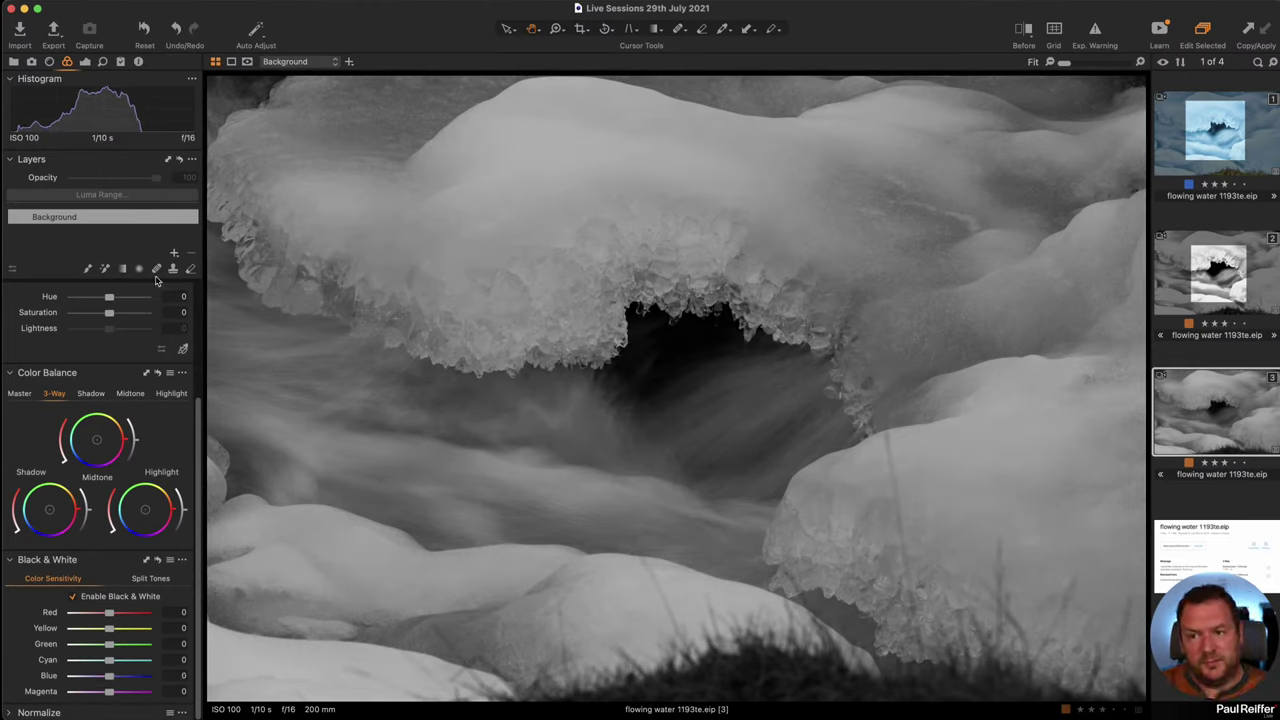
# - Compare the combined RGB curve with the Luma curve
pyautogui.click(86, 62)
pyautogui.scroll(-10, 60, 477)
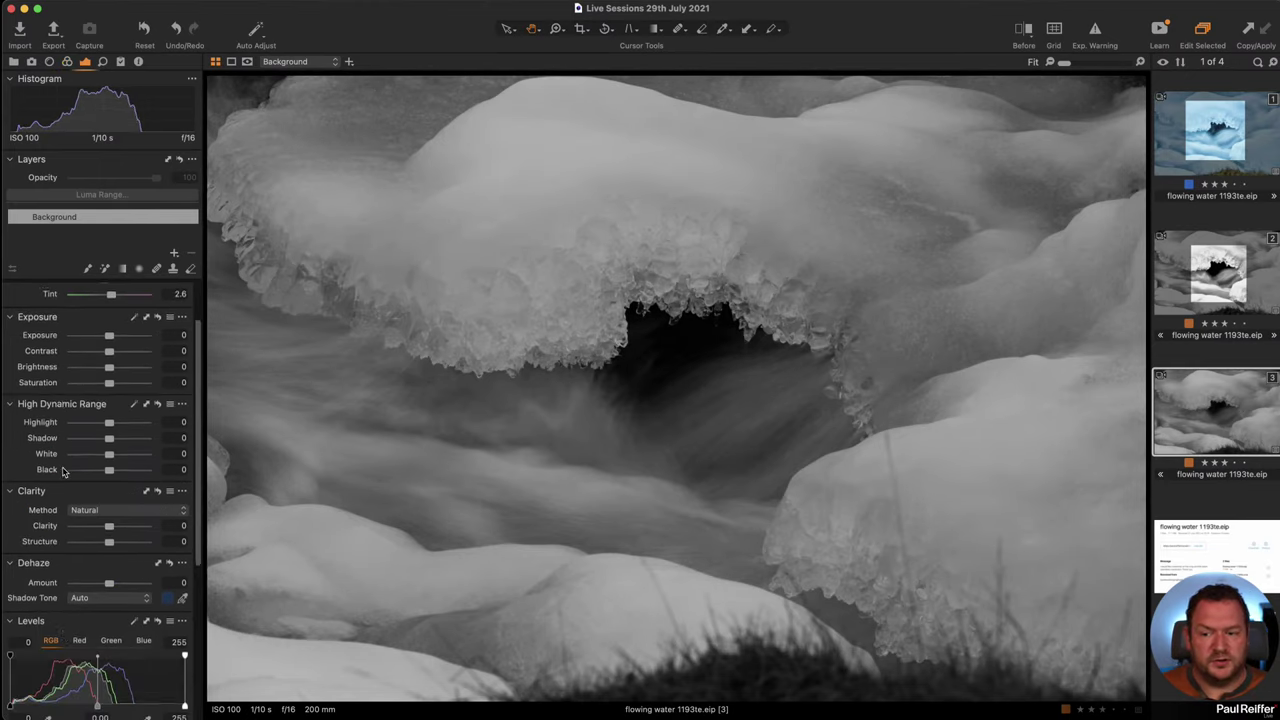
pyautogui.click(27, 490)
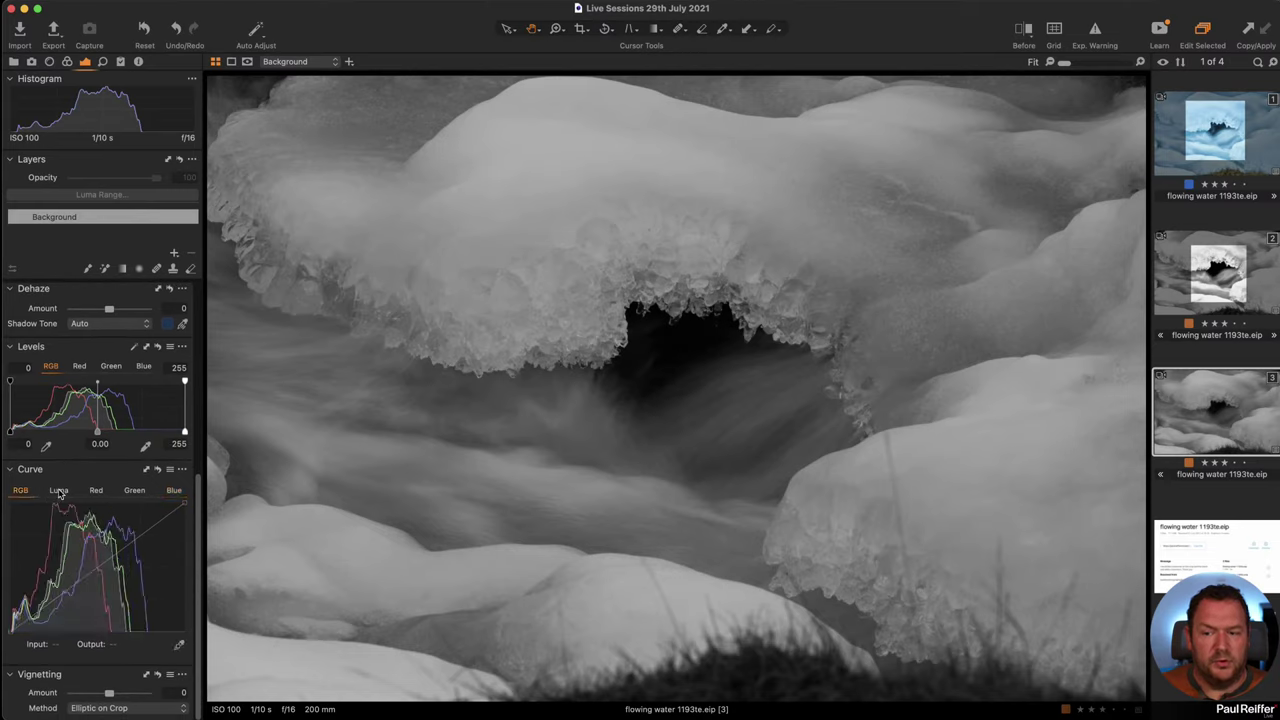
pyautogui.click(59, 490)
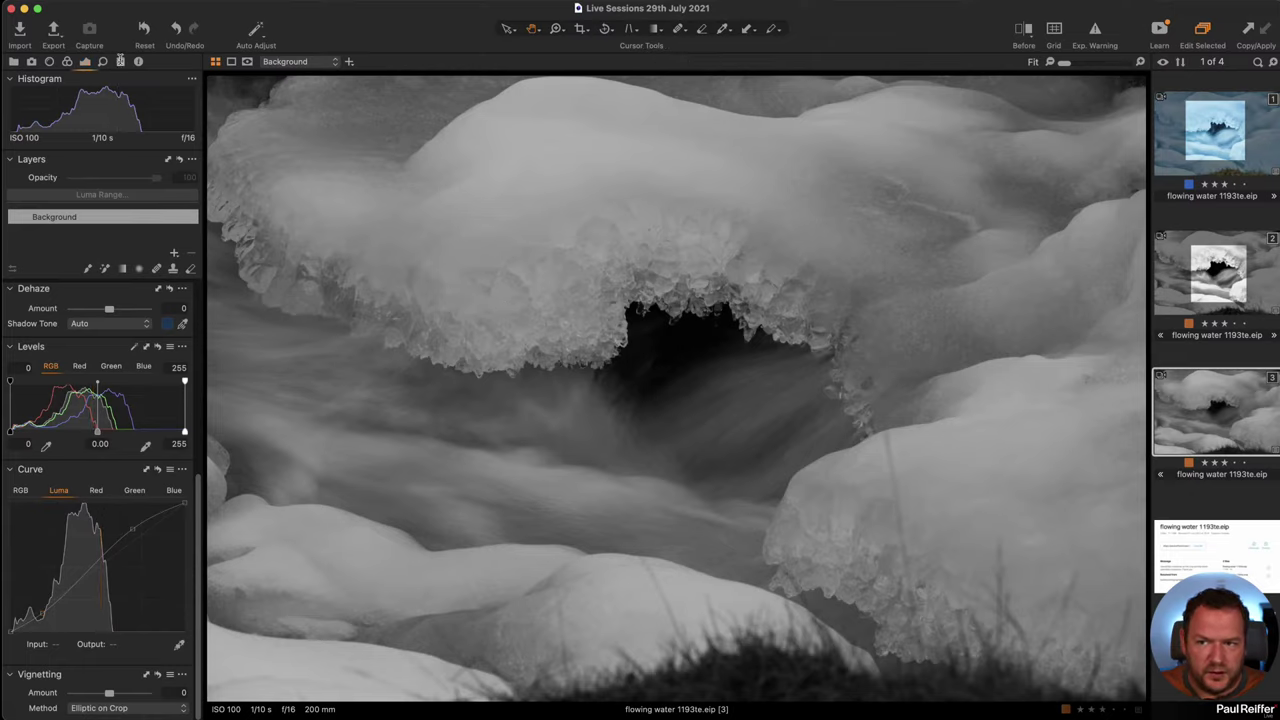
pyautogui.click(120, 61)
# - Reapply B&W Contrast and lower the Levels white point to 206, comparing against variant 2
pyautogui.click(99, 211)
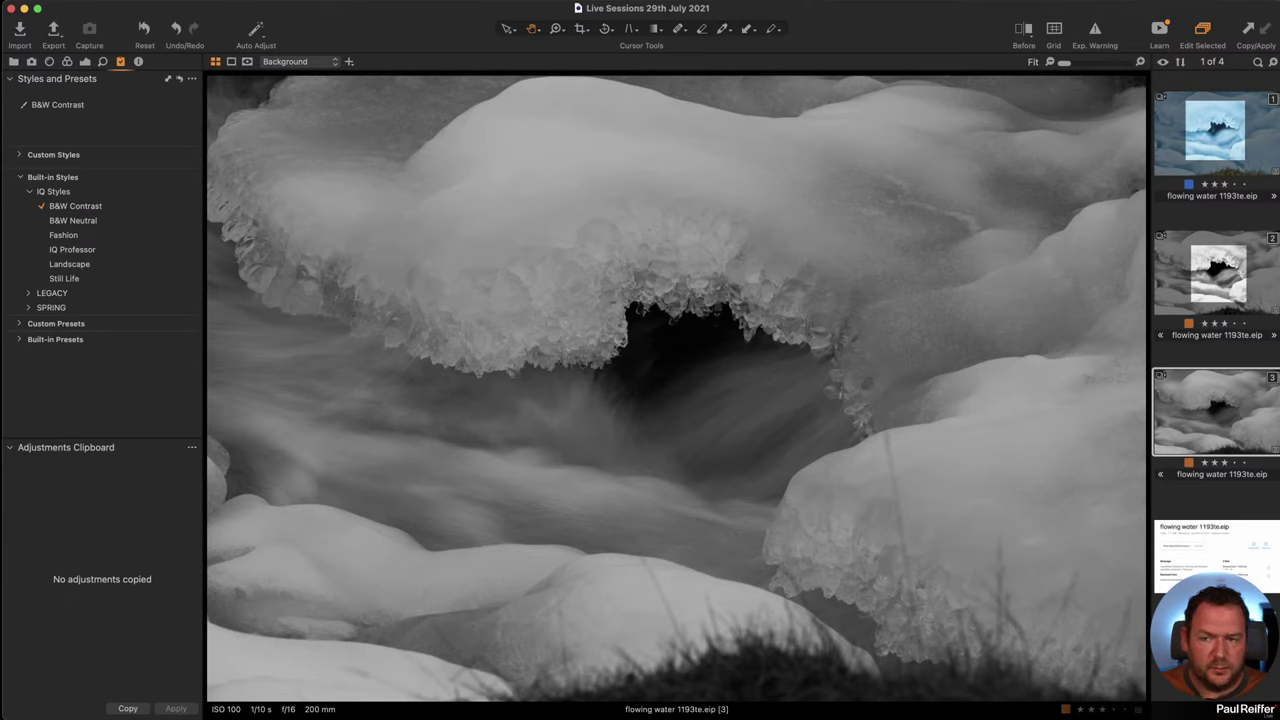
pyautogui.click(84, 62)
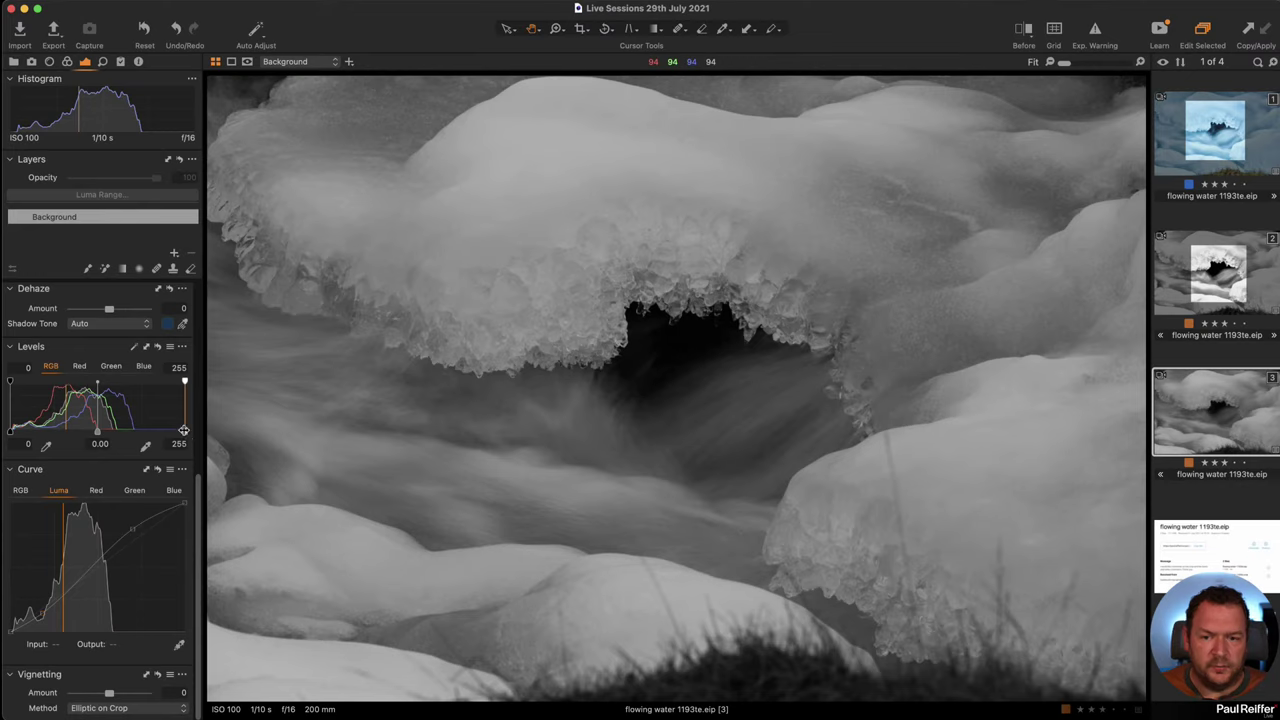
pyautogui.moveTo(184, 430); pyautogui.dragTo(150, 435)
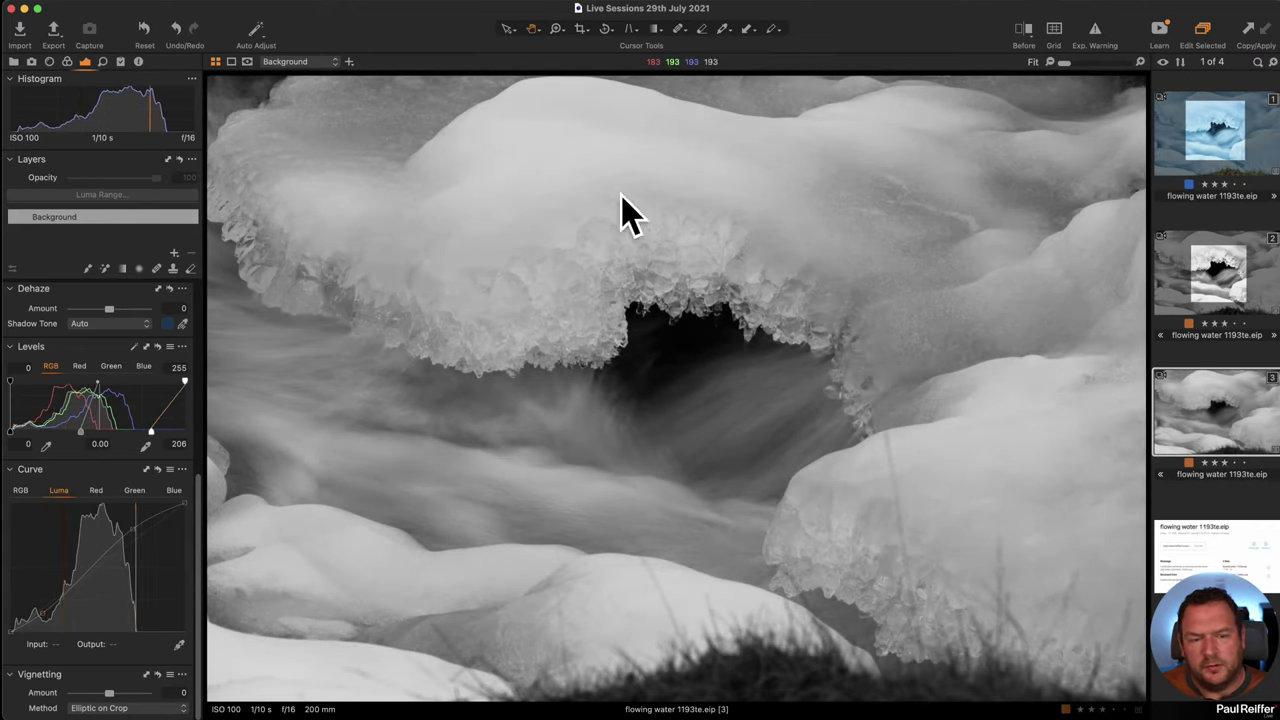
pyautogui.click(1218, 265)
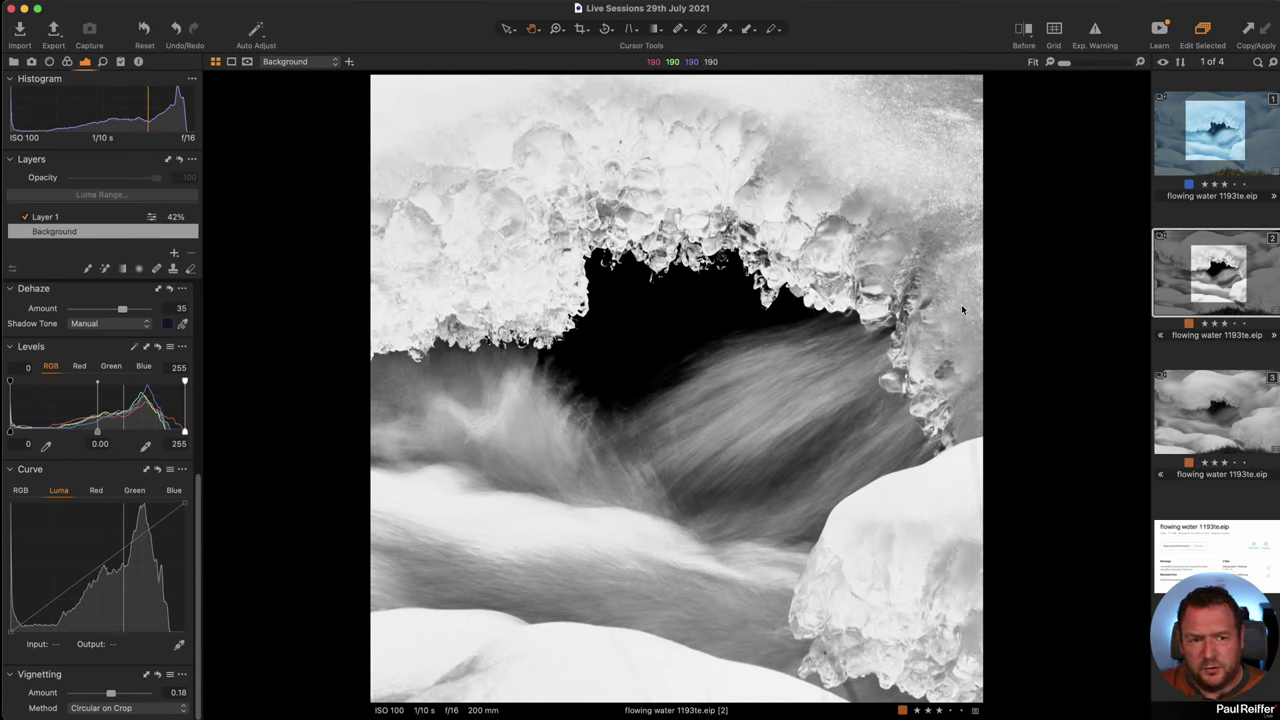
pyautogui.press('Down')
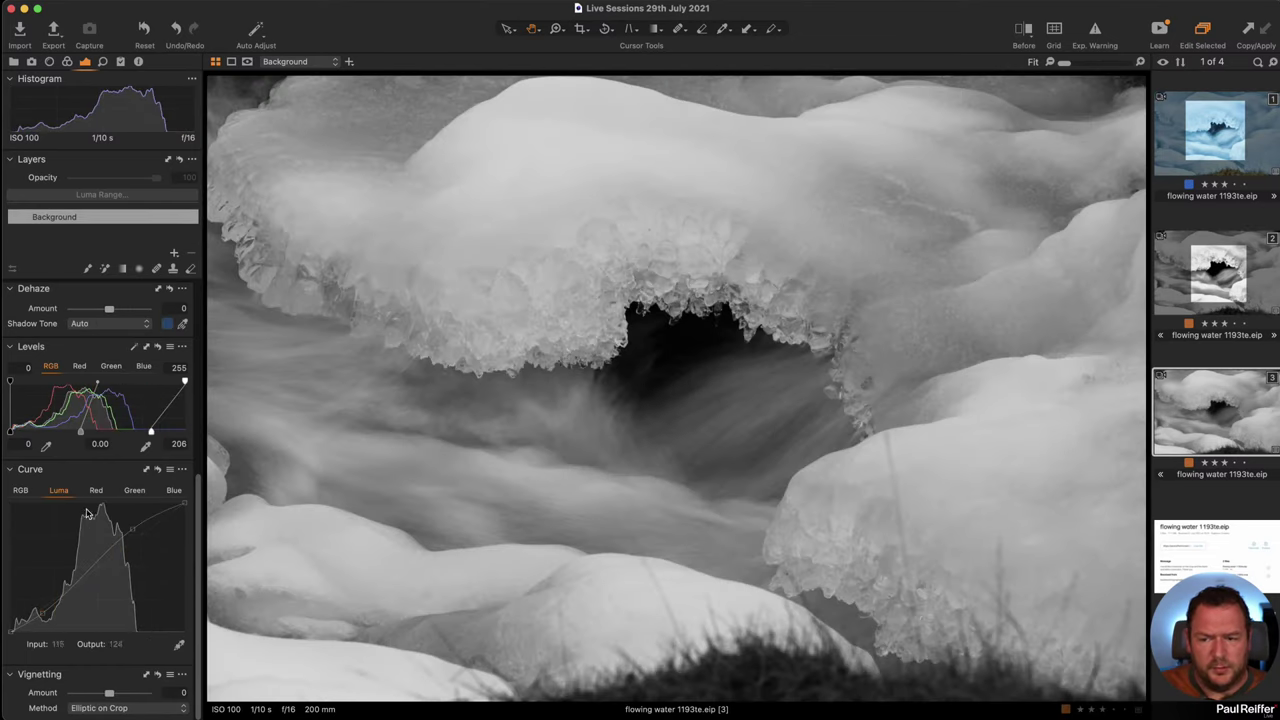
# - Set Exposure Brightness to 5
pyautogui.scroll(5, 88, 440)
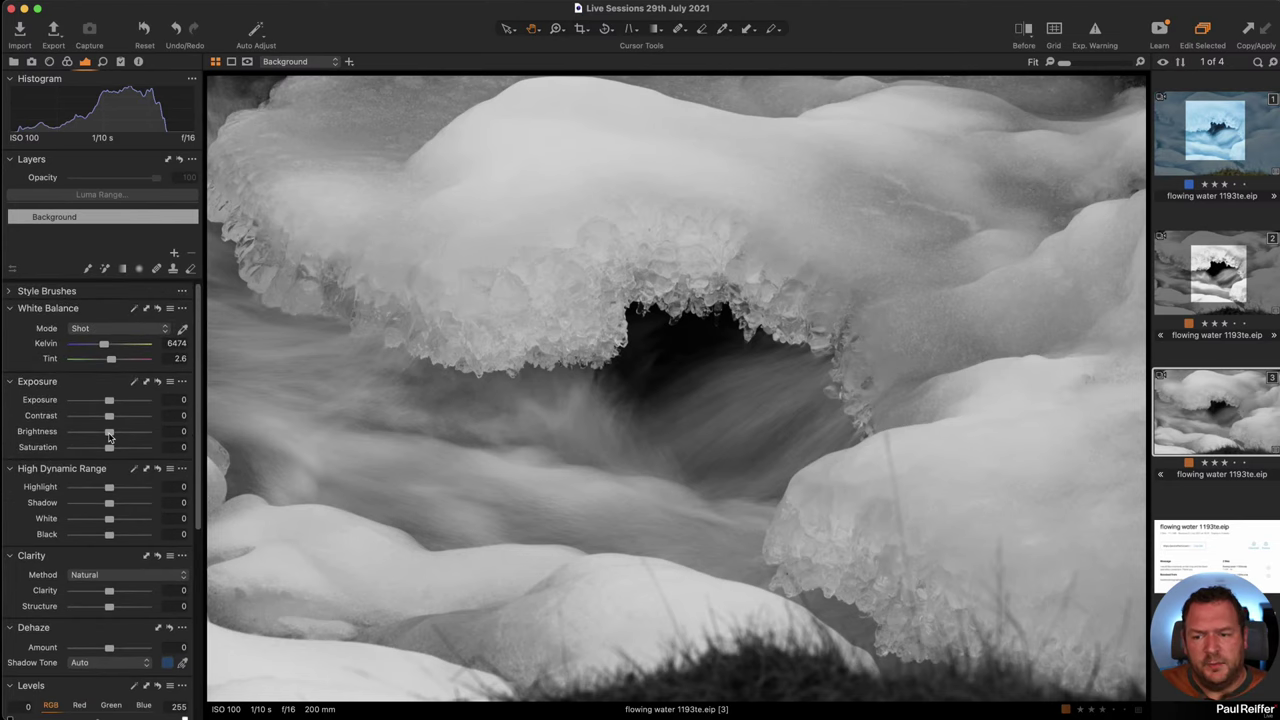
pyautogui.moveTo(109, 432); pyautogui.dragTo(115, 436)
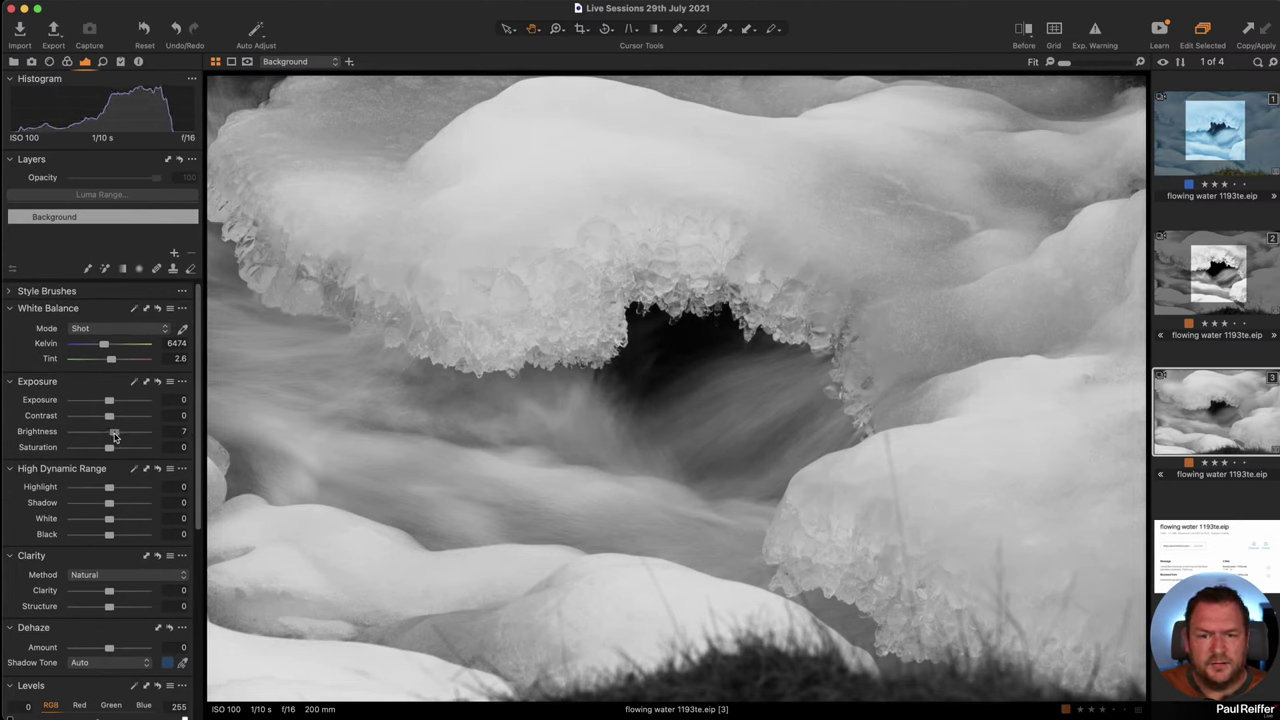
pyautogui.moveTo(115, 436); pyautogui.dragTo(113, 434)
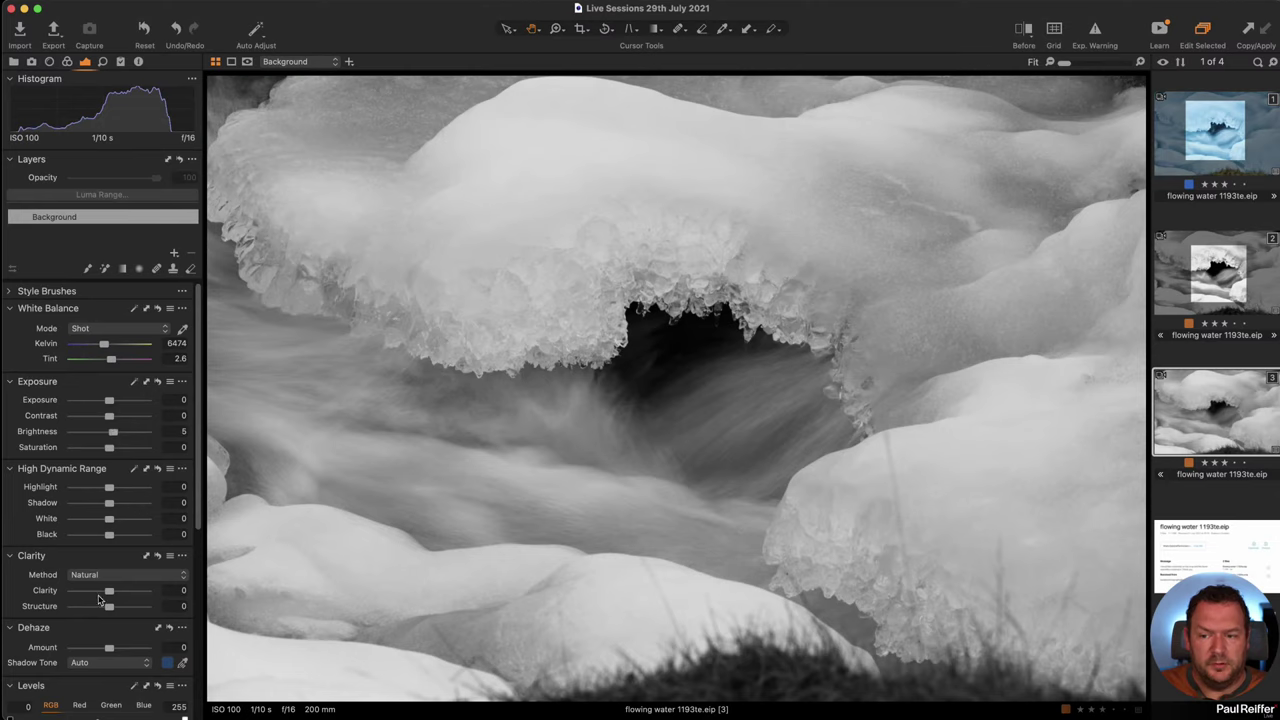
# - Set Clarity to 29 and Structure to 28, checking the icicles at 100%
pyautogui.moveTo(110, 591); pyautogui.dragTo(124, 591)
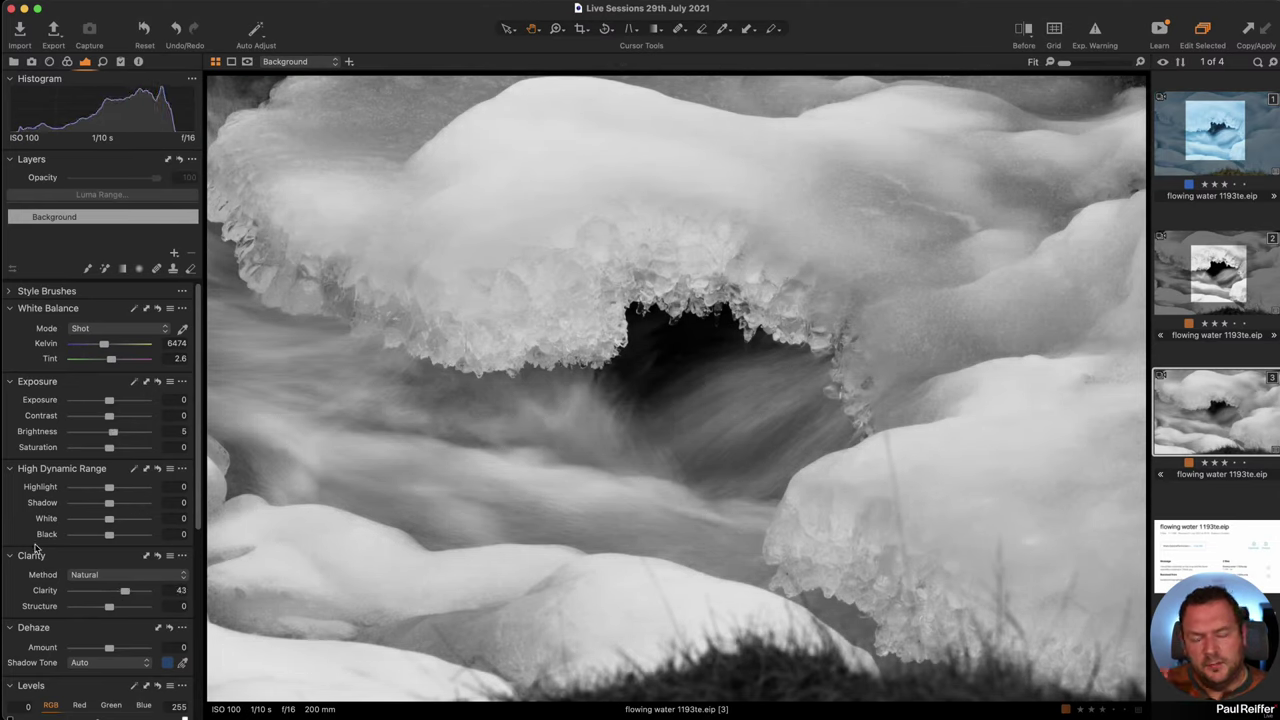
pyautogui.moveTo(126, 596); pyautogui.dragTo(198, 617)
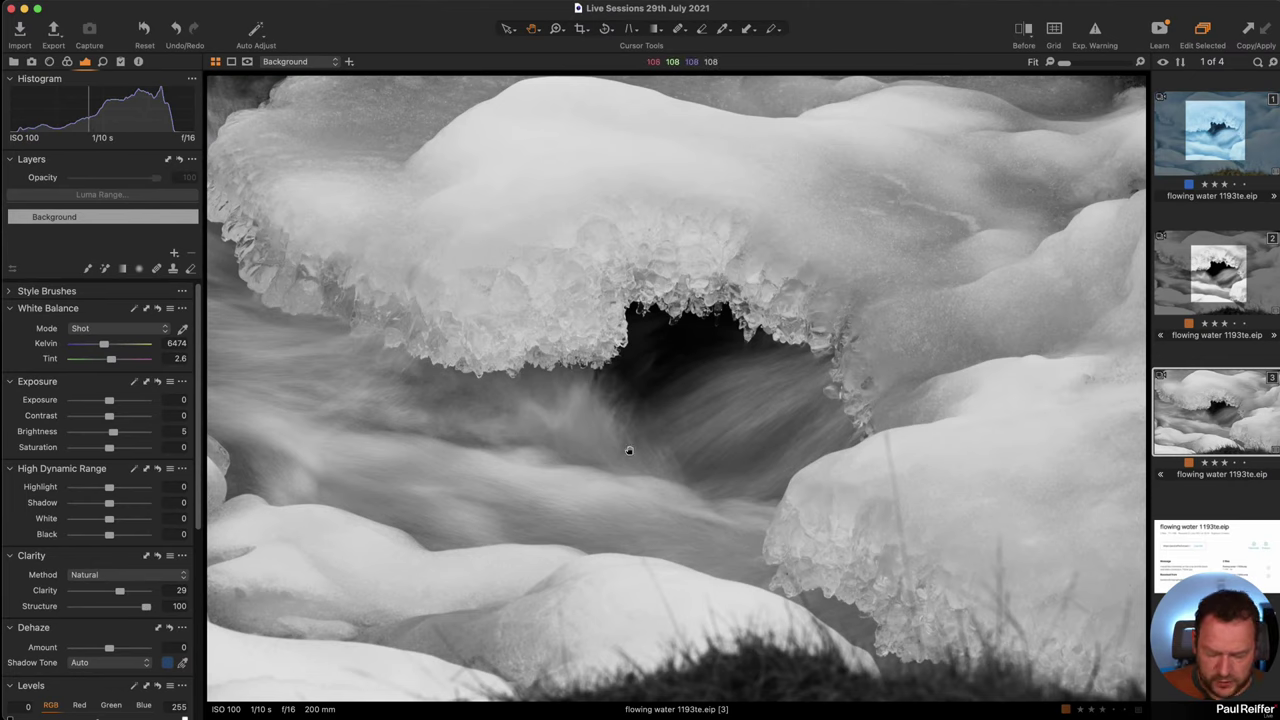
pyautogui.click(733, 275)
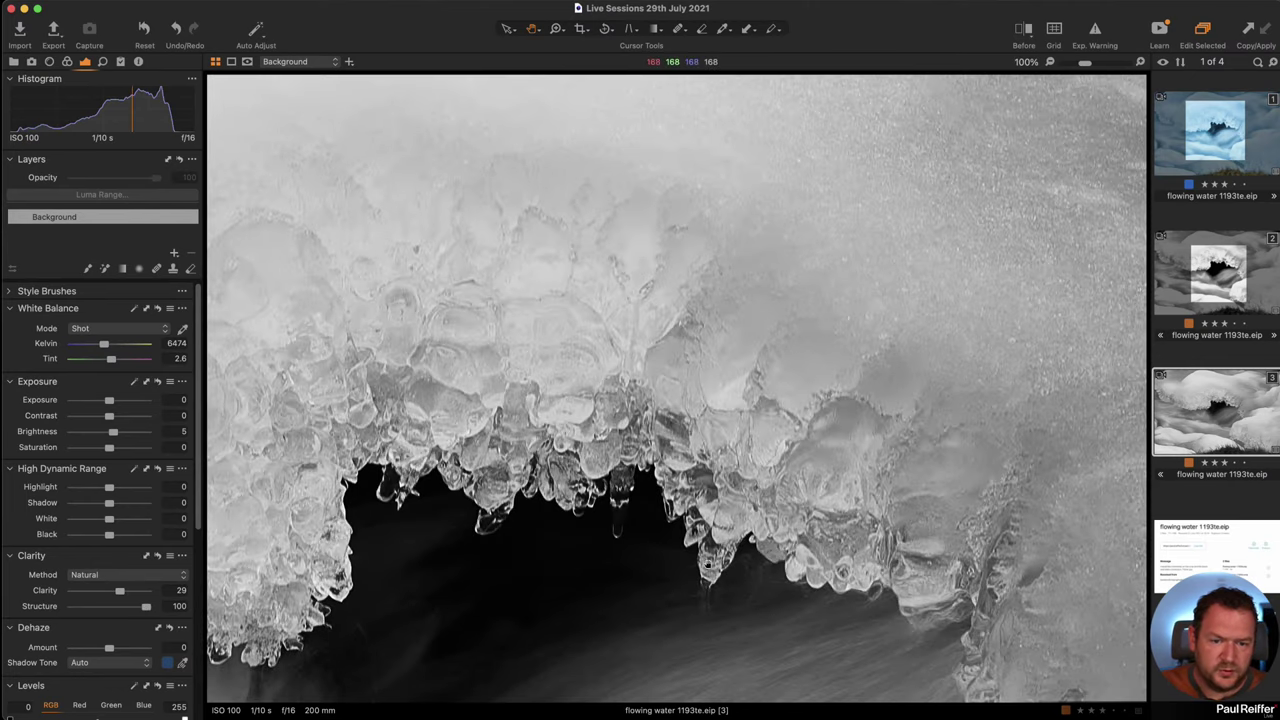
pyautogui.moveTo(140, 617); pyautogui.dragTo(119, 614)
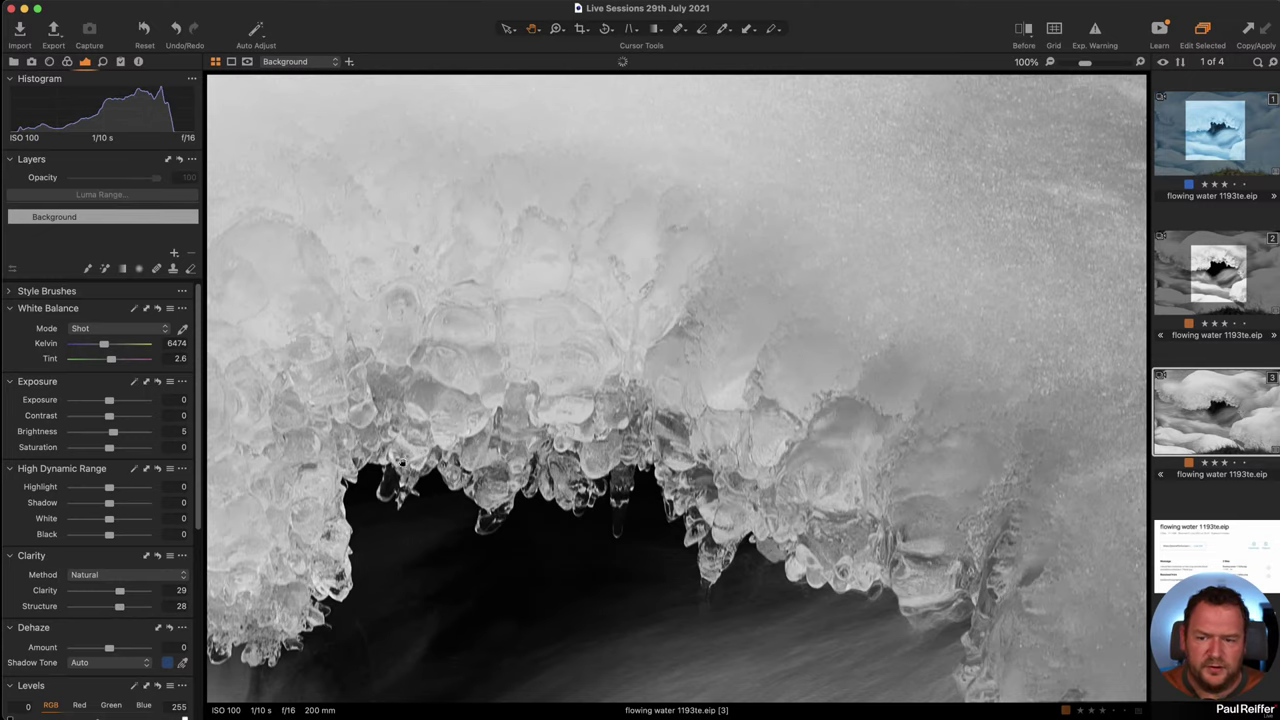
pyautogui.click(768, 352)
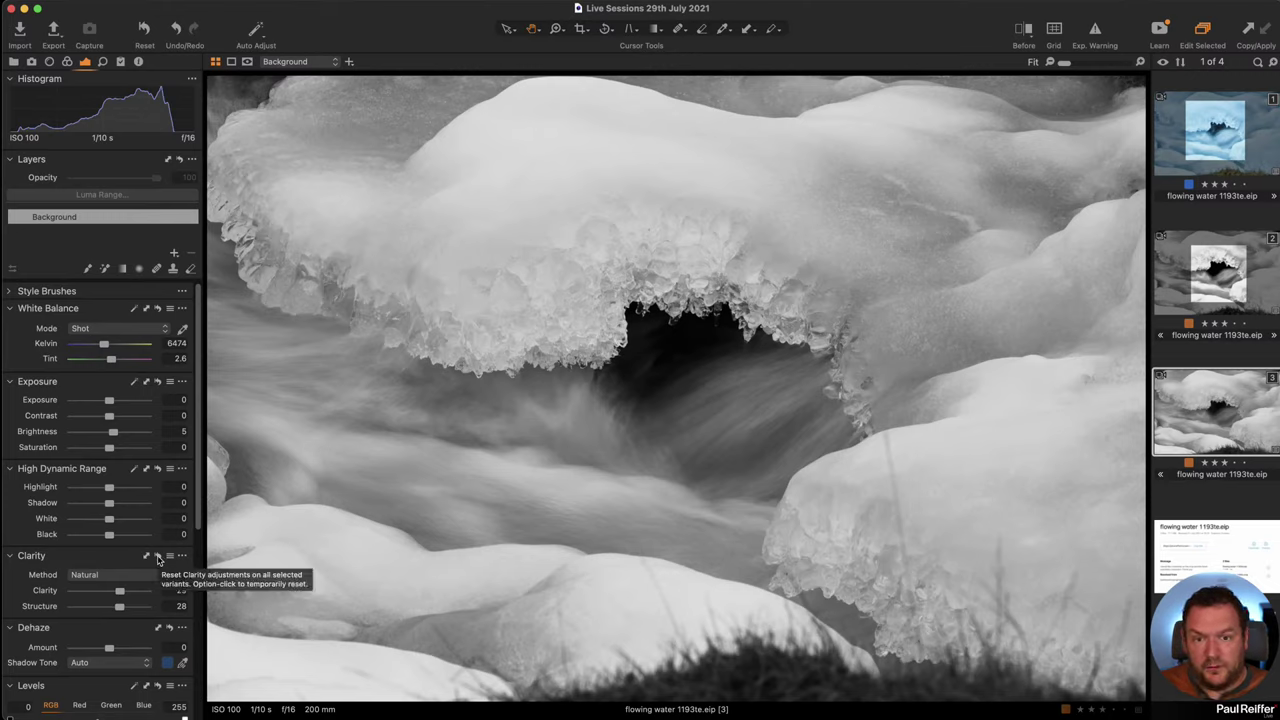
pyautogui.click(157, 556)
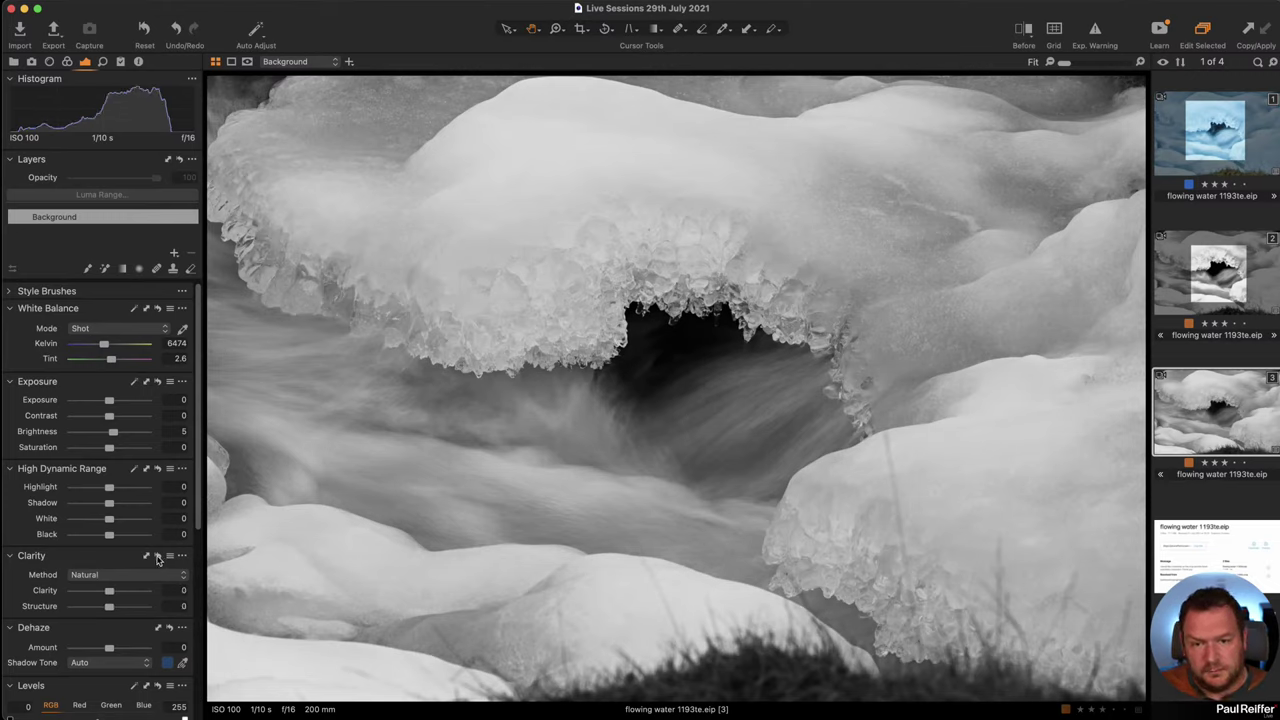
pyautogui.moveTo(157, 560); pyautogui.dragTo(157, 560)
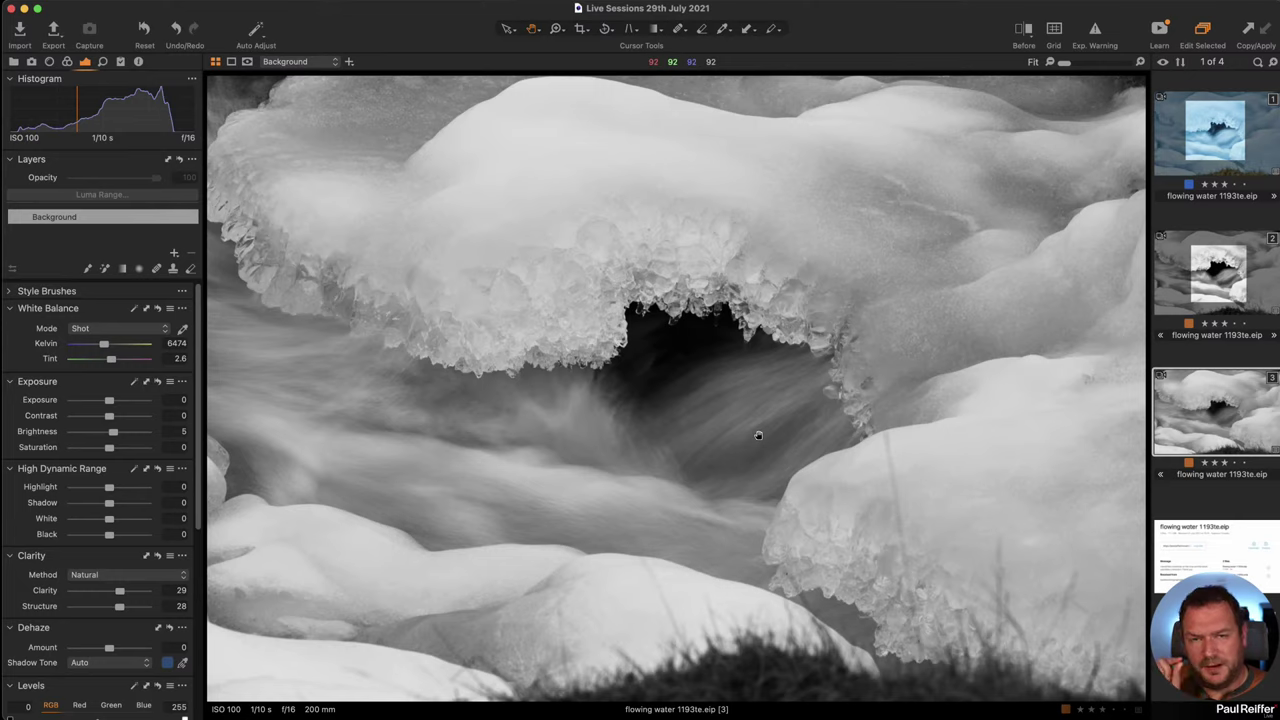
pyautogui.click(120, 62)
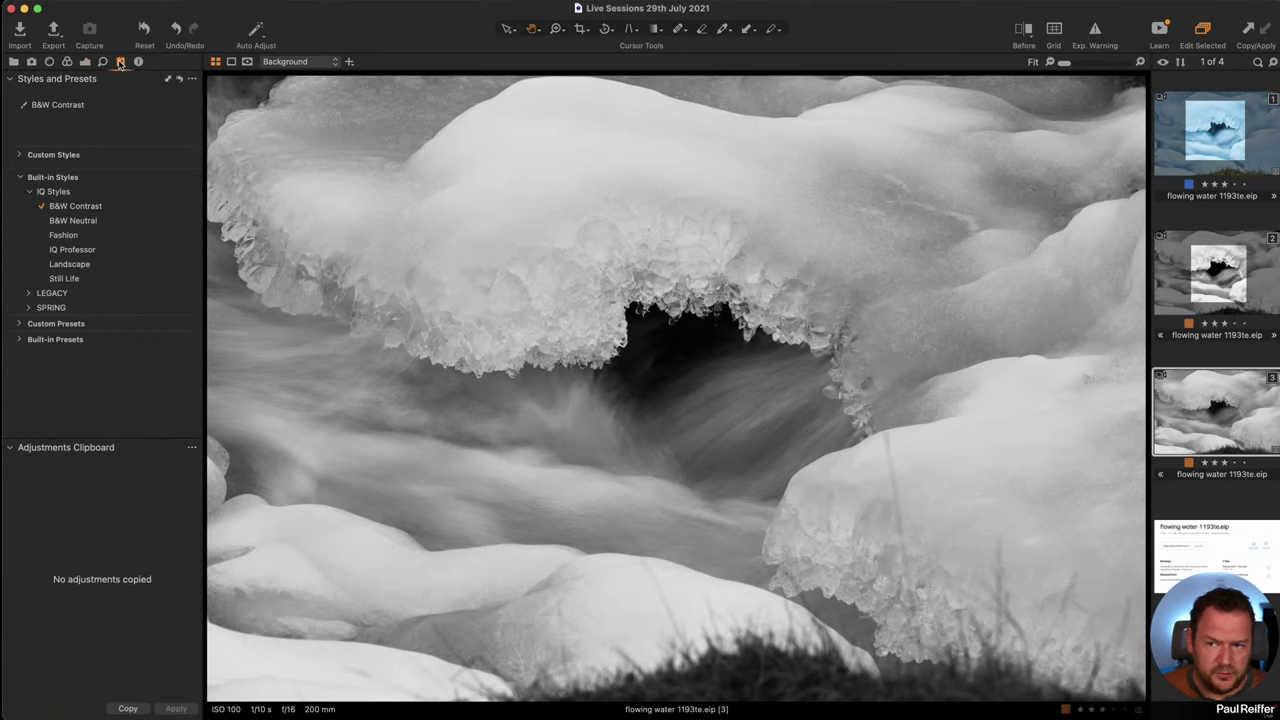
pyautogui.click(120, 205)
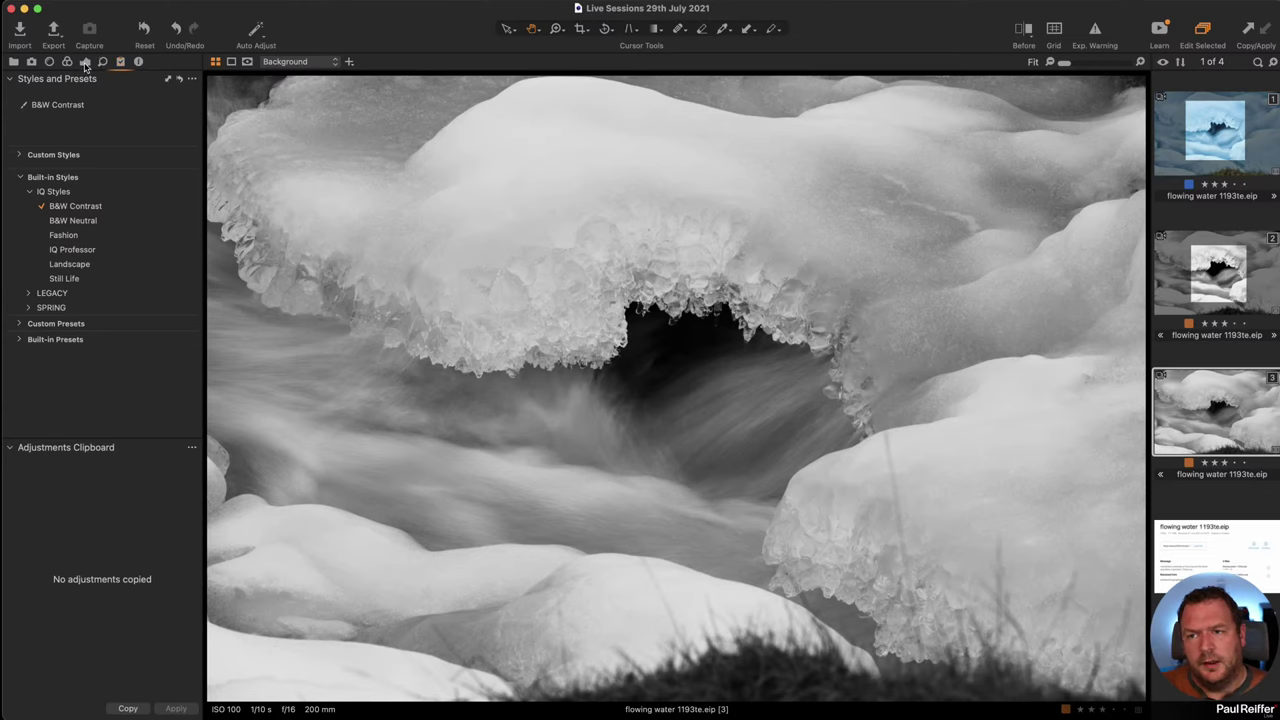
pyautogui.click(85, 62)
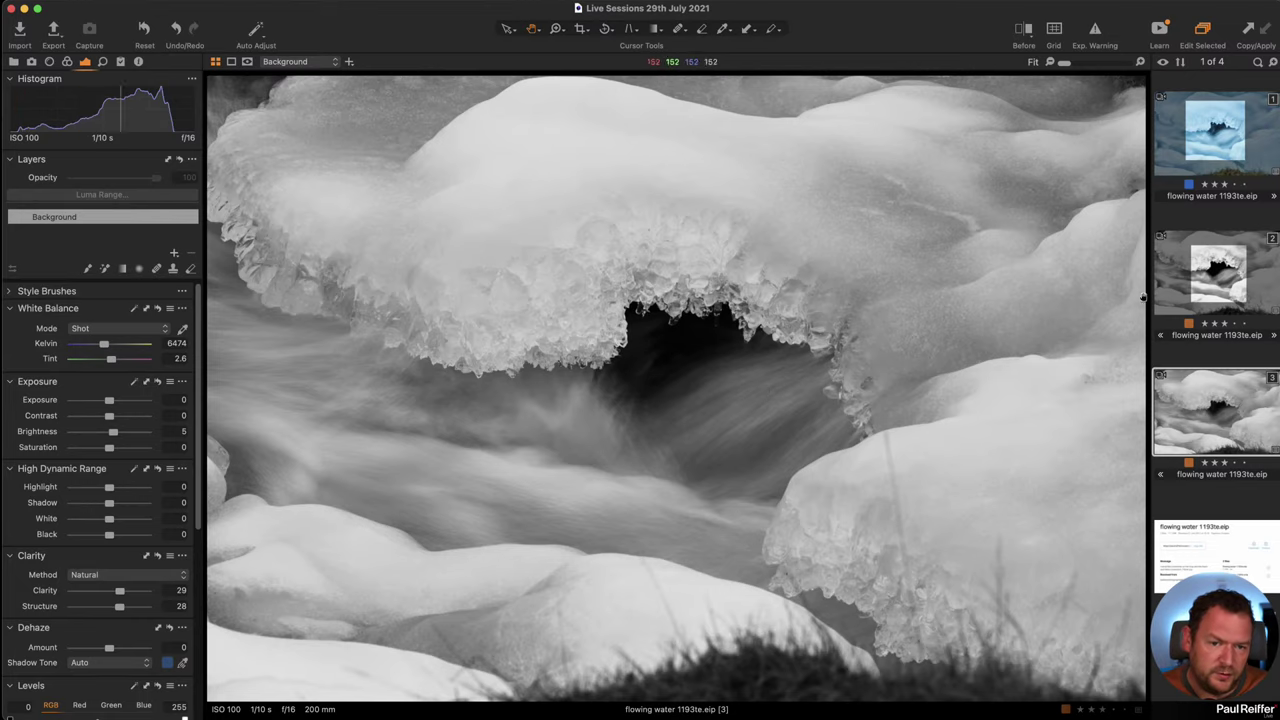
pyautogui.click(1265, 280)
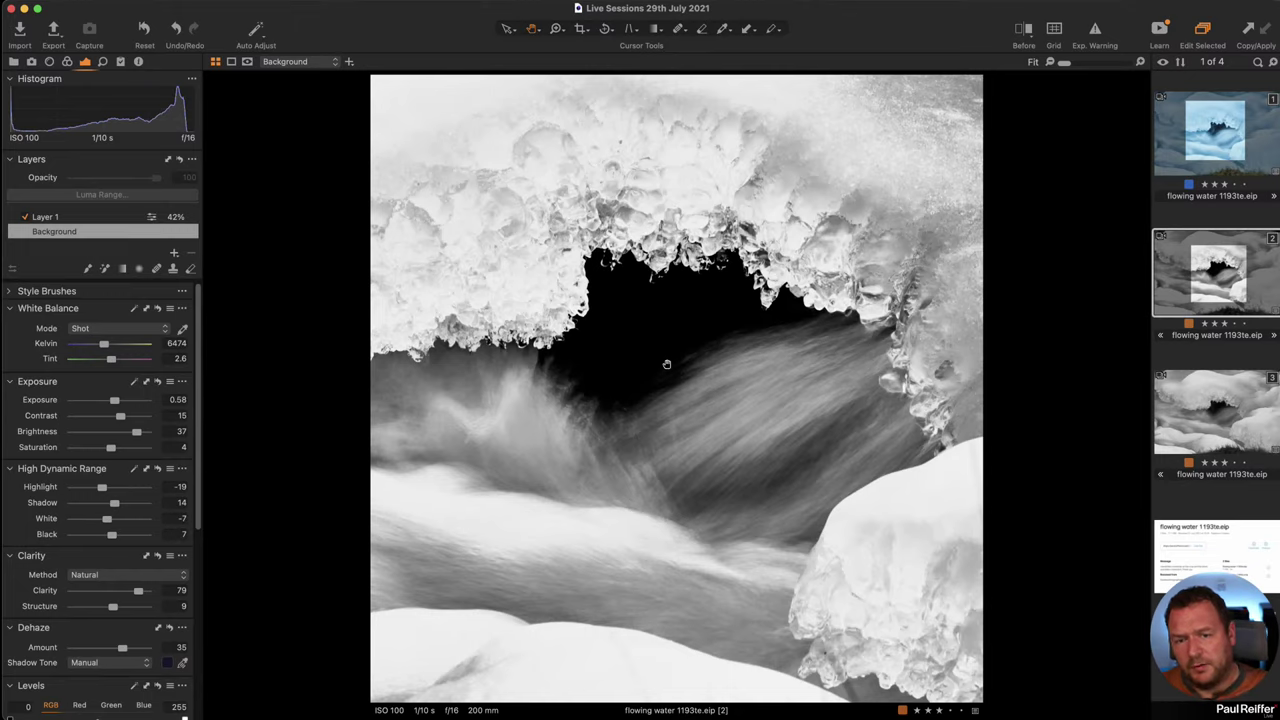
pyautogui.click(1230, 410)
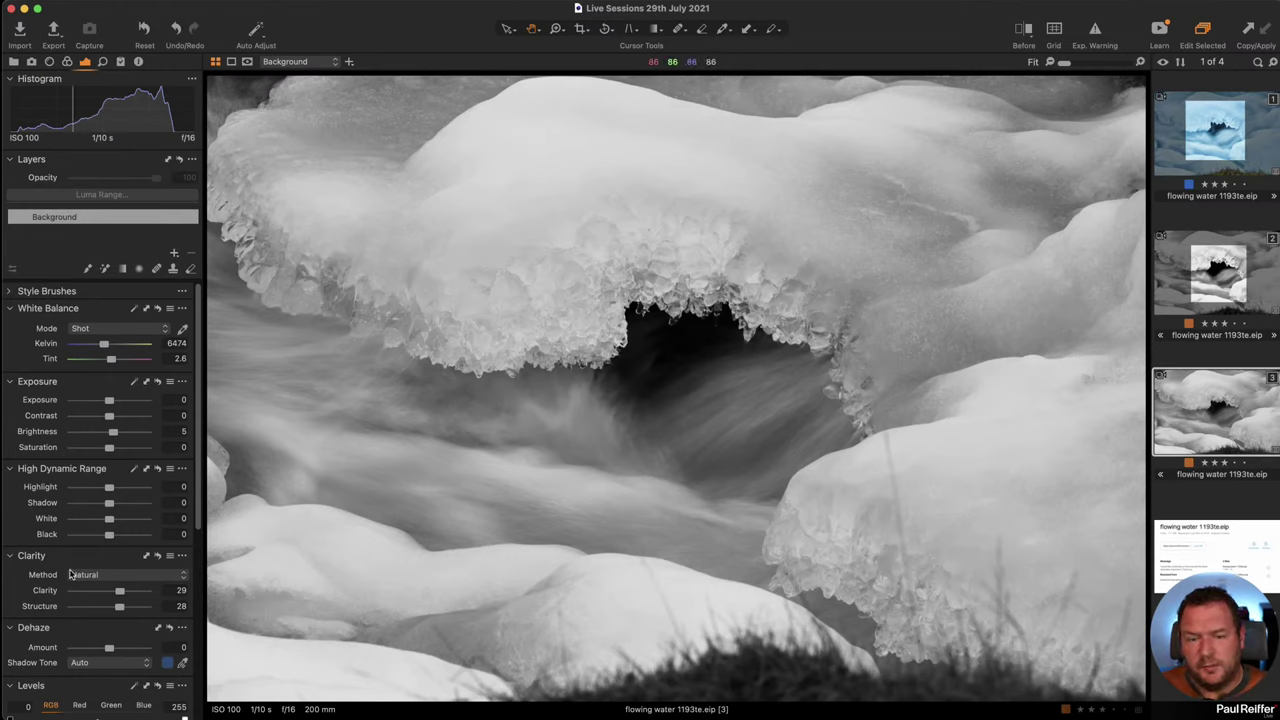
pyautogui.scroll(-4, 120, 534)
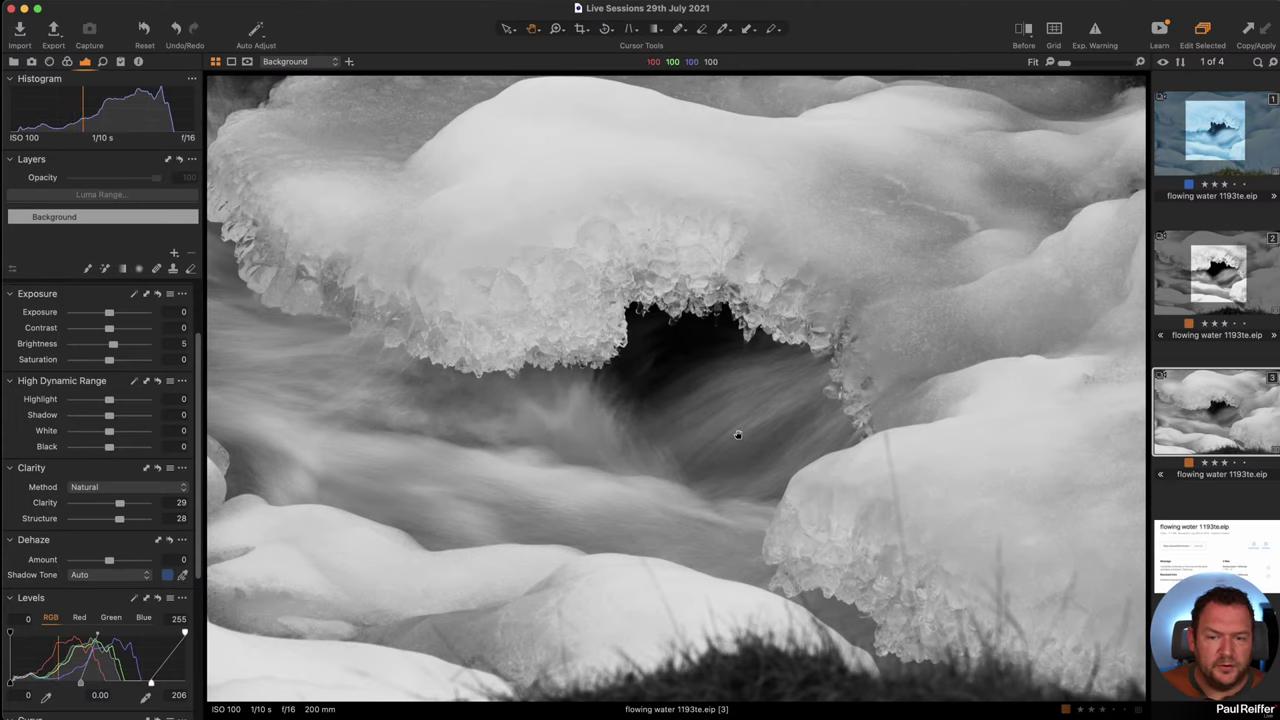
pyautogui.moveTo(554, 394); pyautogui.dragTo(554, 394)
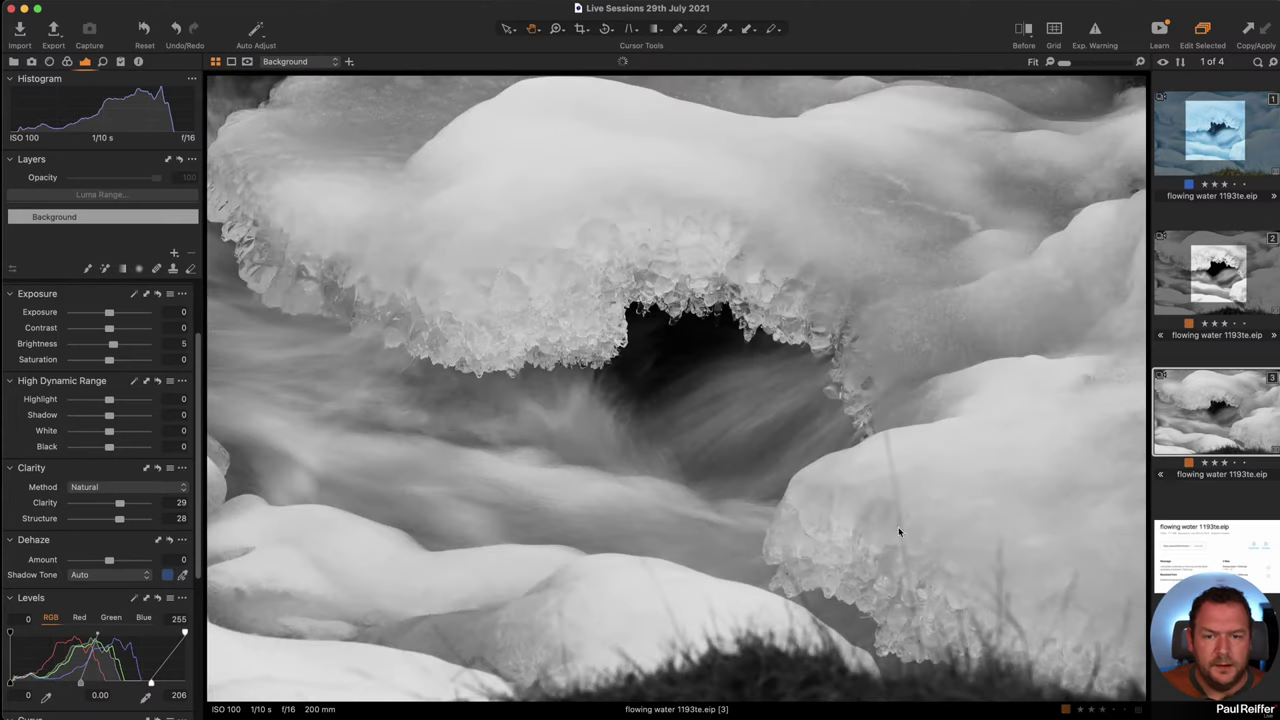
pyautogui.click(1213, 268)
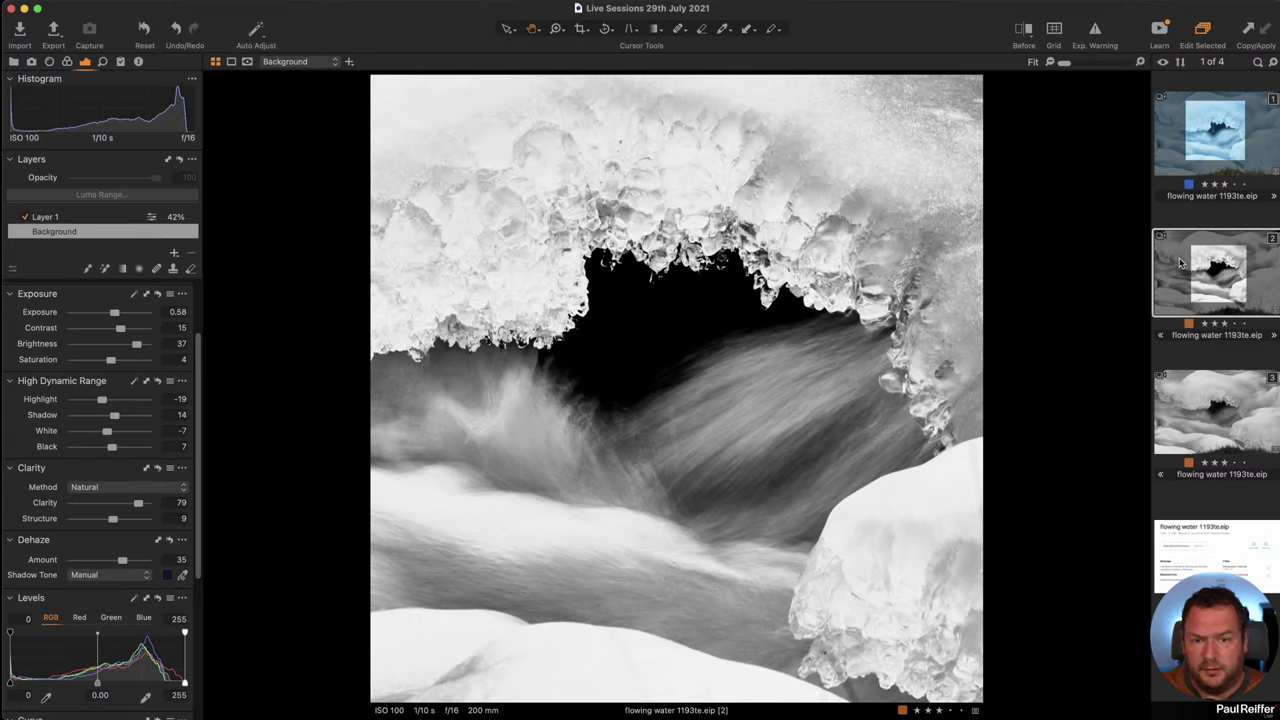
pyautogui.click(1244, 422)
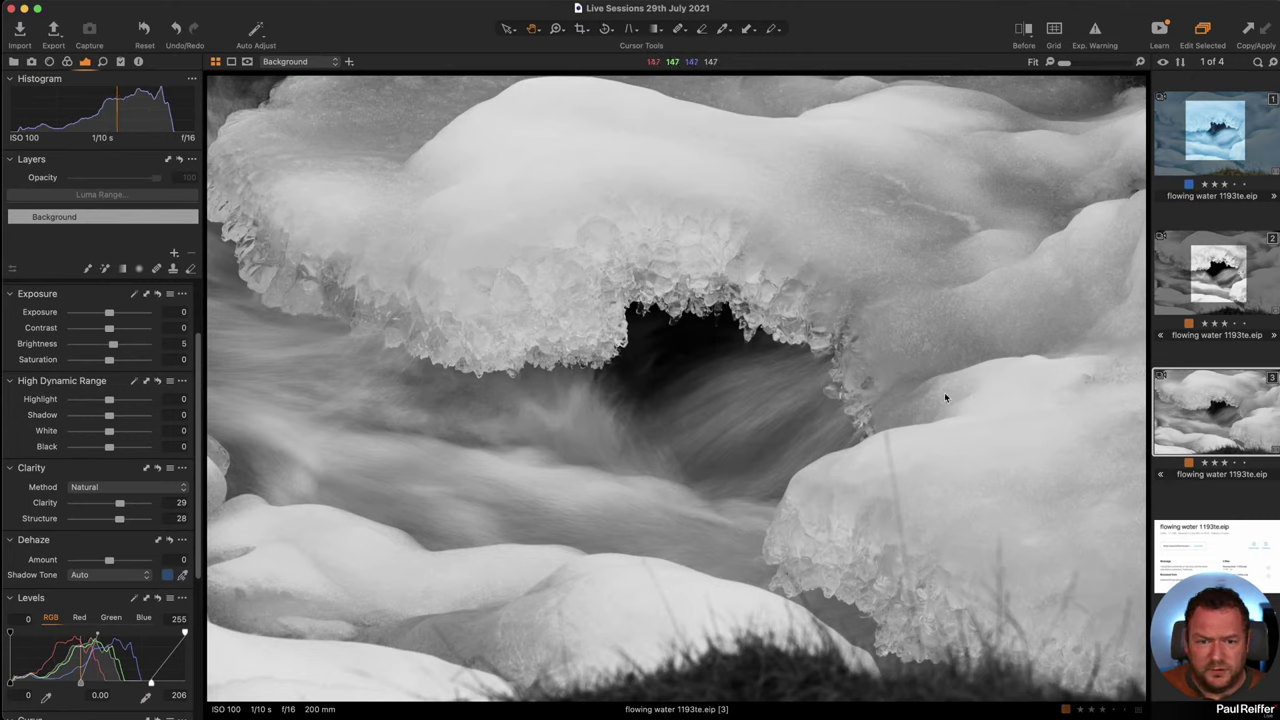
# - Try a 1x2 crop positioned around the ice overhang
pyautogui.click(579, 29)
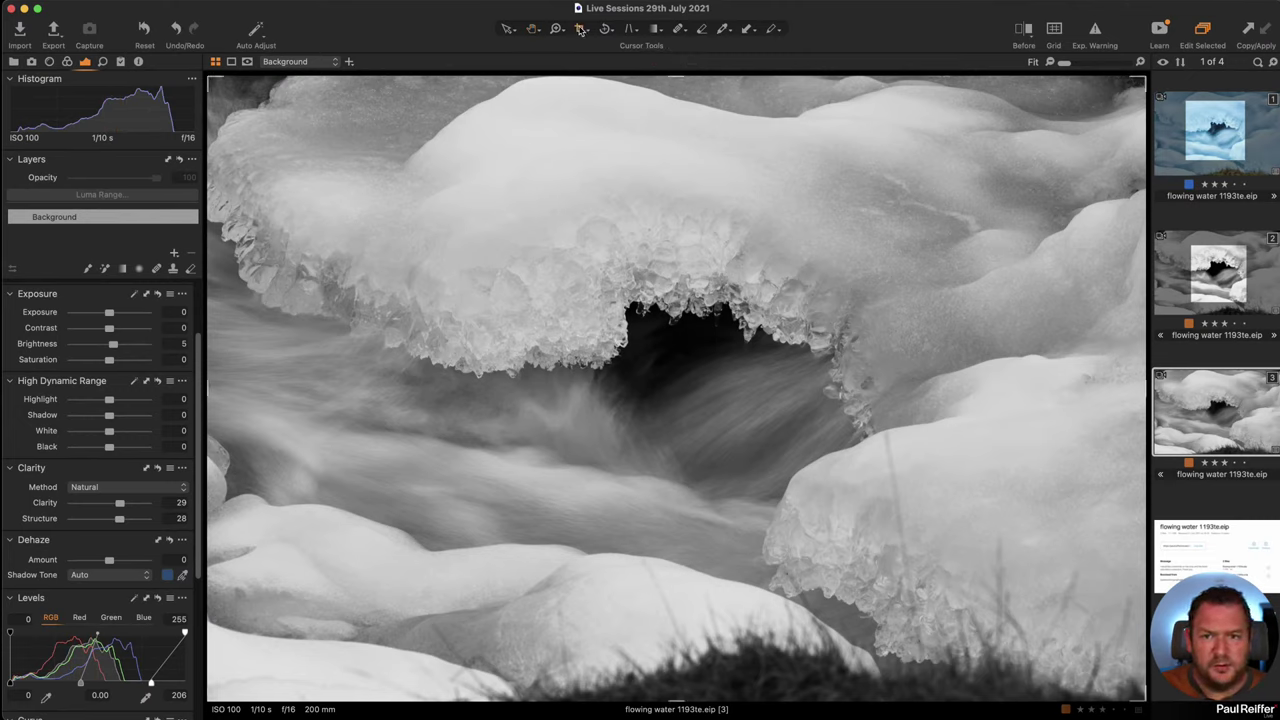
pyautogui.click(580, 30)
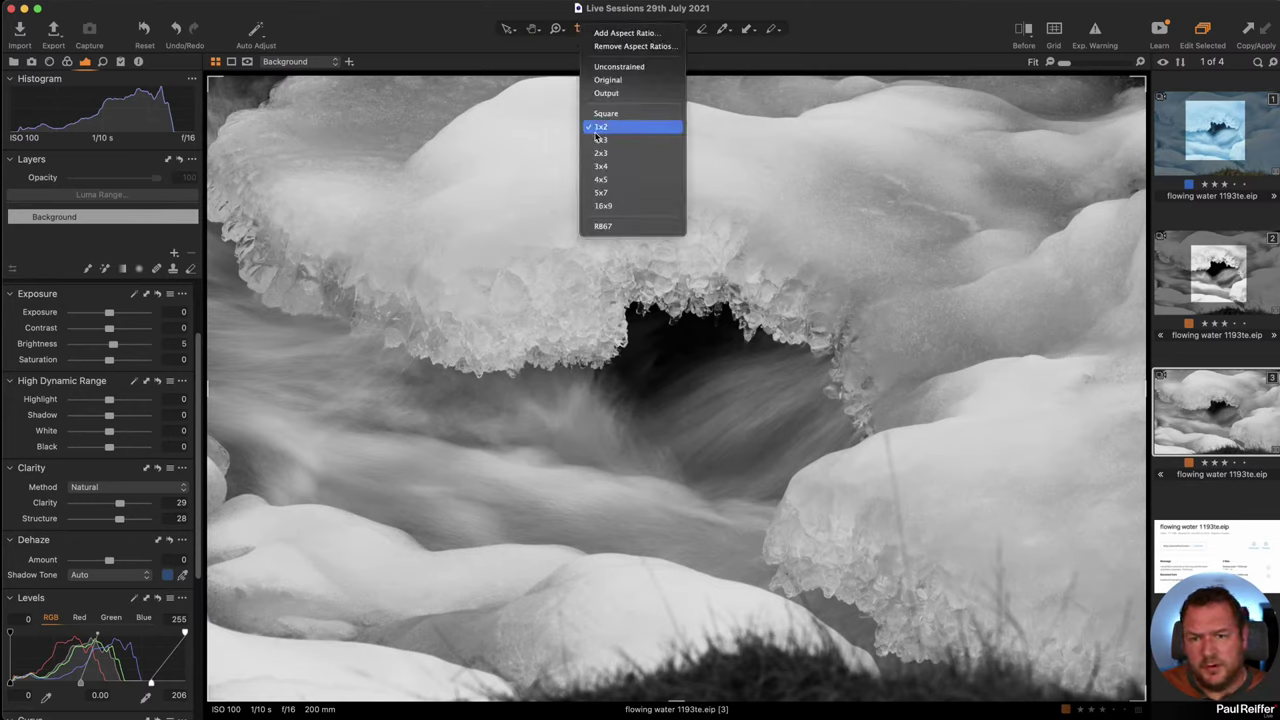
pyautogui.click(657, 126)
pyautogui.moveTo(1143, 83); pyautogui.dragTo(1051, 233)
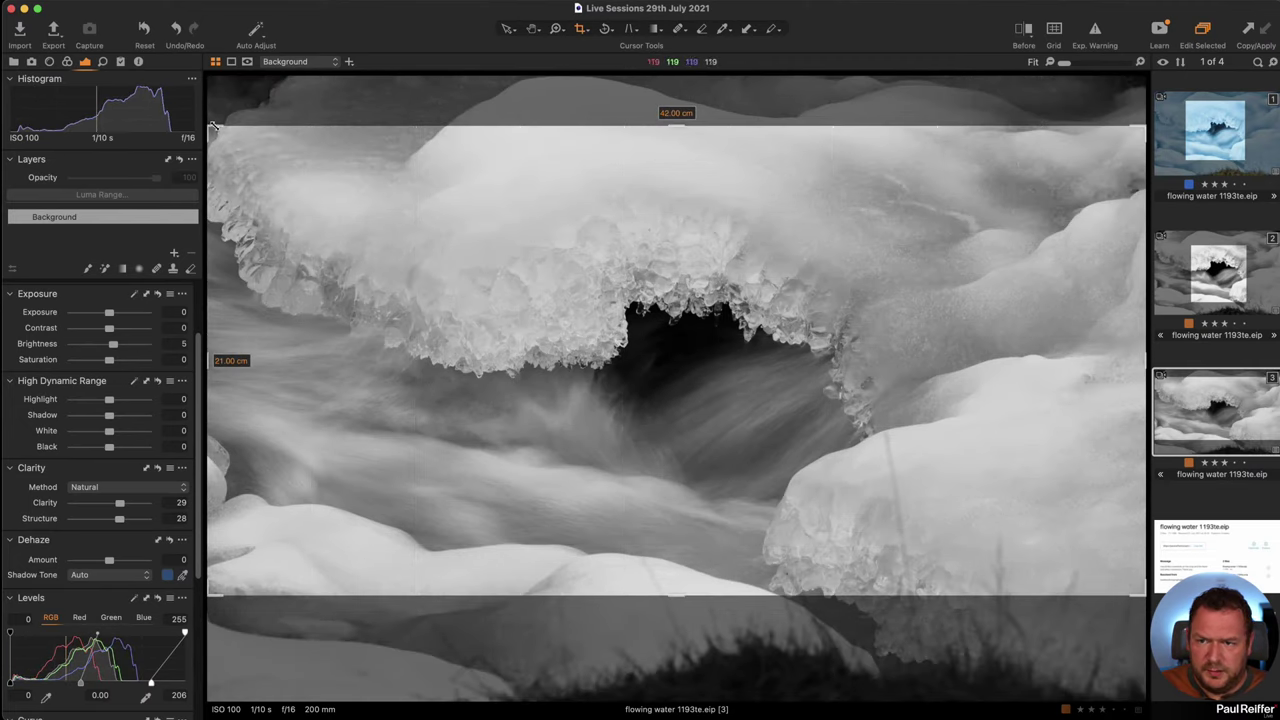
pyautogui.moveTo(209, 127); pyautogui.dragTo(385, 185)
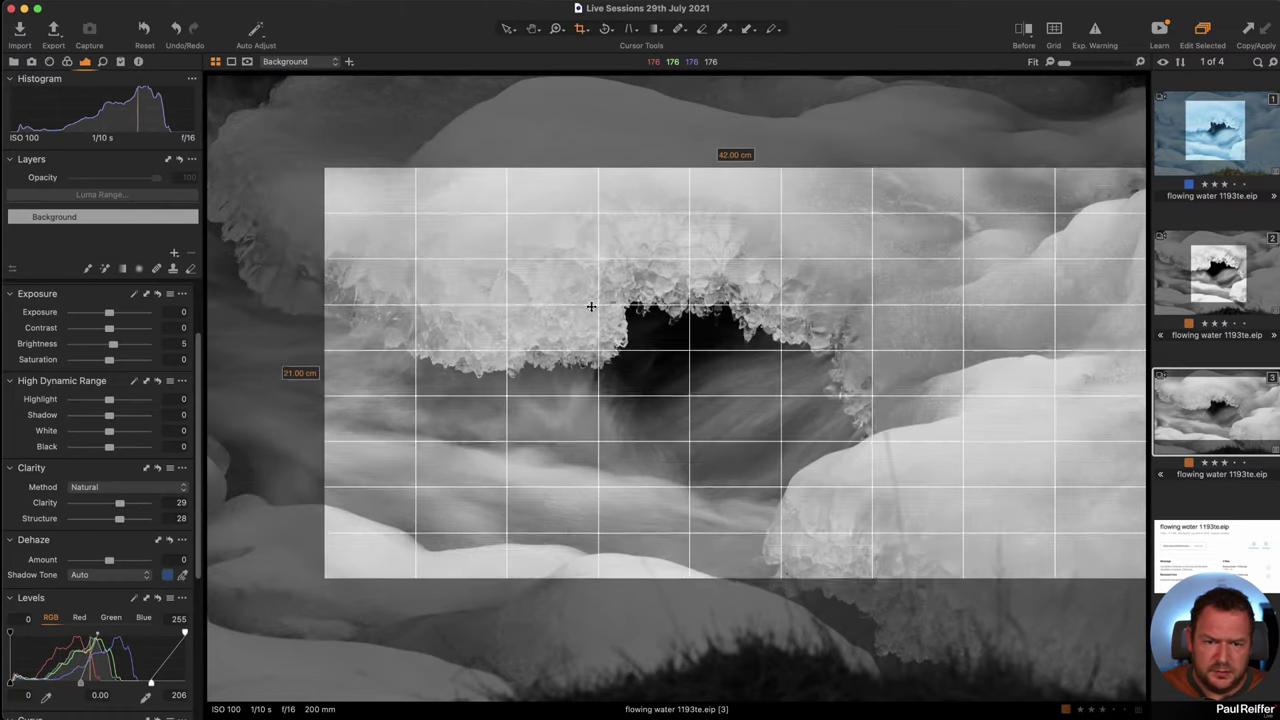
pyautogui.moveTo(636, 326)
pyautogui.mouseDown()
pyautogui.moveTo(637, 269)
pyautogui.moveTo(637, 301)
pyautogui.mouseUp()
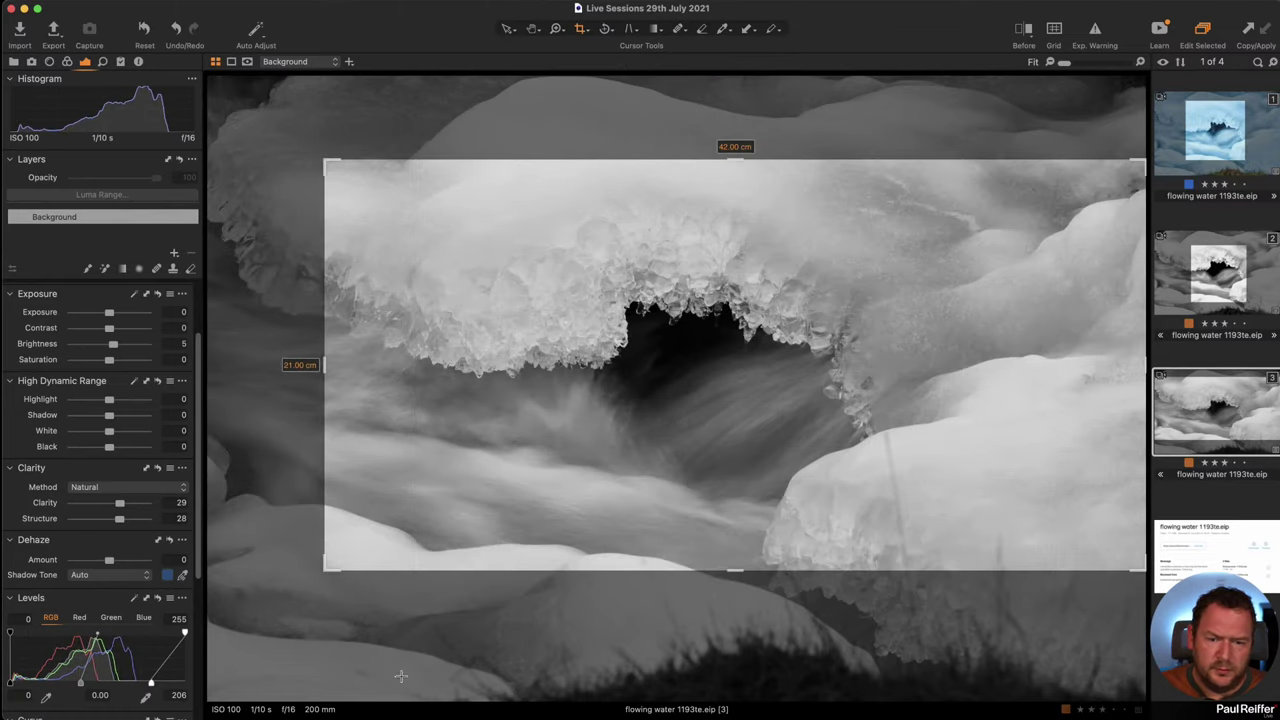
# - Change the crop to 2x3, extend it to the right edge and lower left, and apply
pyautogui.click(586, 30)
pyautogui.click(625, 153)
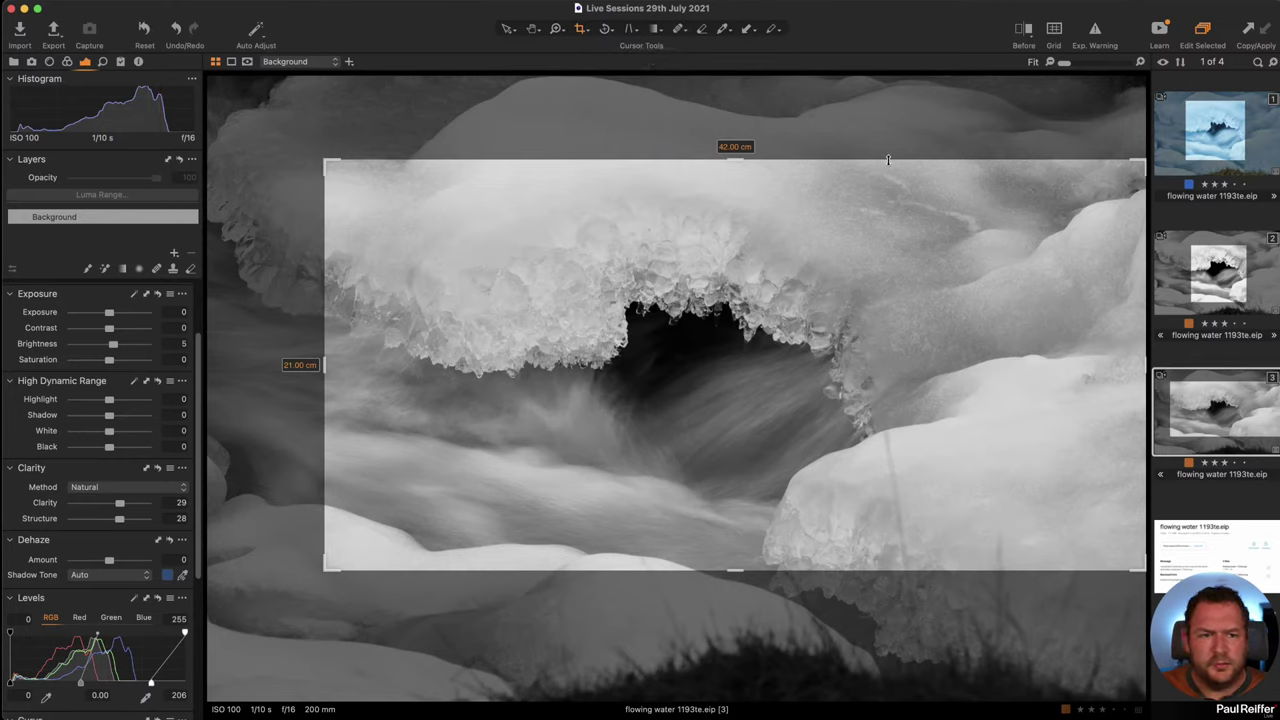
pyautogui.moveTo(1147, 159); pyautogui.dragTo(1147, 135)
pyautogui.moveTo(925, 215); pyautogui.dragTo(1036, 209)
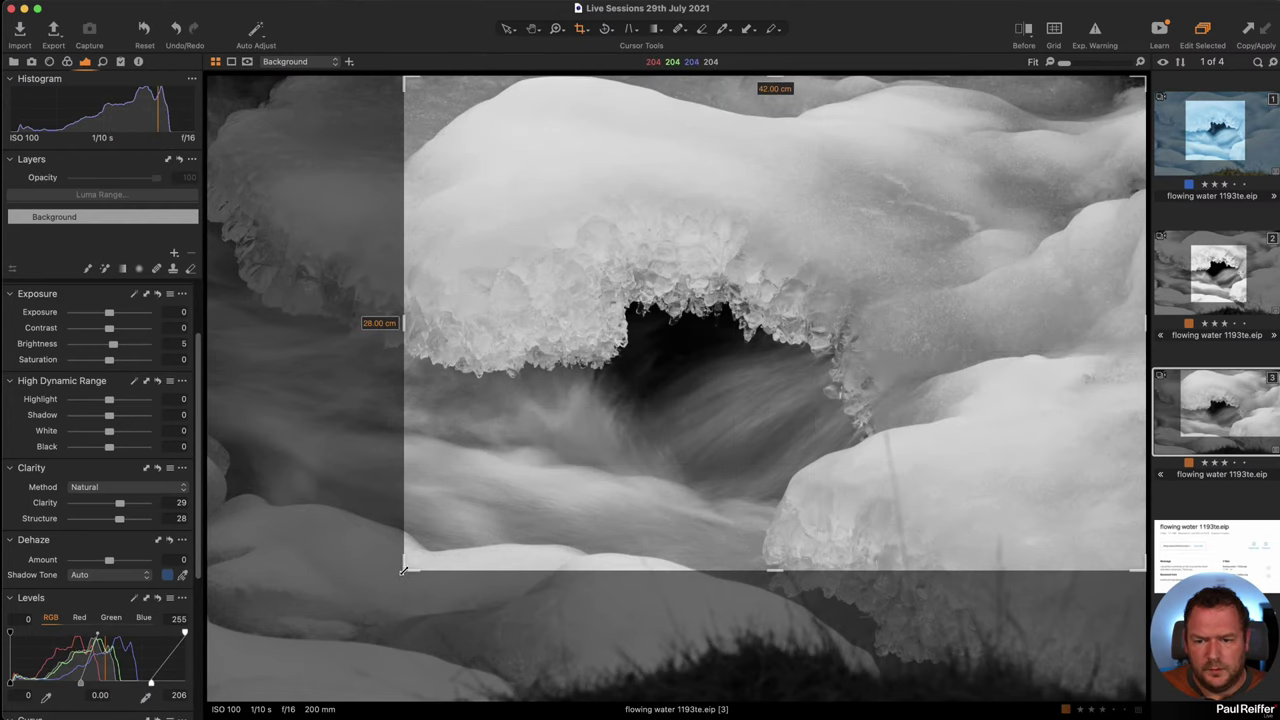
pyautogui.moveTo(404, 569); pyautogui.dragTo(351, 571)
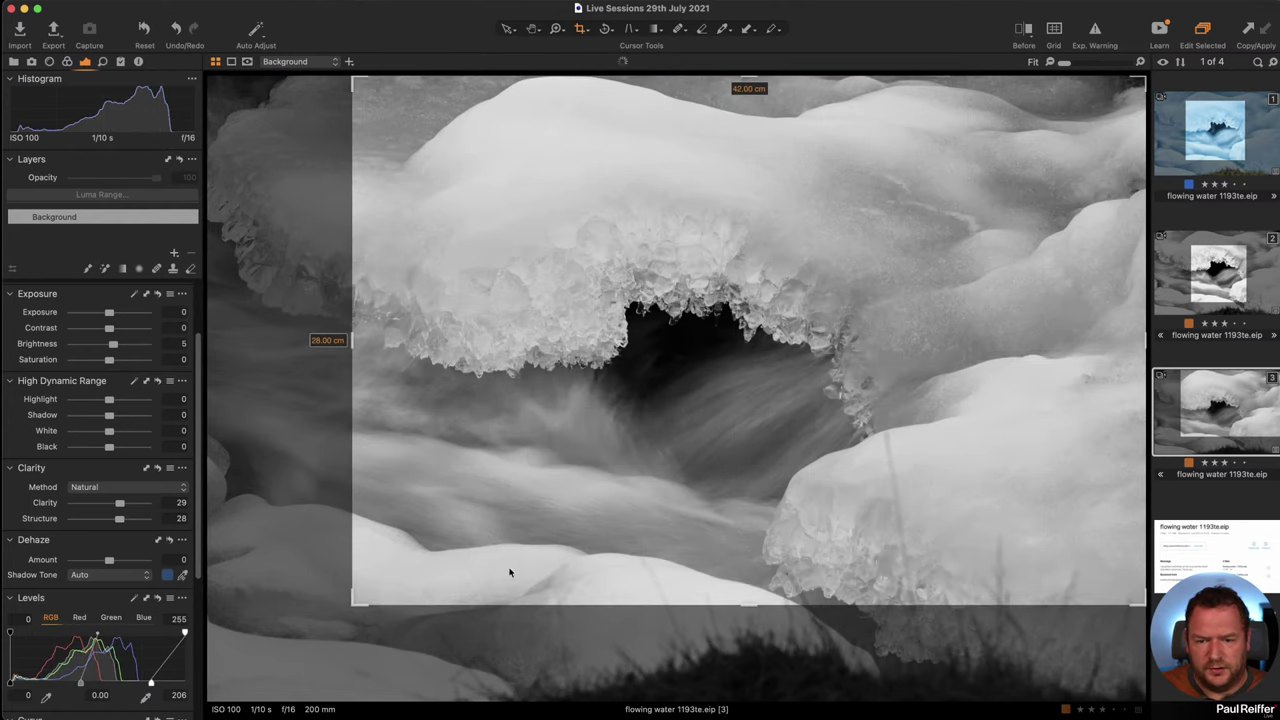
pyautogui.moveTo(588, 247); pyautogui.dragTo(586, 243)
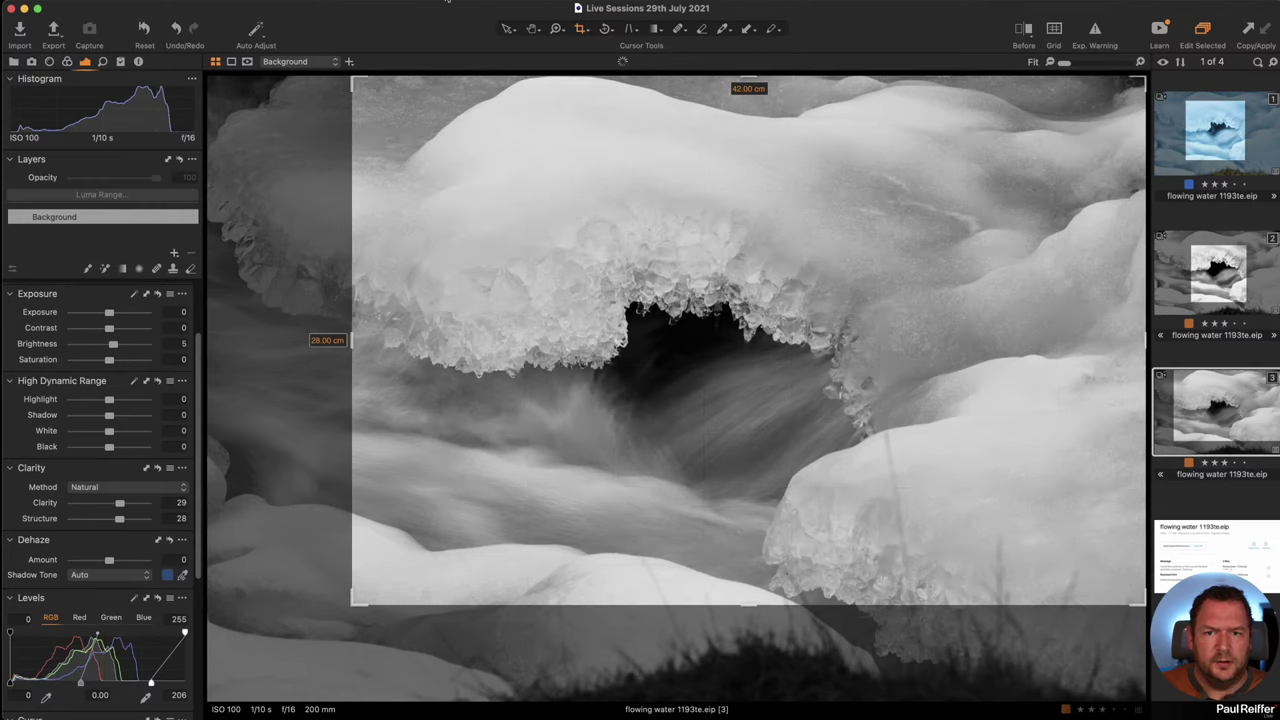
pyautogui.click(509, 30)
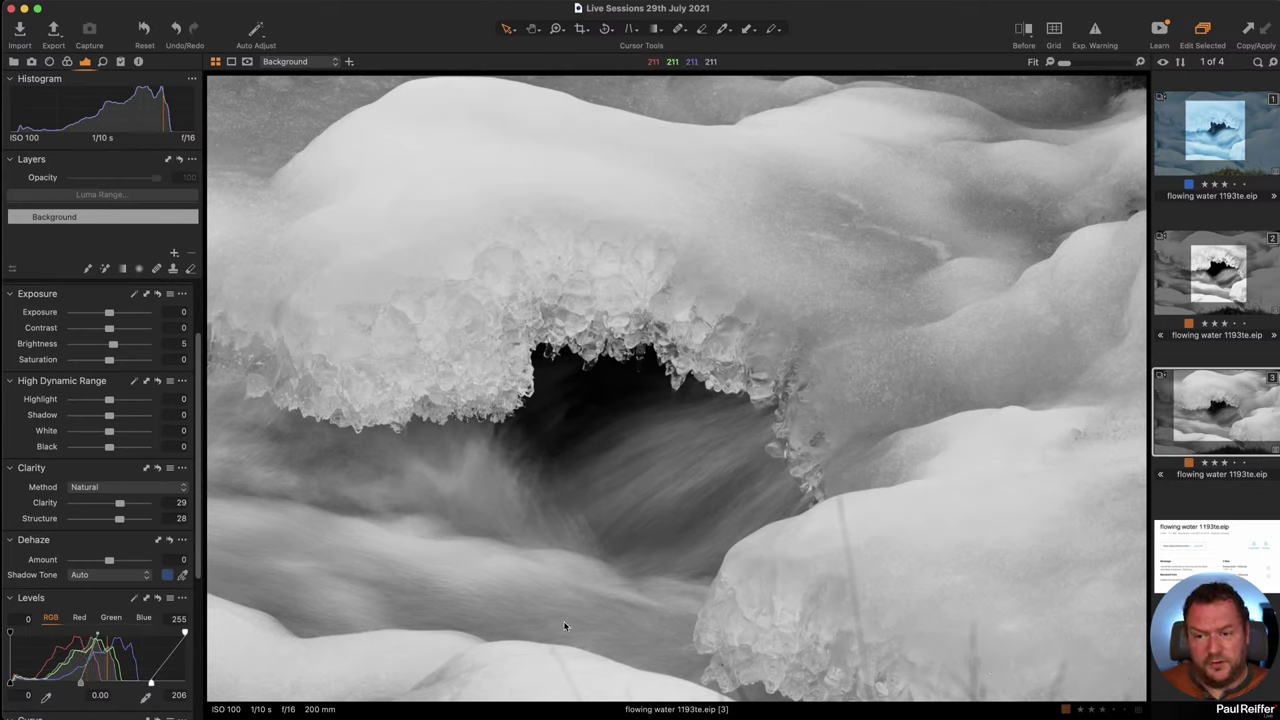
# - Heal a grass stem with the Heal brush, adjust its source, then delete the heal layer
pyautogui.click(678, 30)
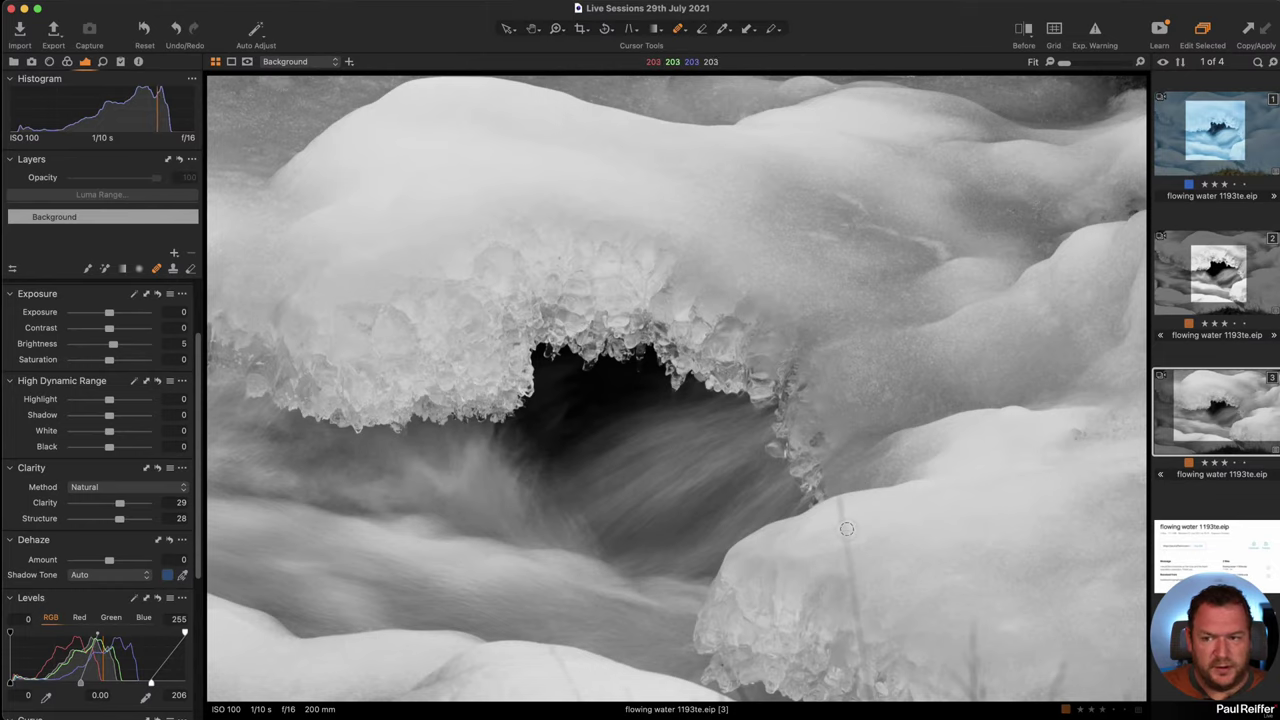
pyautogui.moveTo(840, 508); pyautogui.dragTo(871, 690)
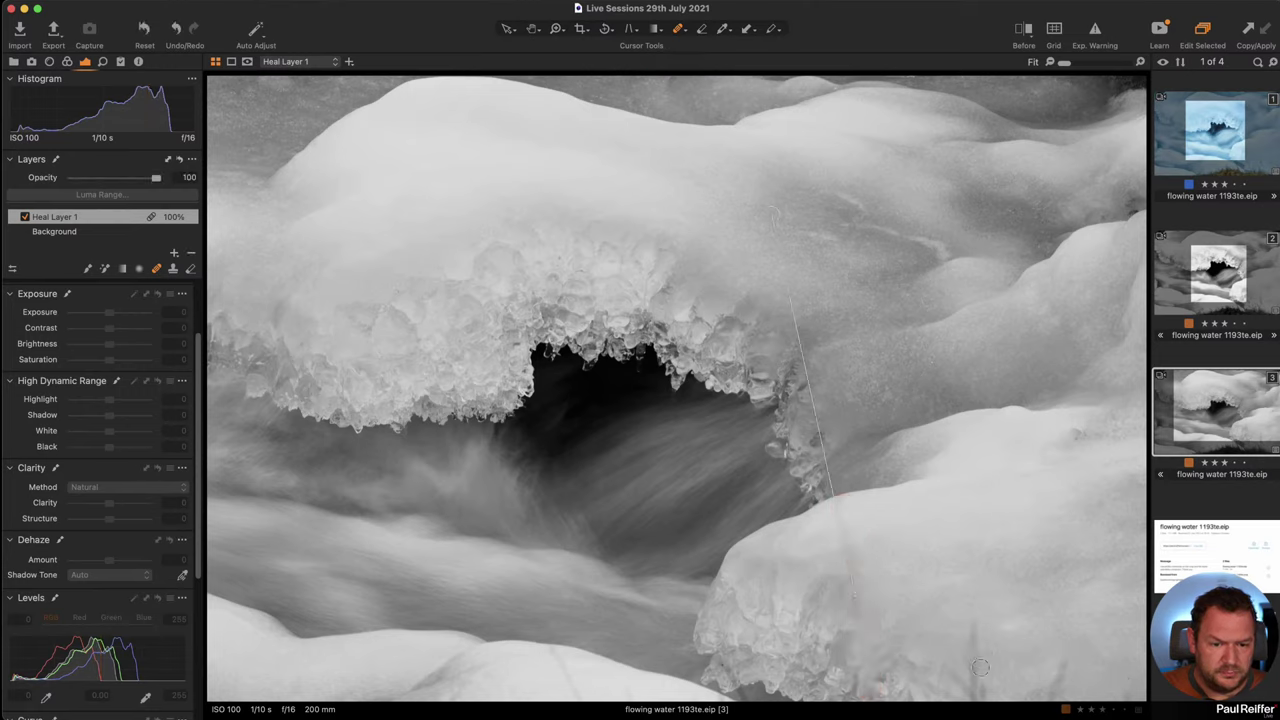
pyautogui.moveTo(778, 213)
pyautogui.mouseDown()
pyautogui.moveTo(986, 477)
pyautogui.moveTo(983, 526)
pyautogui.mouseUp()
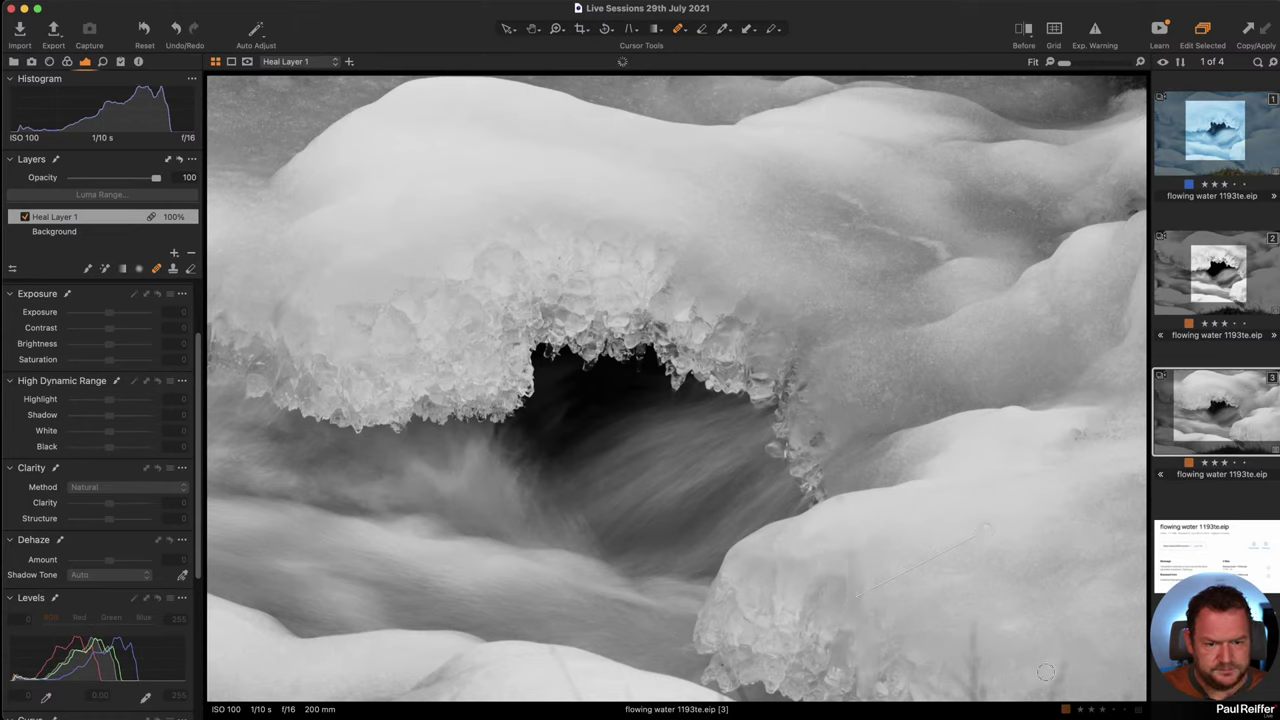
pyautogui.moveTo(986, 529); pyautogui.dragTo(936, 533)
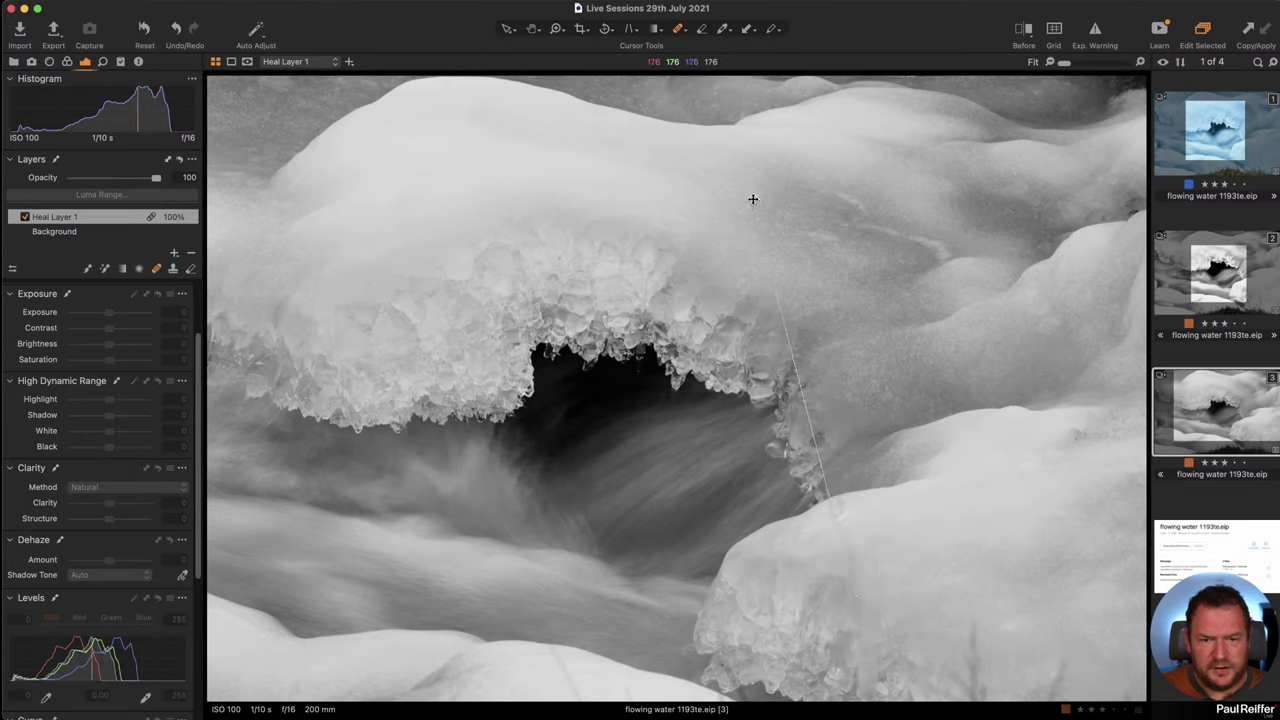
pyautogui.moveTo(763, 184); pyautogui.dragTo(779, 236)
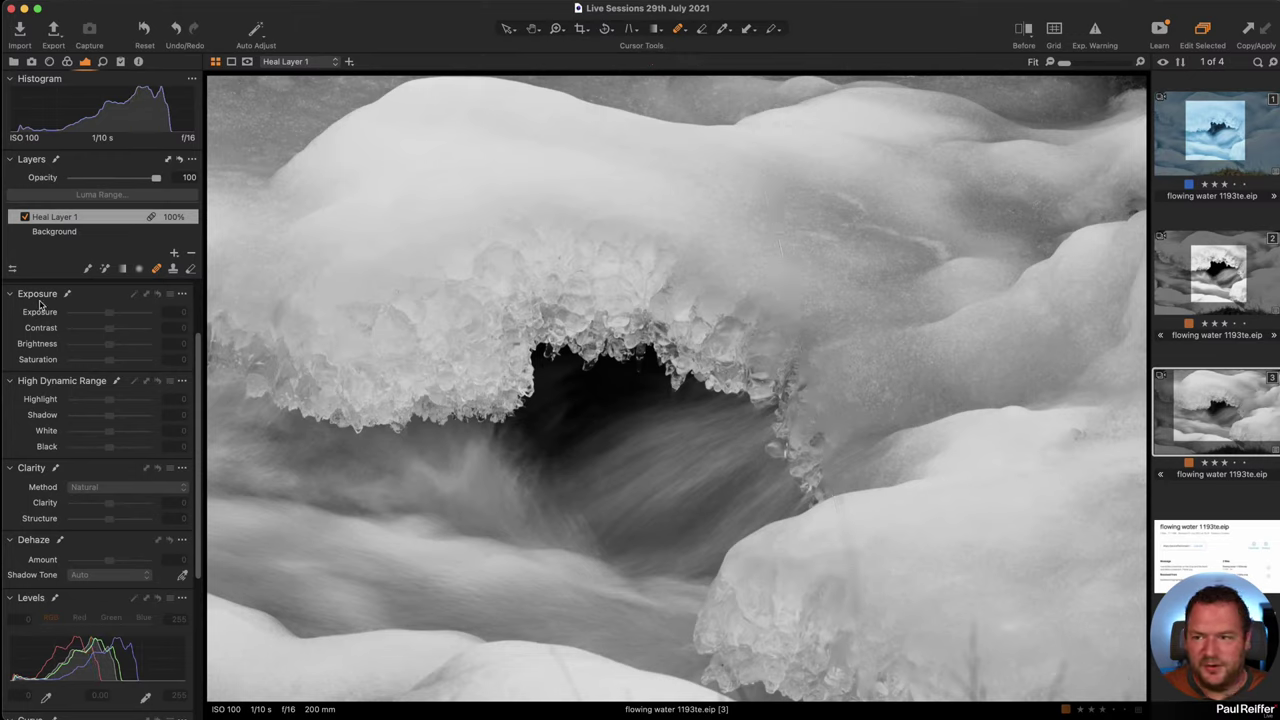
pyautogui.click(189, 255)
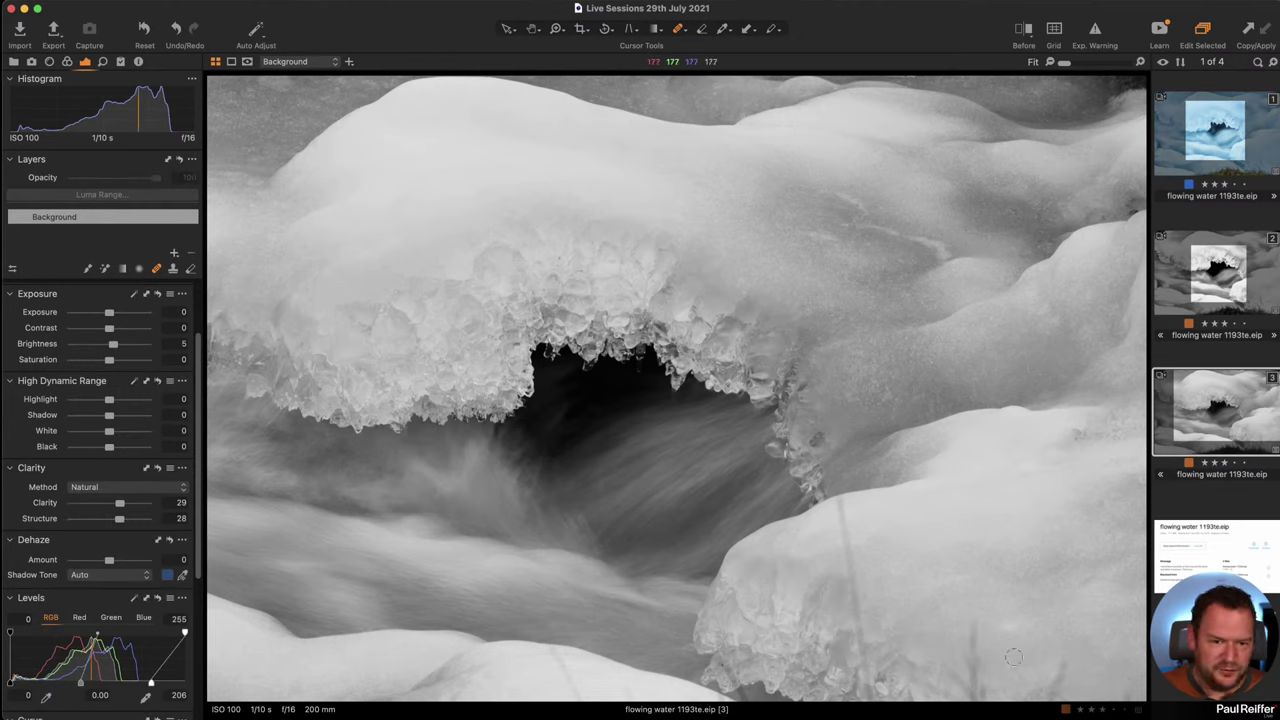
# - Heal the grass stems across the lower snow on Heal Layer 1, then select Background
pyautogui.rightClick(847, 512)
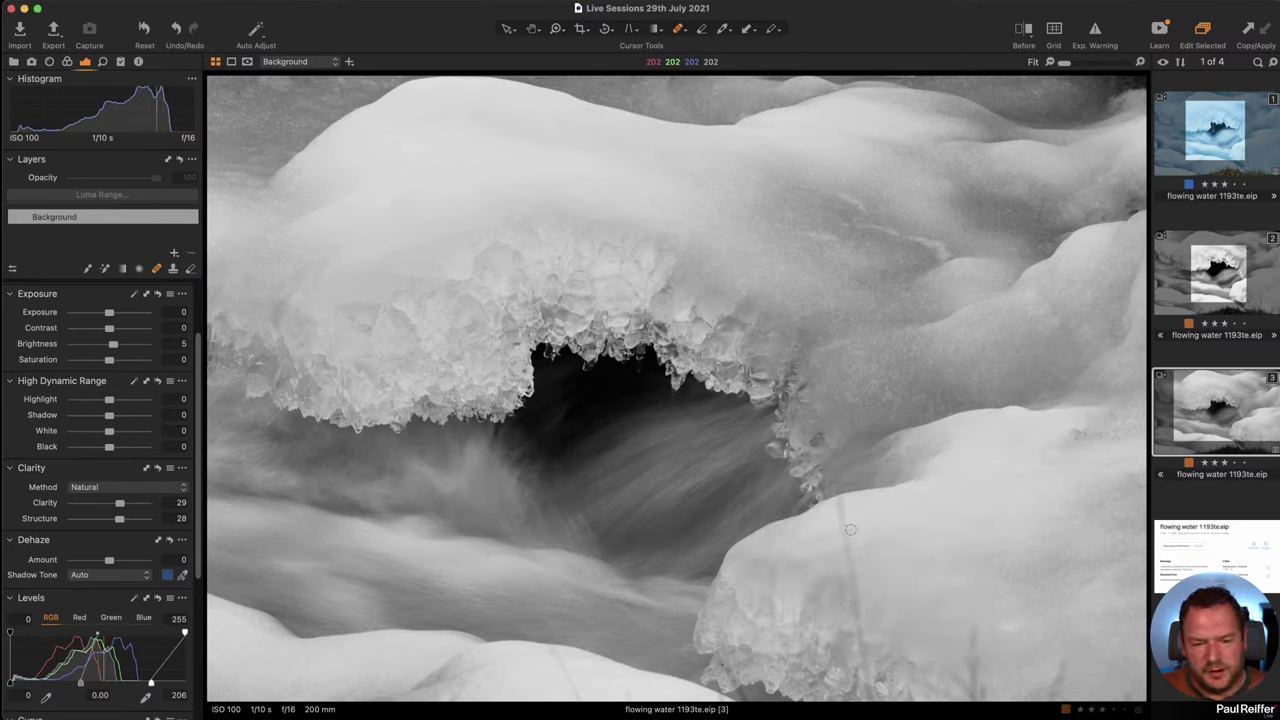
pyautogui.click(840, 499)
pyautogui.moveTo(840, 499); pyautogui.dragTo(845, 552)
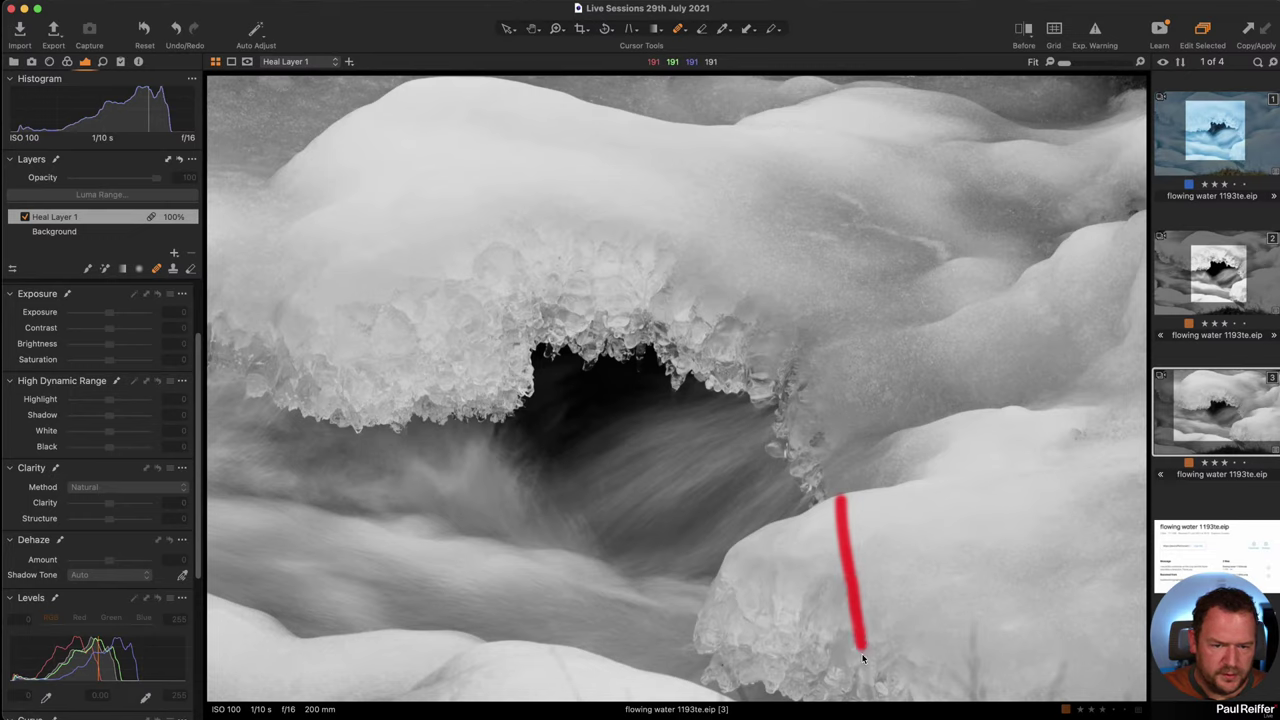
pyautogui.moveTo(866, 680); pyautogui.dragTo(866, 680)
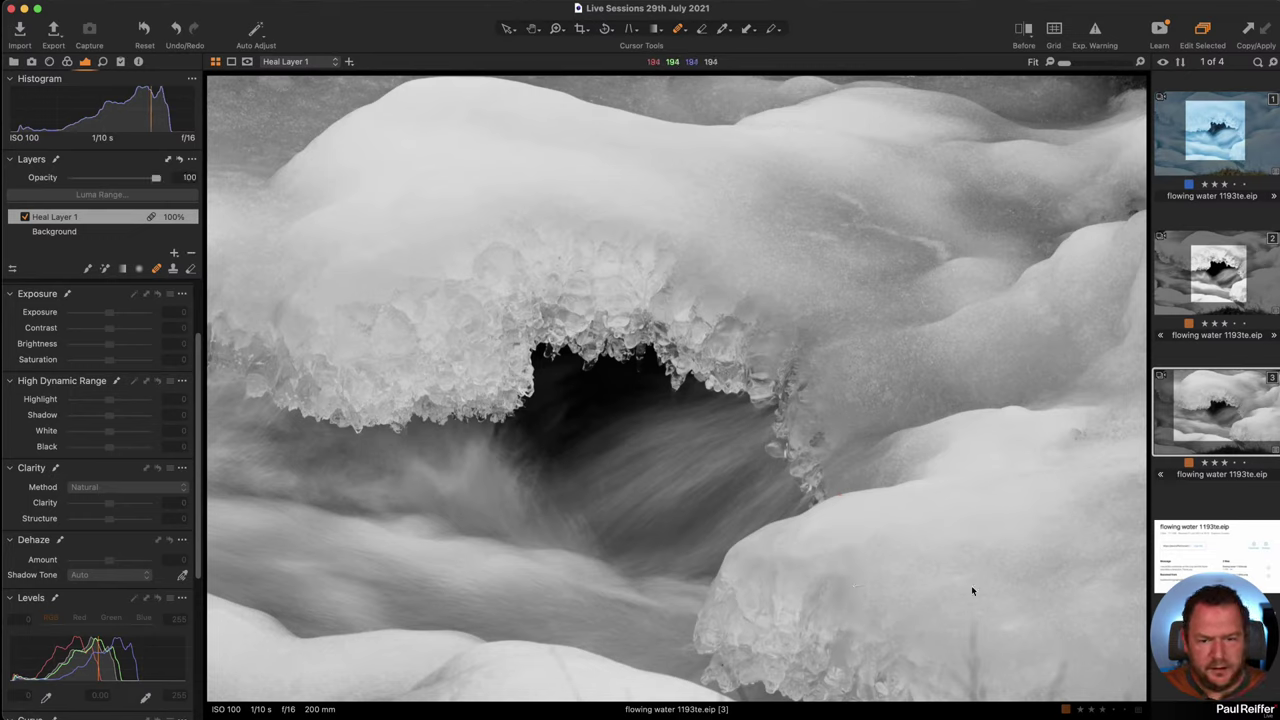
pyautogui.moveTo(972, 688); pyautogui.dragTo(973, 660)
pyautogui.moveTo(1065, 667); pyautogui.dragTo(977, 670)
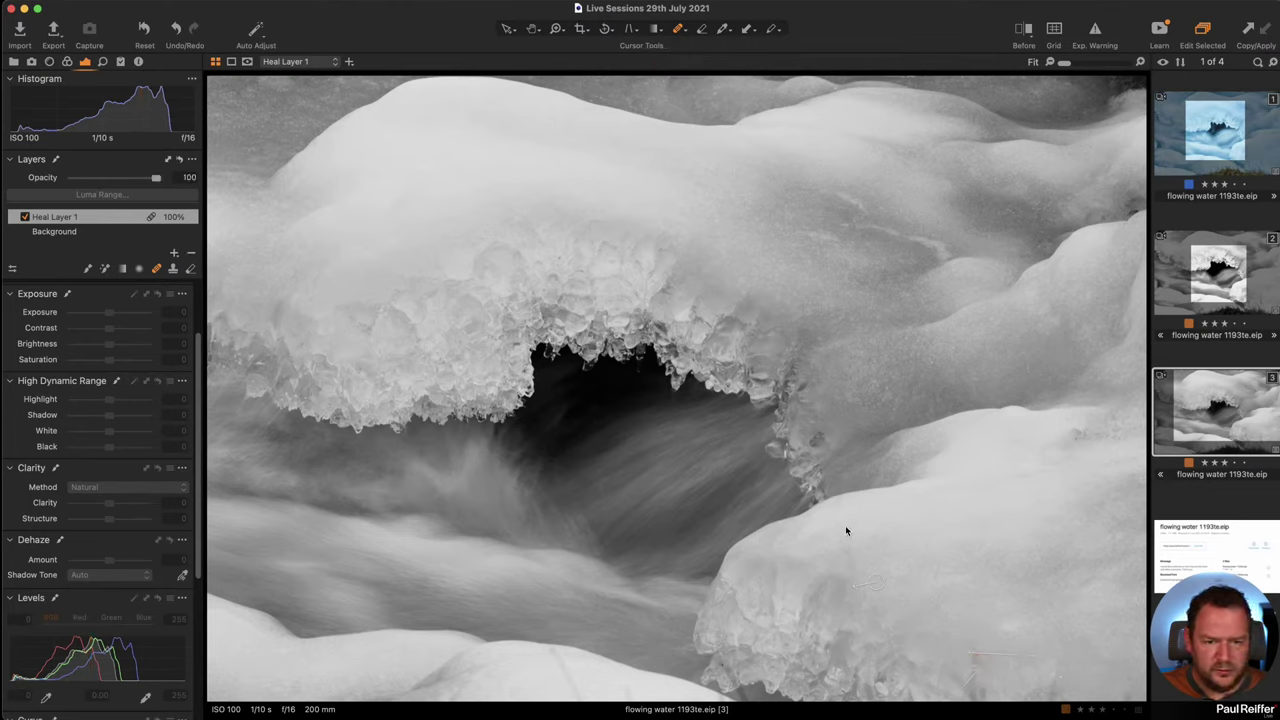
pyautogui.moveTo(845, 525)
pyautogui.mouseDown()
pyautogui.moveTo(845, 558)
pyautogui.moveTo(866, 563)
pyautogui.mouseUp()
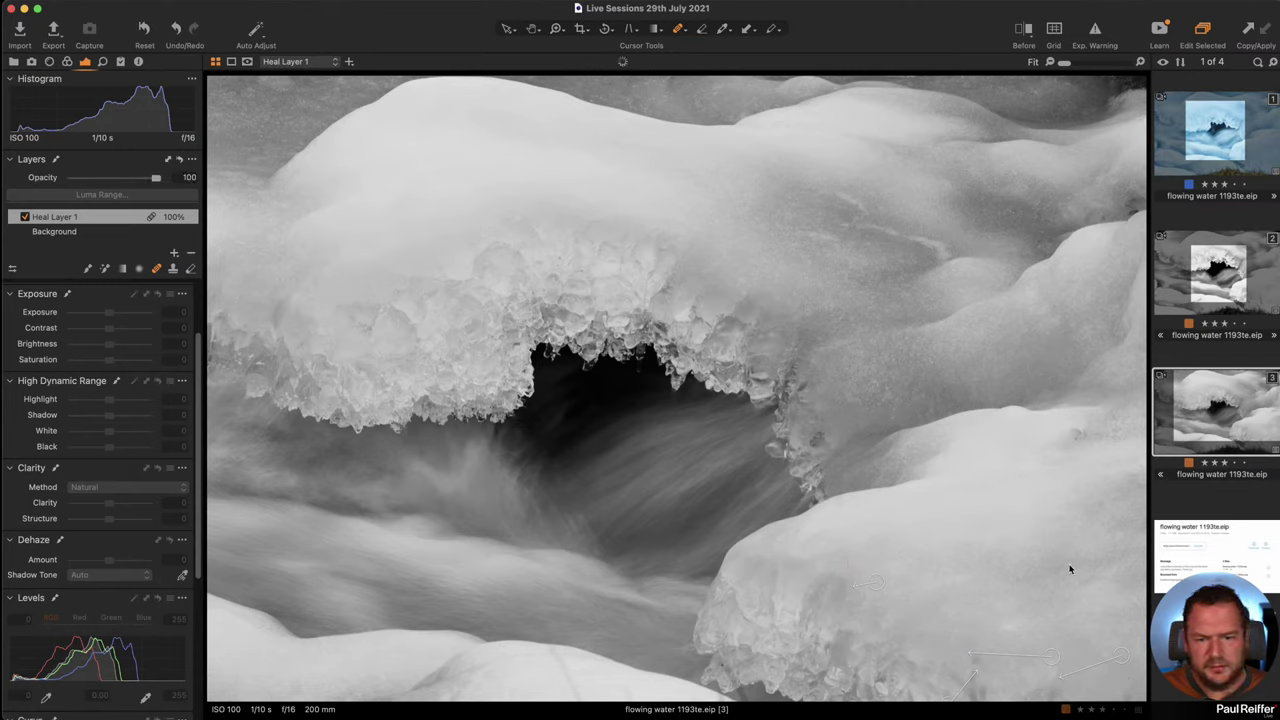
pyautogui.moveTo(549, 663)
pyautogui.mouseDown()
pyautogui.moveTo(575, 702)
pyautogui.moveTo(566, 665)
pyautogui.mouseUp()
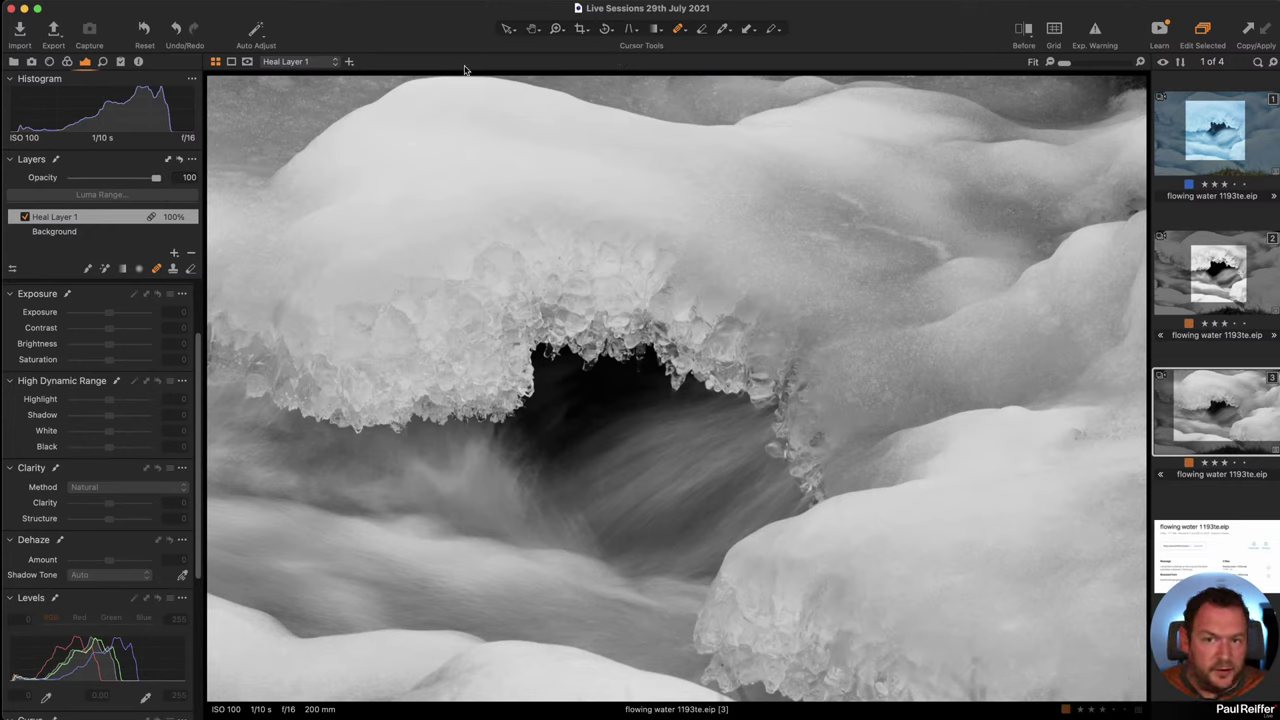
pyautogui.click(60, 232)
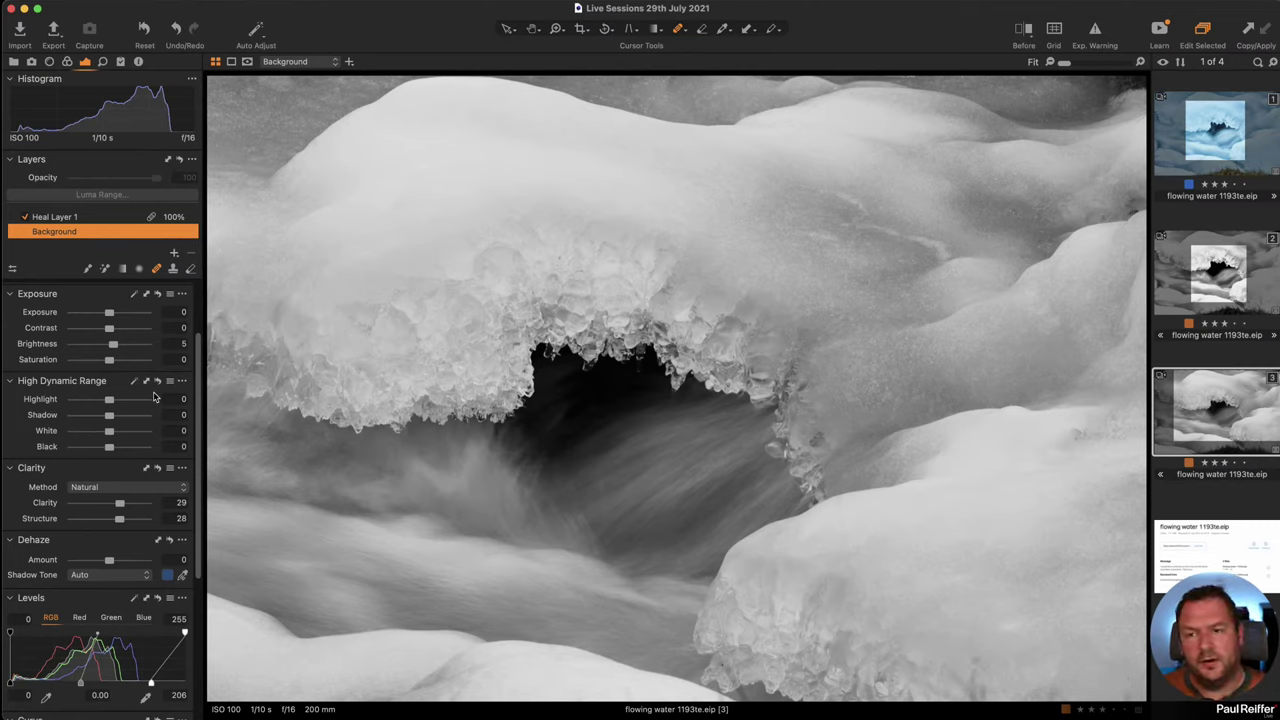
pyautogui.click(67, 61)
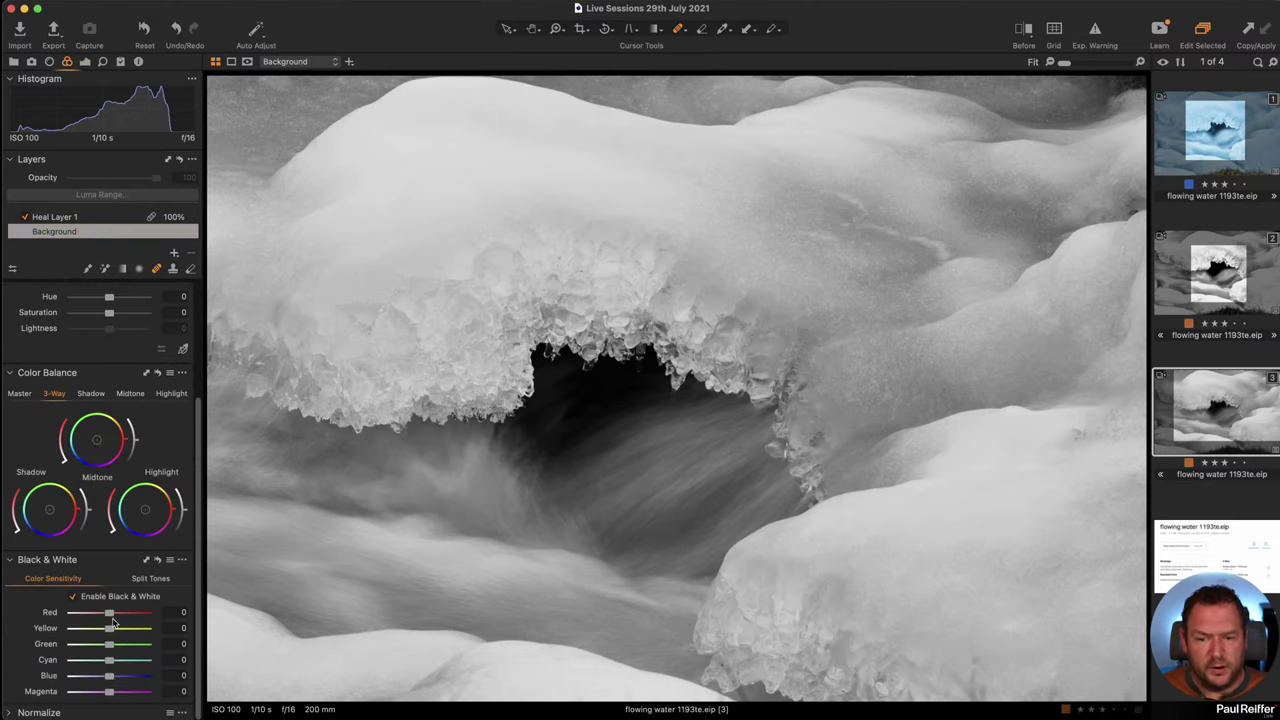
pyautogui.click(174, 253)
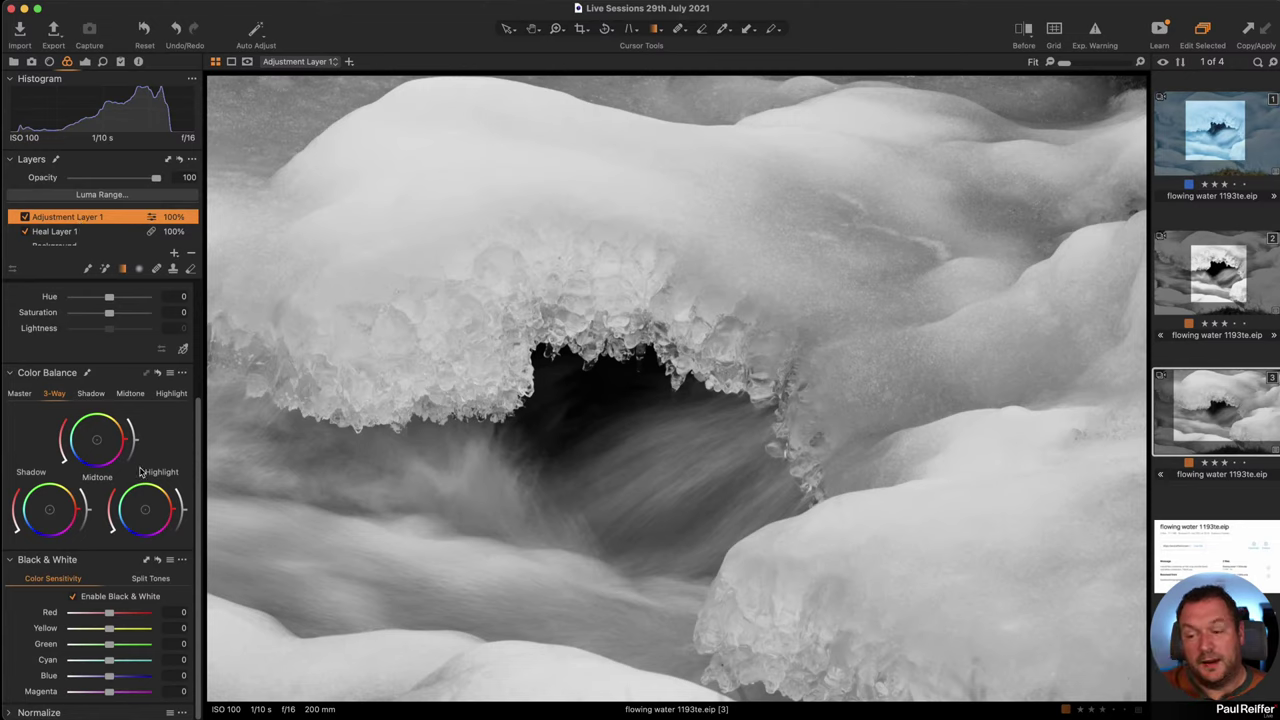
pyautogui.click(193, 255)
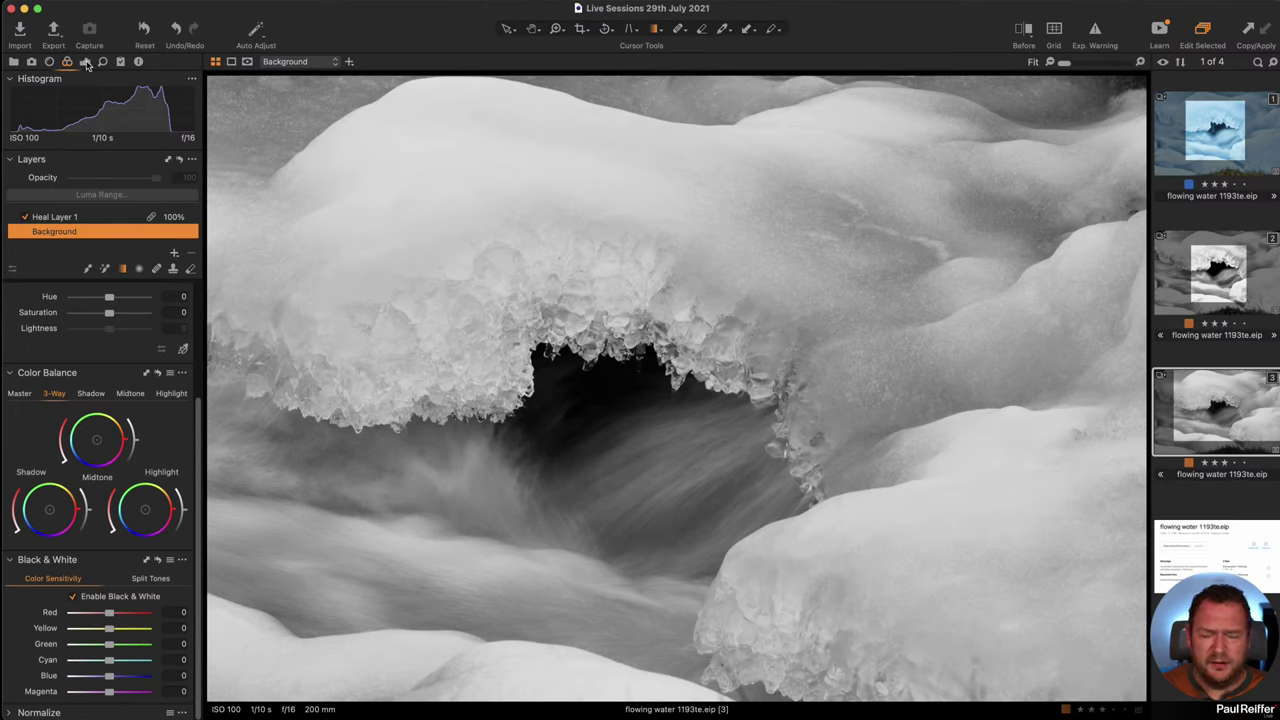
pyautogui.click(86, 63)
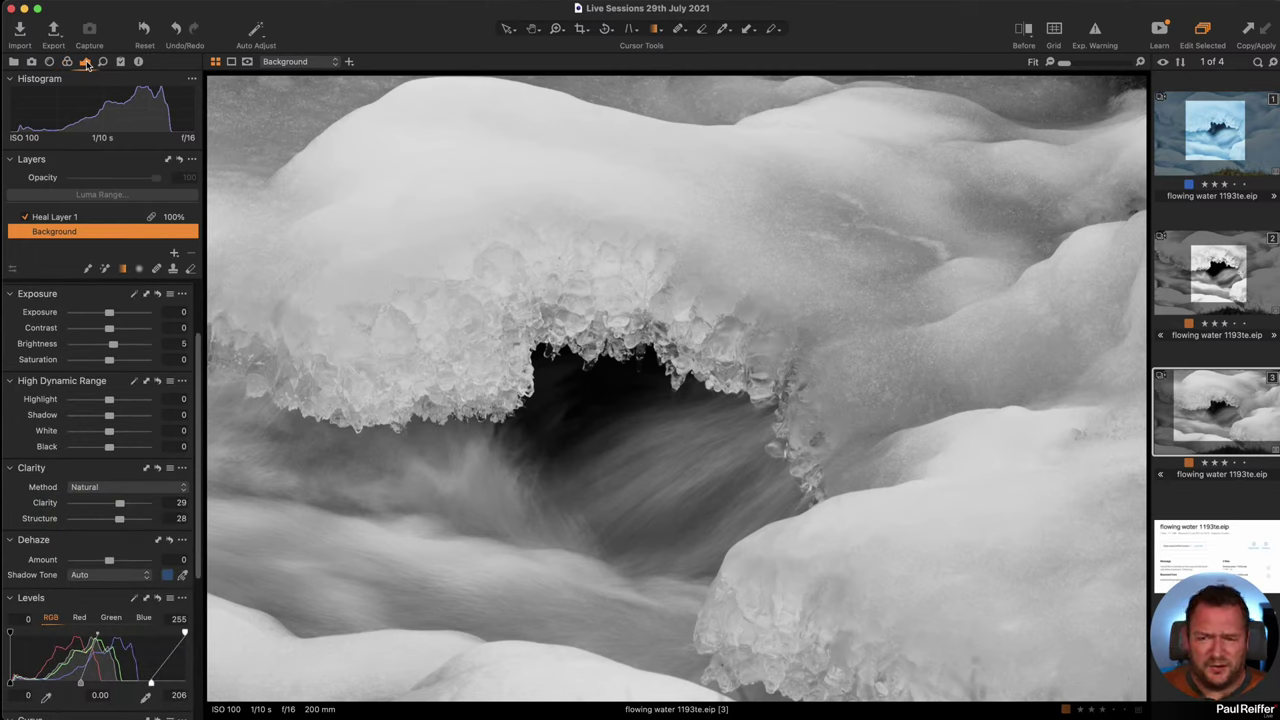
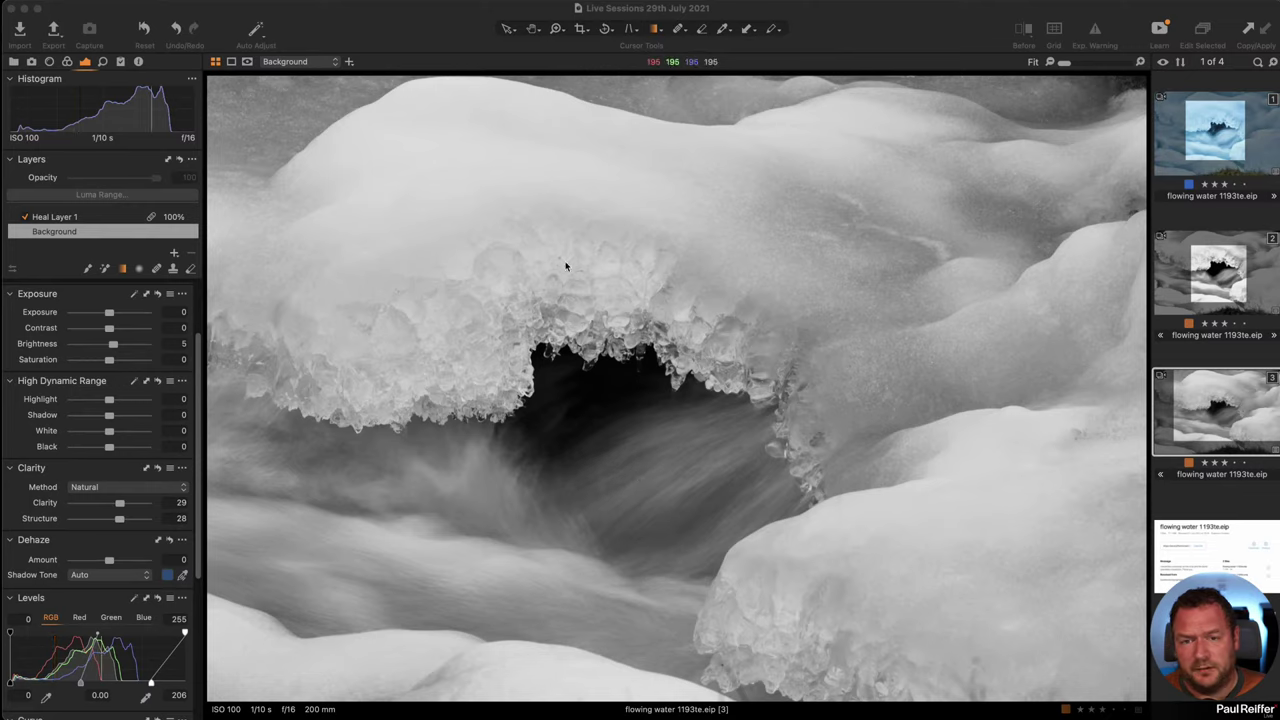
# - Choose the Draw Mask brush at hardness 0 and add Adjustment Layer 1 above Heal Layer 1
pyautogui.click(87, 268)
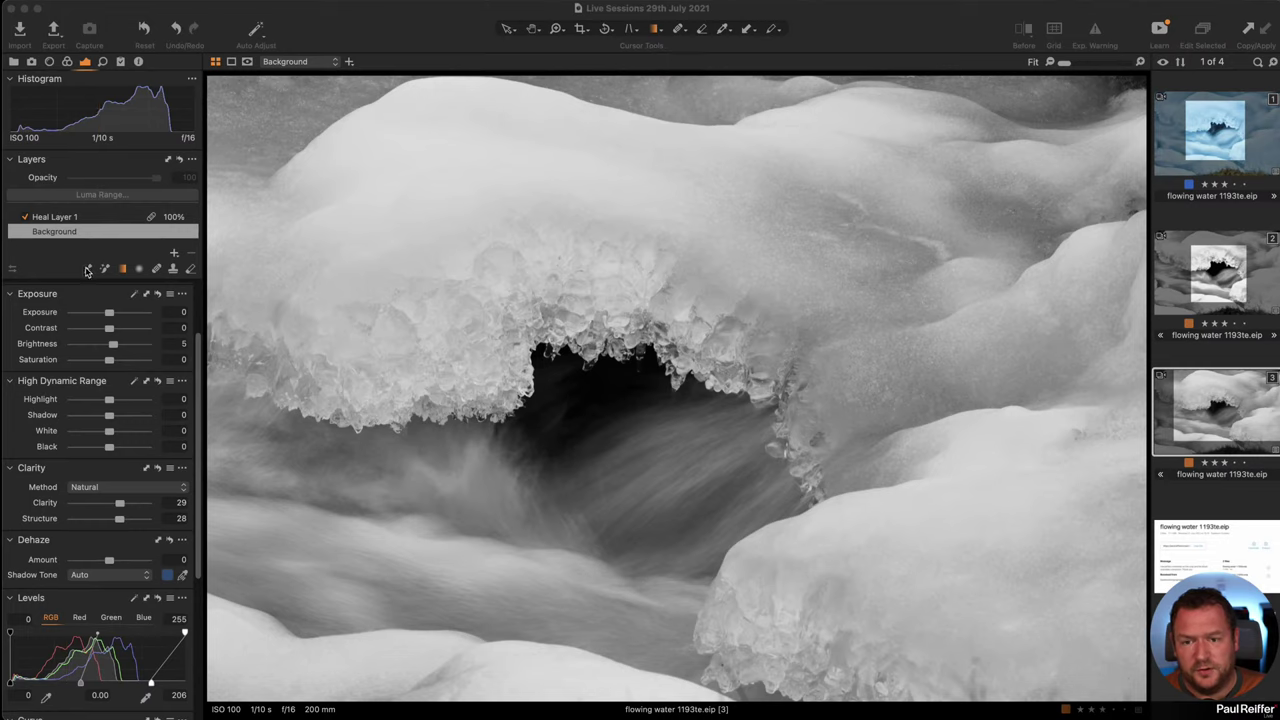
pyautogui.rightClick(511, 244)
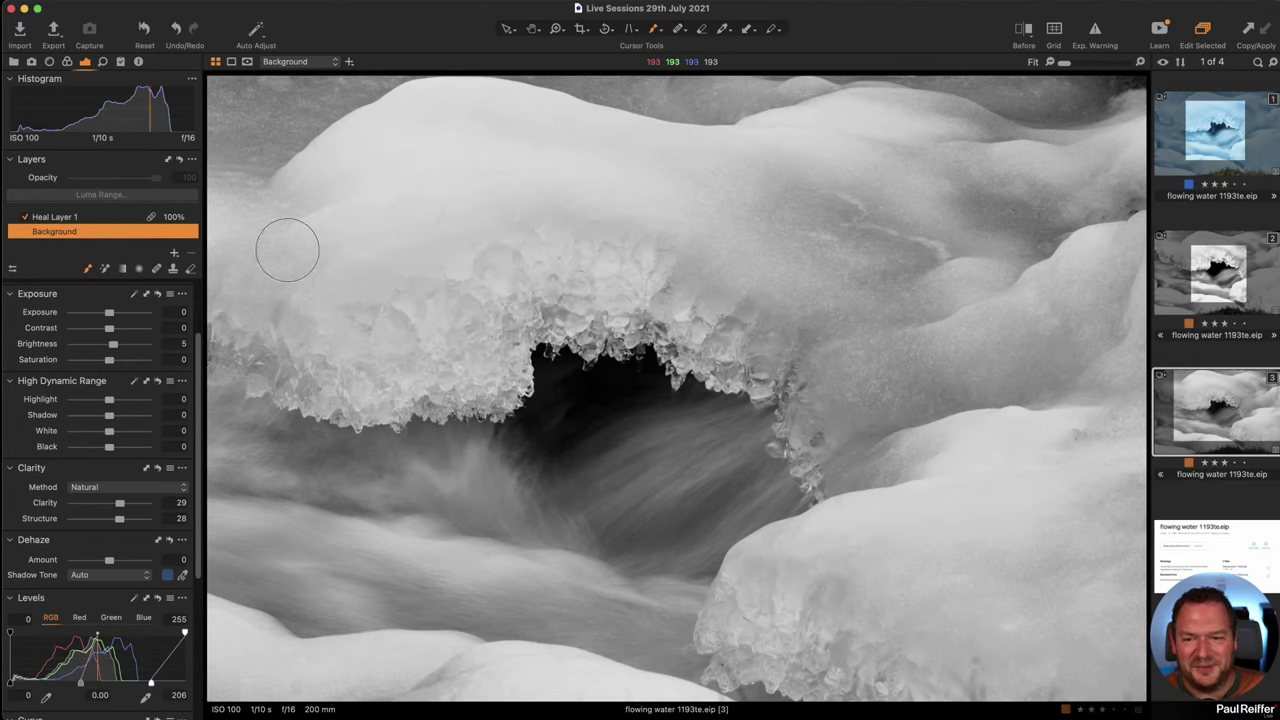
pyautogui.click(174, 253)
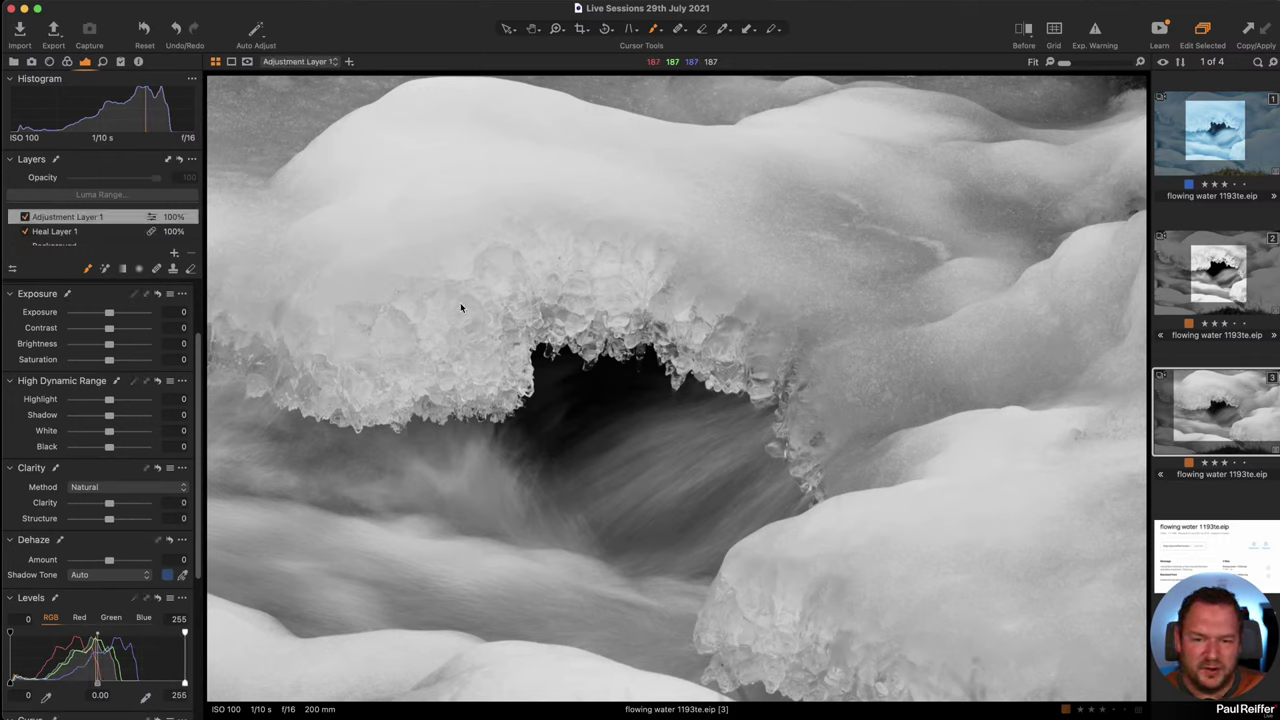
# - Paint the layer mask over the ice arch, its edge and the lower snow, then hide the overlay
pyautogui.moveTo(486, 294)
pyautogui.mouseDown()
pyautogui.moveTo(288, 258)
pyautogui.moveTo(233, 269)
pyautogui.moveTo(257, 321)
pyautogui.moveTo(348, 364)
pyautogui.moveTo(417, 342)
pyautogui.moveTo(303, 247)
pyautogui.moveTo(260, 278)
pyautogui.moveTo(650, 287)
pyautogui.moveTo(726, 335)
pyautogui.moveTo(839, 350)
pyautogui.moveTo(905, 425)
pyautogui.mouseUp()
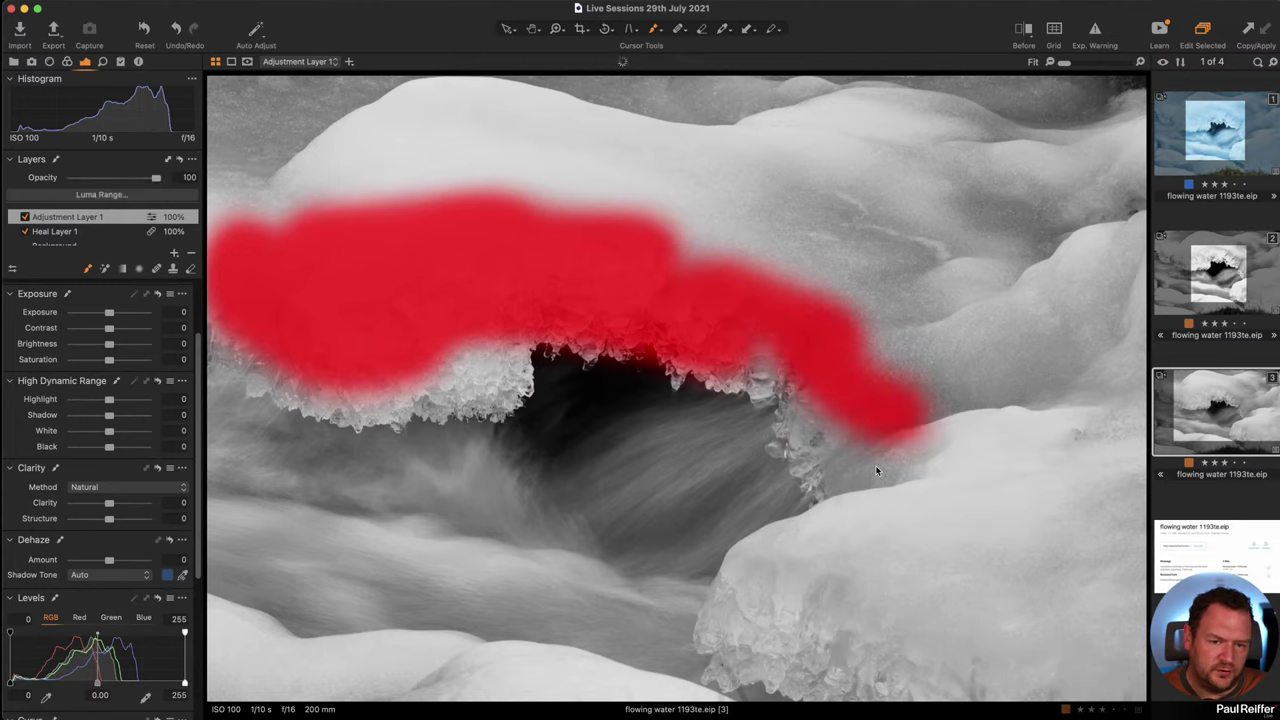
pyautogui.moveTo(876, 470); pyautogui.dragTo(908, 582)
pyautogui.moveTo(757, 606)
pyautogui.mouseDown()
pyautogui.moveTo(1100, 688)
pyautogui.moveTo(831, 637)
pyautogui.mouseUp()
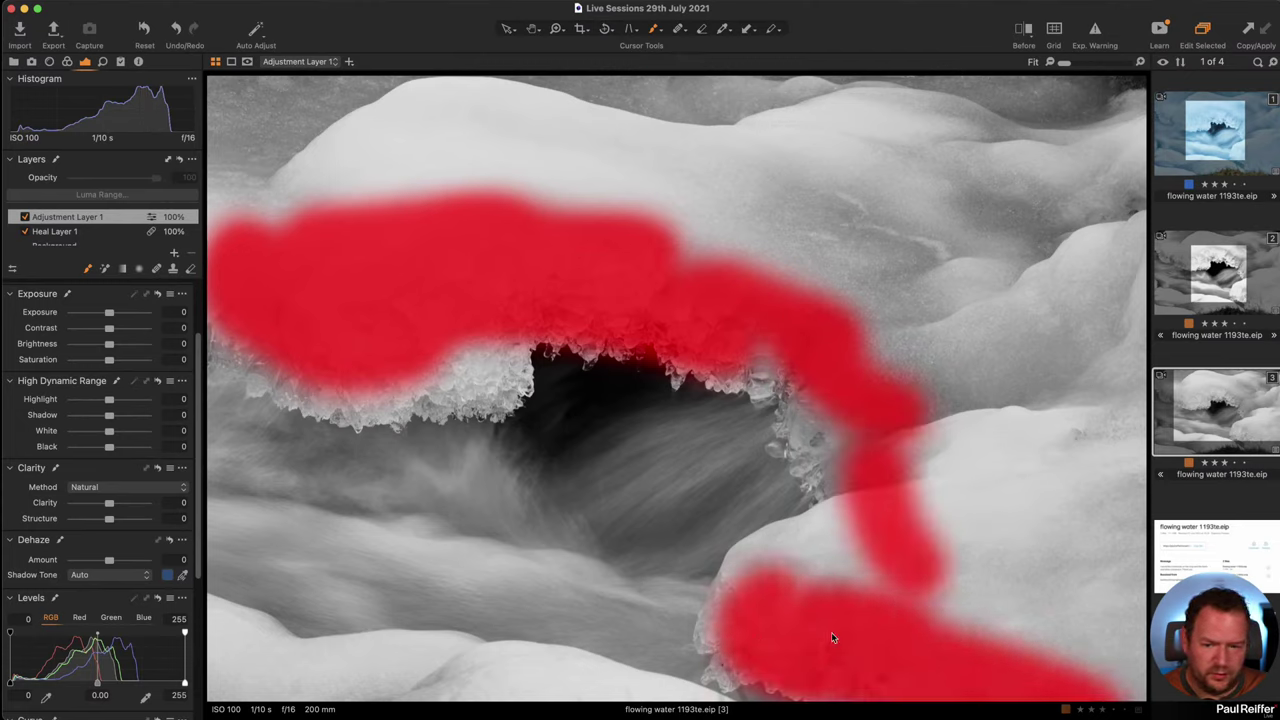
pyautogui.moveTo(511, 380)
pyautogui.mouseDown()
pyautogui.moveTo(485, 365)
pyautogui.moveTo(499, 344)
pyautogui.moveTo(739, 345)
pyautogui.moveTo(846, 397)
pyautogui.mouseUp()
pyautogui.press('m')
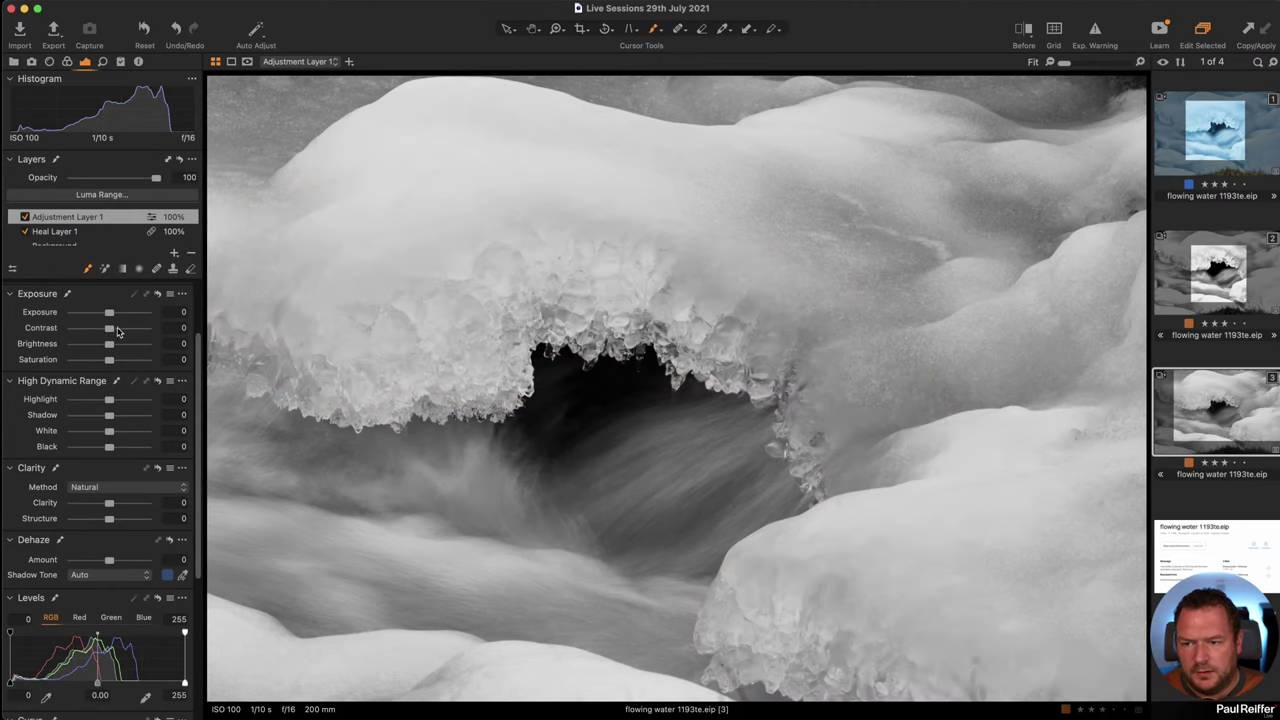
# - Give the masked area Contrast 8, Clarity 25, Highlight -22 and Brightness 5
pyautogui.moveTo(108, 331); pyautogui.dragTo(114, 331)
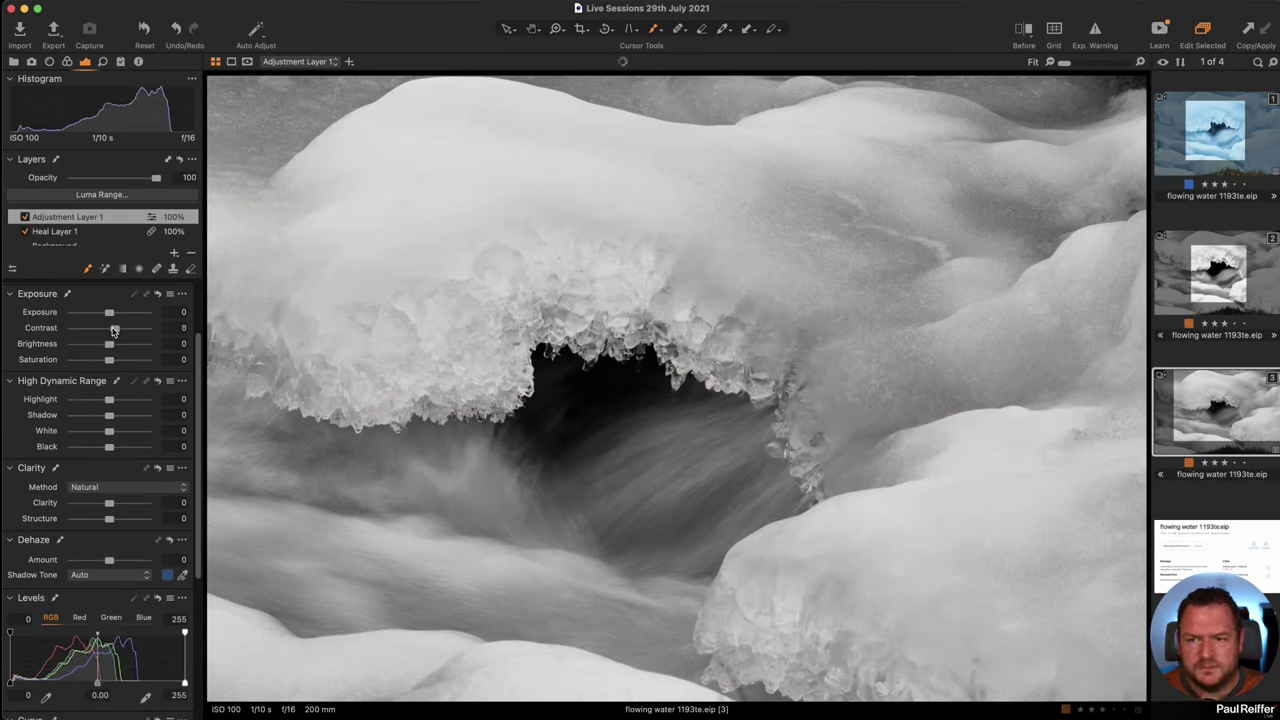
pyautogui.moveTo(111, 506); pyautogui.dragTo(119, 506)
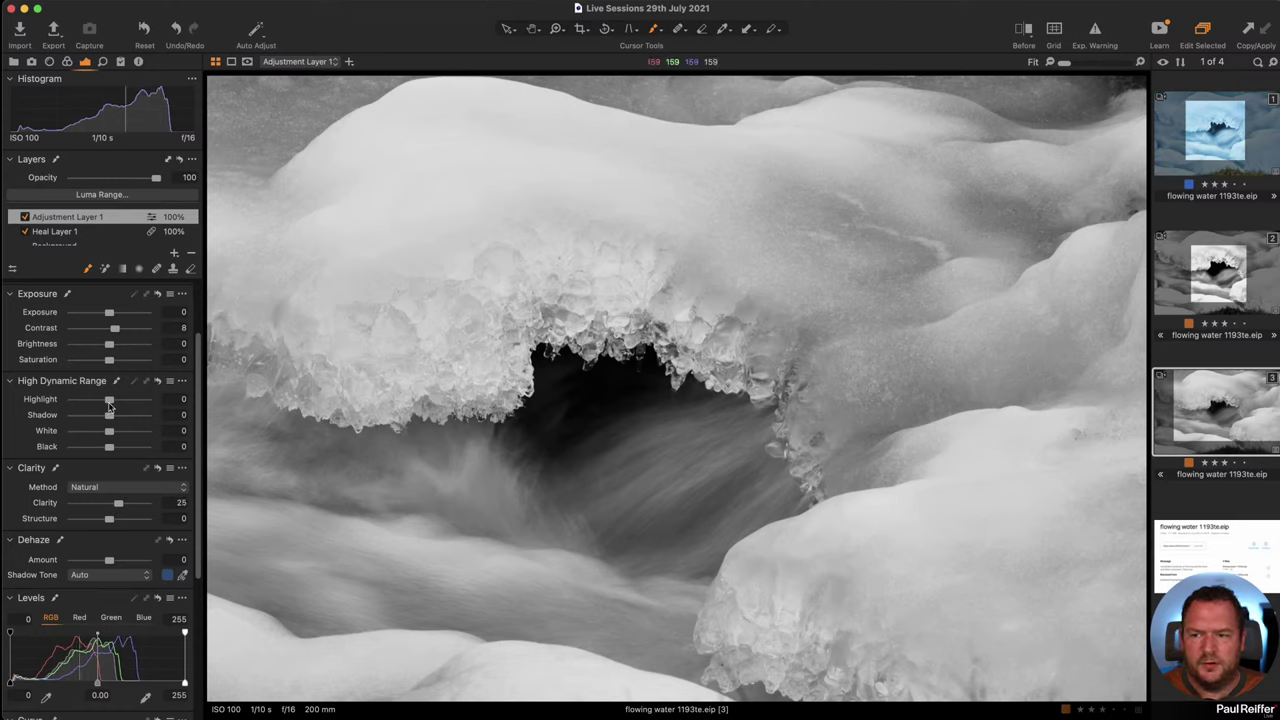
pyautogui.moveTo(109, 400); pyautogui.dragTo(101, 401)
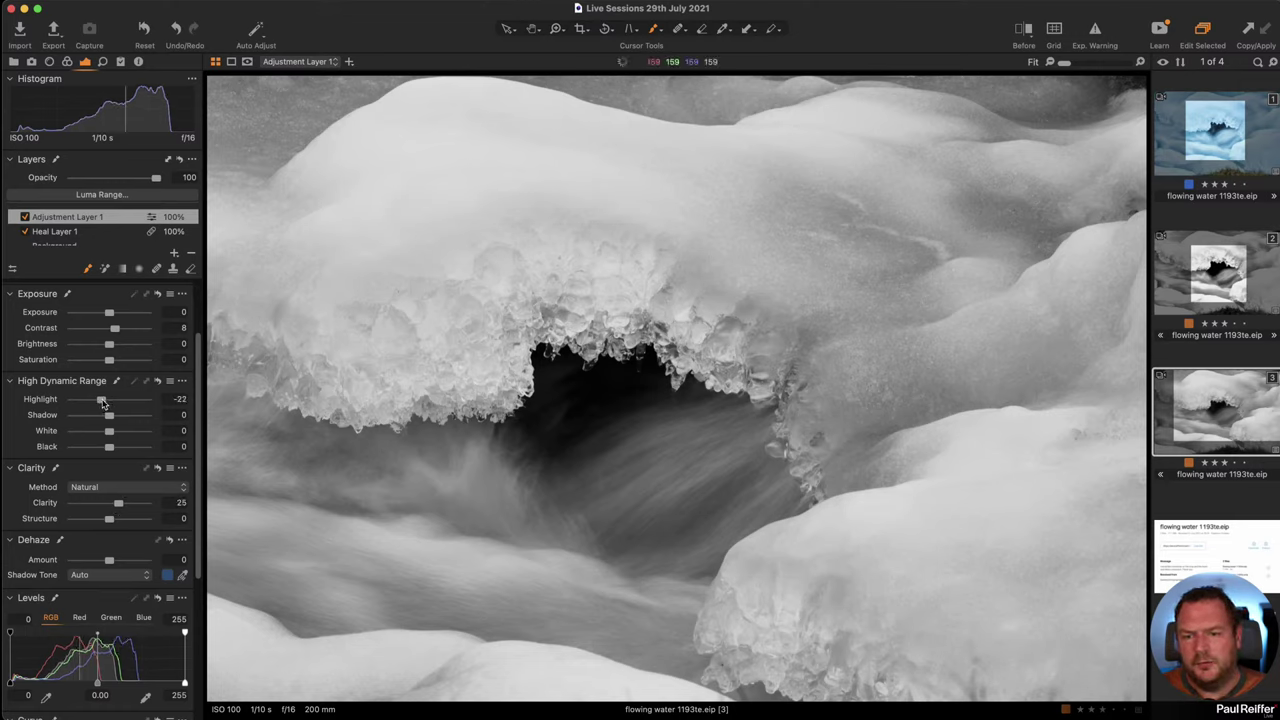
pyautogui.moveTo(111, 348); pyautogui.dragTo(114, 347)
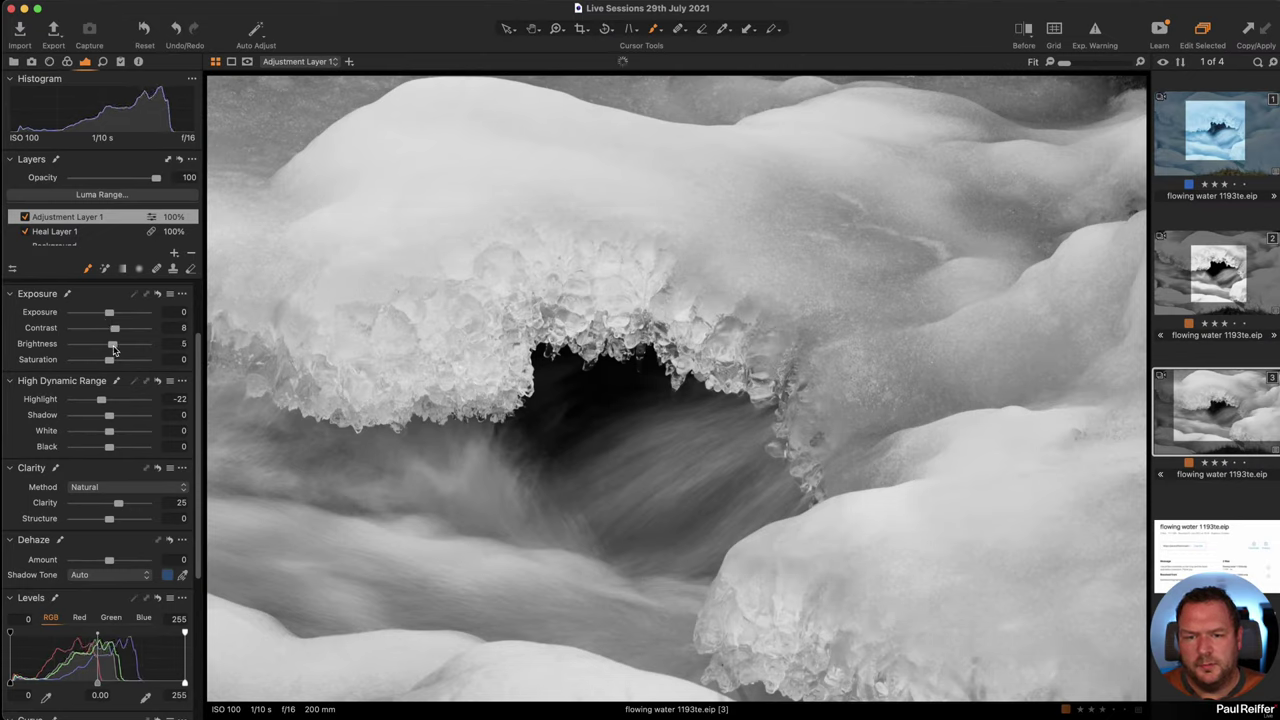
# - Compare Adjustment Layer 1 off and on, then switch to the mask eraser
pyautogui.click(24, 217)
pyautogui.click(24, 217)
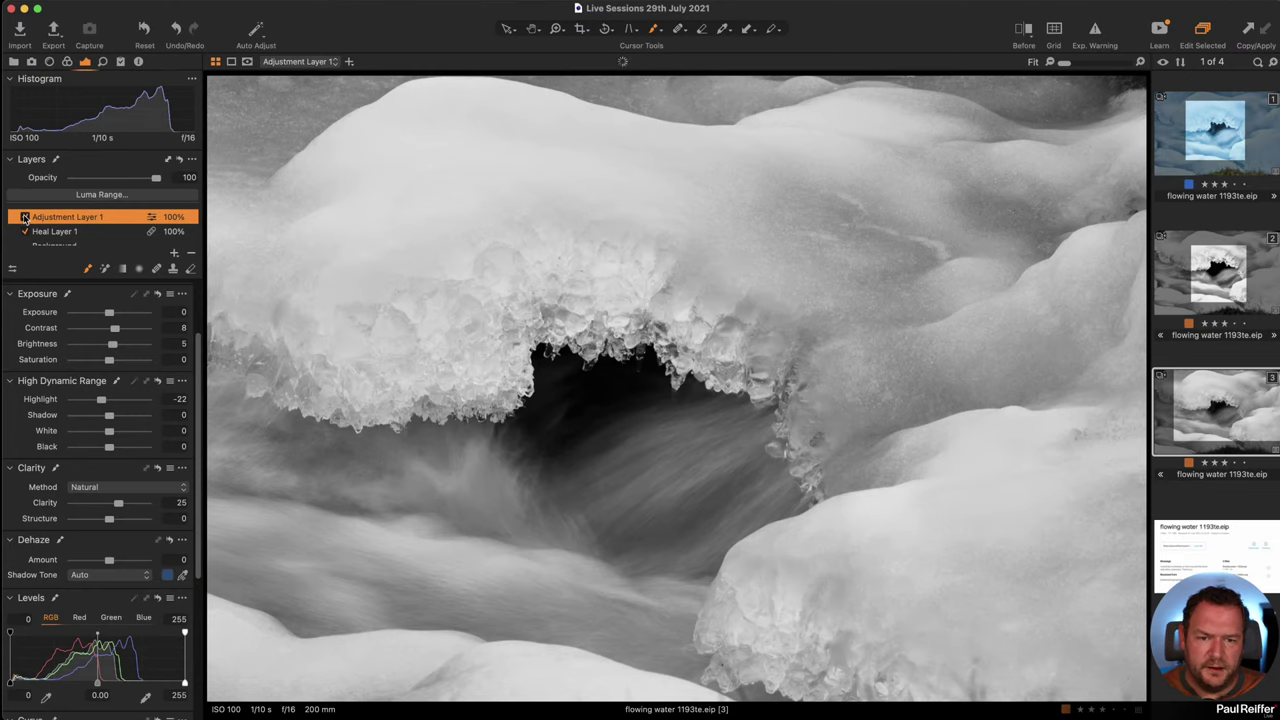
pyautogui.press('e')
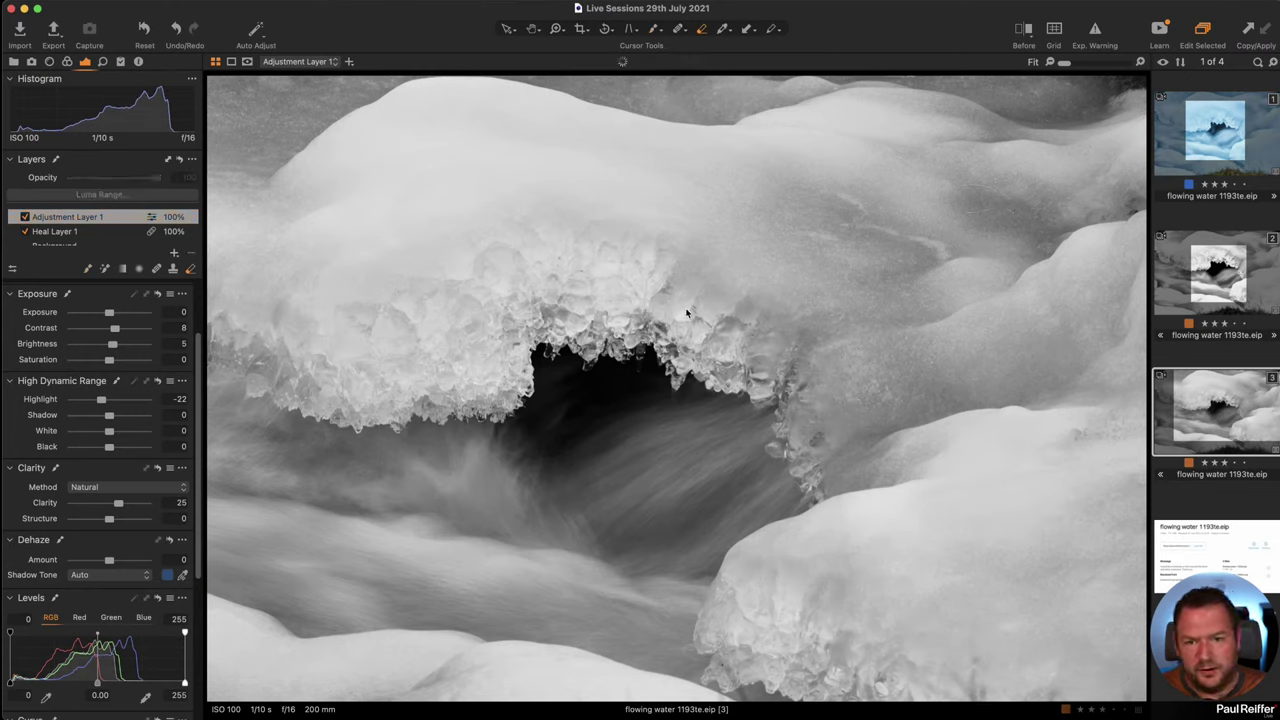
# - Browse the second and blue versions, then return to the grey black-and-white variant
pyautogui.click(1236, 283)
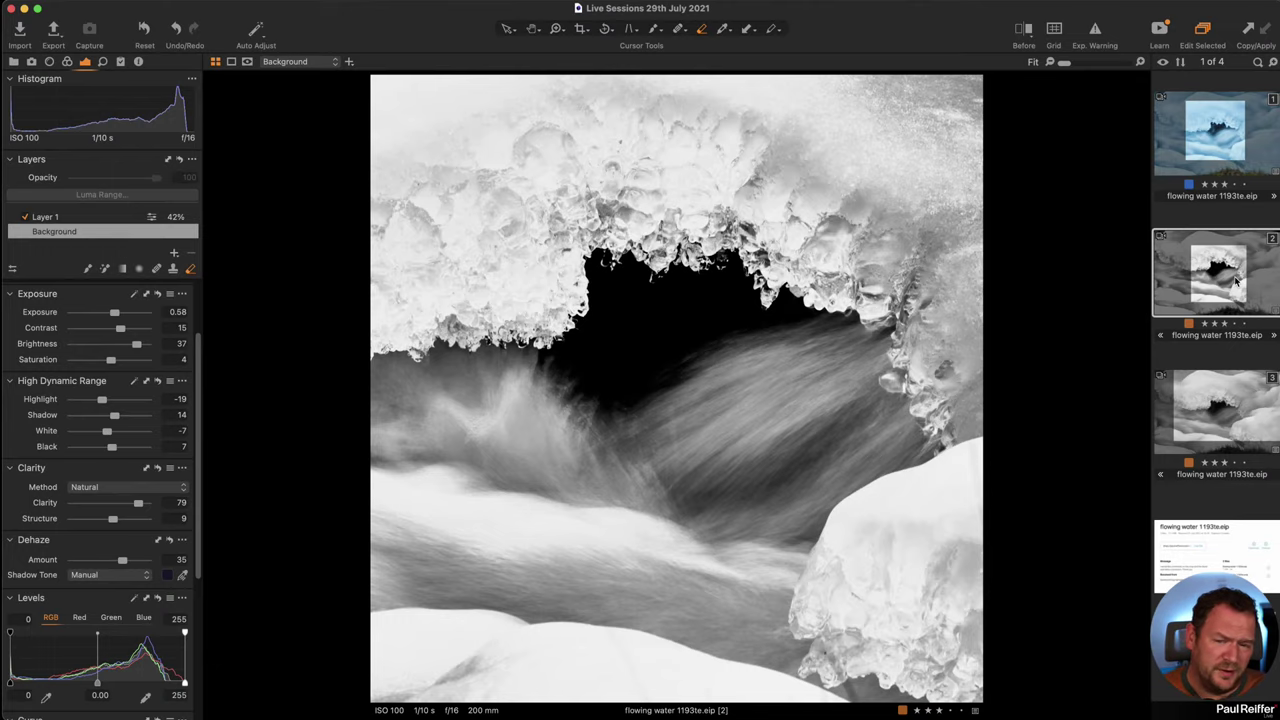
pyautogui.click(1204, 148)
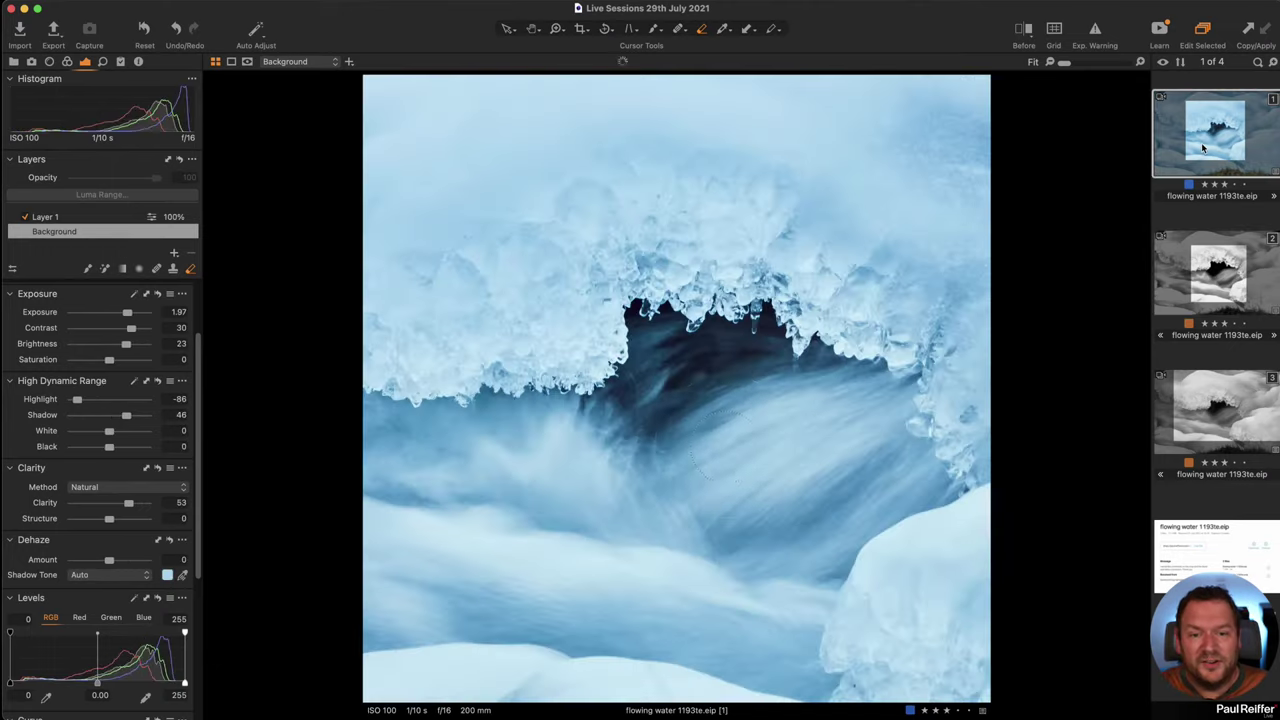
pyautogui.click(1192, 414)
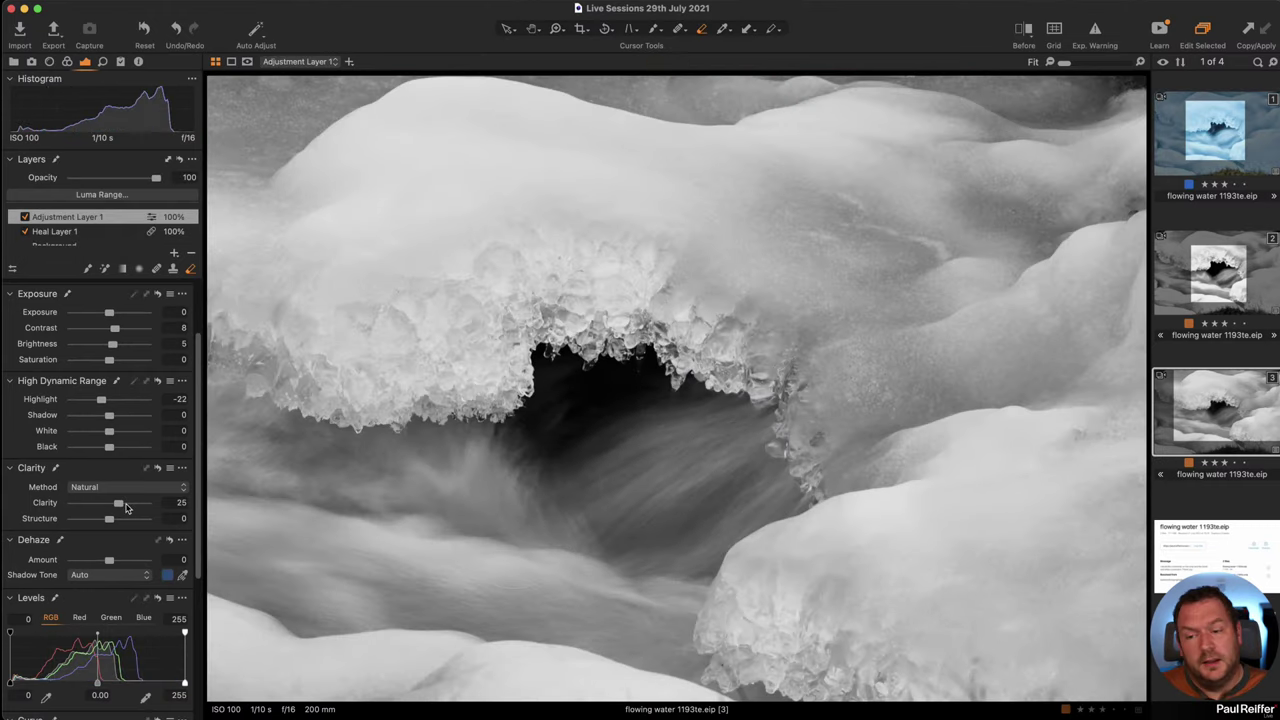
pyautogui.scroll(-2, 145, 595)
# - Lower the Background layer's Levels white output from 206 to 200, then show the Library tool
pyautogui.click(62, 246)
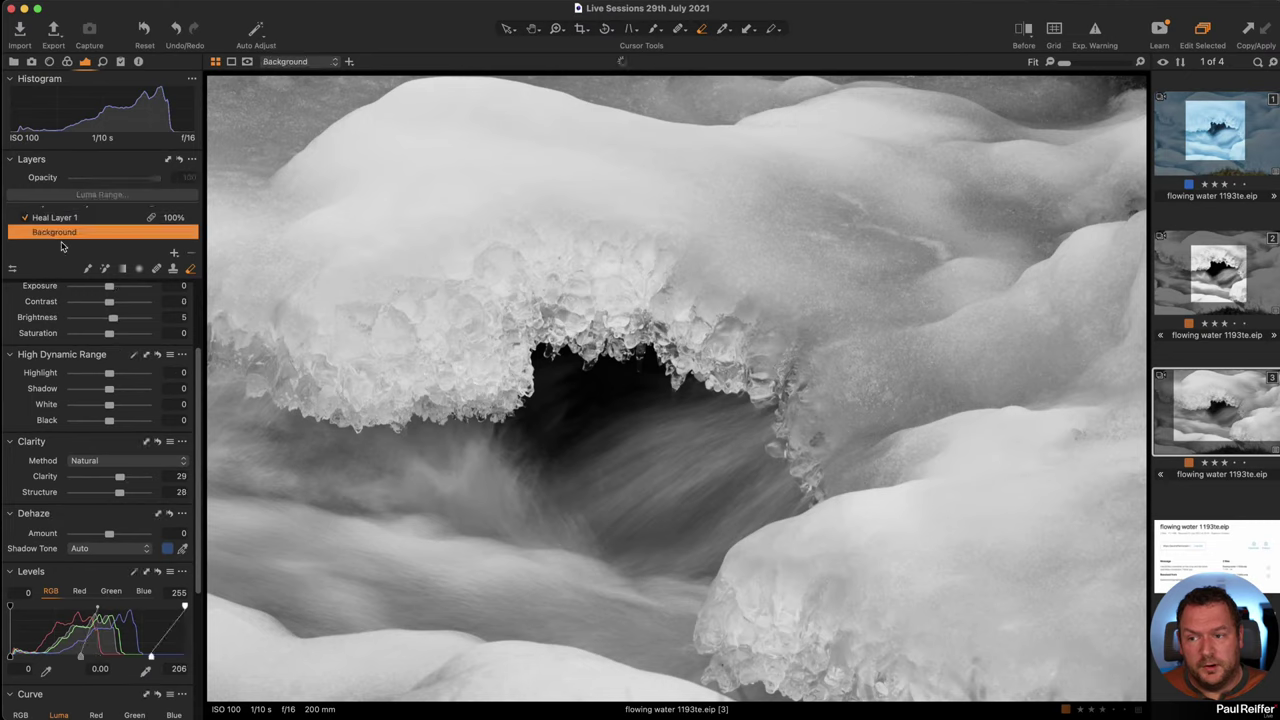
pyautogui.moveTo(151, 657); pyautogui.dragTo(146, 660)
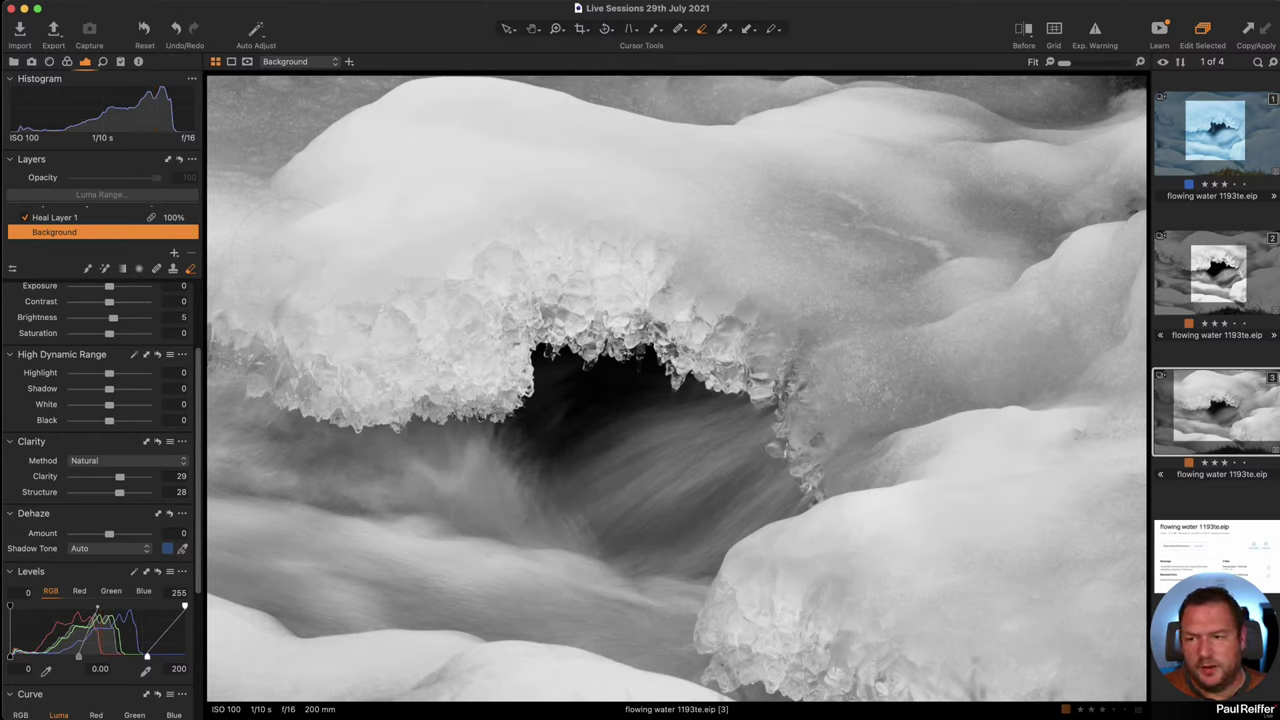
pyautogui.click(14, 62)
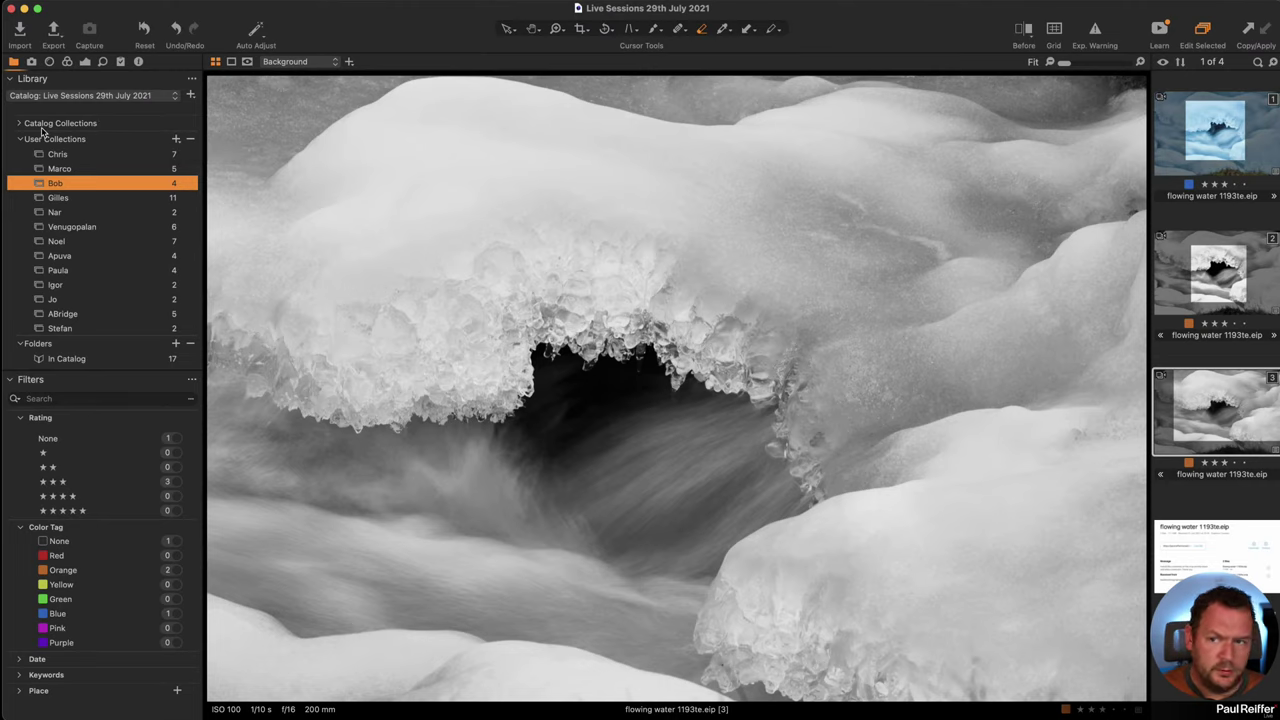
# - Load the field landscape collection and compare an image before and after edits
pyautogui.click(78, 172)
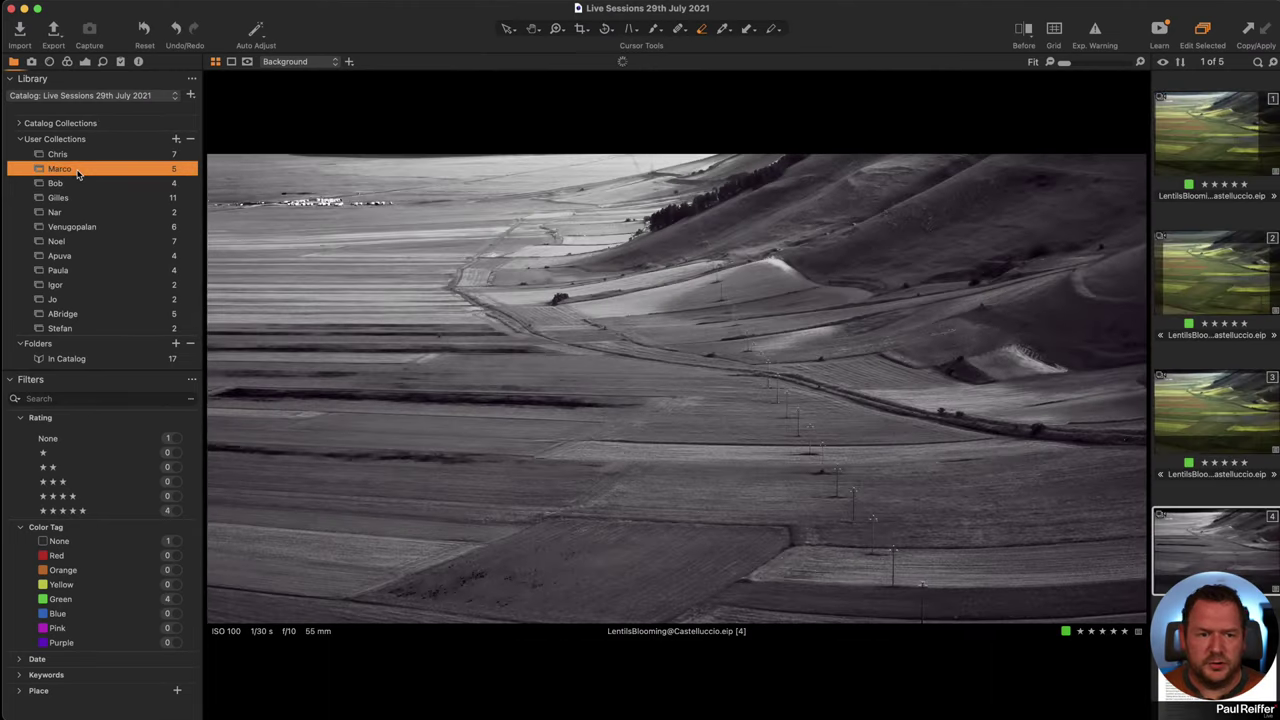
pyautogui.click(1184, 406)
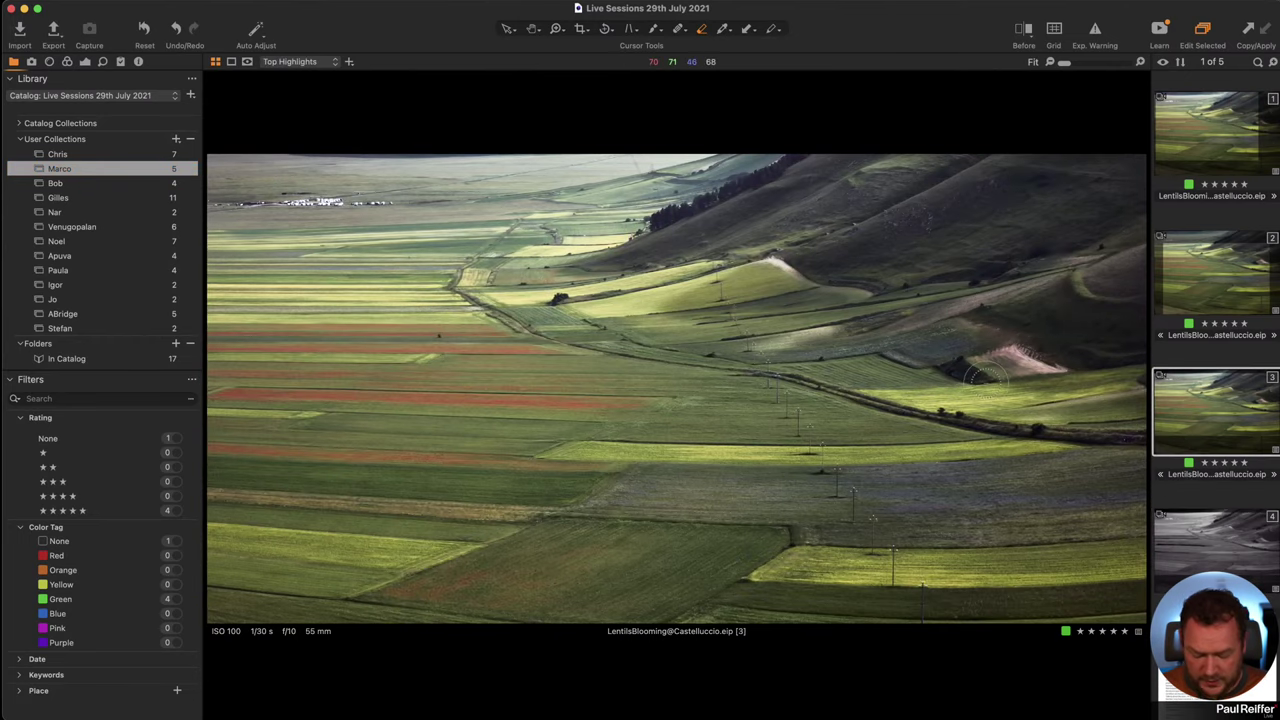
pyautogui.press('y')
pyautogui.press('y')
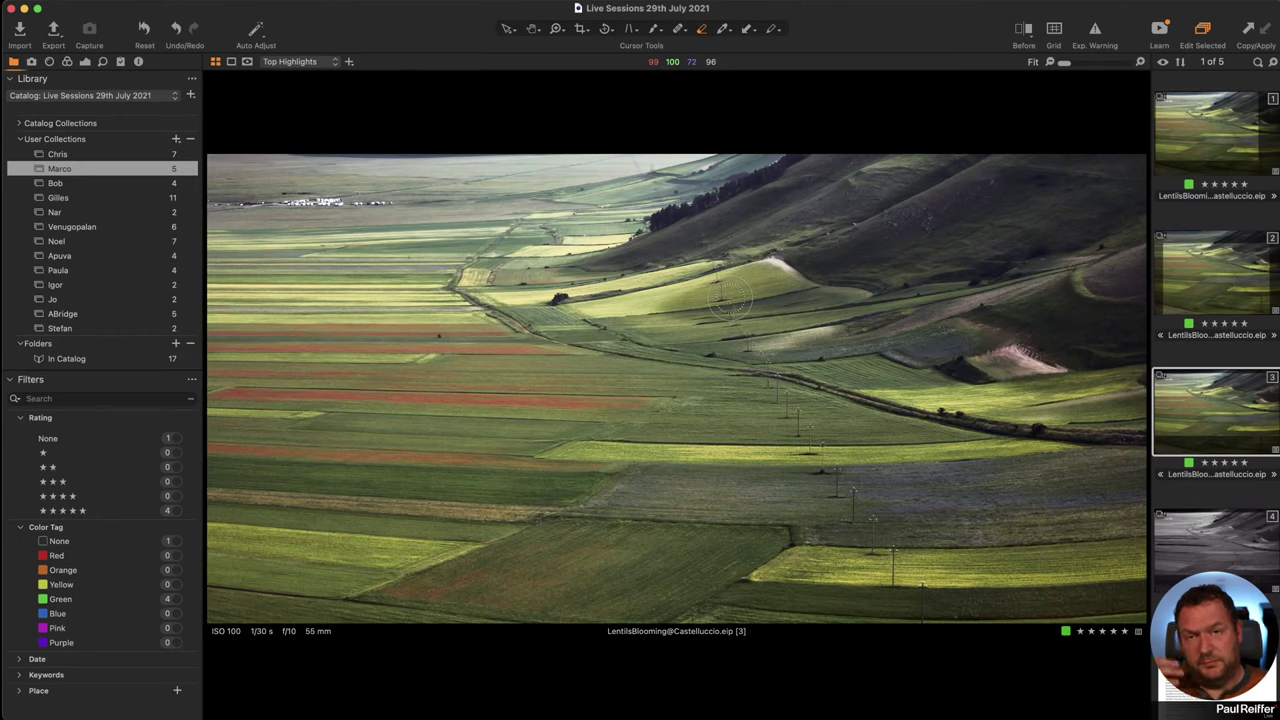
# - View images 9 and 10 of the Lyon night cityscape collection, then open the mountain hut collection
pyautogui.click(92, 199)
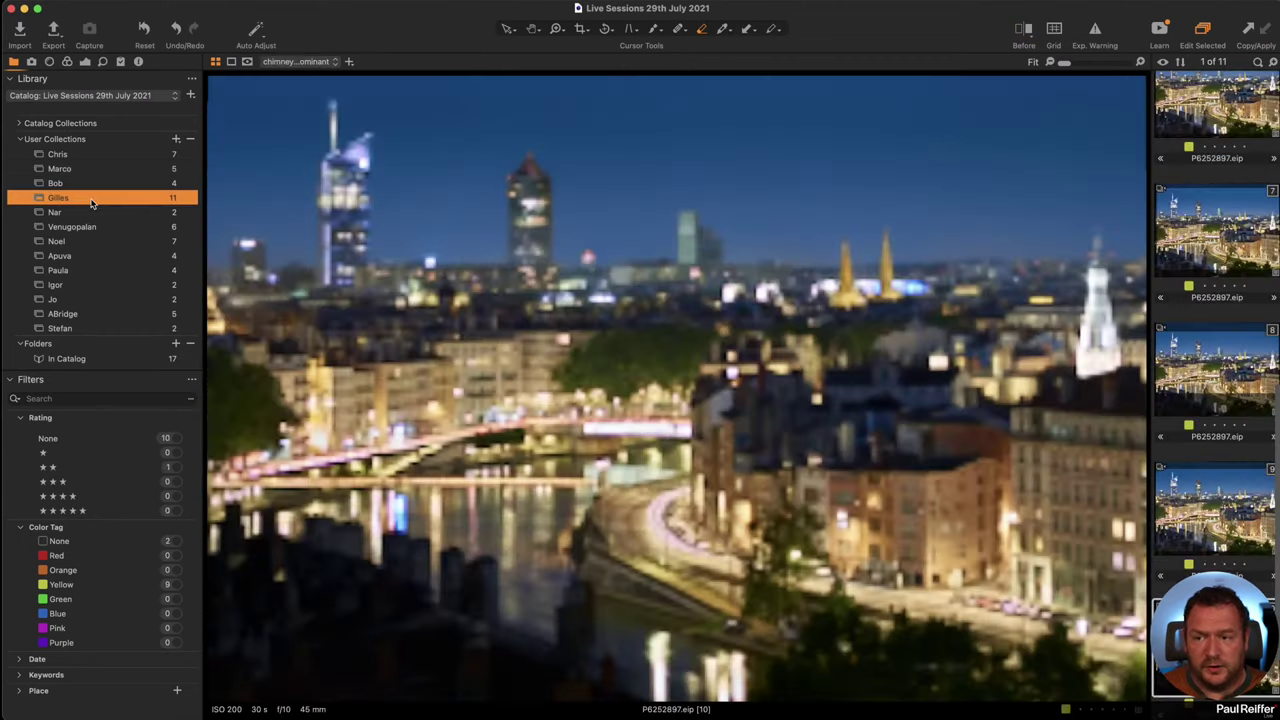
pyautogui.click(1208, 512)
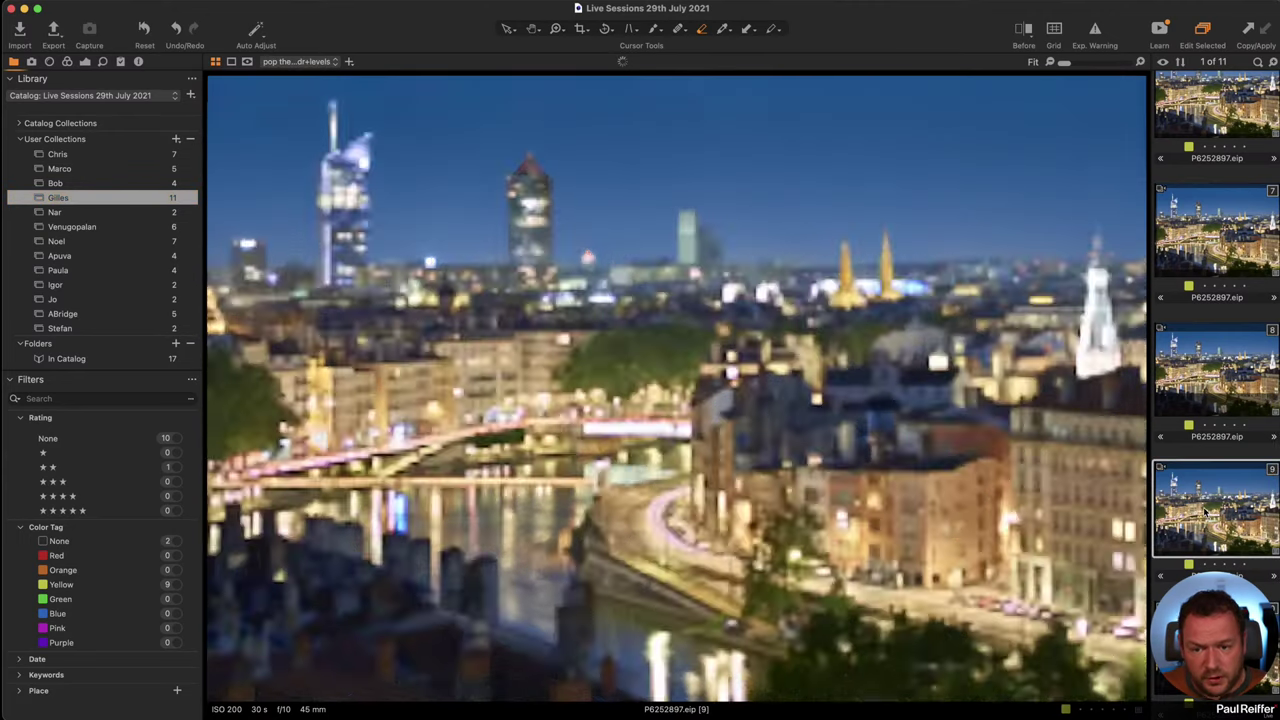
pyautogui.click(1214, 645)
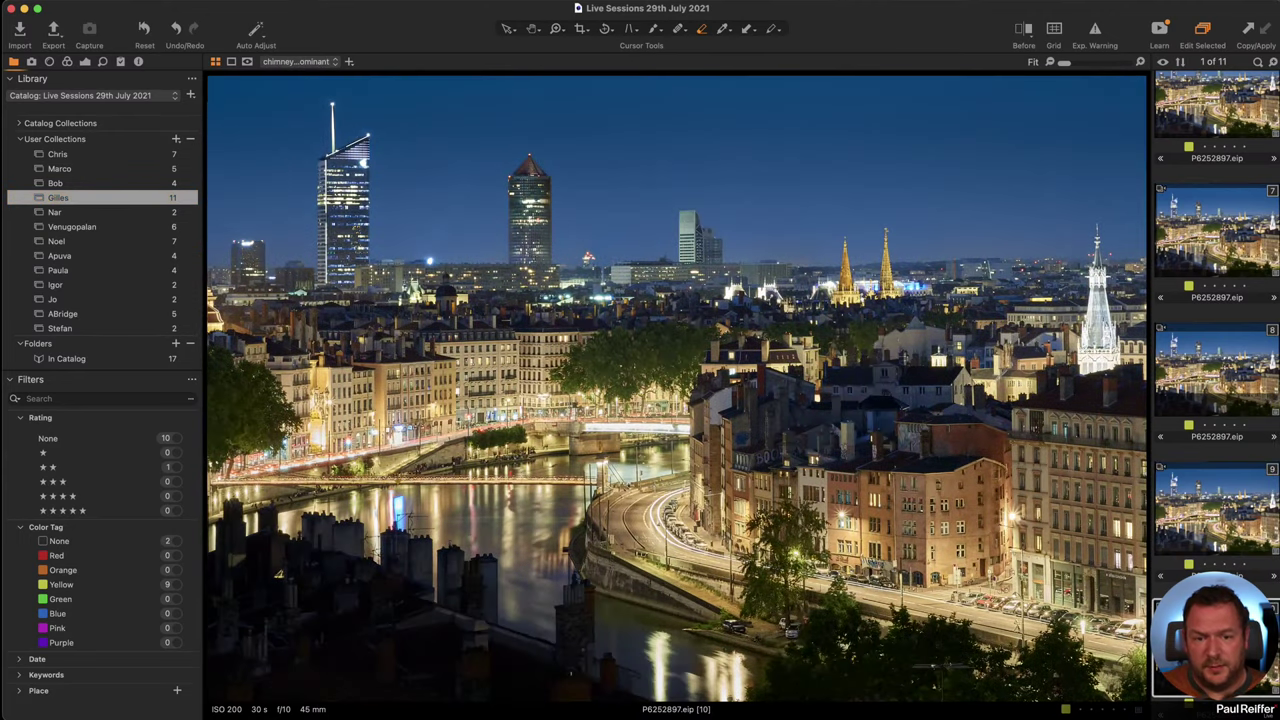
pyautogui.click(75, 157)
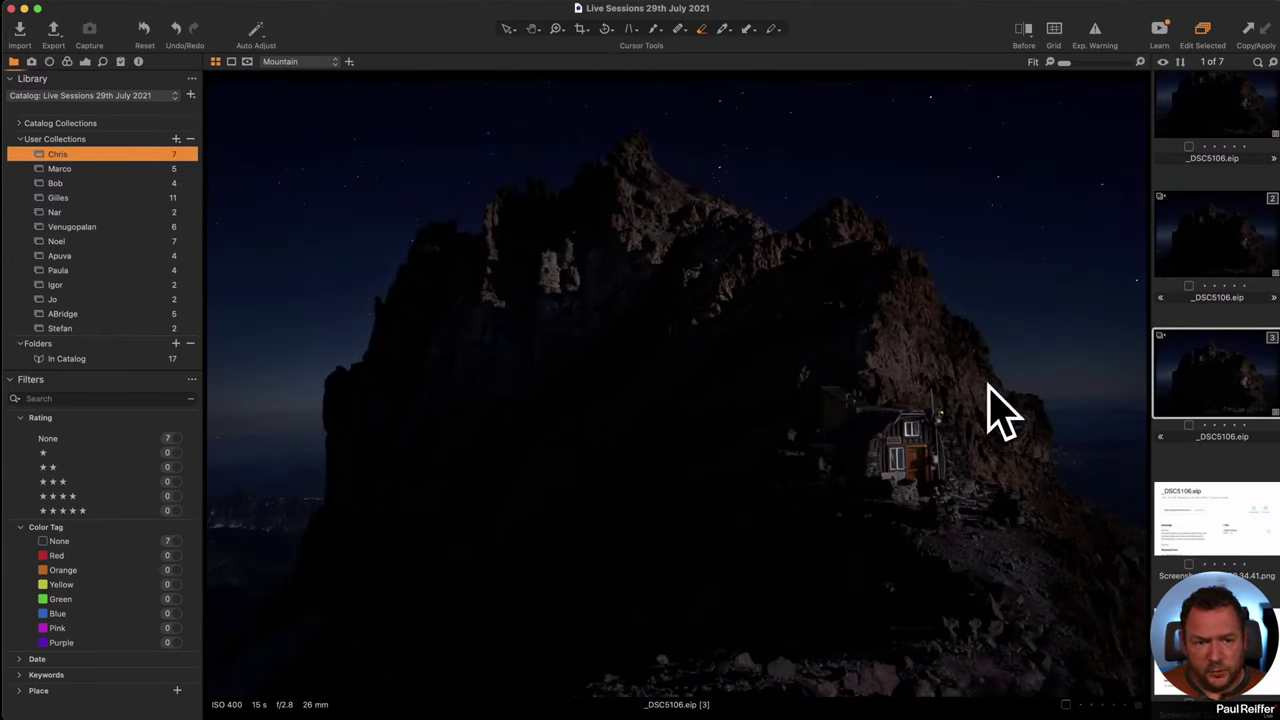